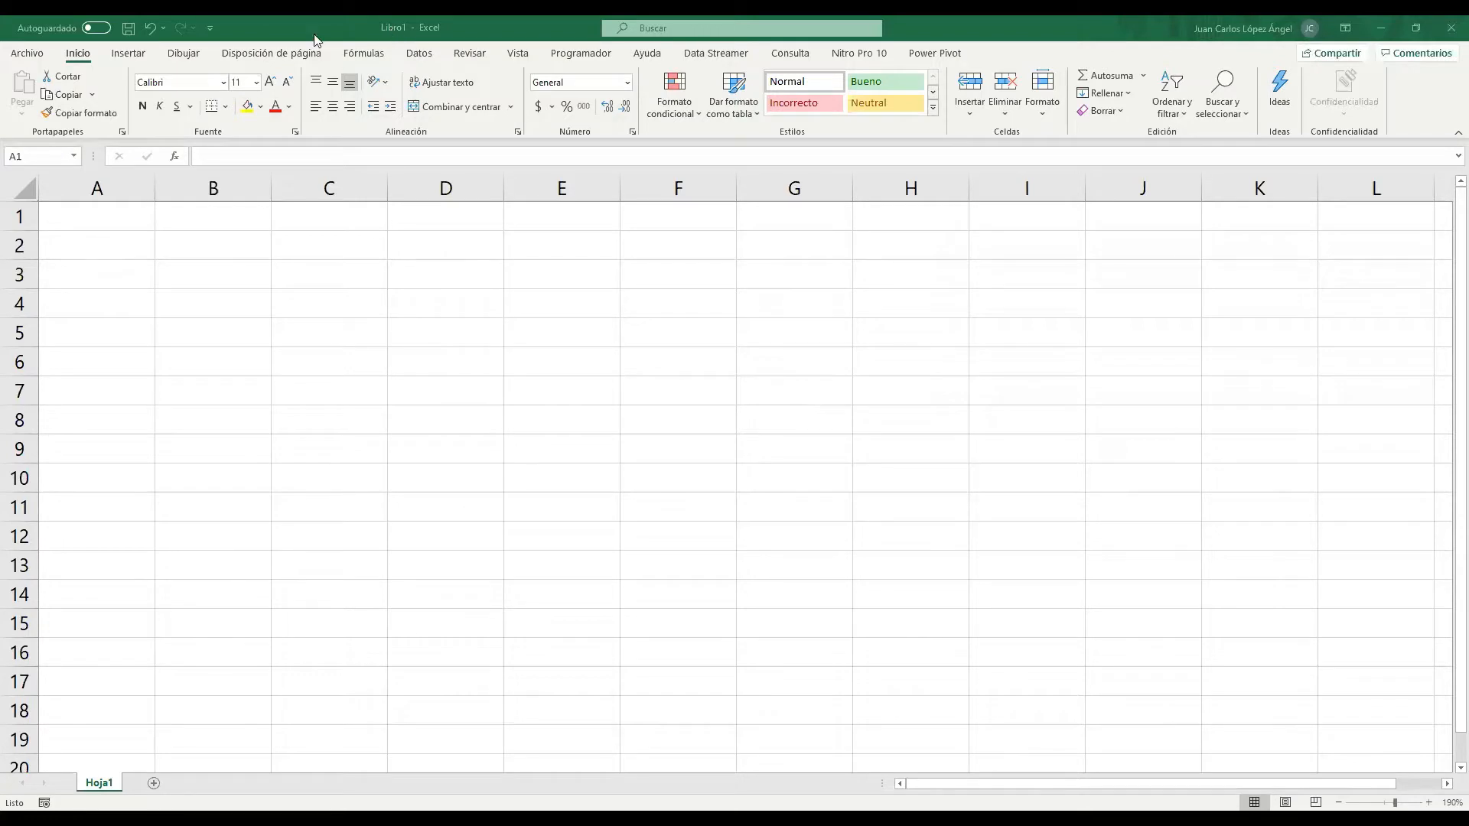
# - Save the new workbook as "Plantilla contabilidad" in the Descargas folder as a Libro de Excel file
pyautogui.click(375, 24)
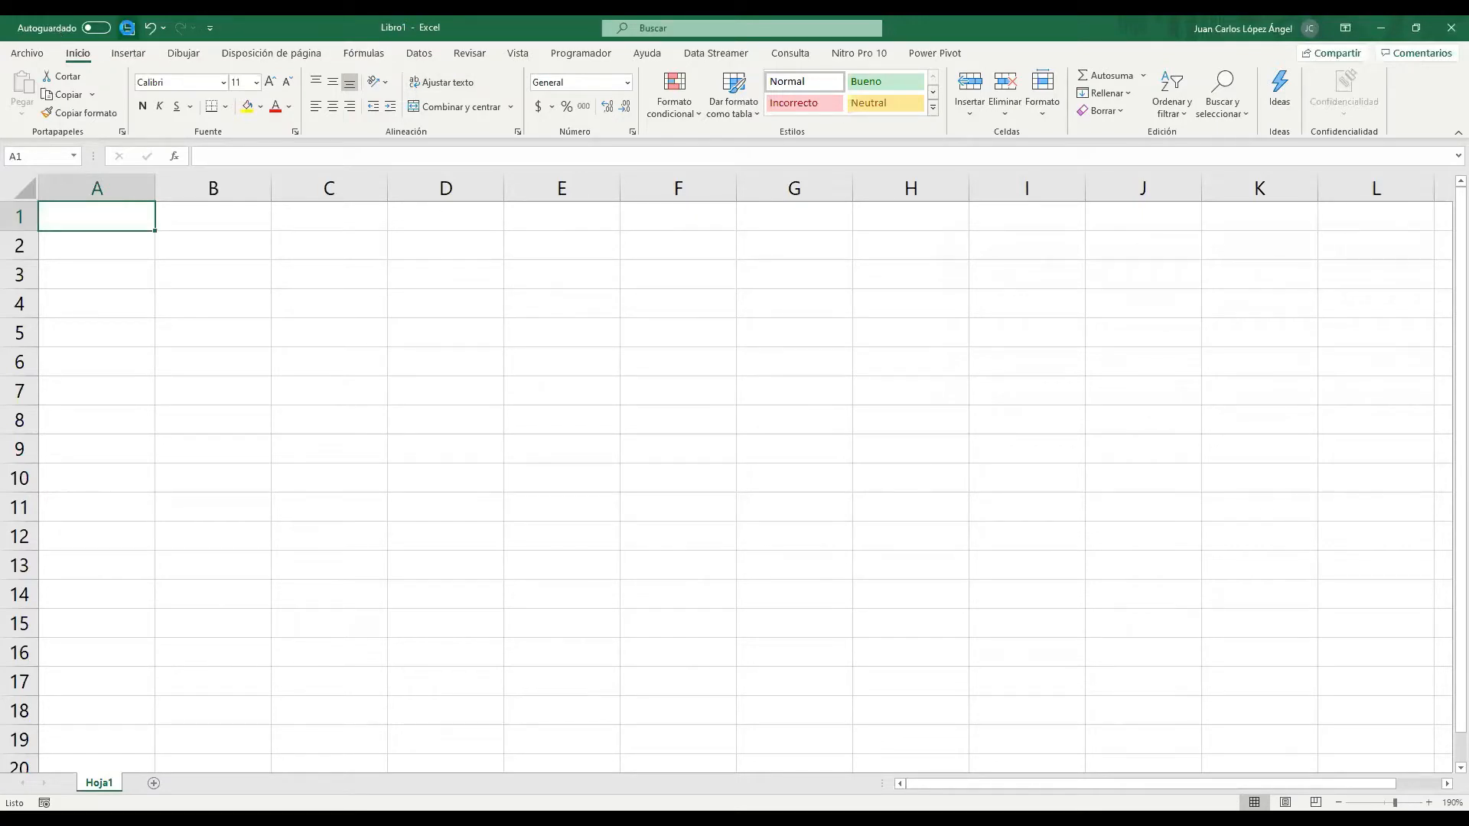
pyautogui.click(127, 27)
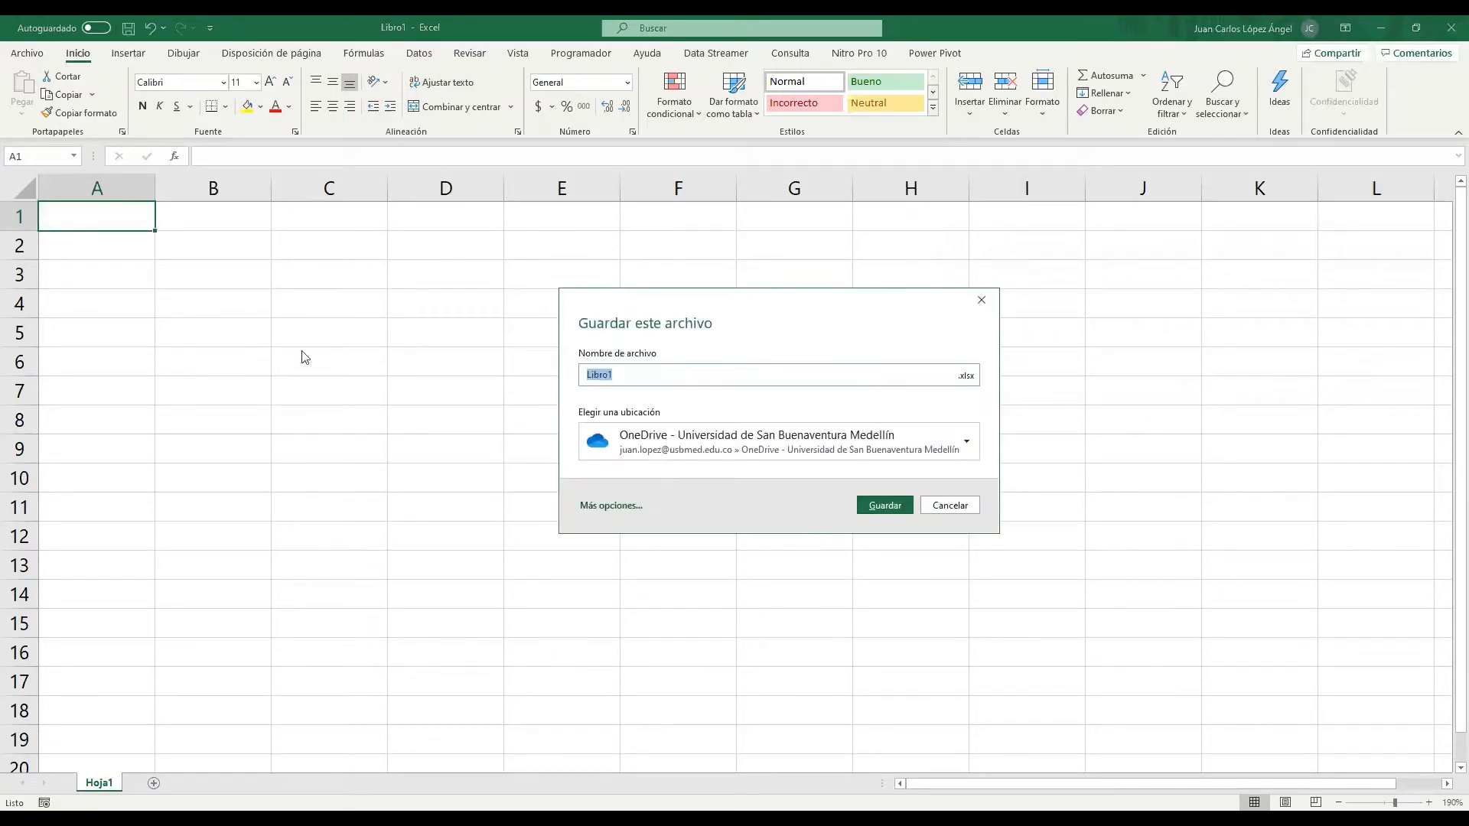
pyautogui.click(970, 439)
pyautogui.click(655, 780)
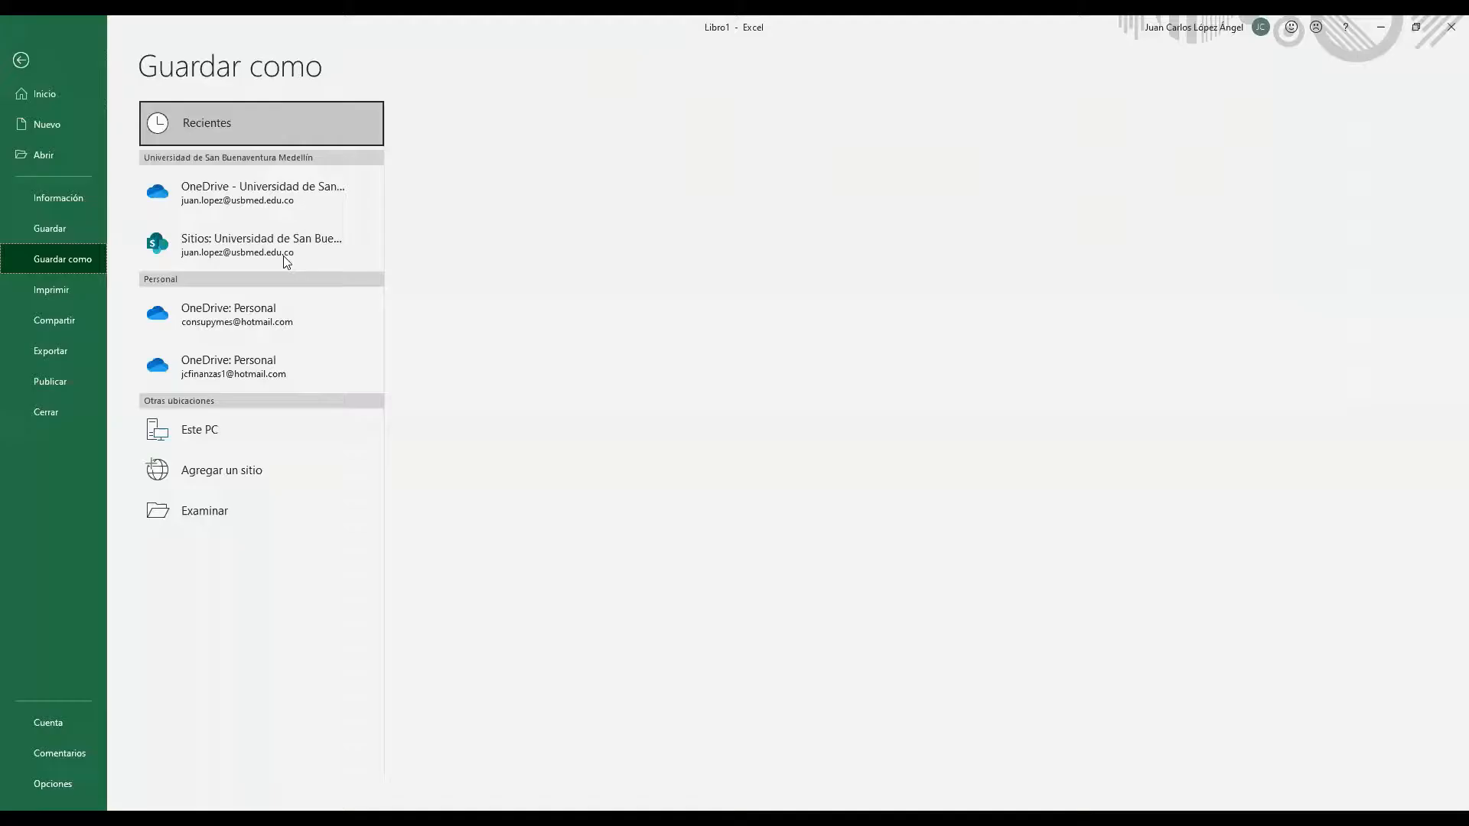
pyautogui.click(222, 511)
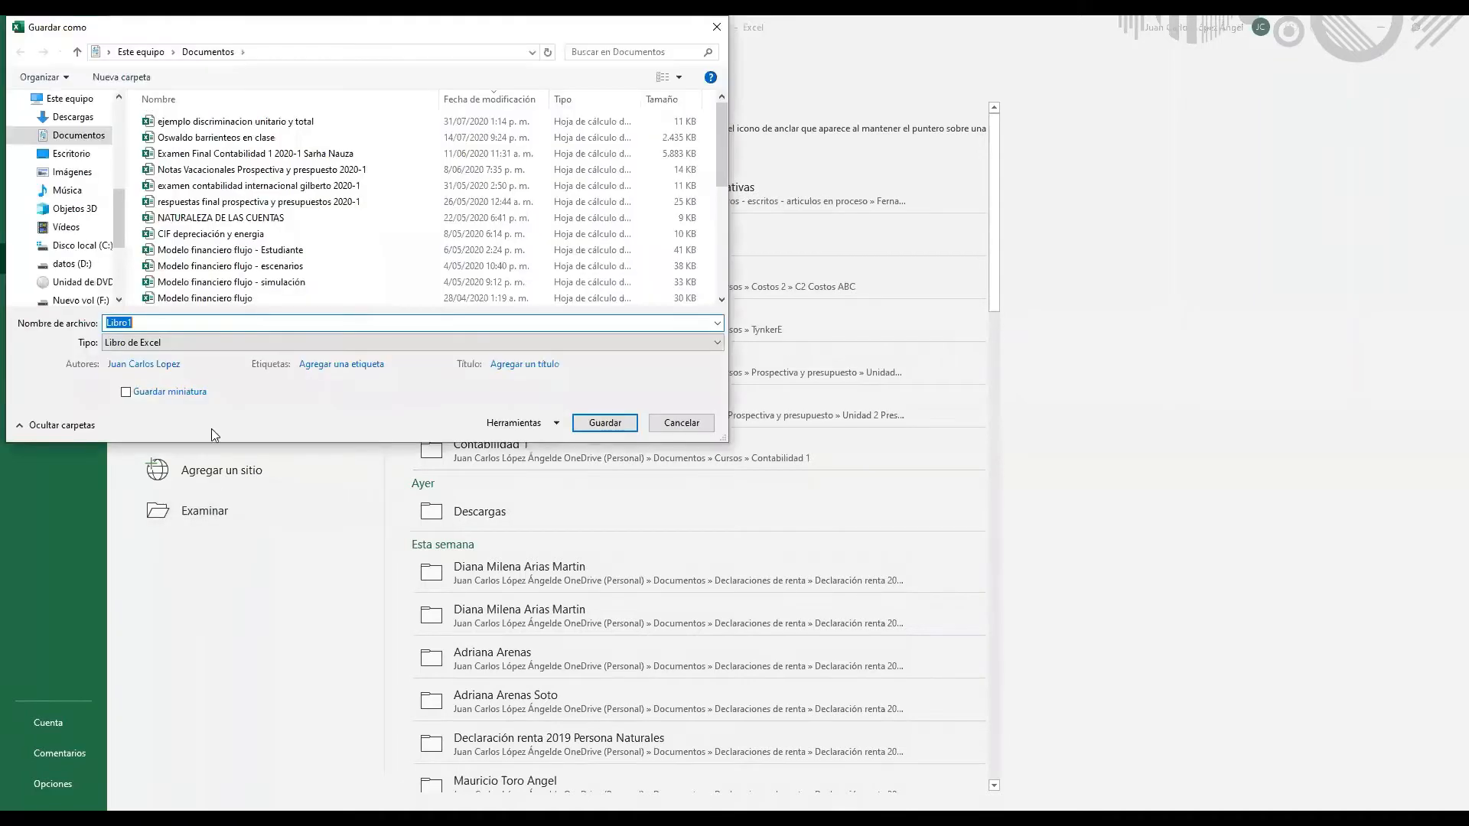
pyautogui.click(65, 119)
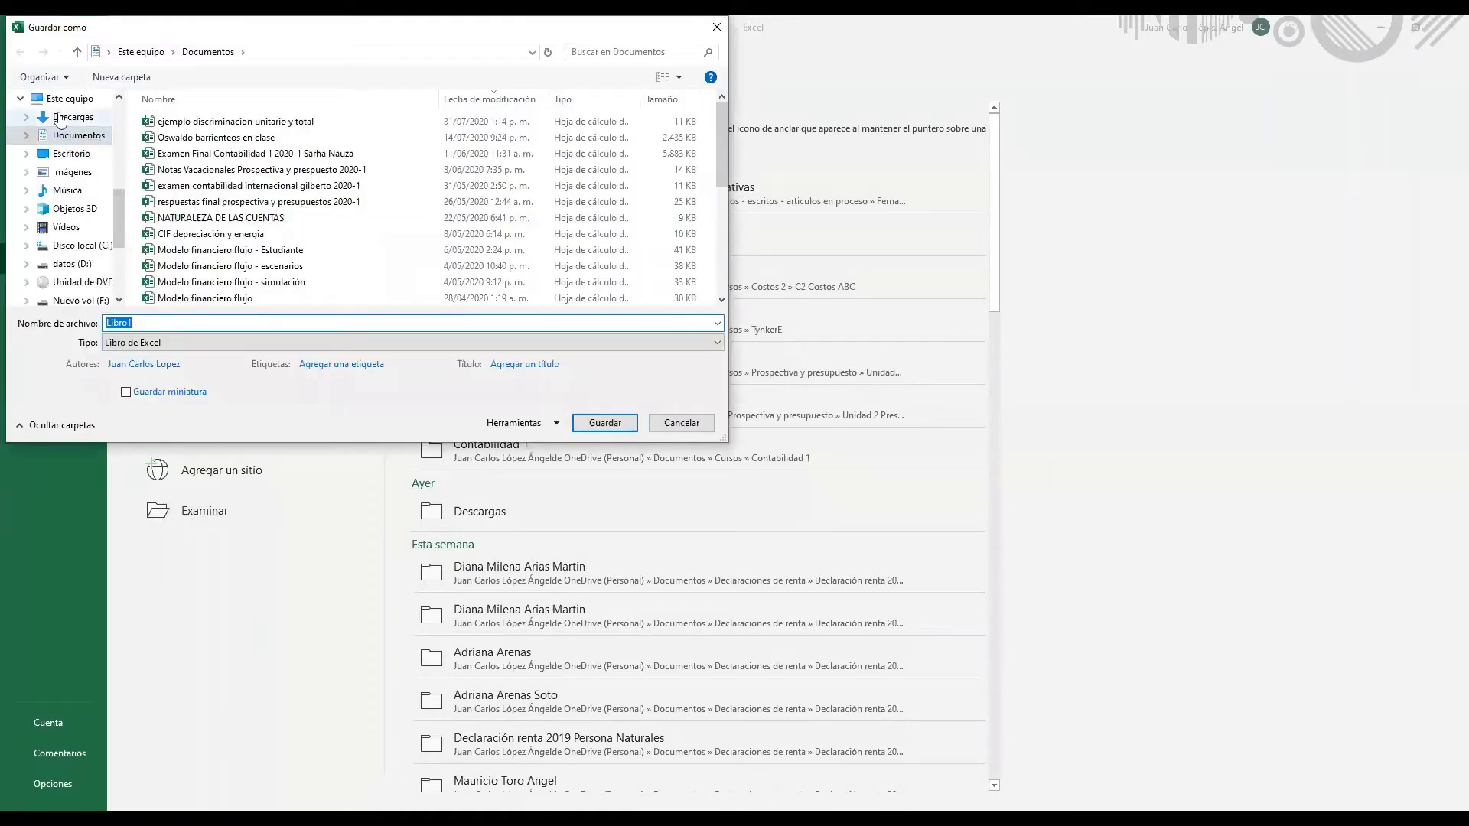
pyautogui.click(188, 326)
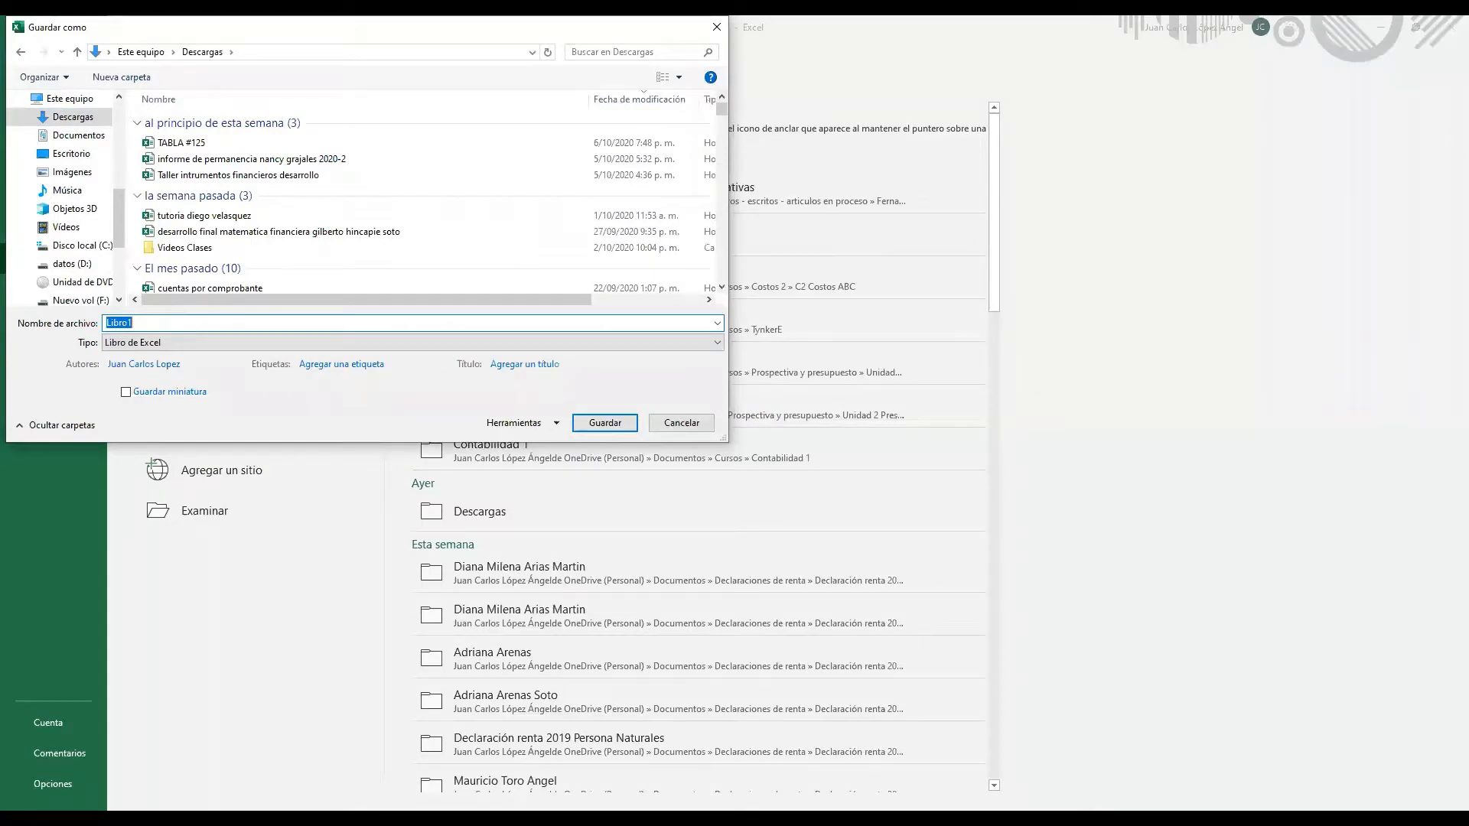
pyautogui.write('Plan')
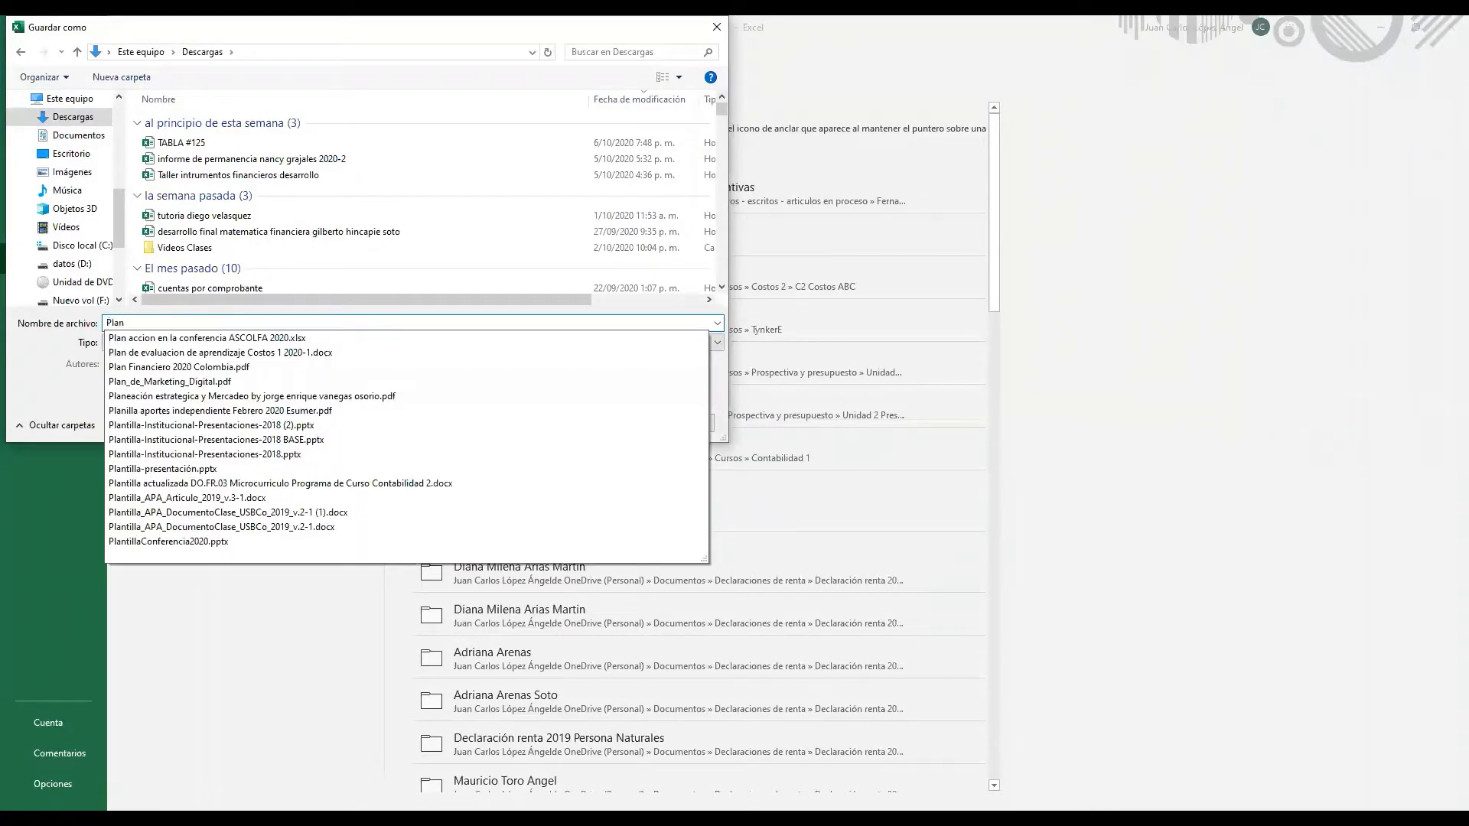
pyautogui.write('tilla contabilidad')
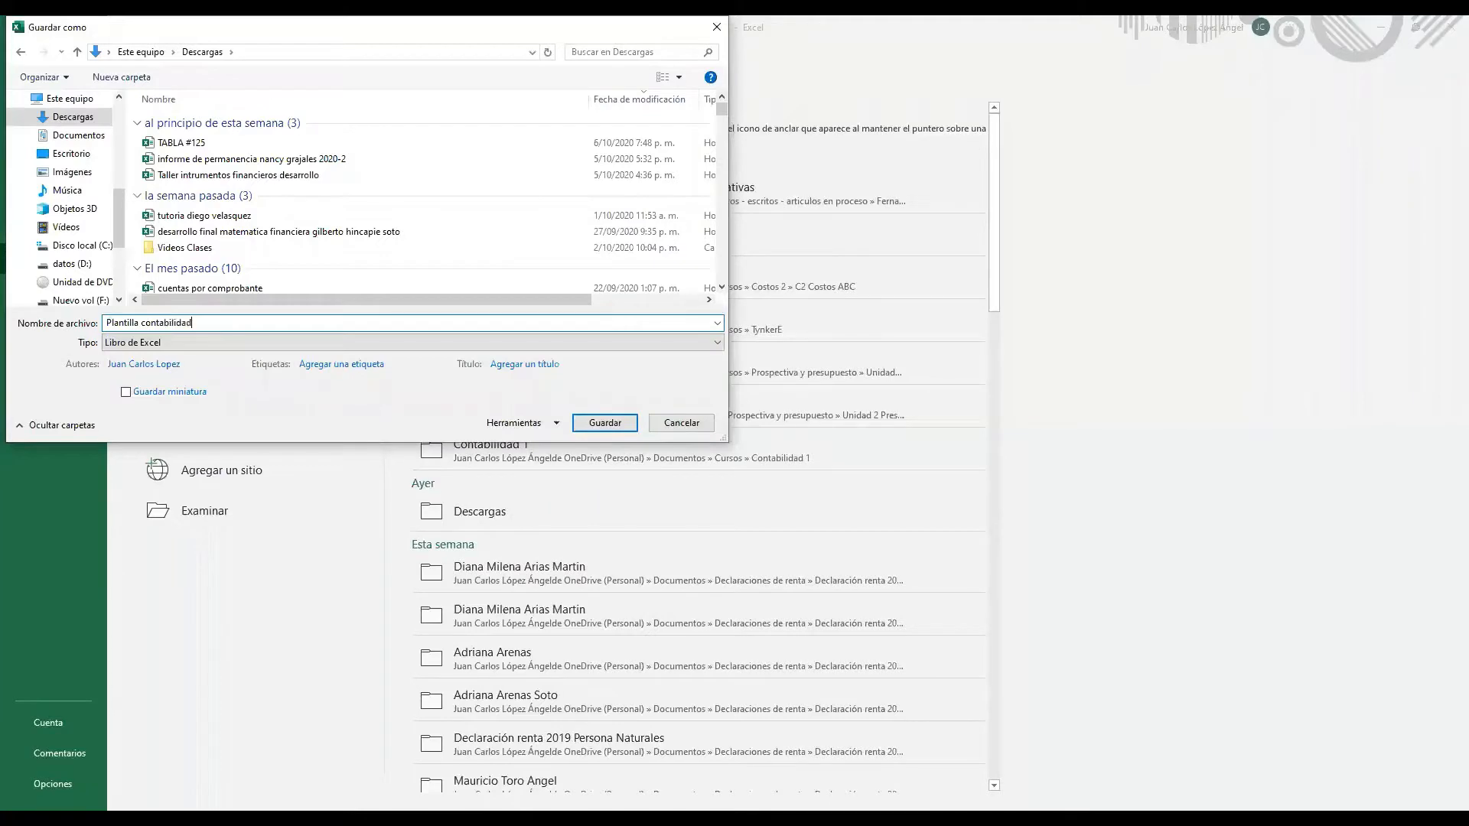
pyautogui.click(604, 425)
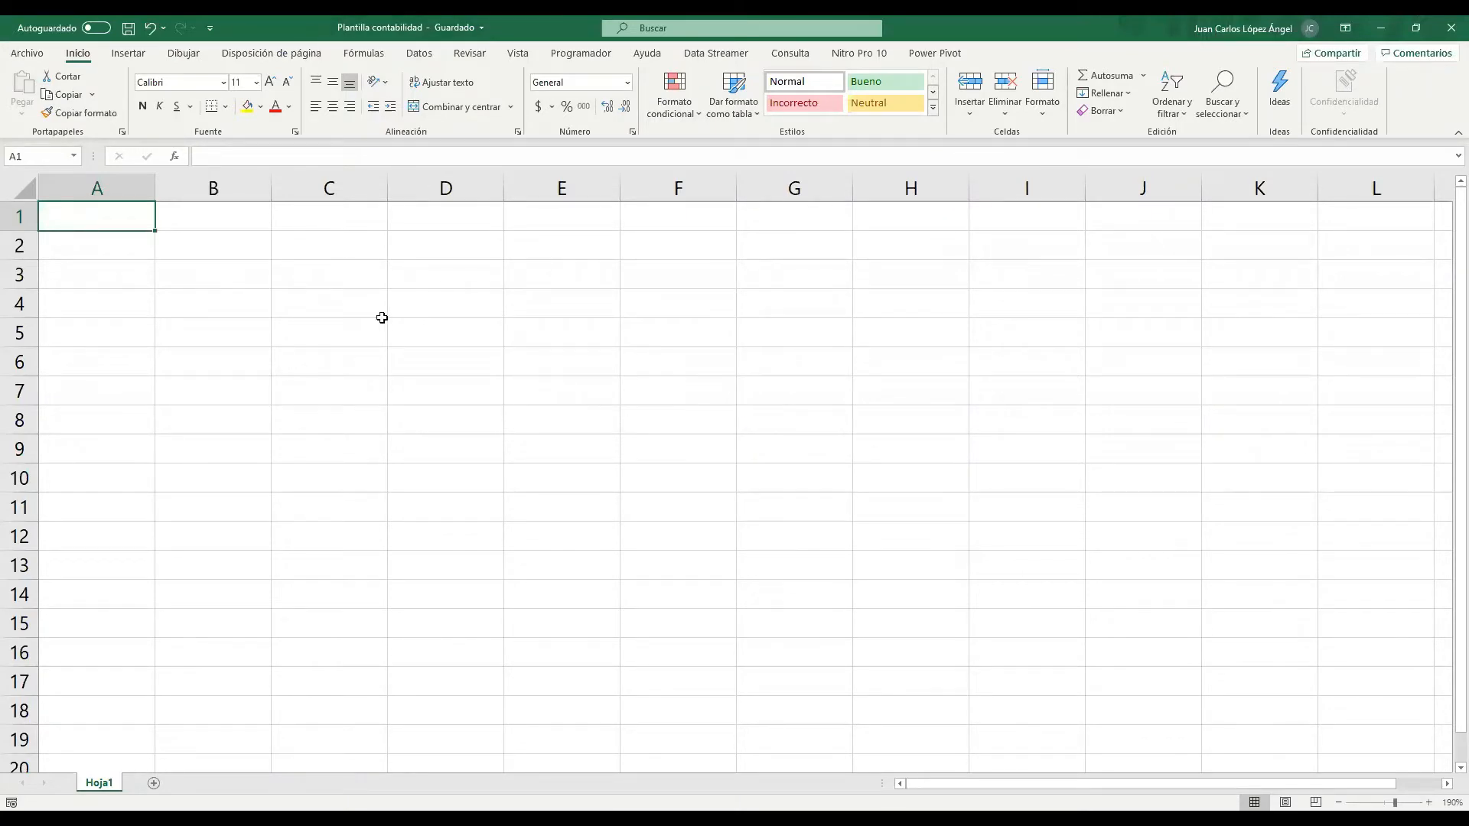
# - Rename the sheet Hoja1 as "info"
pyautogui.doubleClick(99, 783)
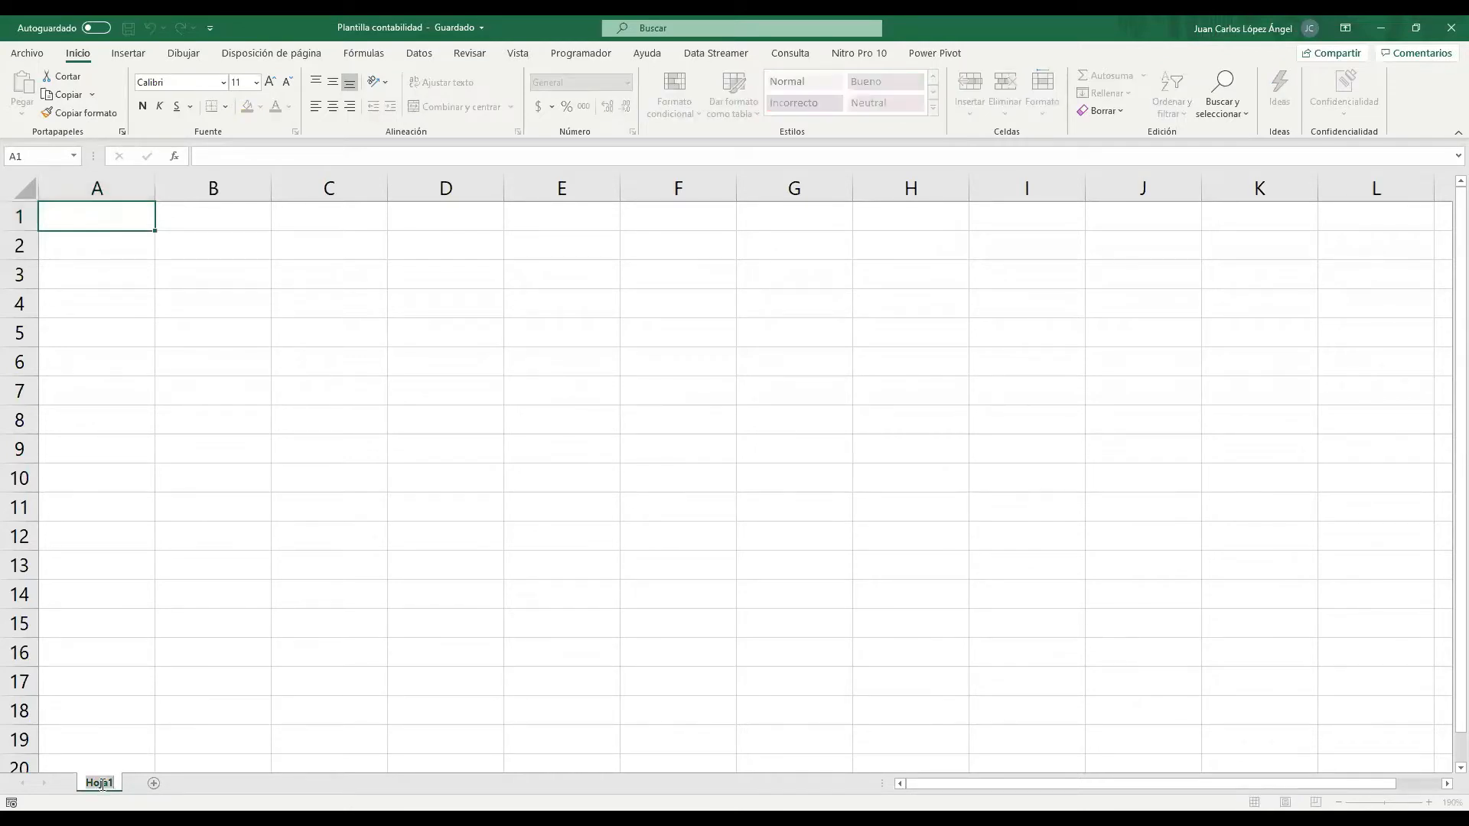
pyautogui.write('info')
pyautogui.press('Return')
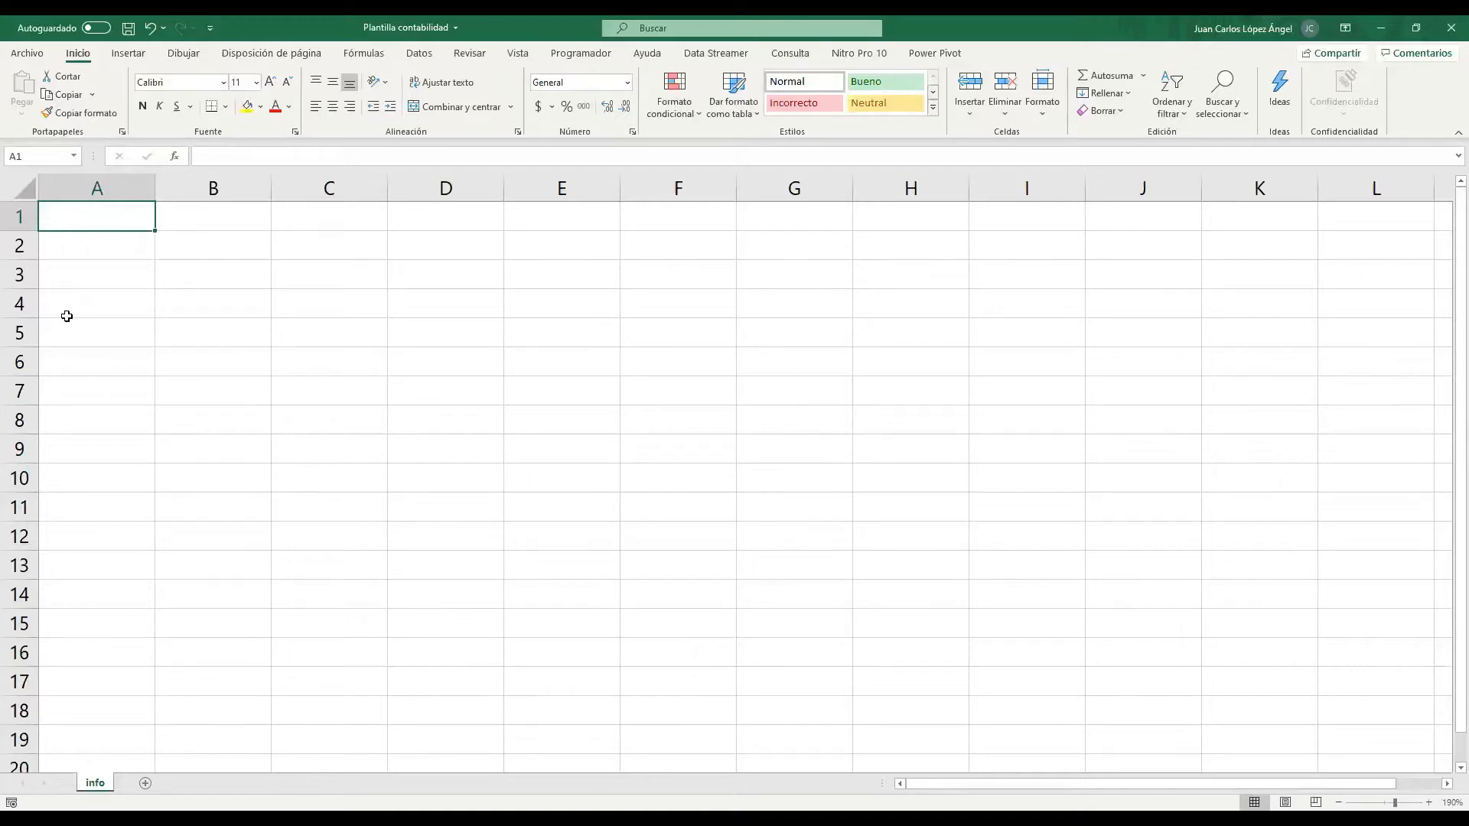
# - Enter the column headers NOMBRES in A2 and TARIFAS in B2
pyautogui.click(89, 252)
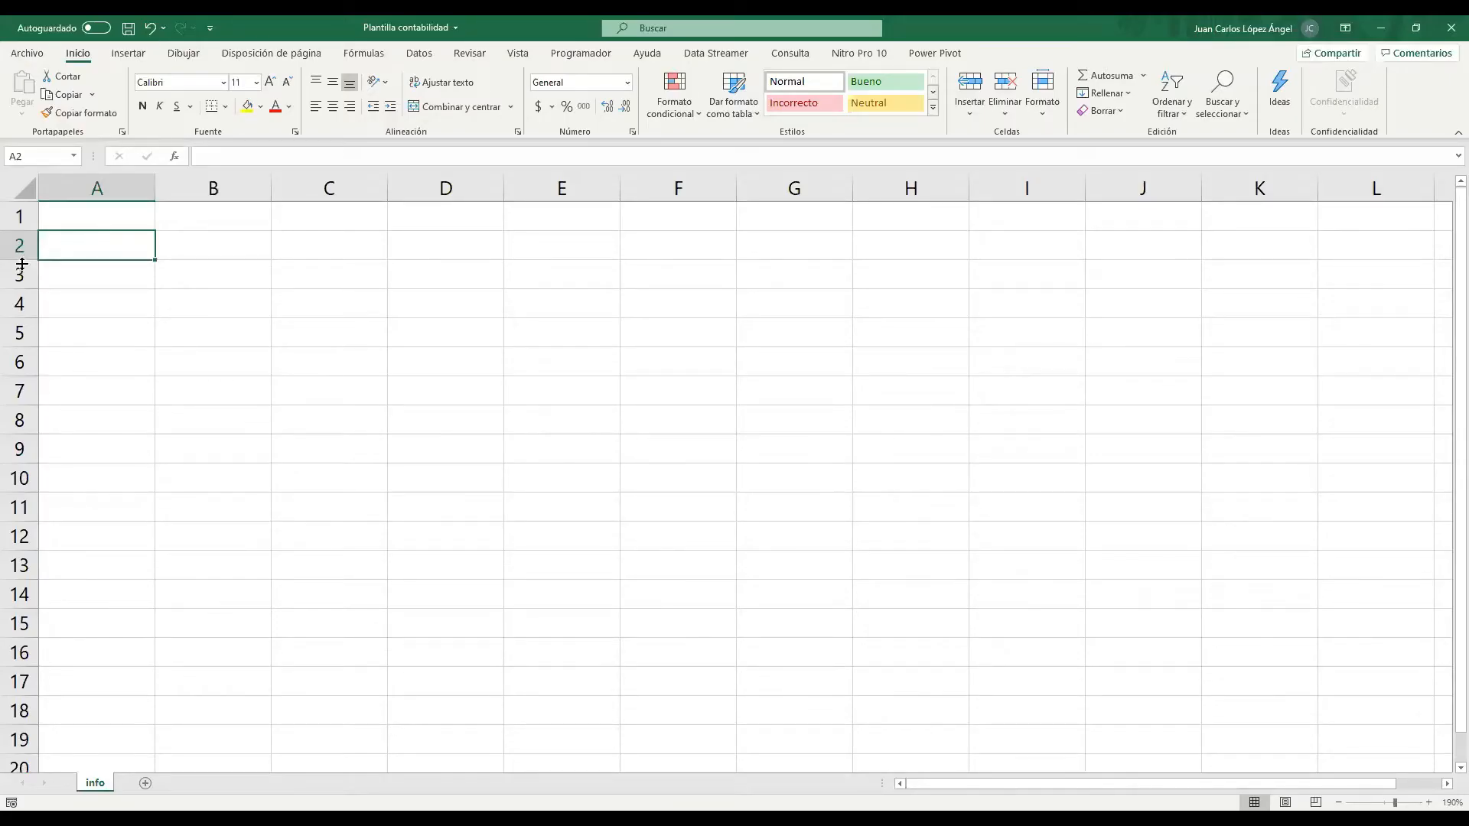
pyautogui.doubleClick(104, 247)
pyautogui.write('nombre')
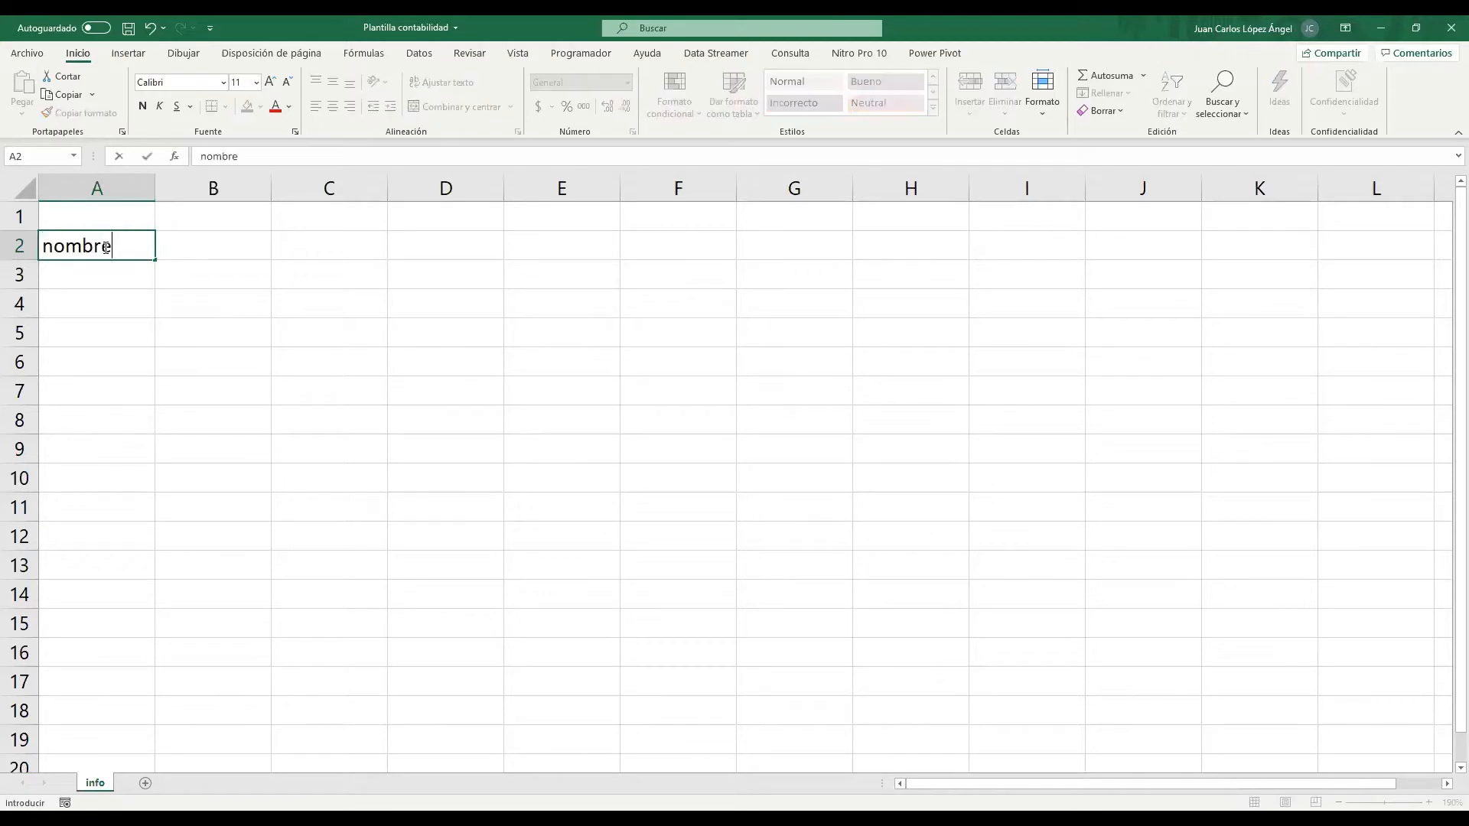
pyautogui.press('BackSpace')
pyautogui.press('BackSpace')
pyautogui.press('BackSpace')
pyautogui.press('BackSpace')
pyautogui.press('BackSpace')
pyautogui.press('BackSpace')
pyautogui.write('NOMBNR')
pyautogui.press('BackSpace')
pyautogui.press('BackSpace')
pyautogui.write('RES')
pyautogui.press('Tab')
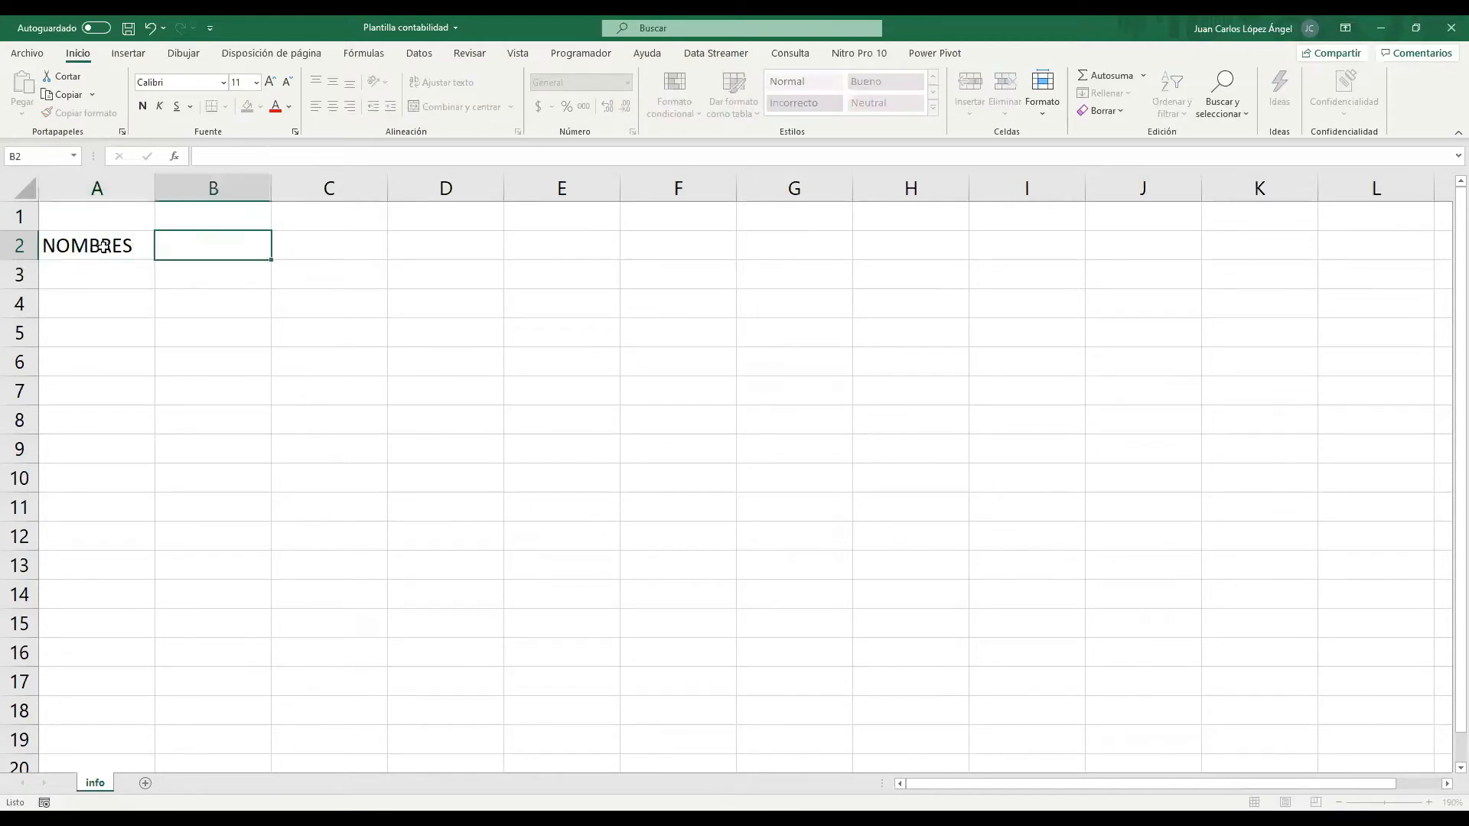
pyautogui.write('TARIFAS')
pyautogui.press('Return')
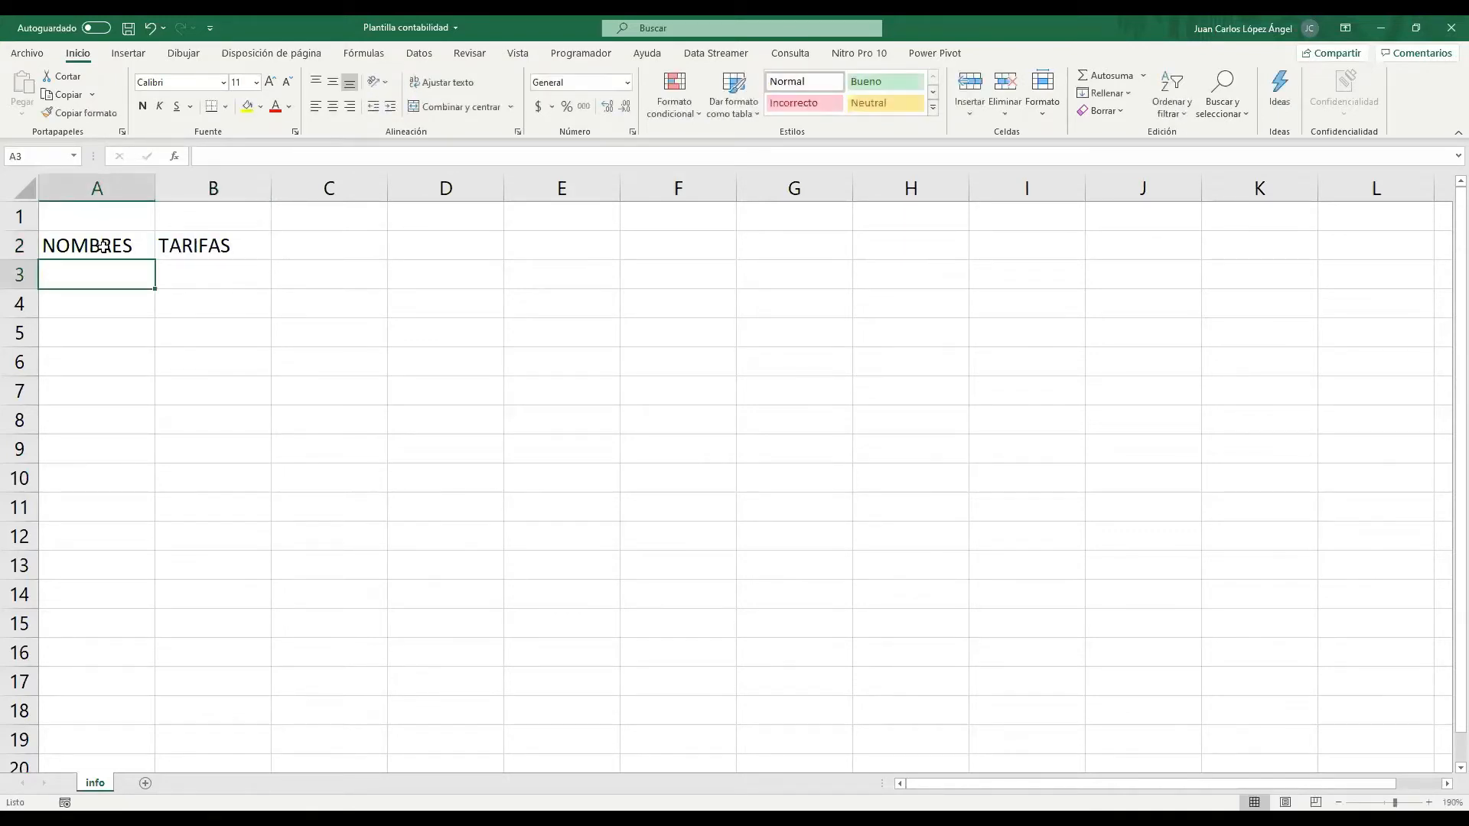
# - Apply the Salida cell style to the headers in A2:B2
pyautogui.moveTo(104, 246); pyautogui.dragTo(230, 249)
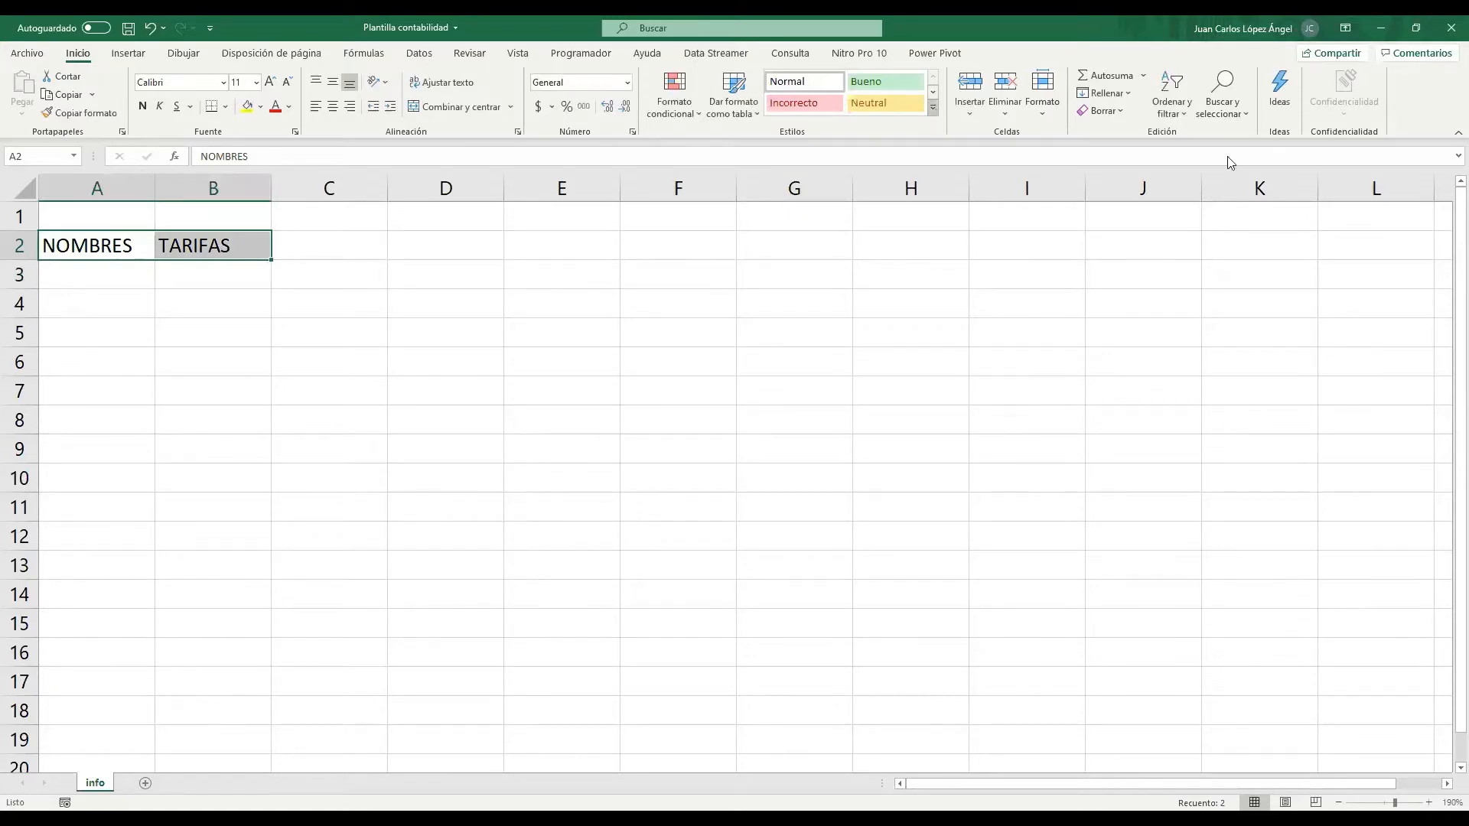
pyautogui.scroll(-3, 903, 102)
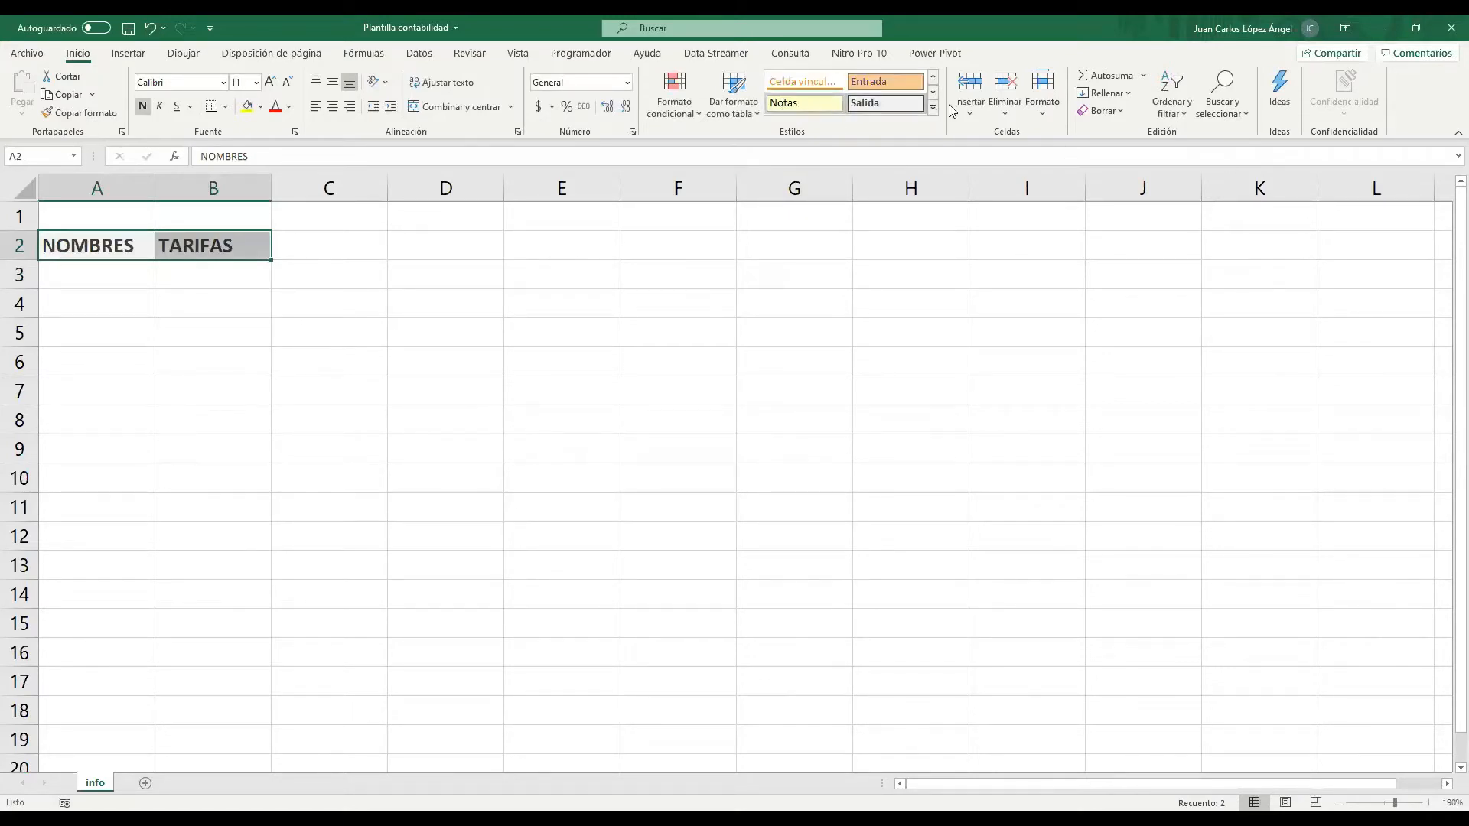
pyautogui.click(933, 112)
pyautogui.click(1210, 161)
# - Enter the tax names "IVA 19%" in A3 and "IVA 5%" in A4
pyautogui.click(119, 273)
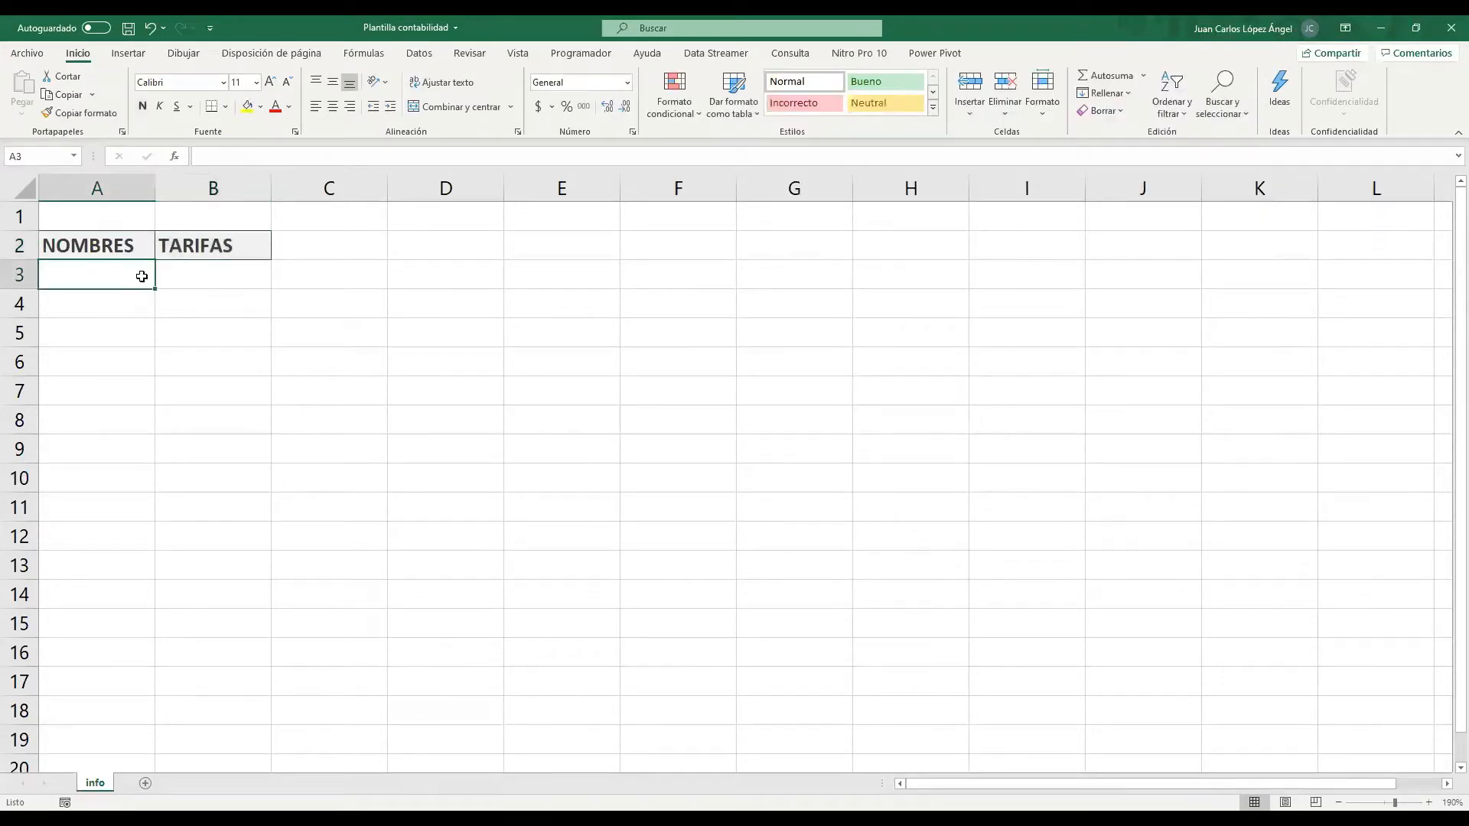
pyautogui.write('IVA ')
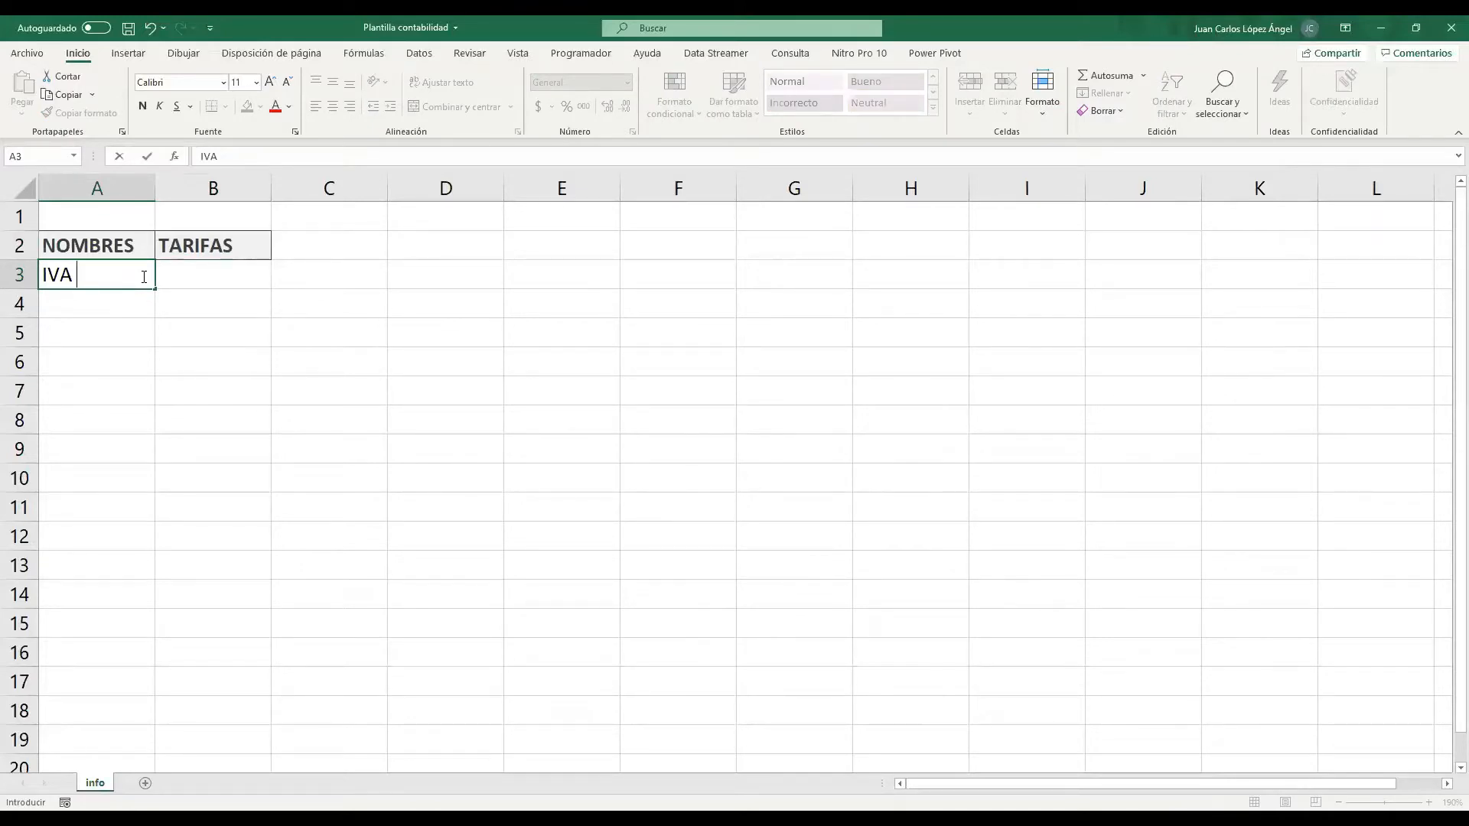
pyautogui.write('19%')
pyautogui.press('Return')
pyautogui.write('IVA ')
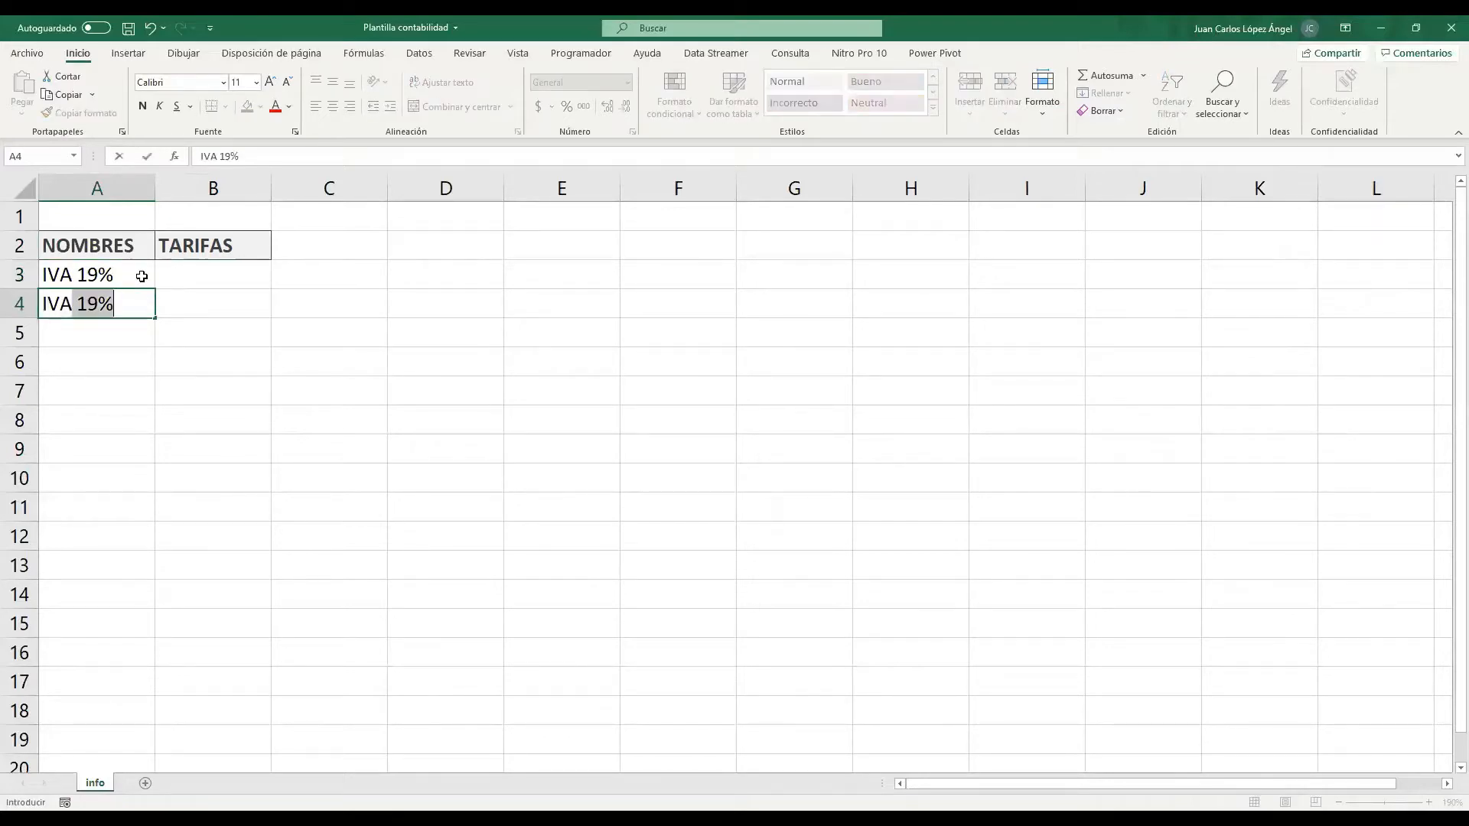
pyautogui.write('5%')
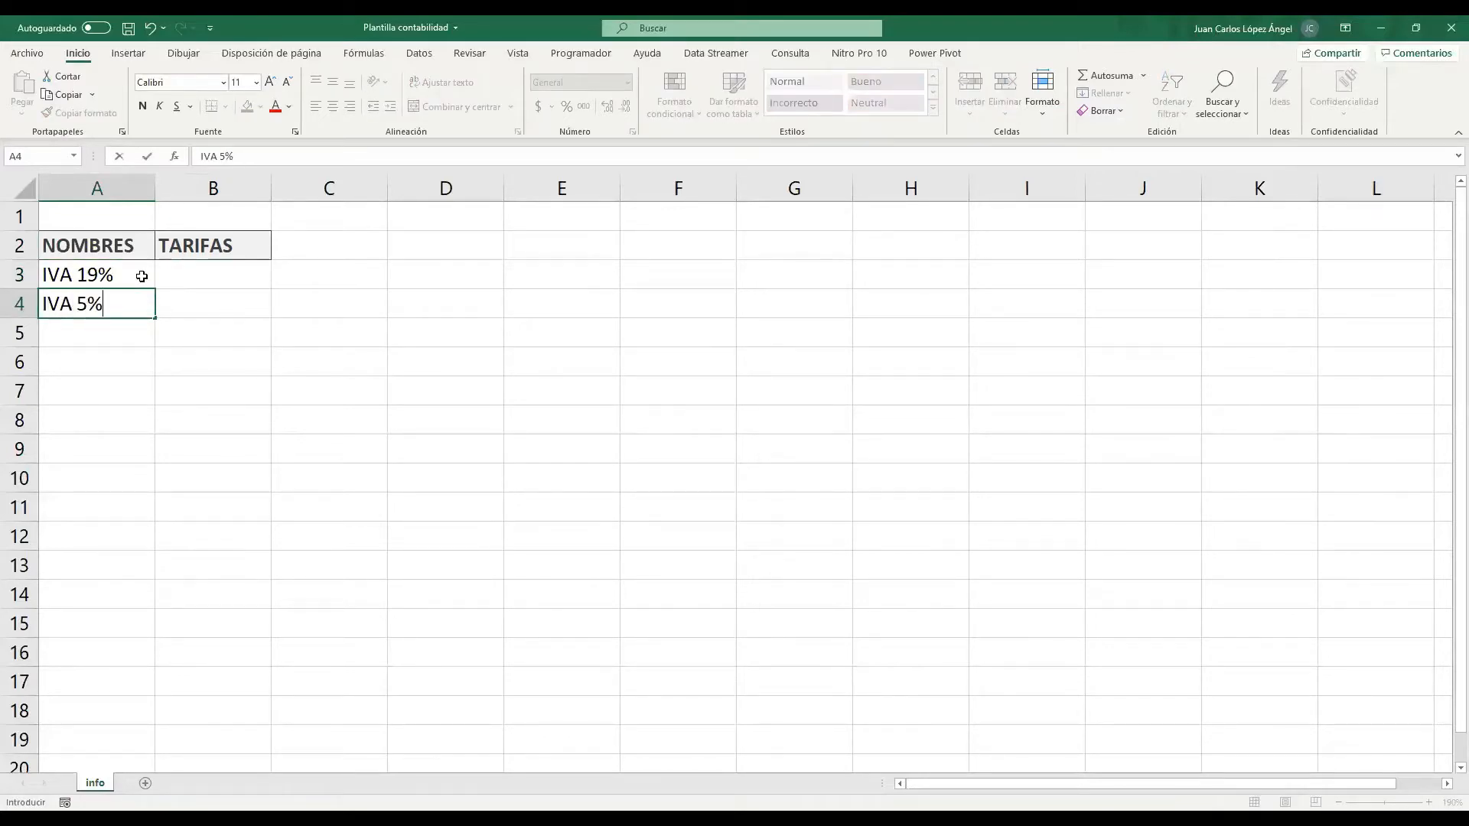
pyautogui.press('Return')
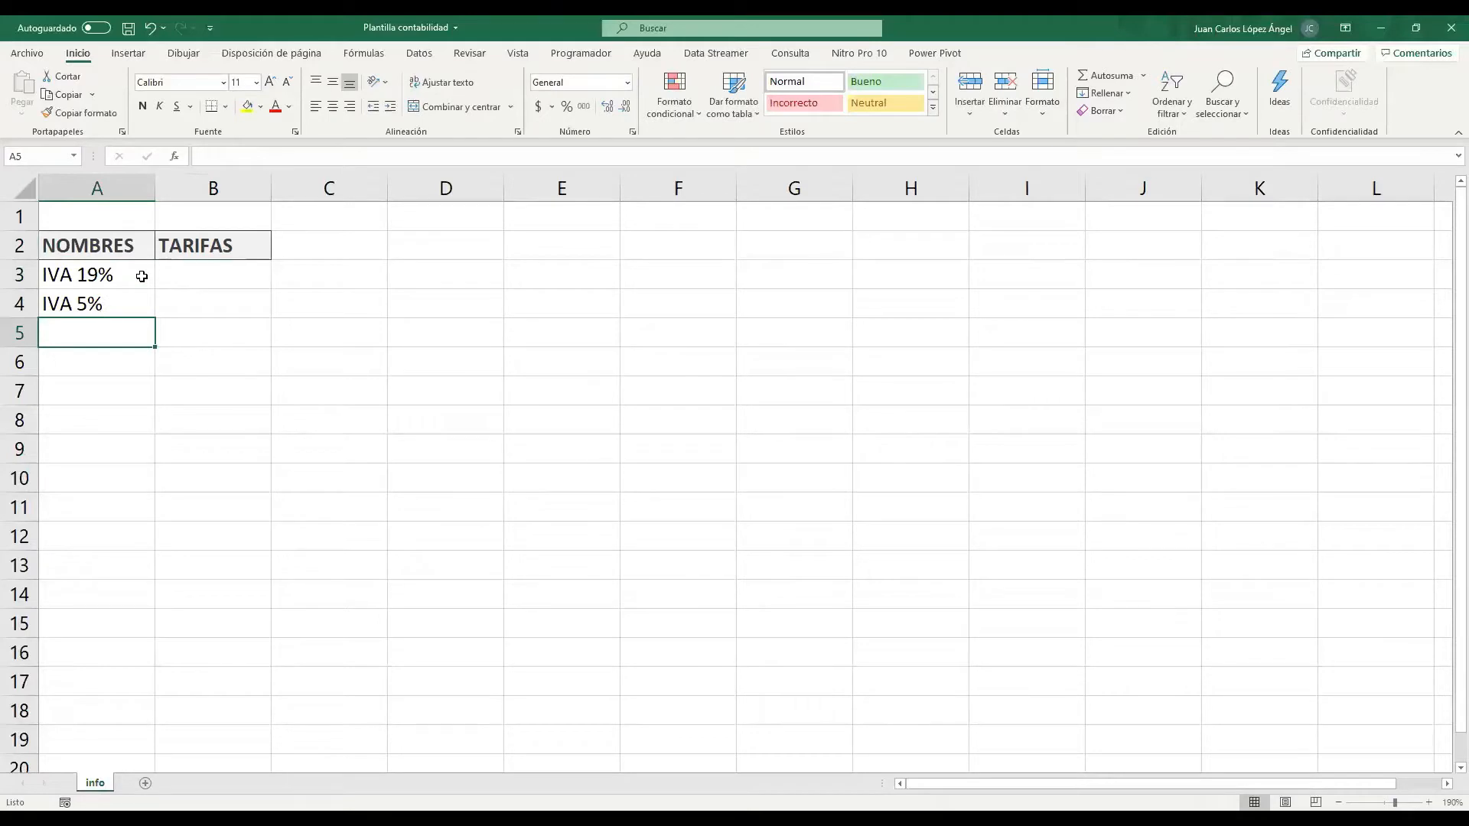
# - List the withholding names "RF 11%", "RF 10%" and "RF 6%" in cells A5 to A7
pyautogui.write('RF')
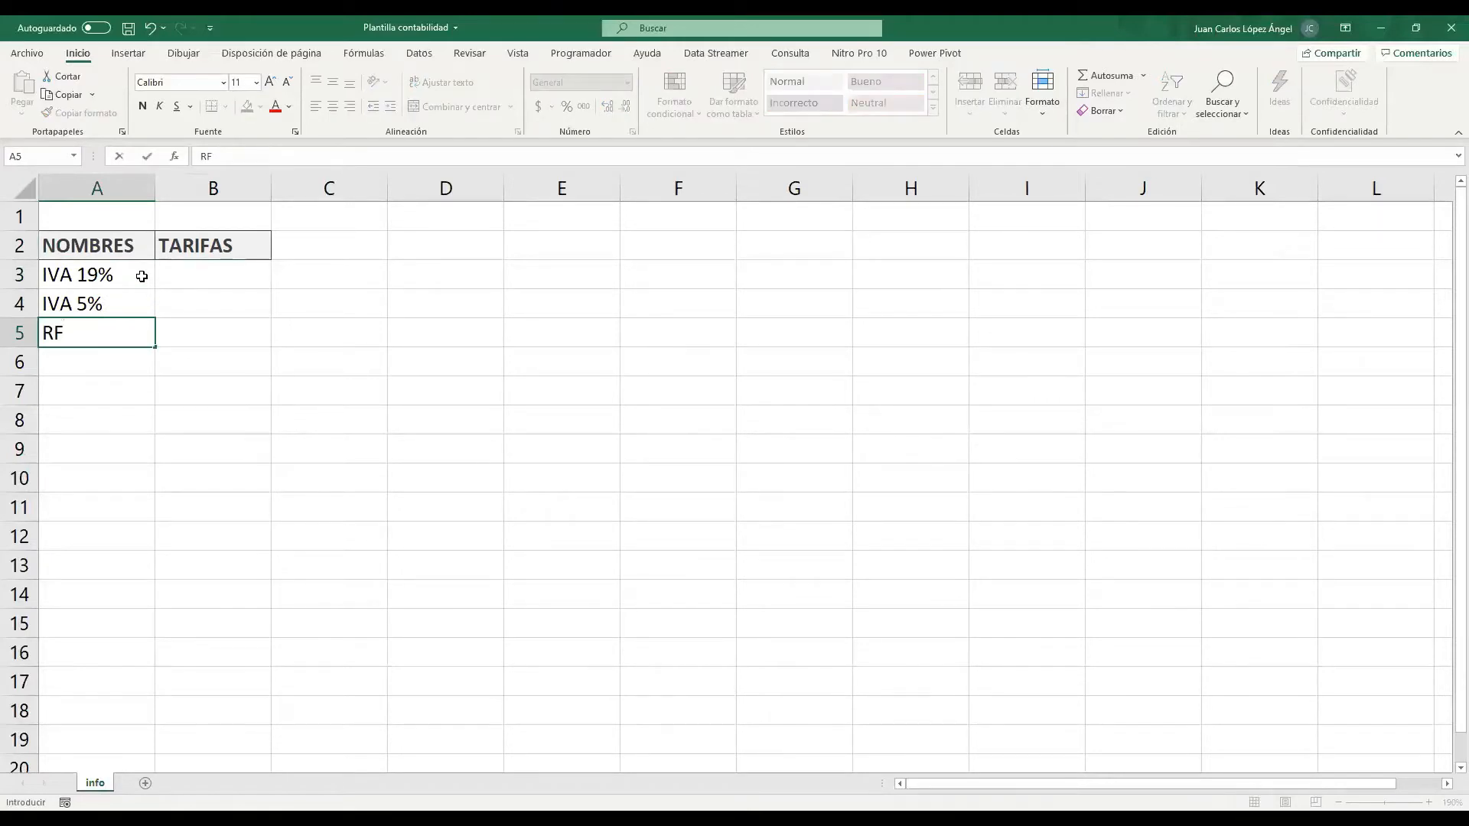
pyautogui.write(' 11%')
pyautogui.press('Return')
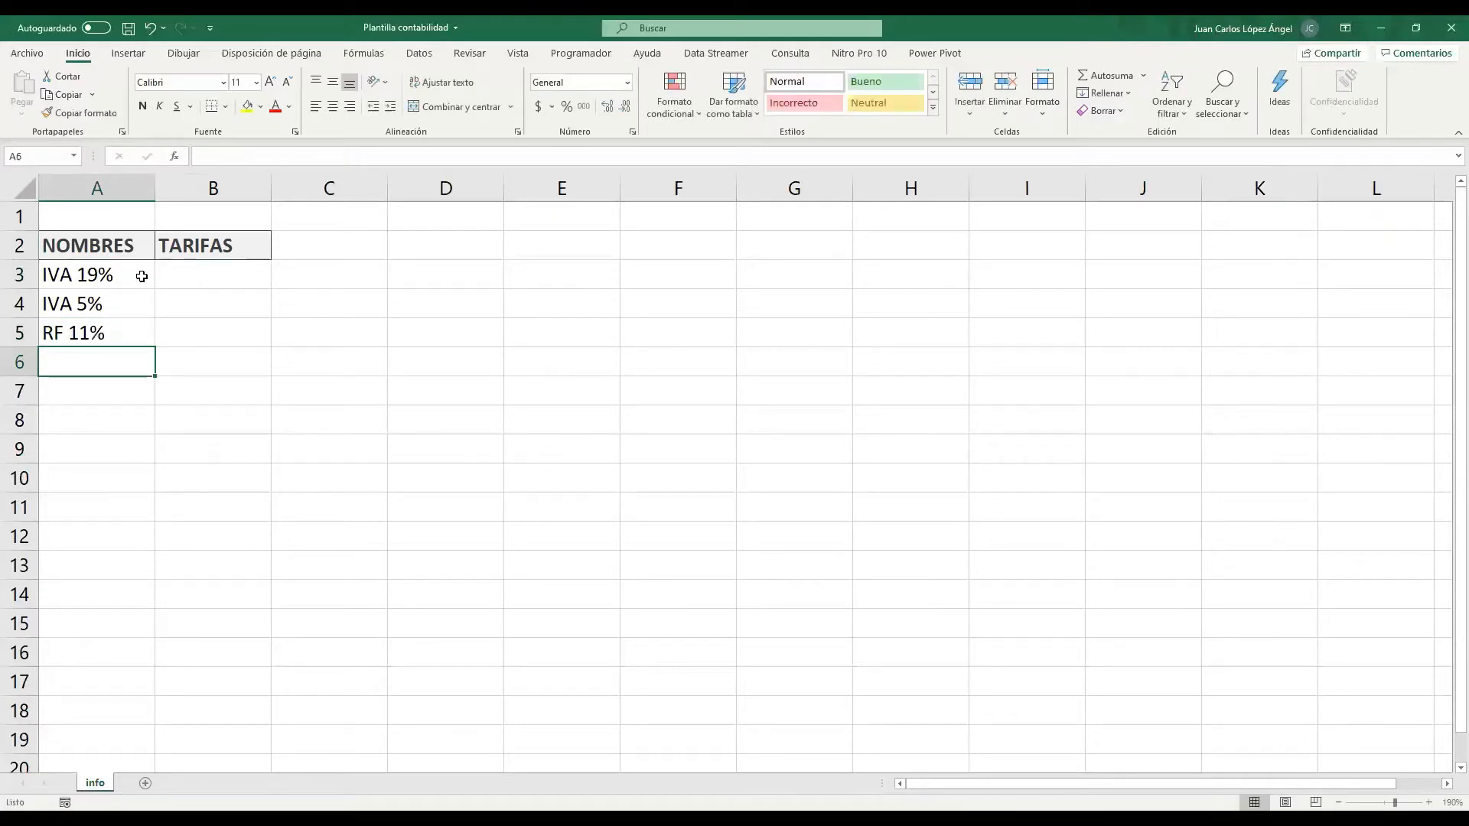
pyautogui.write('RF 1')
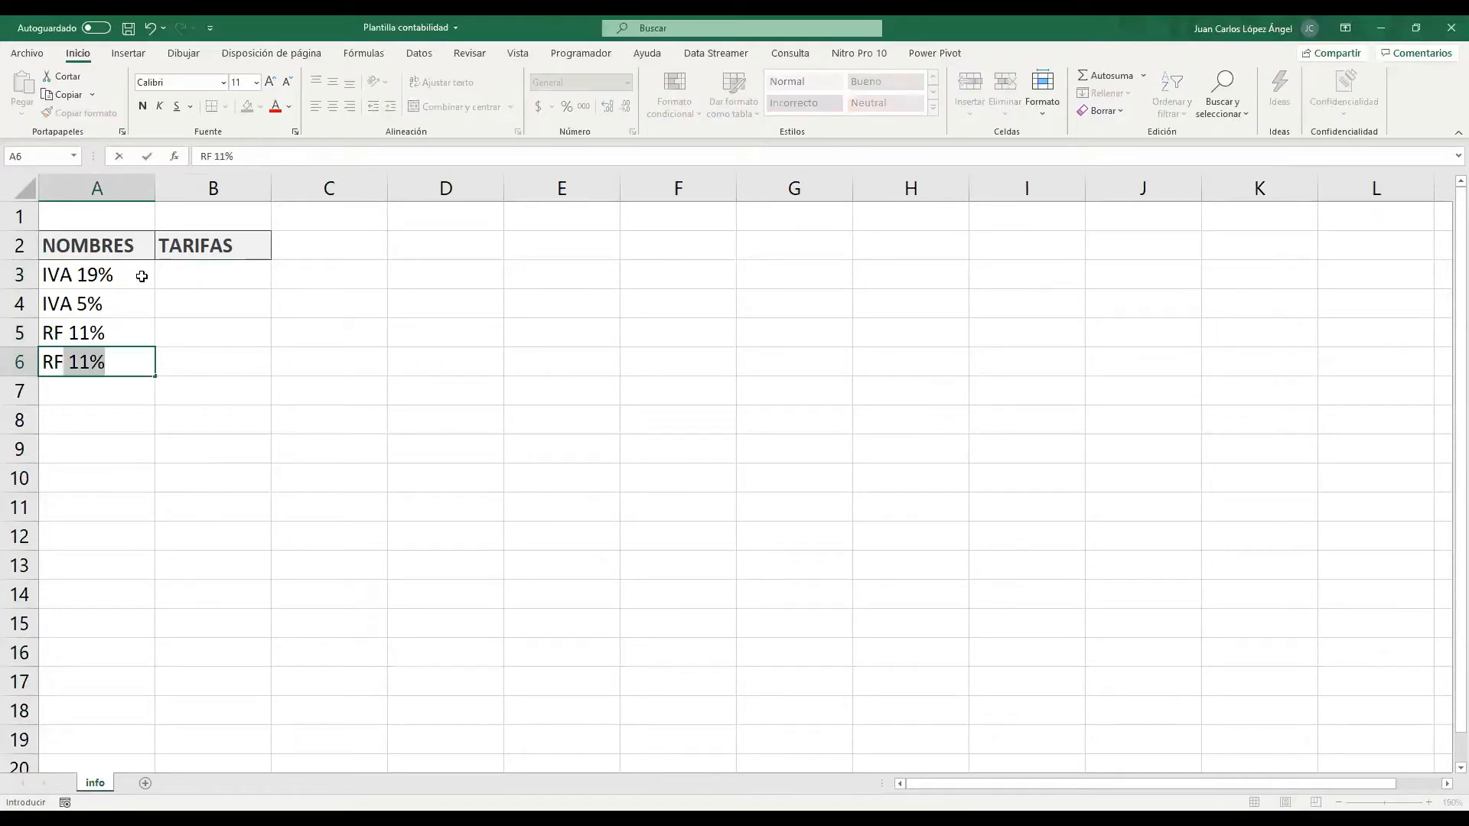
pyautogui.write('0%')
pyautogui.press('Return')
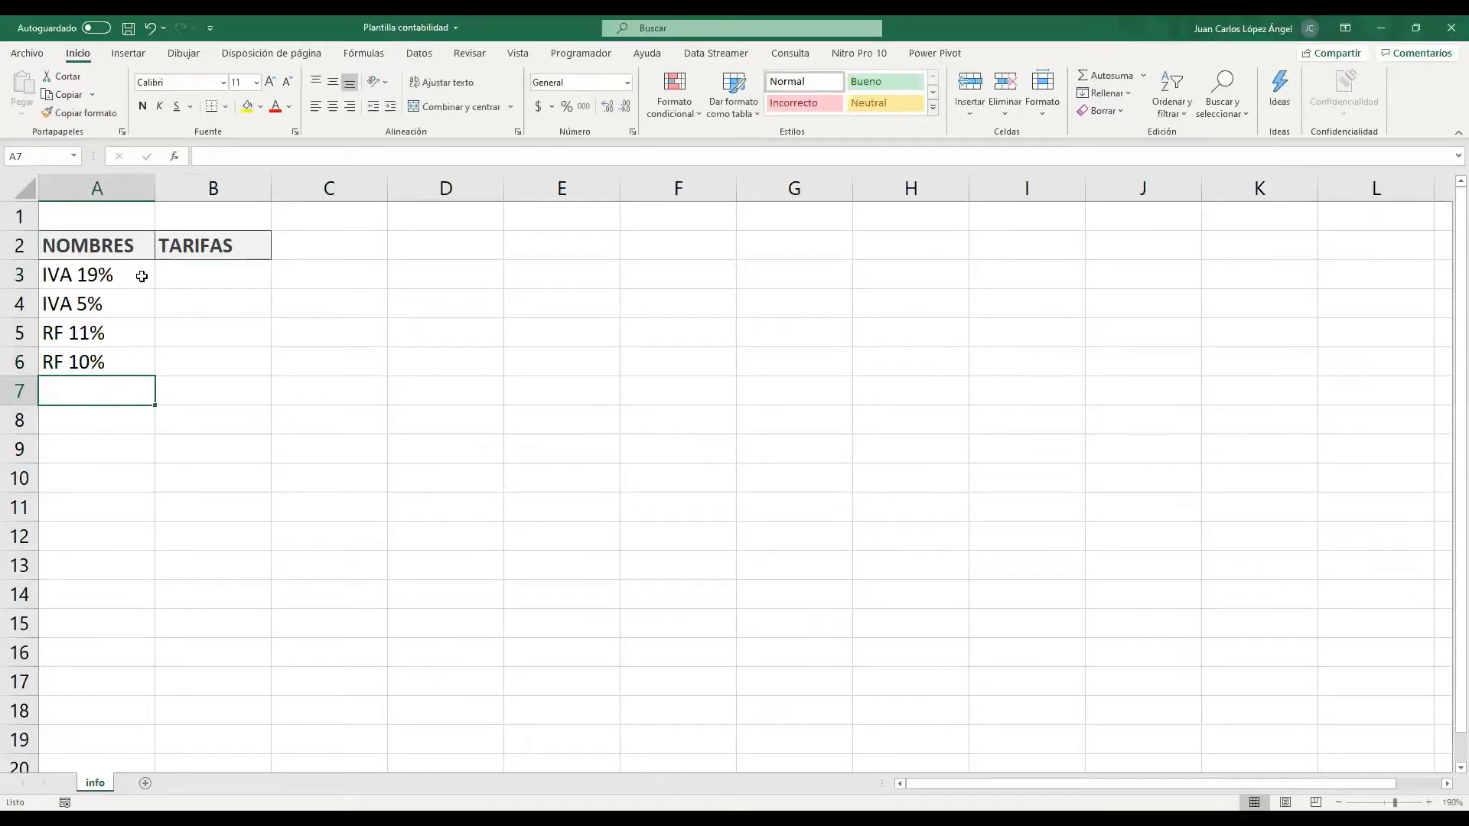
pyautogui.write('RF')
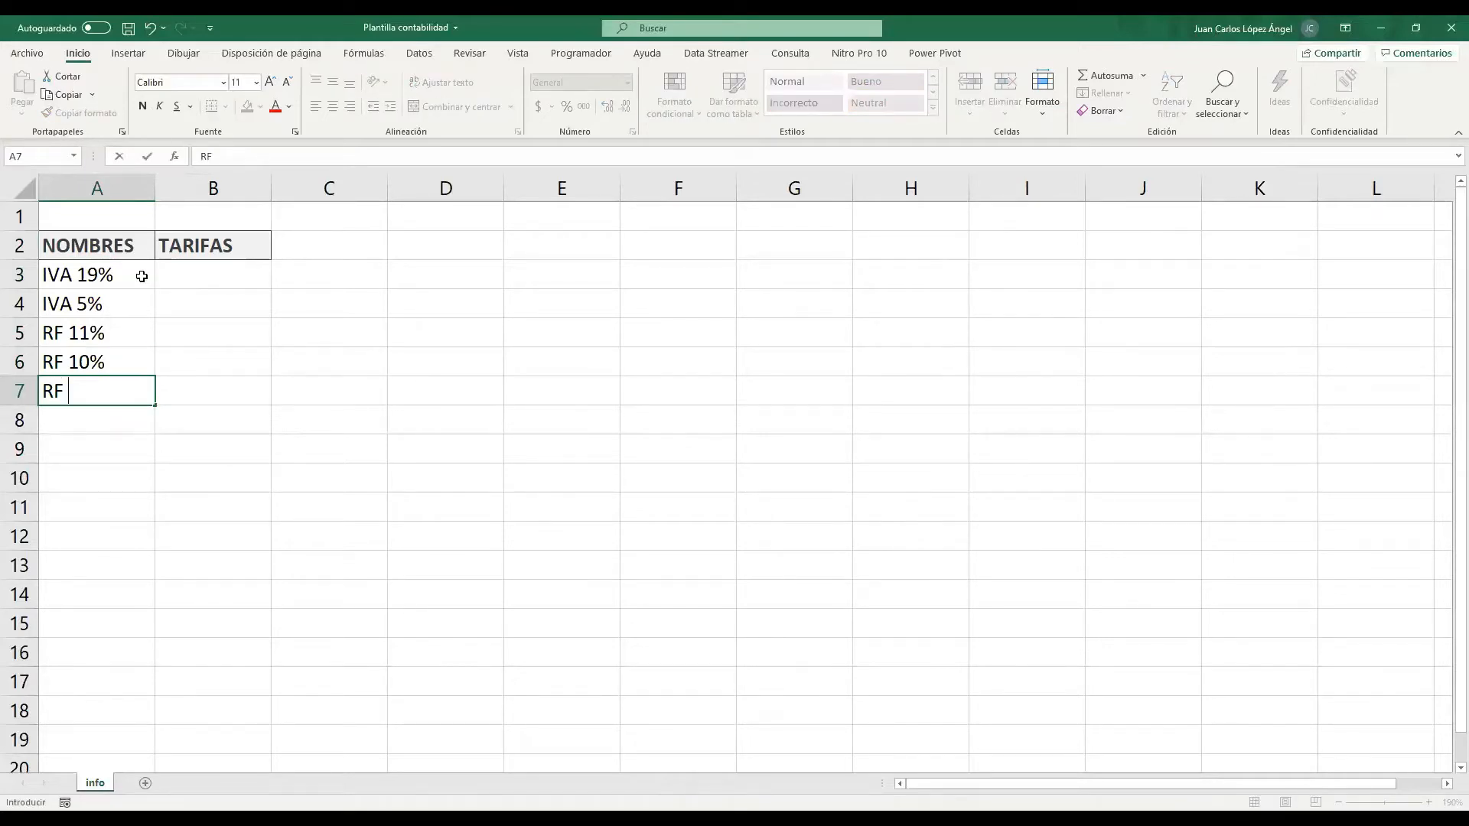
pyautogui.write(' 6%')
pyautogui.press('Return')
# - Add the withholding names "RF 4%" in A8 and "RF 3,5%" in A9
pyautogui.write('FC')
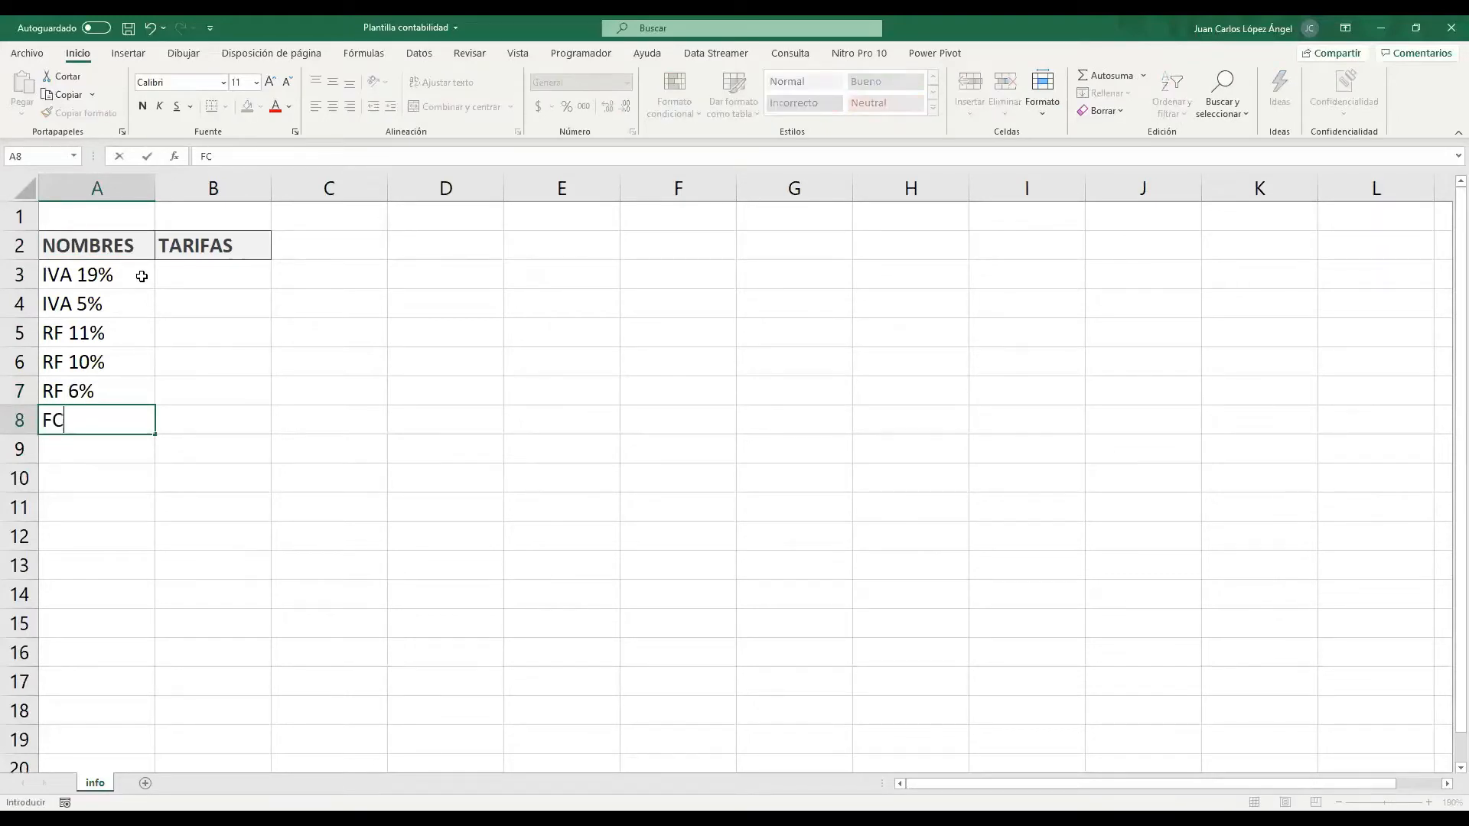
pyautogui.press('BackSpace')
pyautogui.press('BackSpace')
pyautogui.write('RF 4%')
pyautogui.press('Return')
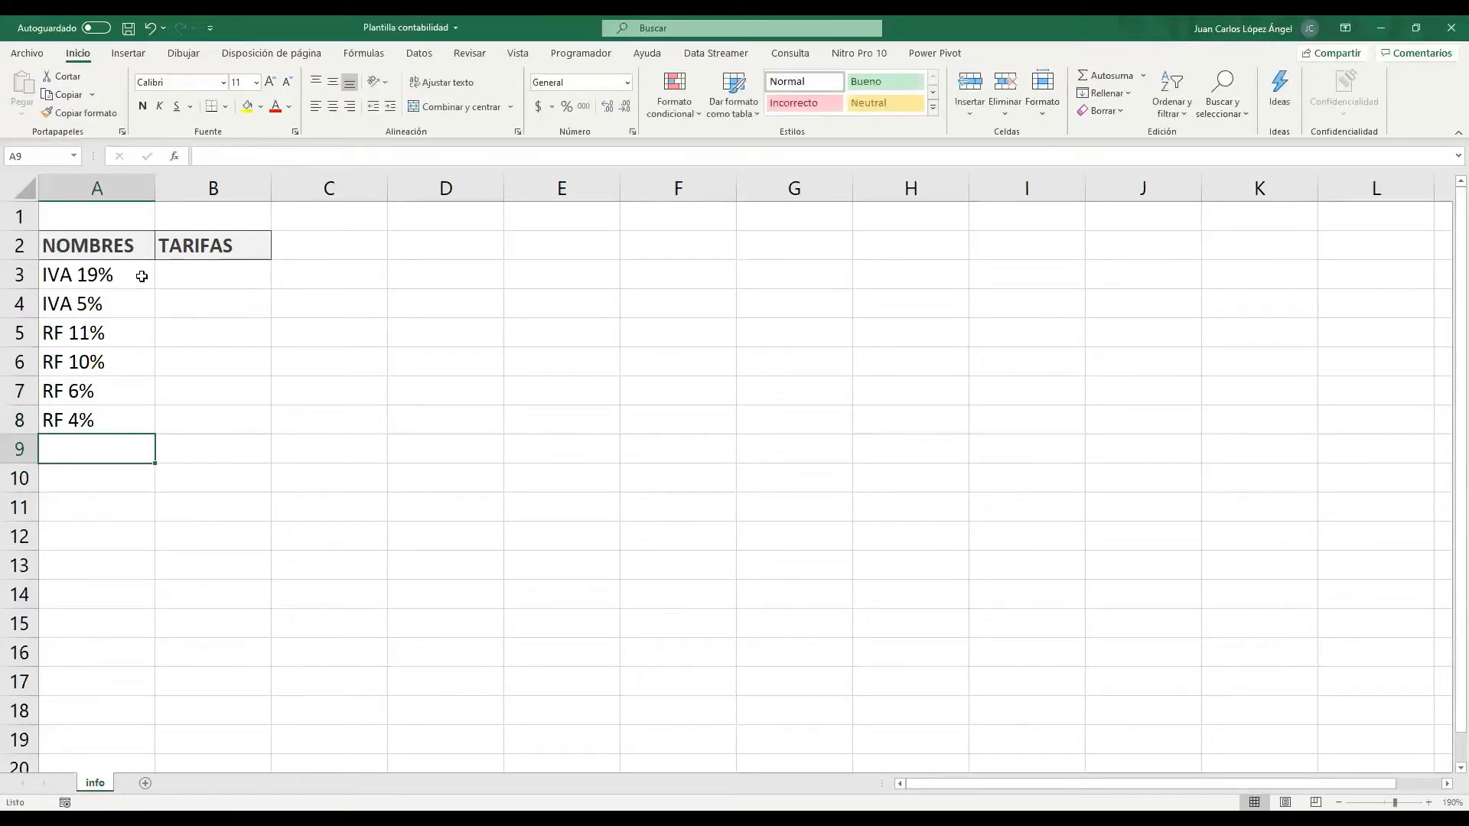
pyautogui.write('RF 3')
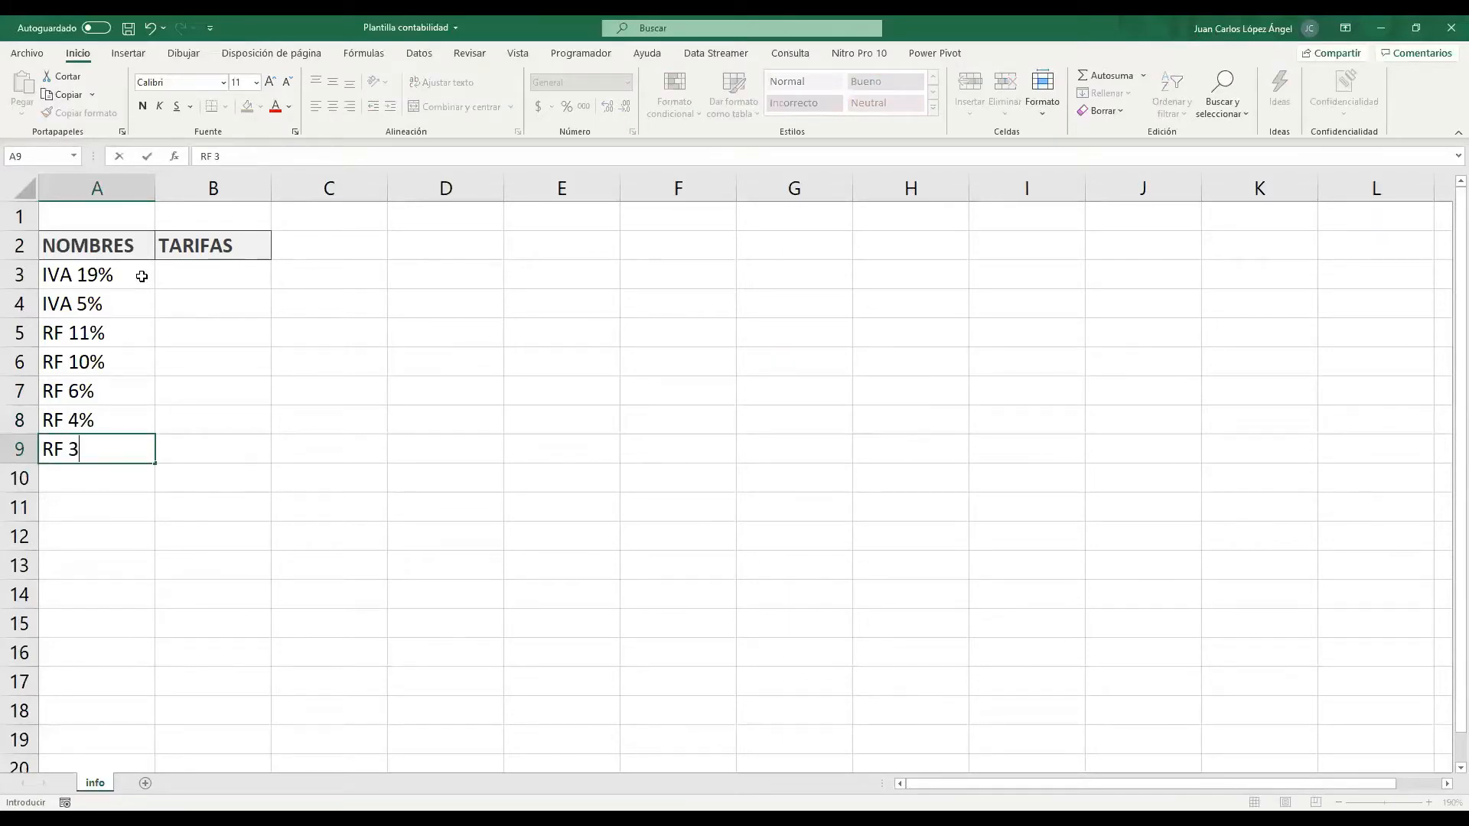
pyautogui.write(',5%')
pyautogui.press('Return')
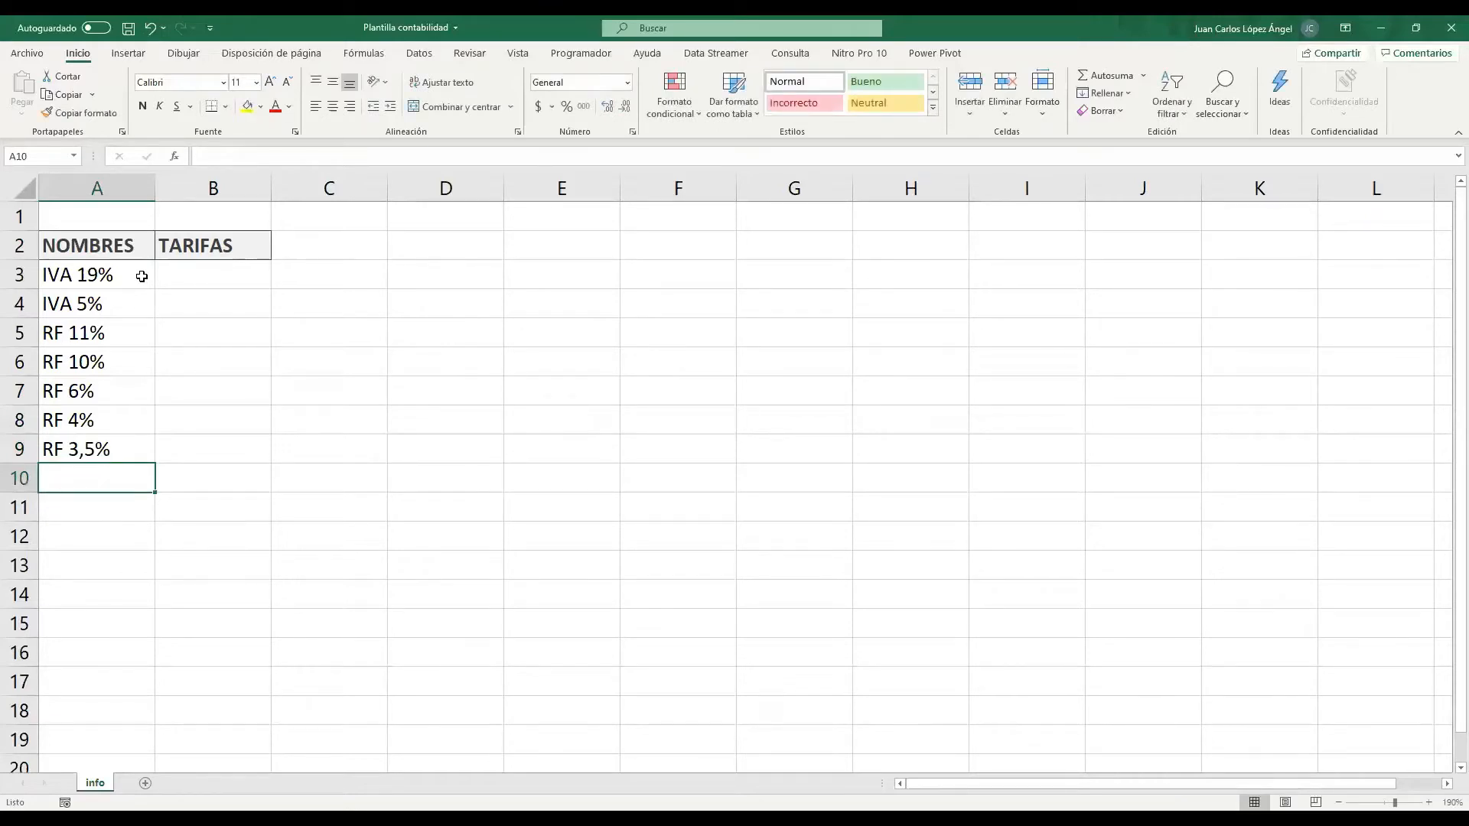
# - Add the withholding names "RF 2,5%" in A10 and "RF 1%" in A11
pyautogui.write('RF 2,5%')
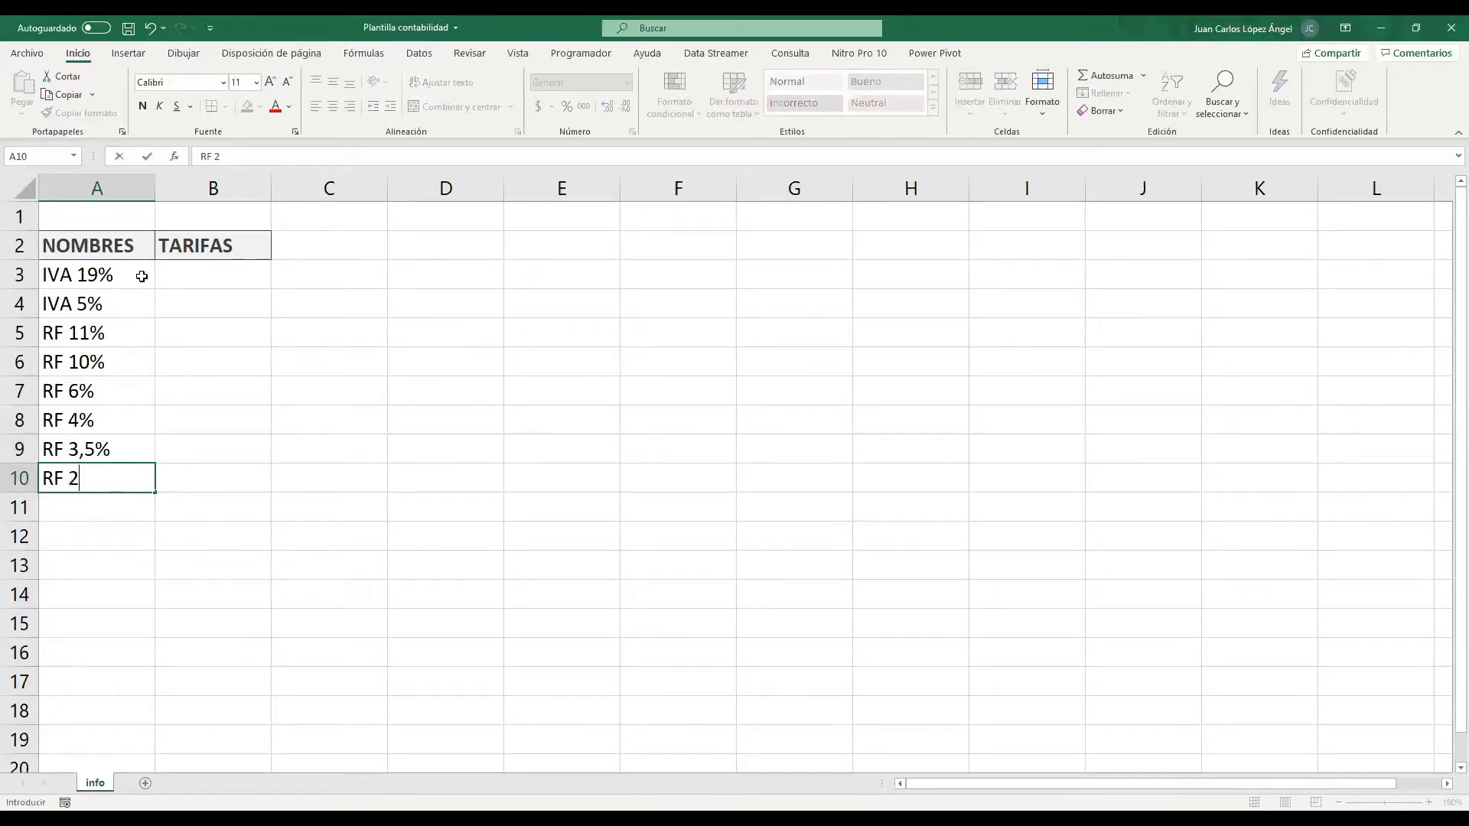
pyautogui.press('Return')
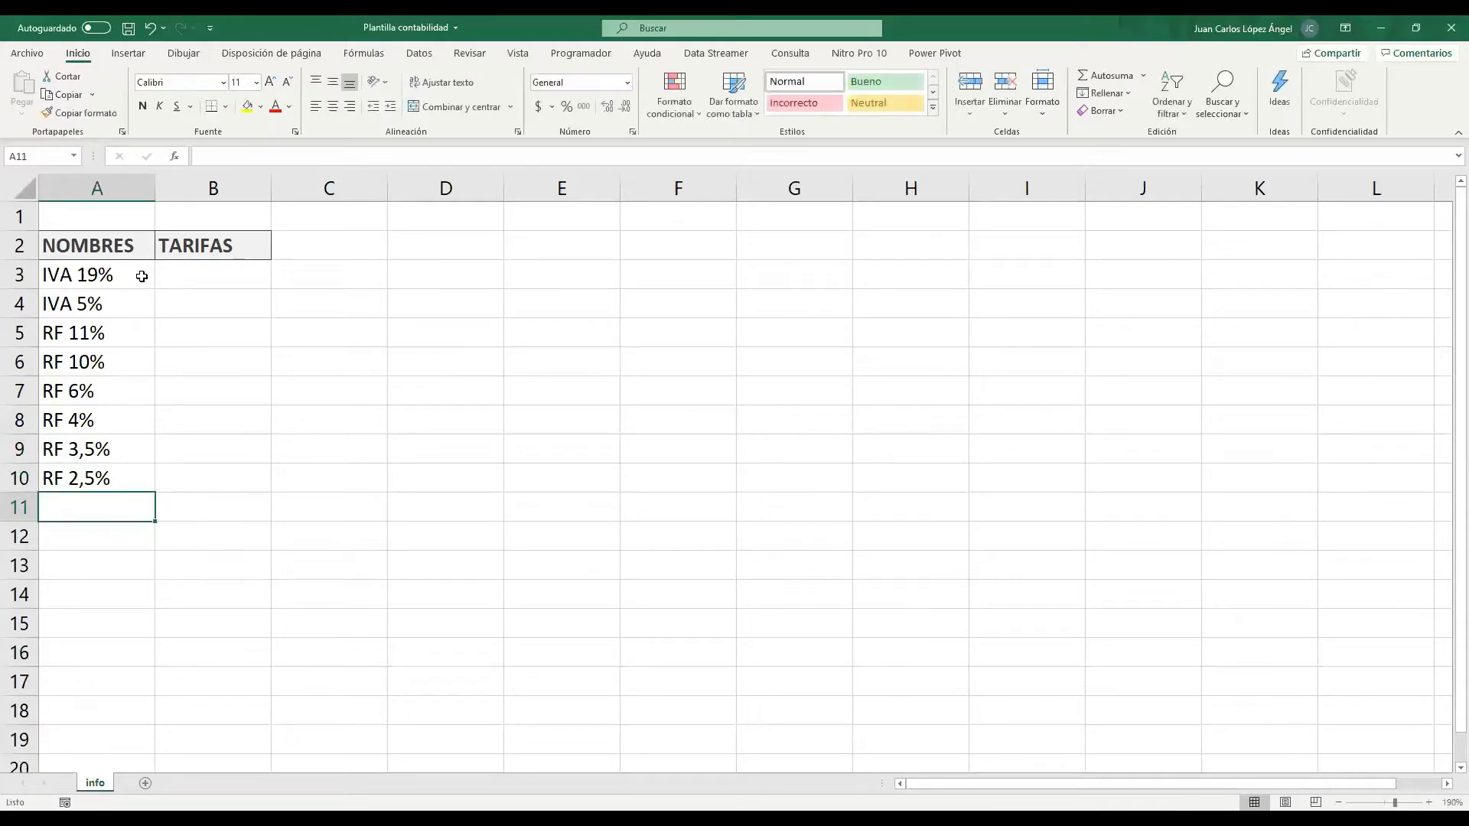
pyautogui.write('RF')
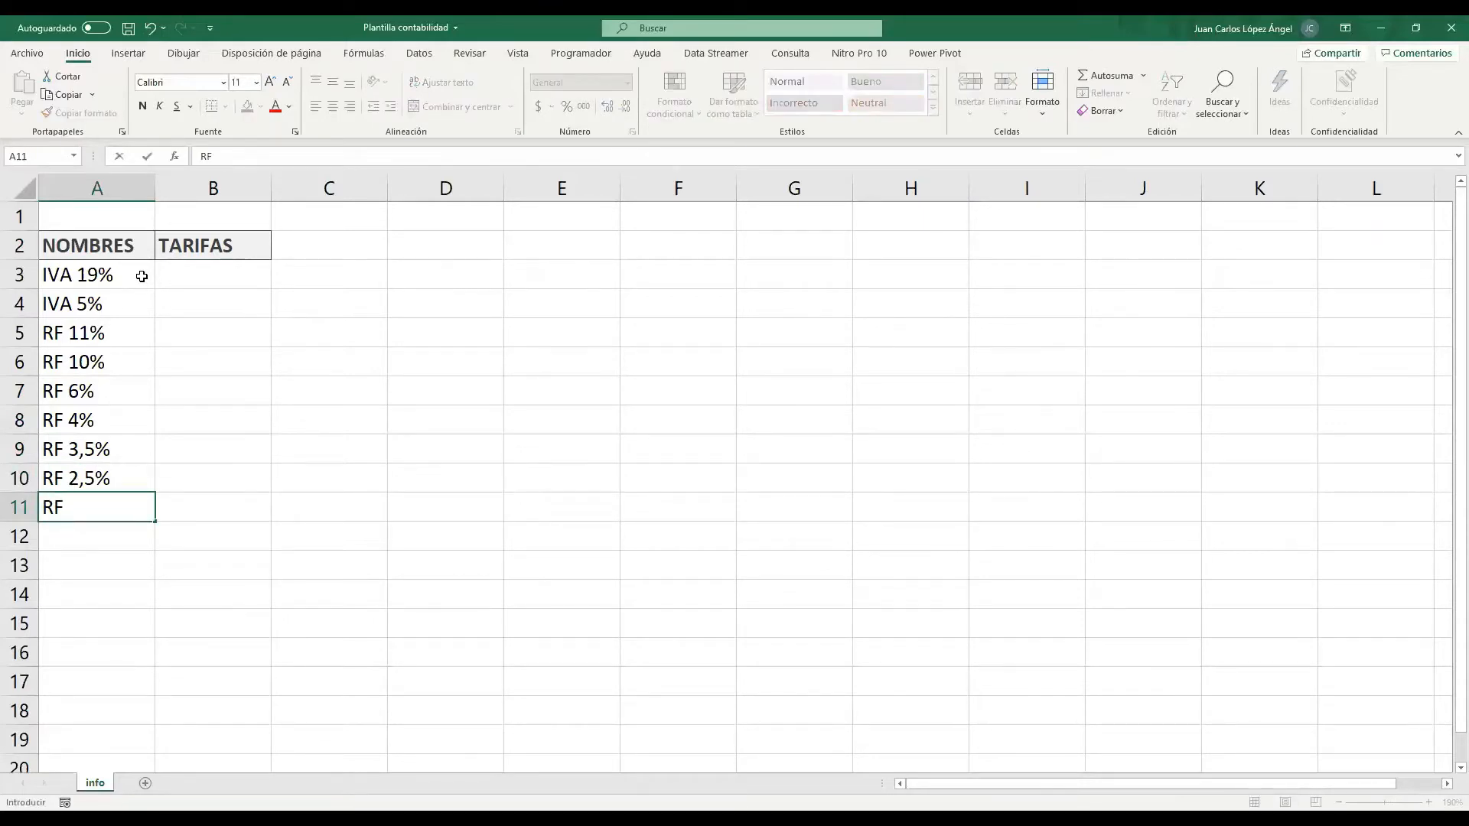
pyautogui.write(' 1%')
pyautogui.press('Return')
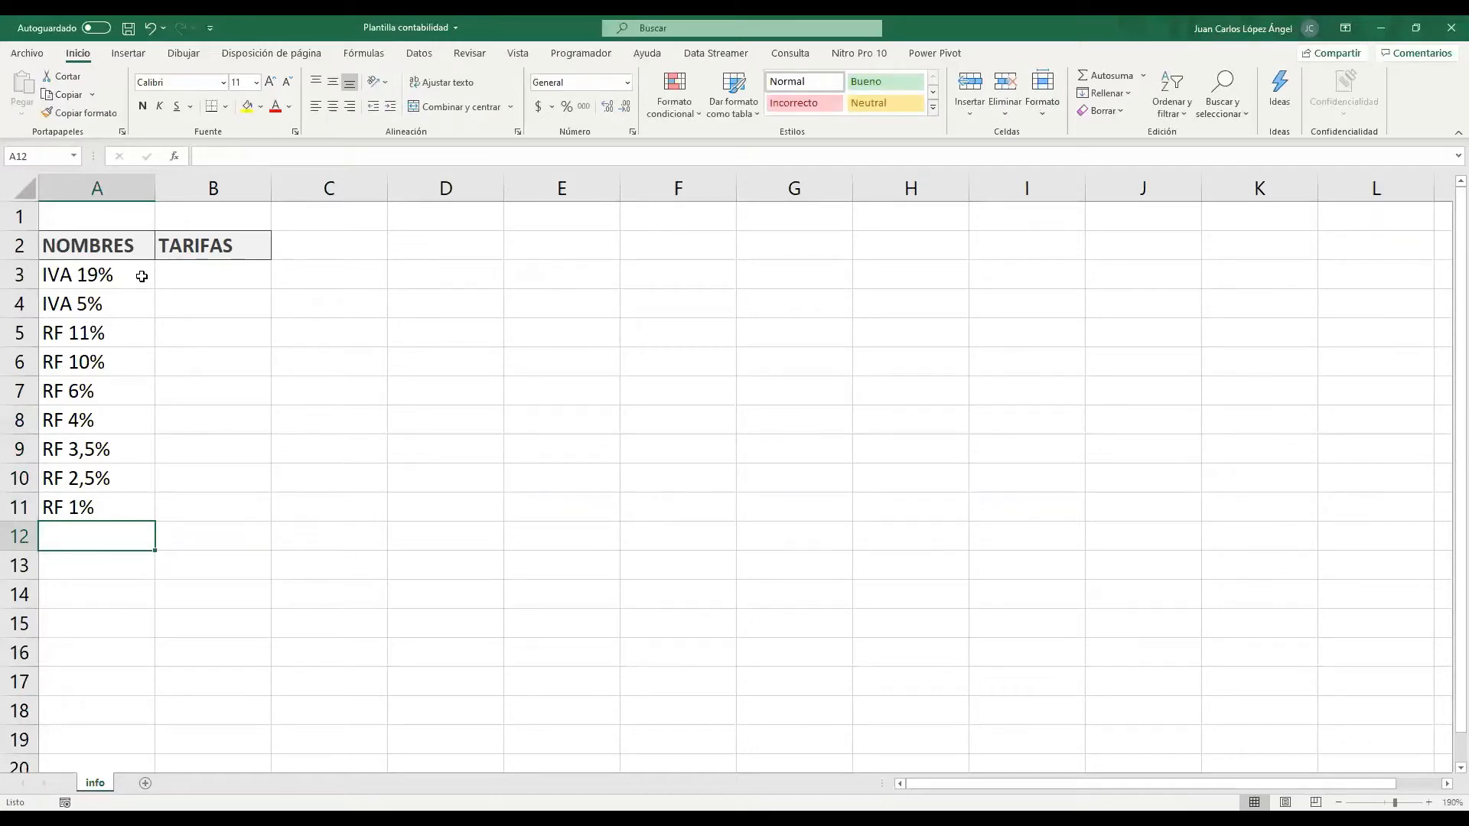
# - Add the withholding names "RFIVA 15%" in A12 and "RFICA 0,4%" in A13
pyautogui.write('RF')
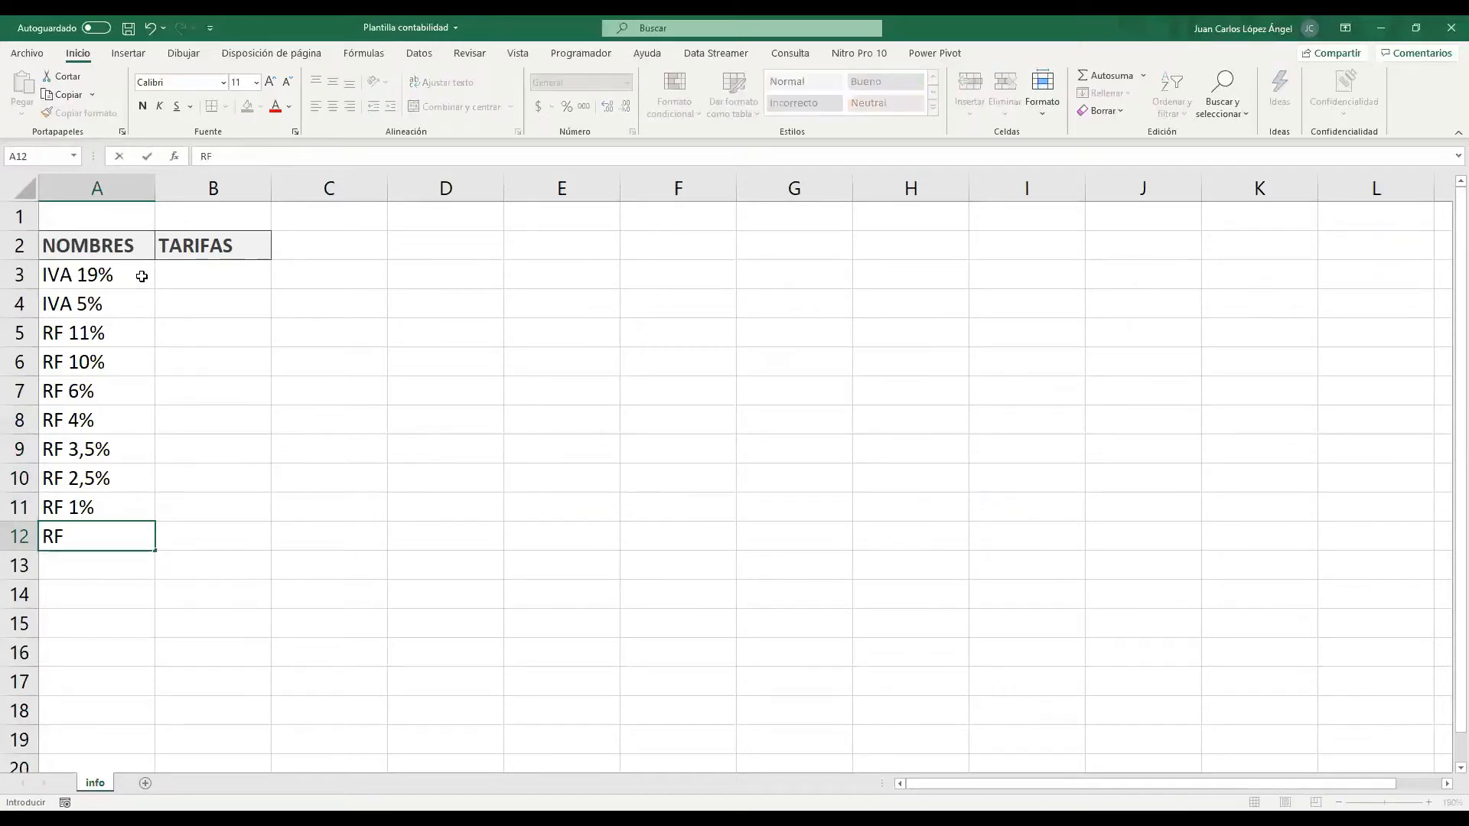
pyautogui.write('IVA 15%')
pyautogui.press('Return')
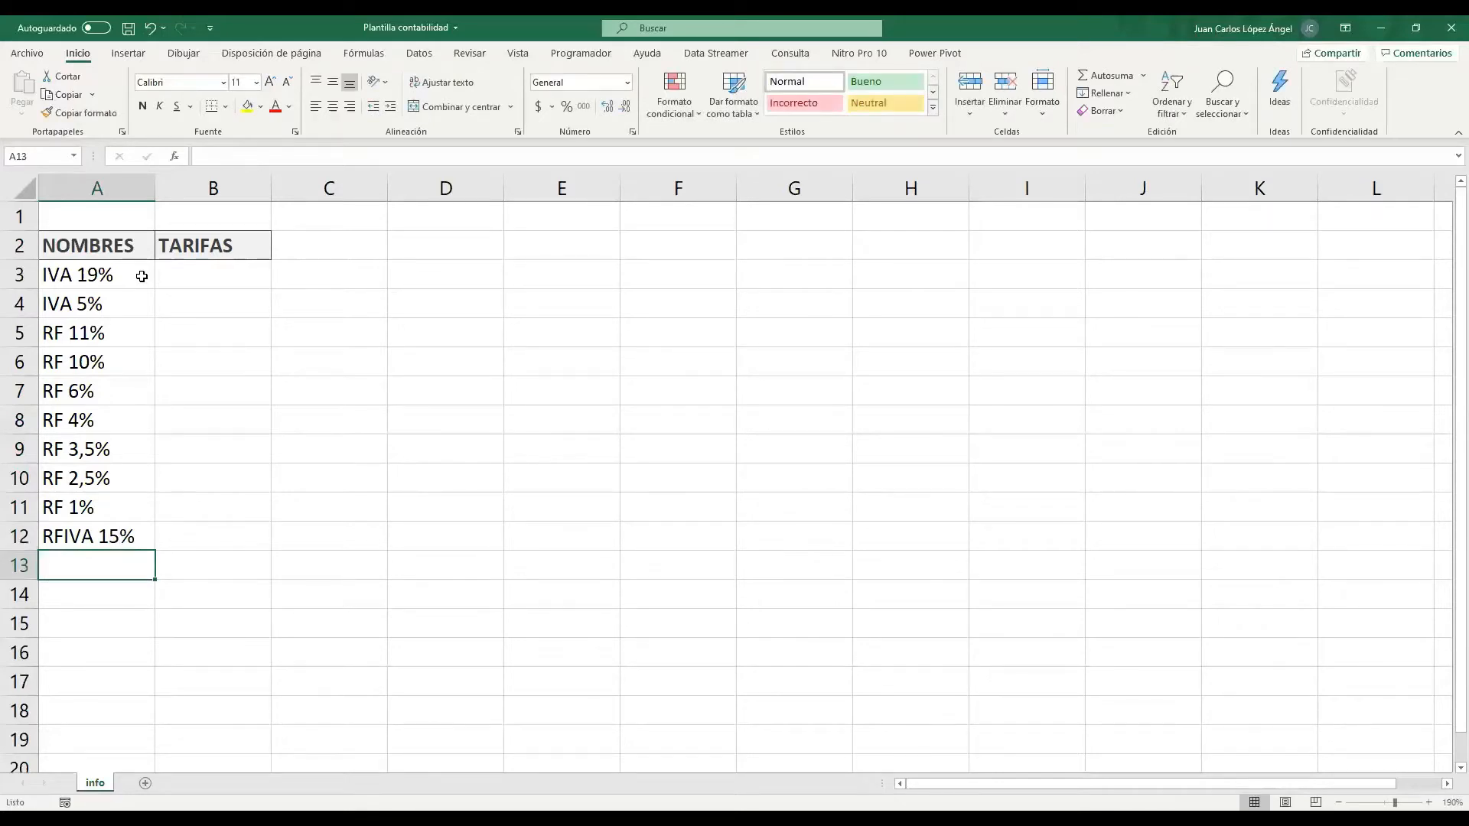
pyautogui.write('RFI')
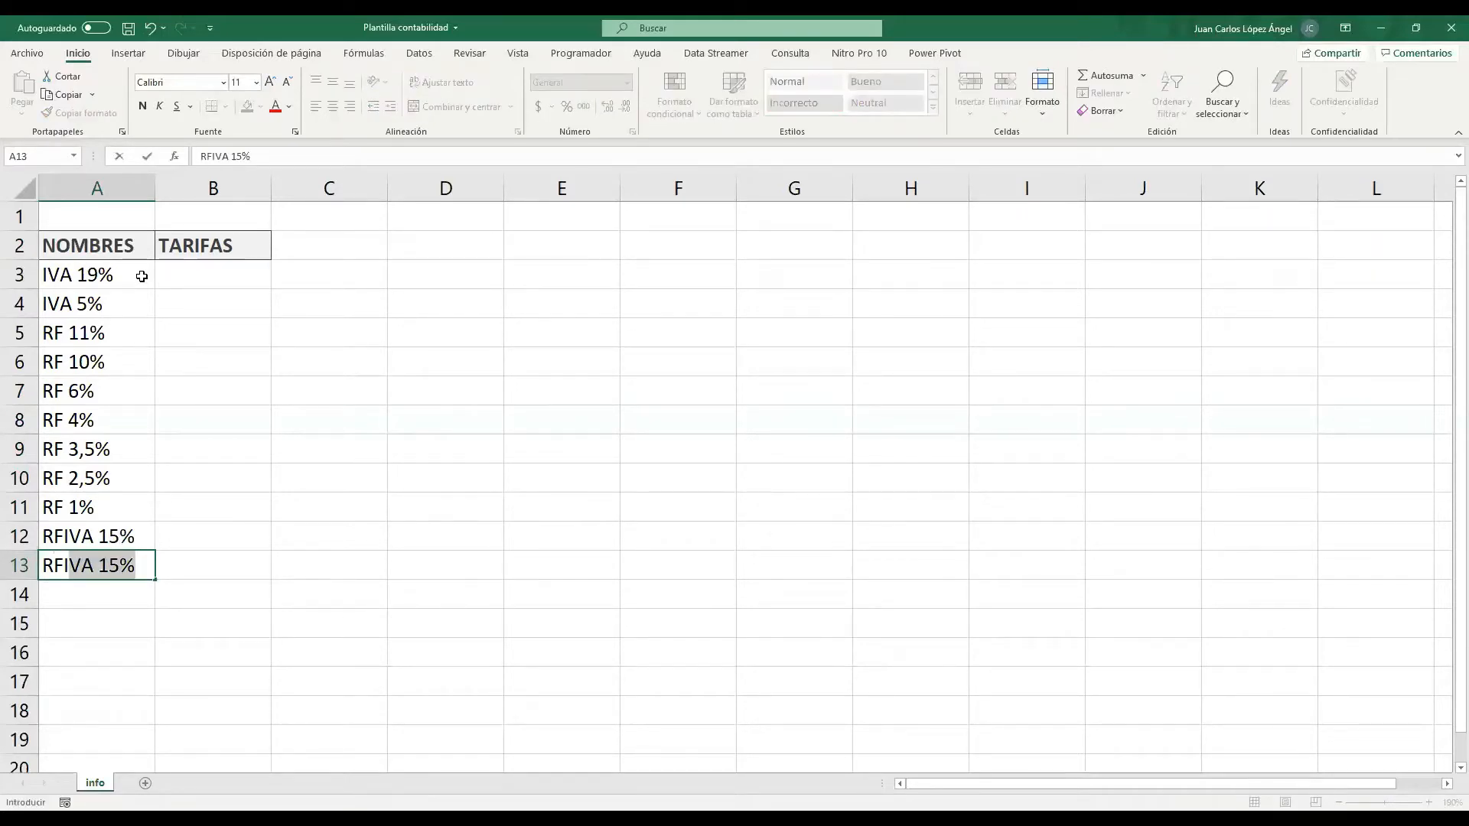
pyautogui.write('CA')
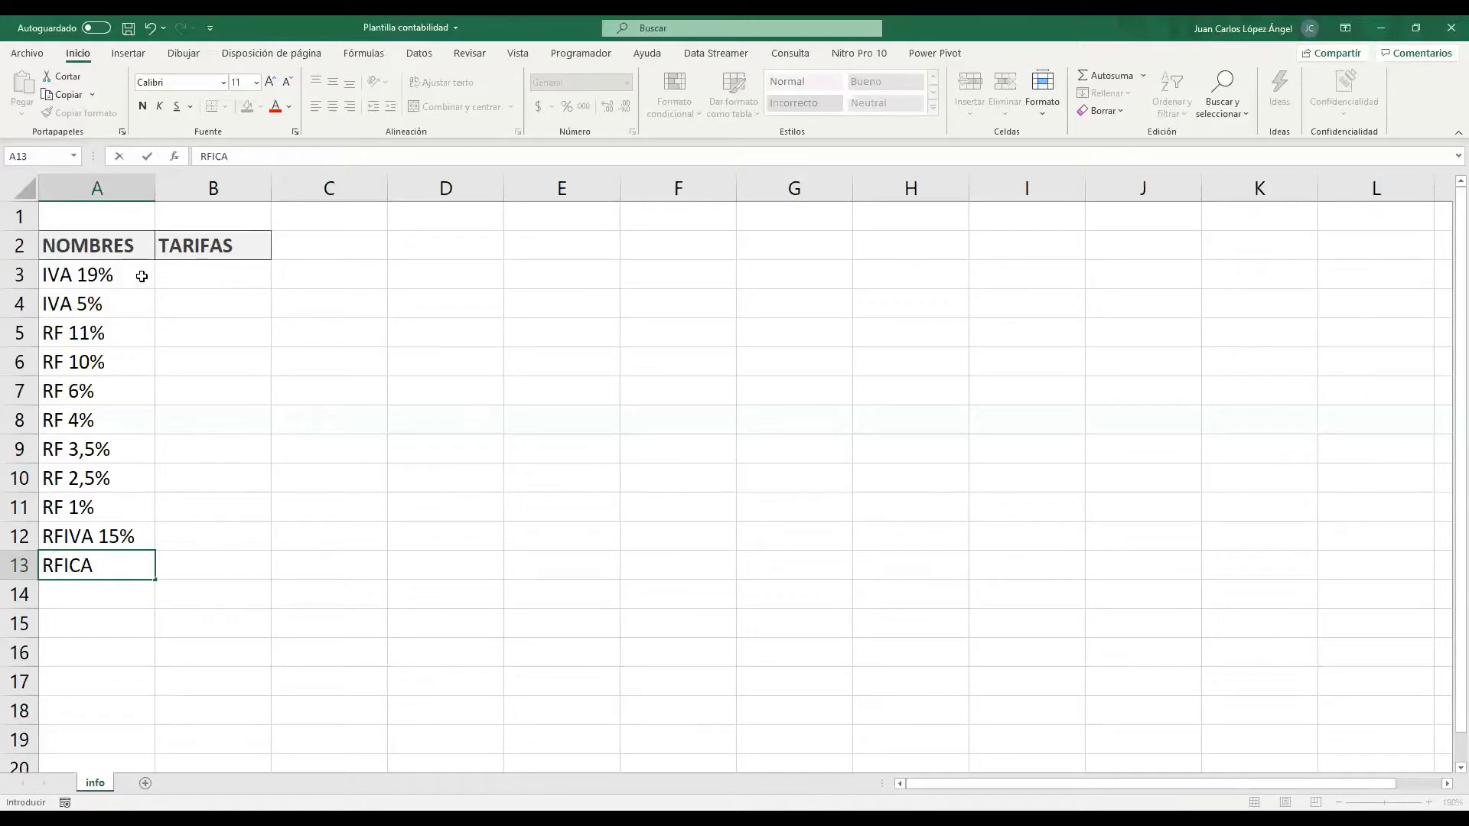
pyautogui.write(' 0,4%')
pyautogui.press('Return')
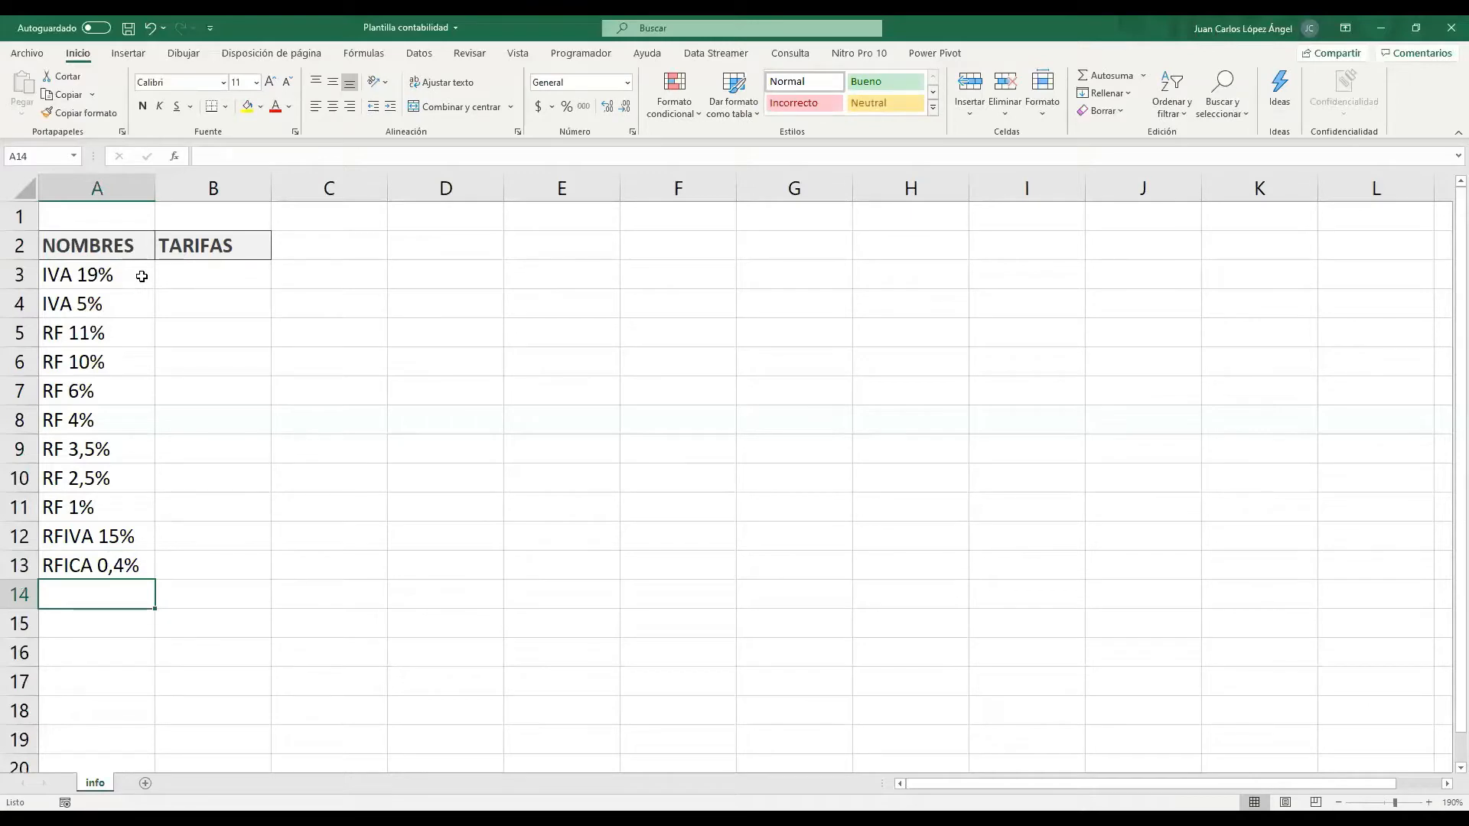
# - Add the self-withholding names "AUTO 0,4%" in A14 and "AUTO 0,8%" in A15
pyautogui.write('AUTO')
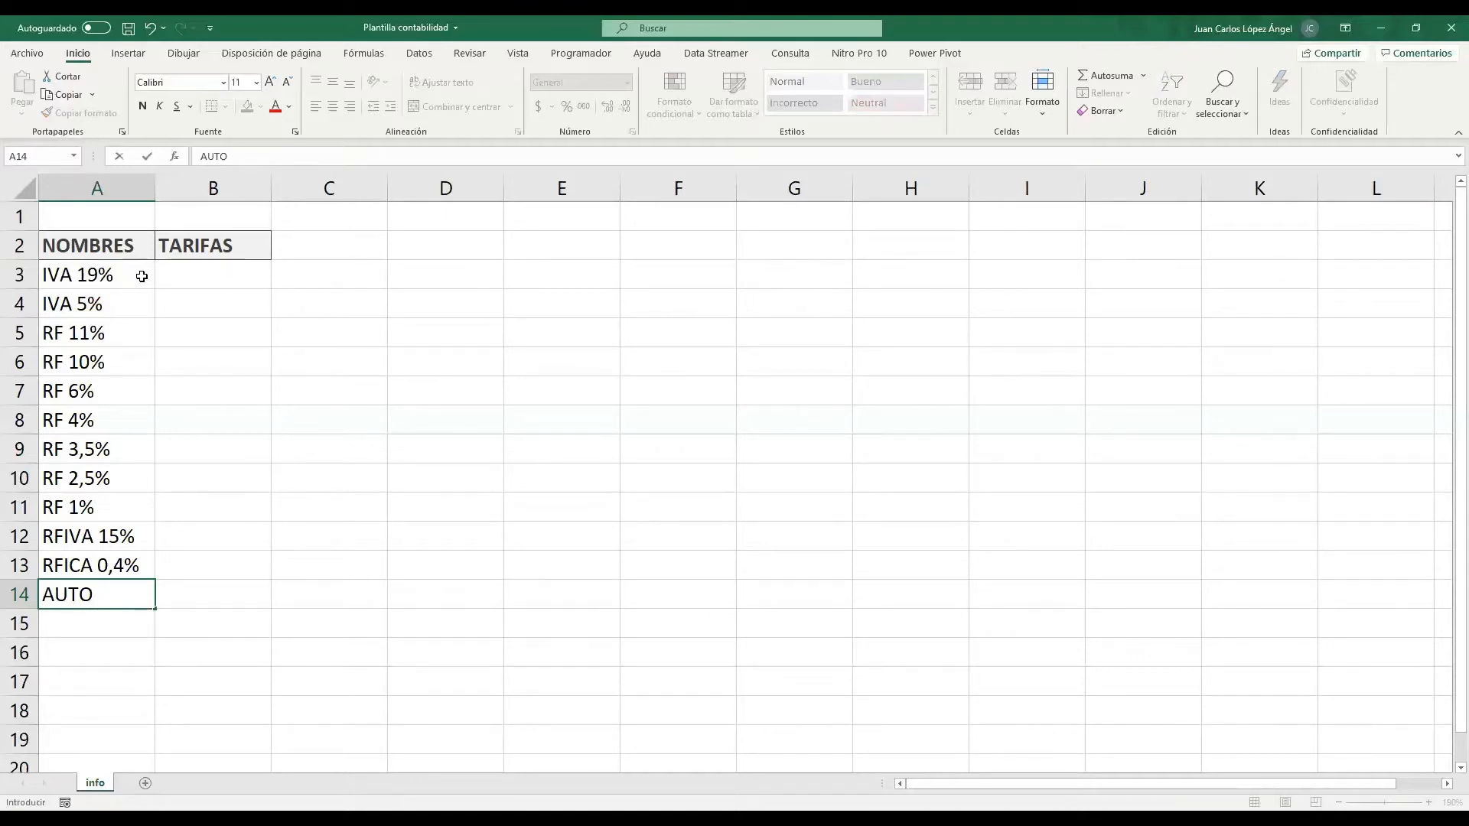
pyautogui.write('0,4%')
pyautogui.press('Return')
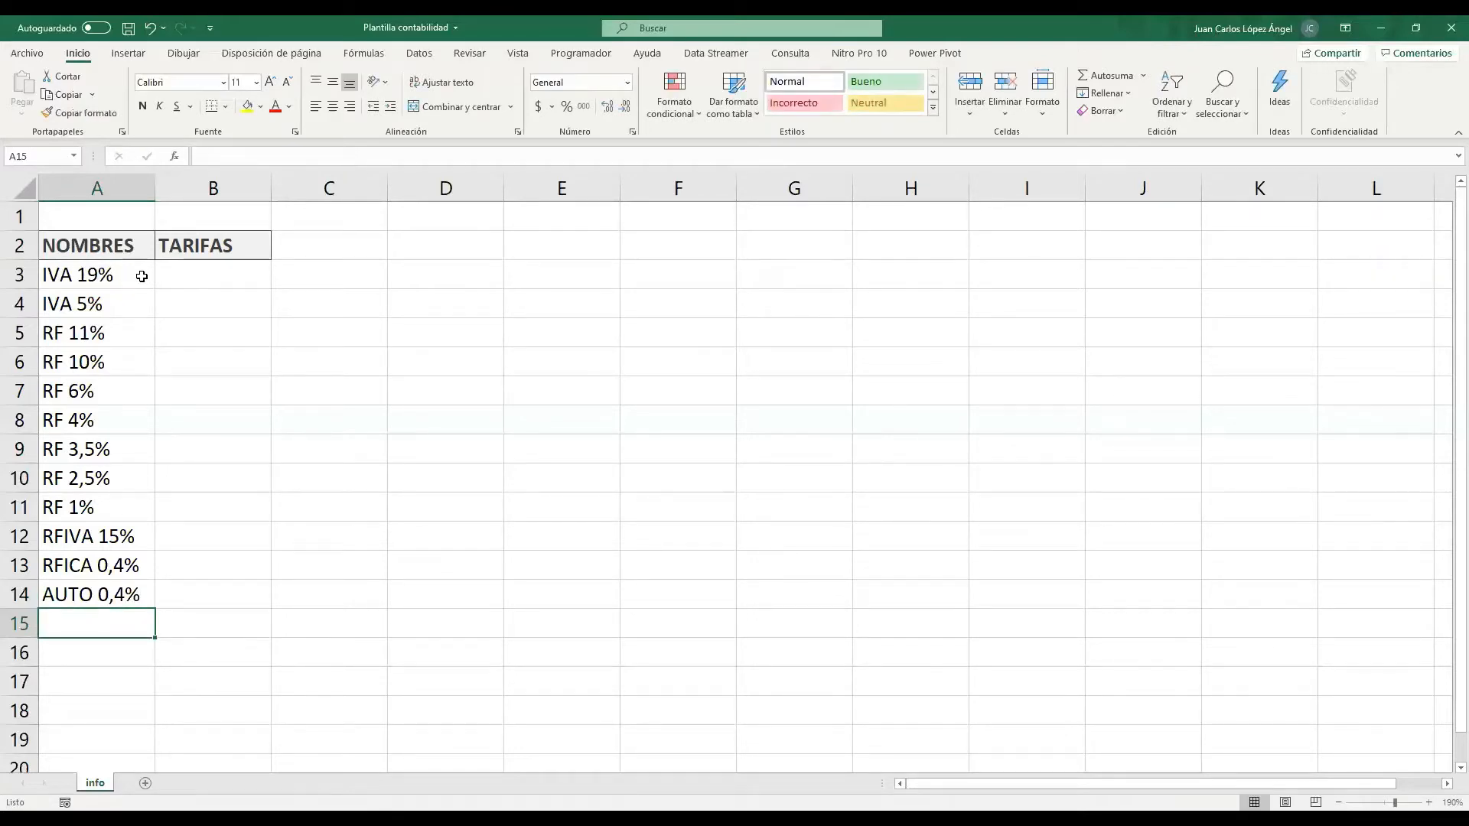
pyautogui.write('AUTO ')
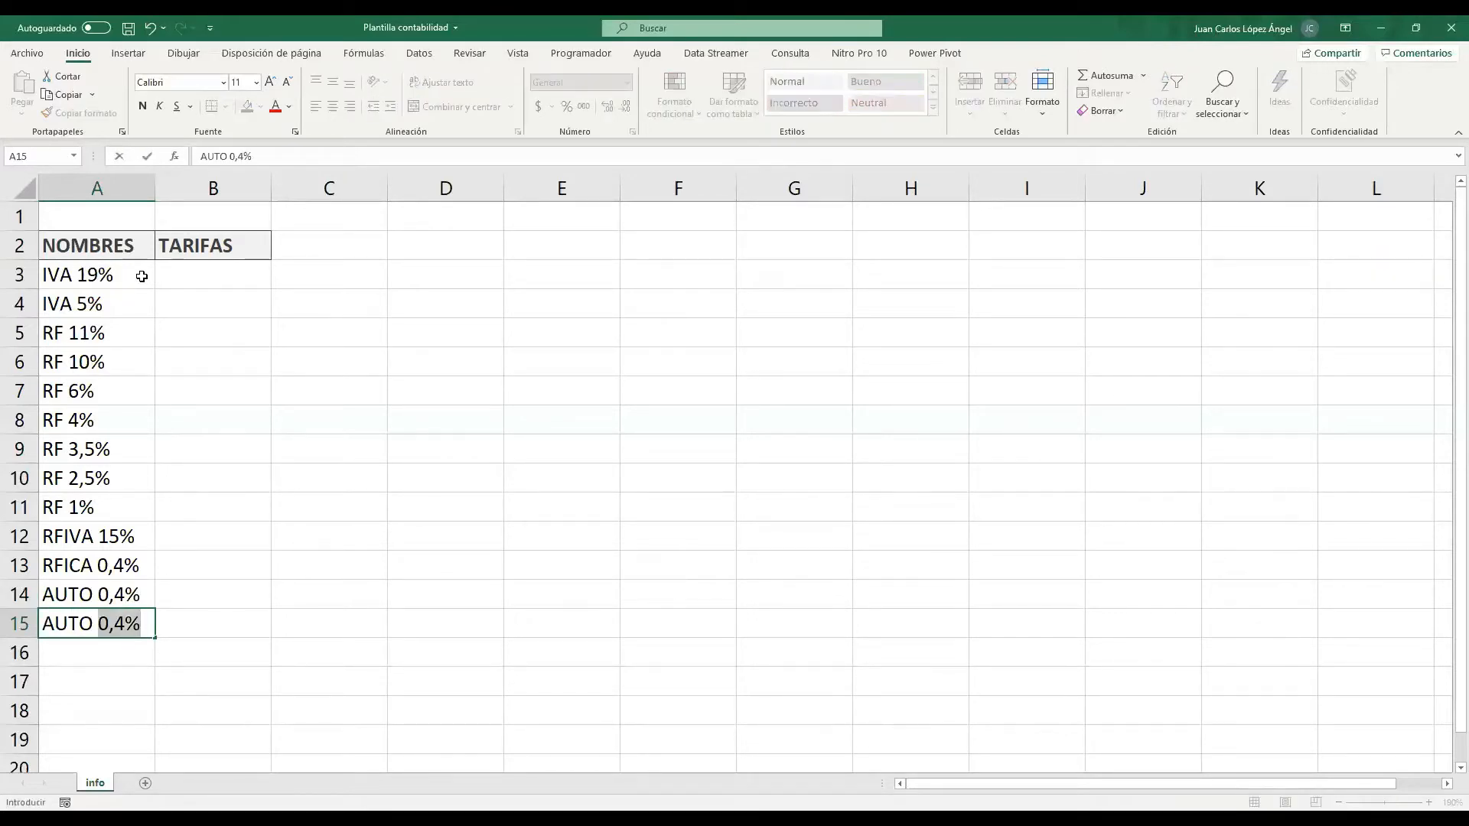
pyautogui.write('0,8%')
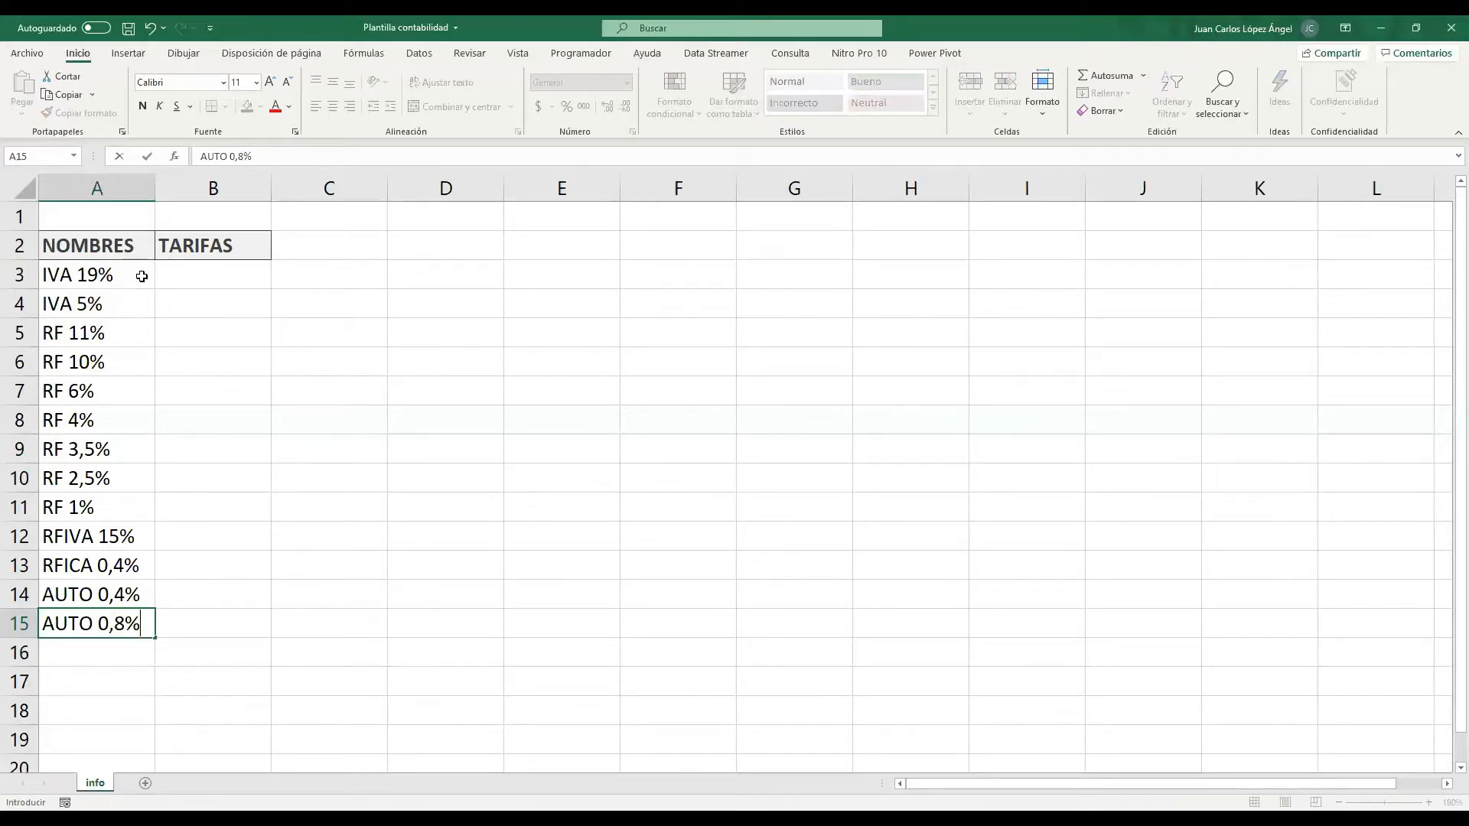
pyautogui.press('Return')
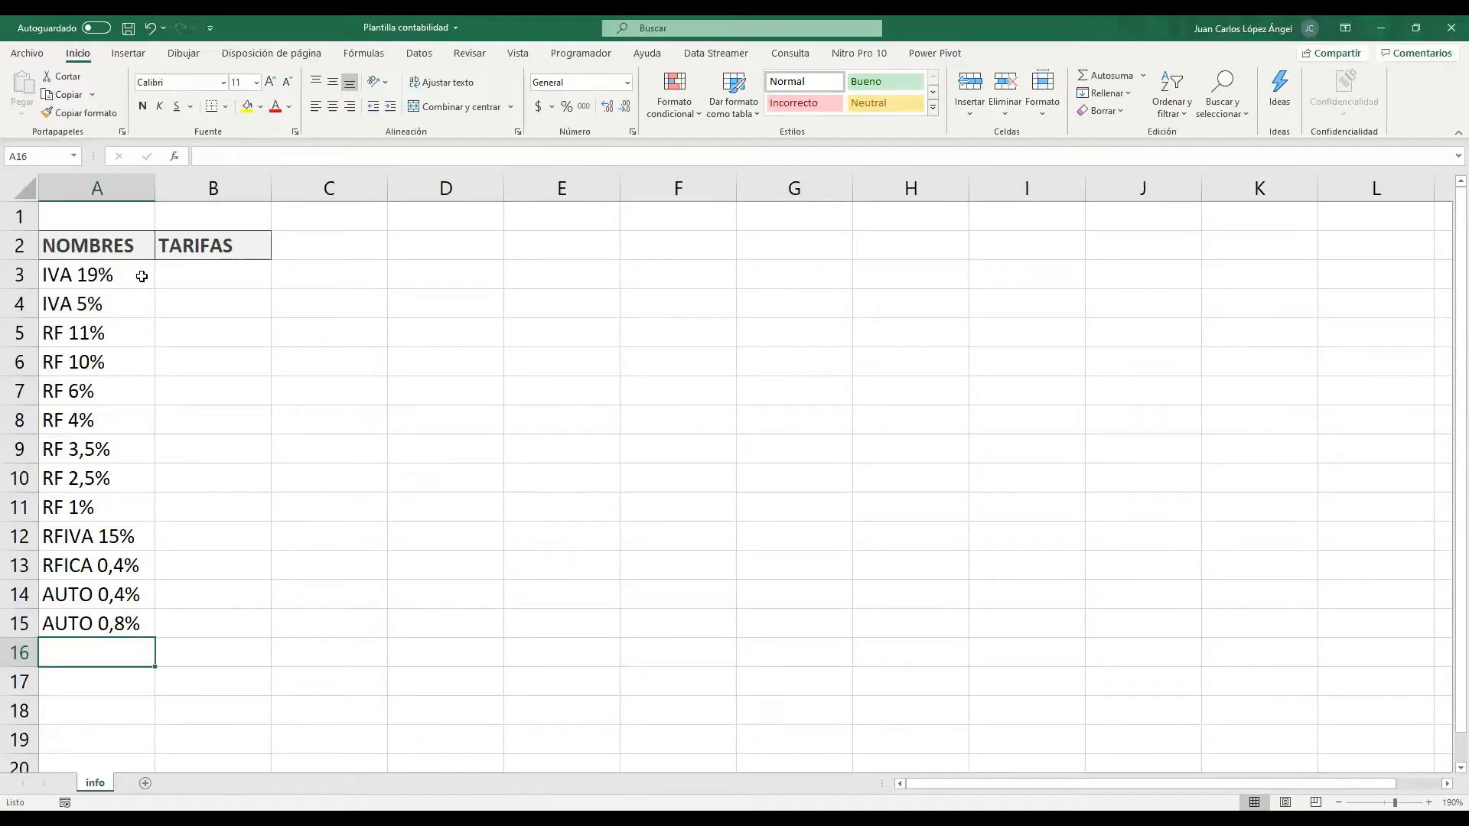
# - Enter the stamp name "ESTA.UDEA 0,2%" in A16 and widen column A to fit it
pyautogui.write('ESTA')
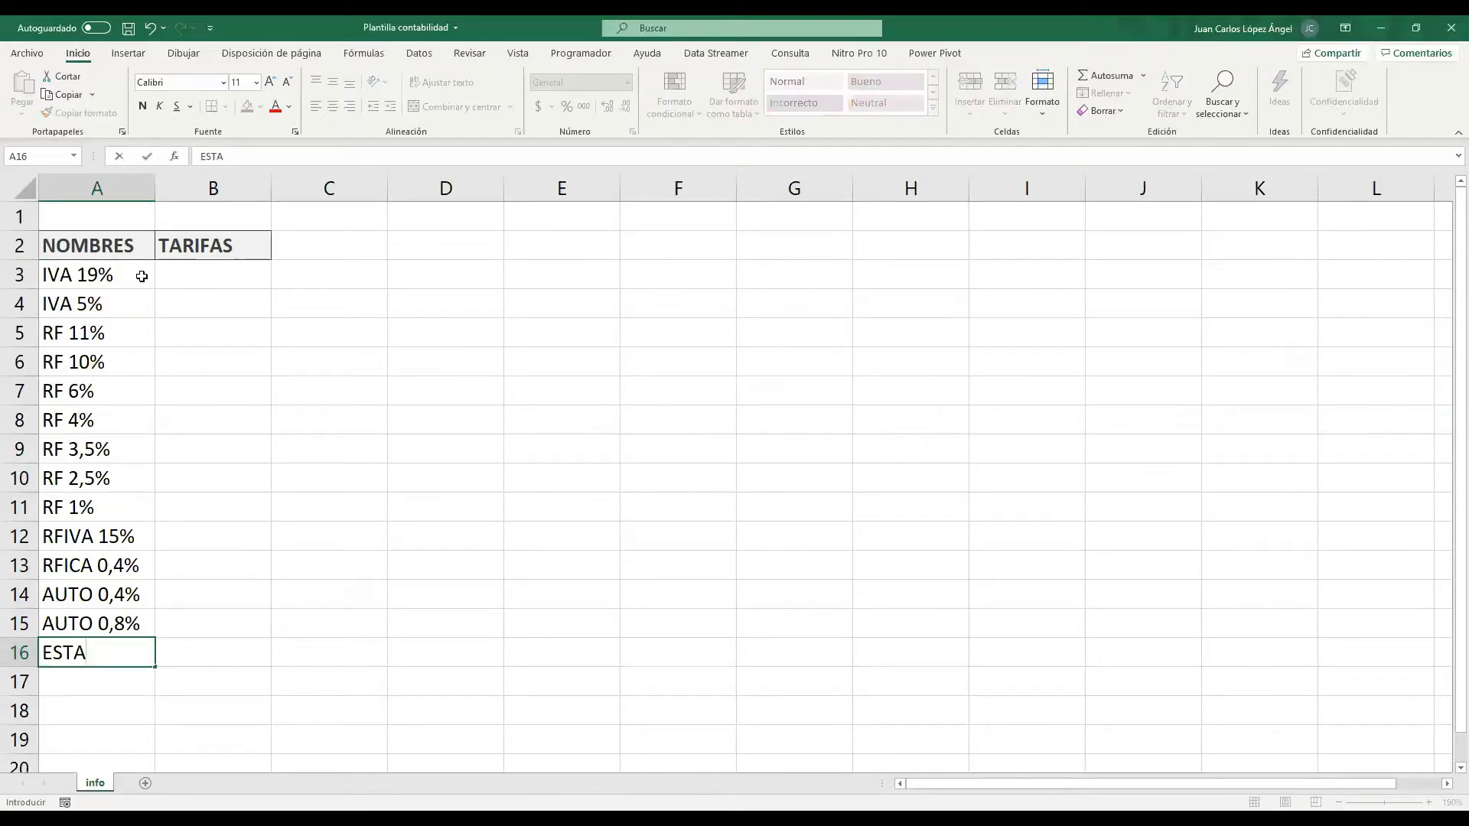
pyautogui.write('M')
pyautogui.press('BackSpace')
pyautogui.write('.UDEA 0,')
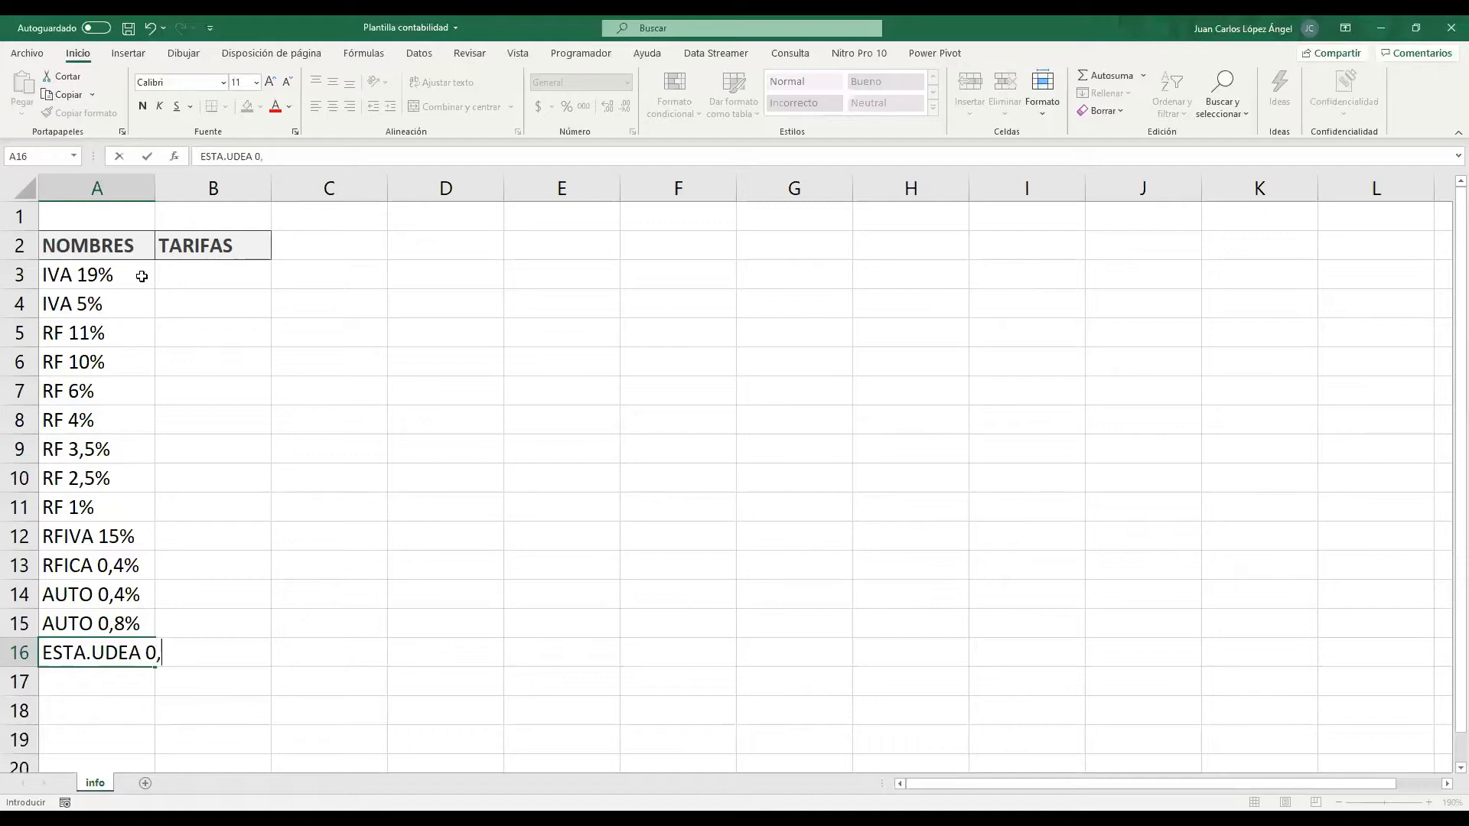
pyautogui.write('2%')
pyautogui.press('Return')
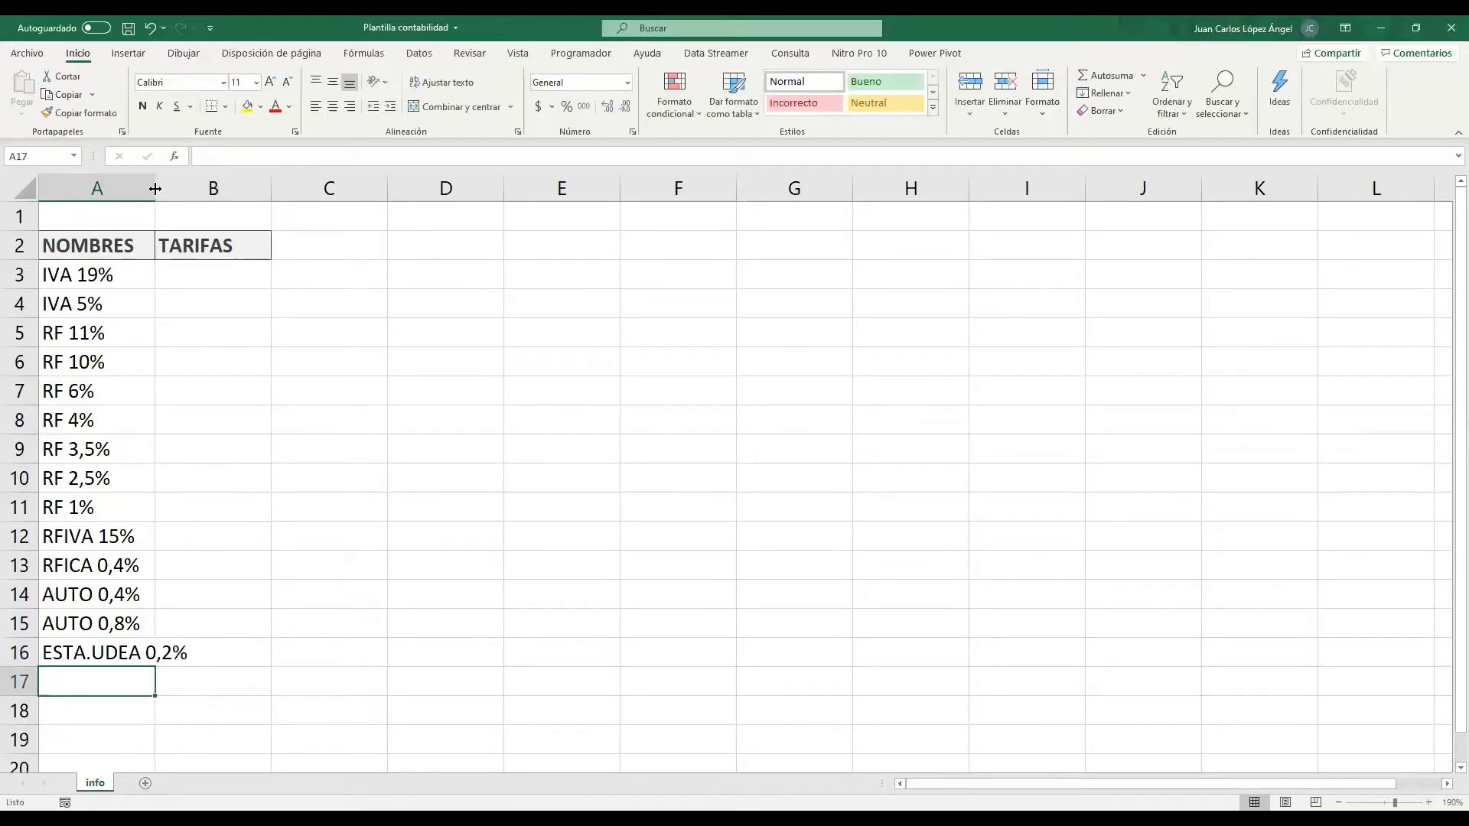
pyautogui.moveTo(154, 189); pyautogui.dragTo(202, 189)
# - Enter the stamp name "ESTA.PROC 0,1%" in A17
pyautogui.write('ESTA.')
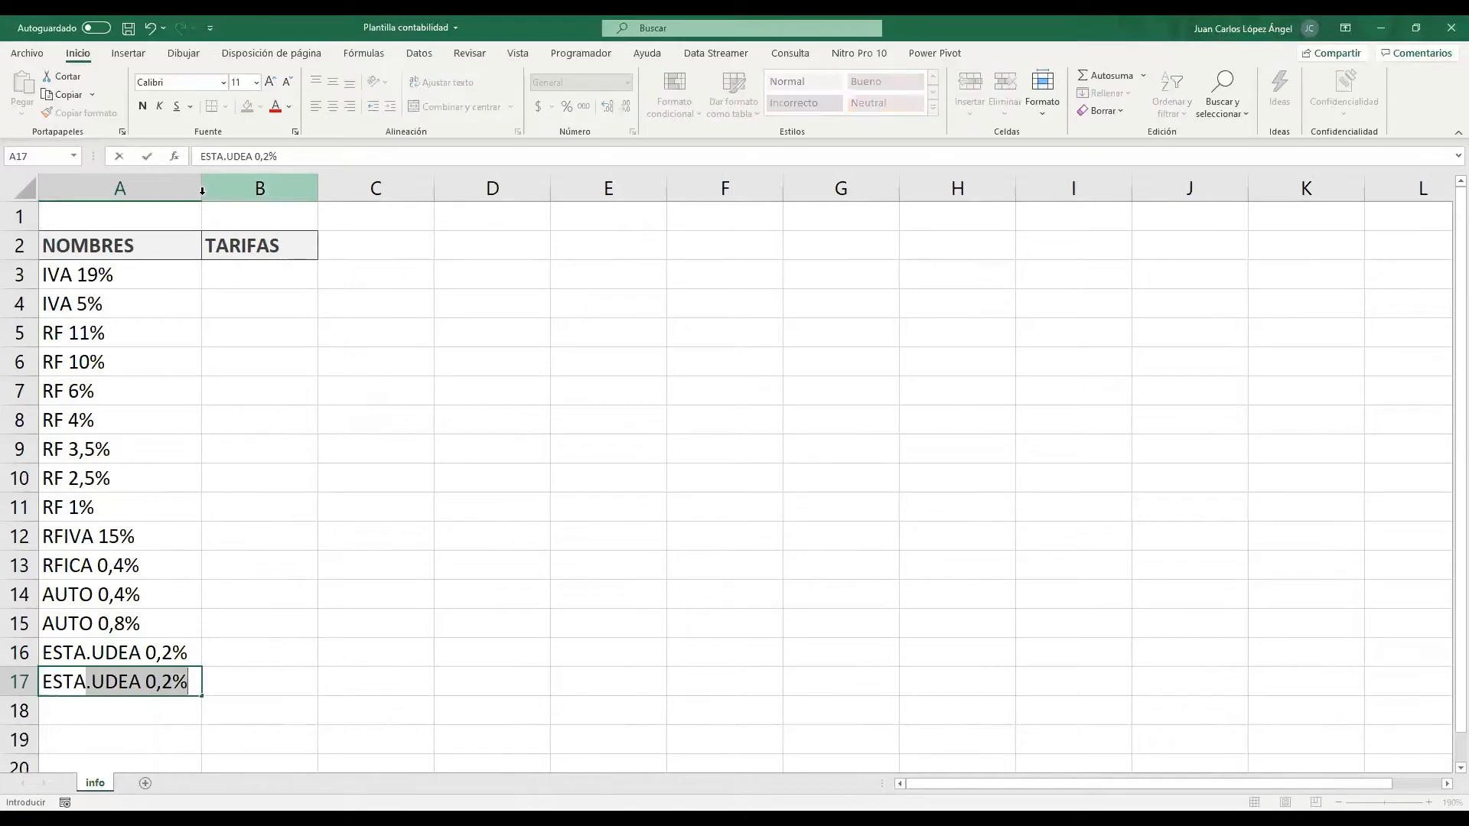
pyautogui.write('.PROC')
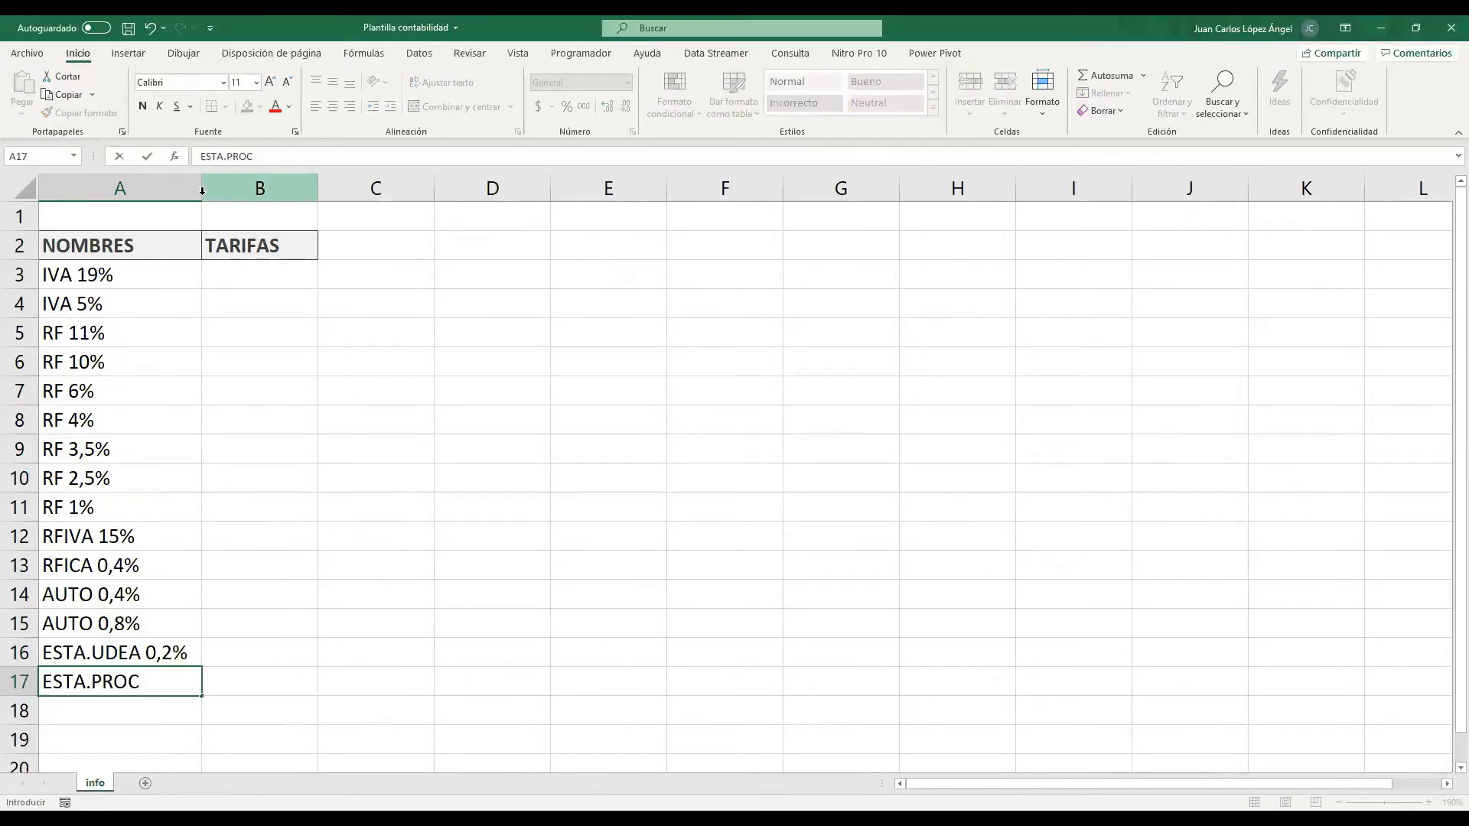
pyautogui.write(' 0,1%')
pyautogui.press('Return')
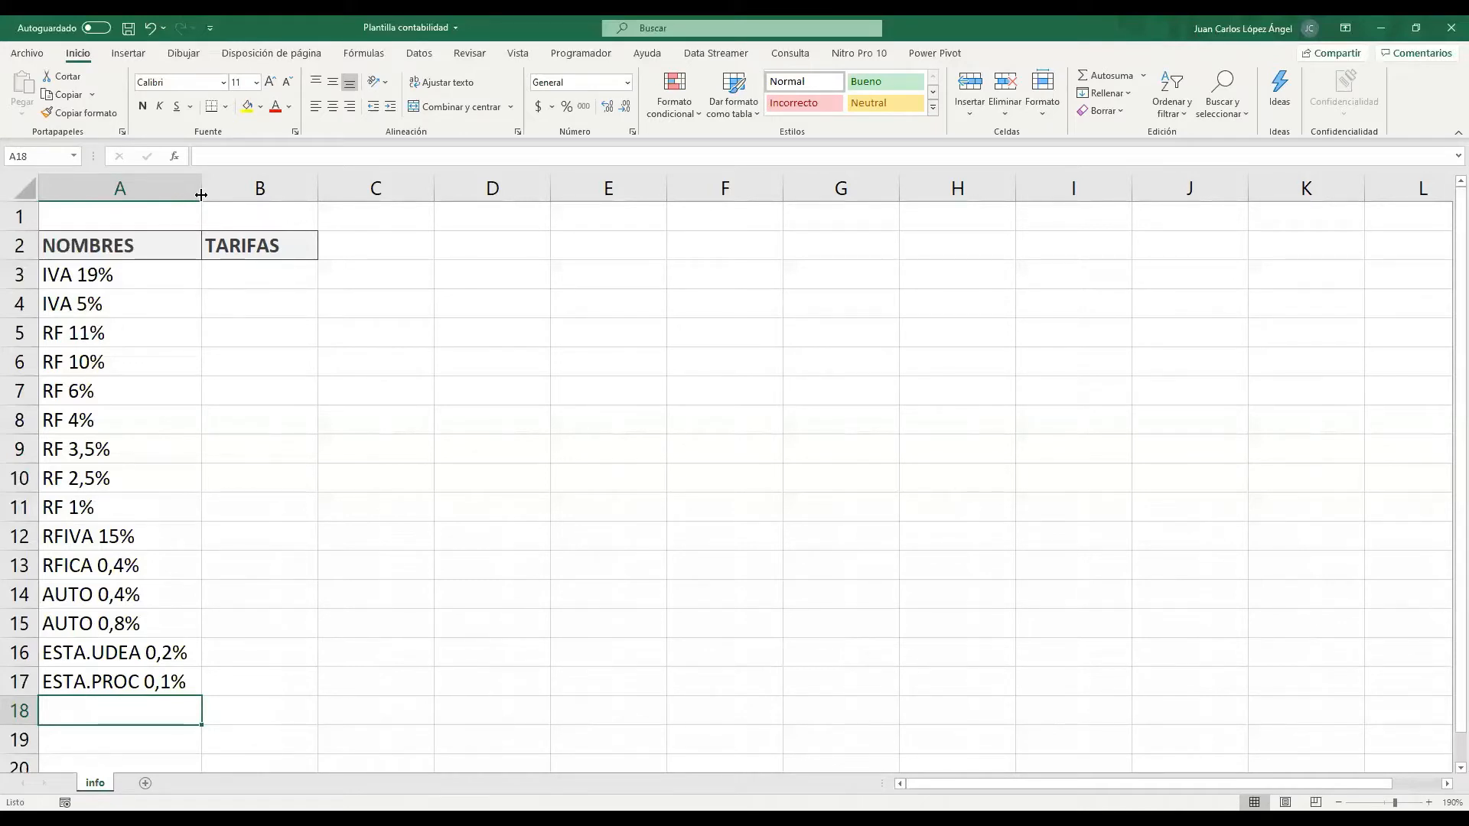
# - Enter the rates 19% in B3 and 5% in B4, accepting the Flash Fill suggestion for B5 to B17
pyautogui.press('Up')
pyautogui.press('Up')
pyautogui.press('Up')
pyautogui.press('Up')
pyautogui.press('Up')
pyautogui.press('Up')
pyautogui.press('Up')
pyautogui.press('Up')
pyautogui.press('Up')
pyautogui.press('Up')
pyautogui.press('Up')
pyautogui.press('Up')
pyautogui.press('Up')
pyautogui.press('Up')
pyautogui.press('Up')
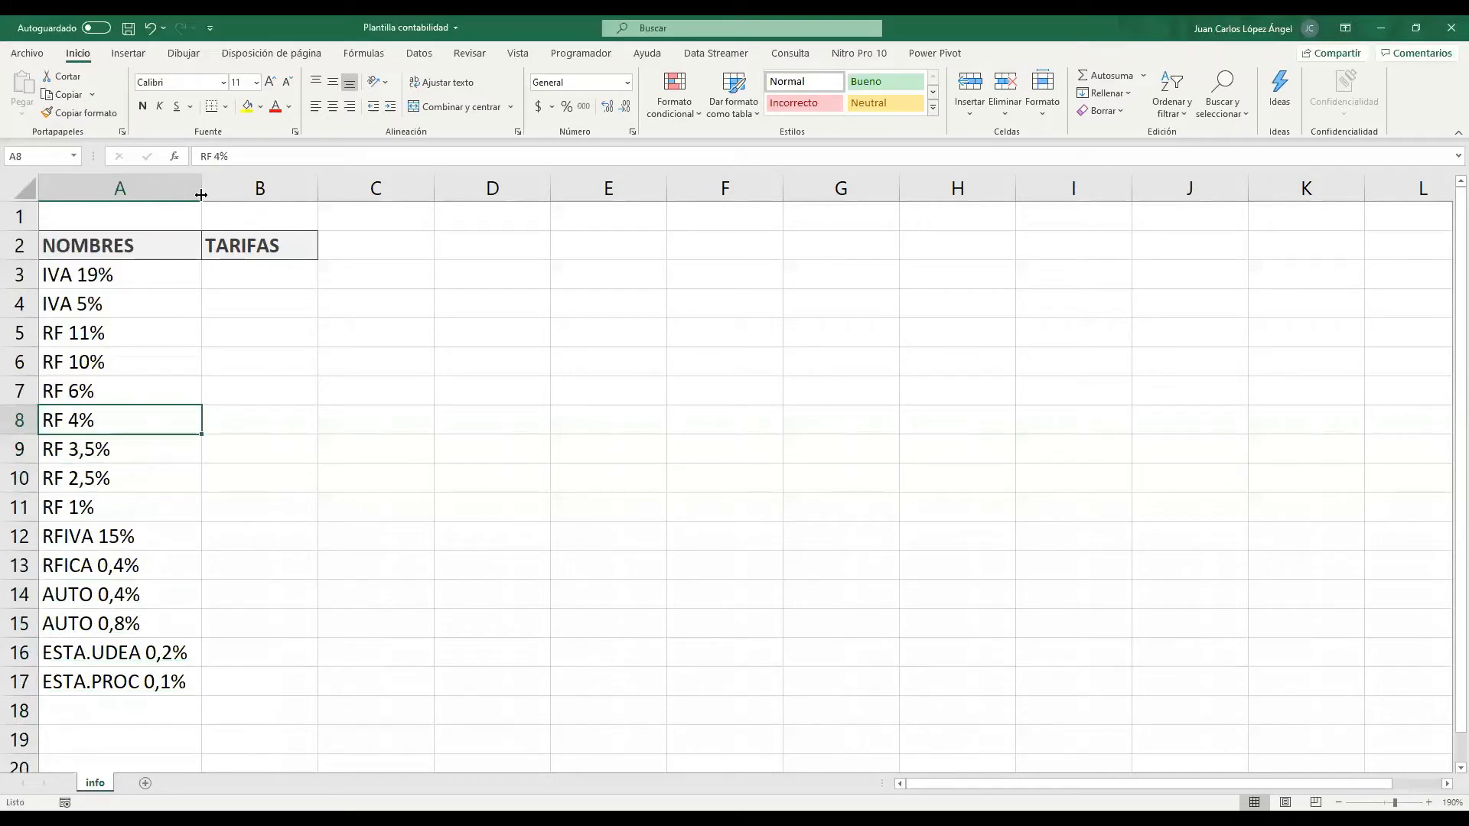
pyautogui.press('Right')
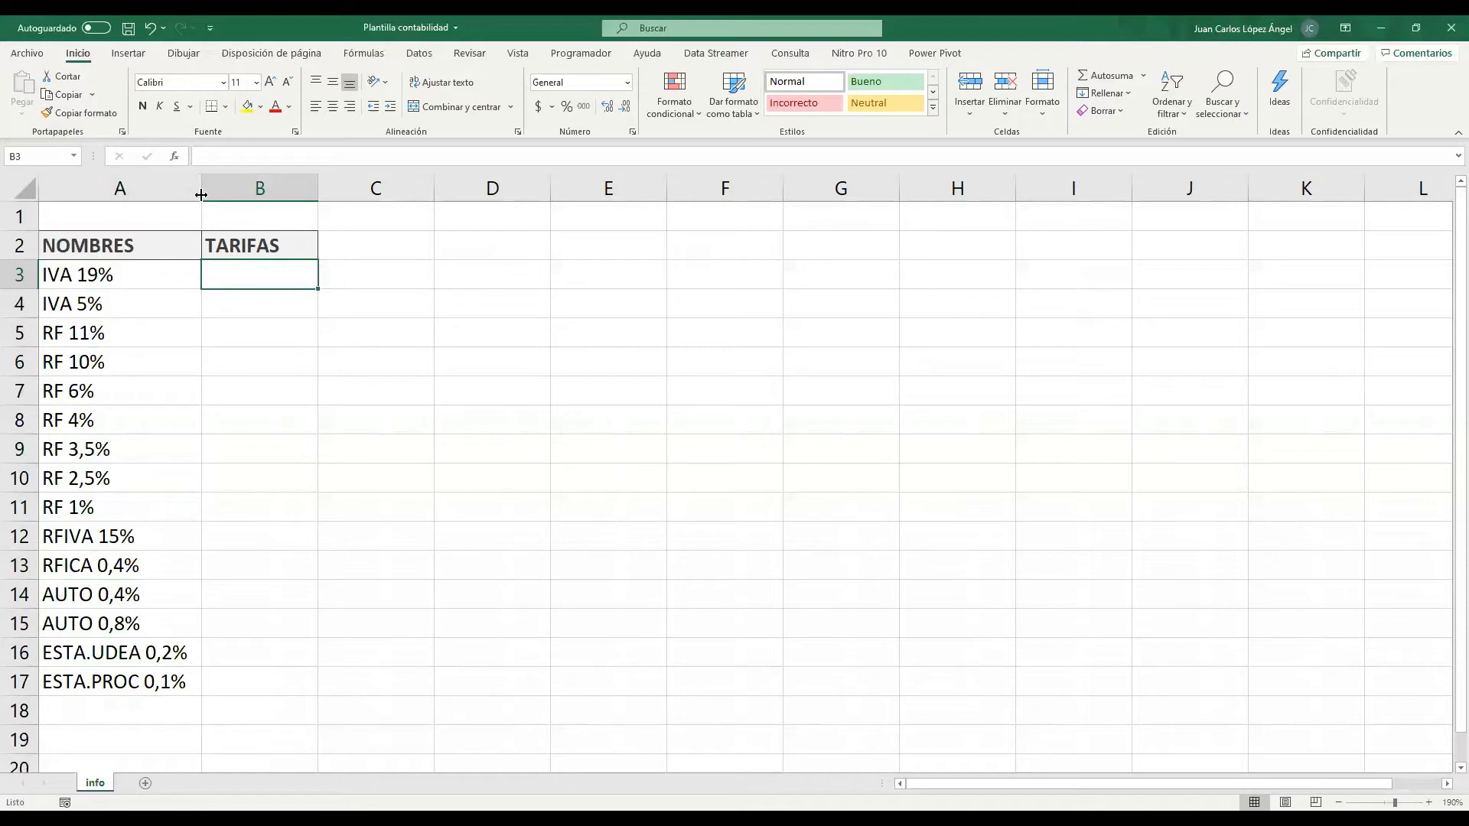
pyautogui.write('1')
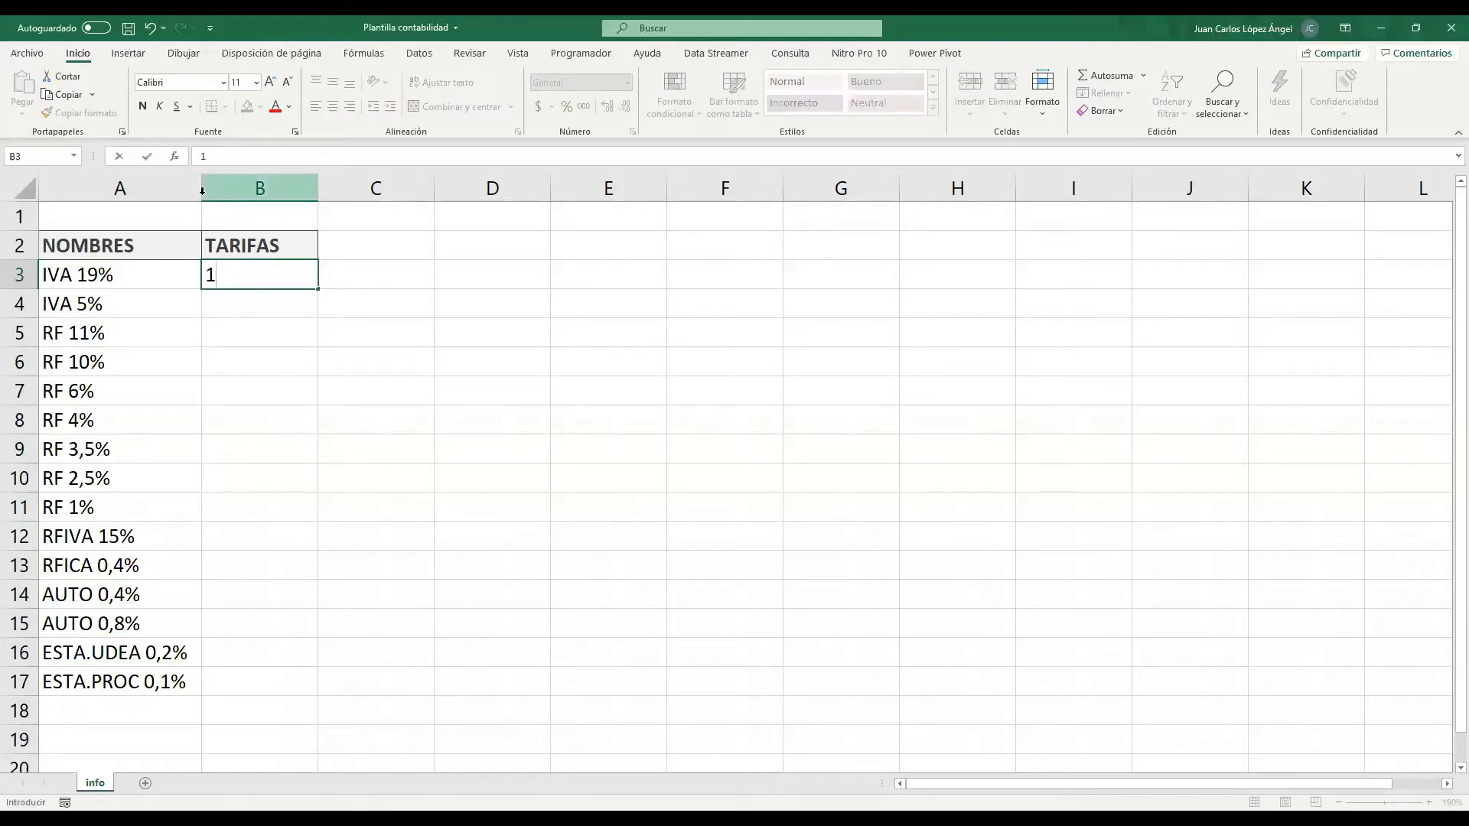
pyautogui.write('9%')
pyautogui.press('Return')
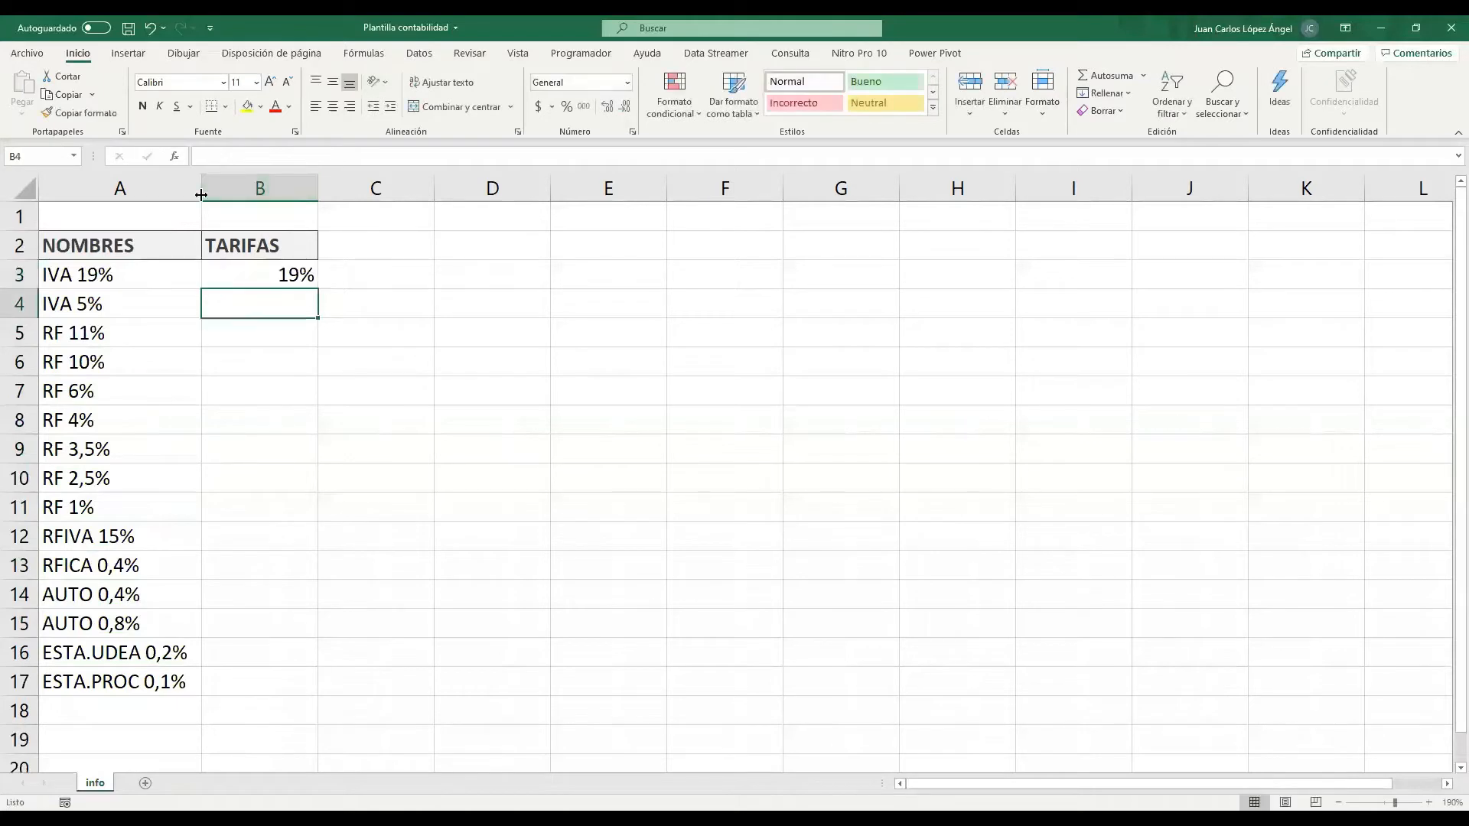
pyautogui.write('5')
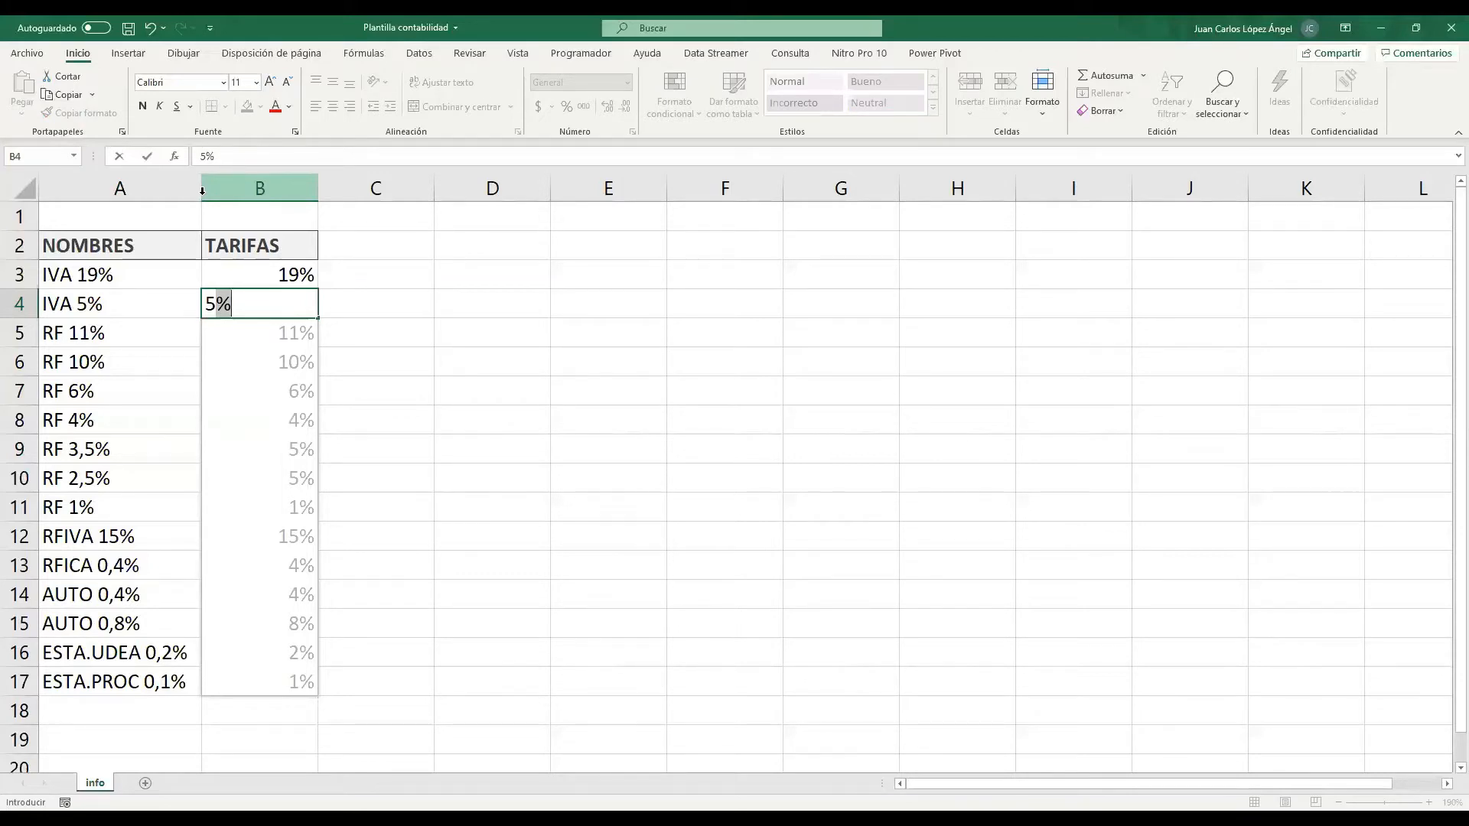
pyautogui.press('Return')
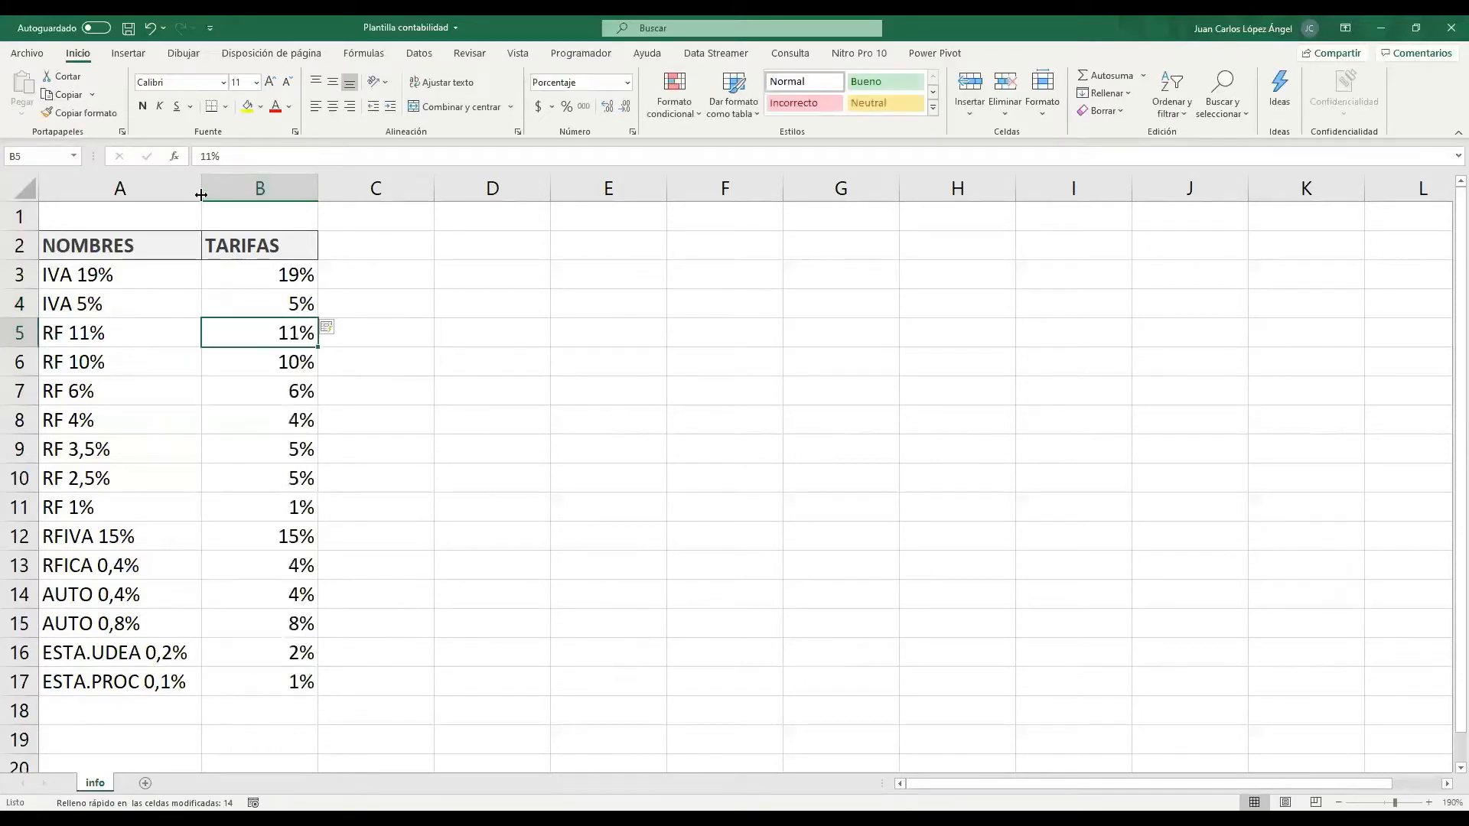
# - Format the rates in B3 to B17 to show two decimal places
pyautogui.click(287, 189)
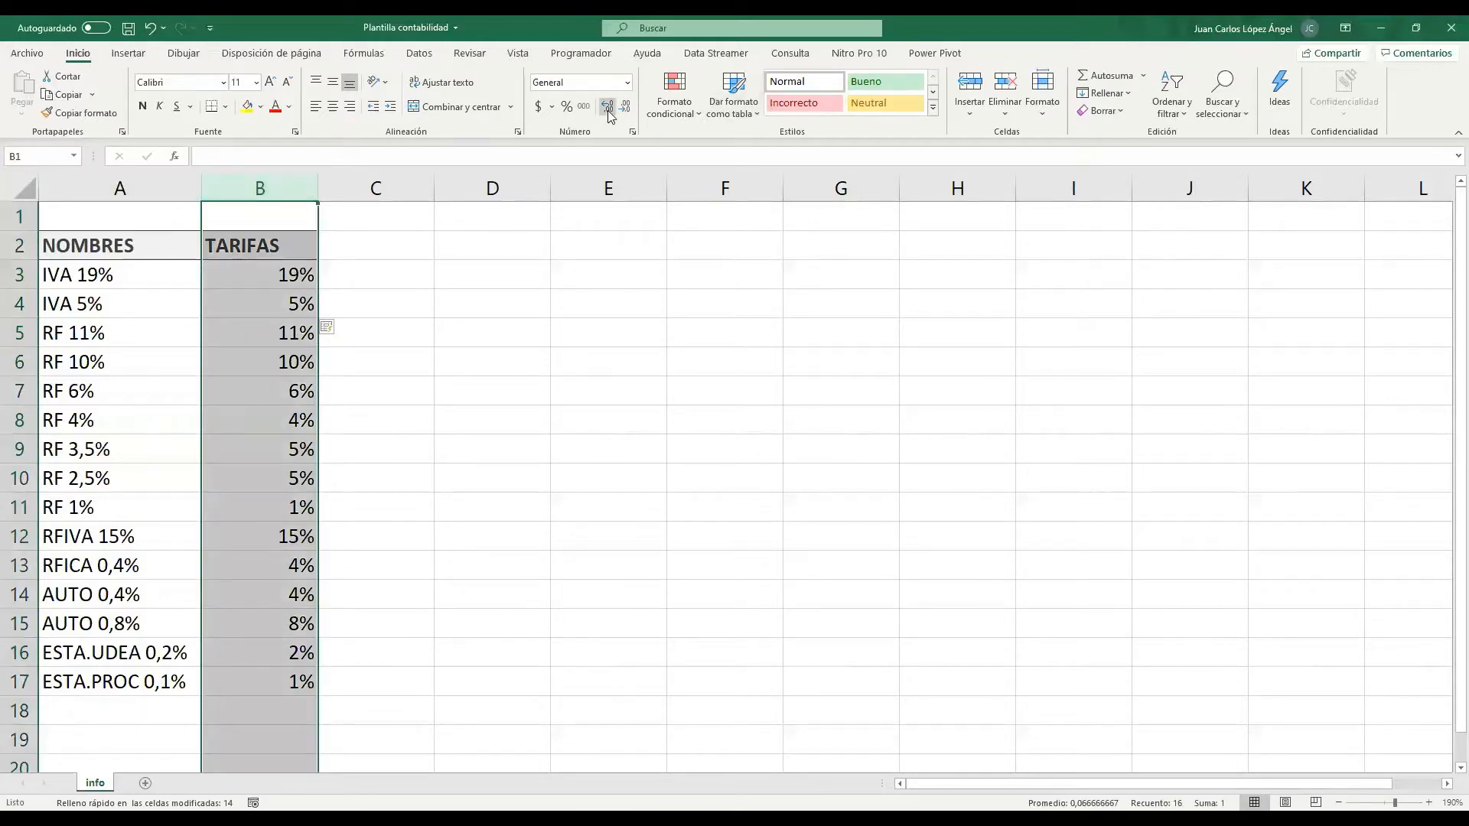
pyautogui.click(241, 325)
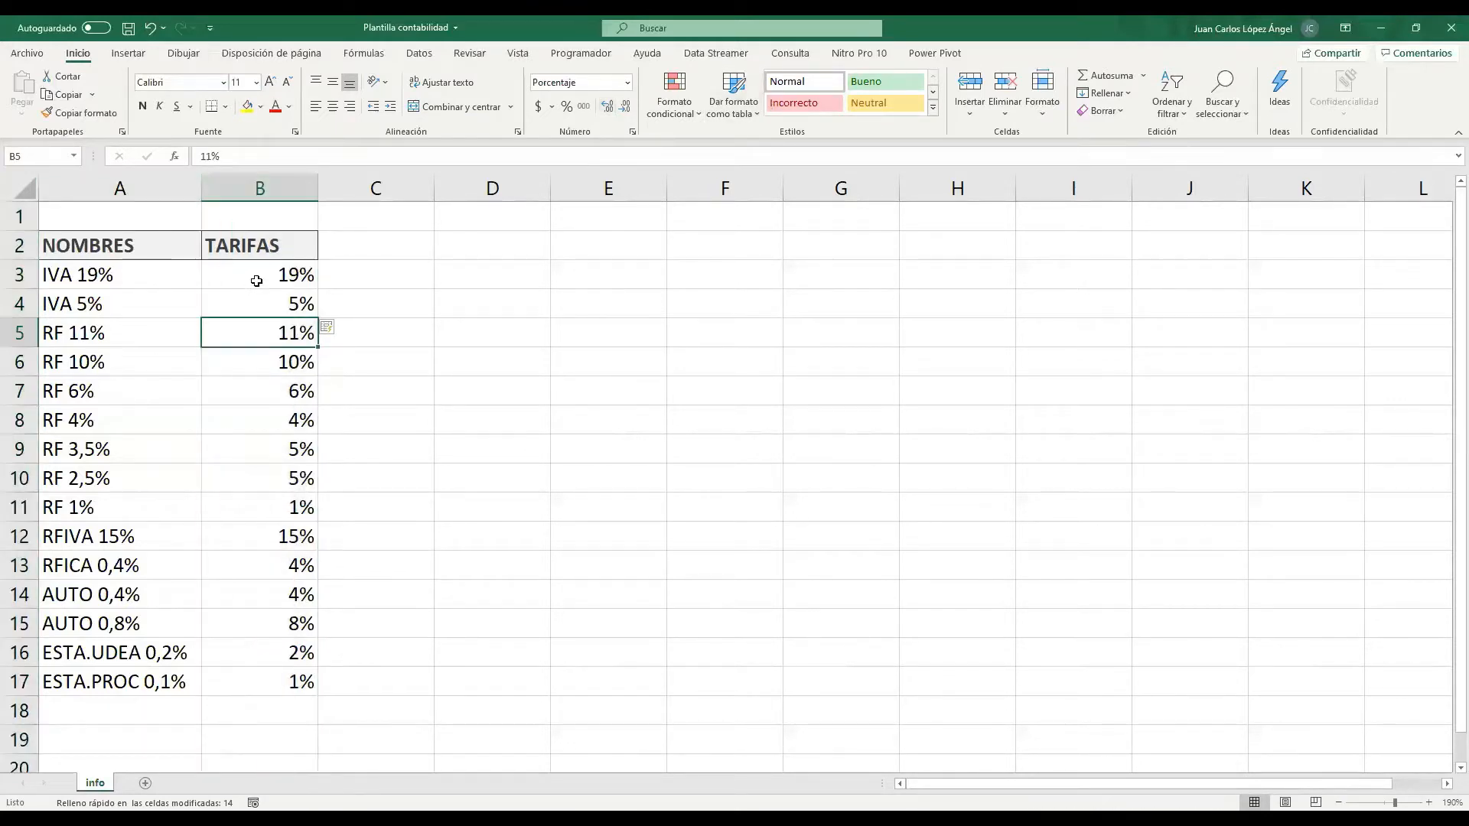
pyautogui.moveTo(256, 281); pyautogui.dragTo(290, 681)
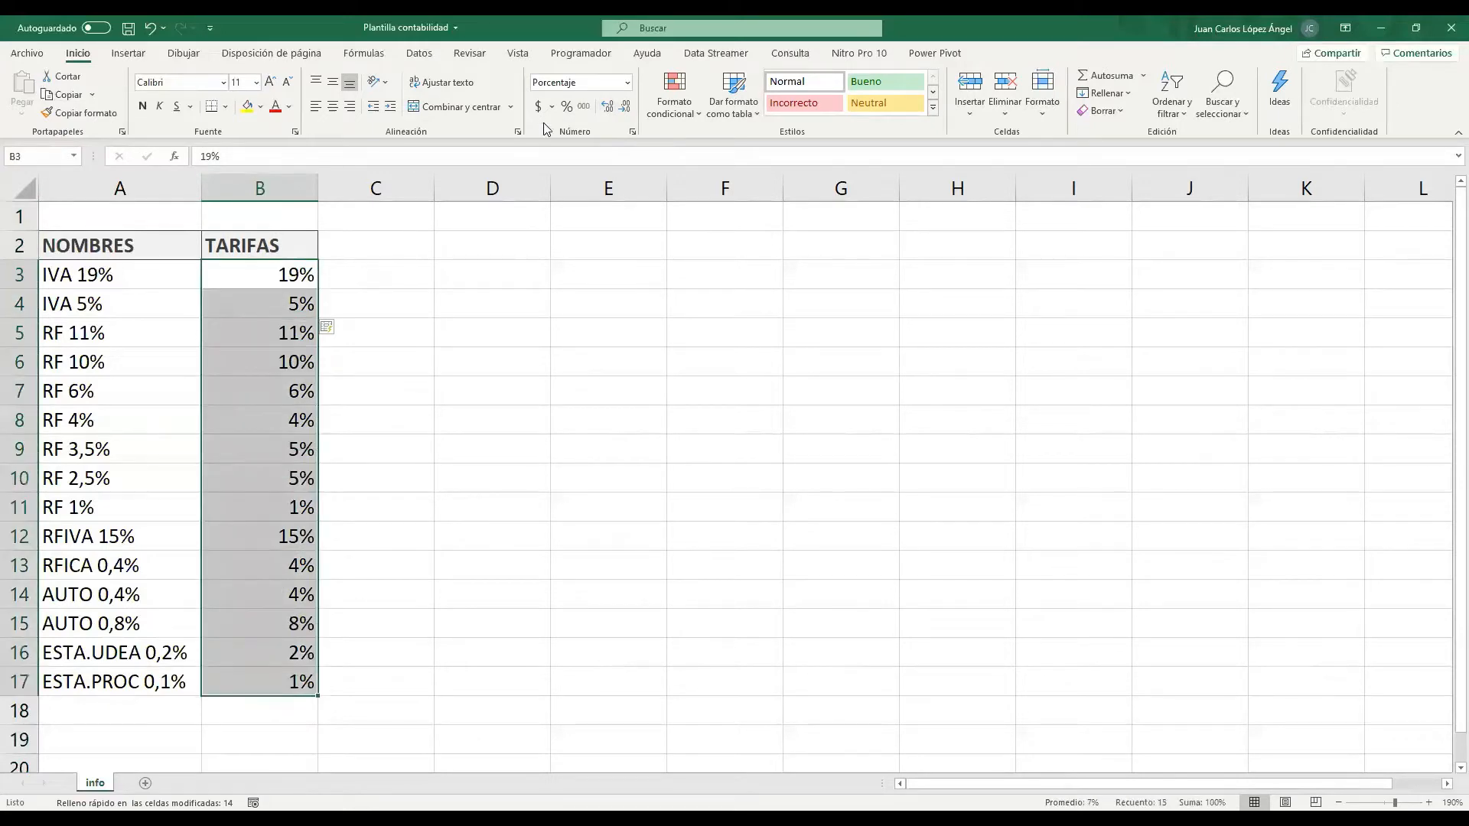
pyautogui.click(608, 107)
pyautogui.click(607, 107)
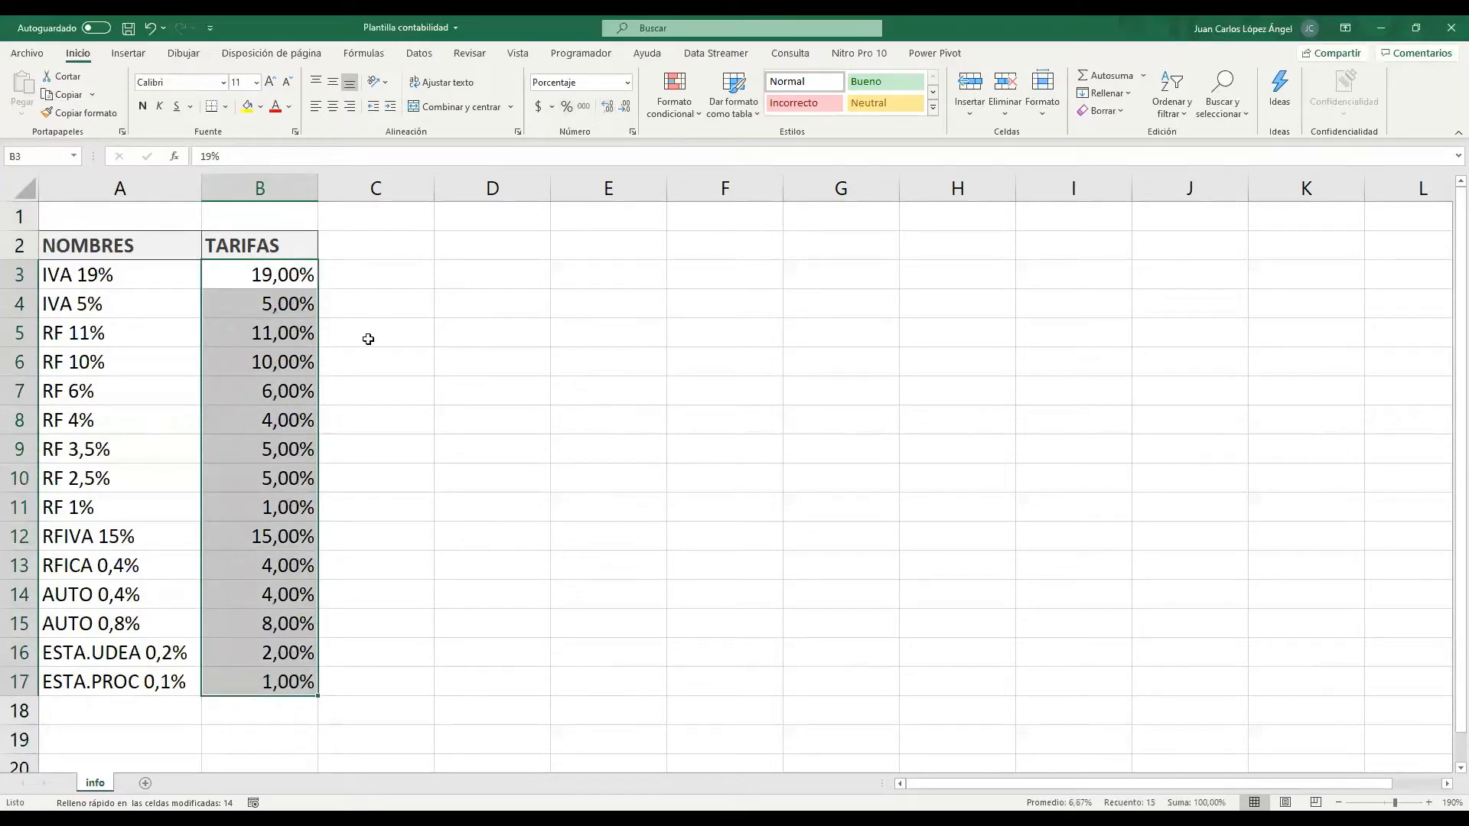
# - Correct the RF 3,5% rate in B9 to 3,5% and accept the Flash Fill suggestion for the rates below it
pyautogui.click(251, 271)
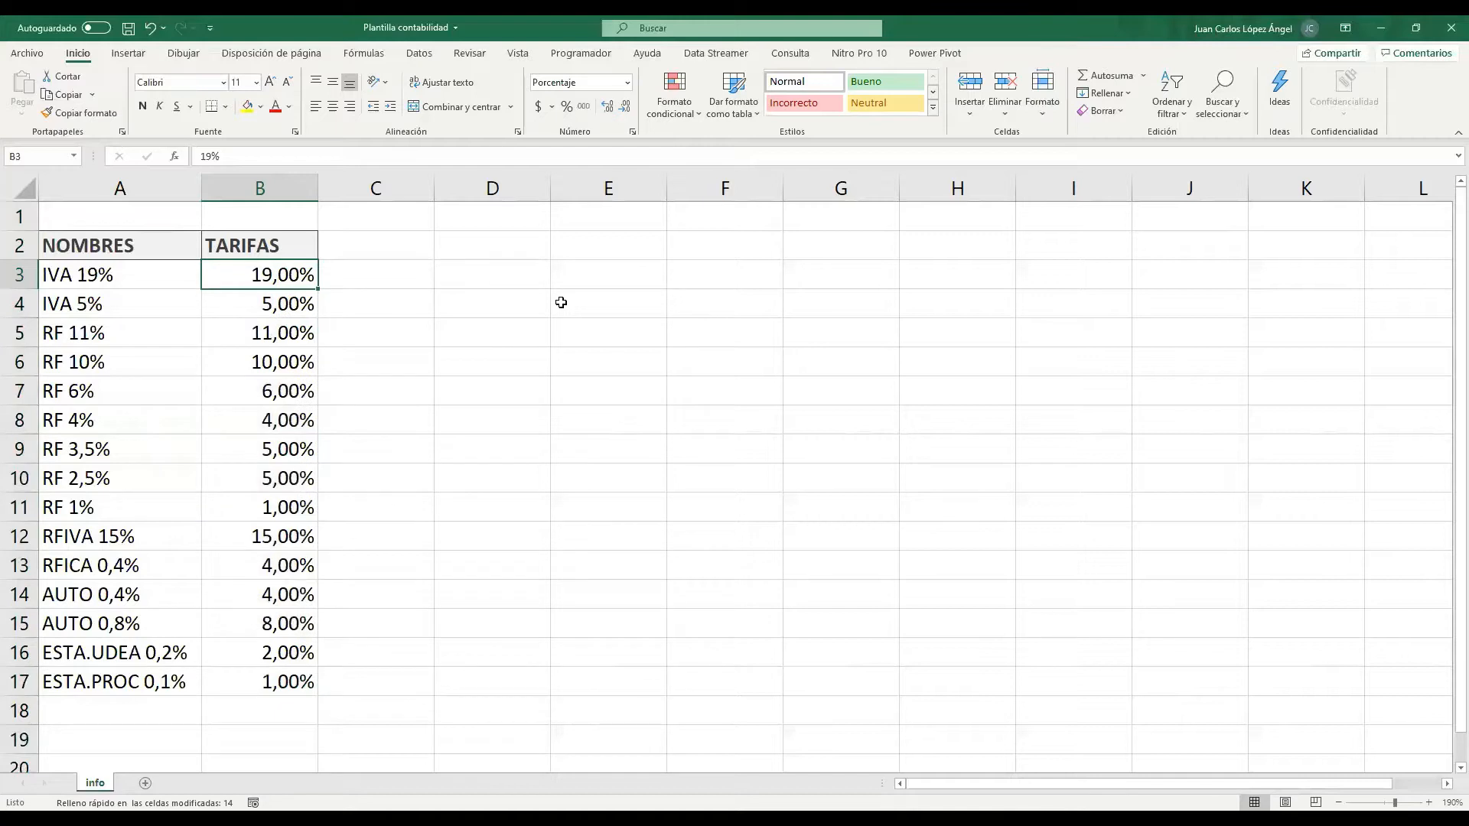
pyautogui.press('Down')
pyautogui.press('Down')
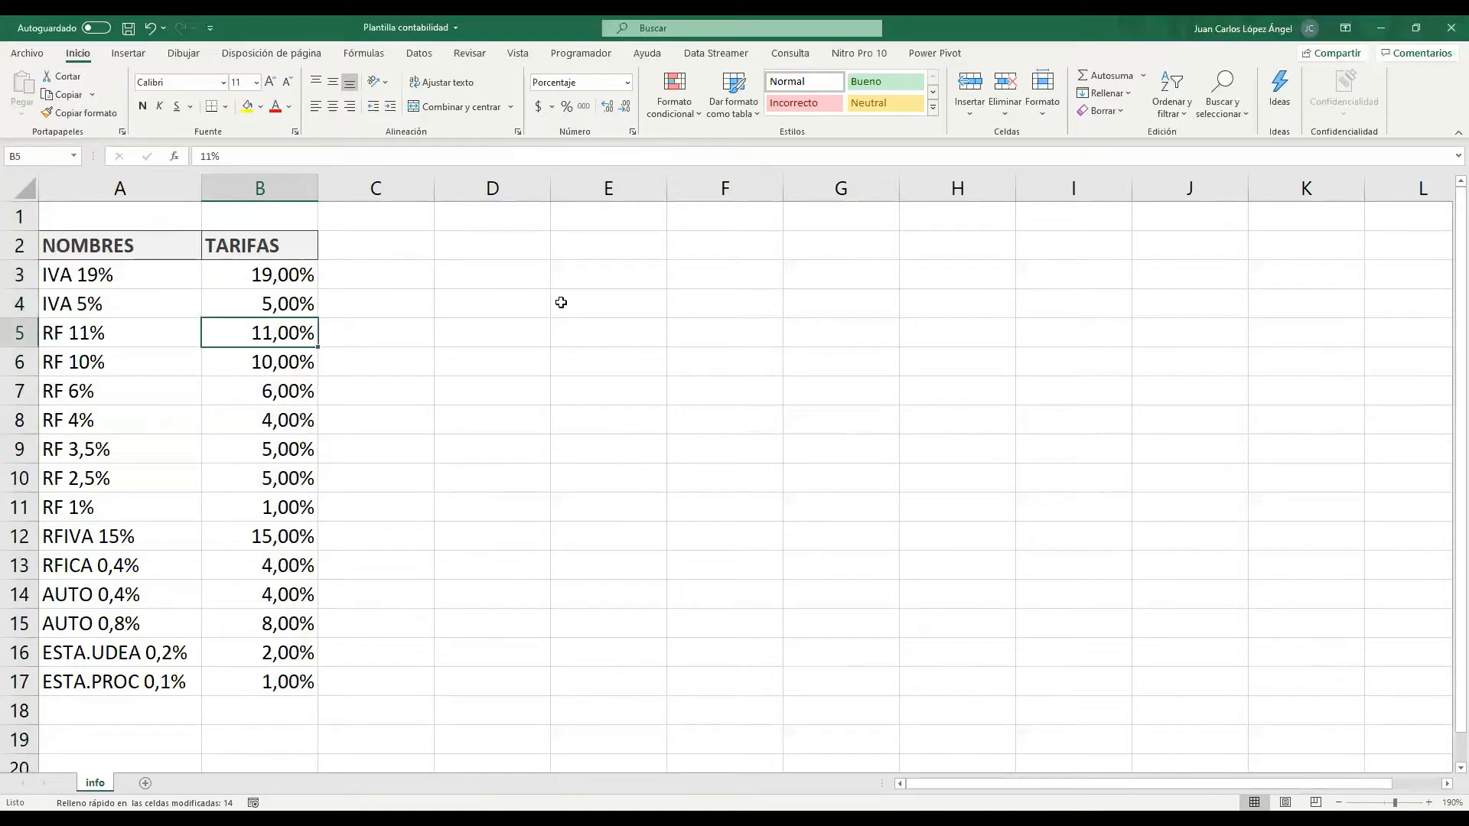
pyautogui.press('Down')
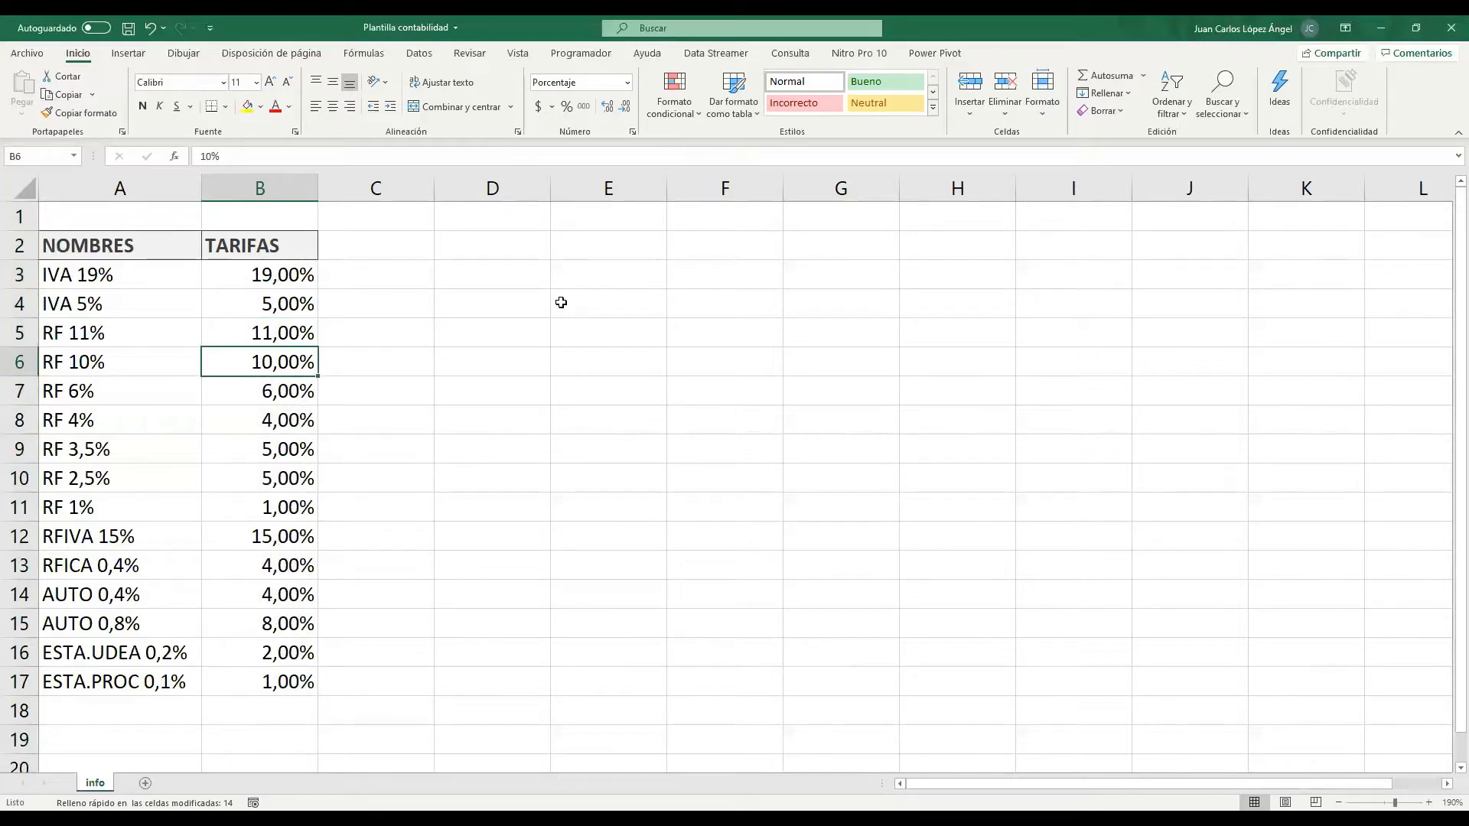
pyautogui.press('Down')
pyautogui.press('Down')
pyautogui.press('Down')
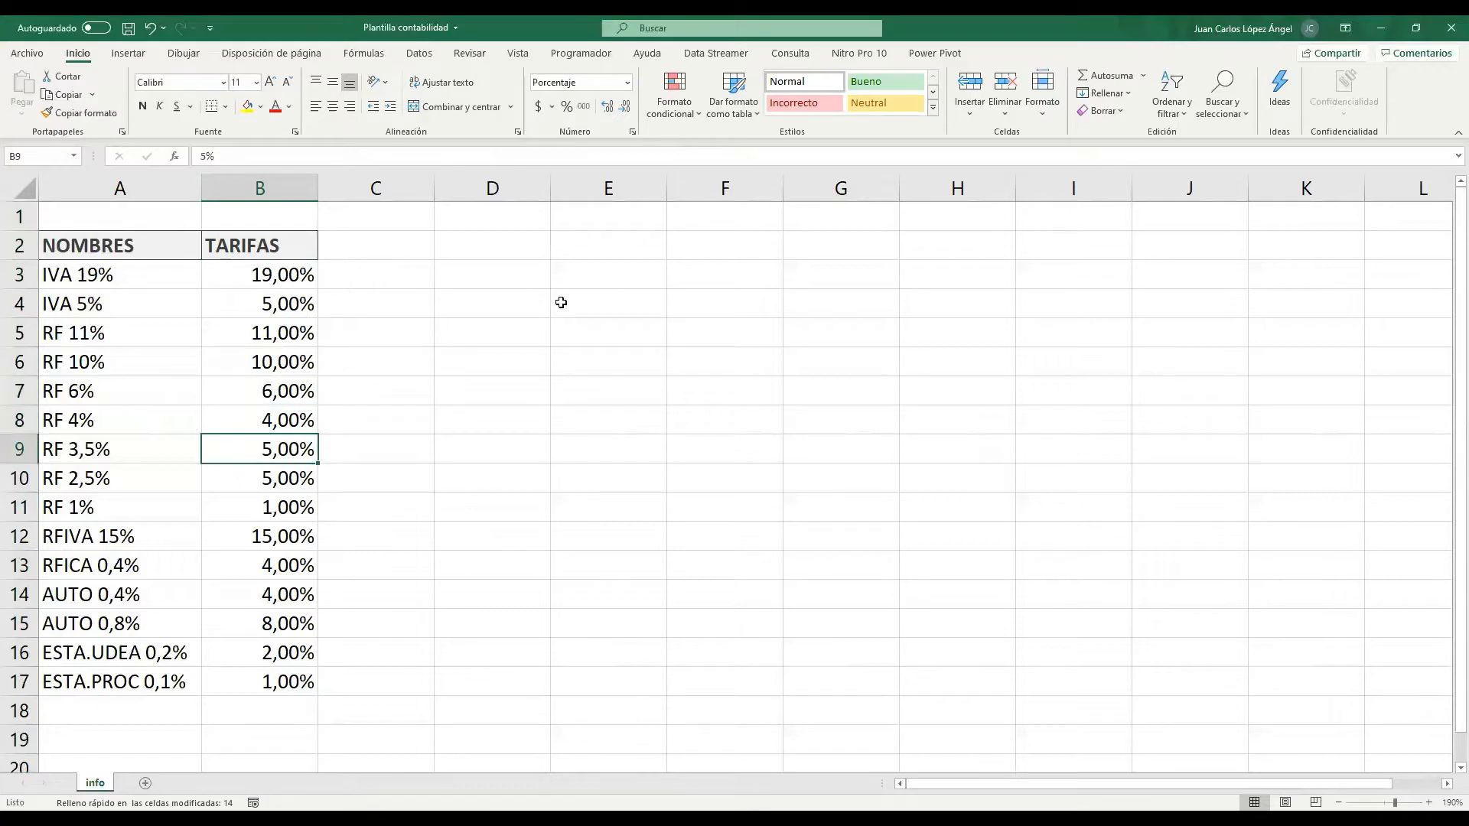
pyautogui.press('Down')
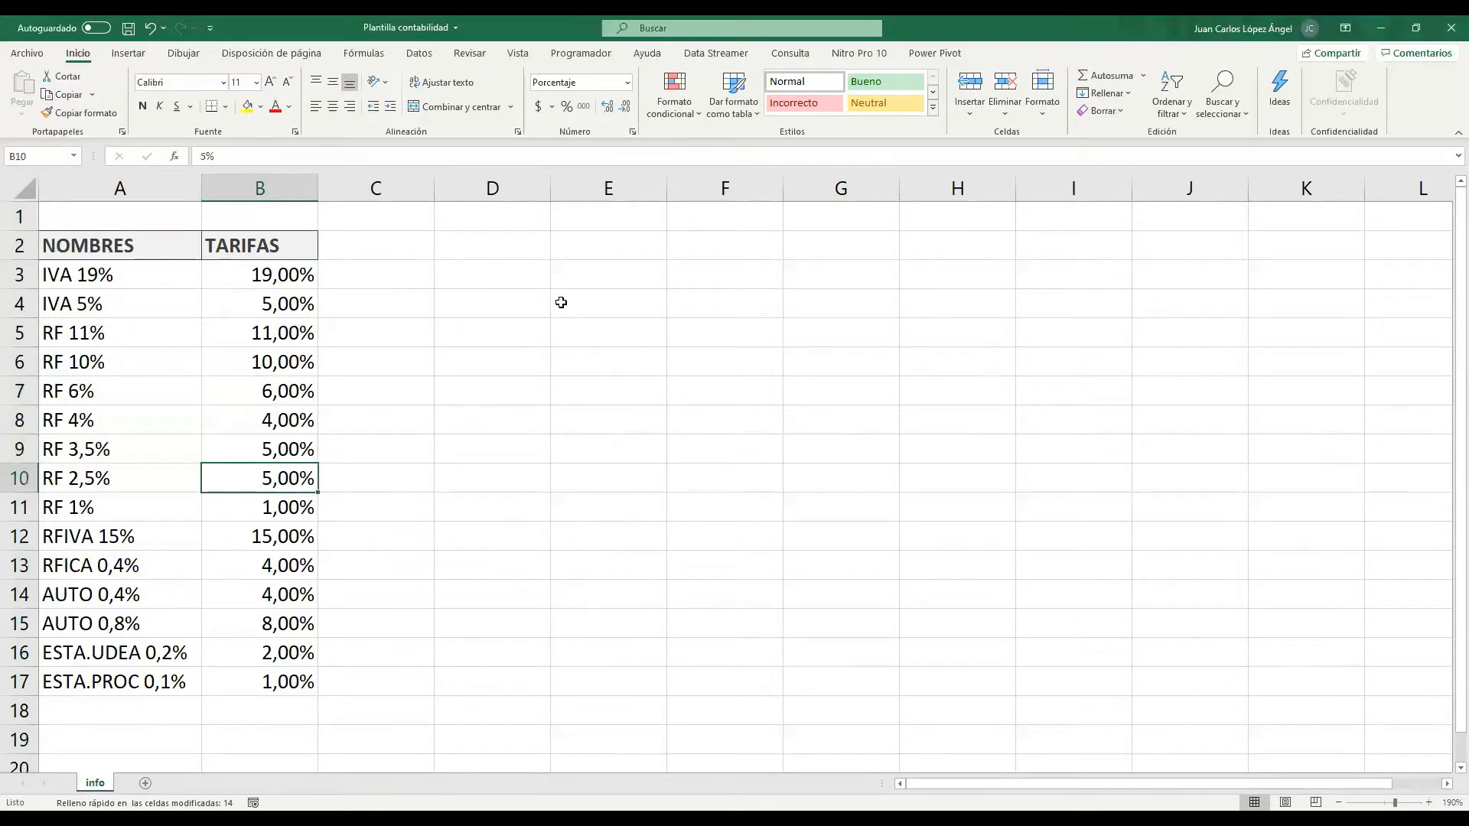
pyautogui.press('Up')
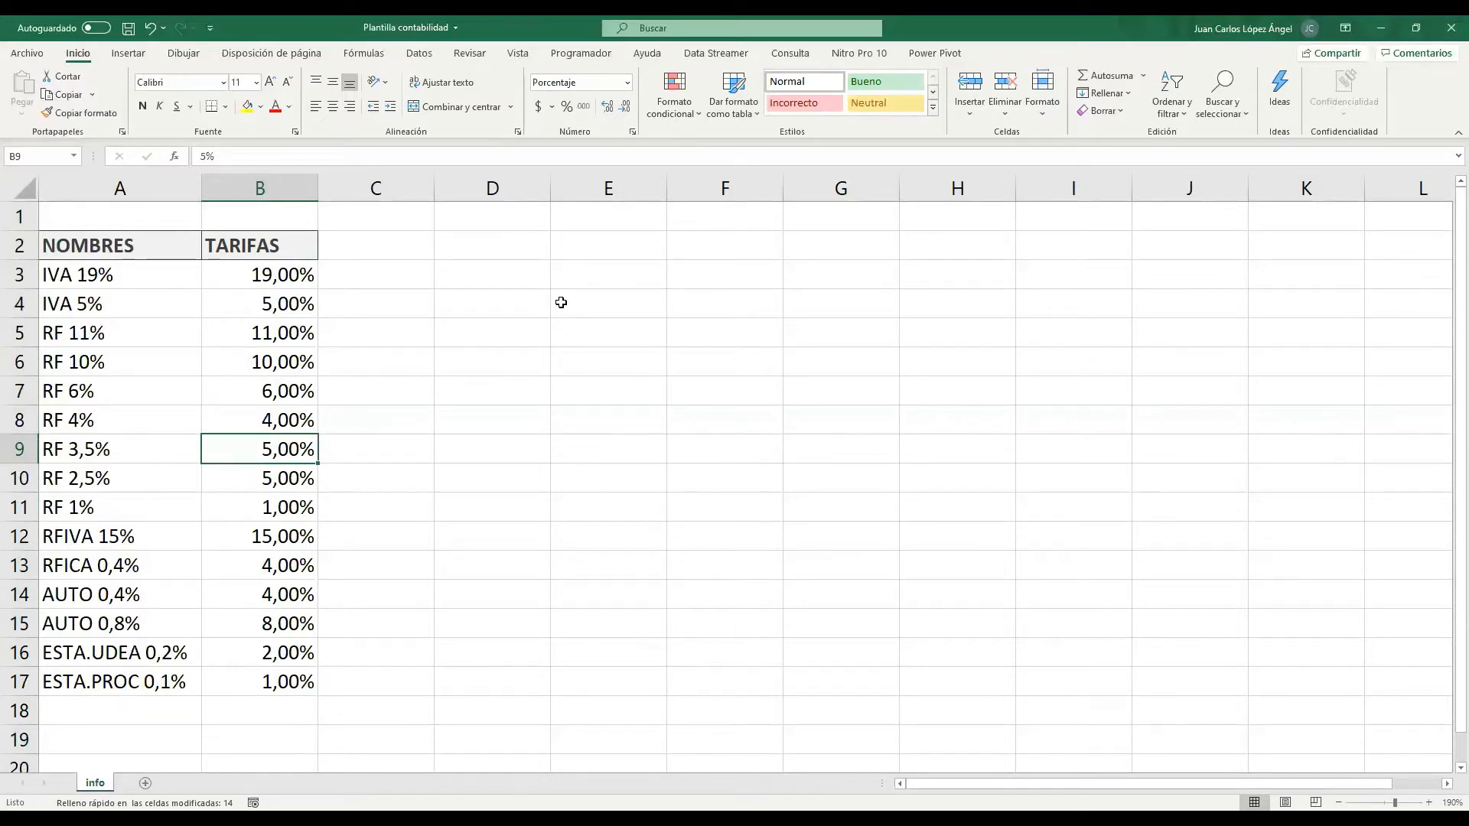
pyautogui.write('3,')
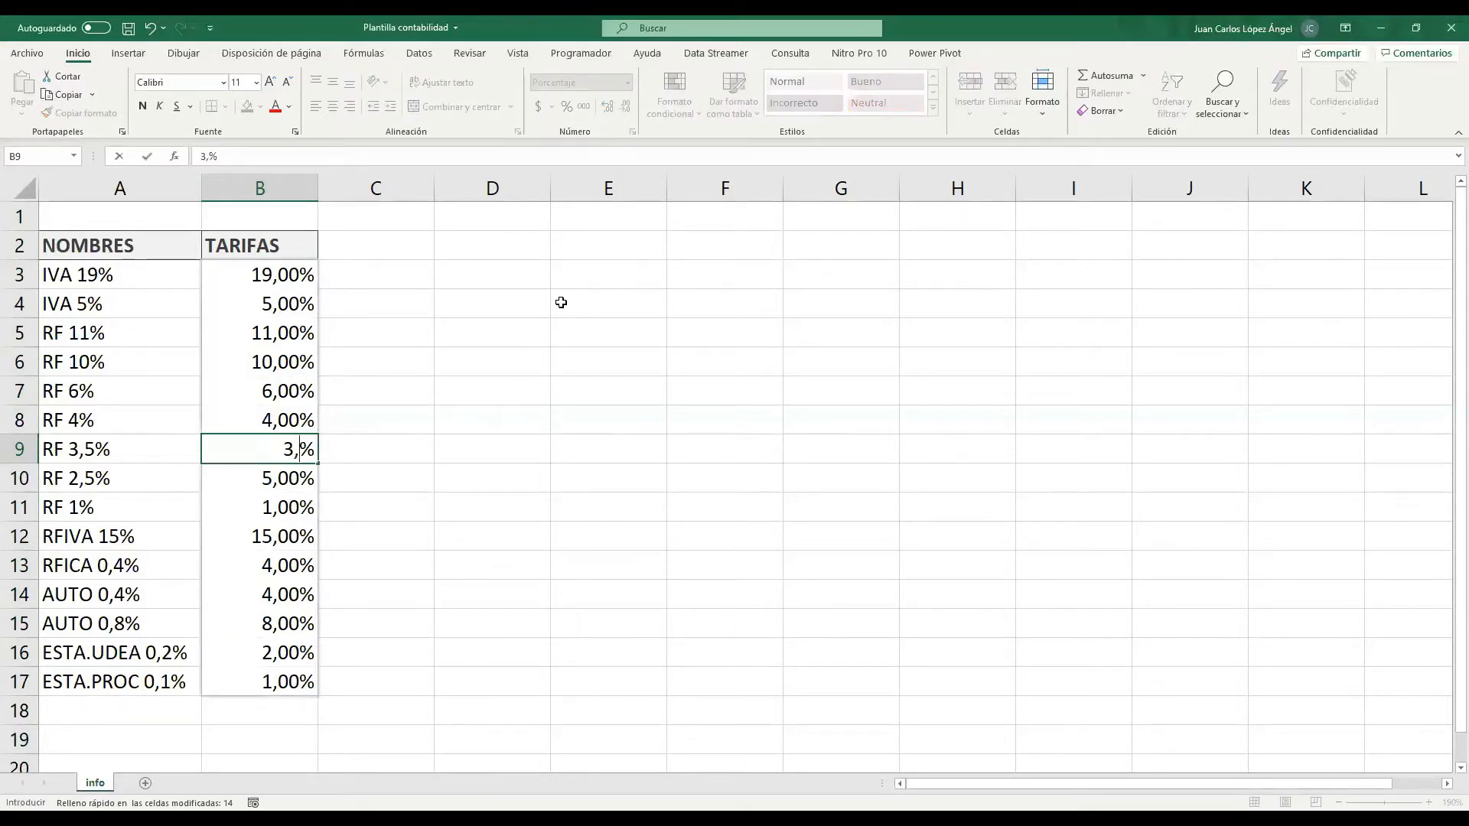
pyautogui.write('5')
pyautogui.press('Right')
pyautogui.press('Return')
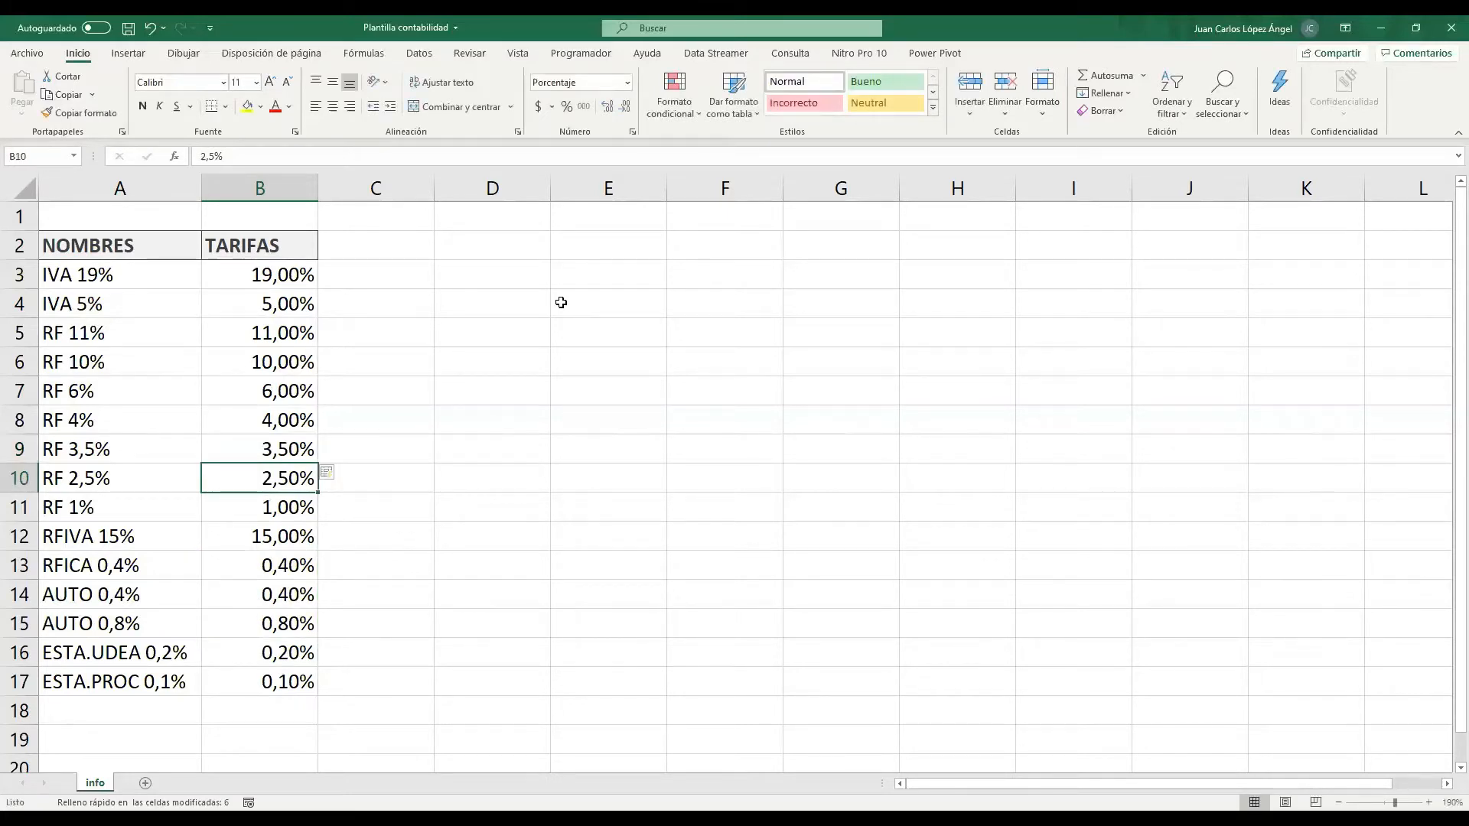
pyautogui.press('Up')
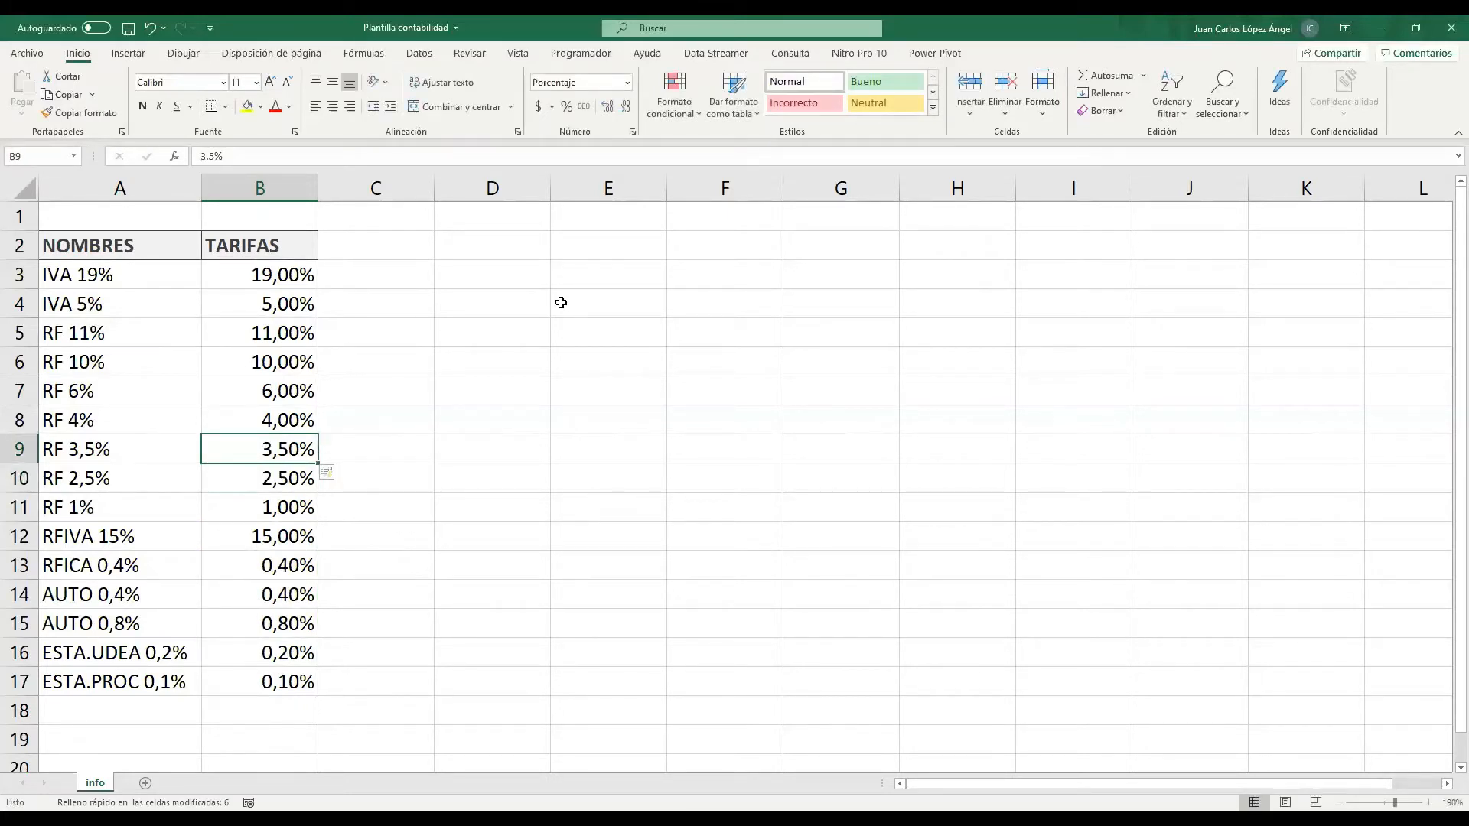
# - Review each rate in B9 to B17 and back up to the TARIFAS header against the names beside them
pyautogui.press('Down')
pyautogui.press('Down')
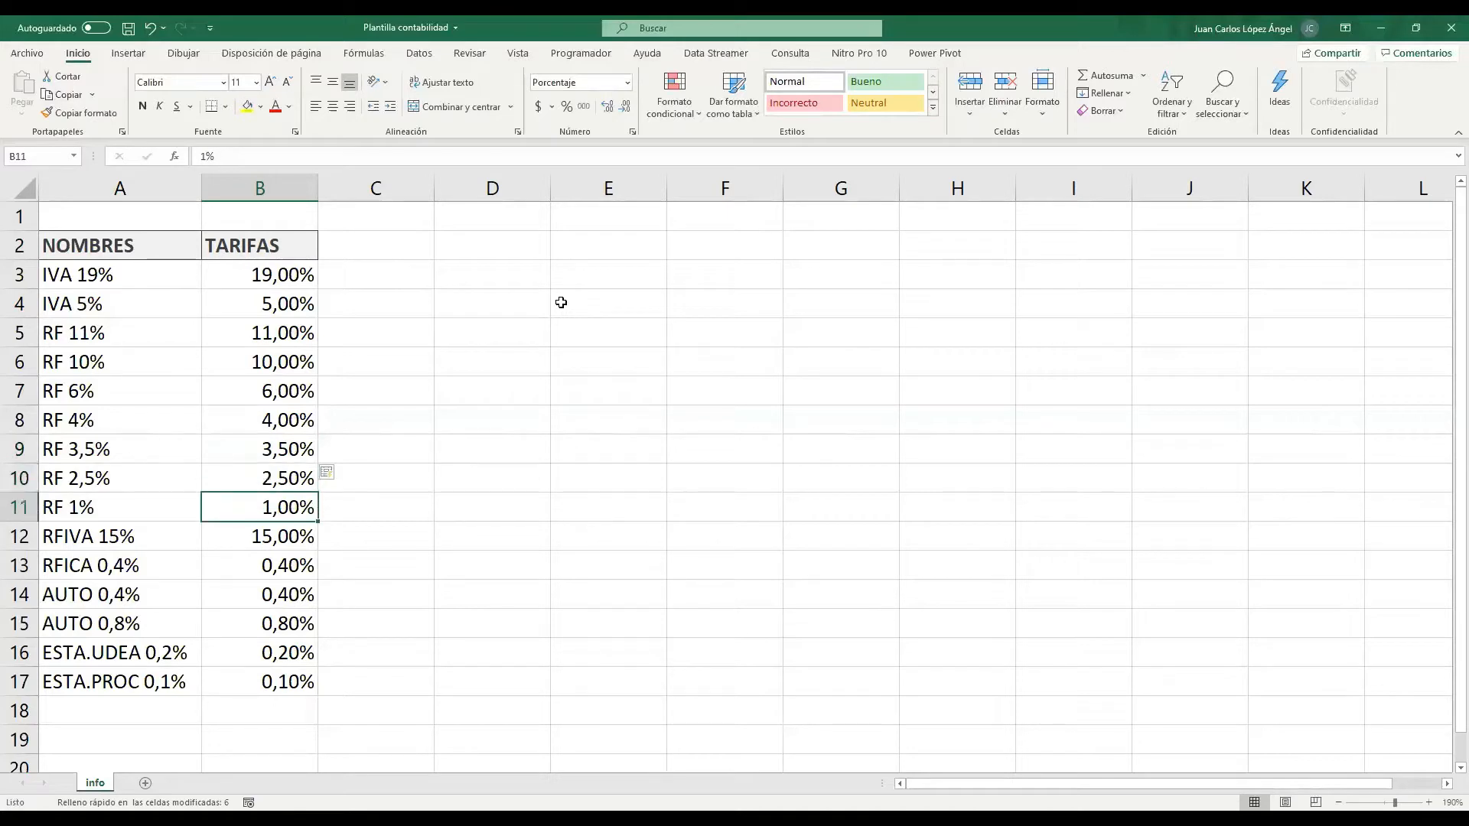
pyautogui.press('Down')
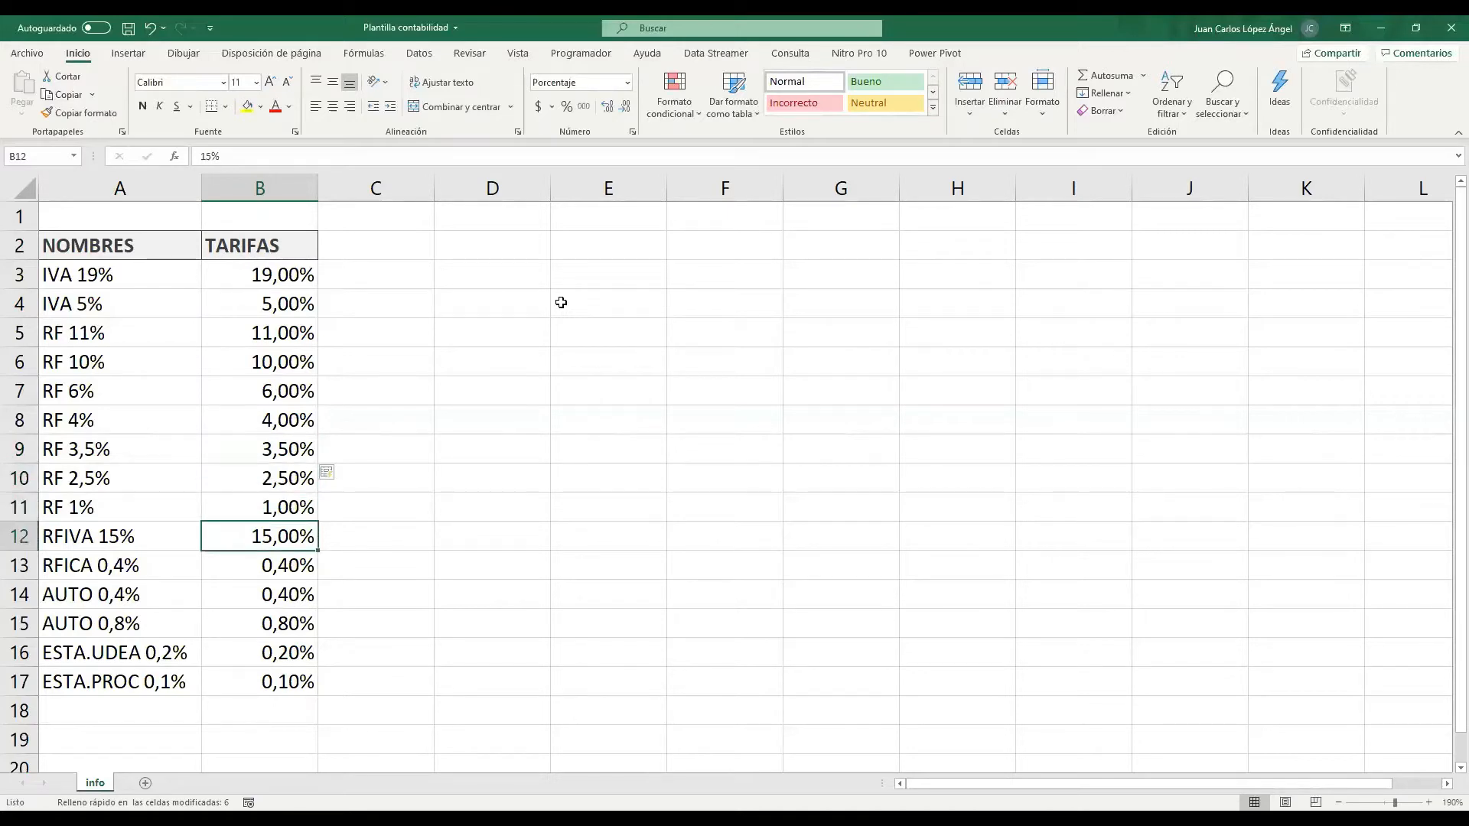
pyautogui.press('Down')
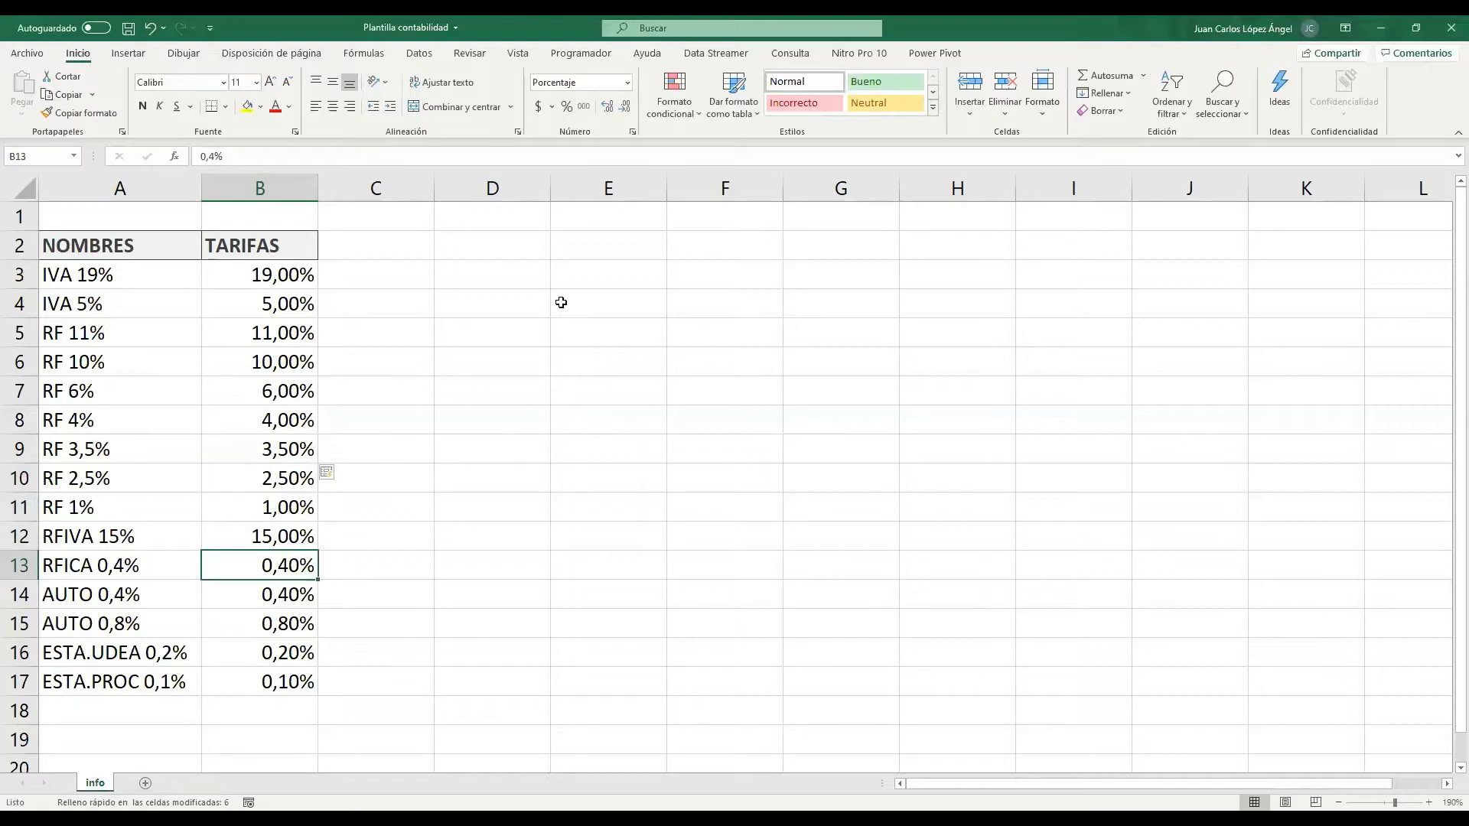
pyautogui.press('Down')
pyautogui.press('Down')
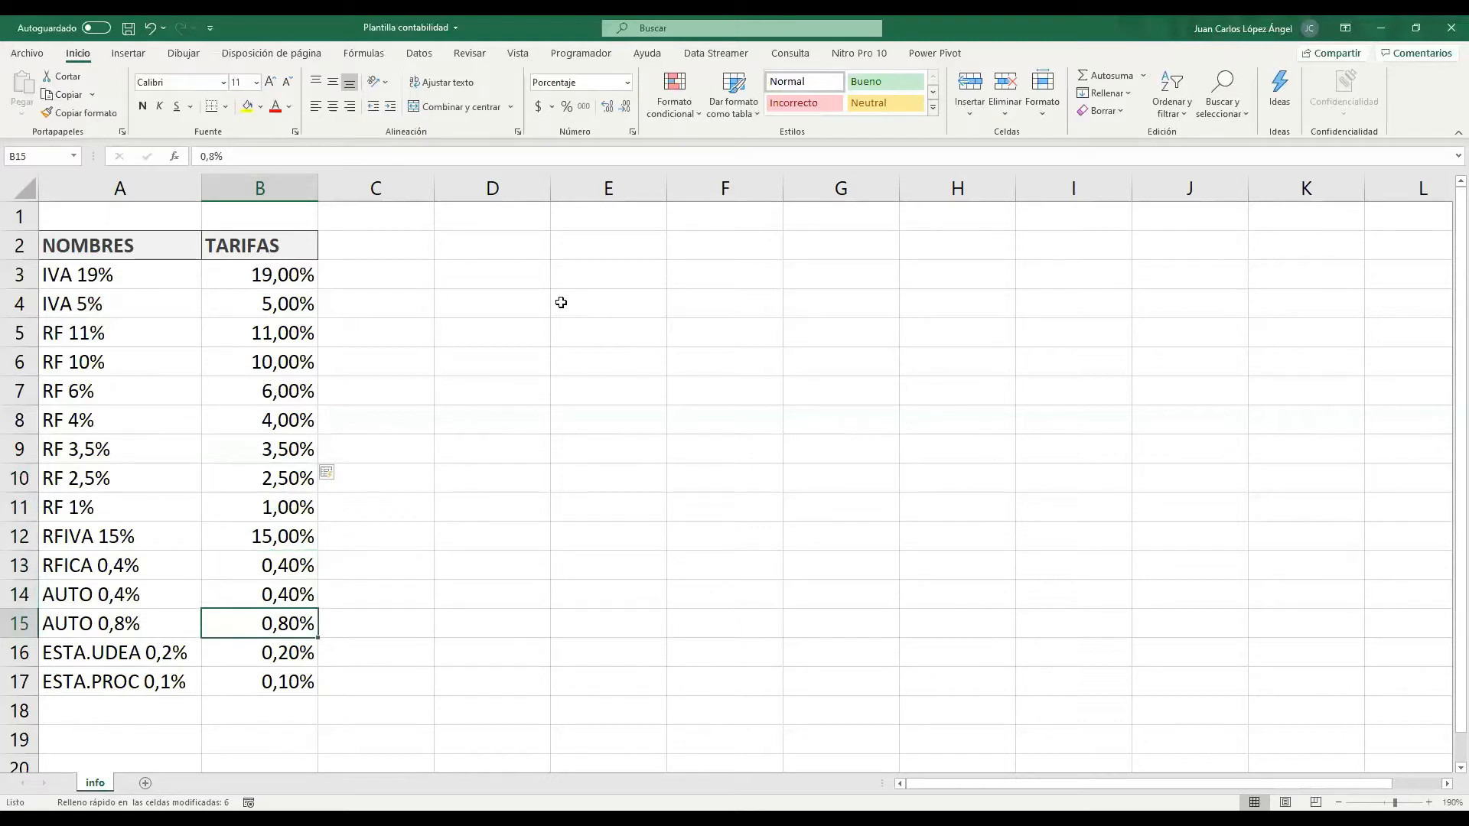
pyautogui.press('Down')
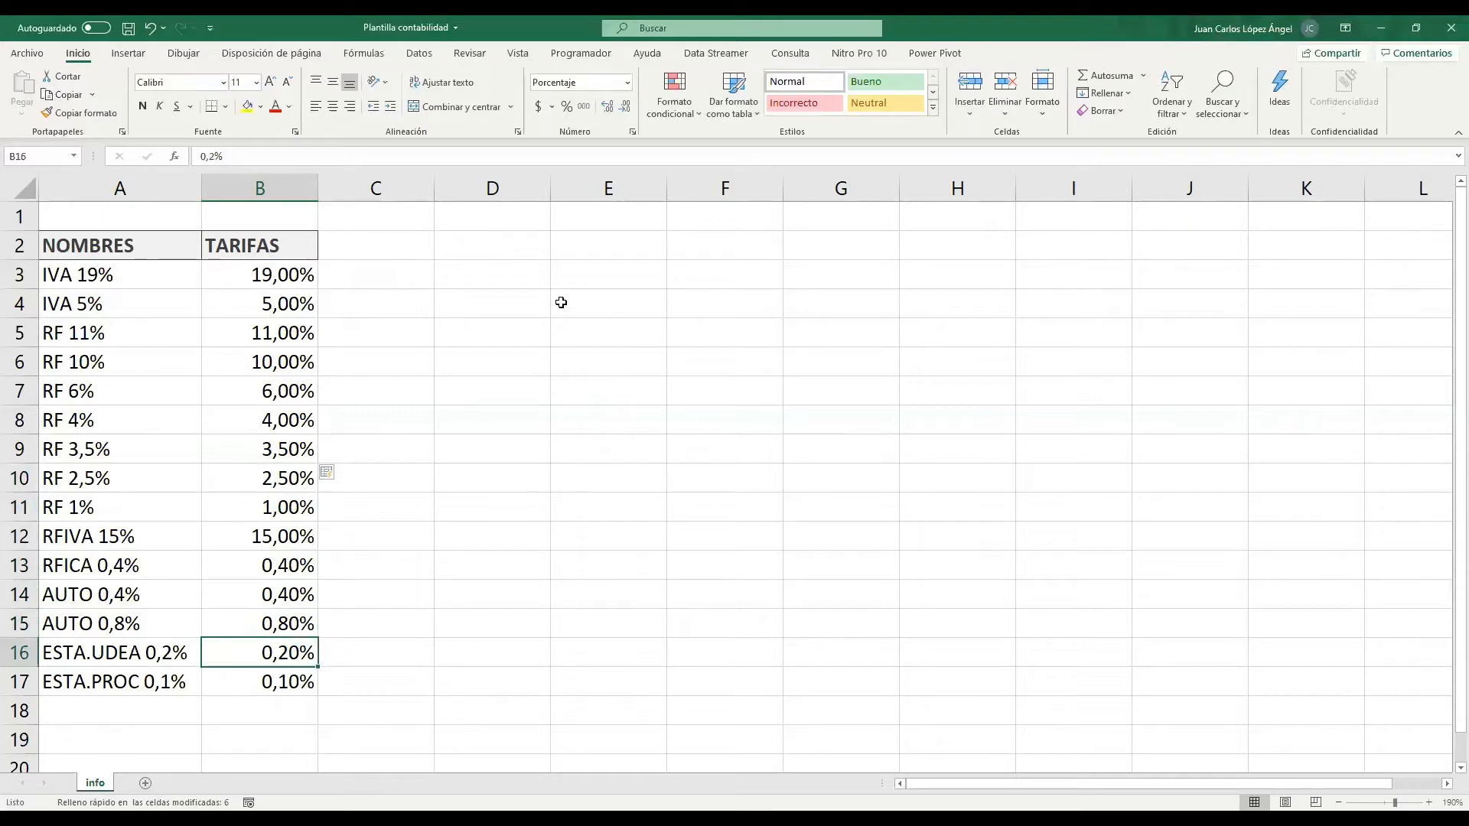
pyautogui.press('Down')
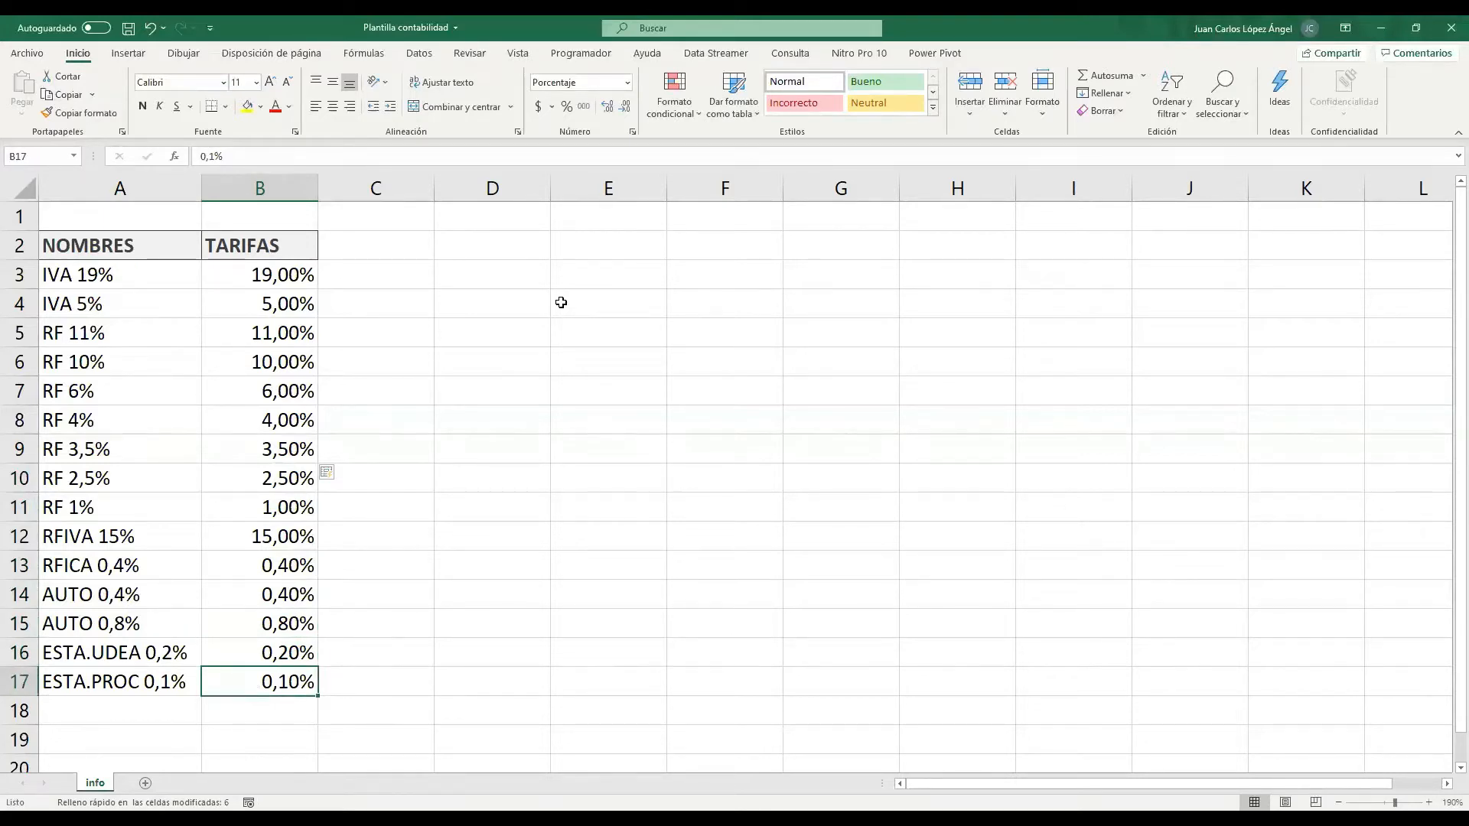
pyautogui.press('Up')
pyautogui.press('Up')
pyautogui.press('Up')
pyautogui.press('Up')
pyautogui.press('Up')
pyautogui.press('Up')
pyautogui.press('Up')
pyautogui.press('Up')
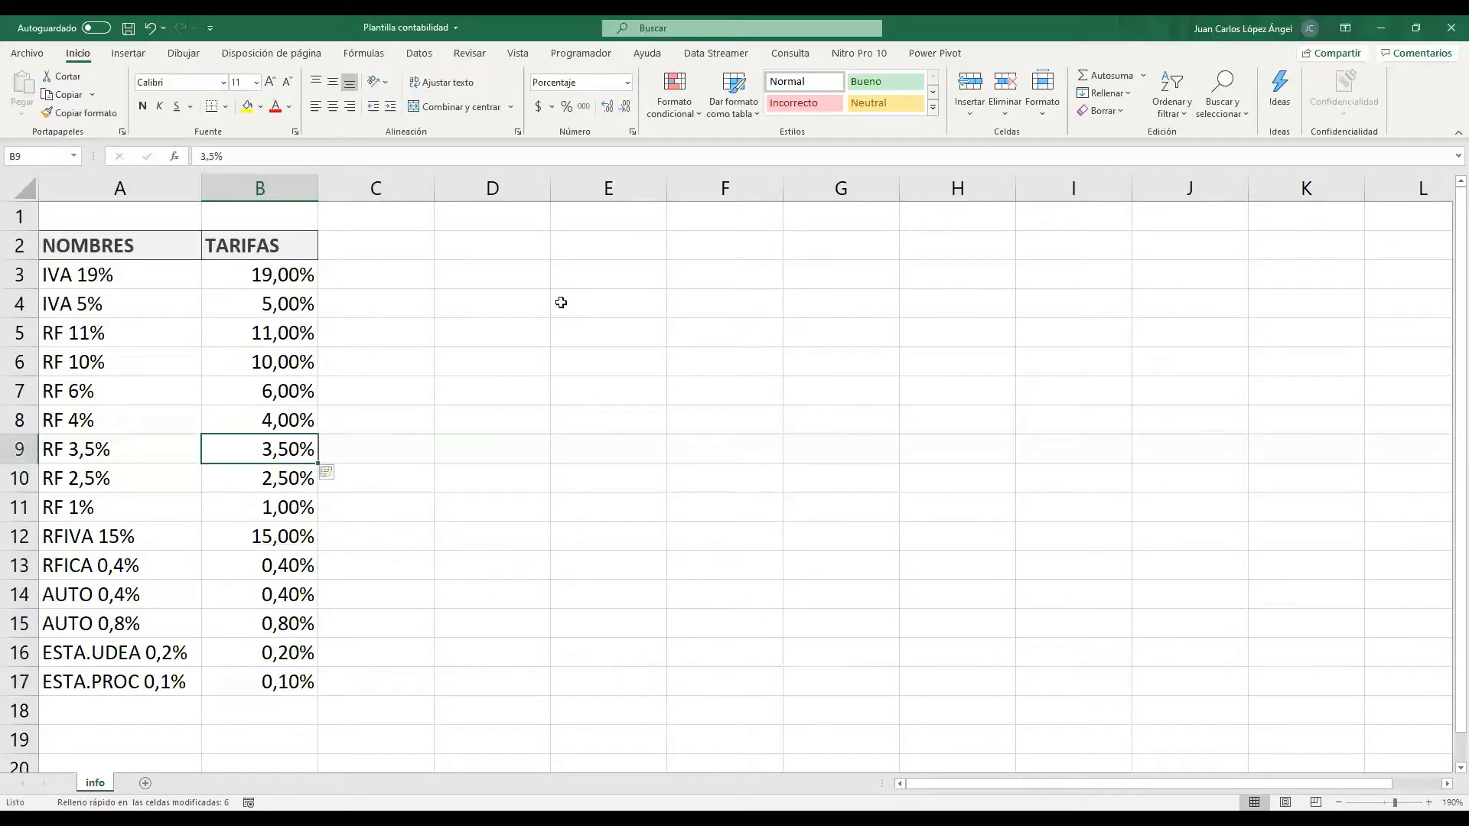
pyautogui.press('Up')
pyautogui.press('Up')
pyautogui.press('Up')
pyautogui.press('Up')
pyautogui.press('Up')
pyautogui.press('Up')
pyautogui.press('Up')
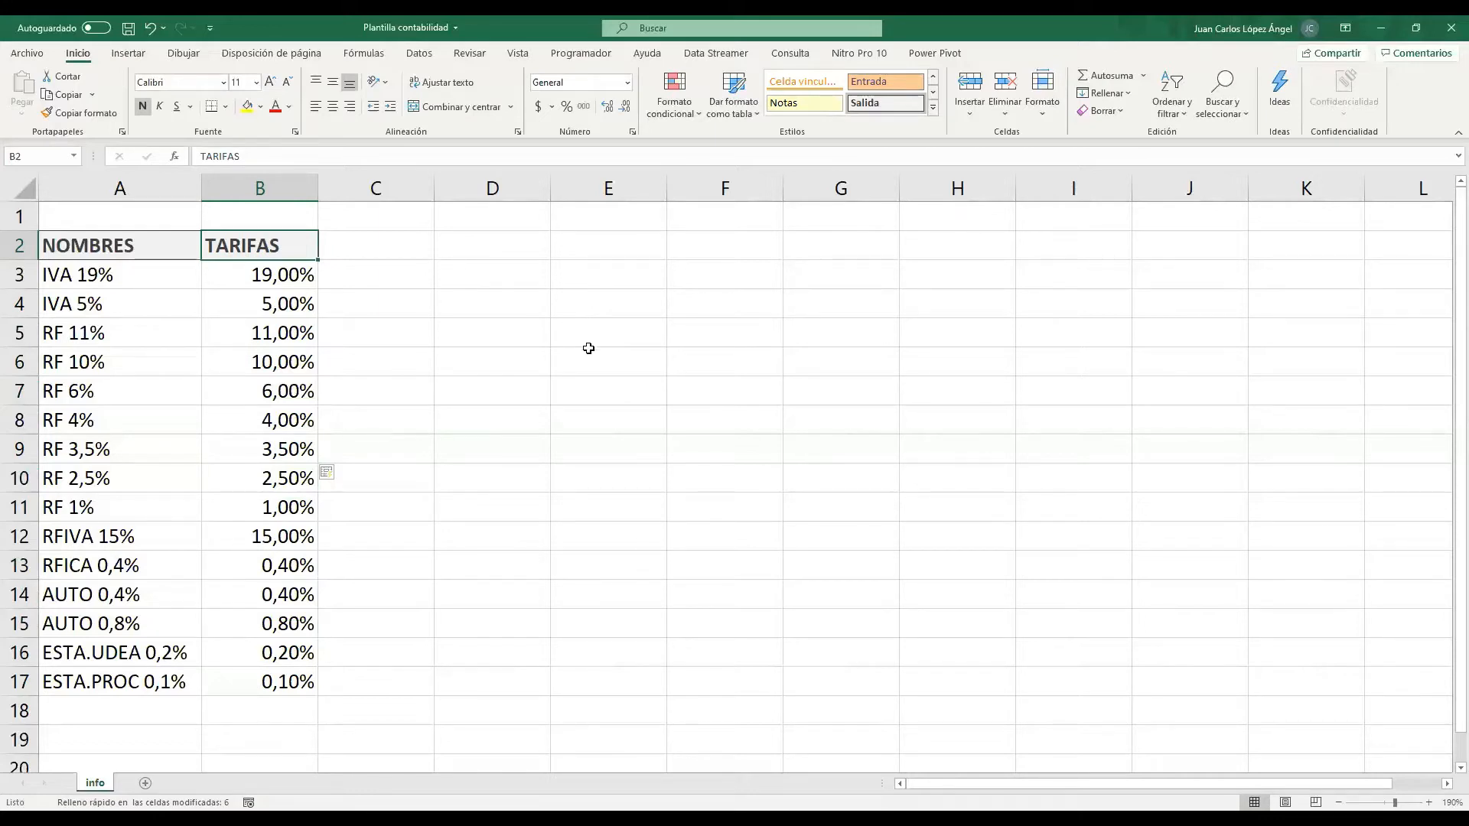
pyautogui.click(363, 58)
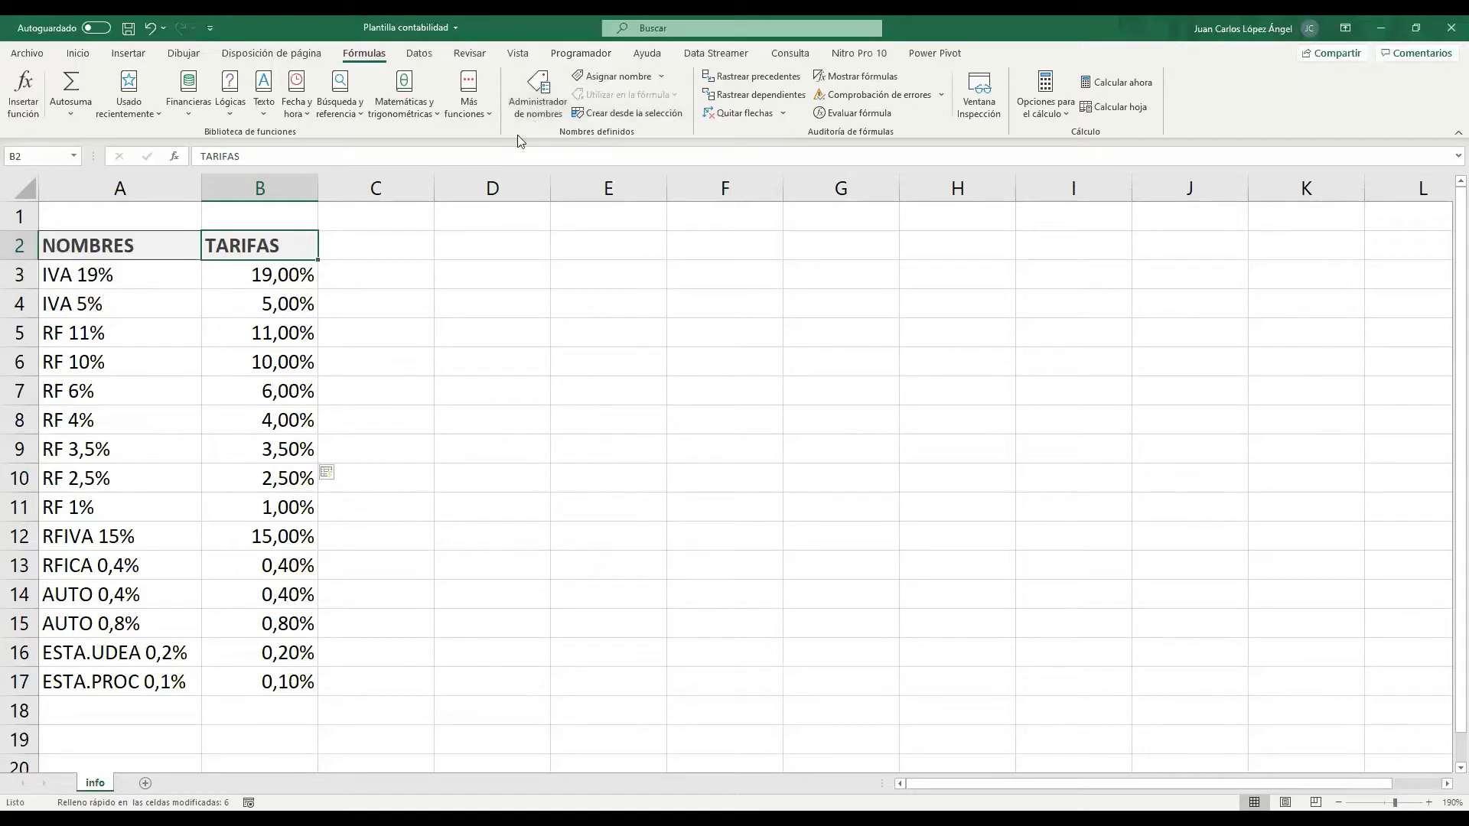
pyautogui.click(540, 111)
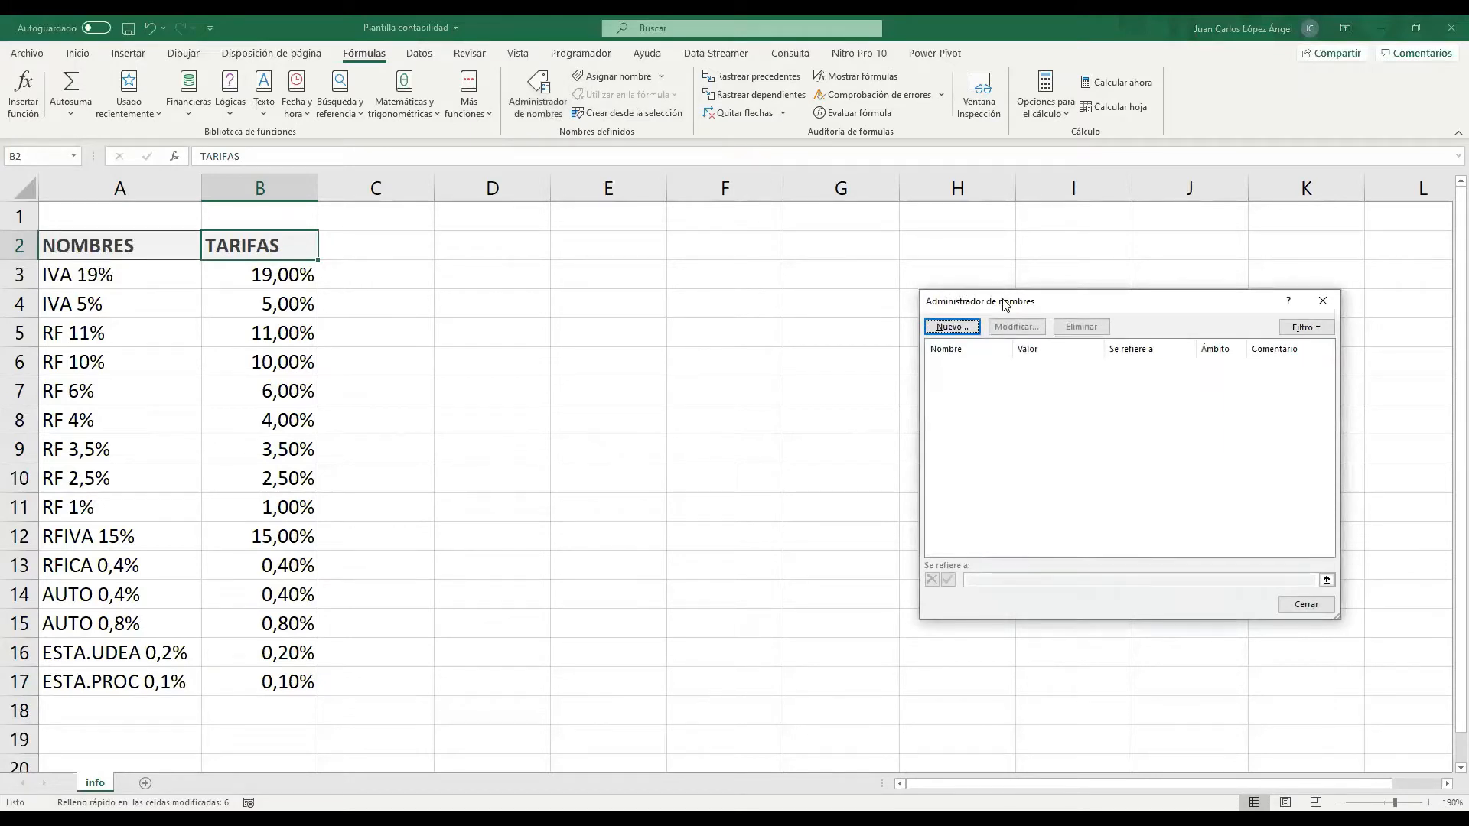
pyautogui.moveTo(1005, 304); pyautogui.dragTo(526, 252)
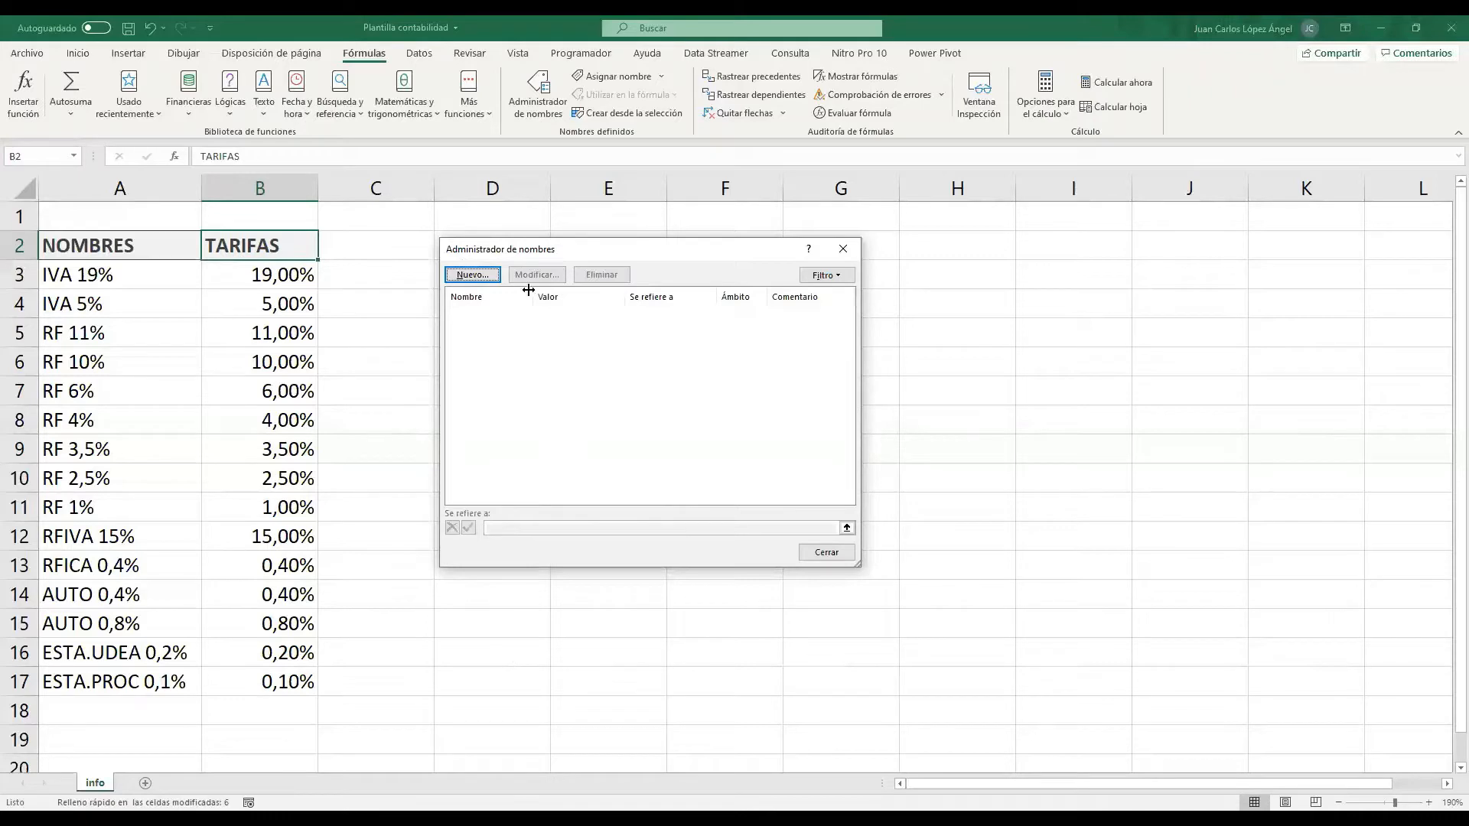
pyautogui.click(474, 277)
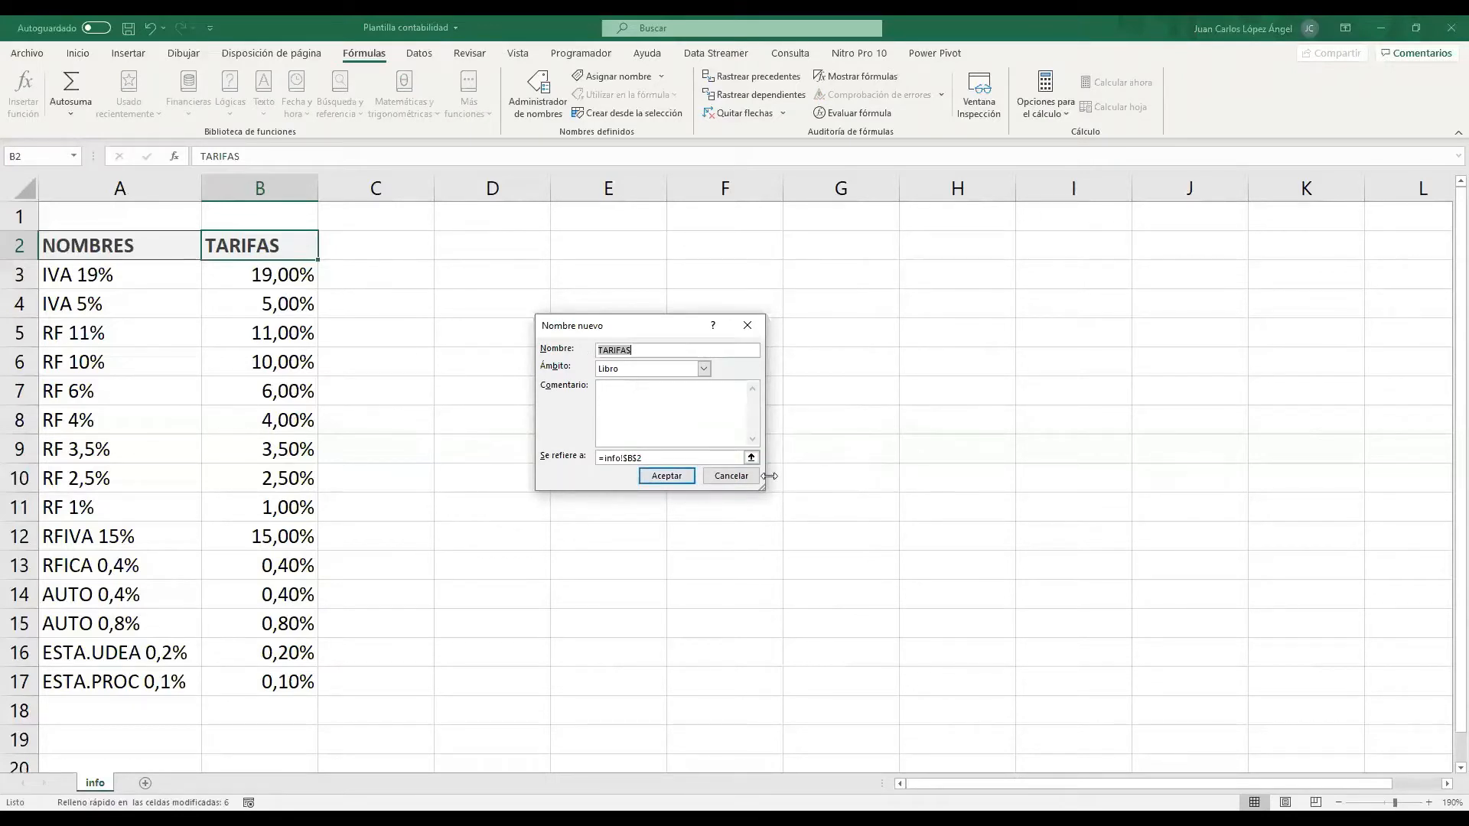
pyautogui.click(733, 479)
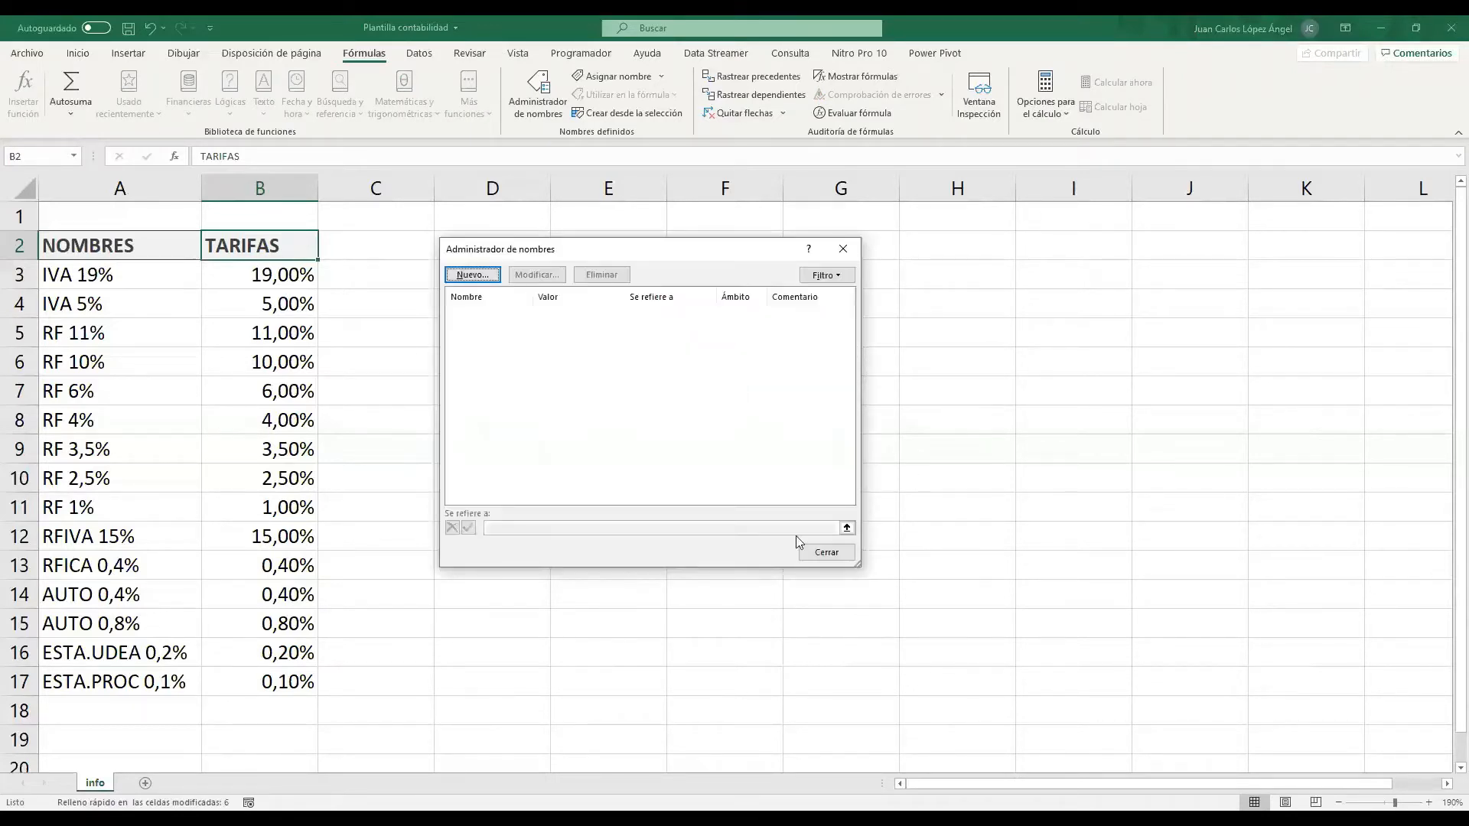
pyautogui.press('Escape')
# - Define the workbook-scope name IVA_19 for the 19% rate in B3 using the Name Manager
pyautogui.click(270, 270)
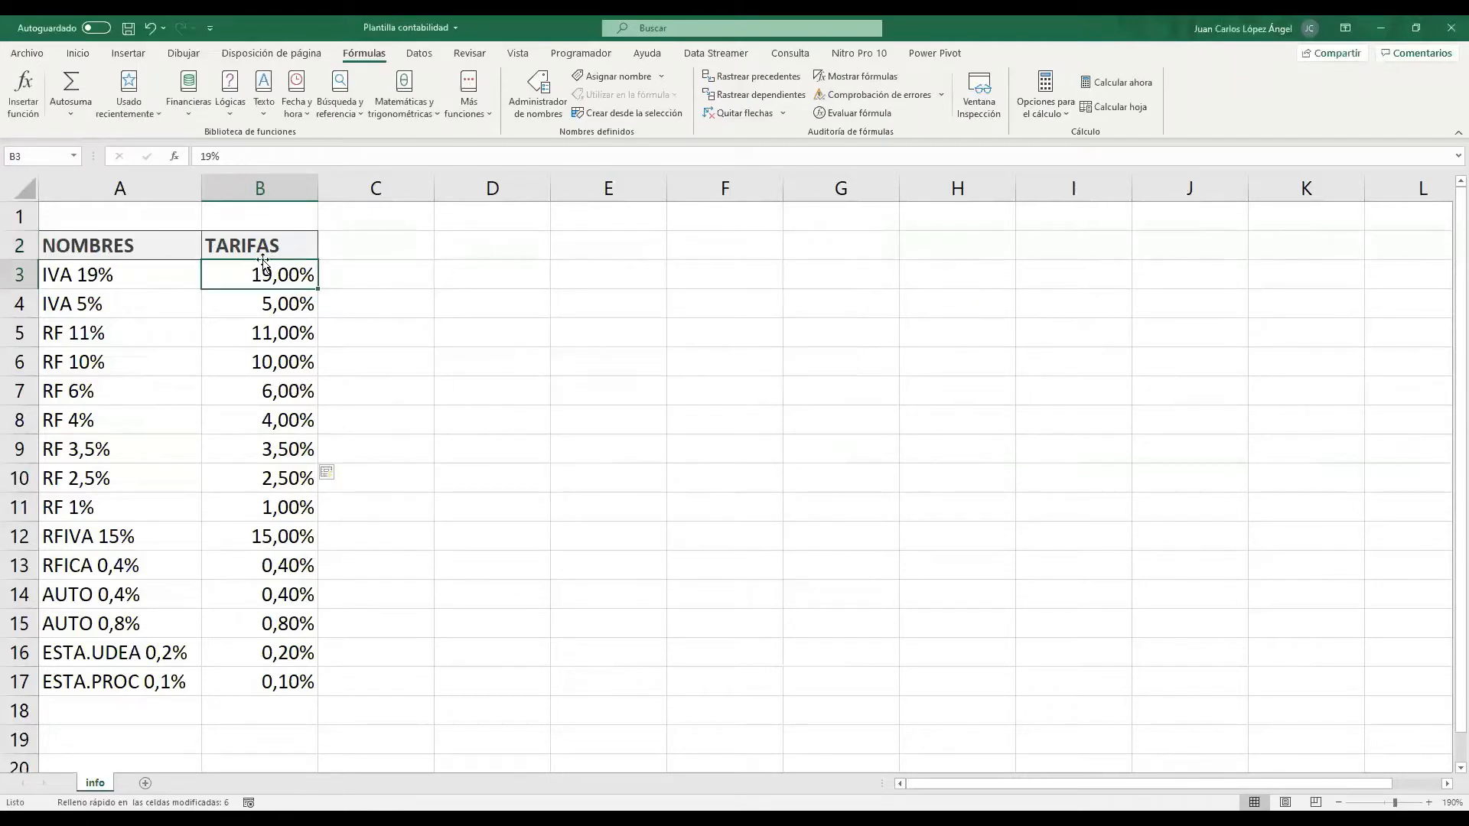
pyautogui.click(103, 273)
pyautogui.click(273, 275)
pyautogui.click(100, 276)
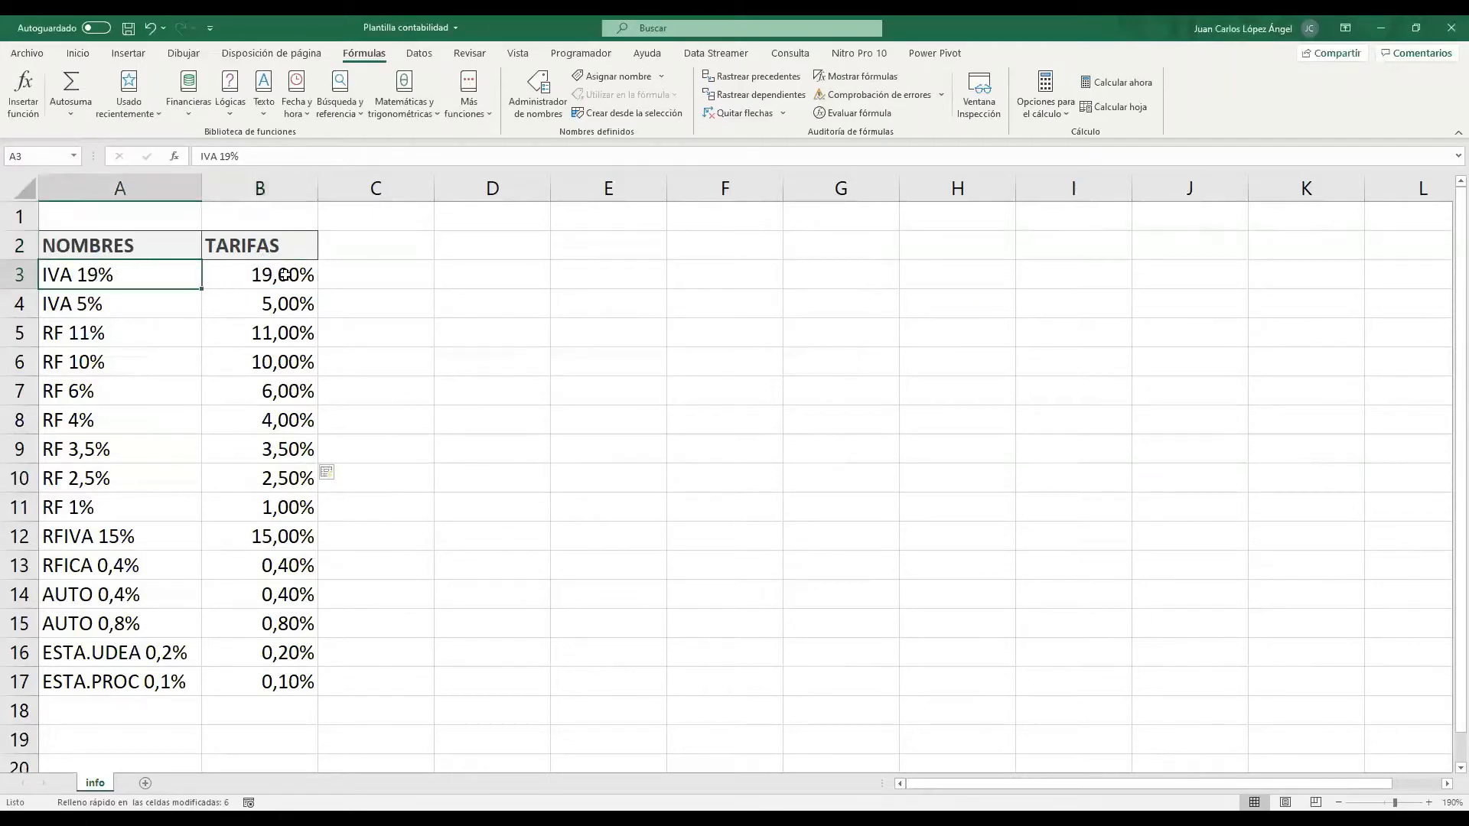
pyautogui.click(279, 275)
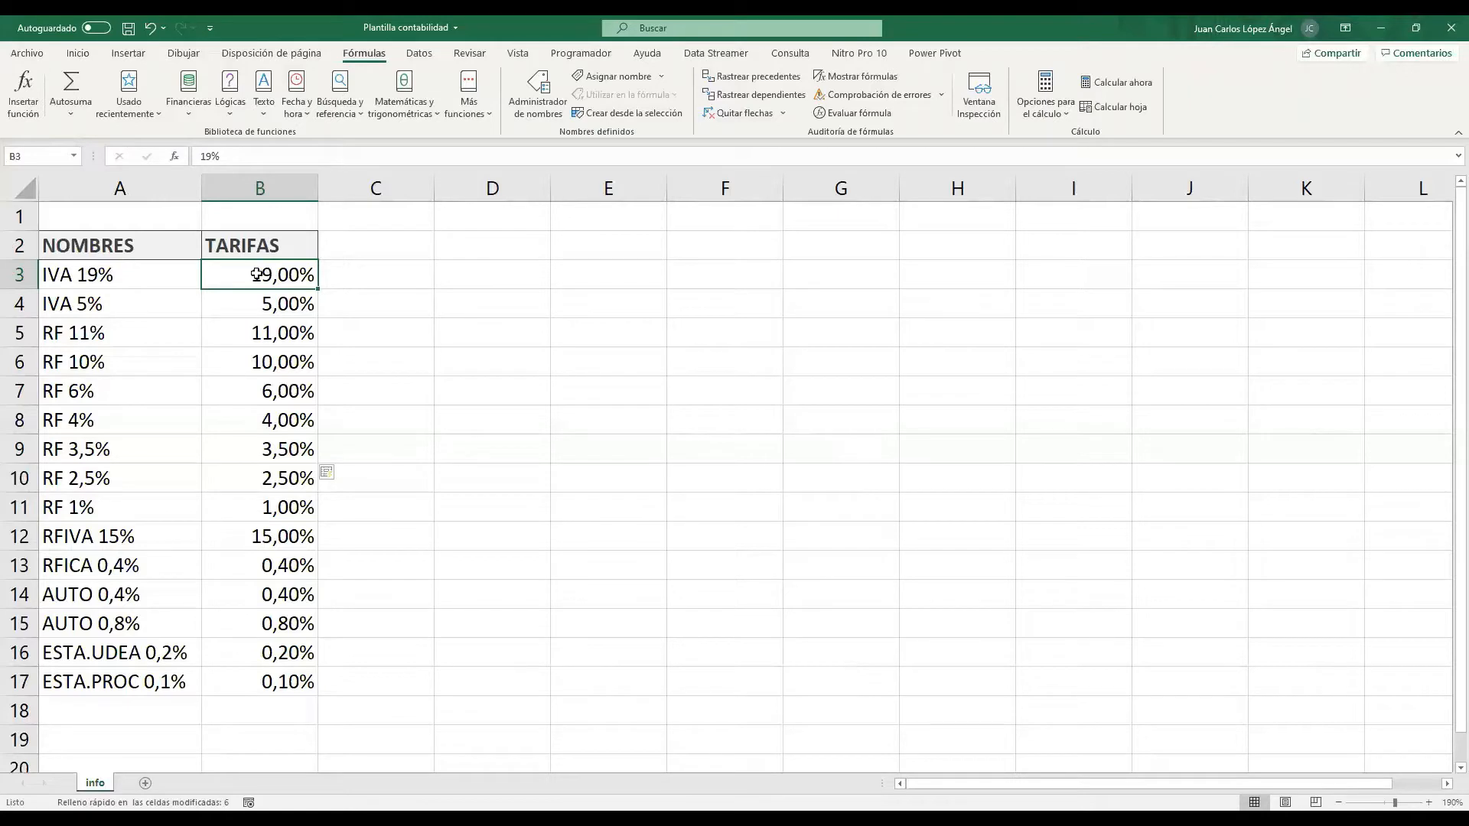
pyautogui.click(545, 95)
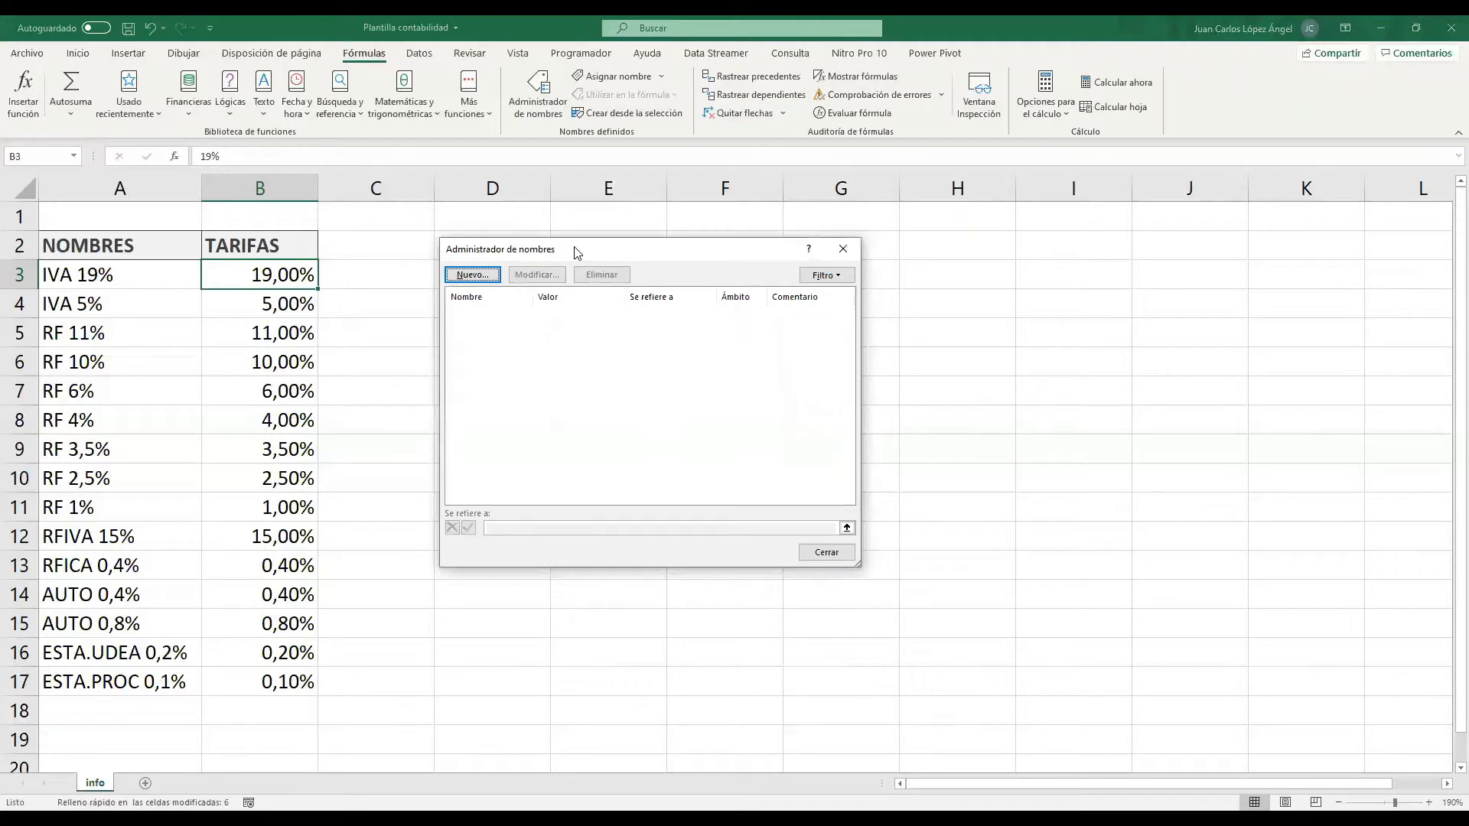
pyautogui.moveTo(576, 253); pyautogui.dragTo(594, 250)
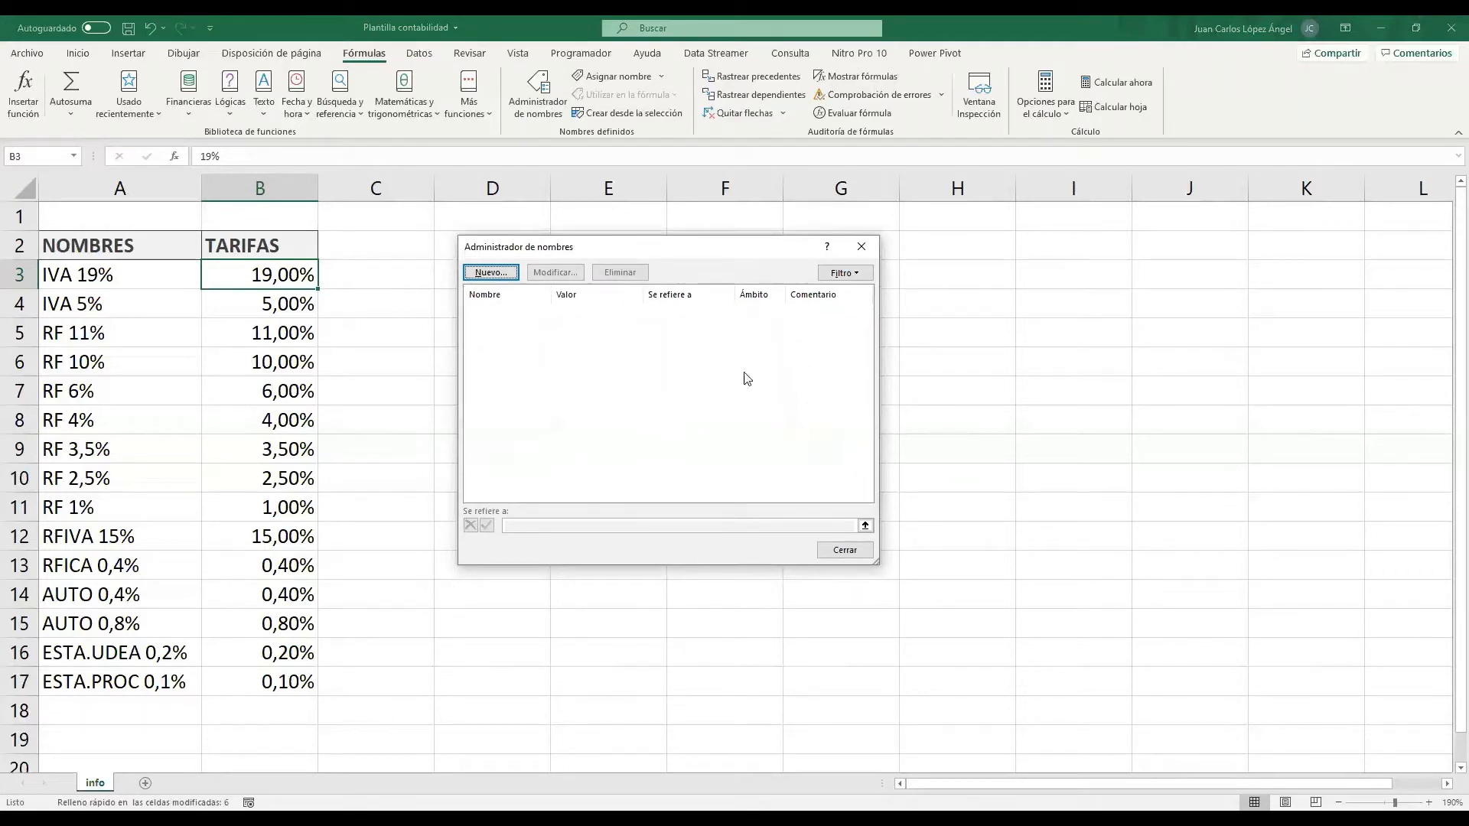
pyautogui.click(488, 276)
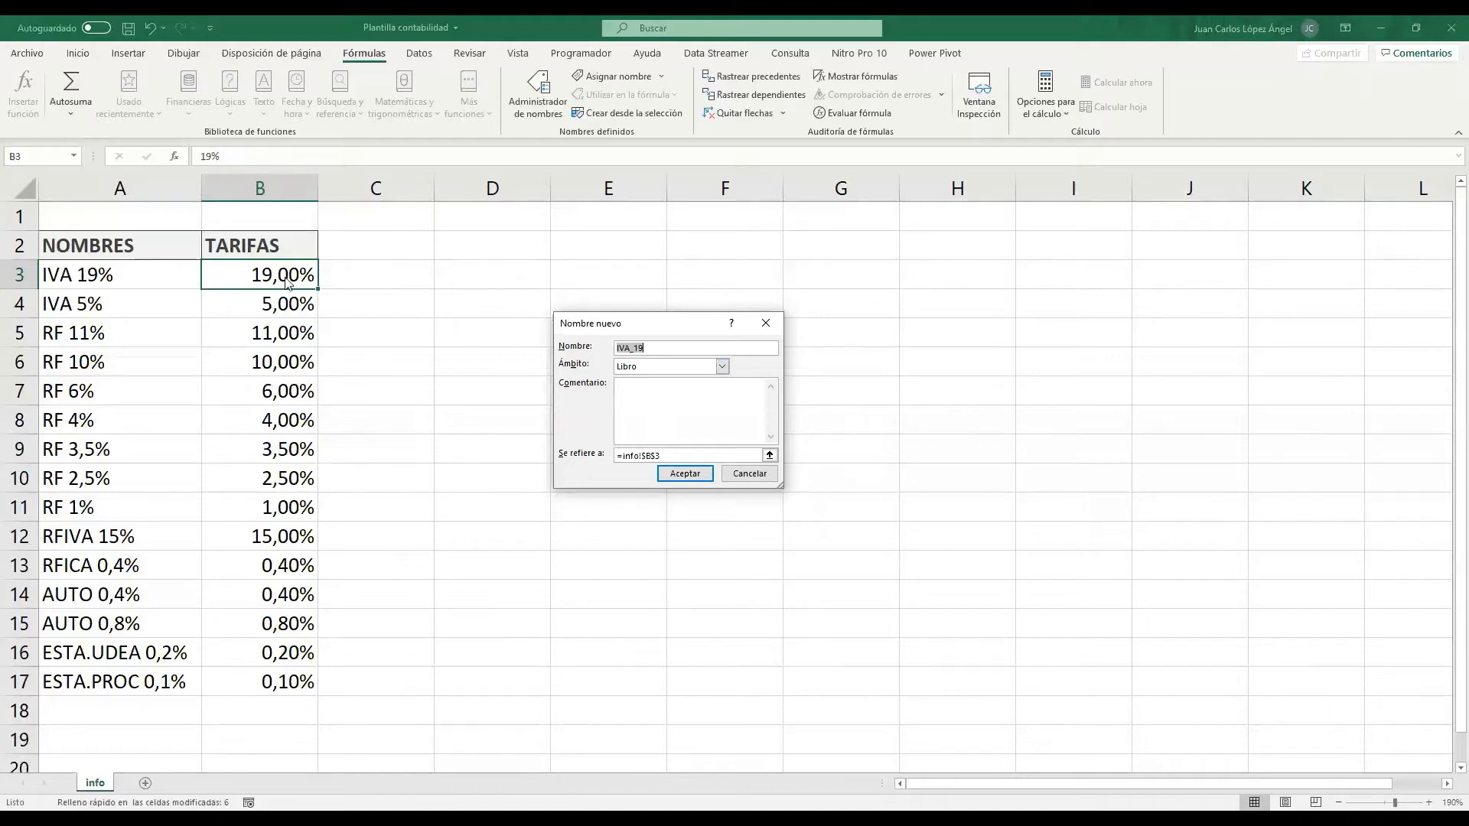
pyautogui.click(683, 474)
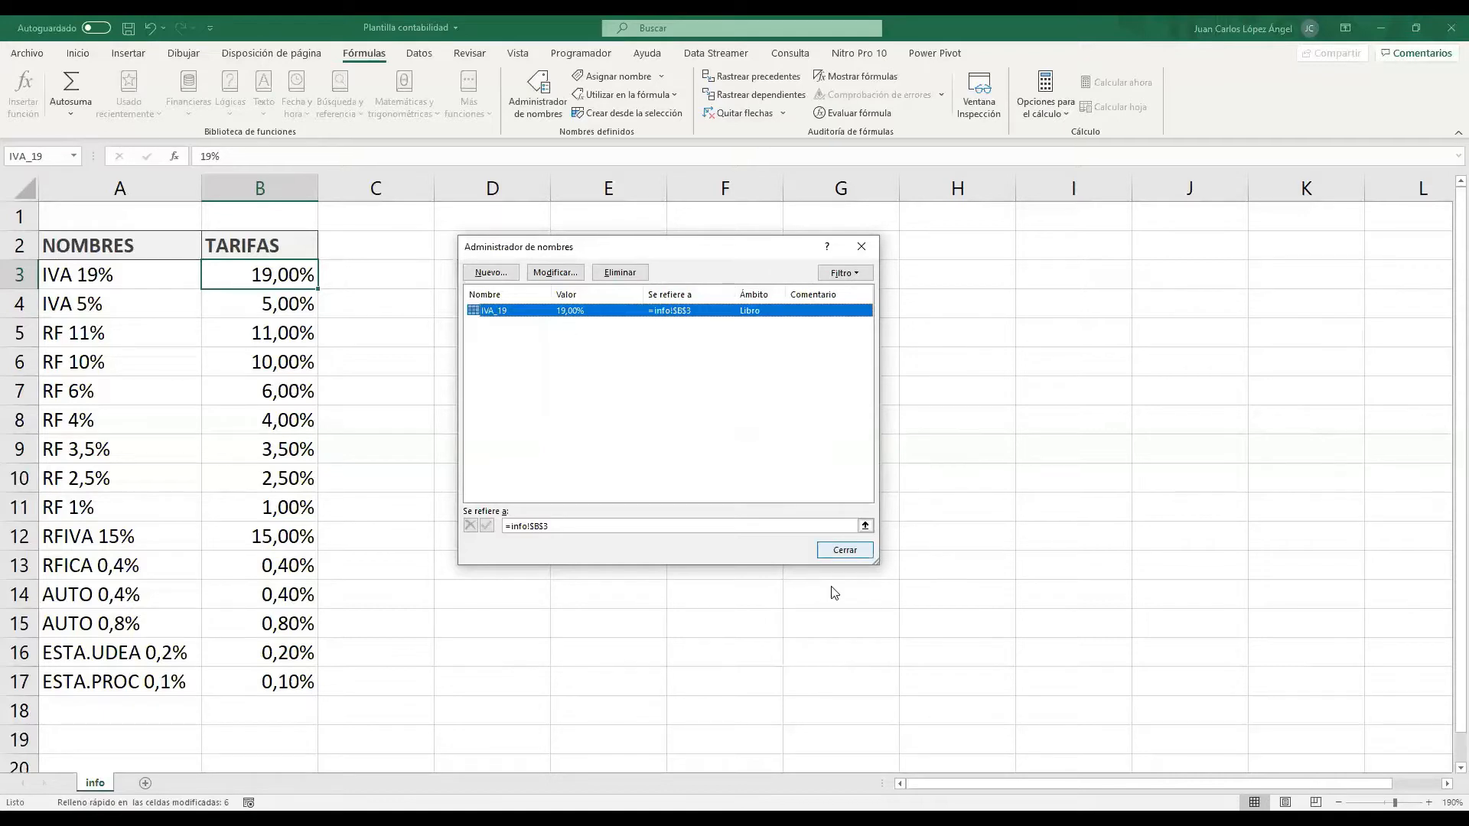
pyautogui.click(845, 551)
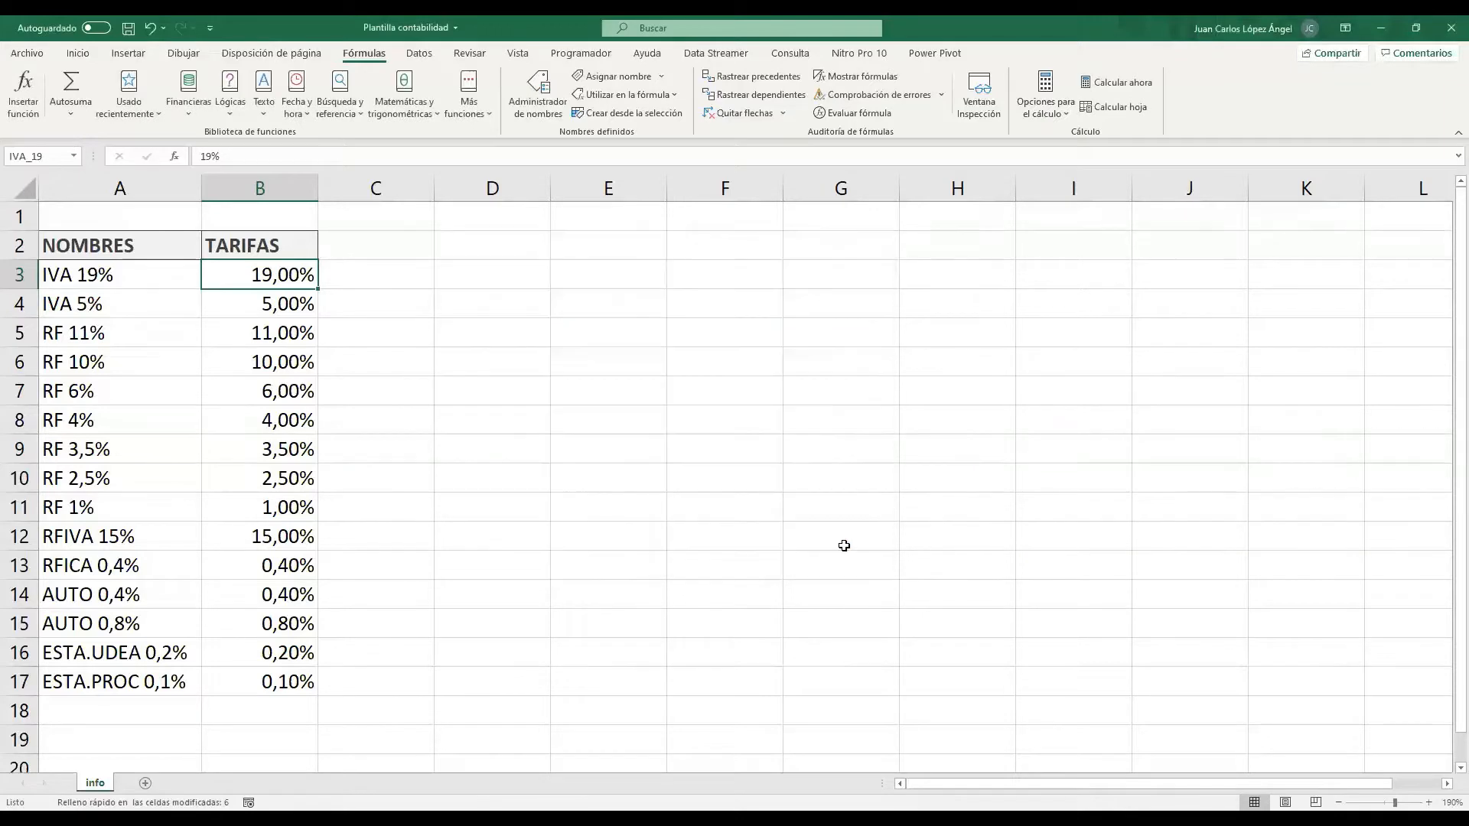
# - Define the workbook-scope name IVA_5 for the 5% rate in B4
pyautogui.click(260, 309)
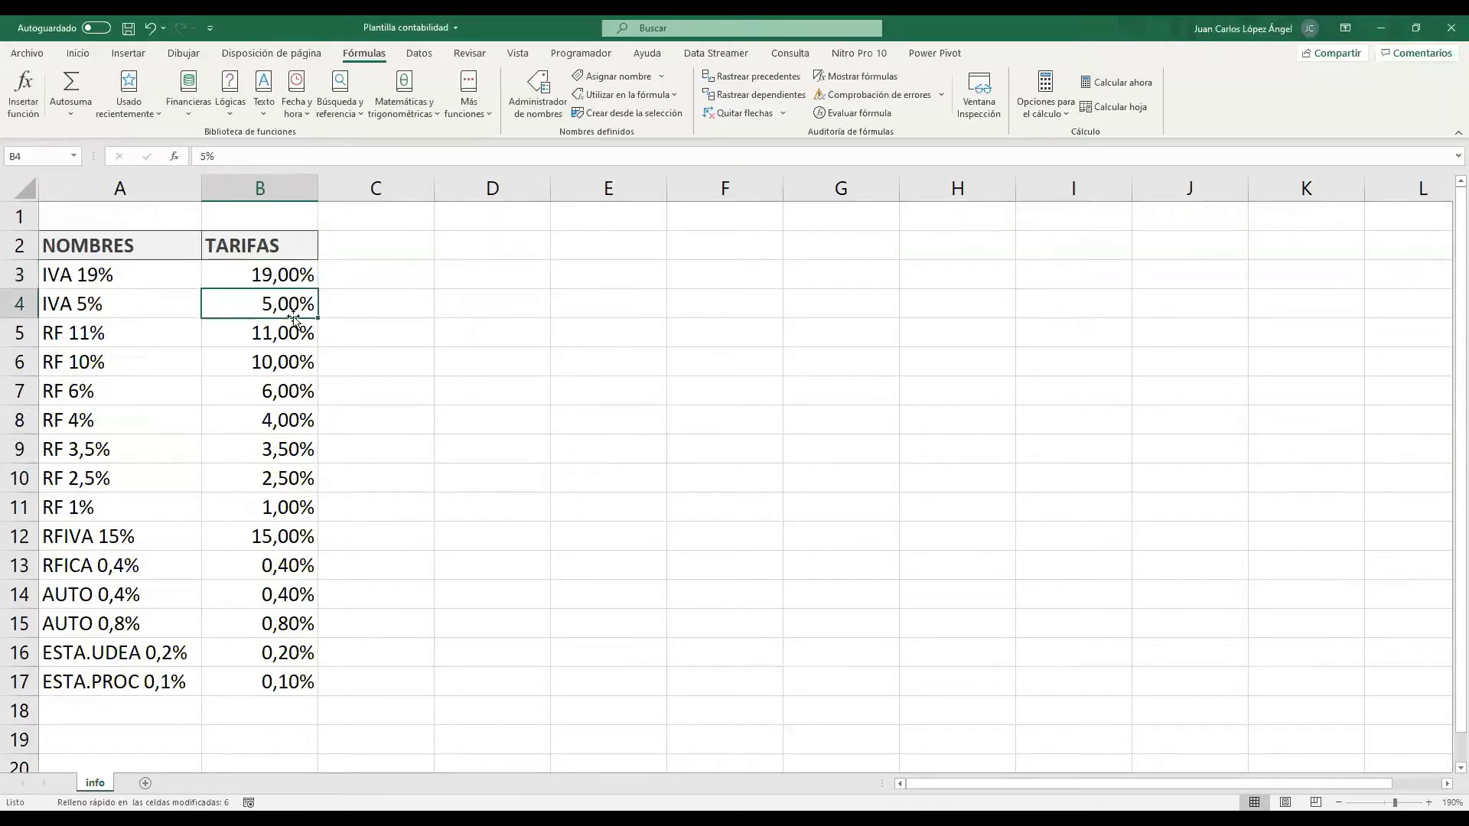
pyautogui.click(260, 277)
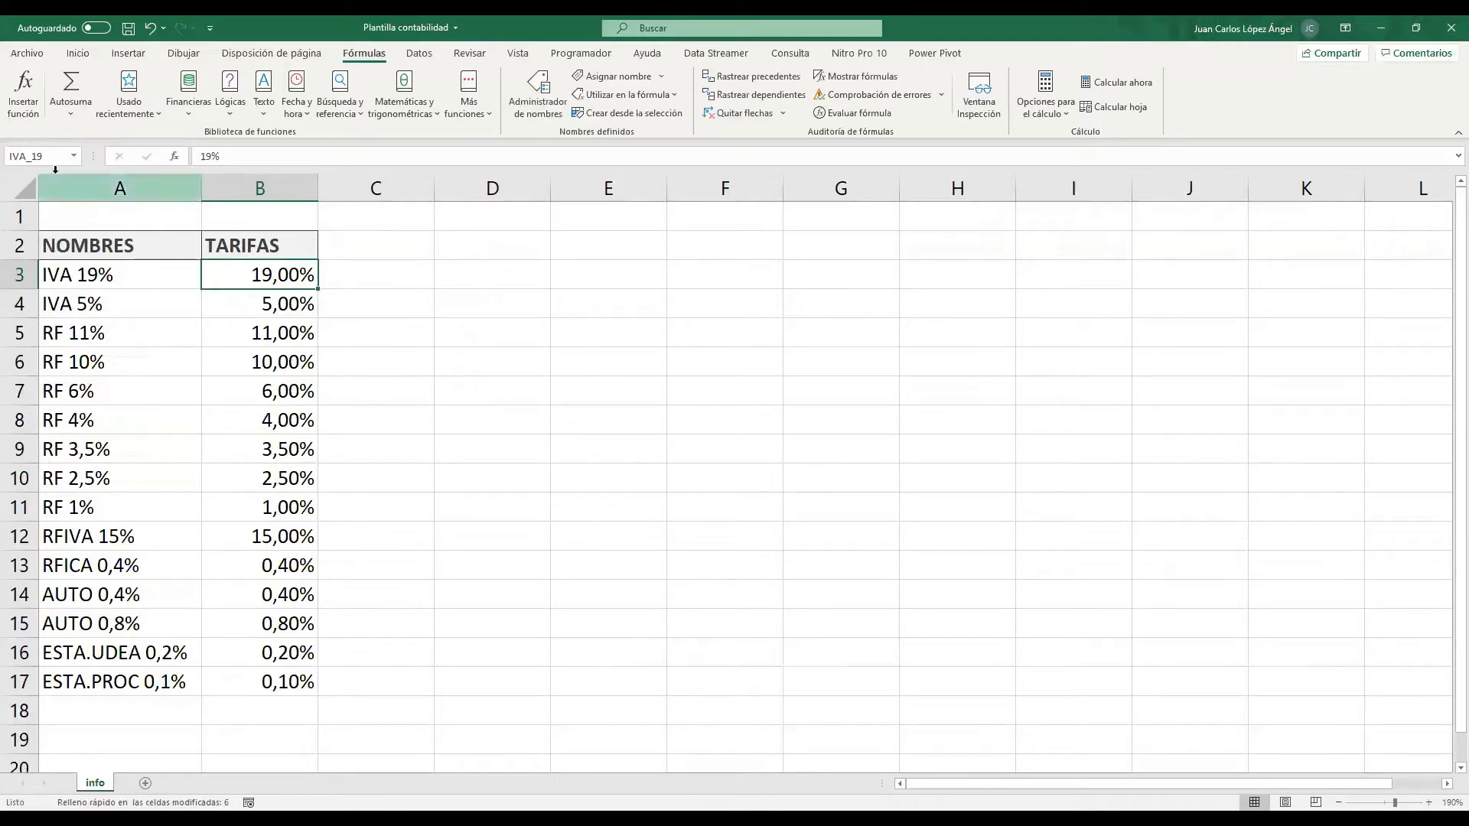
pyautogui.click(264, 304)
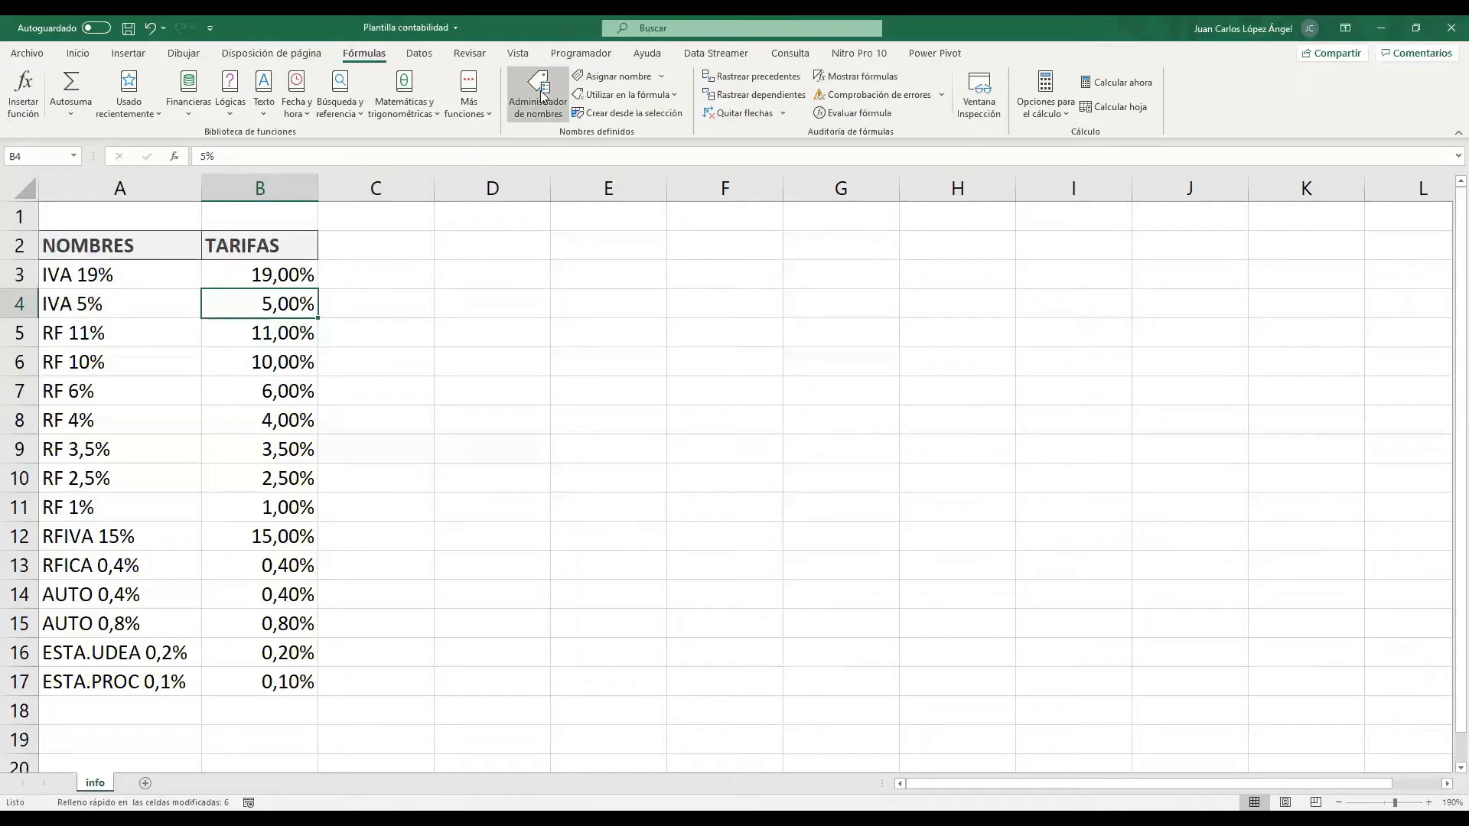
pyautogui.click(611, 76)
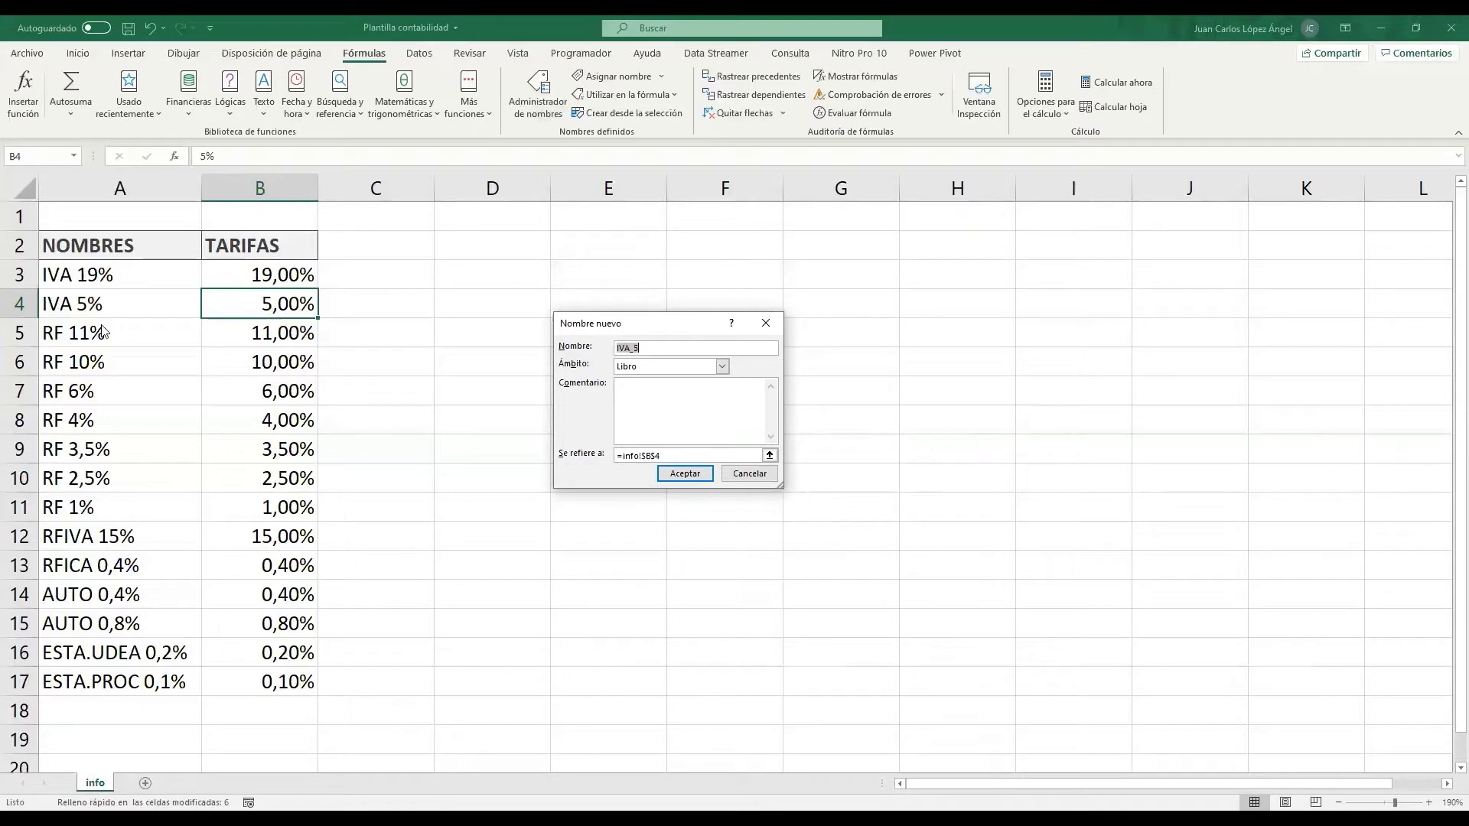
pyautogui.click(685, 474)
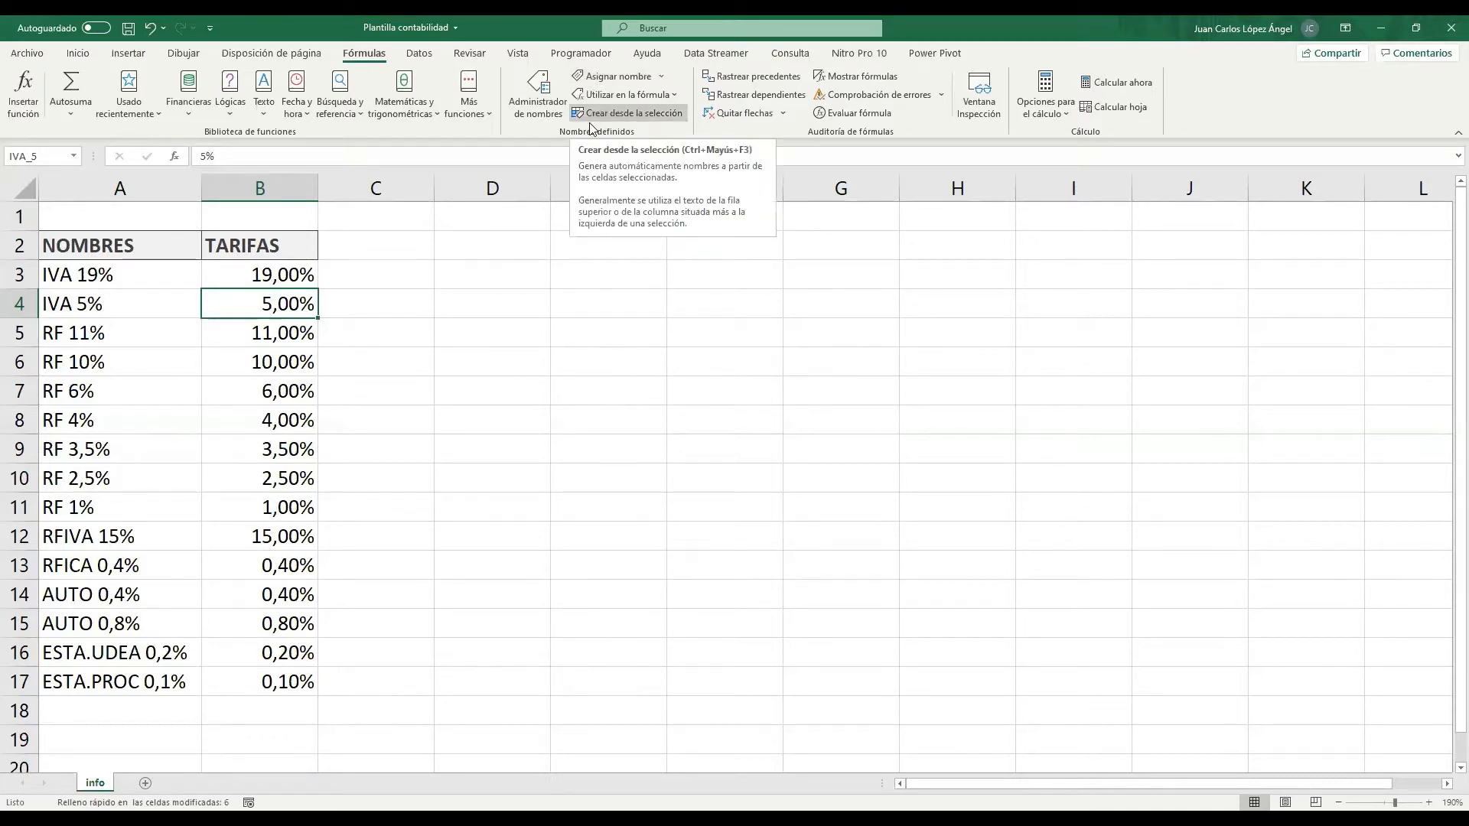
pyautogui.click(531, 332)
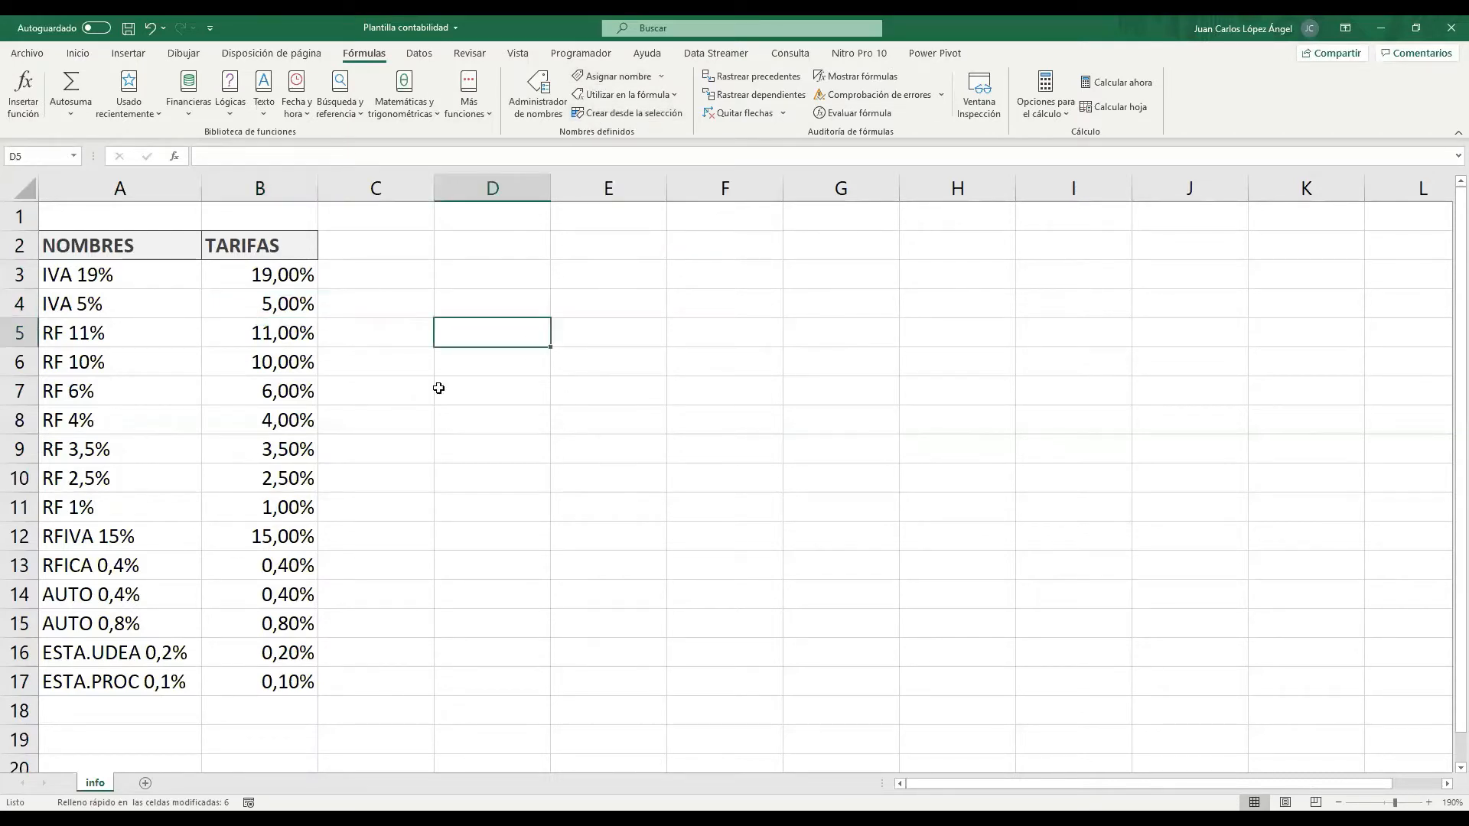
pyautogui.click(254, 334)
pyautogui.click(620, 115)
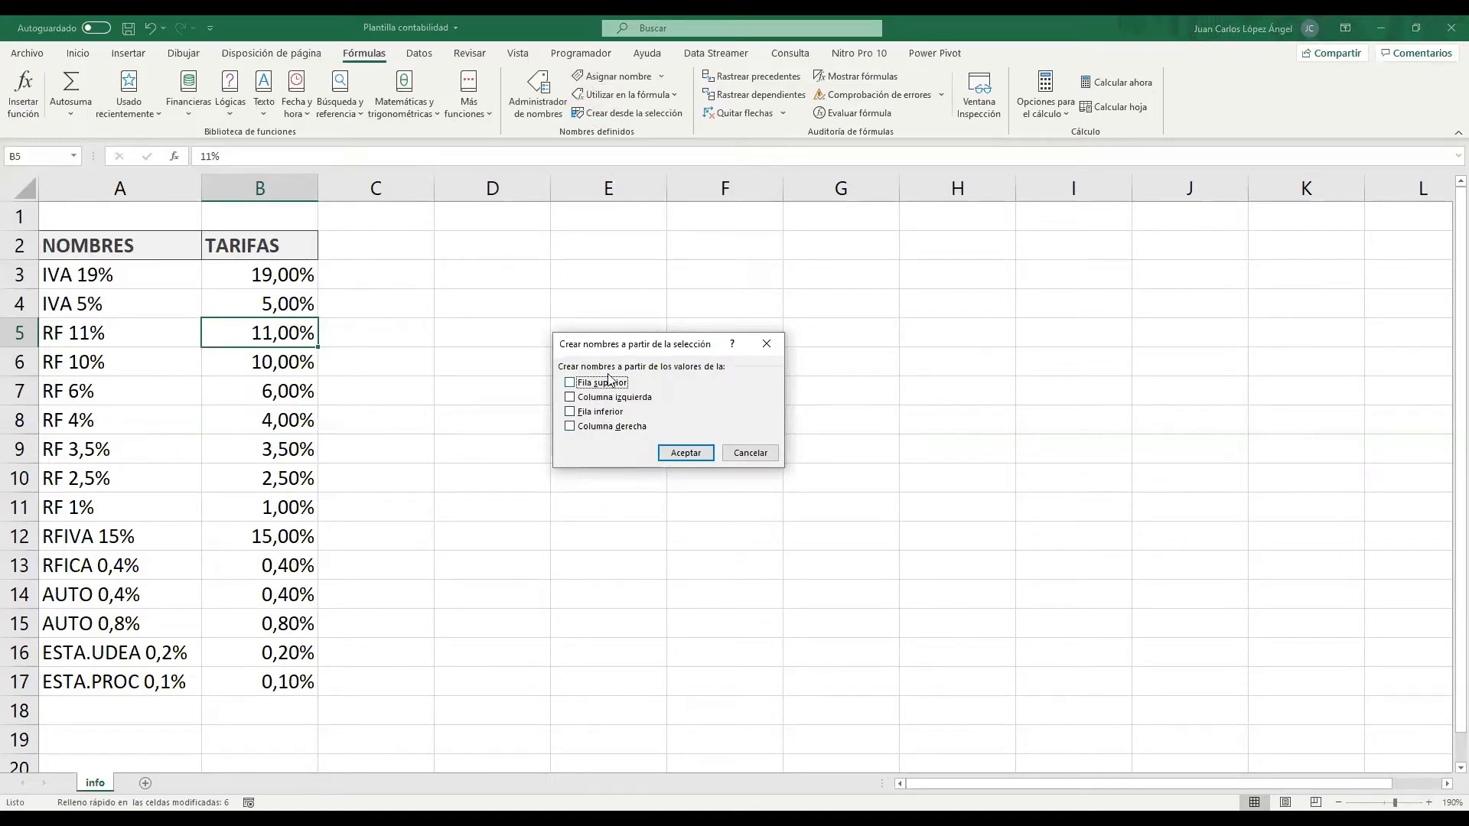
pyautogui.click(739, 457)
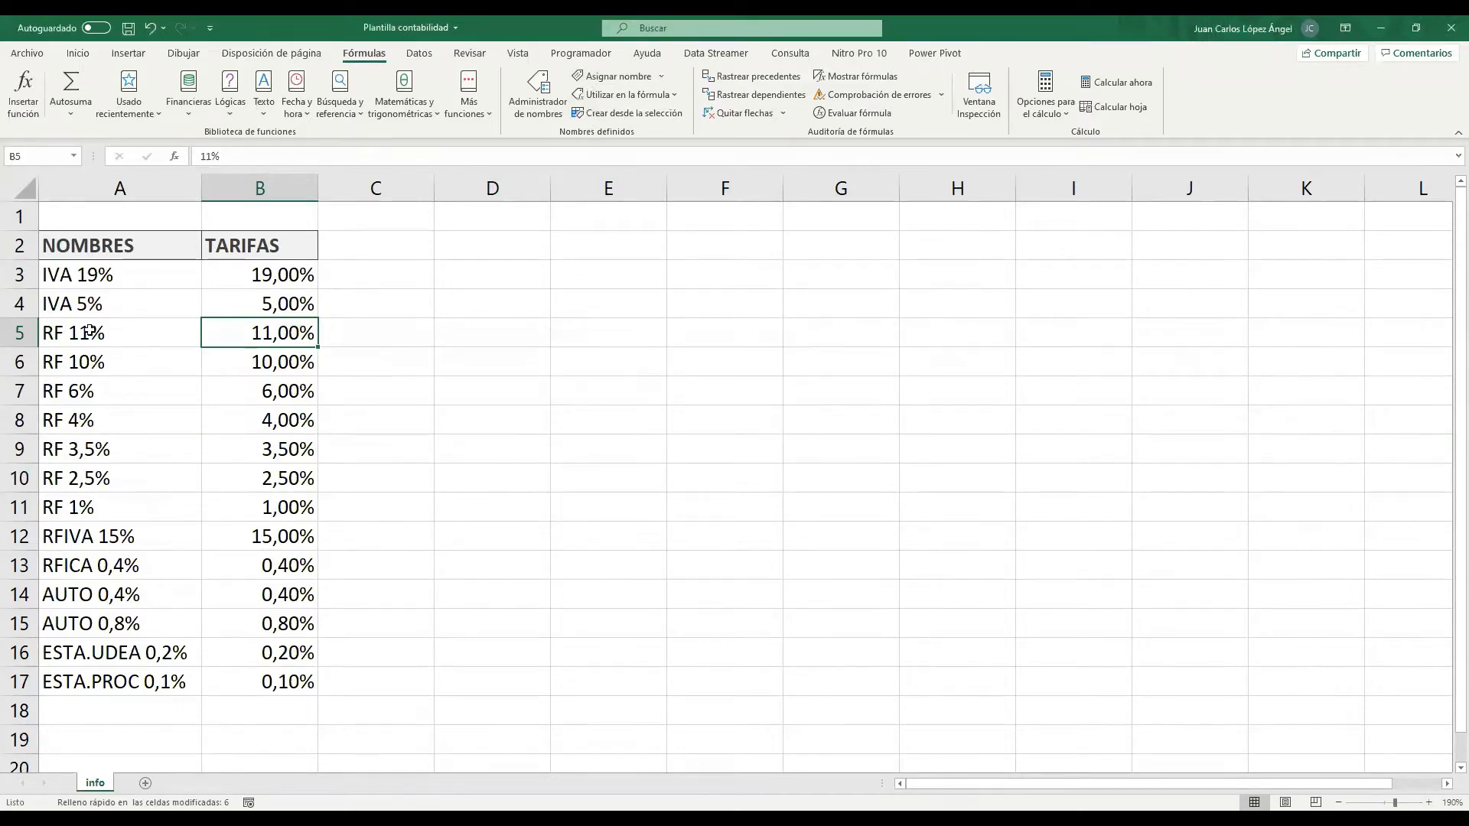
# - Create names for the rates in B5 to B17 from the left column of A5:B17 and list them in the Name Manager
pyautogui.moveTo(90, 332); pyautogui.dragTo(284, 683)
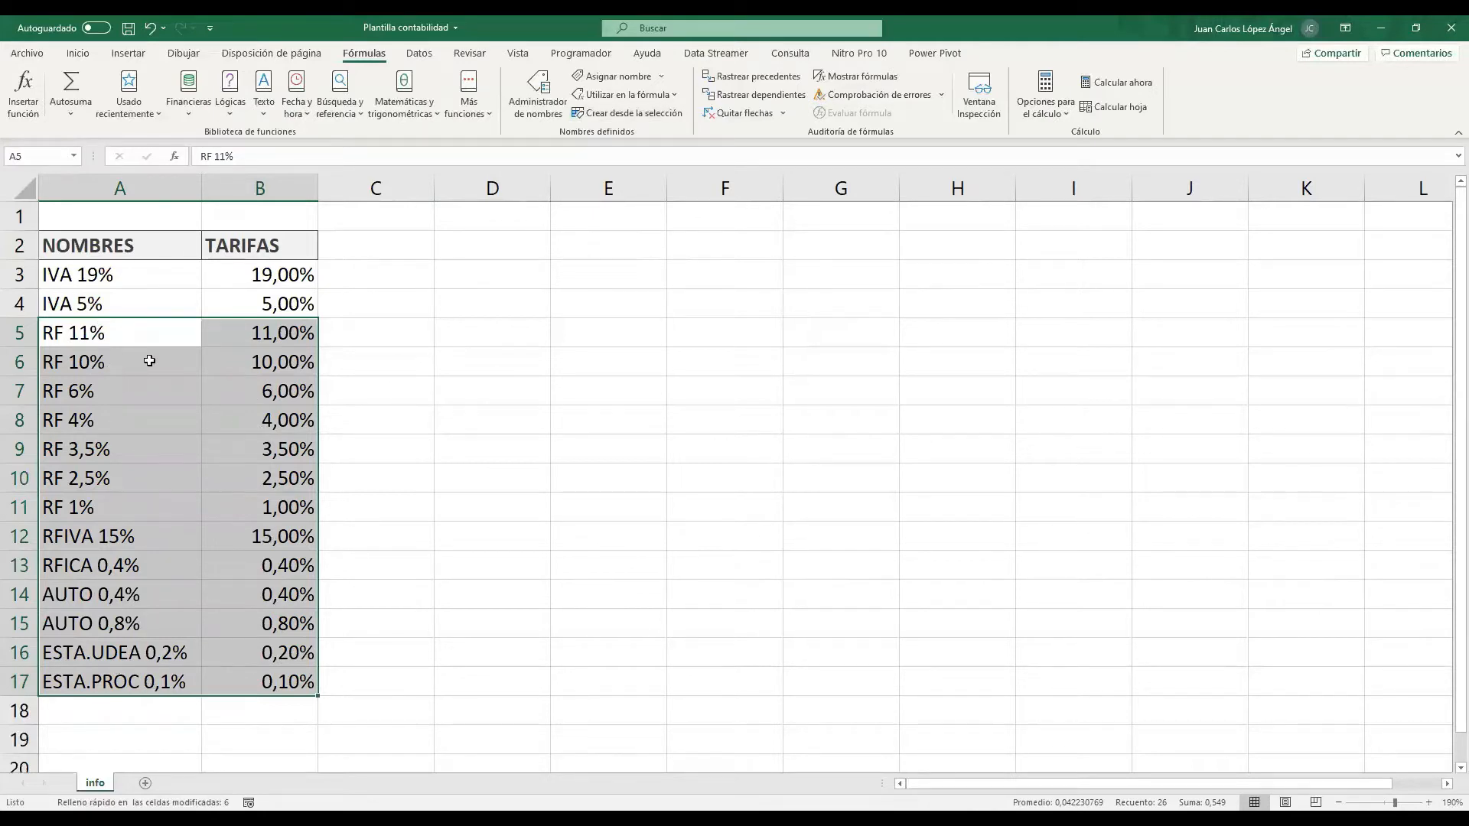
pyautogui.click(540, 97)
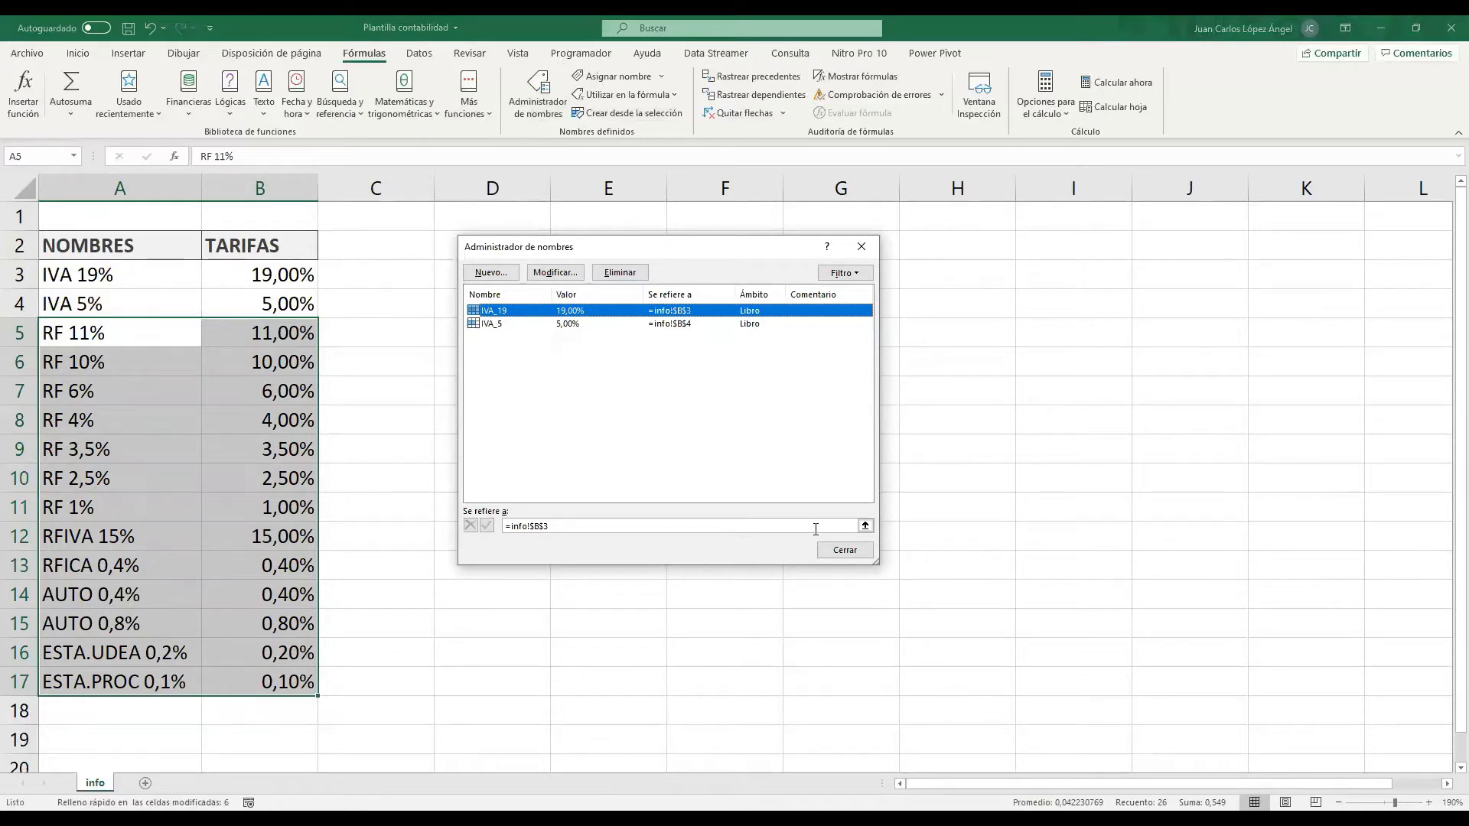
pyautogui.click(845, 551)
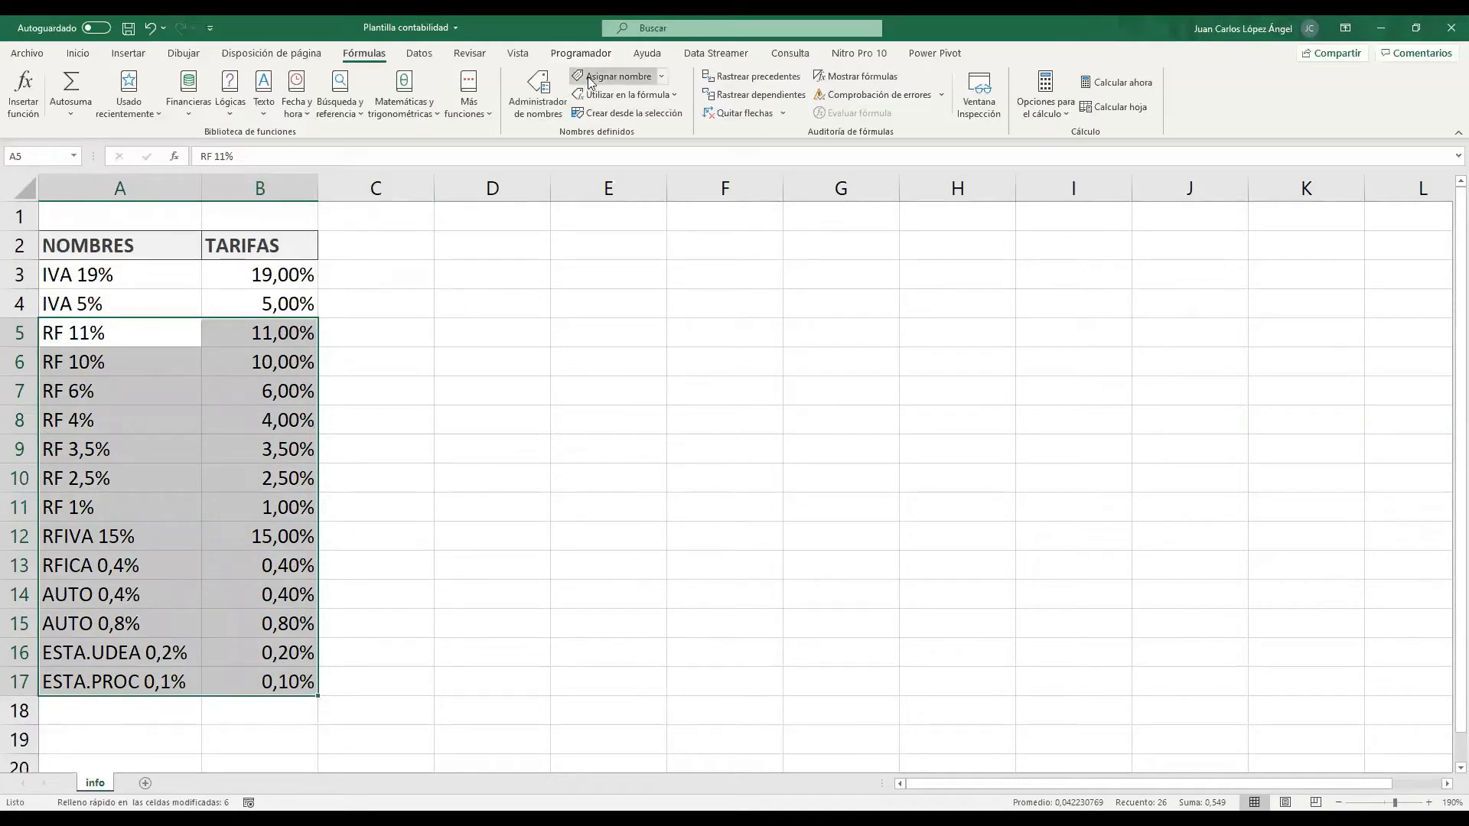
pyautogui.click(605, 114)
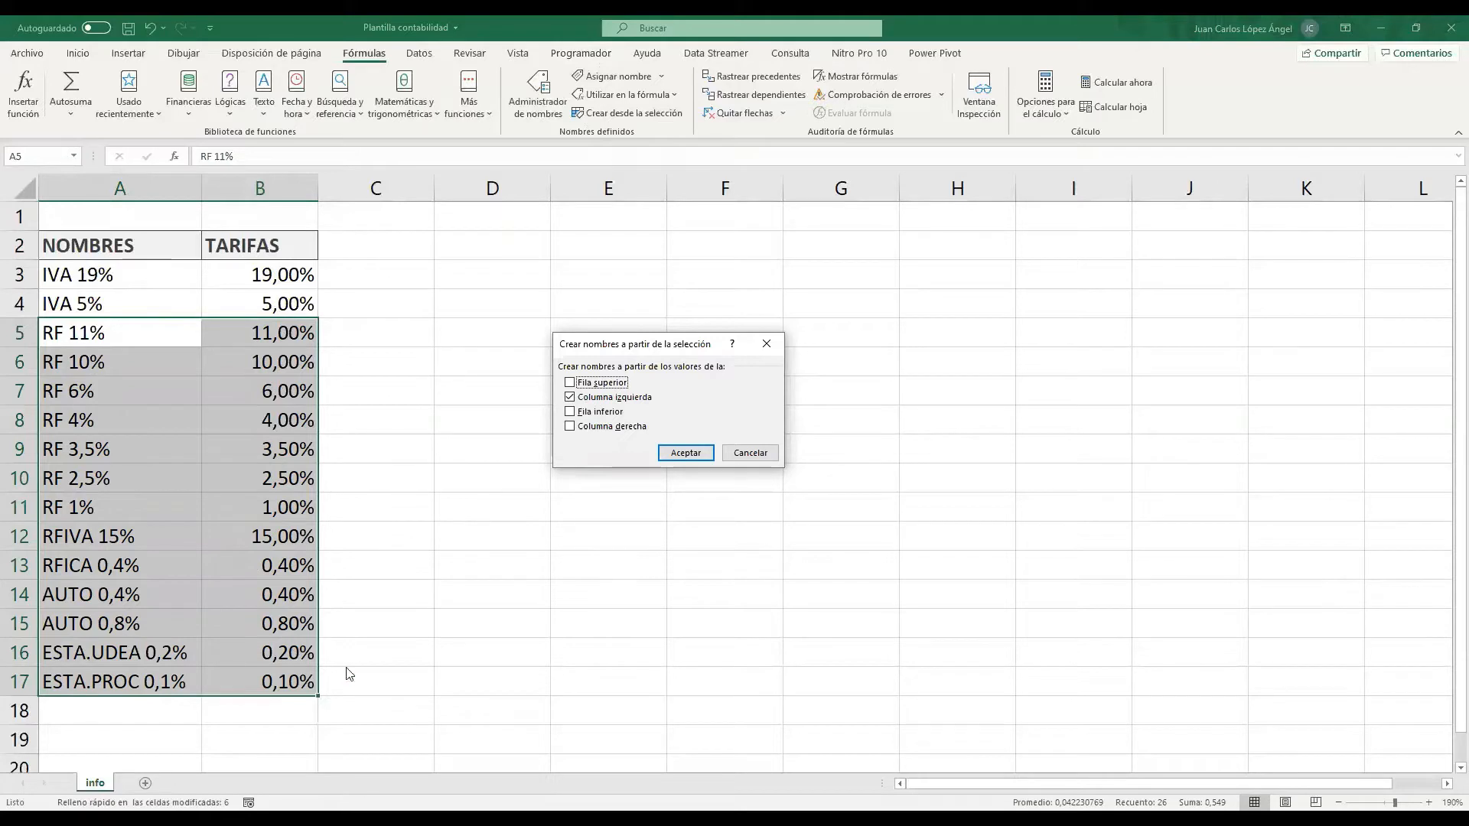
pyautogui.click(686, 453)
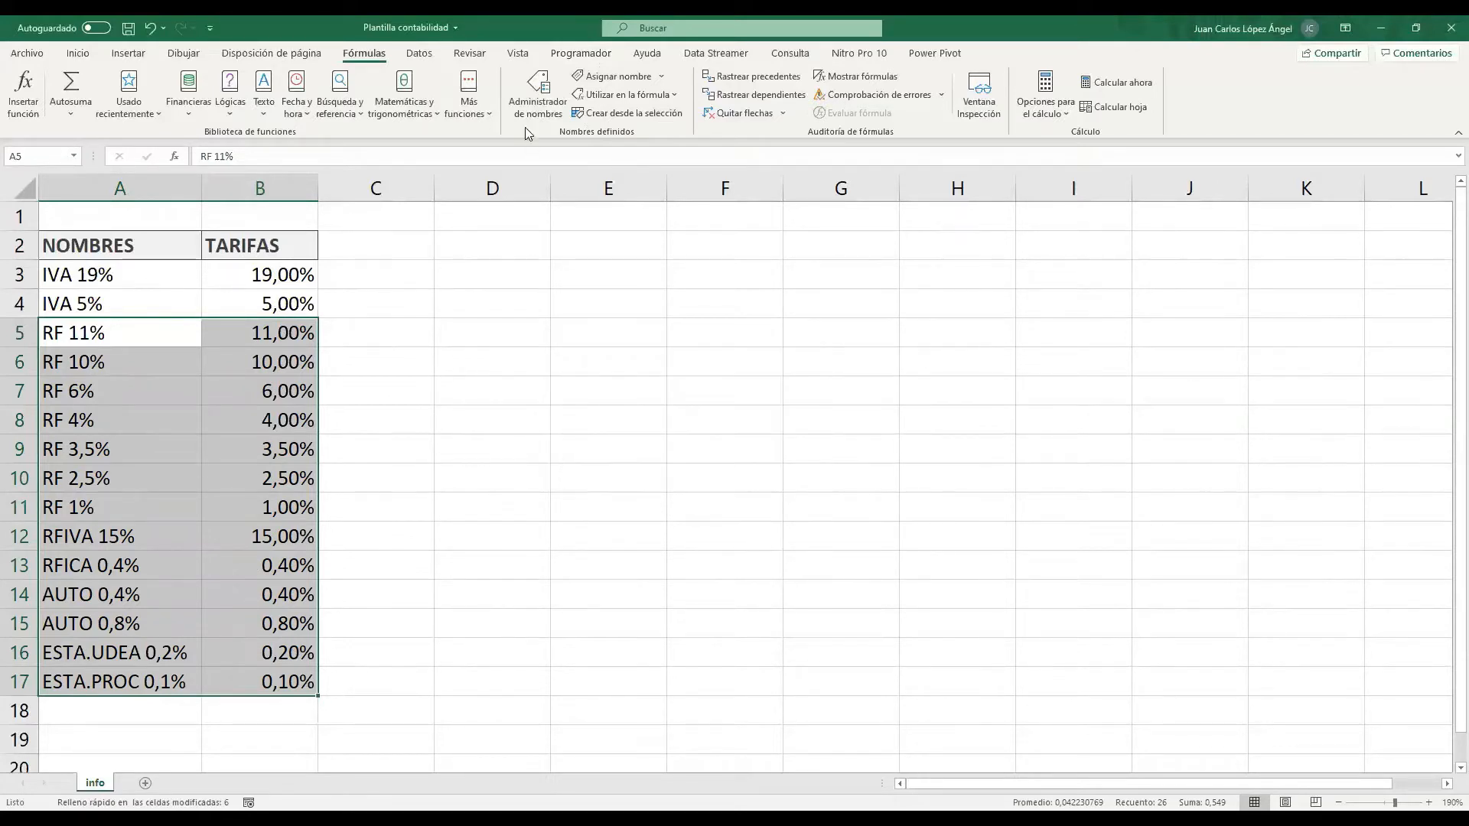
pyautogui.click(536, 100)
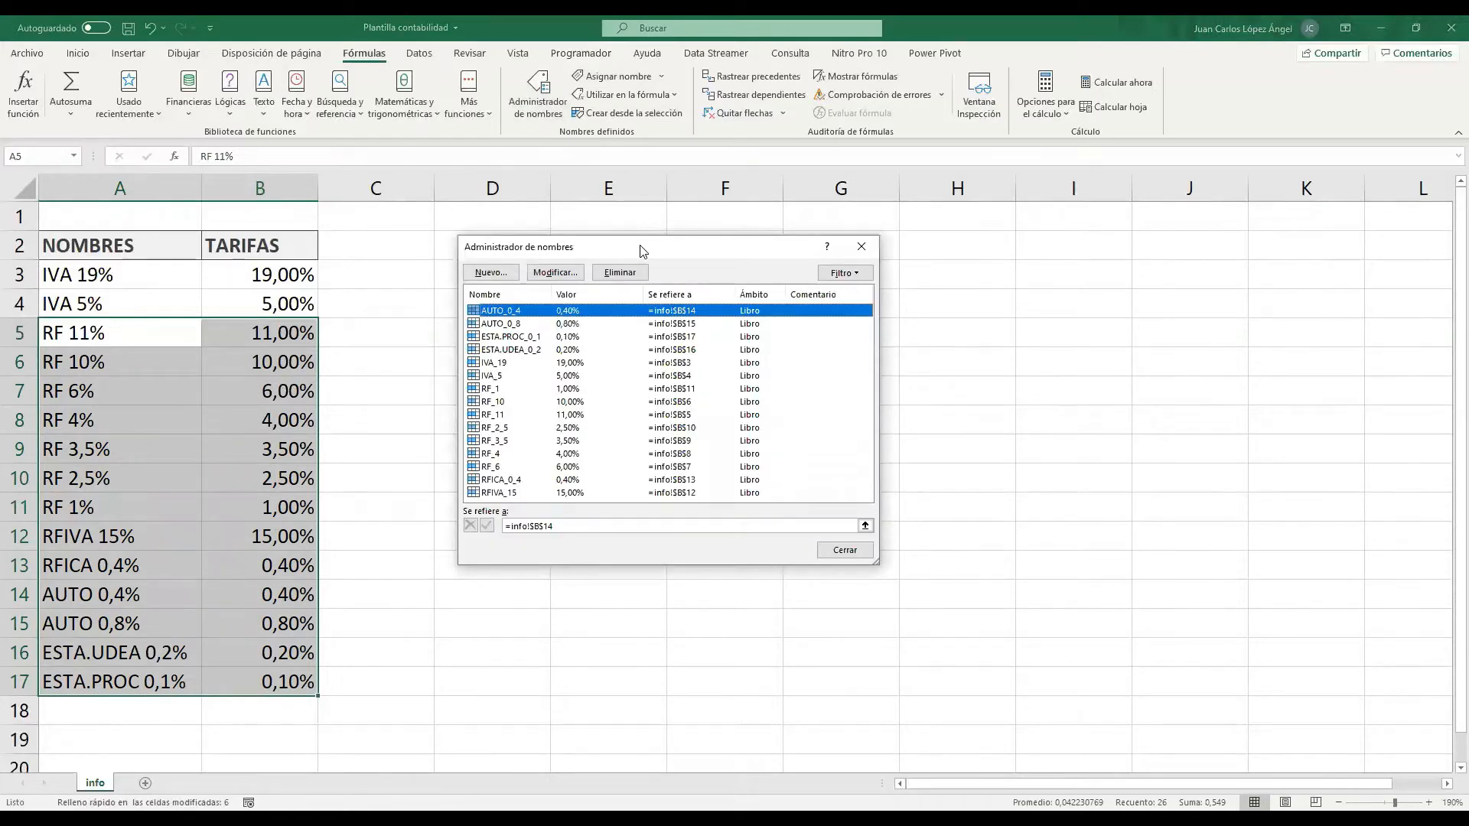
# - Close the Name Manager and check the defined name assigned to each rate from B5 to B17
pyautogui.moveTo(641, 251); pyautogui.dragTo(717, 245)
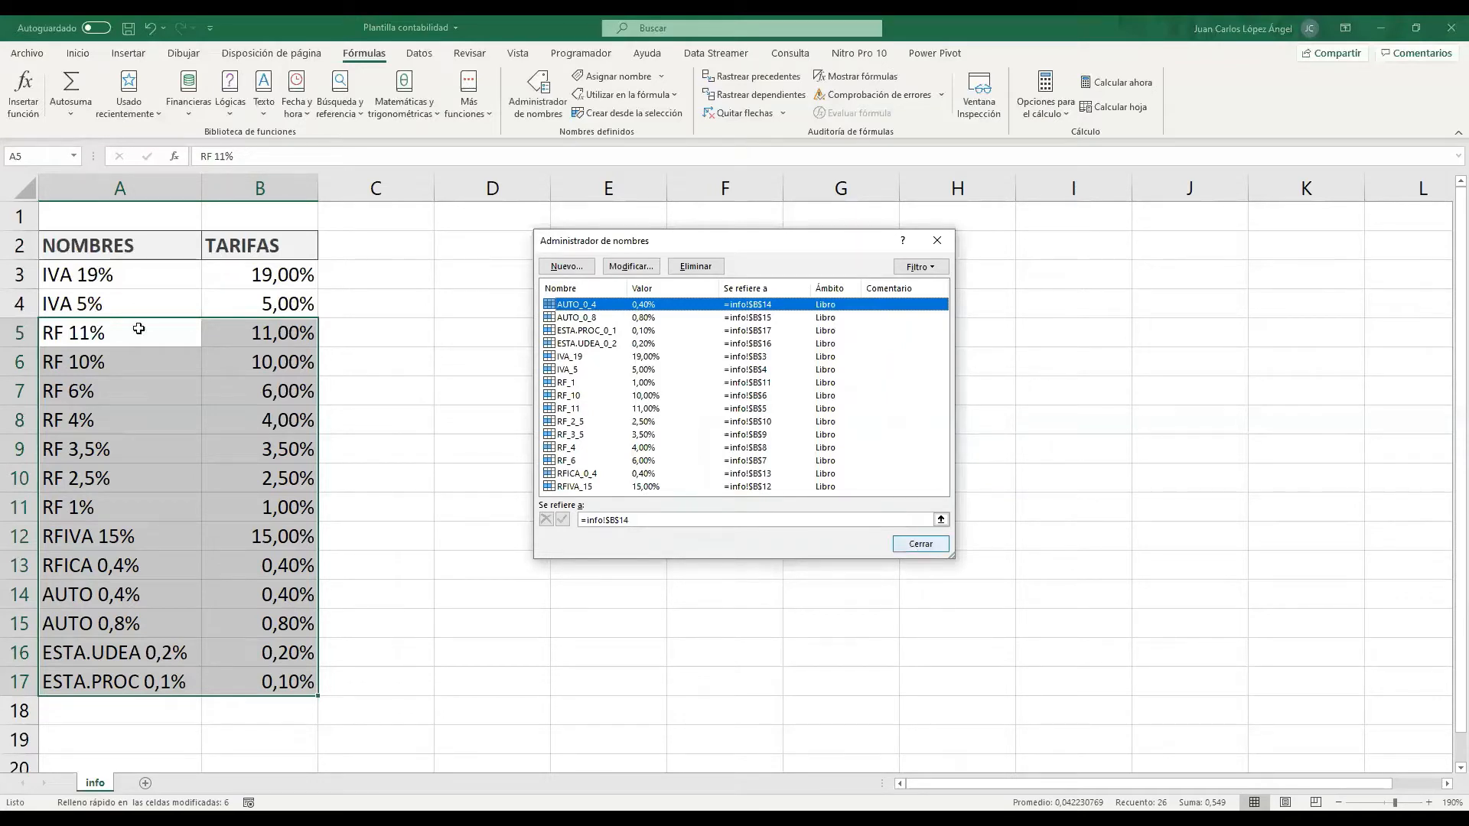
pyautogui.press('Escape')
pyautogui.click(225, 325)
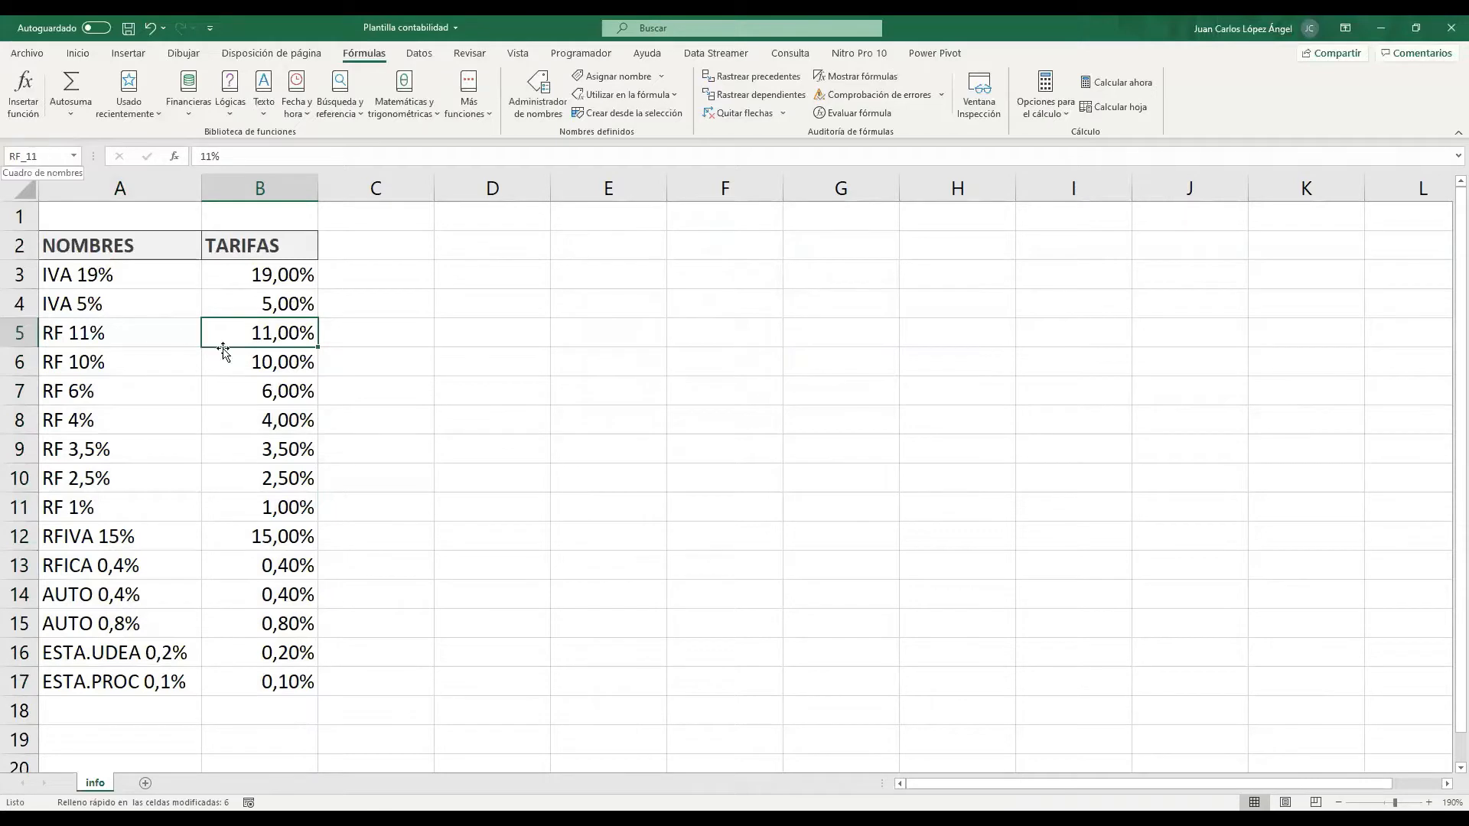
pyautogui.click(235, 371)
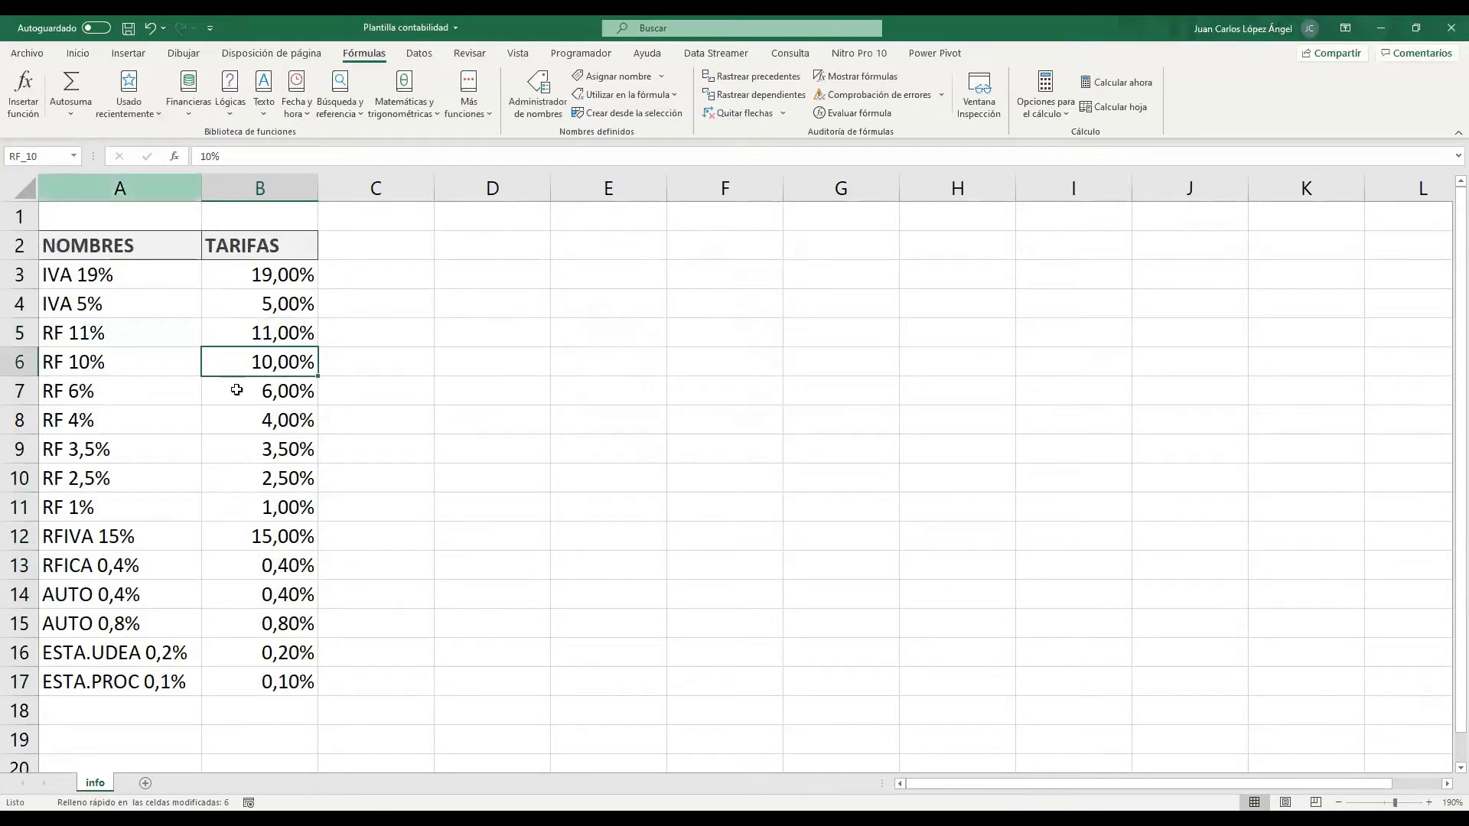
pyautogui.click(241, 390)
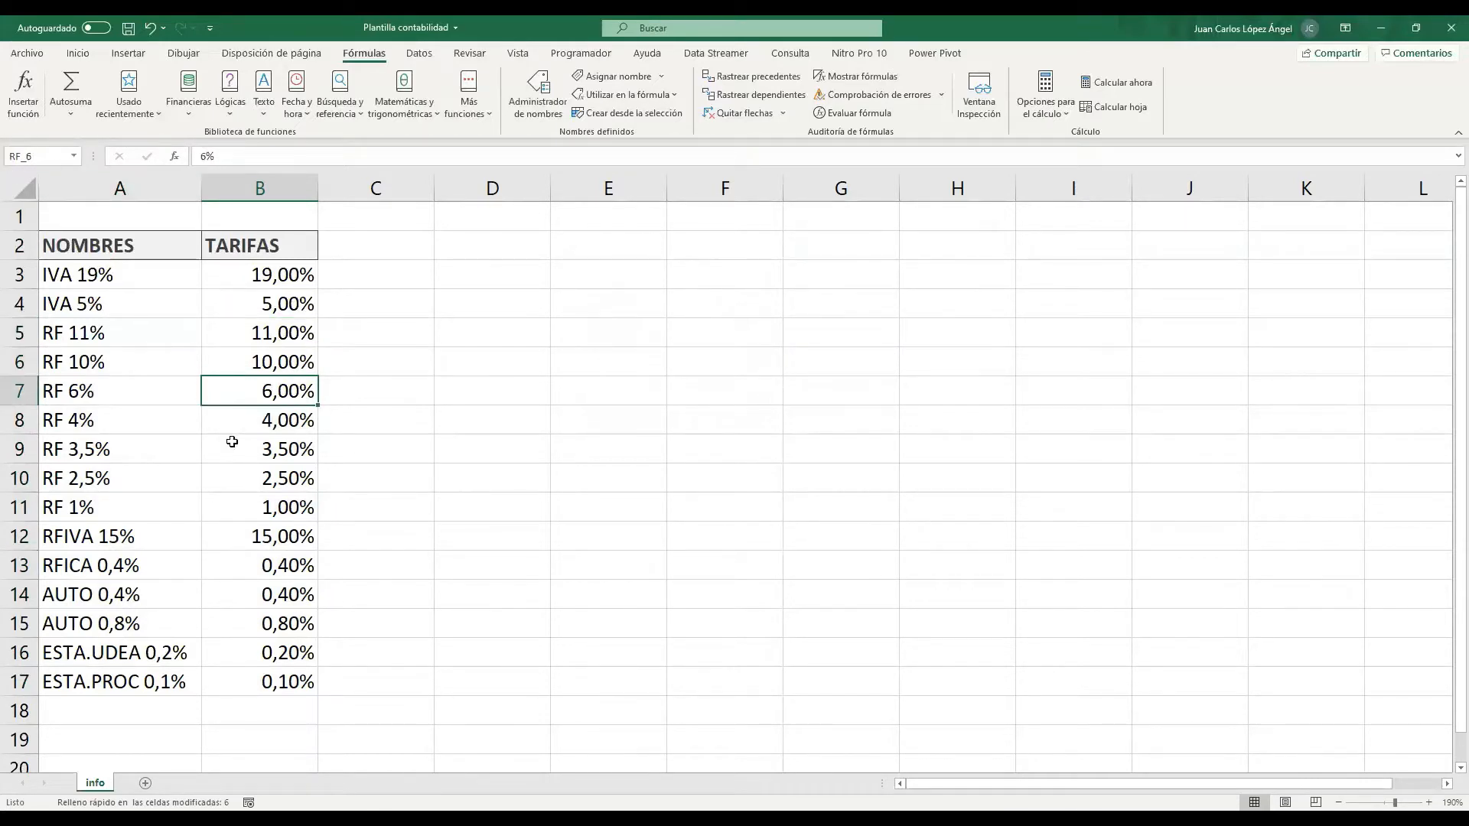
pyautogui.click(258, 427)
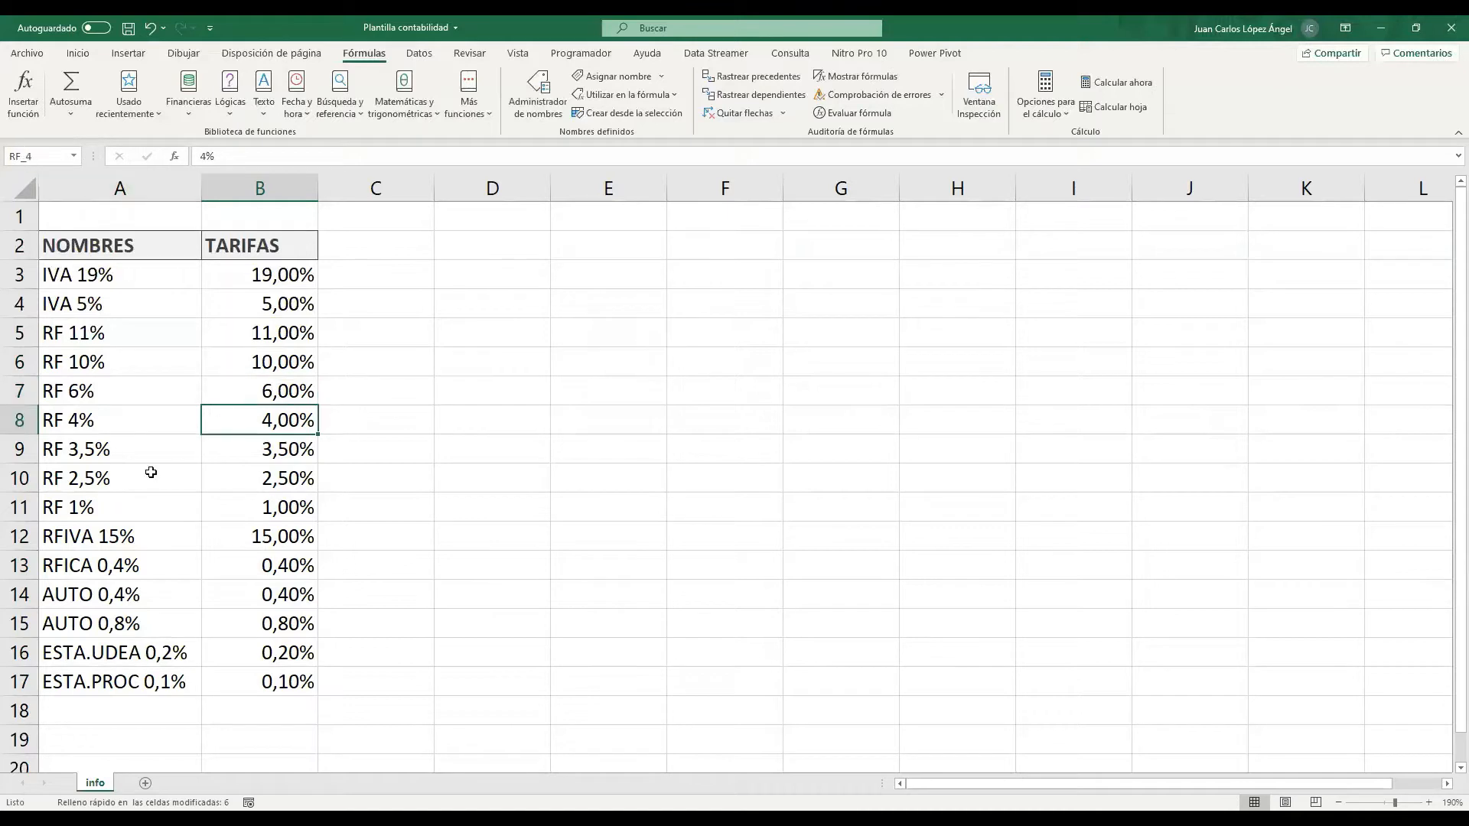
pyautogui.click(262, 455)
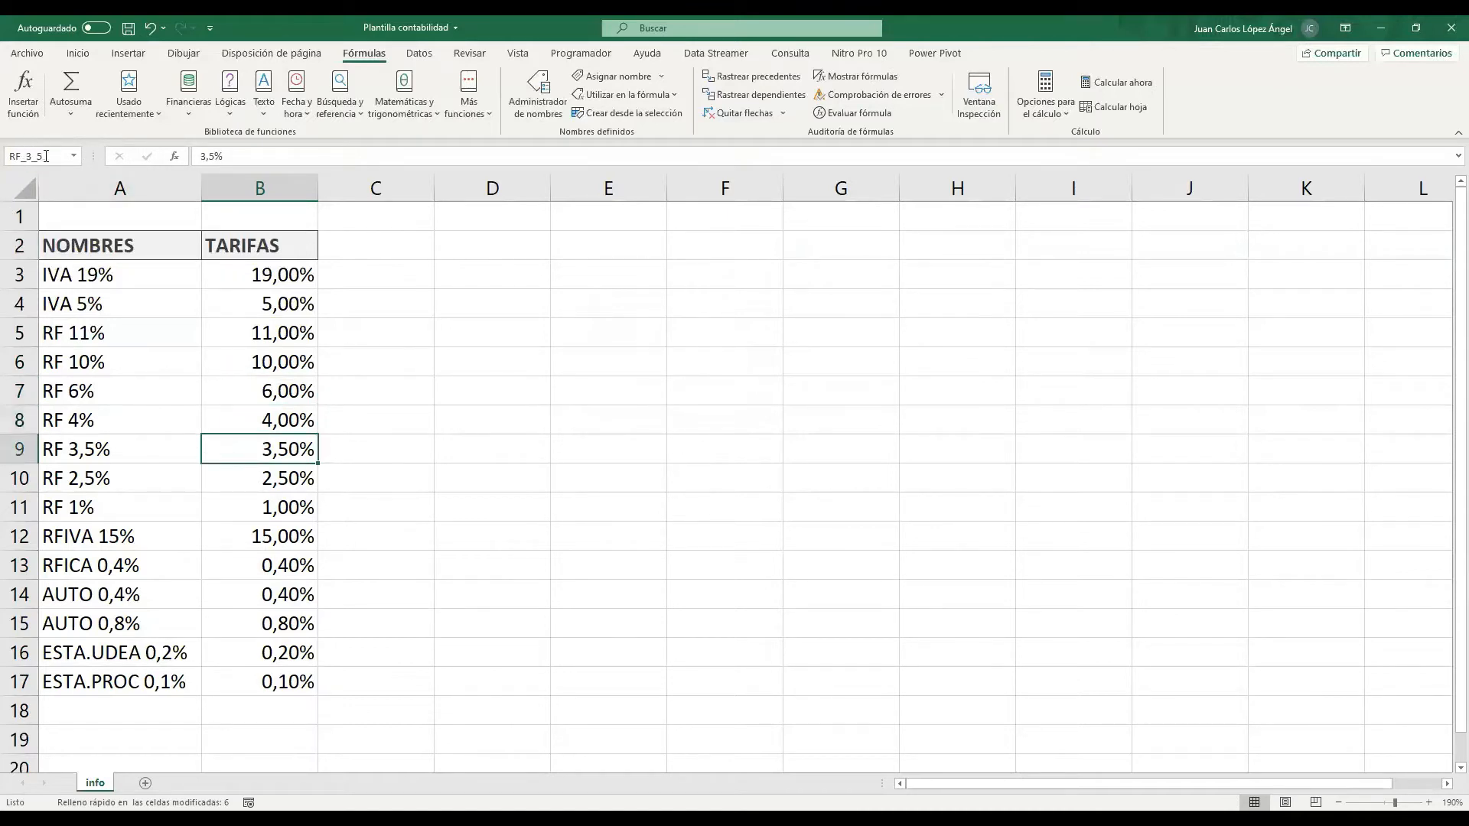
pyautogui.click(231, 478)
pyautogui.click(244, 511)
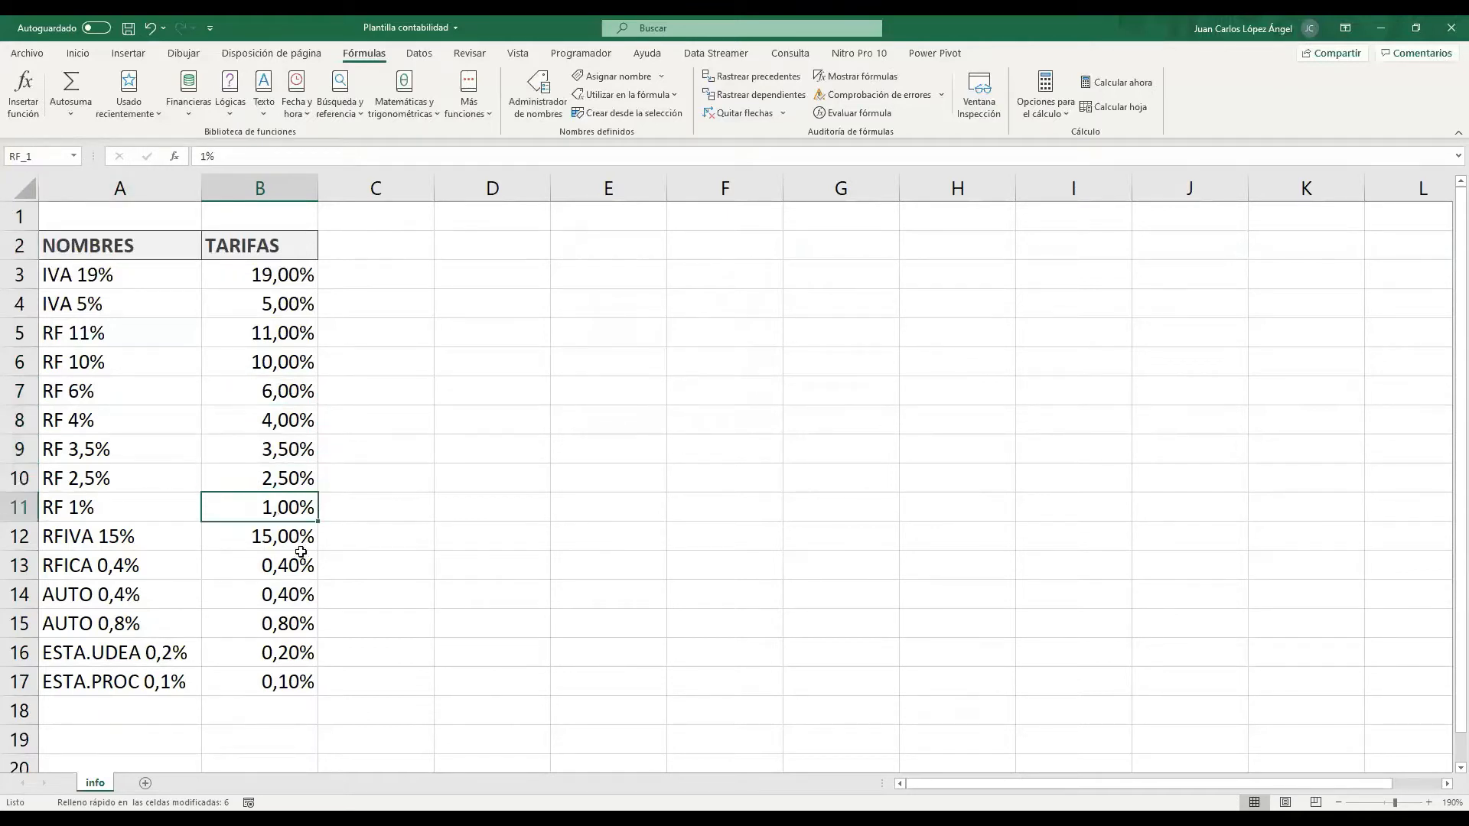
pyautogui.click(225, 535)
pyautogui.click(218, 573)
pyautogui.click(236, 590)
pyautogui.click(244, 622)
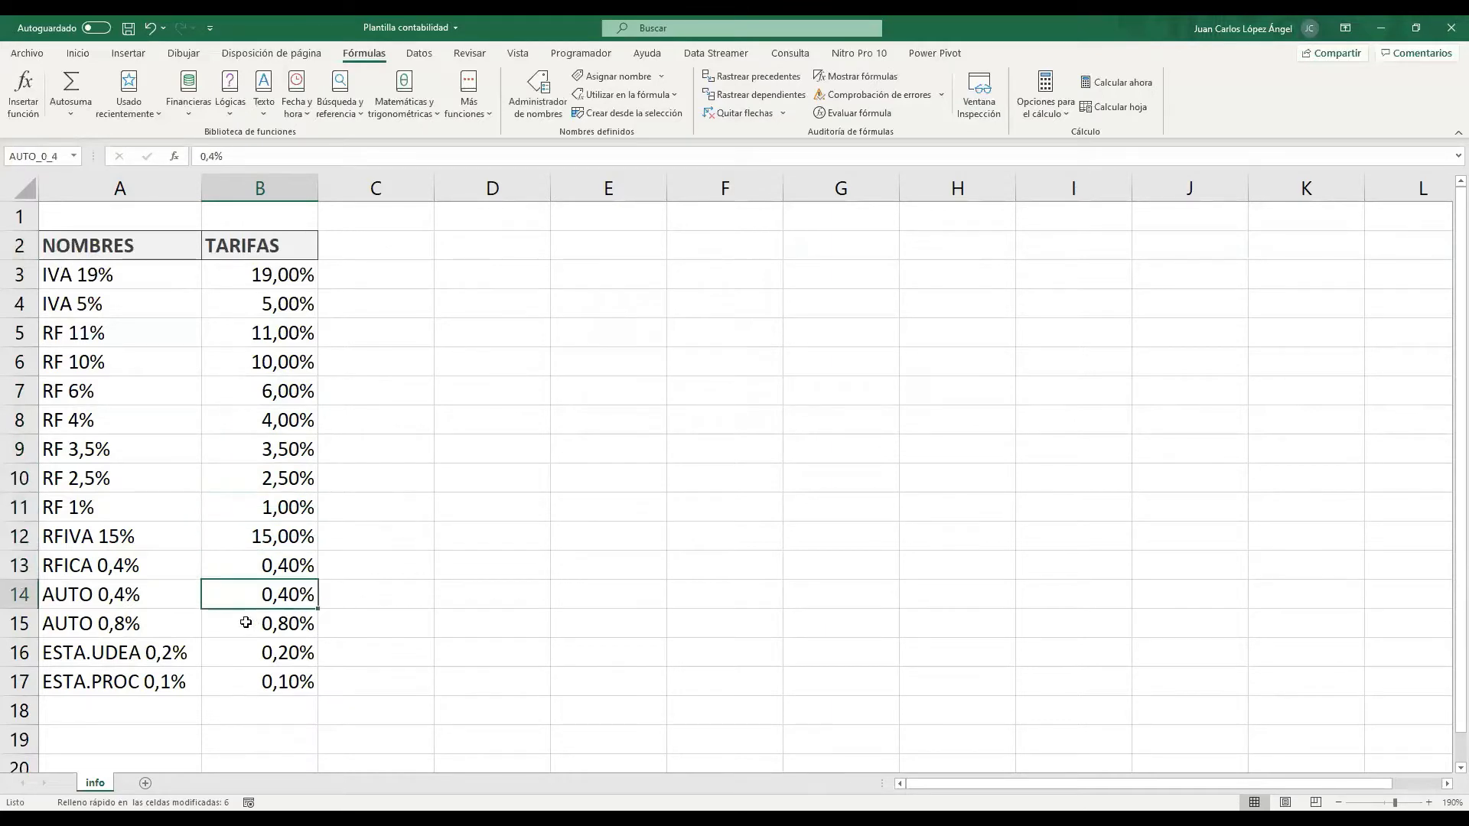
pyautogui.click(263, 653)
pyautogui.click(259, 690)
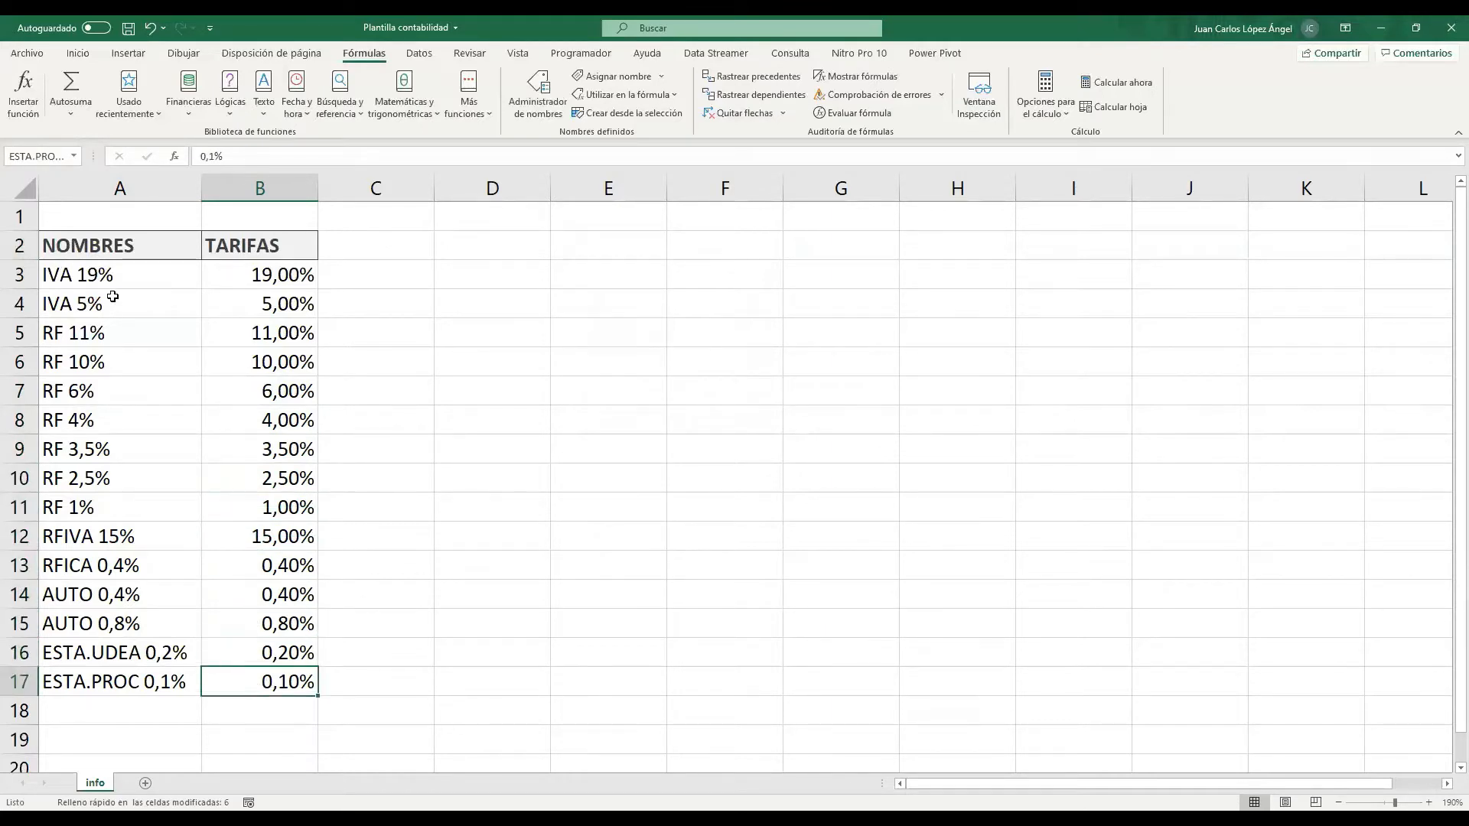
# - Compare the labels in A3:A17 with the Name Manager list and recheck the names assigned to B3, B4 and B5
pyautogui.moveTo(111, 280); pyautogui.dragTo(93, 680)
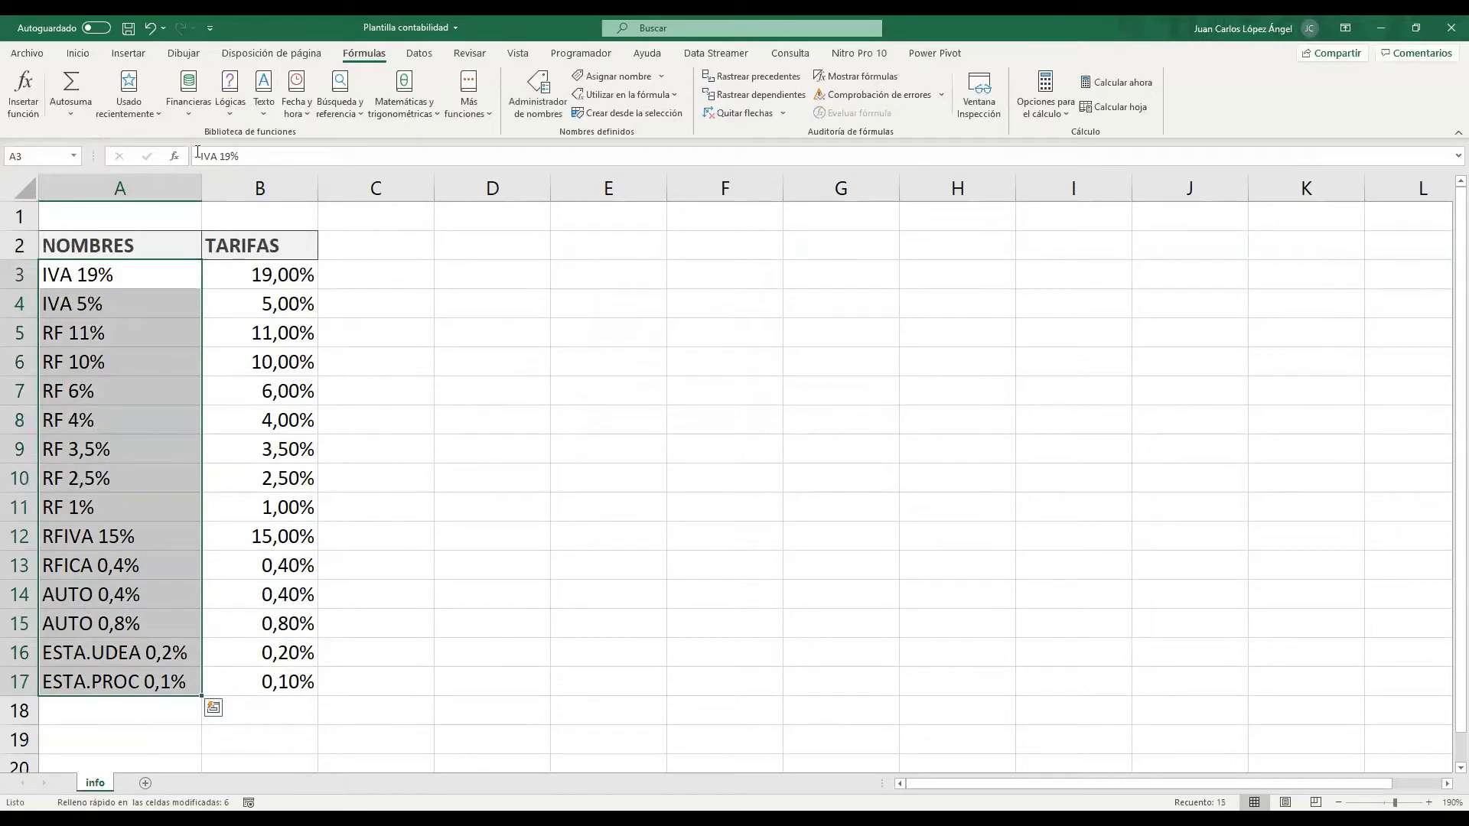
pyautogui.click(351, 363)
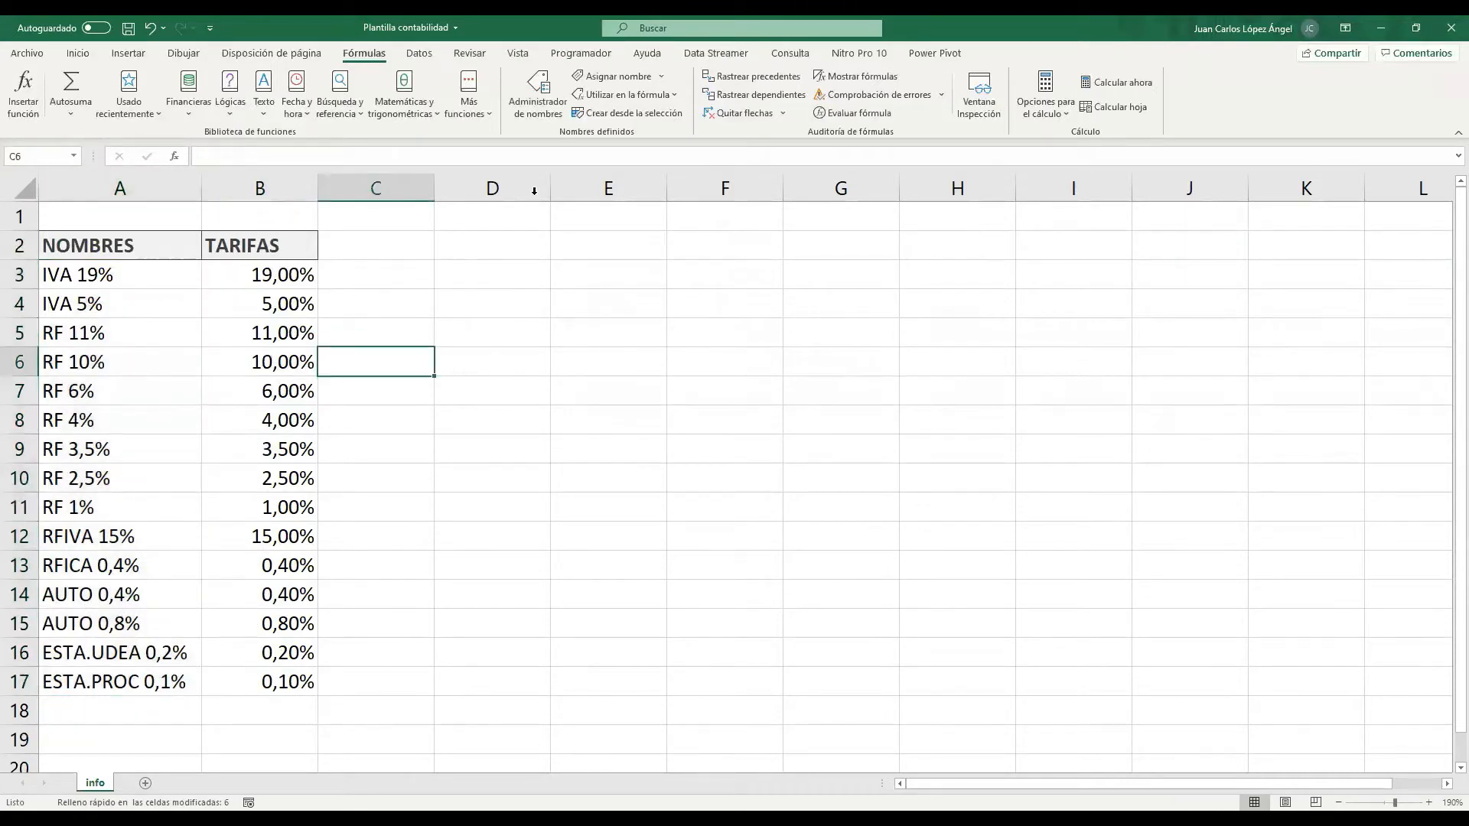
pyautogui.click(547, 92)
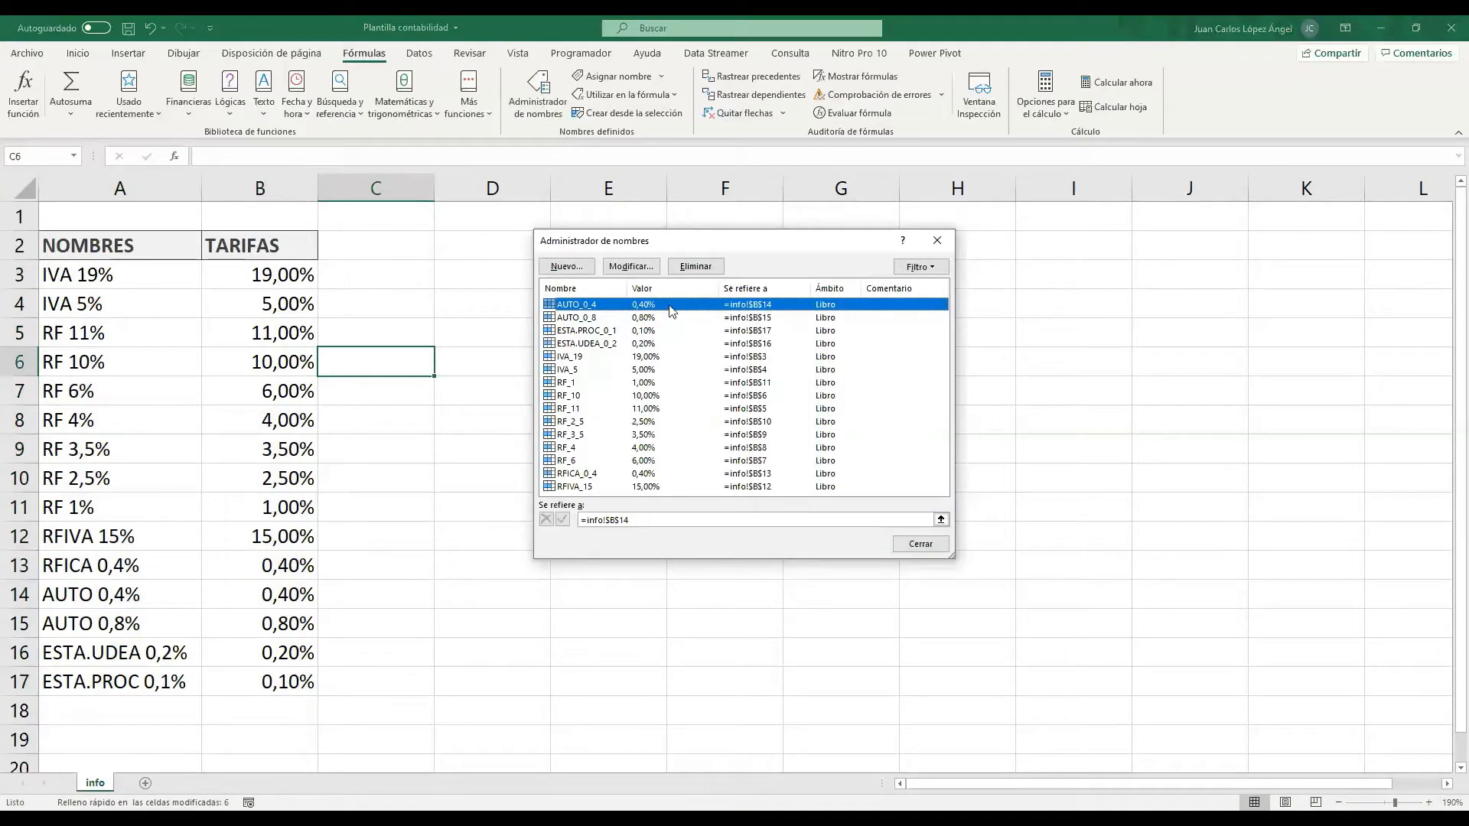
pyautogui.click(584, 345)
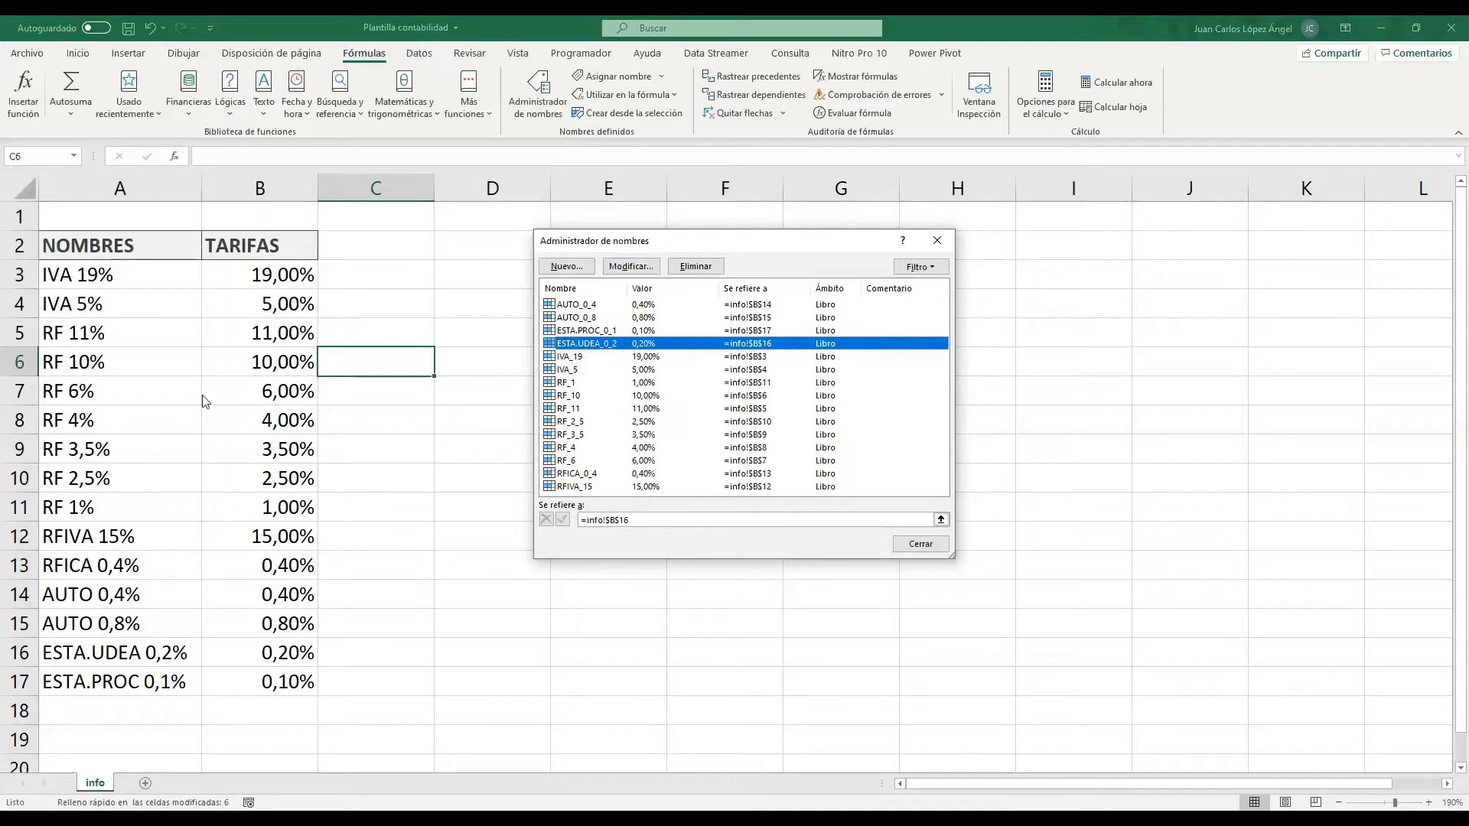
pyautogui.click(917, 551)
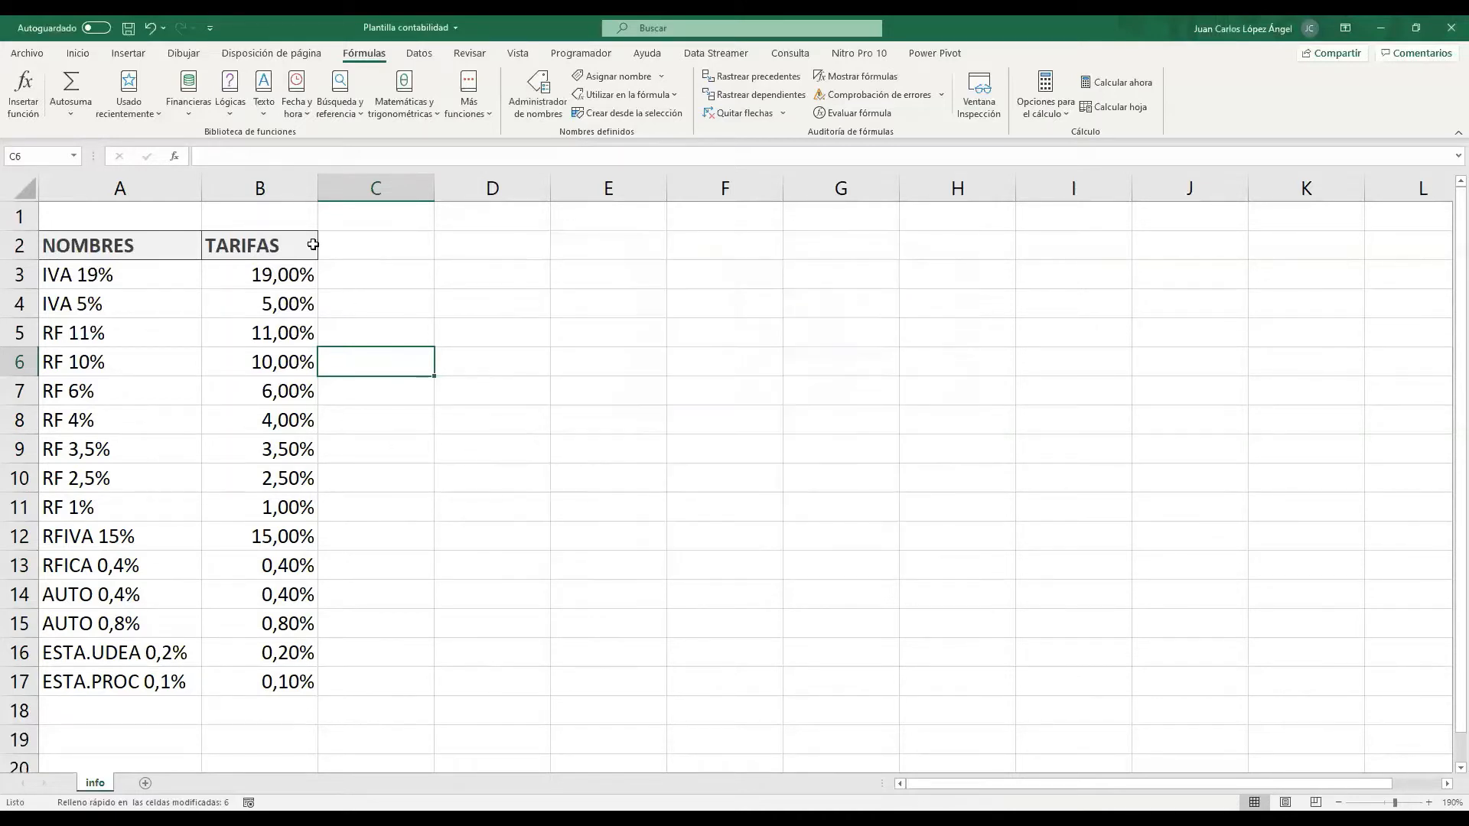
pyautogui.click(273, 275)
pyautogui.click(268, 304)
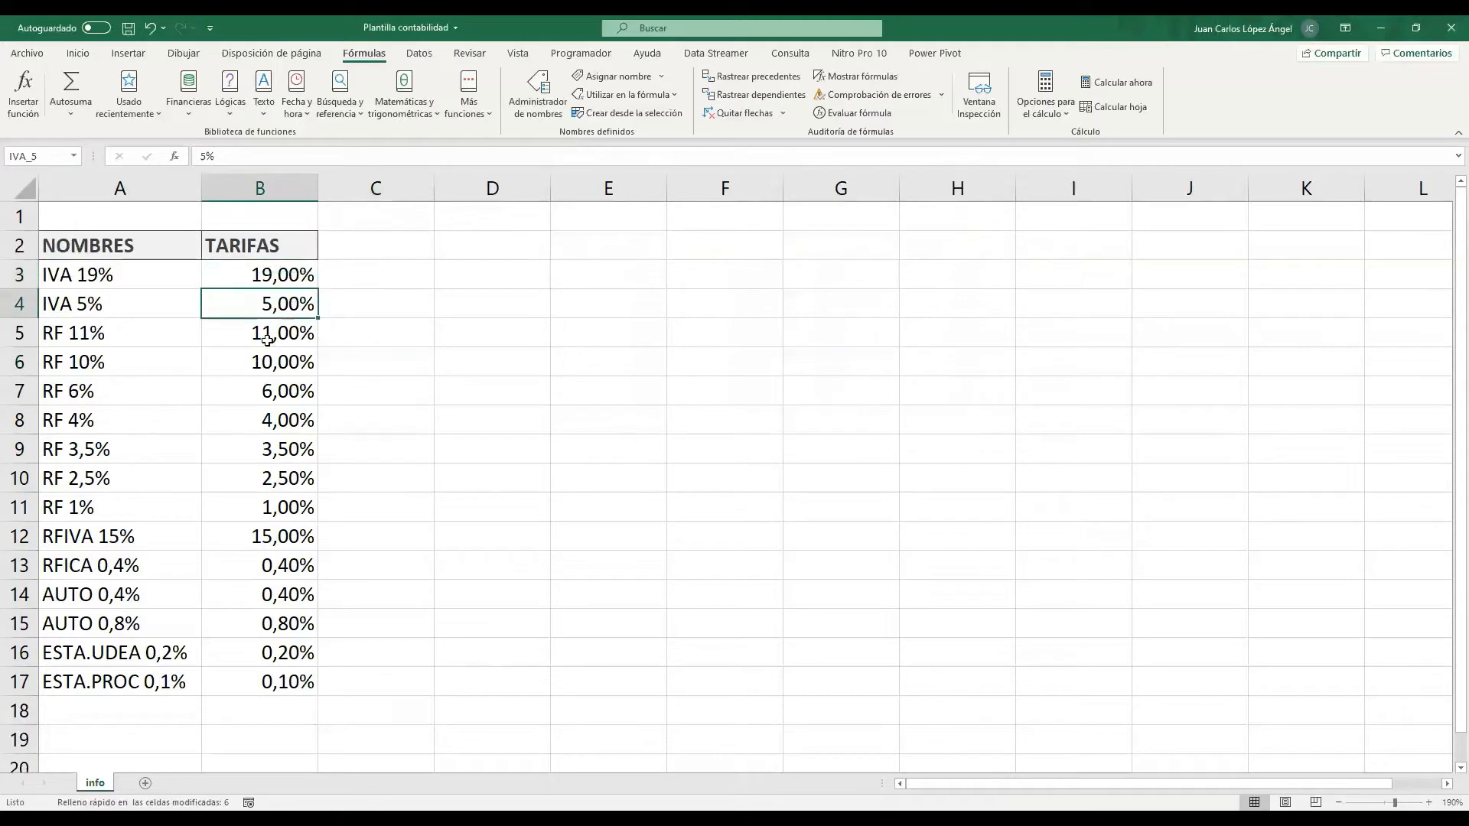
pyautogui.click(265, 333)
pyautogui.click(264, 275)
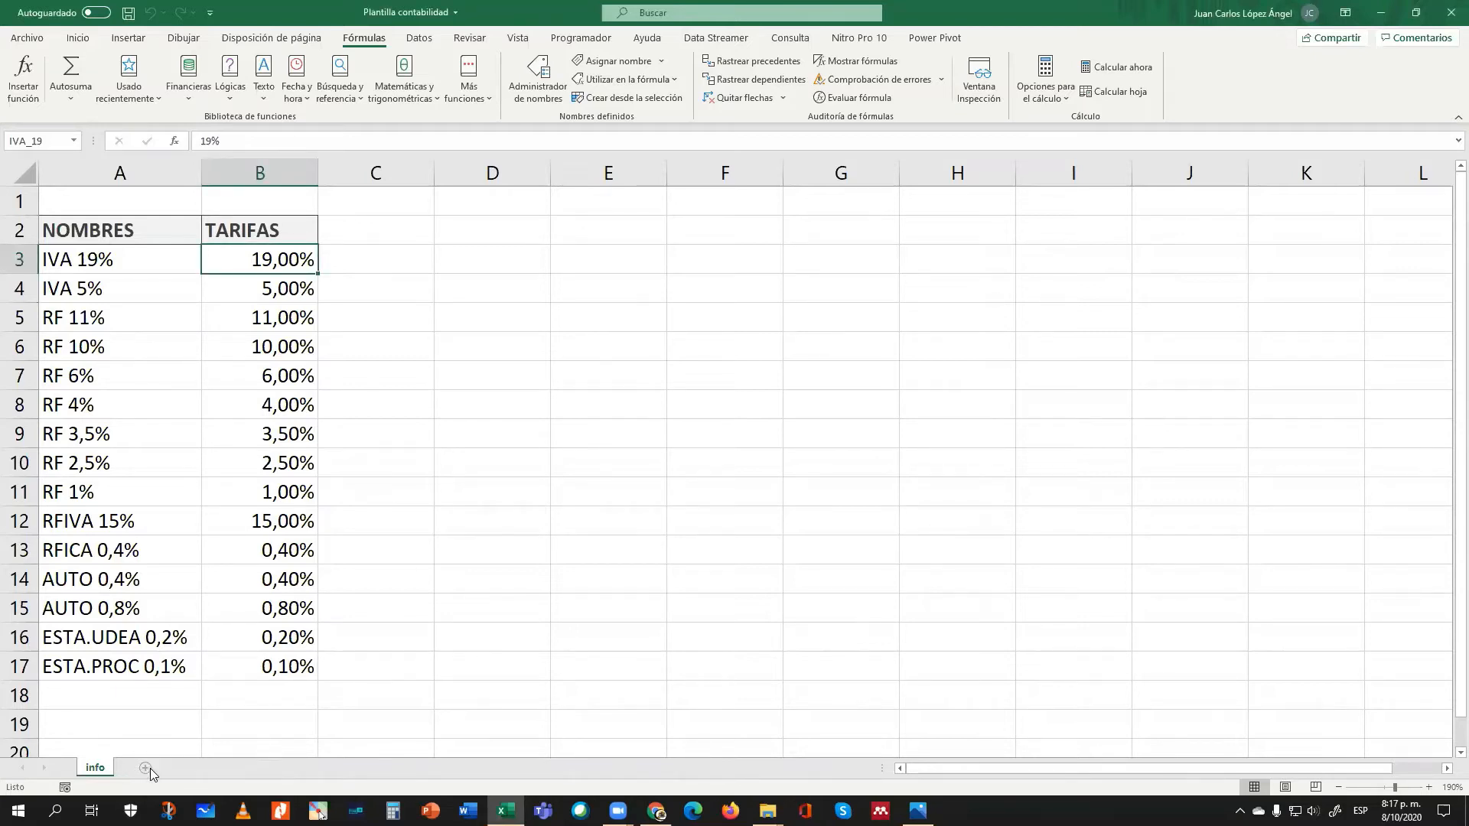
# - Add a new worksheet after the info sheet and name it "registros"
pyautogui.click(146, 768)
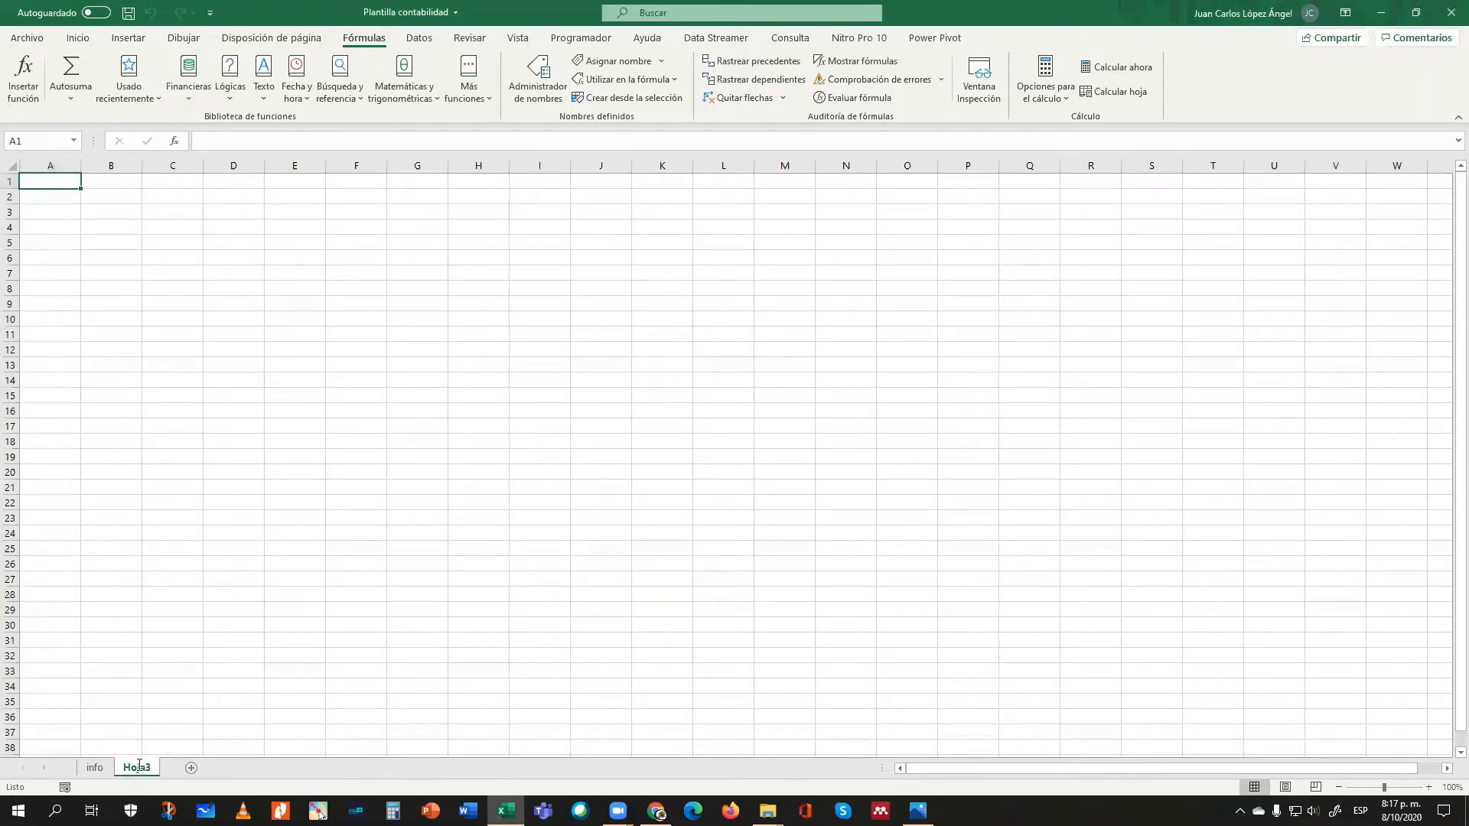
pyautogui.doubleClick(139, 767)
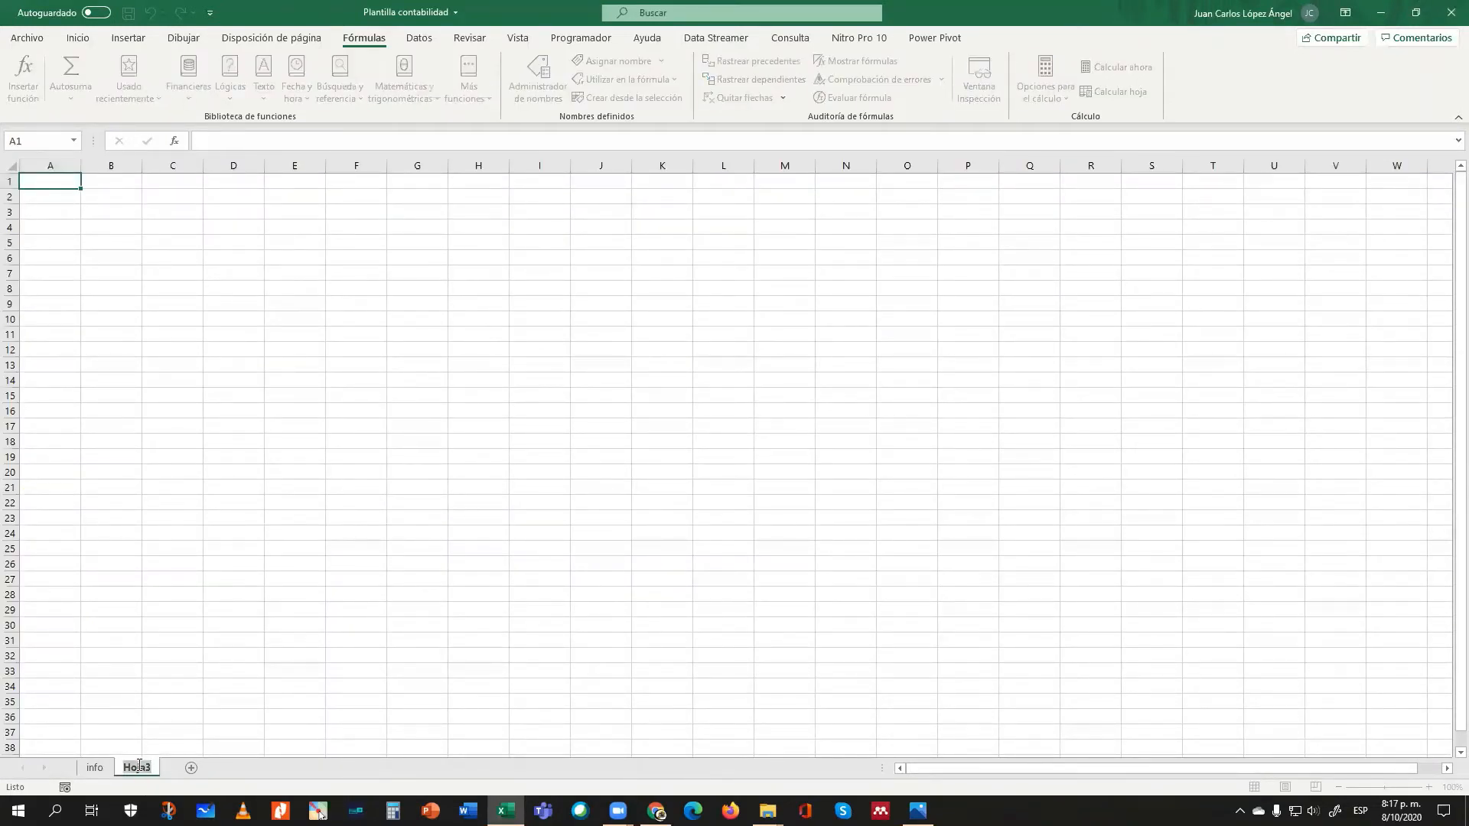
pyautogui.write('registros')
pyautogui.press('Return')
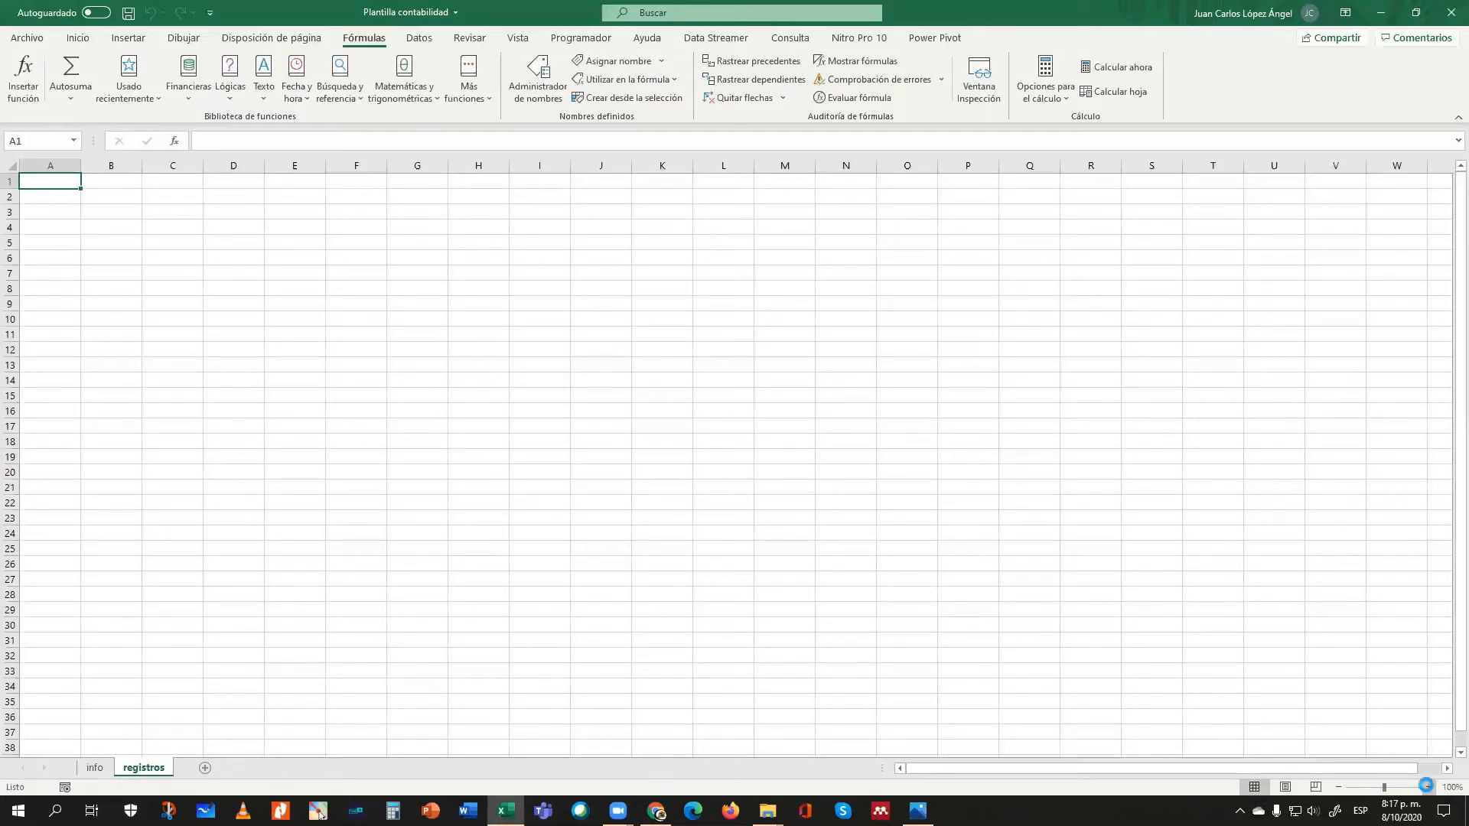
# - Enter the title "REGISTROS" in cell A1 of the registros sheet
pyautogui.click(1428, 787)
pyautogui.click(1429, 788)
pyautogui.click(1429, 788)
pyautogui.click(1428, 787)
pyautogui.click(1429, 787)
pyautogui.click(1429, 788)
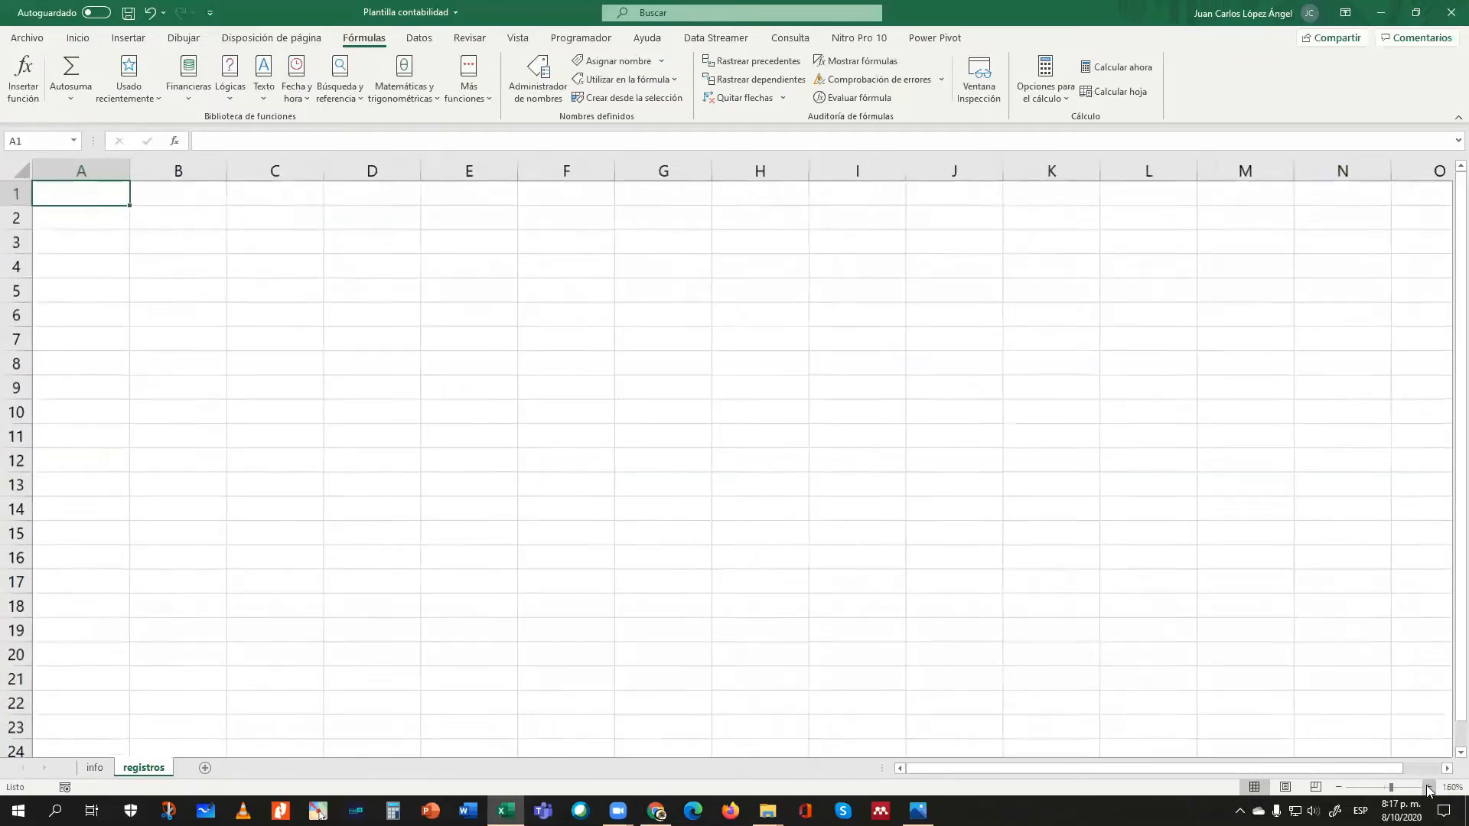
pyautogui.click(1429, 787)
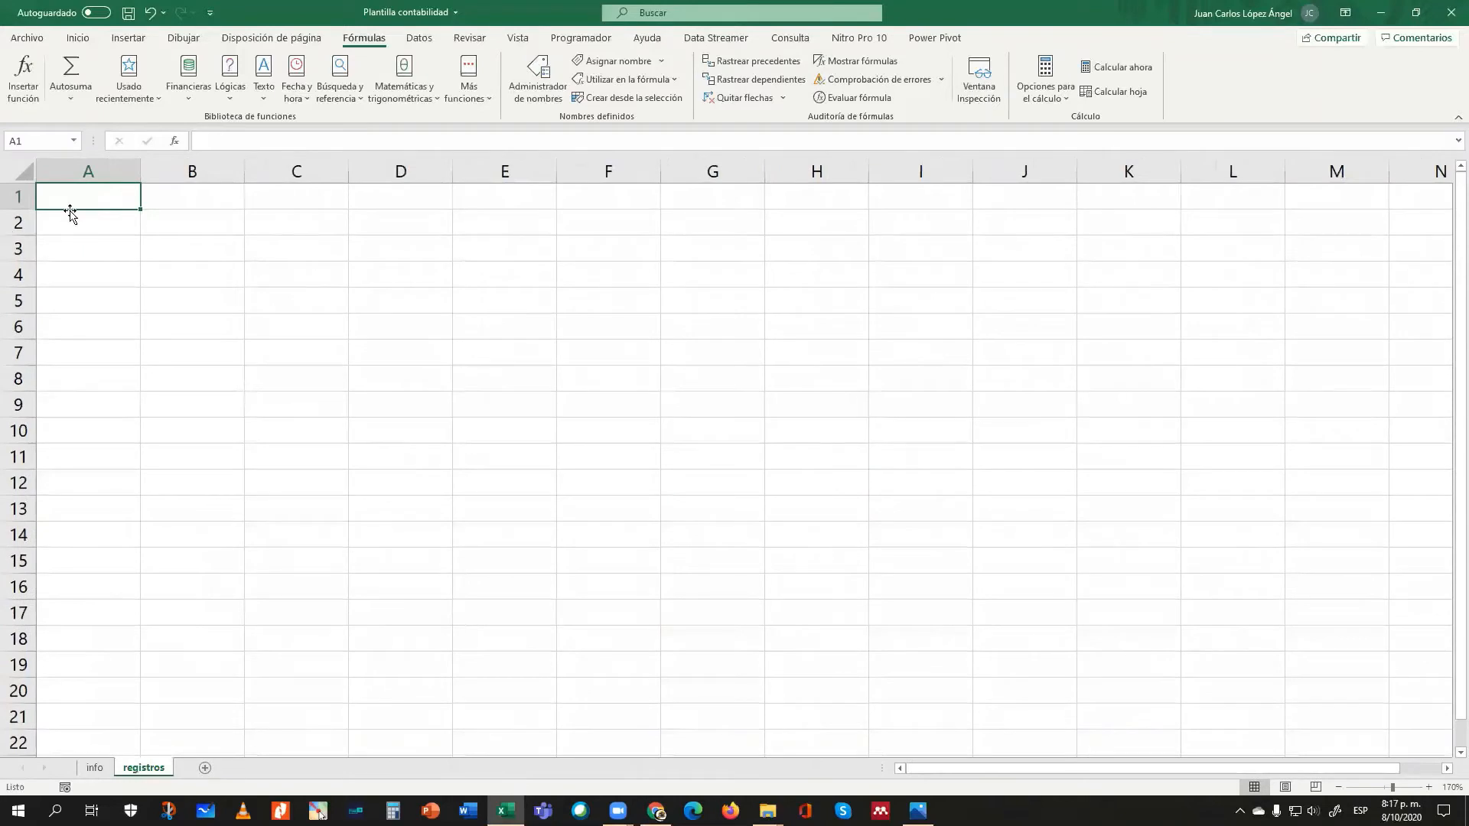
pyautogui.write('REGISTOS')
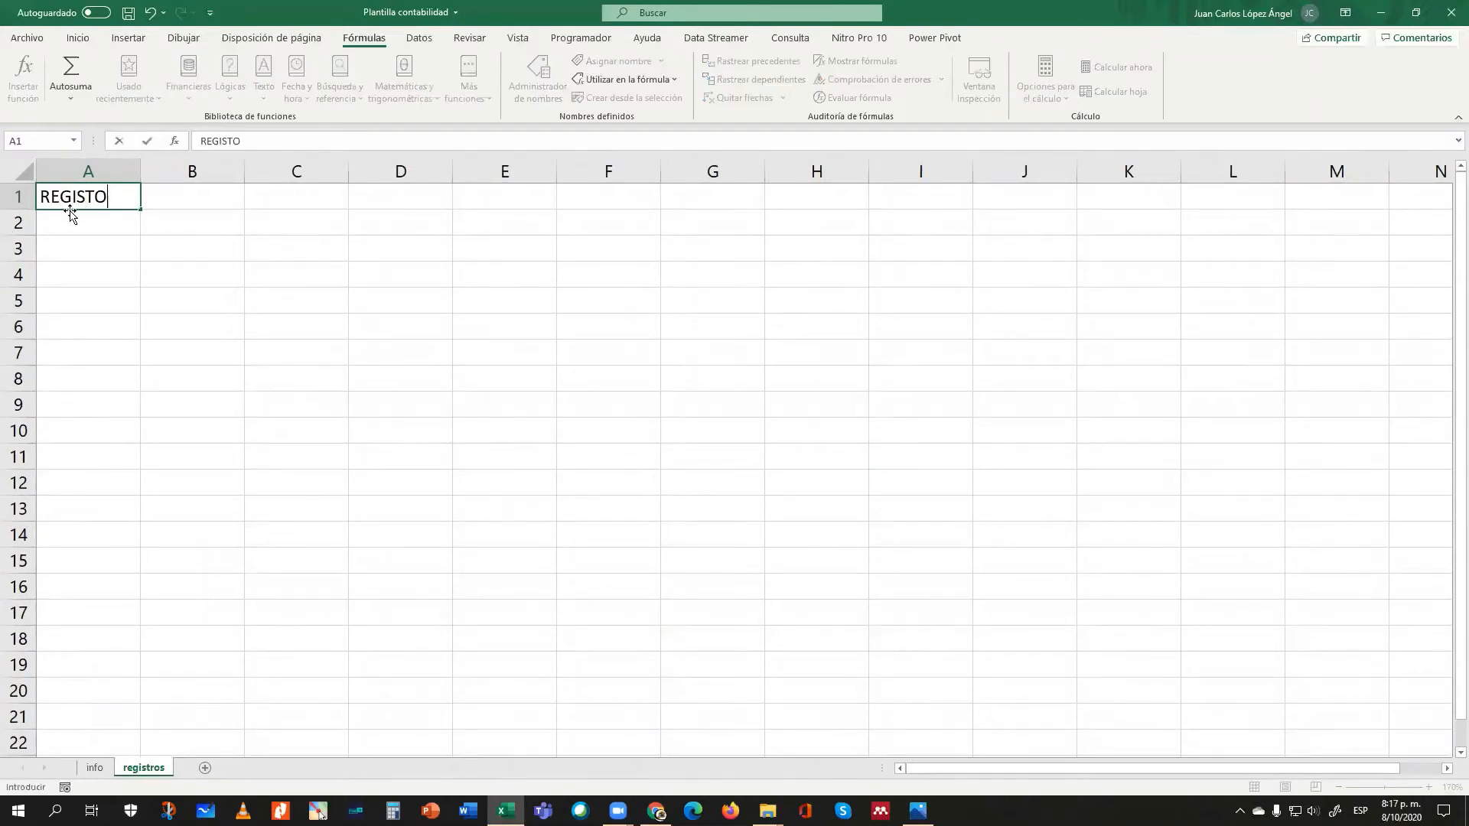
pyautogui.press('BackSpace')
pyautogui.press('BackSpace')
pyautogui.press('BackSpace')
pyautogui.write('TROS')
pyautogui.press('Return')
# - Enter "NOMBRE DE LA EMPRESA" in A2 and "FECHA" in A3 as the sheet's heading lines
pyautogui.write('NOM')
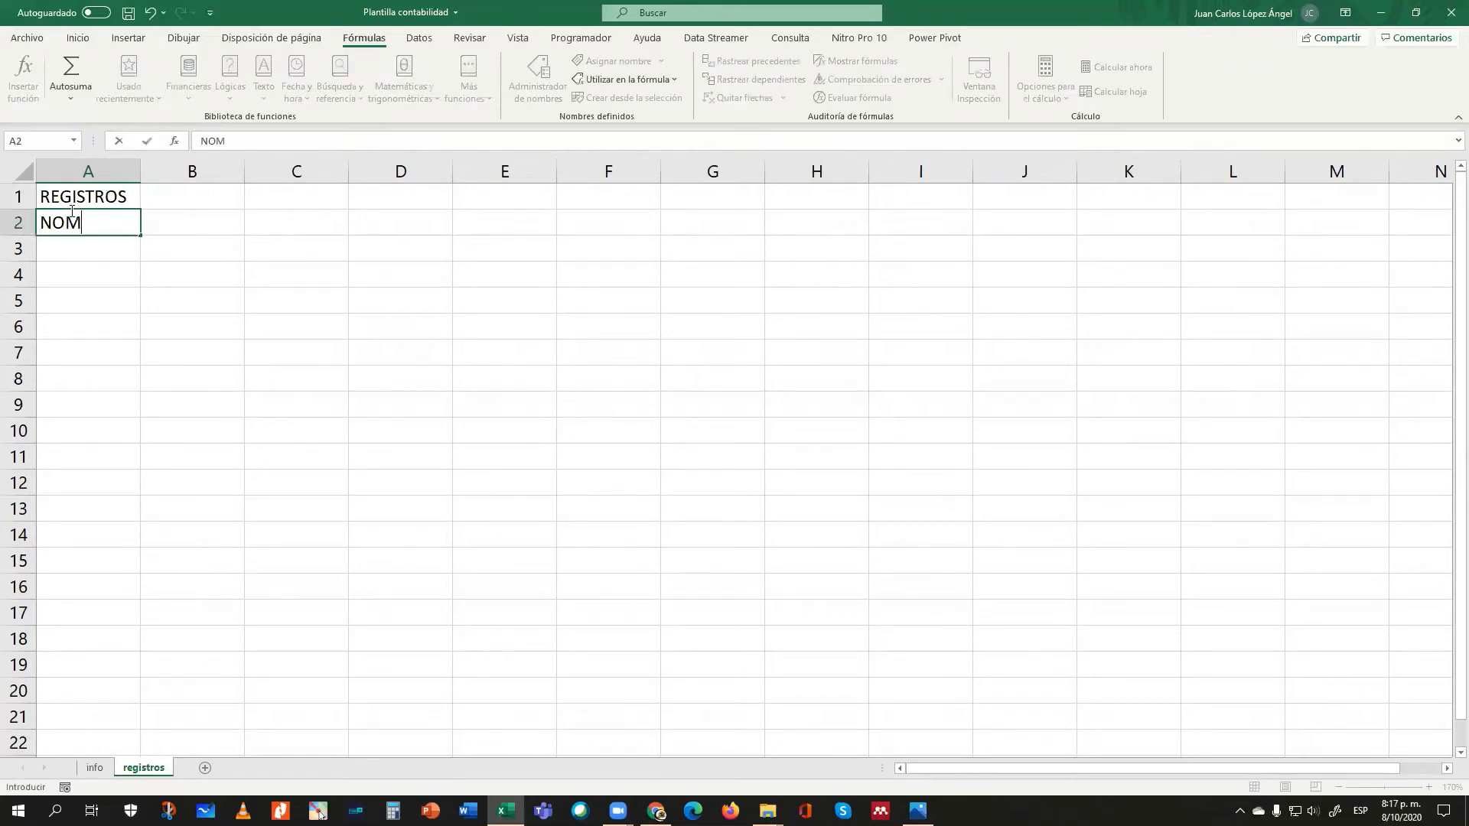
pyautogui.write('BRE DE LA EMPRESA')
pyautogui.press('Return')
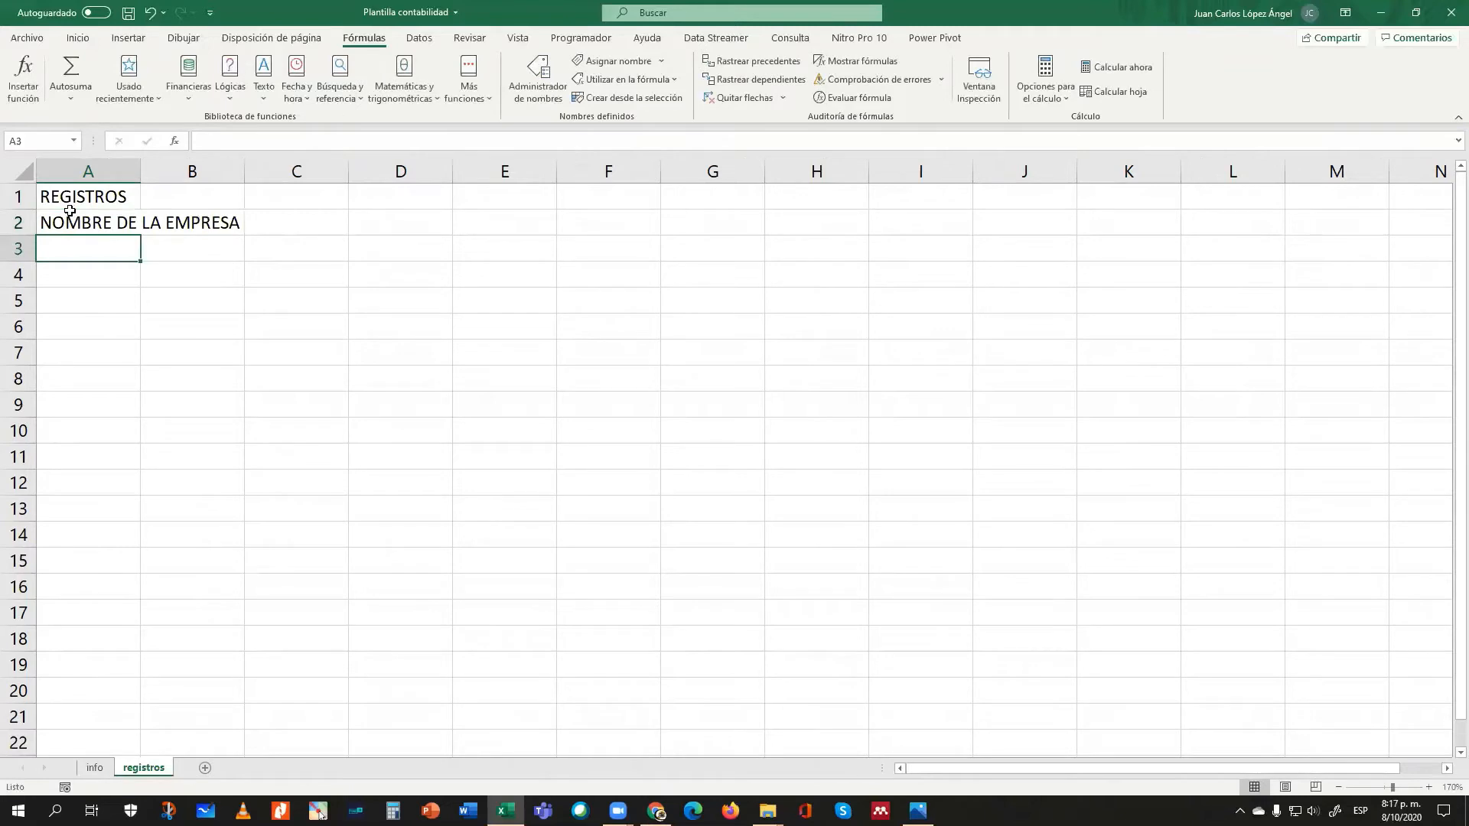
pyautogui.write('DFE')
pyautogui.press('BackSpace')
pyautogui.press('BackSpace')
pyautogui.press('BackSpace')
pyautogui.write('FEC')
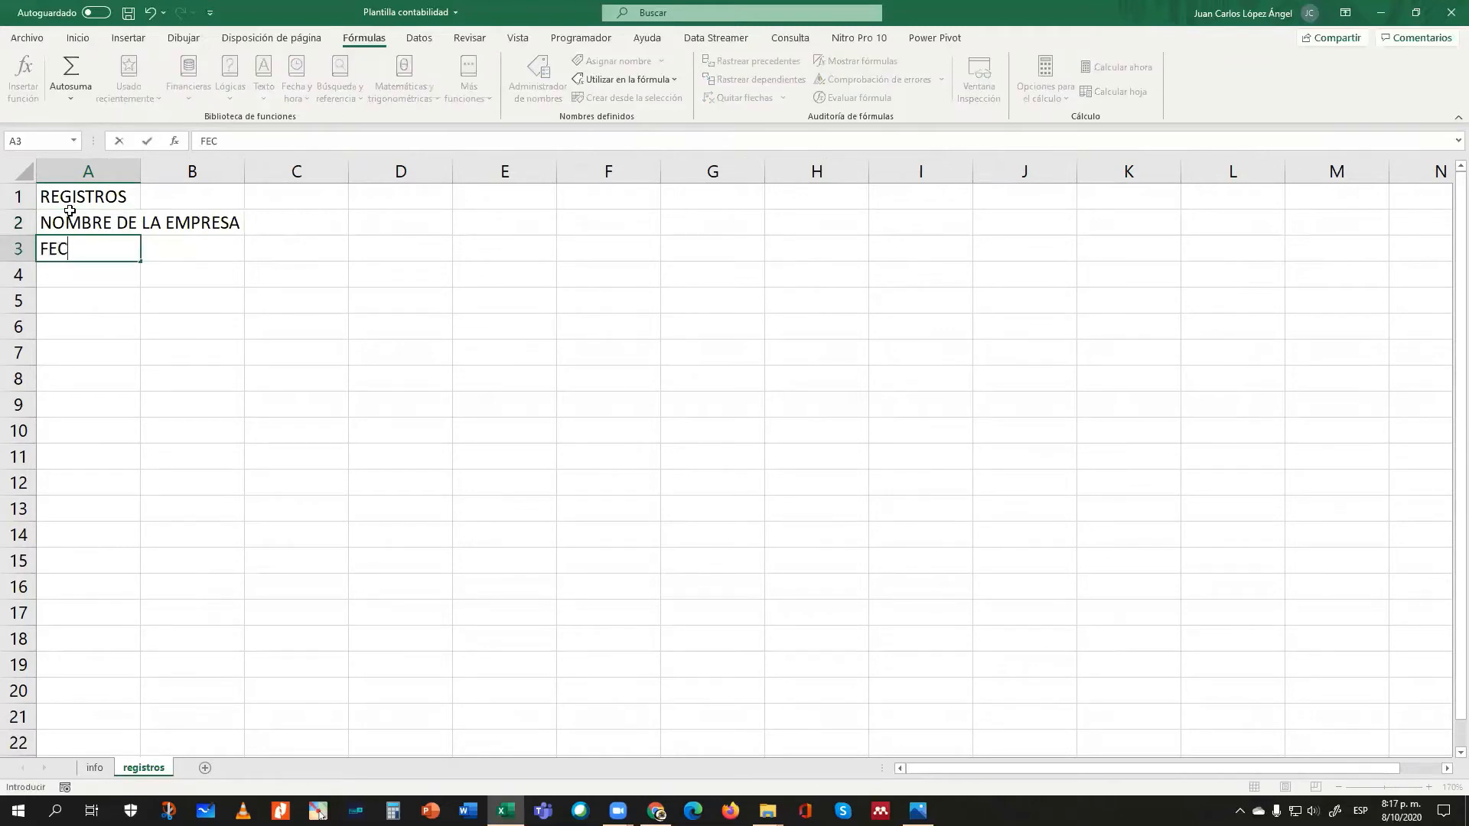
pyautogui.write('HA')
pyautogui.press('Return')
pyautogui.press('Return')
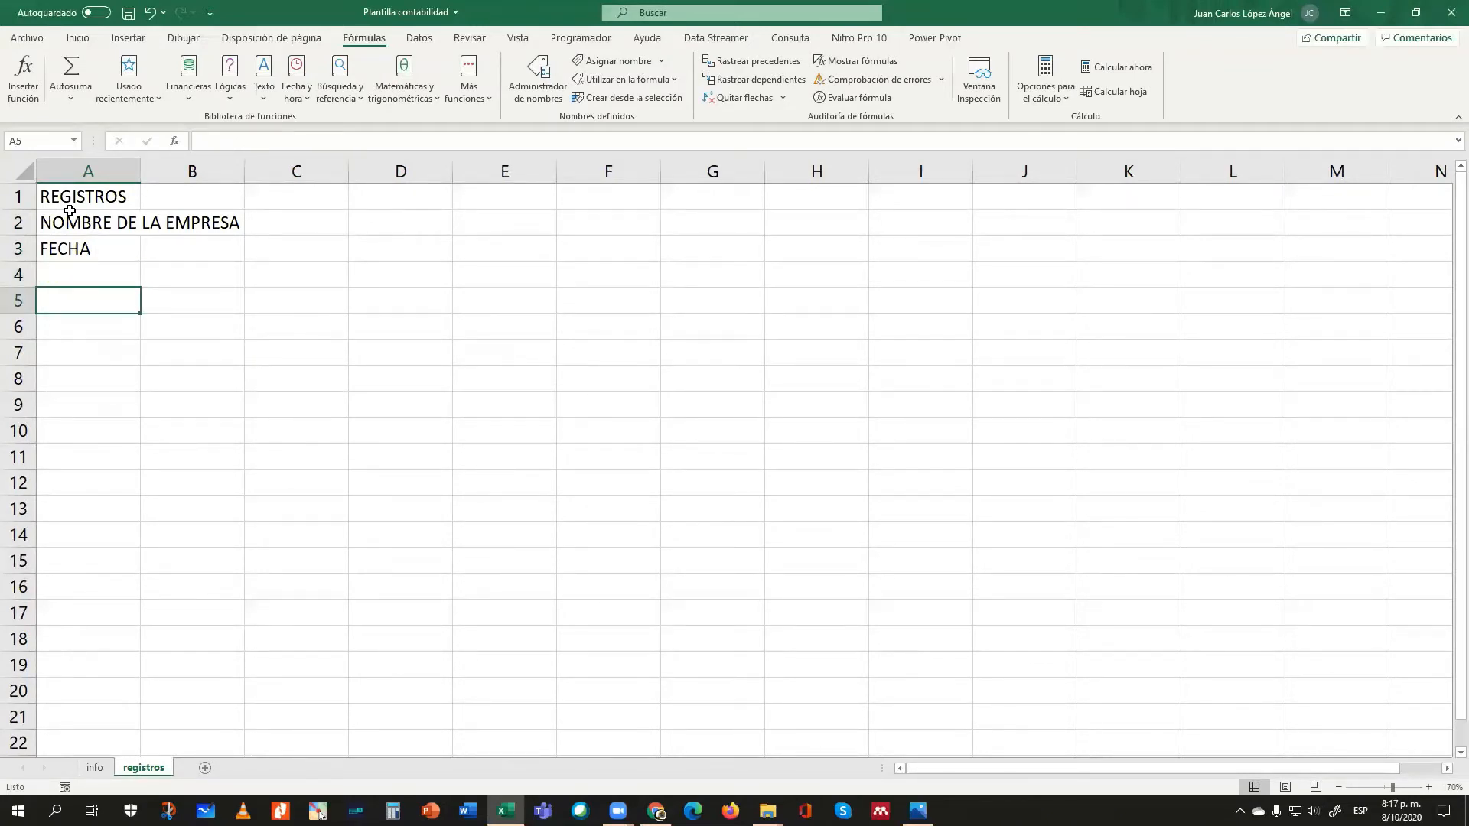
# - Enter the column header "# REGISTRO" in cell A5
pyautogui.write('#')
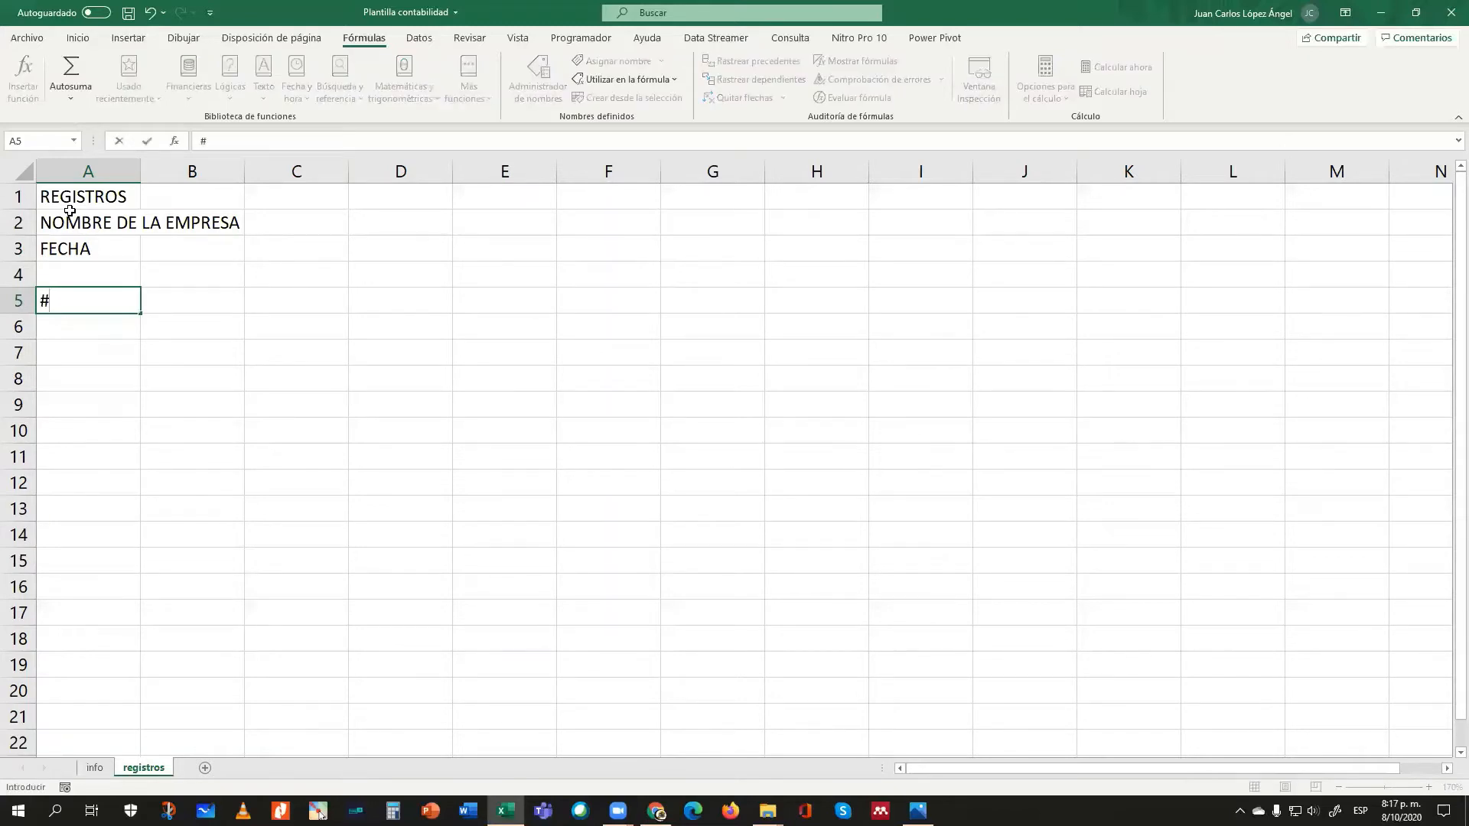
pyautogui.write(' REGISTRO')
pyautogui.press('Return')
pyautogui.press('Up')
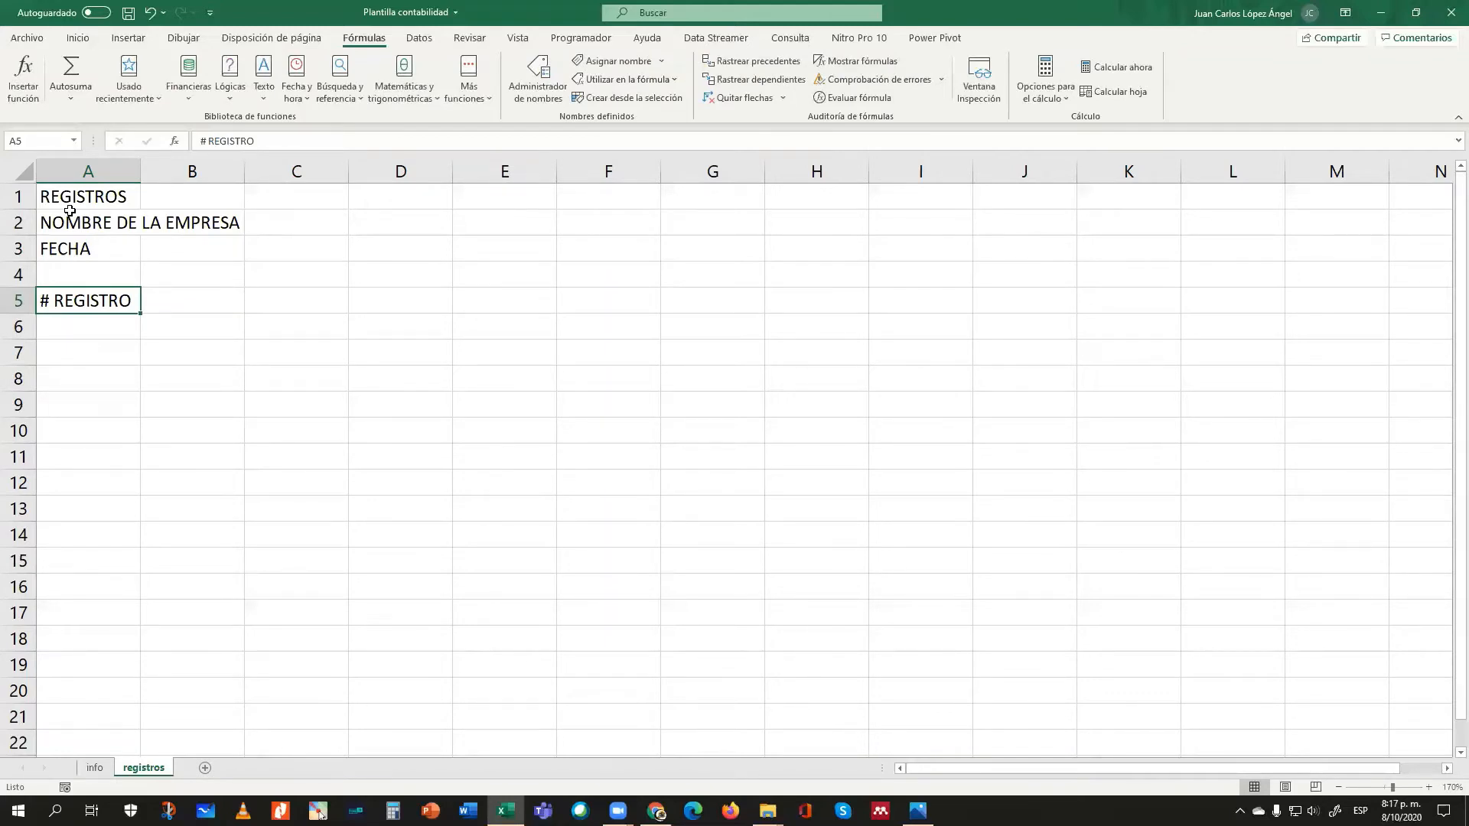
# - Enter the first two record numbers, 1 in A6 and 2 in A7
pyautogui.press('Down')
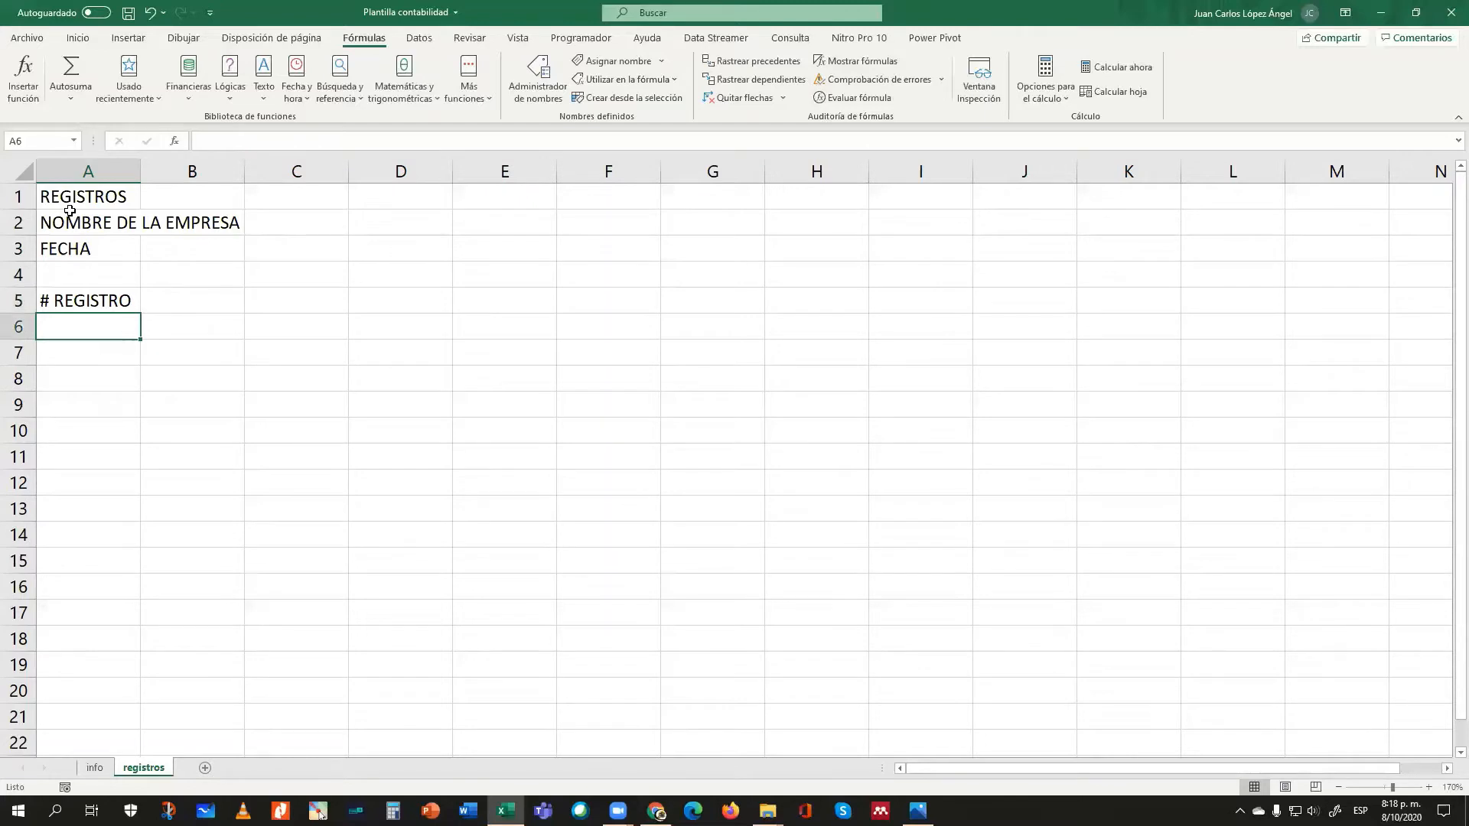
pyautogui.write('1')
pyautogui.press('Return')
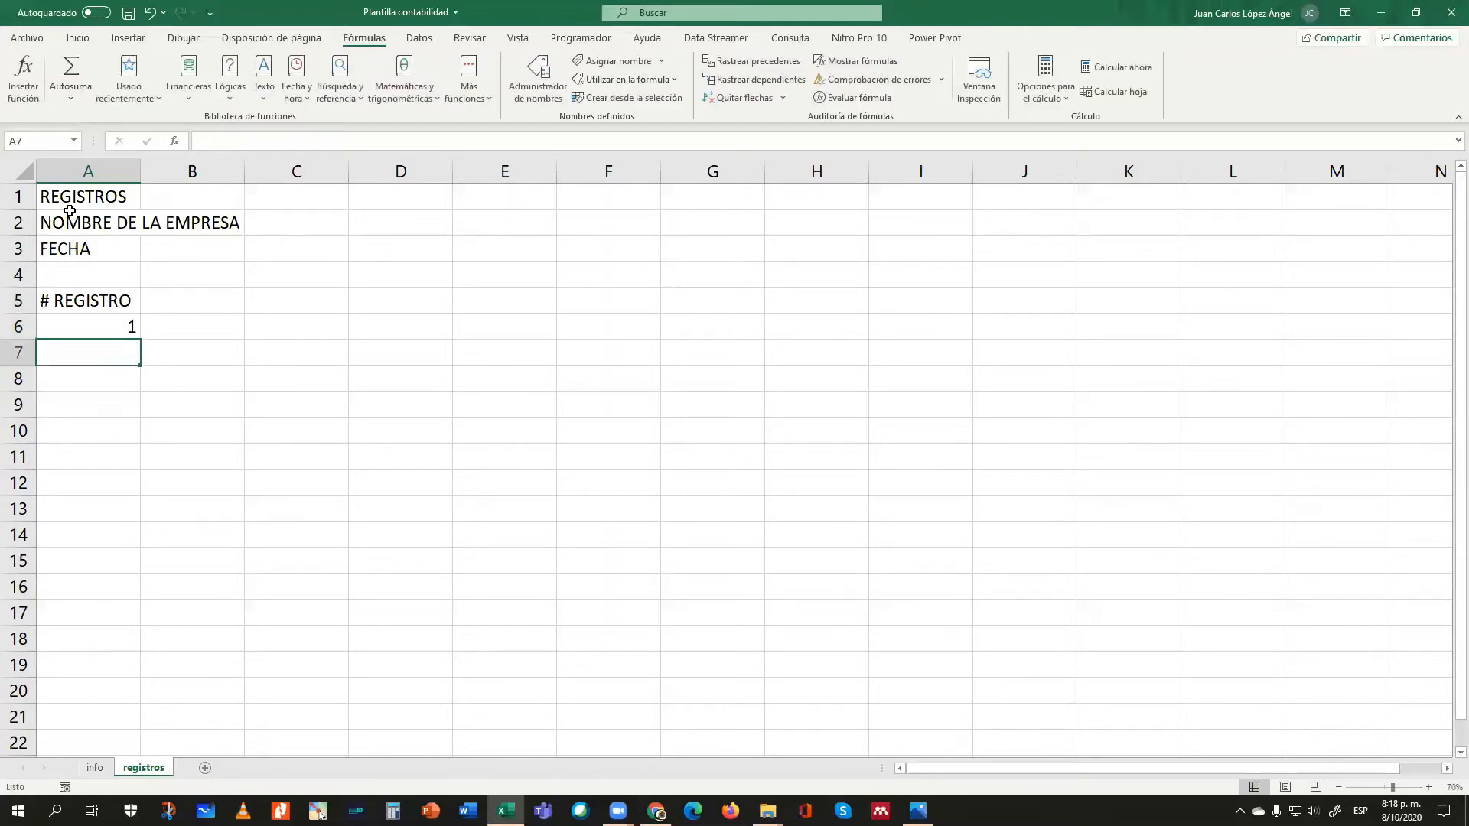
pyautogui.write('2')
pyautogui.press('Return')
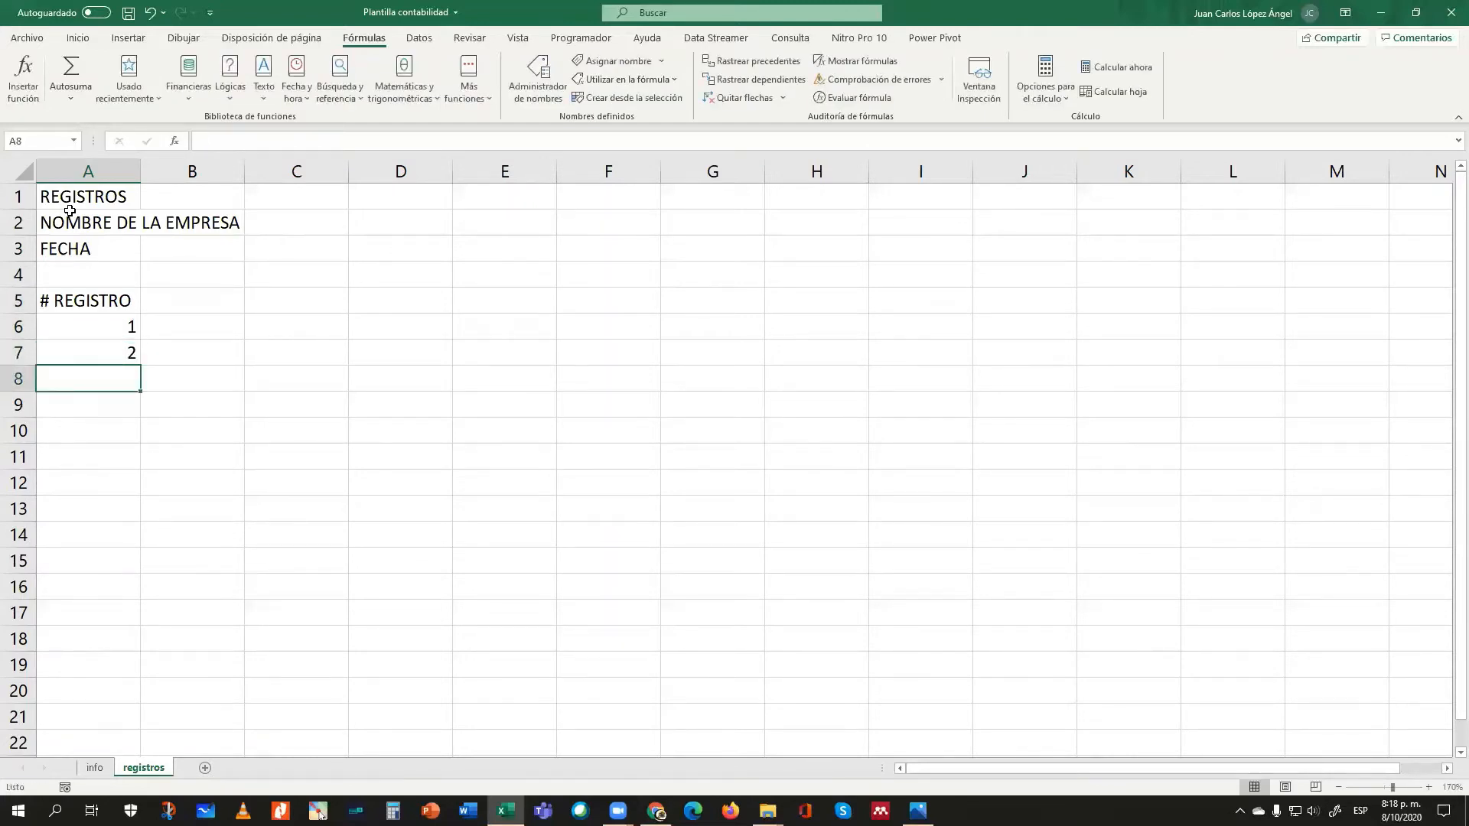
pyautogui.press('Up')
pyautogui.press('Up')
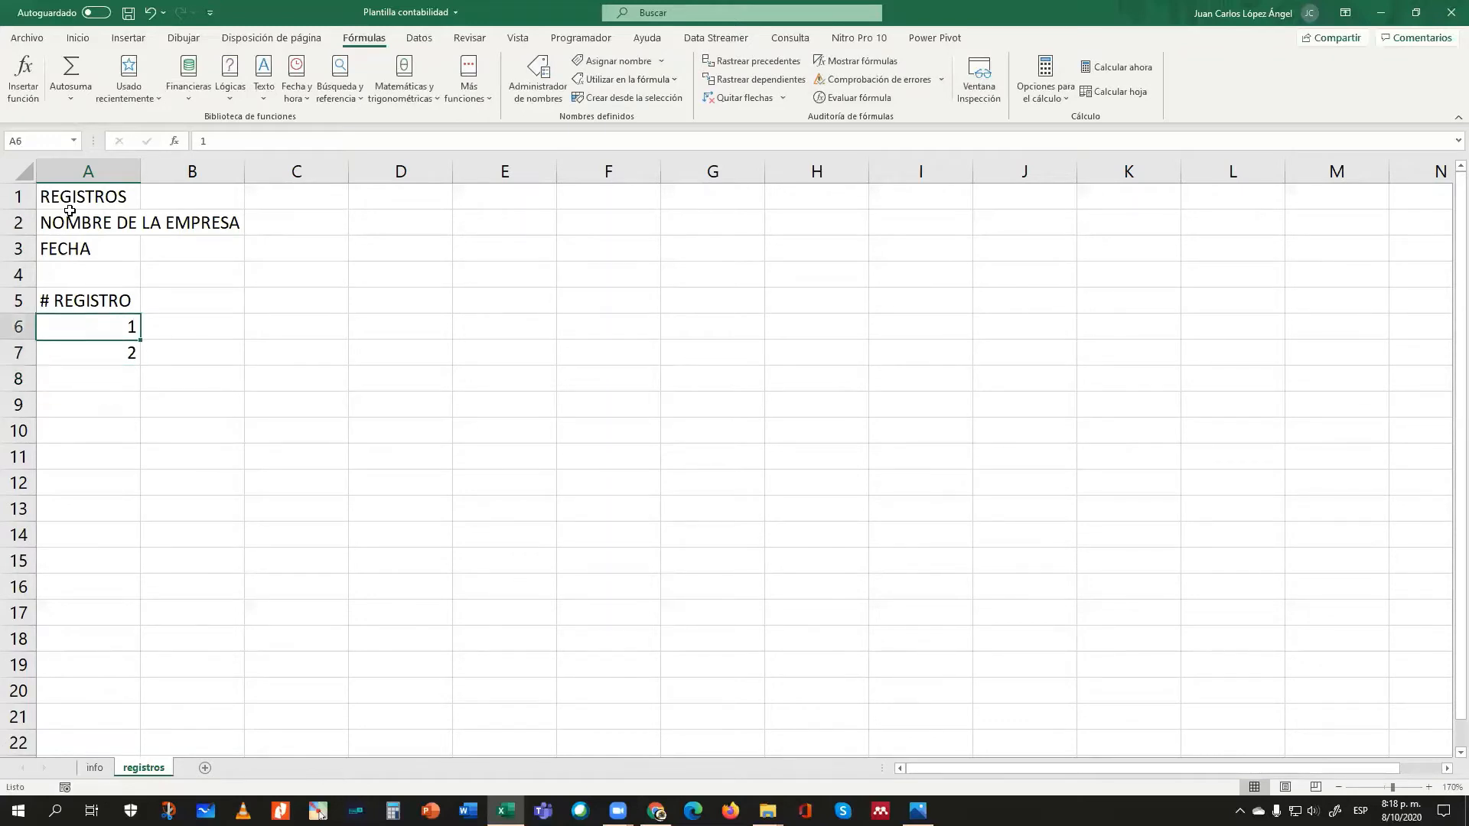
pyautogui.press('Down')
pyautogui.press('Up')
# - Extend the number series from A6:A7 down column A to 300 in cell A305
pyautogui.moveTo(85, 333); pyautogui.dragTo(88, 351)
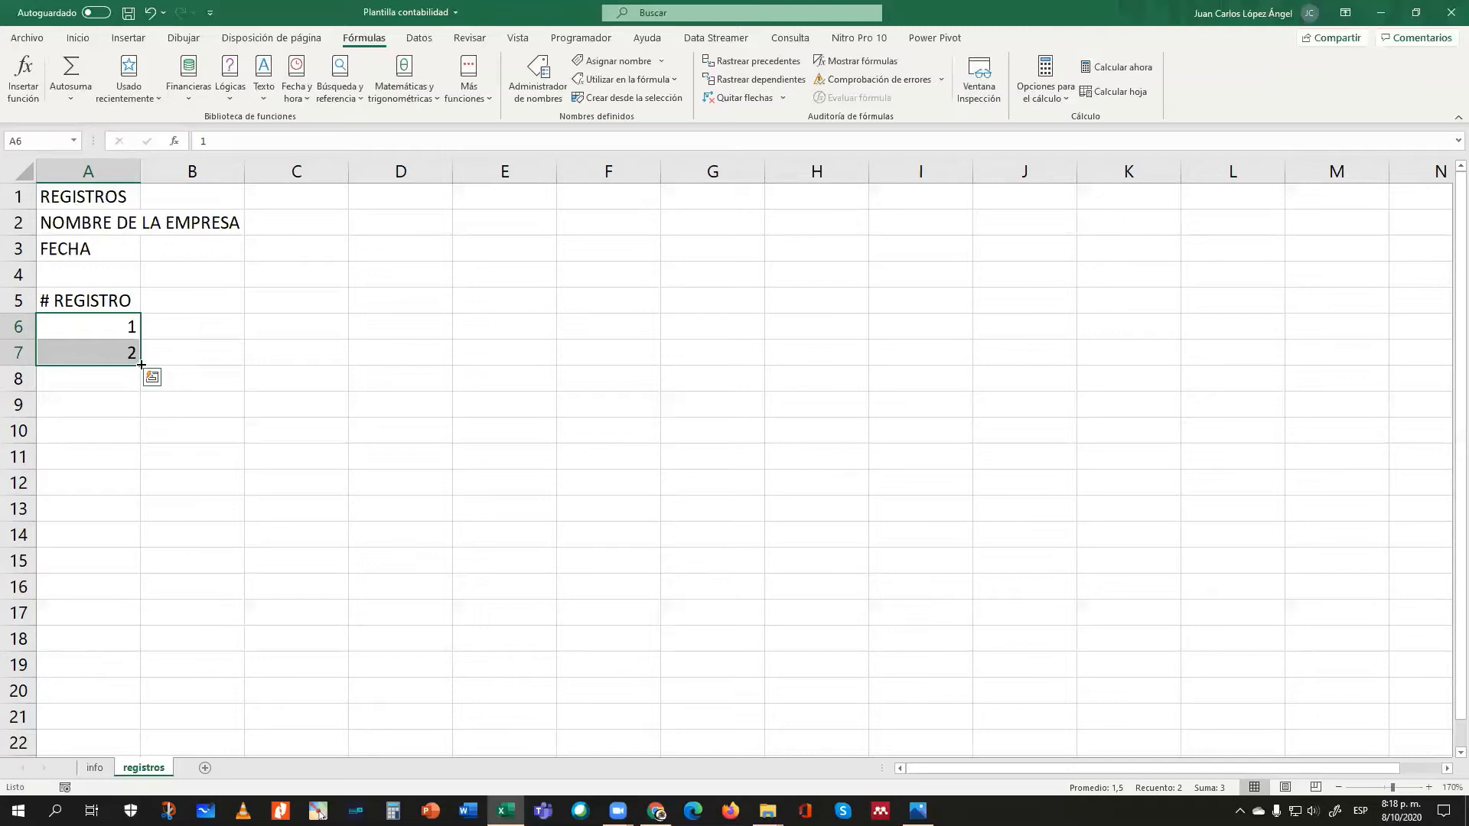
pyautogui.moveTo(142, 365); pyautogui.dragTo(142, 667)
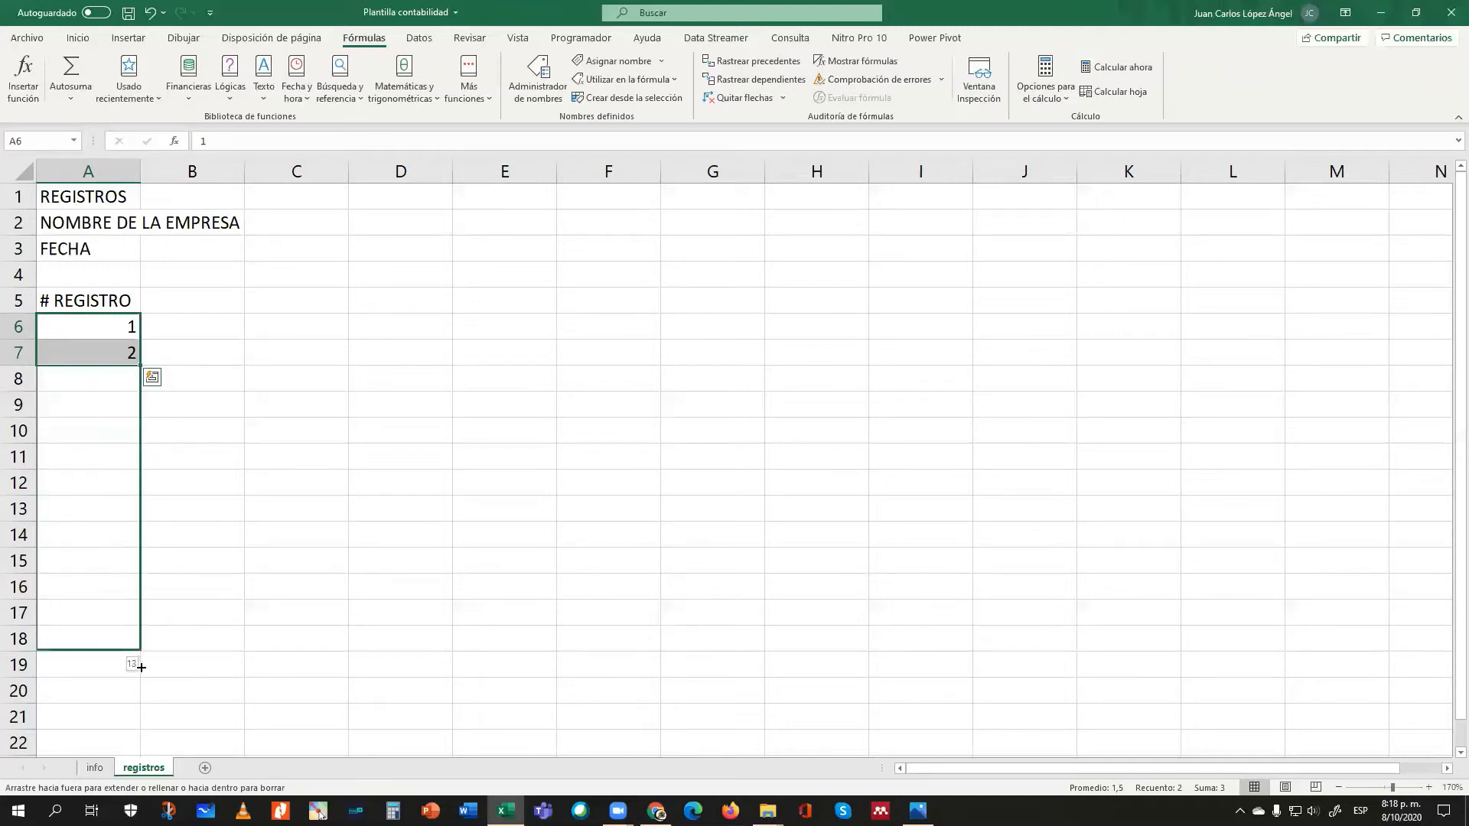
pyautogui.moveTo(145, 766); pyautogui.dragTo(143, 632)
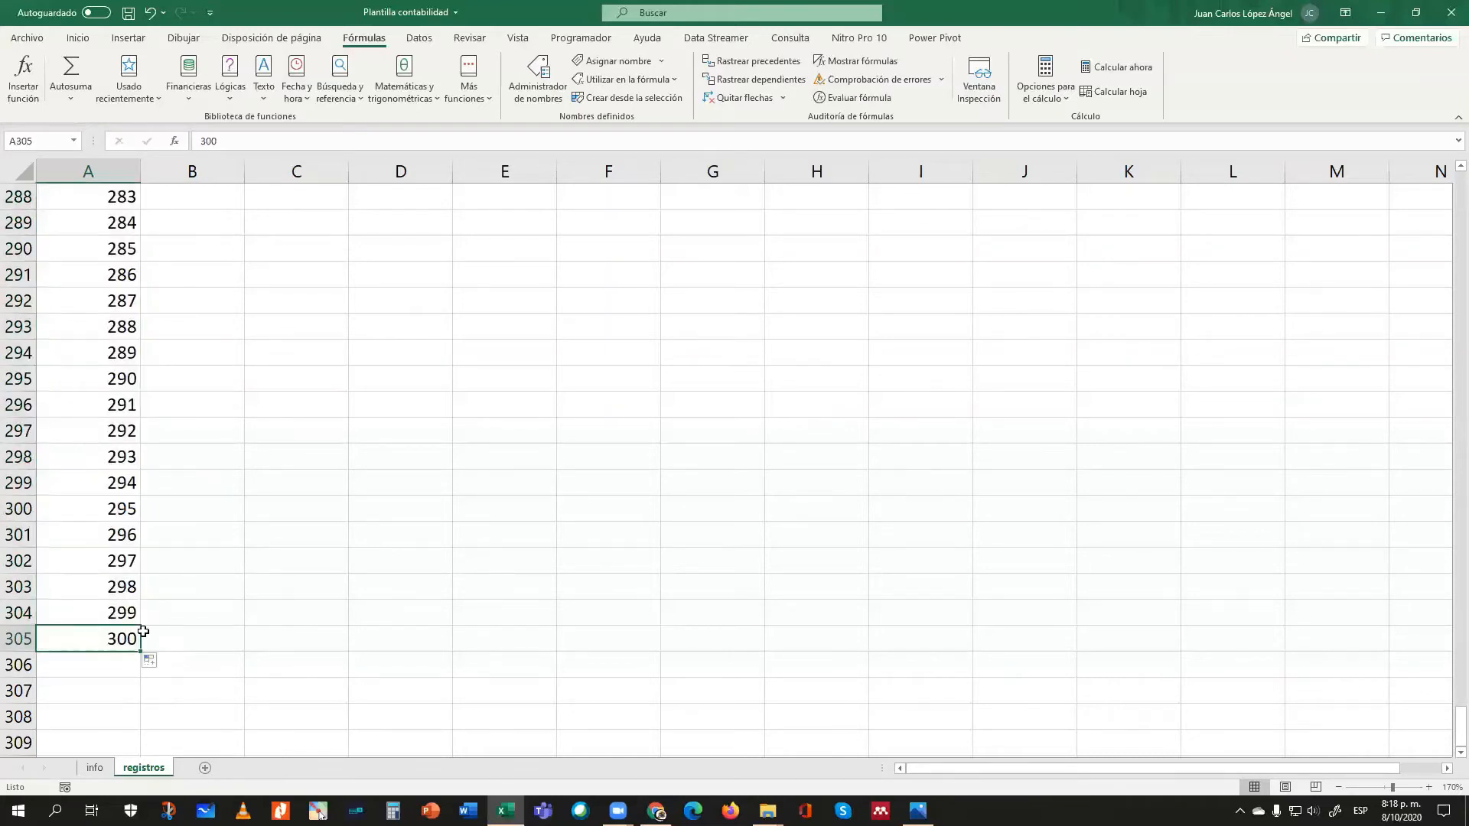
# - Check the record number series in column A from its first row down to its last
pyautogui.hotkey('ctrl', 'Up')
pyautogui.press('Up')
pyautogui.press('Up')
pyautogui.press('Up')
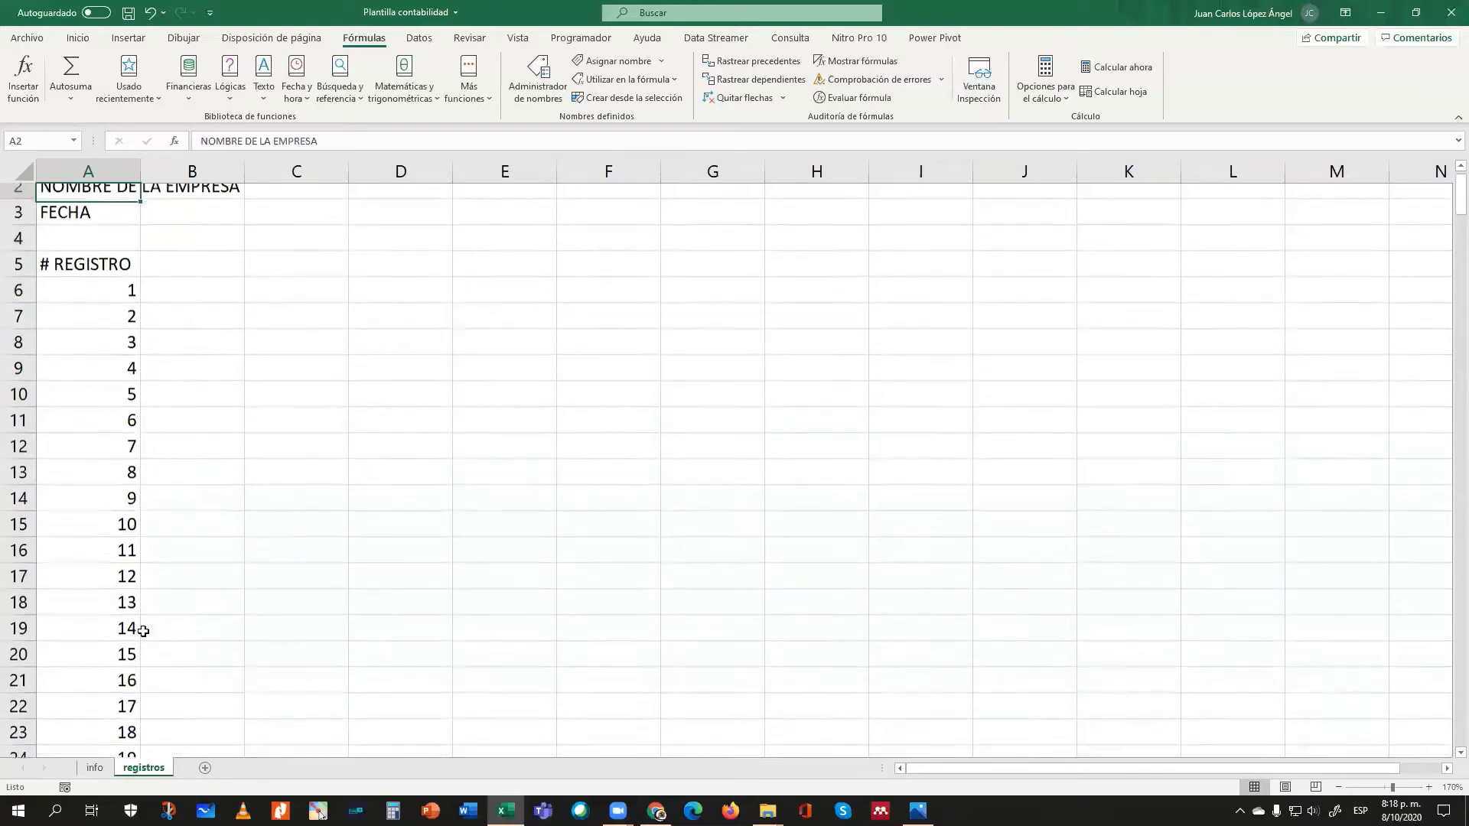
pyautogui.press('Down')
pyautogui.press('Down')
pyautogui.press('Down')
pyautogui.press('Down')
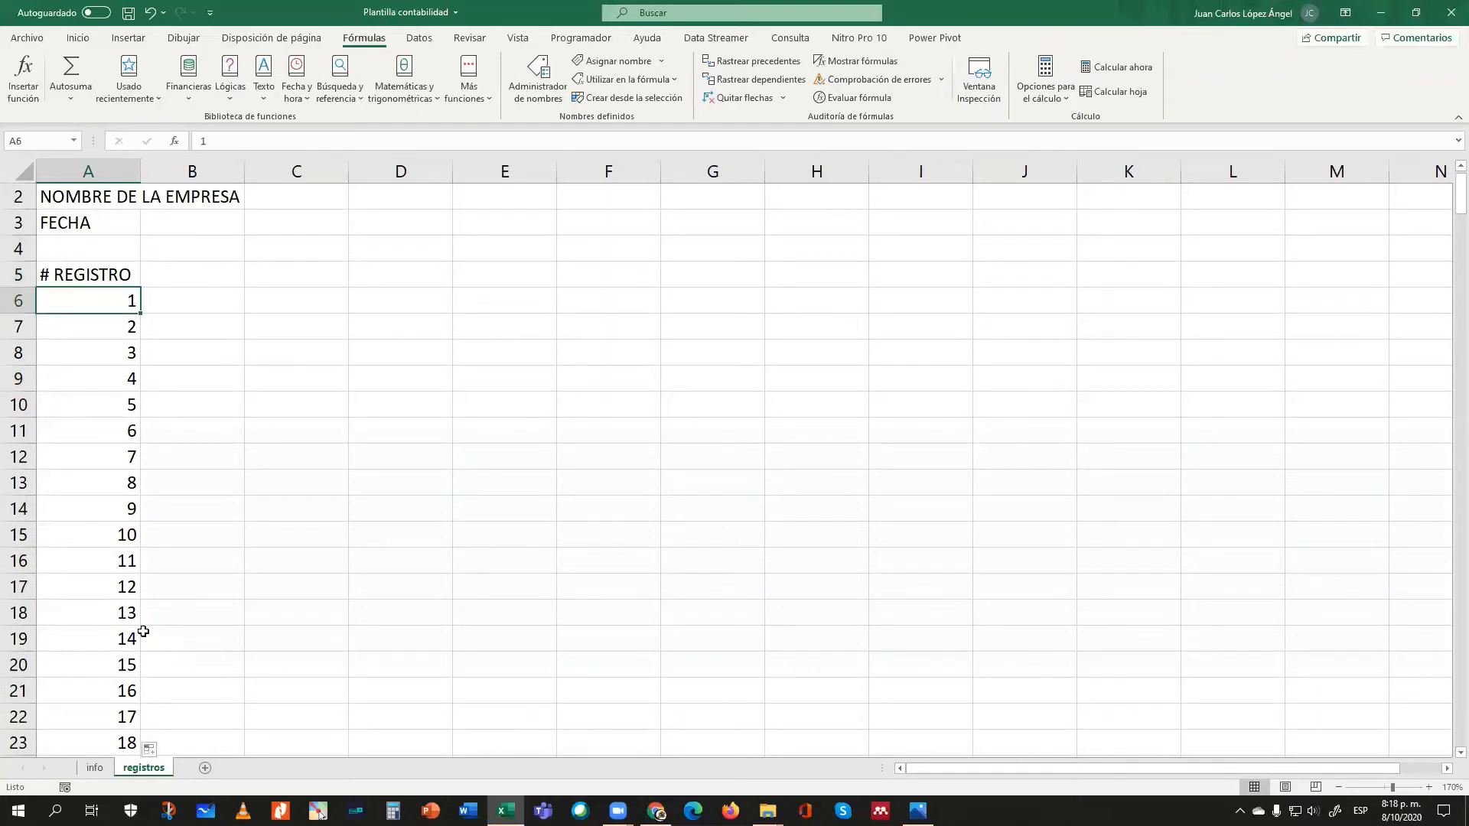
pyautogui.hotkey('ctrl', 'Down')
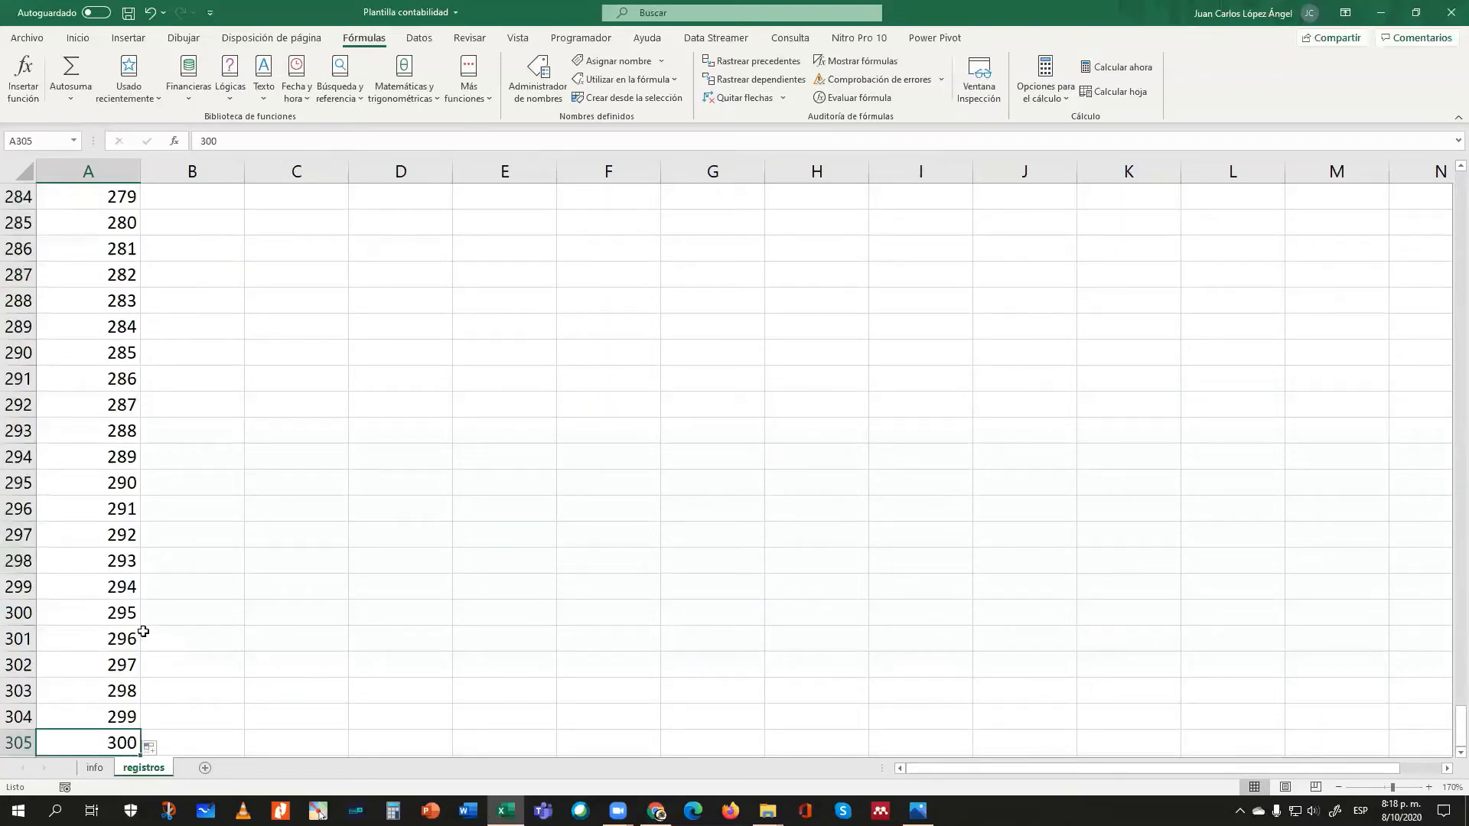
pyautogui.hotkey('ctrl', 'Up')
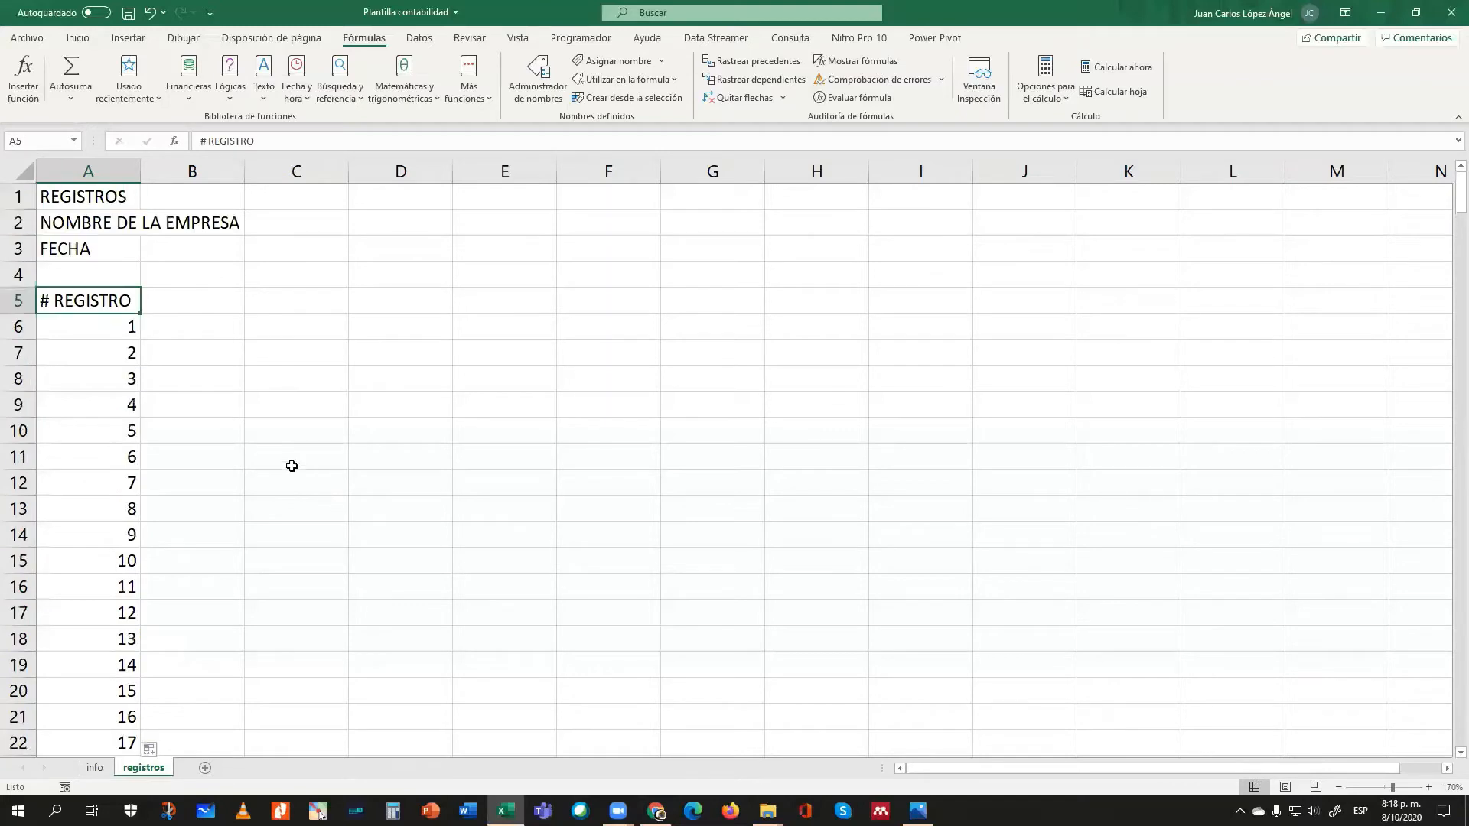
# - Enter the column header "COMPROBANTE" in cell B5 and widen column B to fit it
pyautogui.click(205, 307)
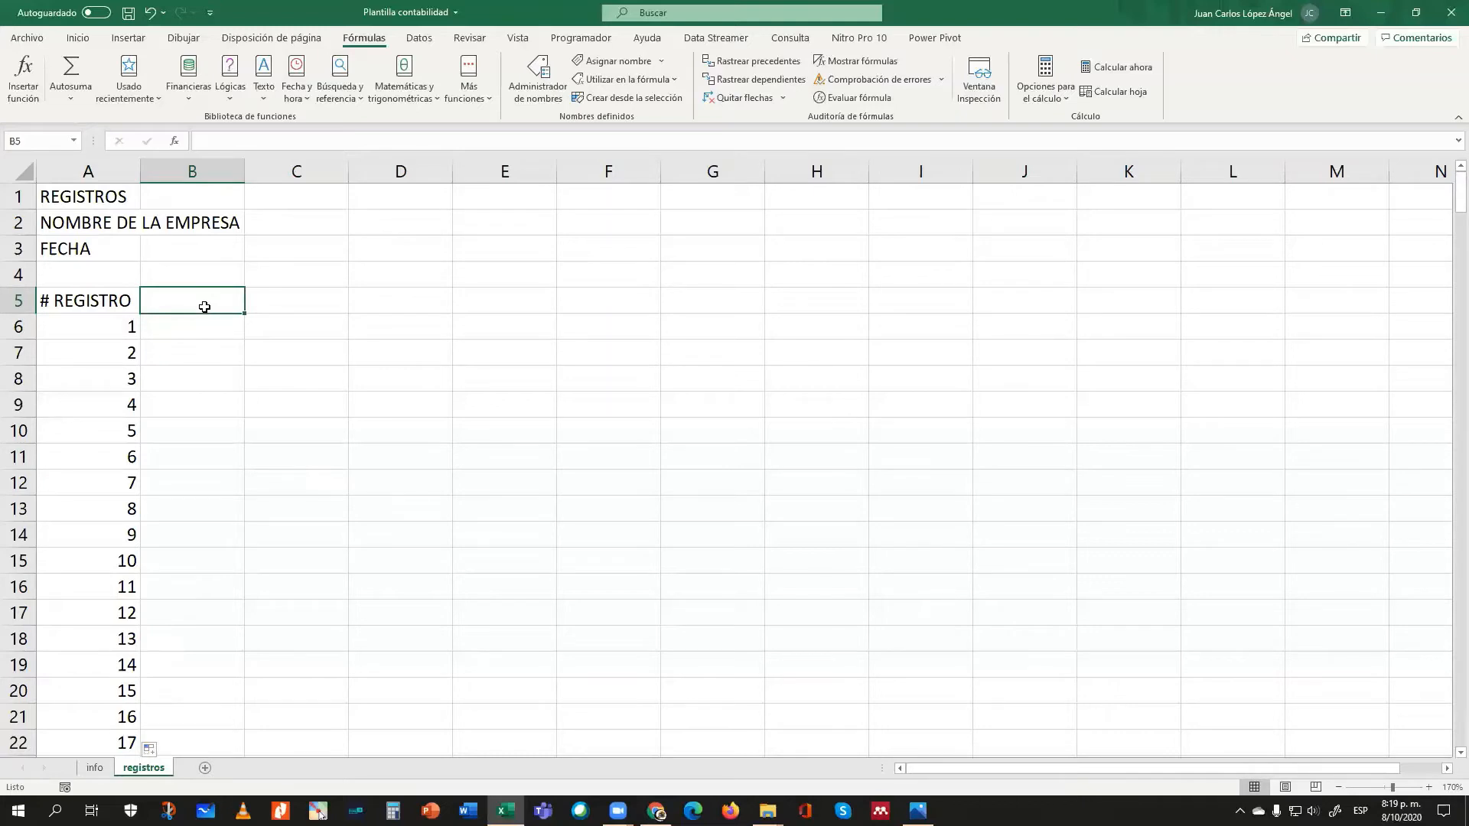
pyautogui.write('COM')
pyautogui.write('MERCI')
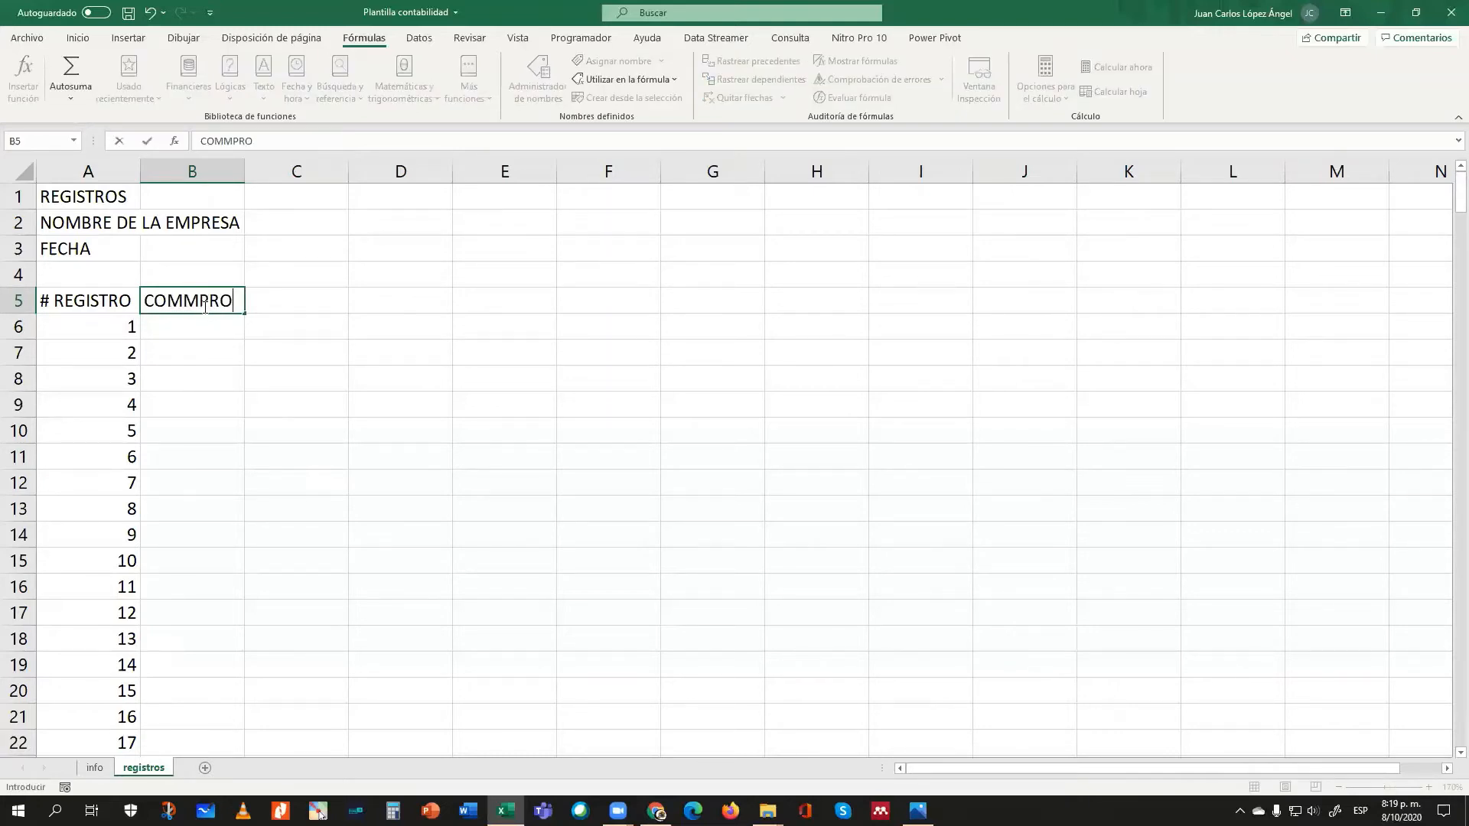
pyautogui.press('BackSpace')
pyautogui.press('BackSpace')
pyautogui.press('BackSpace')
pyautogui.press('BackSpace')
pyautogui.press('BackSpace')
pyautogui.write('PROBANTE')
pyautogui.press('Return')
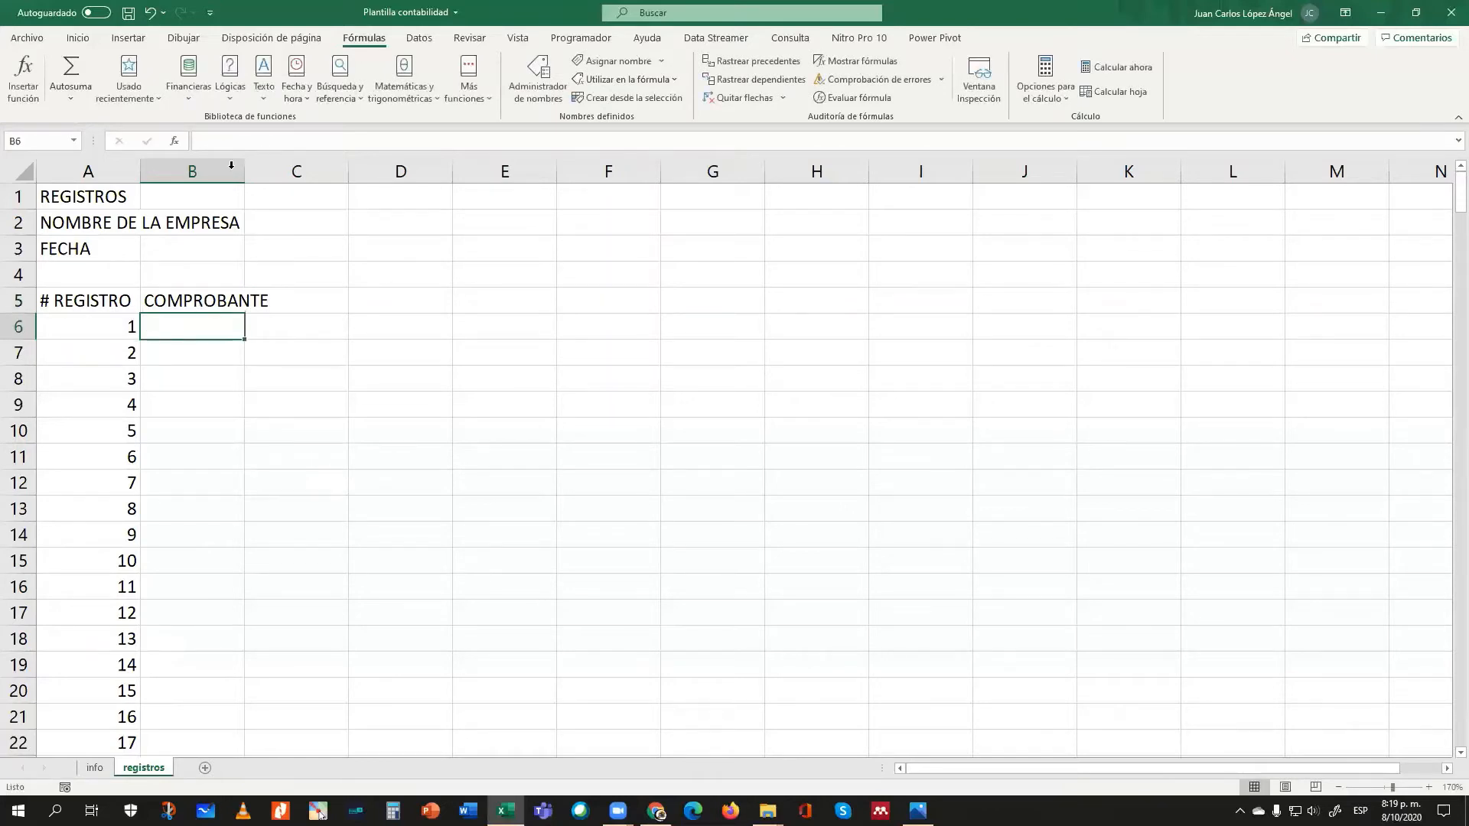
pyautogui.moveTo(244, 171); pyautogui.dragTo(286, 172)
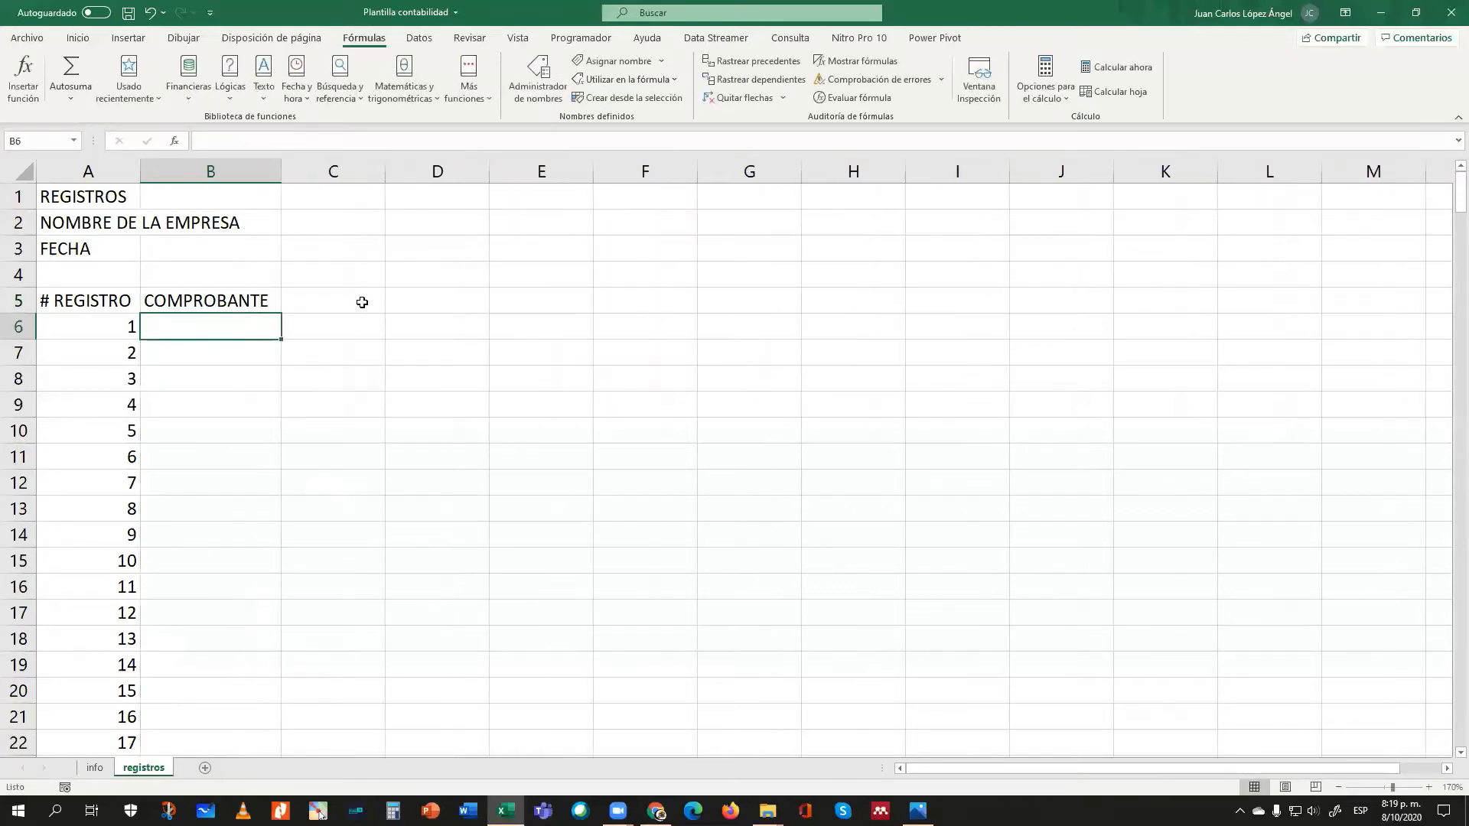
# - Enter the column header "# COMPROBANTE" in cell C5 and fit column C to its text
pyautogui.click(358, 299)
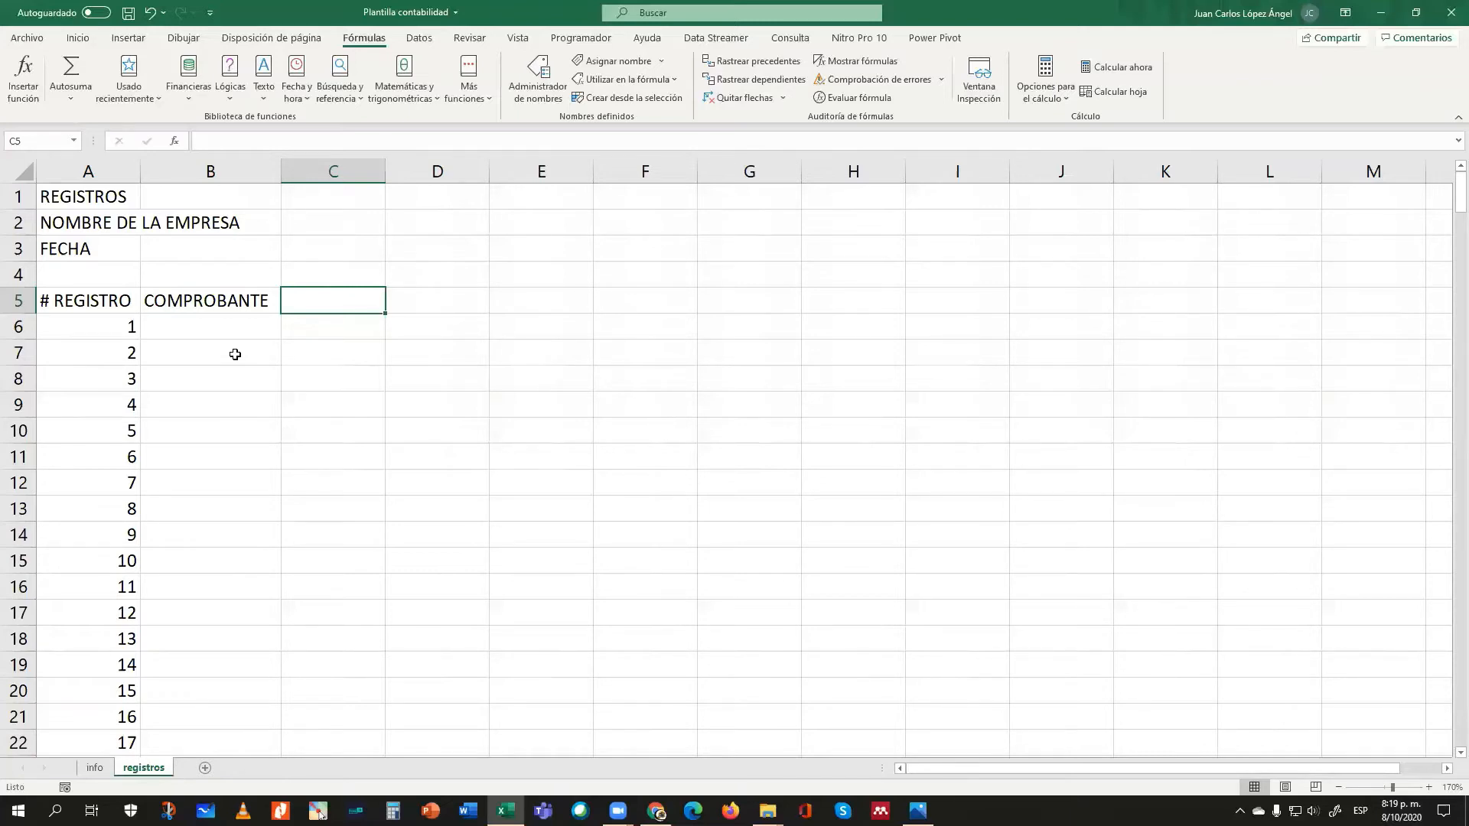
pyautogui.write('# COM')
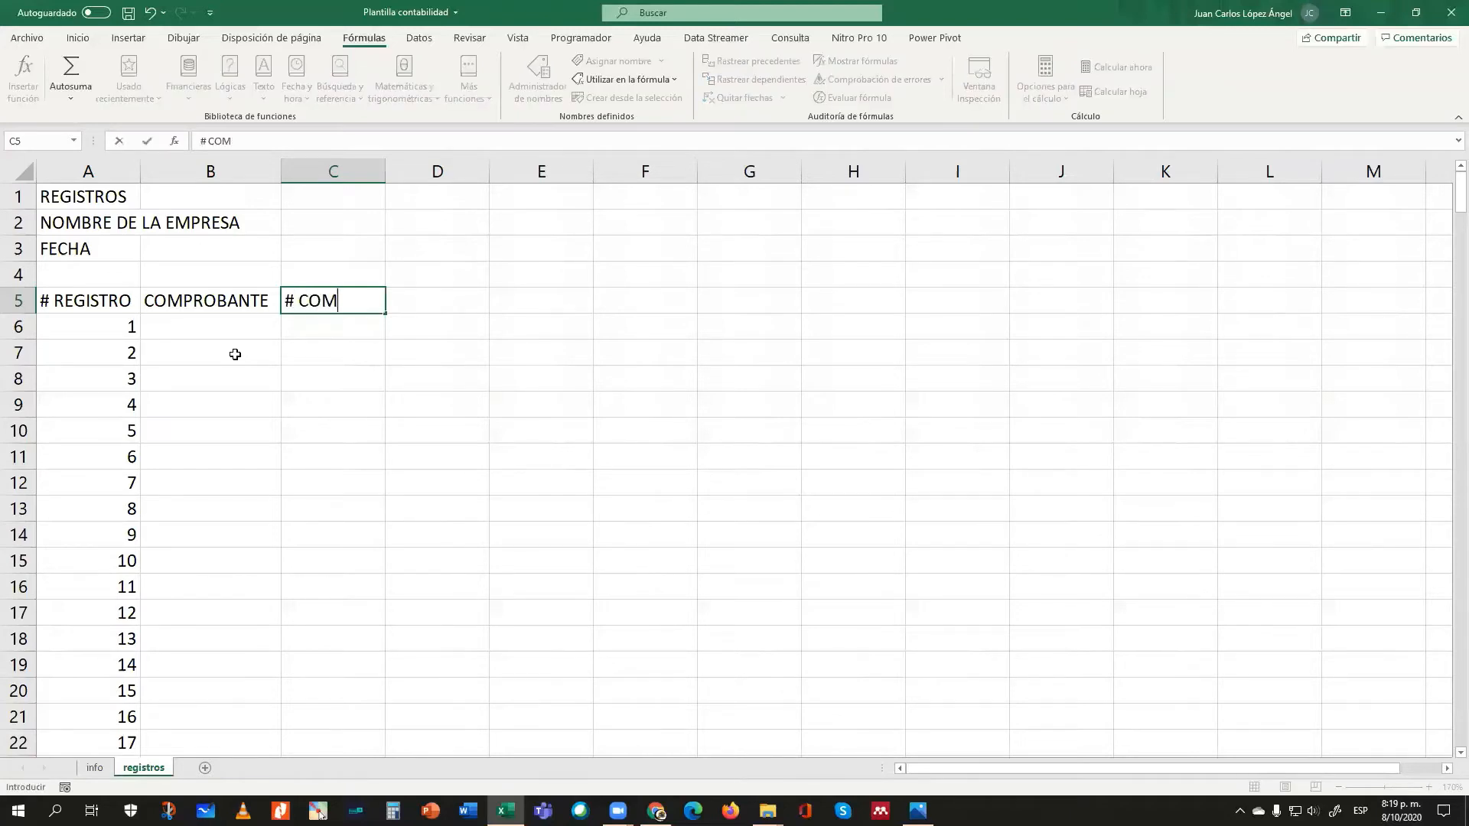
pyautogui.write('PROBANTE')
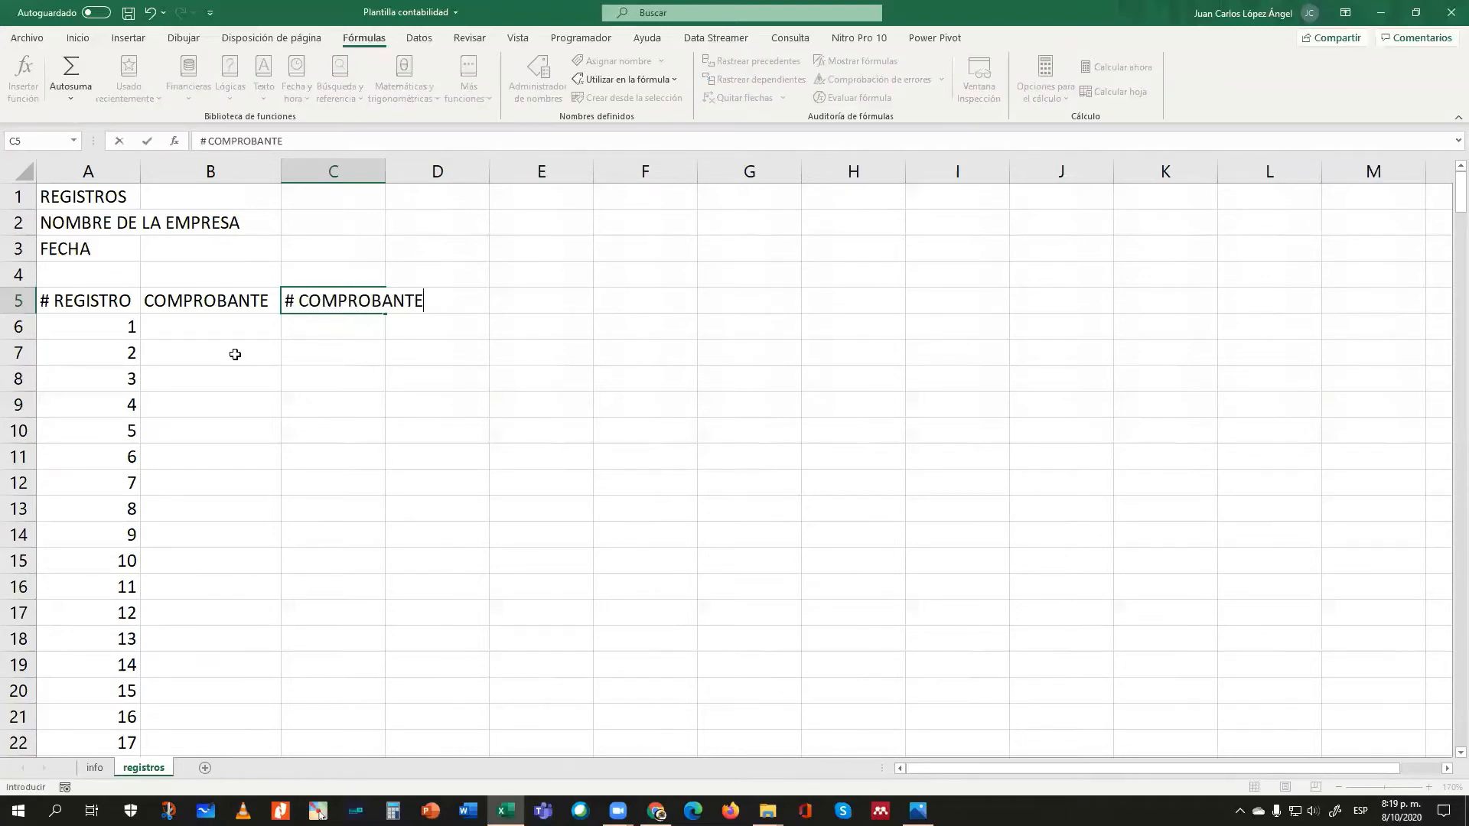
pyautogui.press('Return')
pyautogui.press('Up')
pyautogui.press('Right')
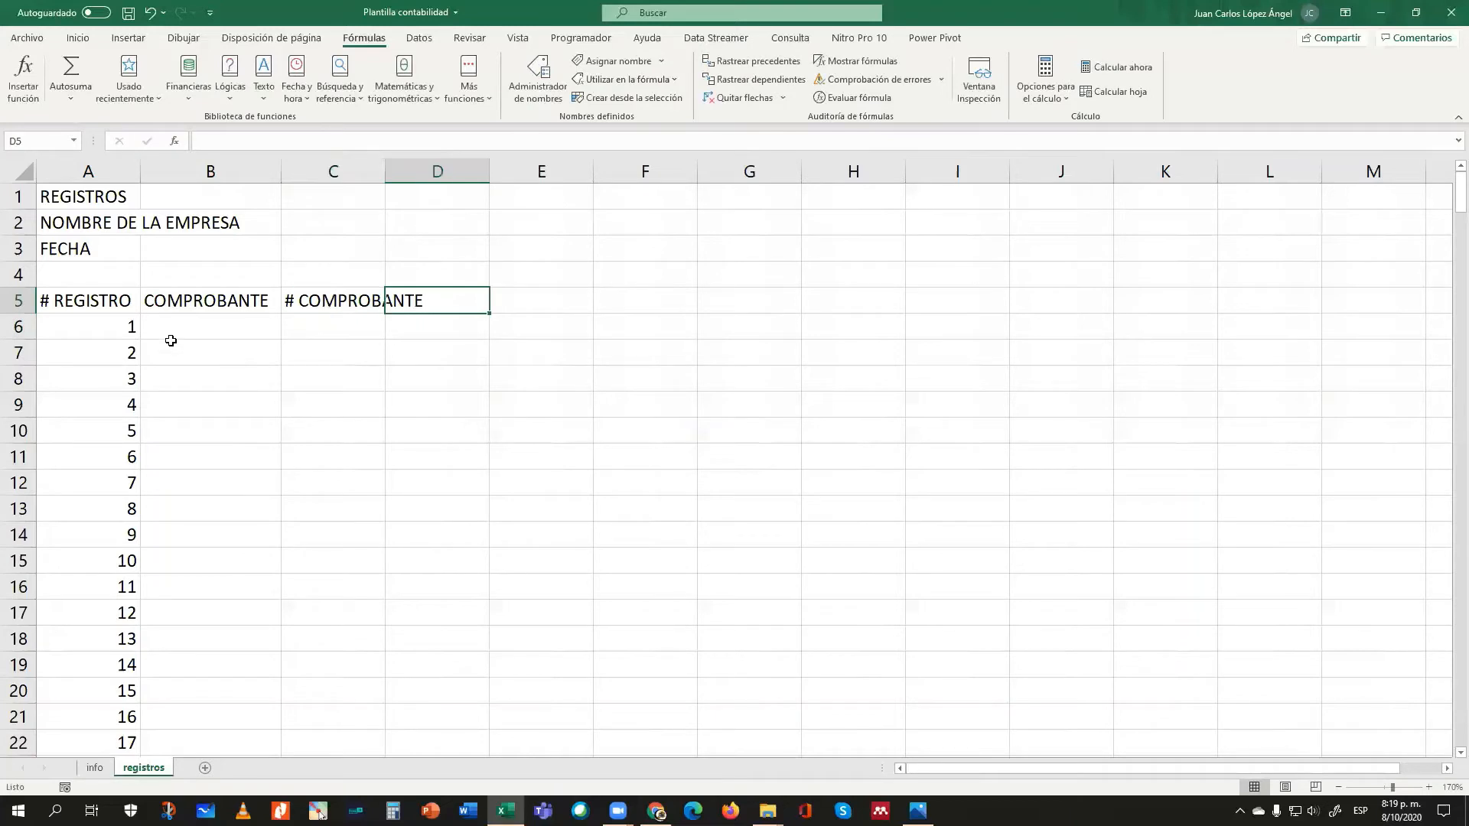
pyautogui.doubleClick(385, 168)
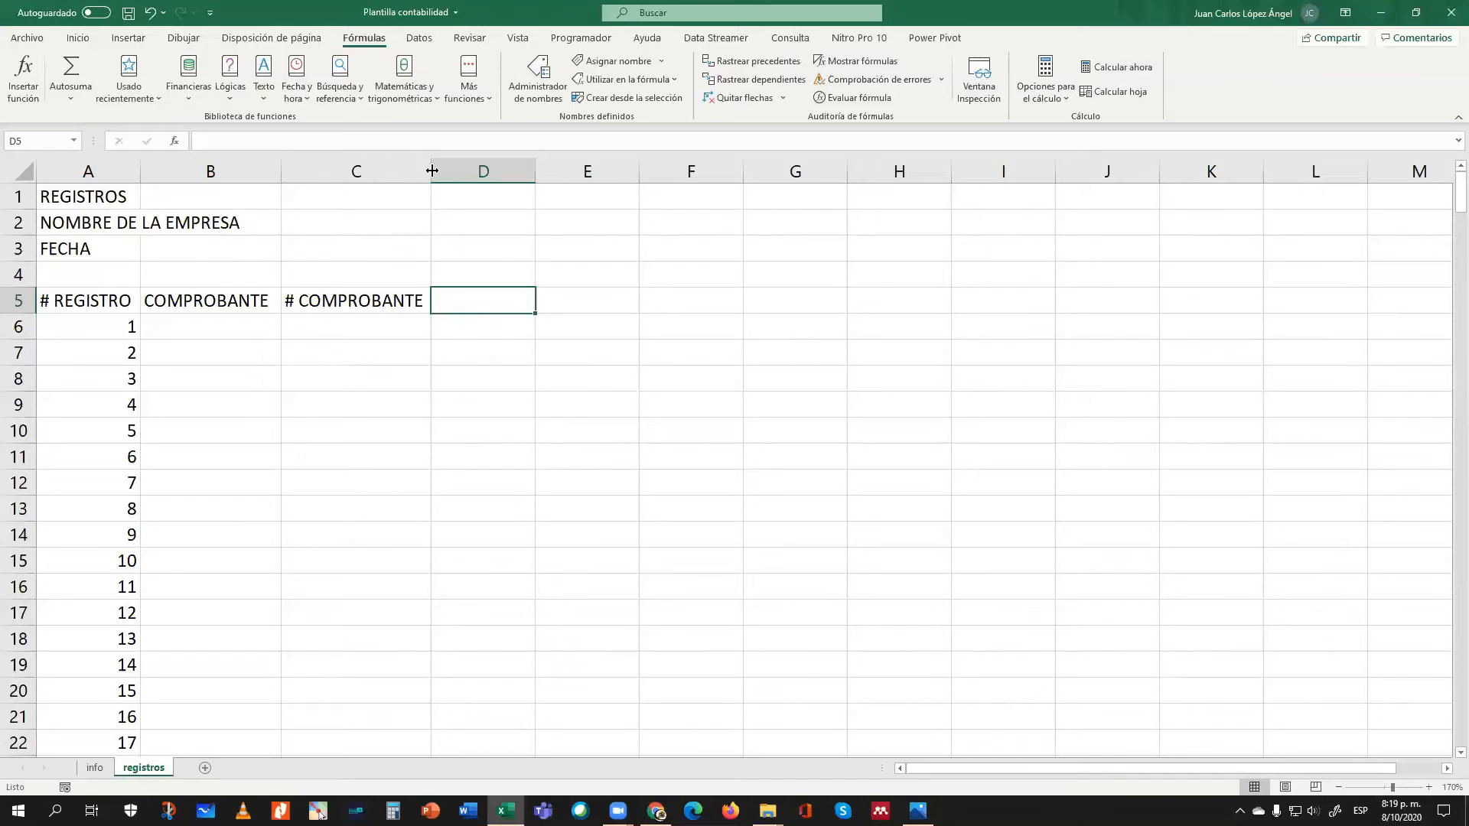
# - Enter the column header "FECHA" in cell D5
pyautogui.write('FEHC')
pyautogui.press('BackSpace')
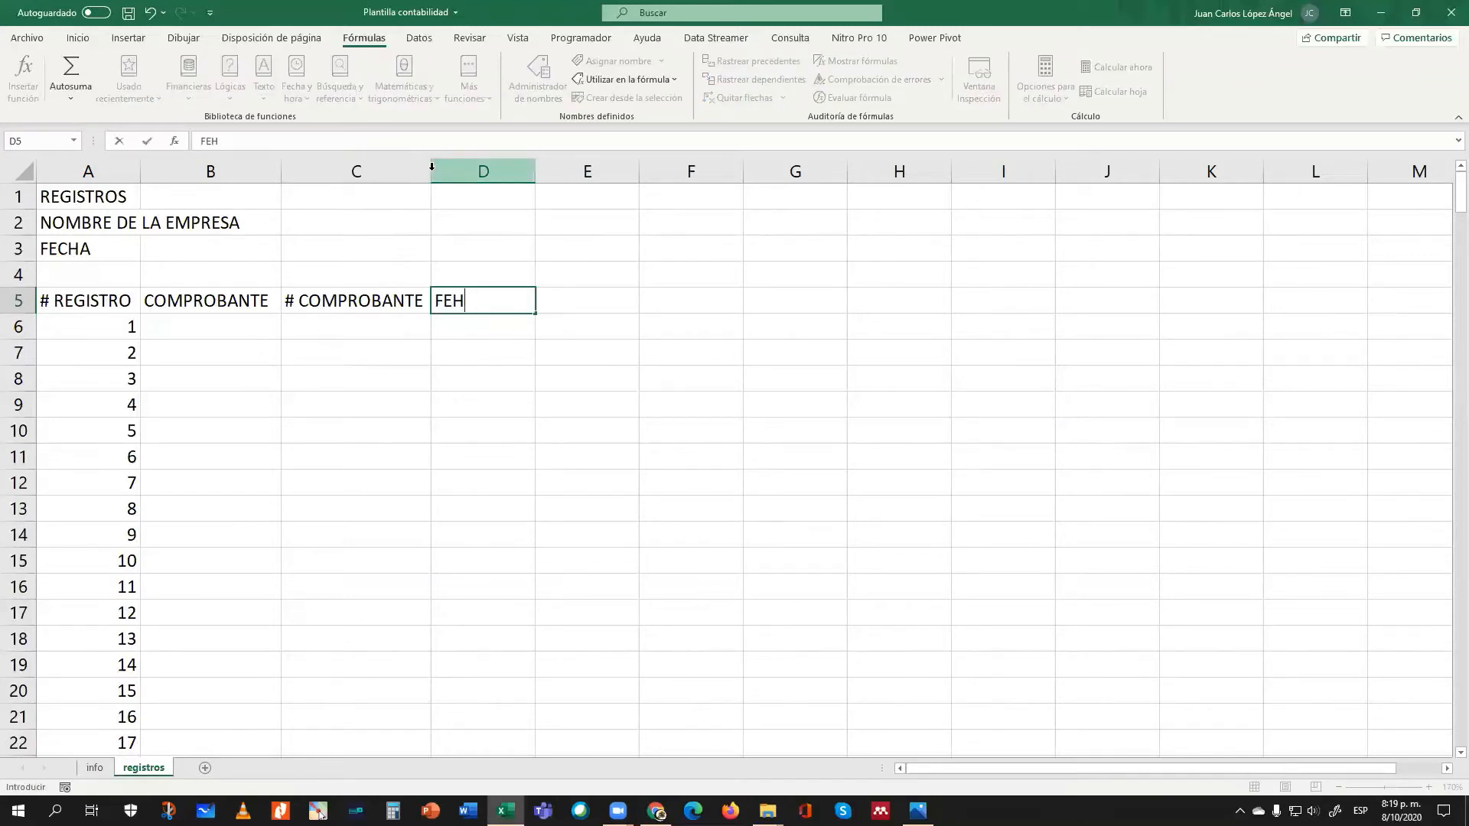
pyautogui.press('BackSpace')
pyautogui.write('CHA')
pyautogui.press('Tab')
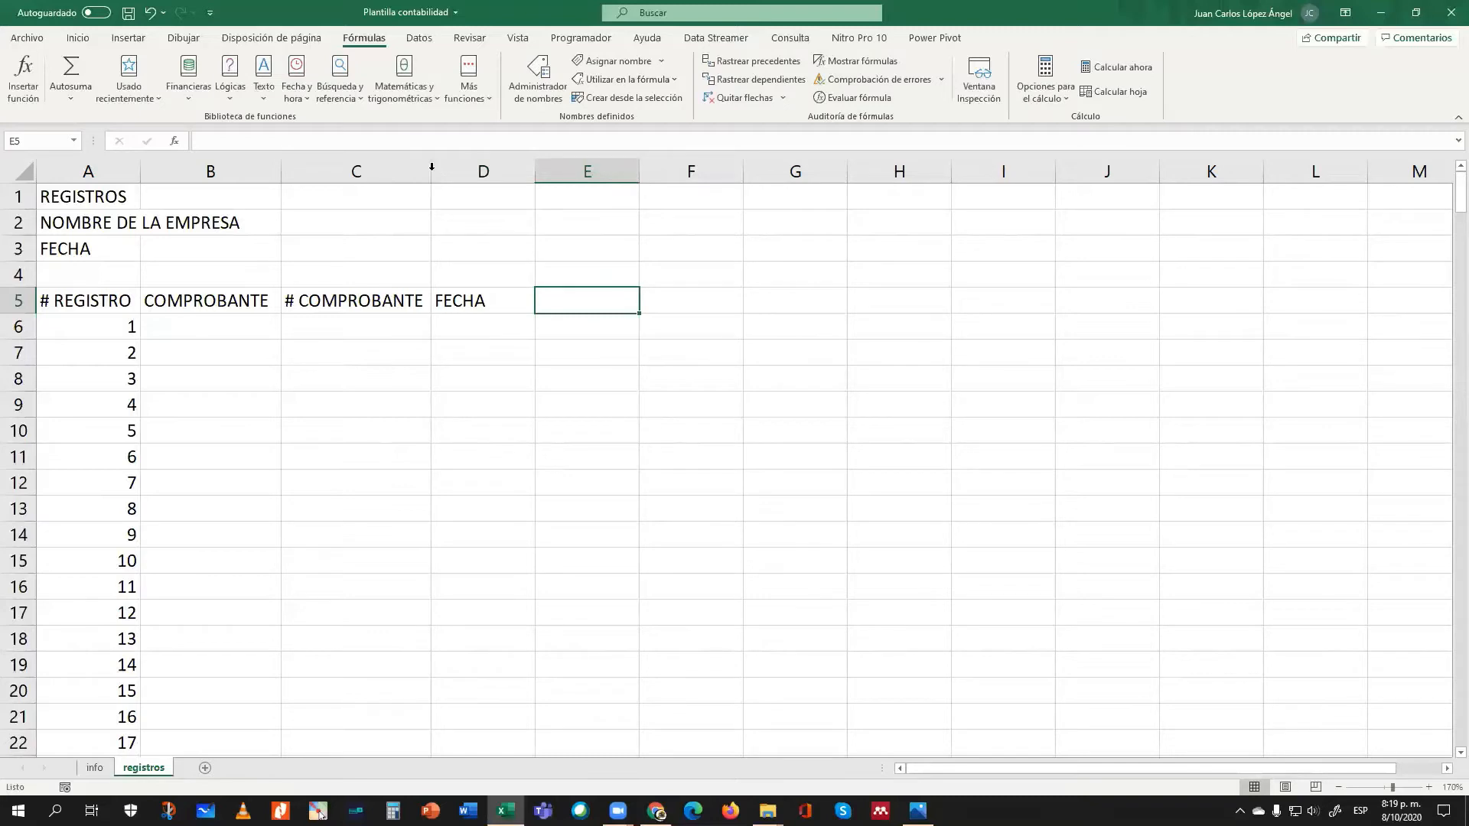
# - Enter the column header "# DOCUMENTO" in cell E5 and widen column E to fit it
pyautogui.write('# DOCUEMNT')
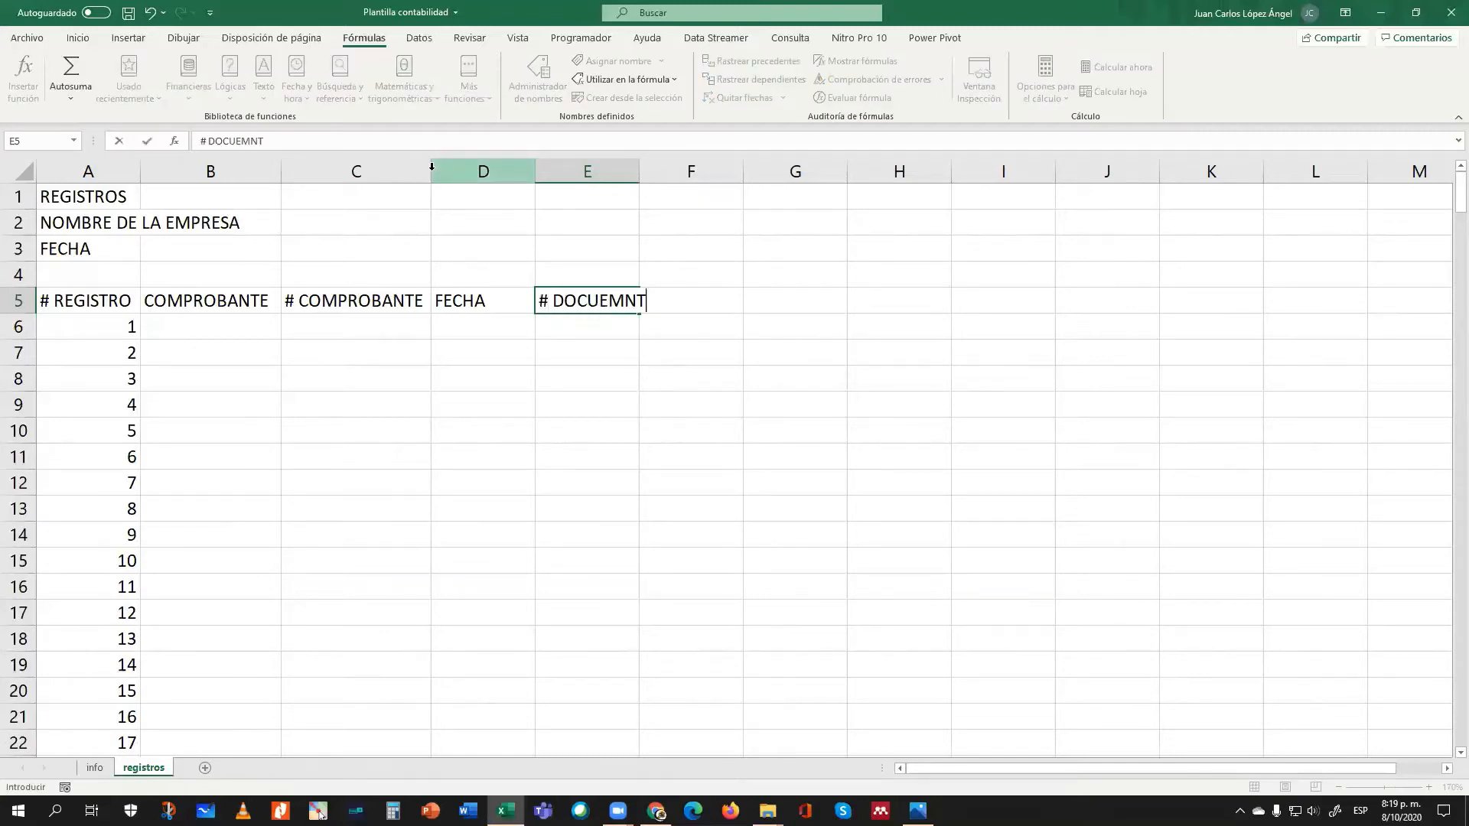
pyautogui.press('BackSpace')
pyautogui.press('BackSpace')
pyautogui.press('BackSpace')
pyautogui.press('BackSpace')
pyautogui.write('MENTO')
pyautogui.press('Return')
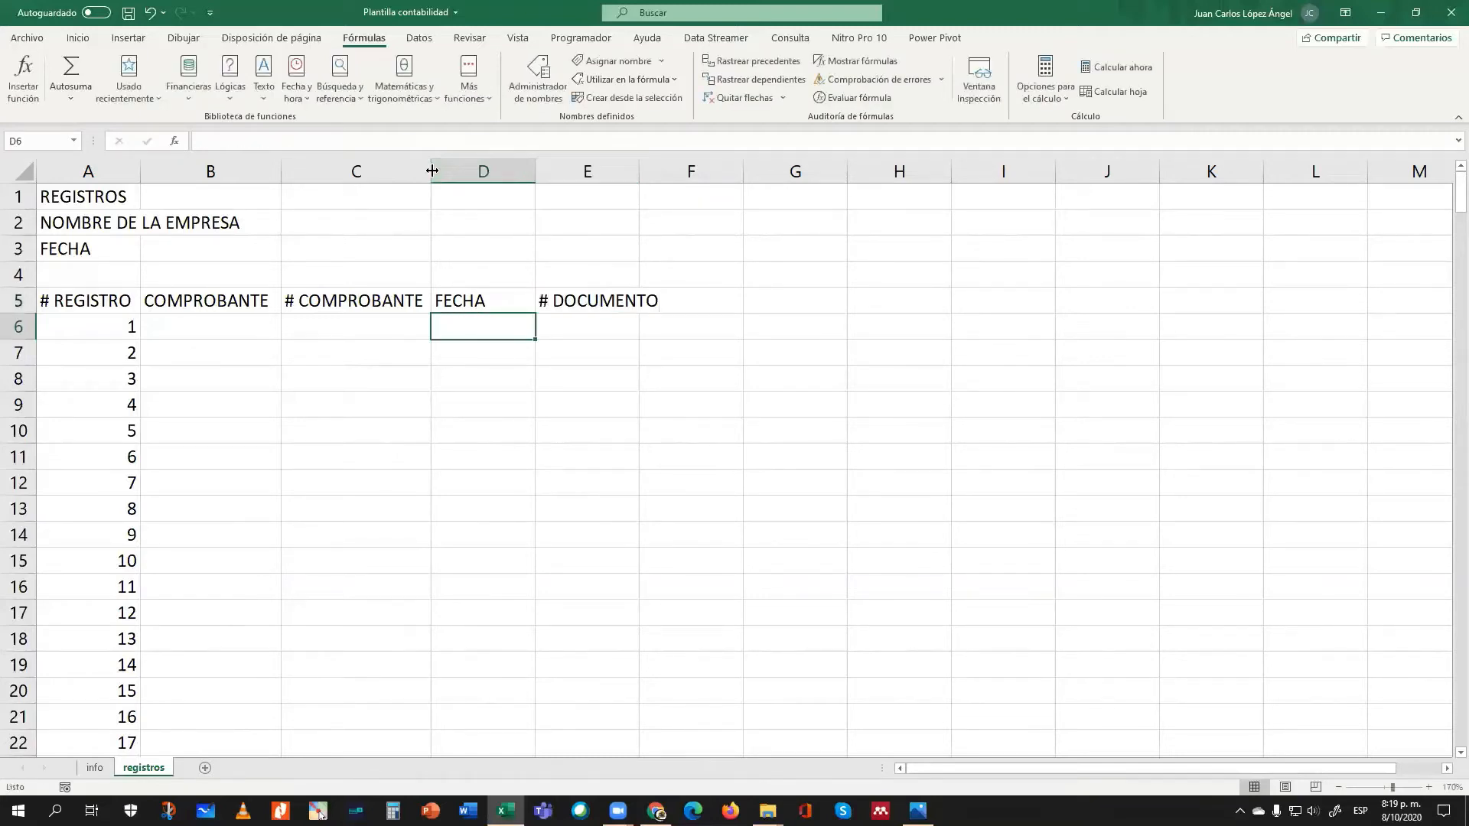
pyautogui.press('Up')
pyautogui.press('Right')
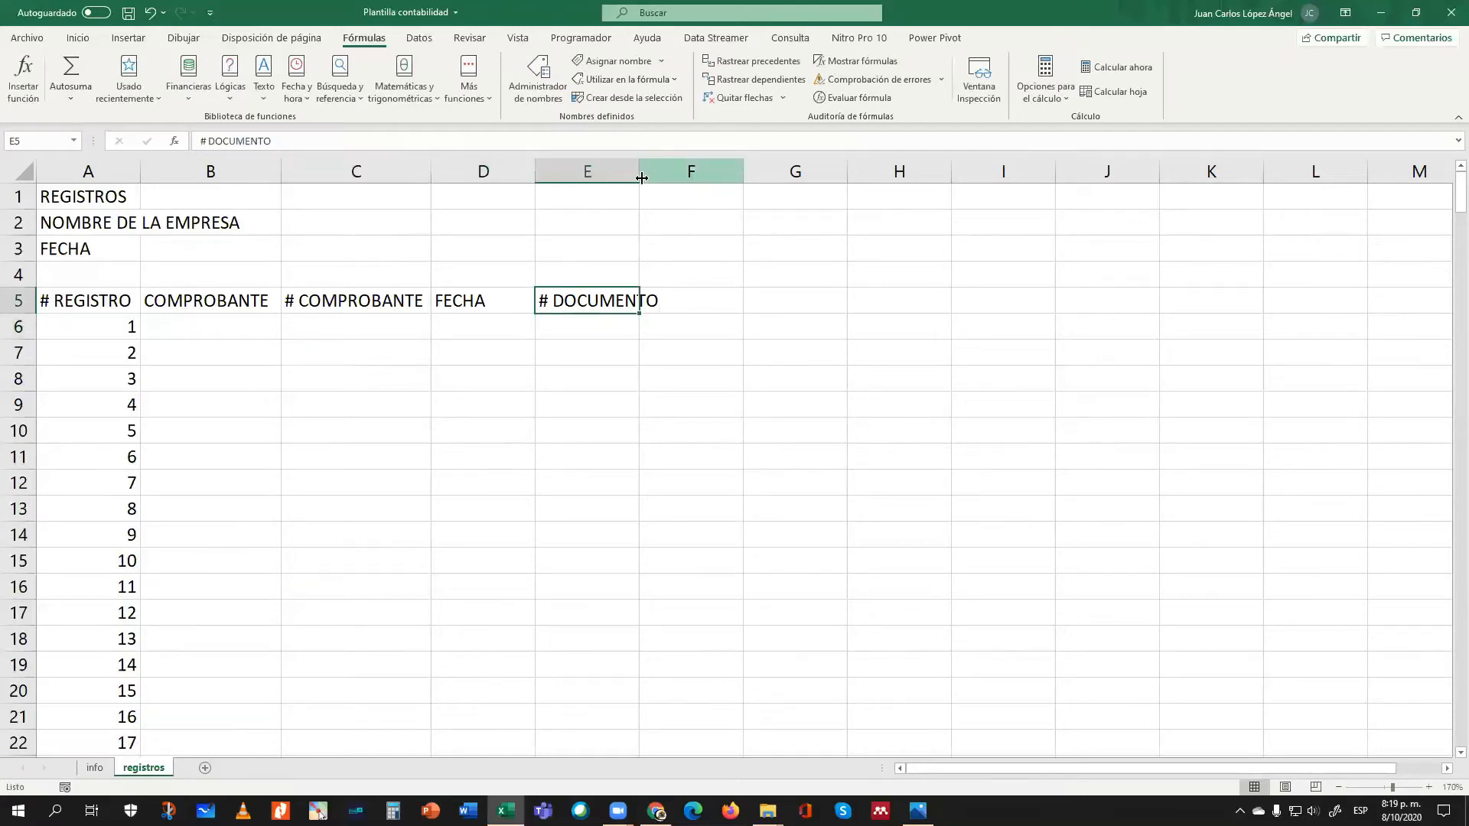
pyautogui.moveTo(639, 170); pyautogui.dragTo(665, 171)
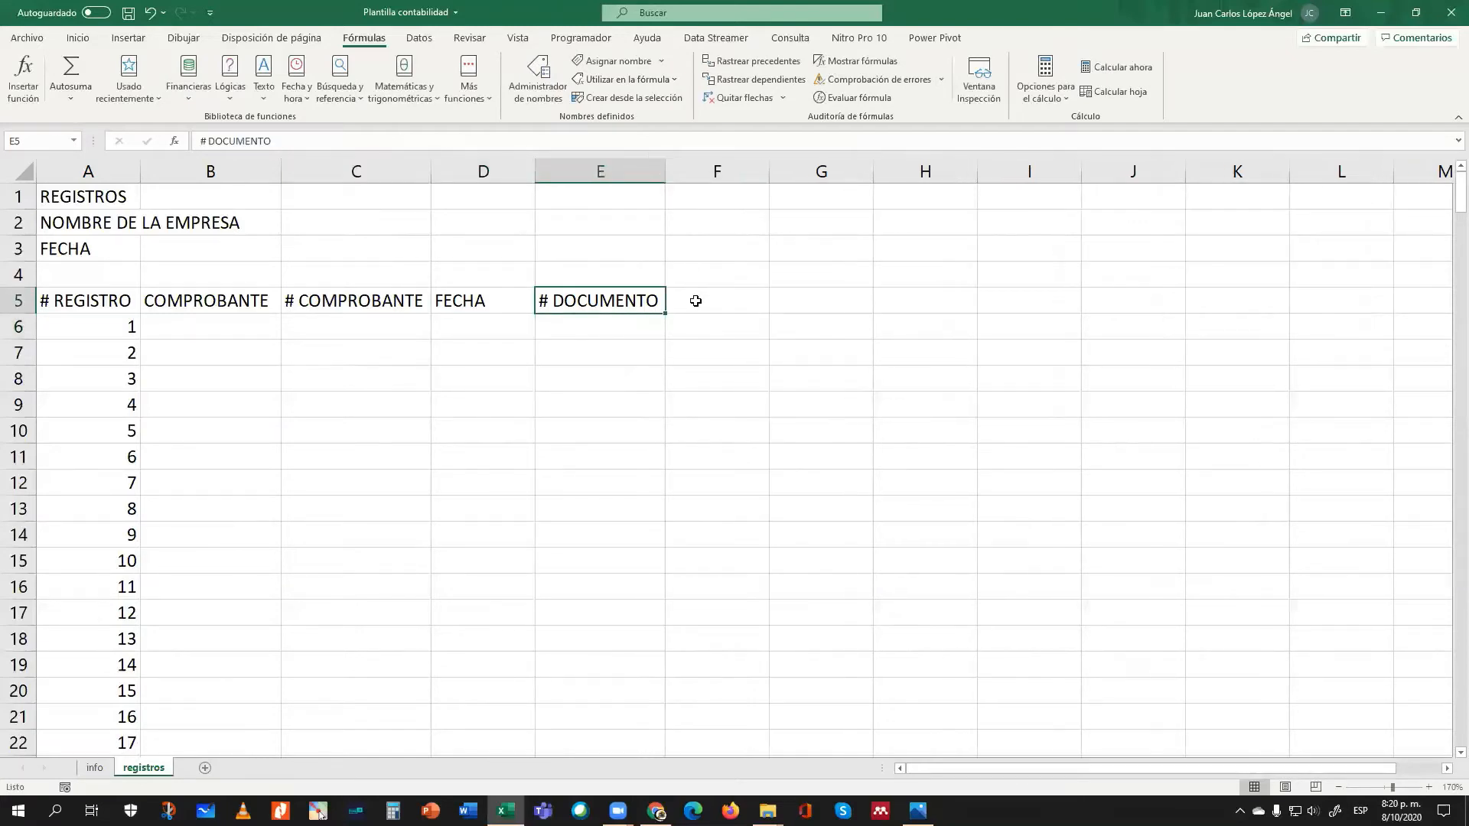
# - Enter the column header "PUC" in cell F5
pyautogui.click(696, 300)
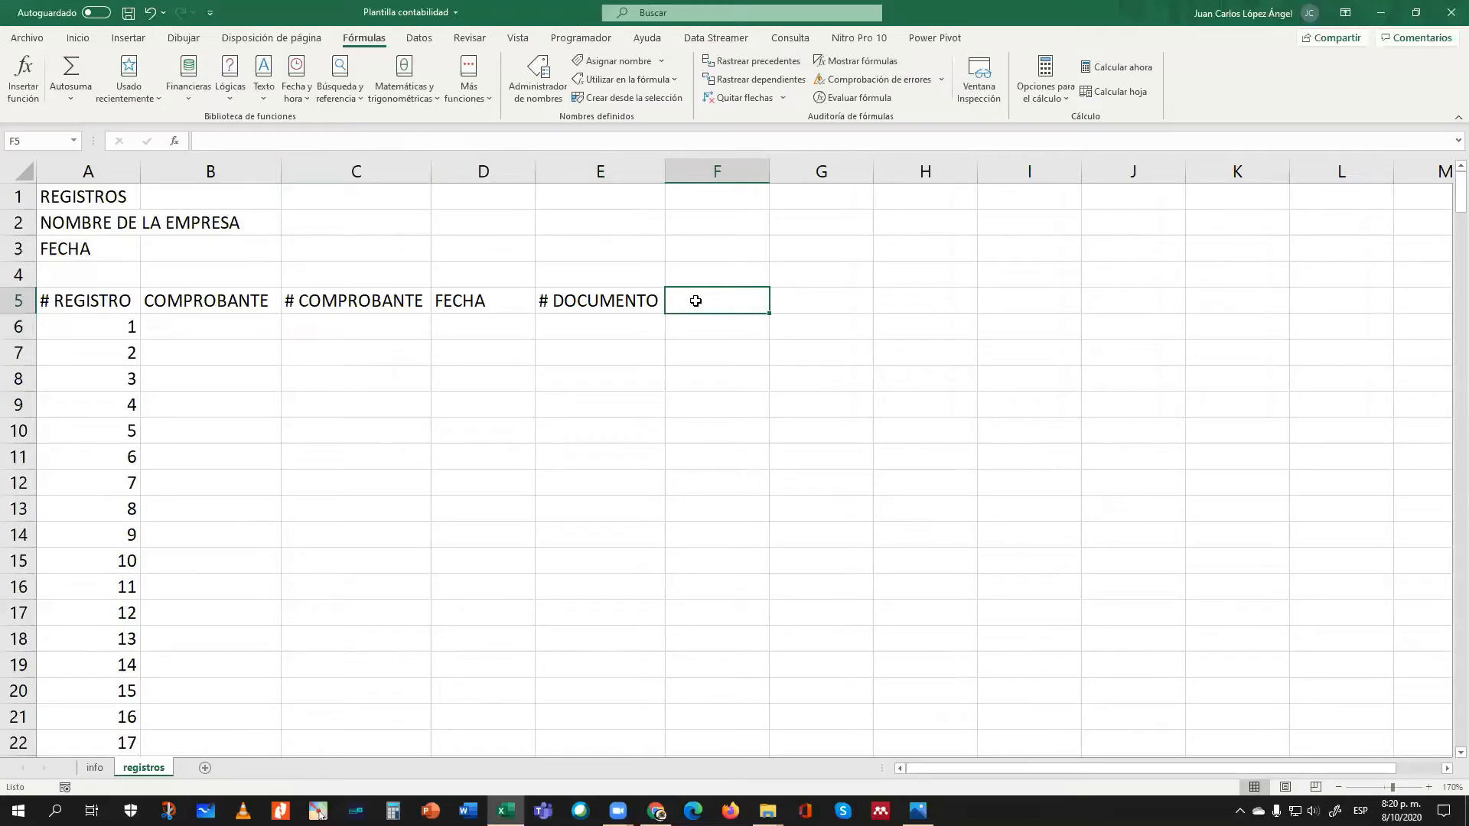
pyautogui.write('OPE')
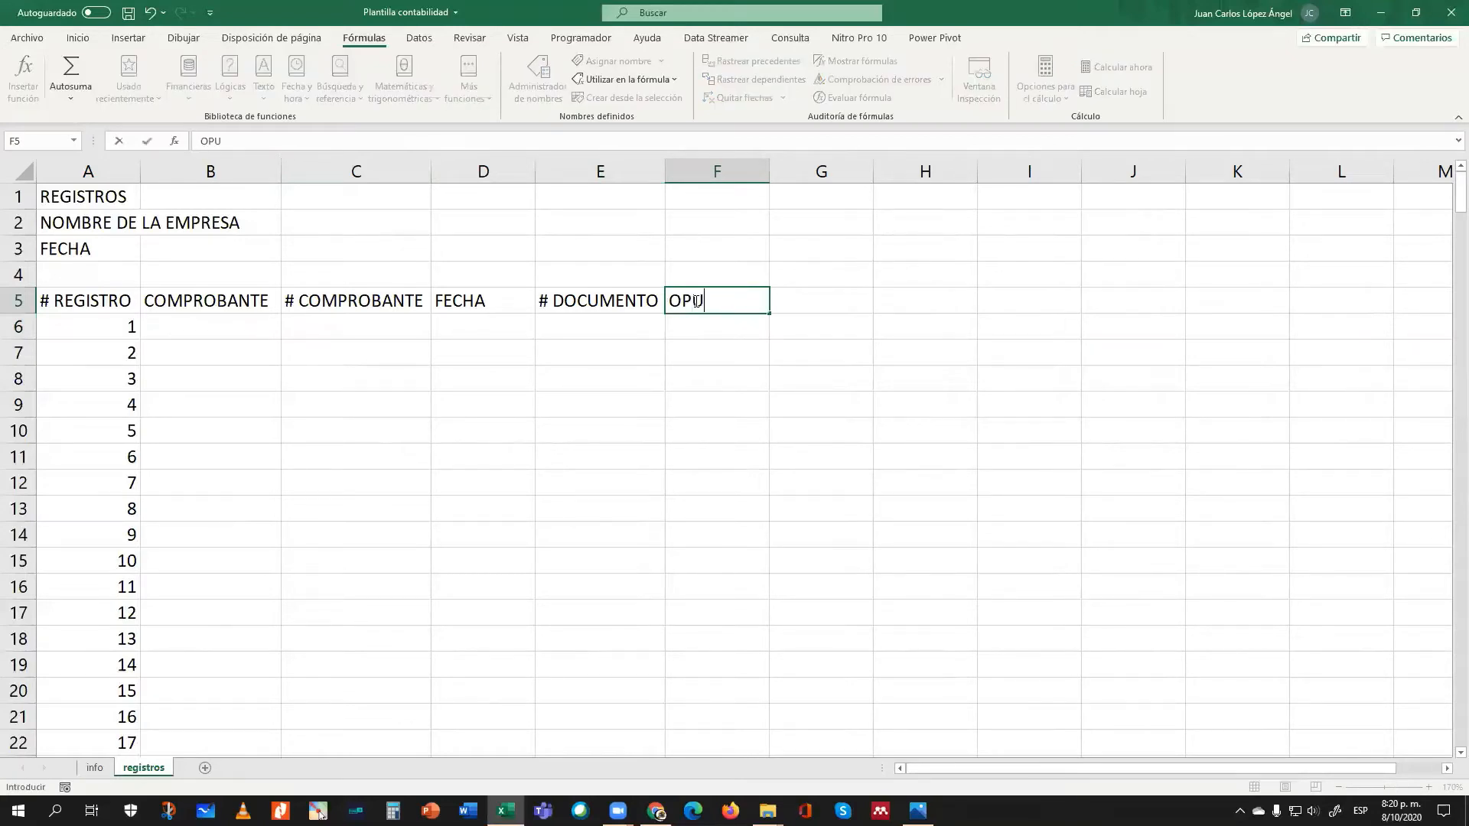
pyautogui.press('BackSpace')
pyautogui.press('BackSpace')
pyautogui.press('BackSpace')
pyautogui.write('PU')
pyautogui.press('Tab')
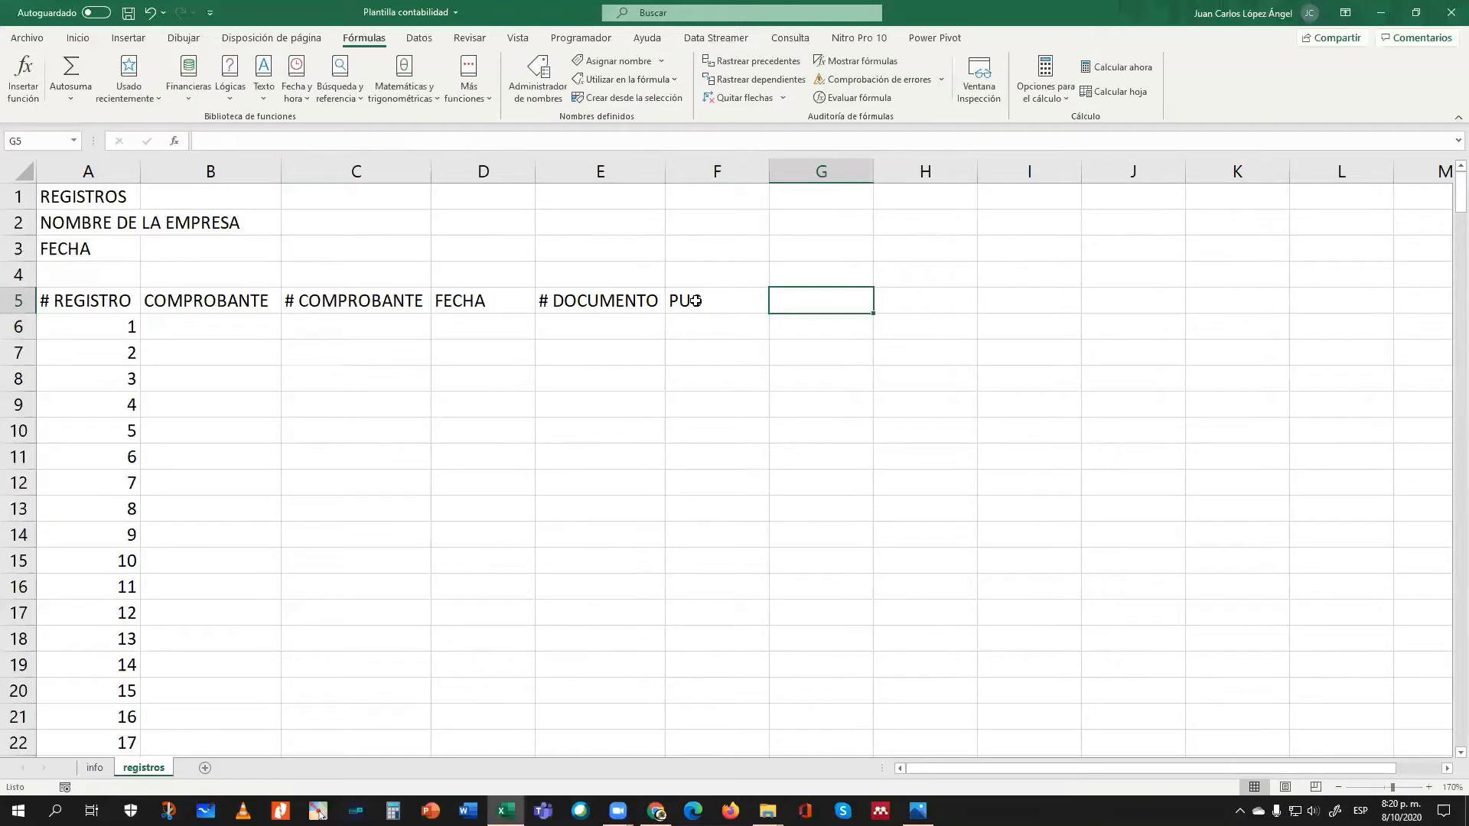
# - Enter the column headers "CUENTA" in G5 and "SALDOS INICIALES" in H5
pyautogui.write('CUENTA')
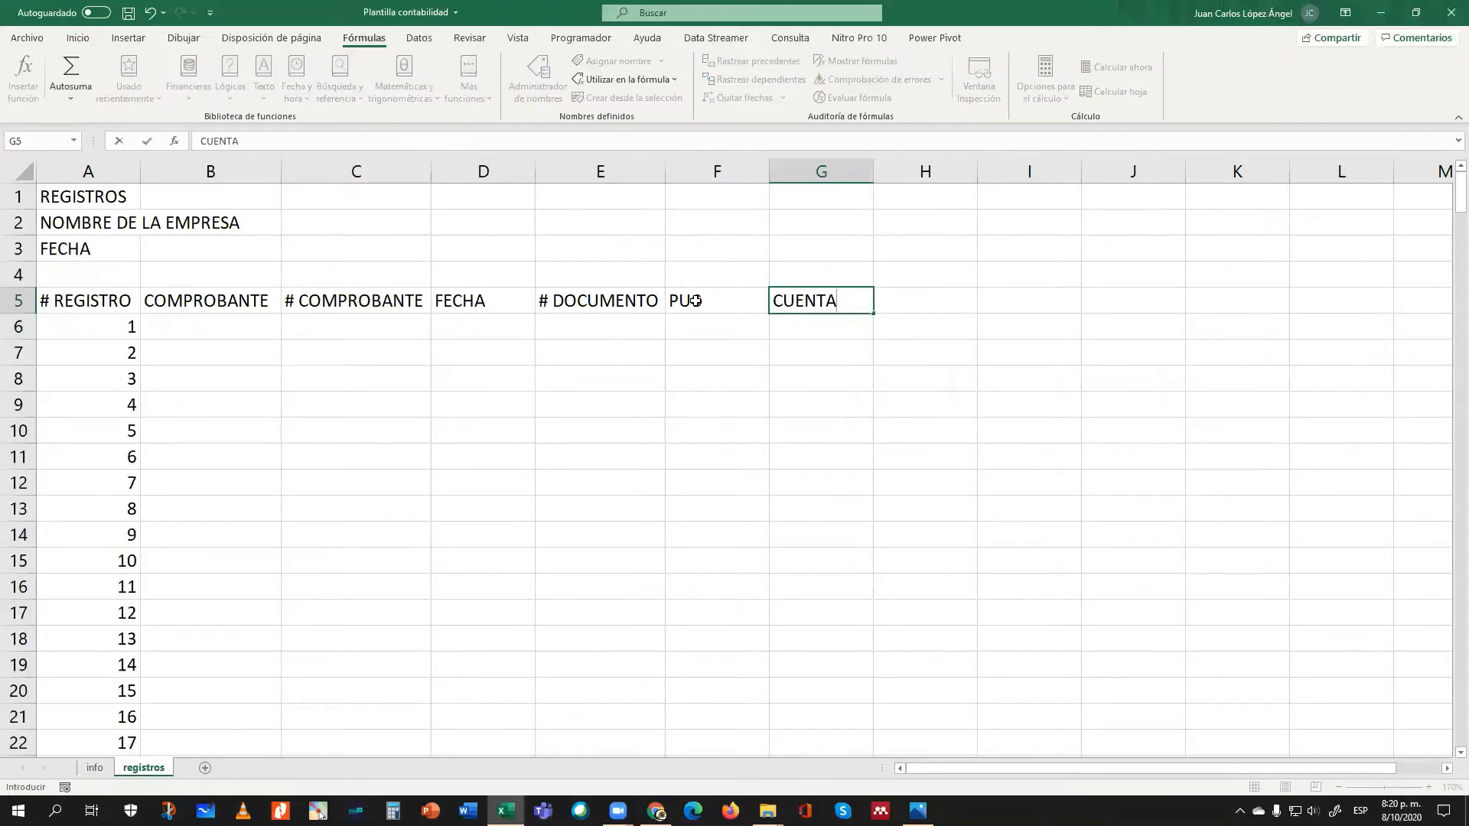
pyautogui.press('Tab')
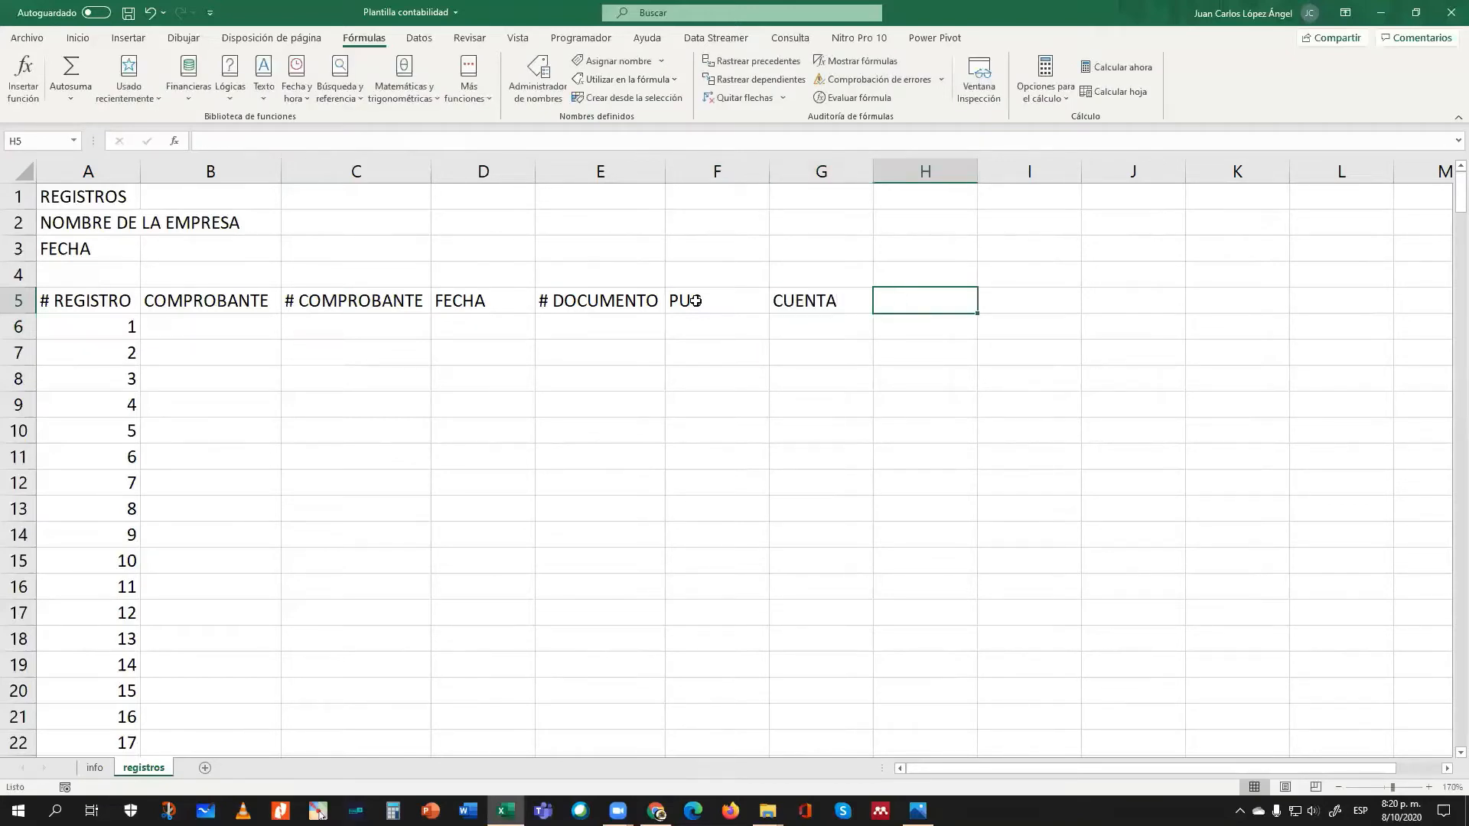
pyautogui.write('SALD')
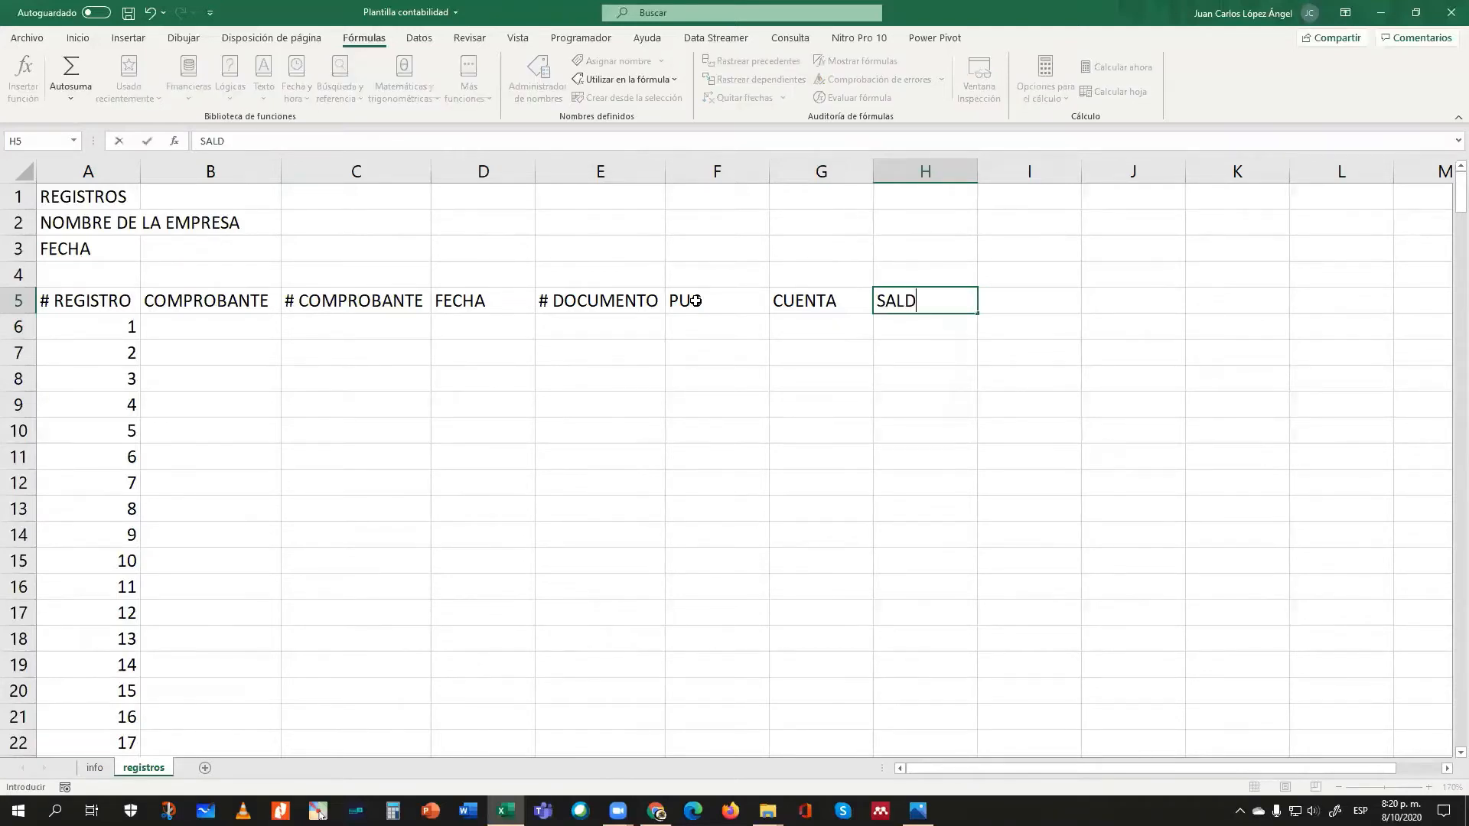
pyautogui.write('O S INICIALES')
pyautogui.press('Tab')
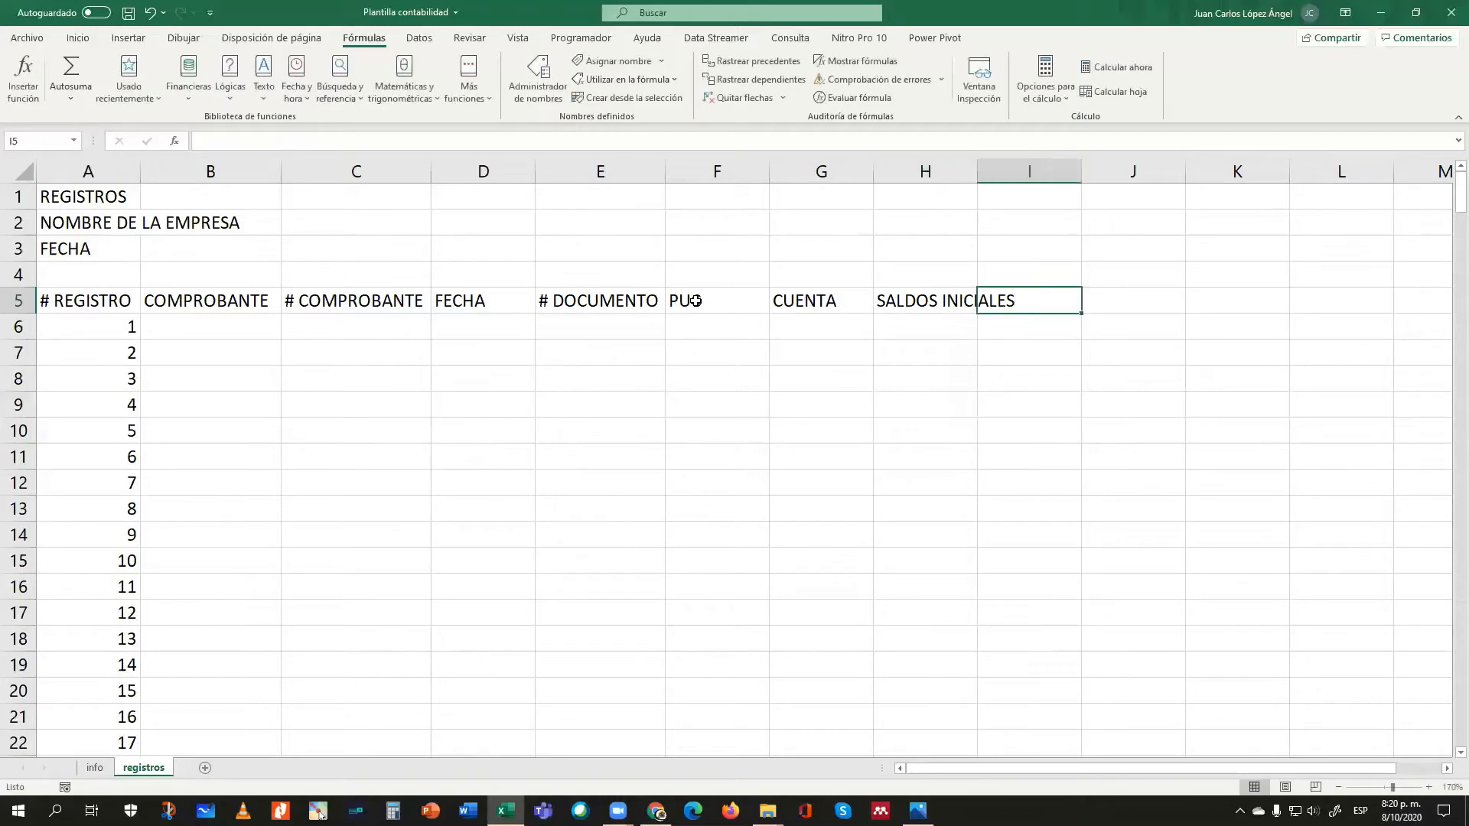
# - Enter the column headers "DEBITOS" in I5 and "CREDITOS" in J5
pyautogui.write('DEBITOS')
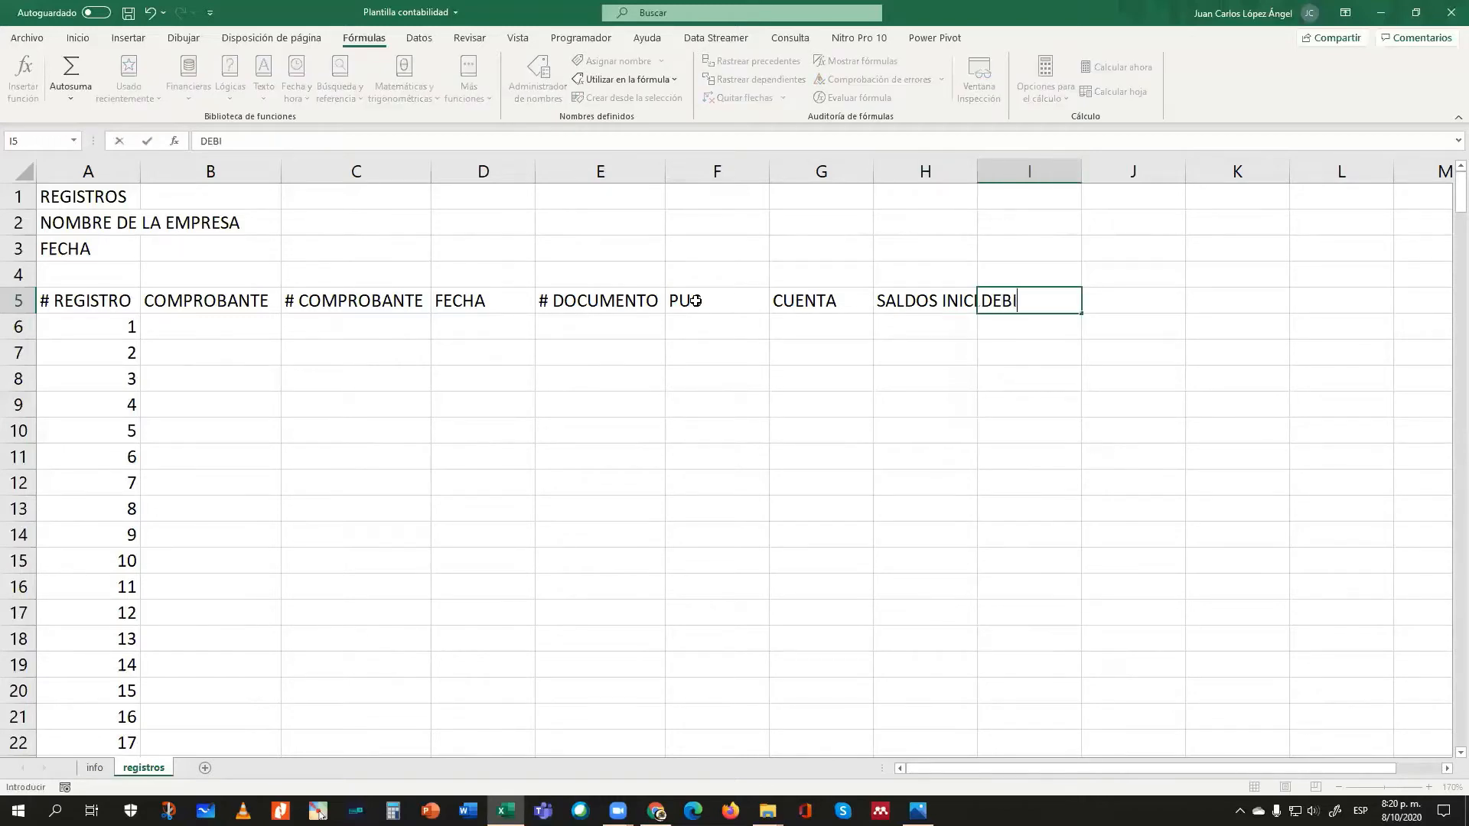
pyautogui.press('Tab')
pyautogui.write('CREDITOS')
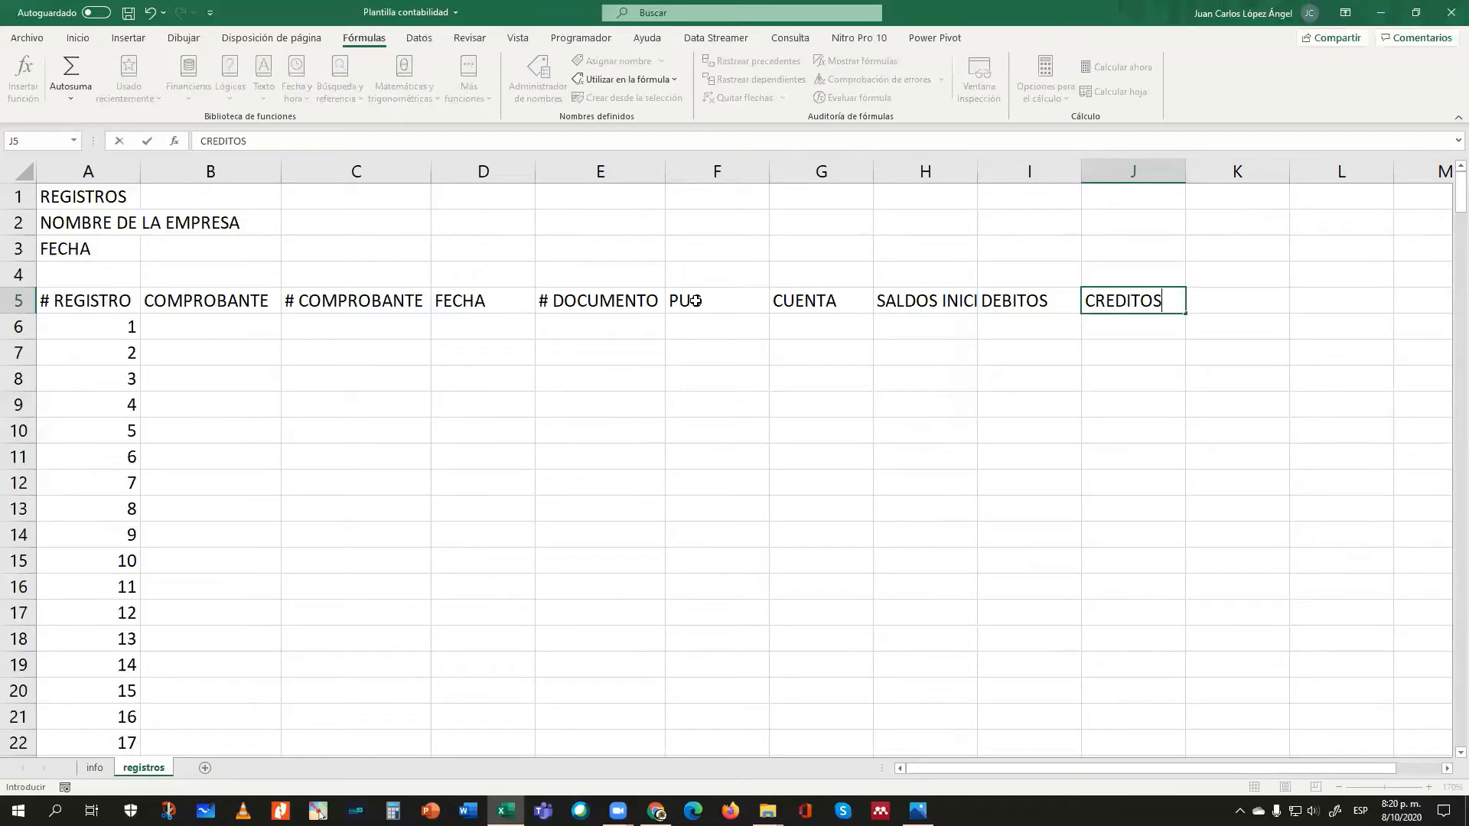
pyautogui.press('Tab')
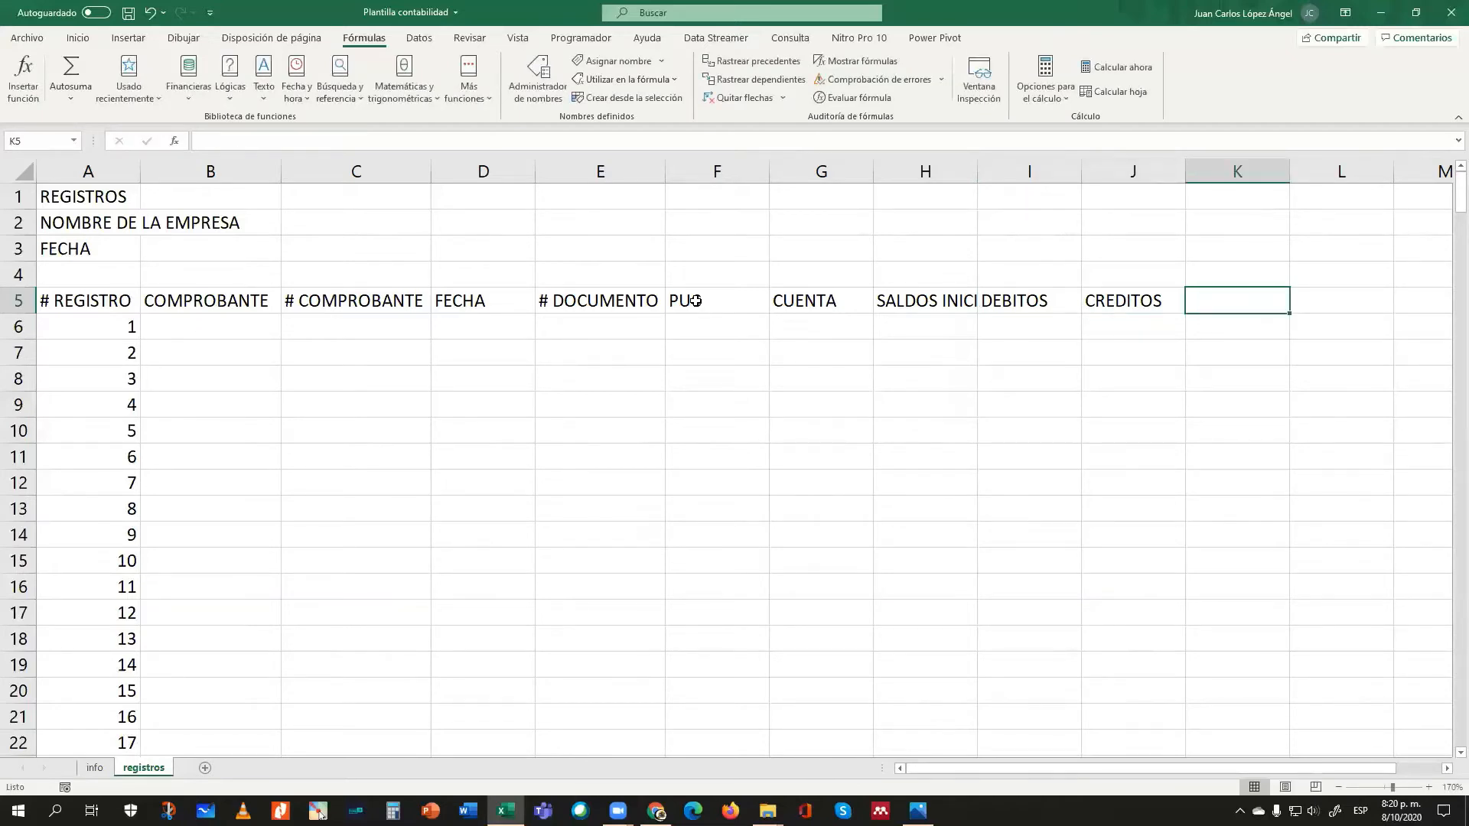
# - Enter the column headers "TERCEROS" in K5 and "OBSERVACION" in L5
pyautogui.write('TERCEROS')
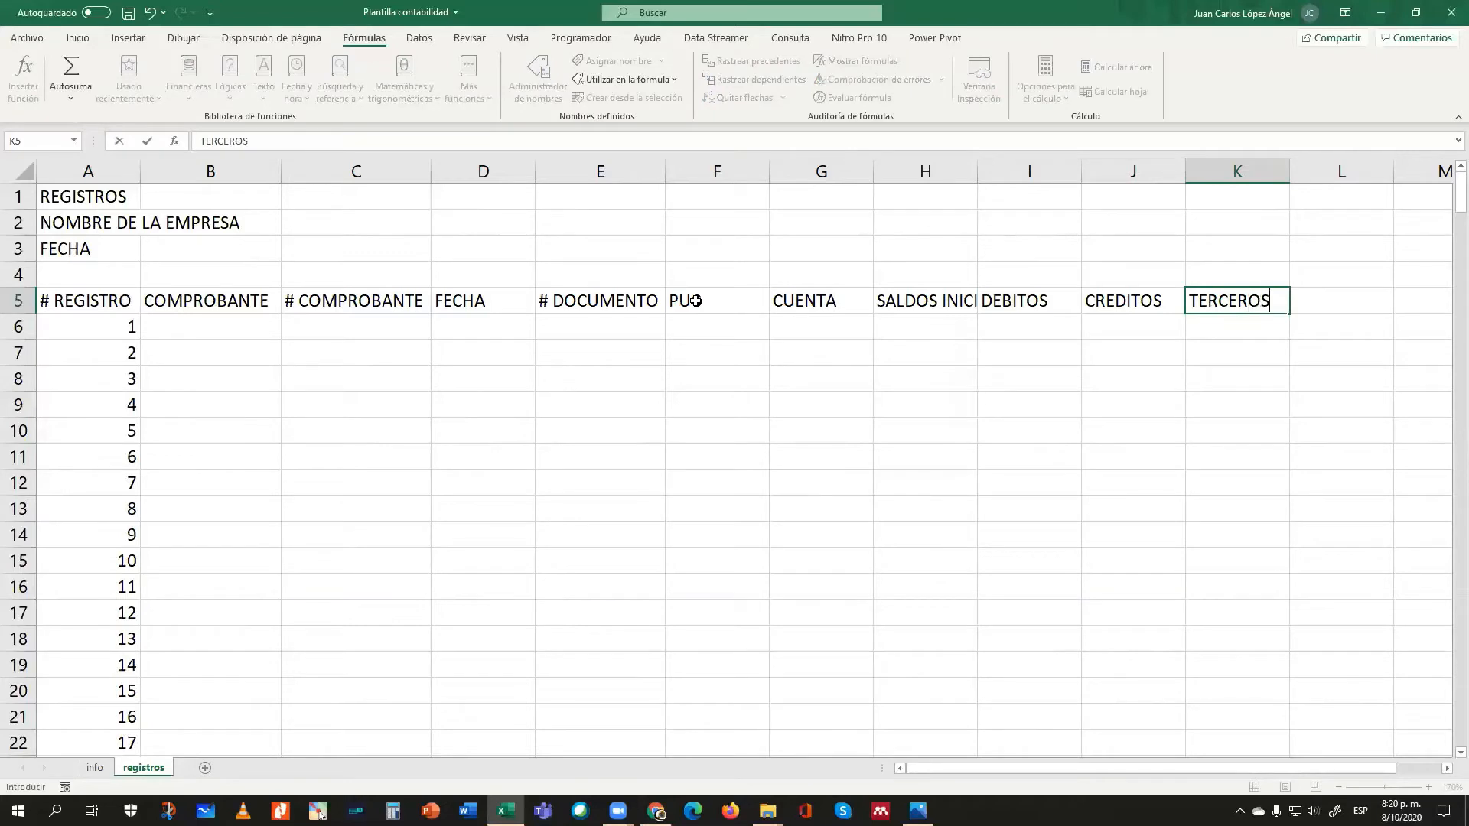
pyautogui.press('Tab')
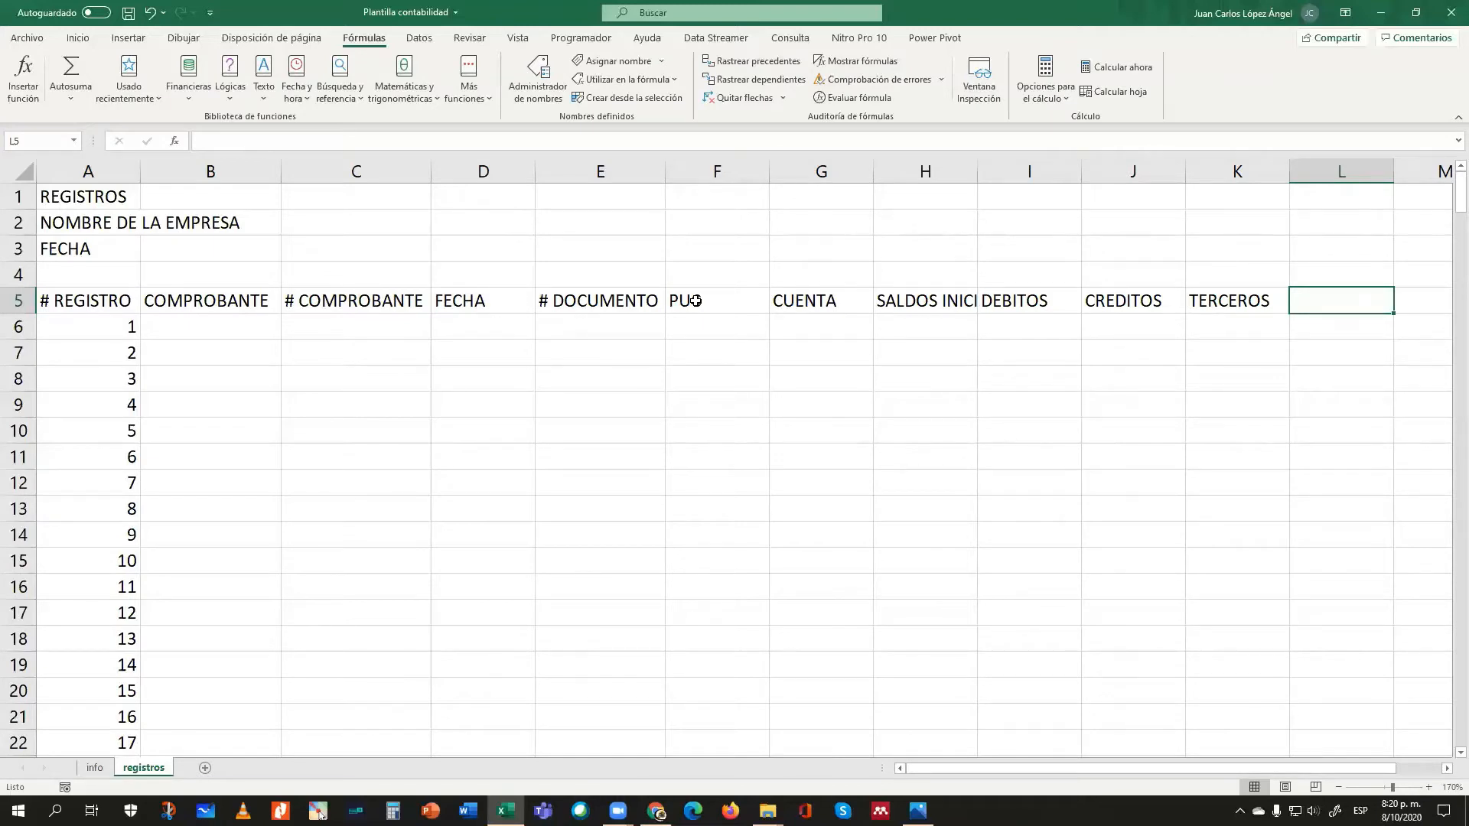
pyautogui.write('O')
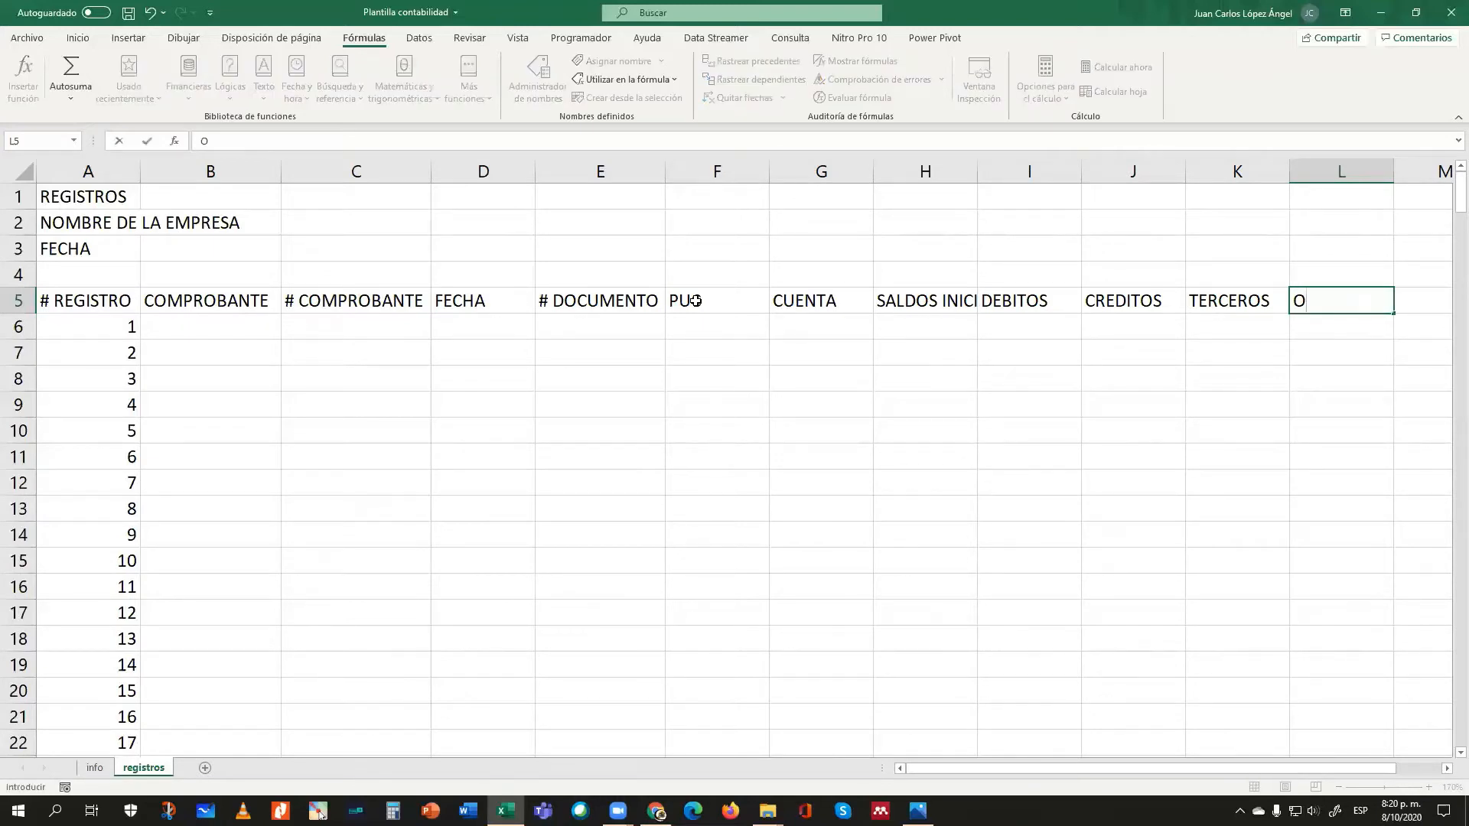
pyautogui.write('BSERVACION')
pyautogui.press('Return')
pyautogui.press('Right')
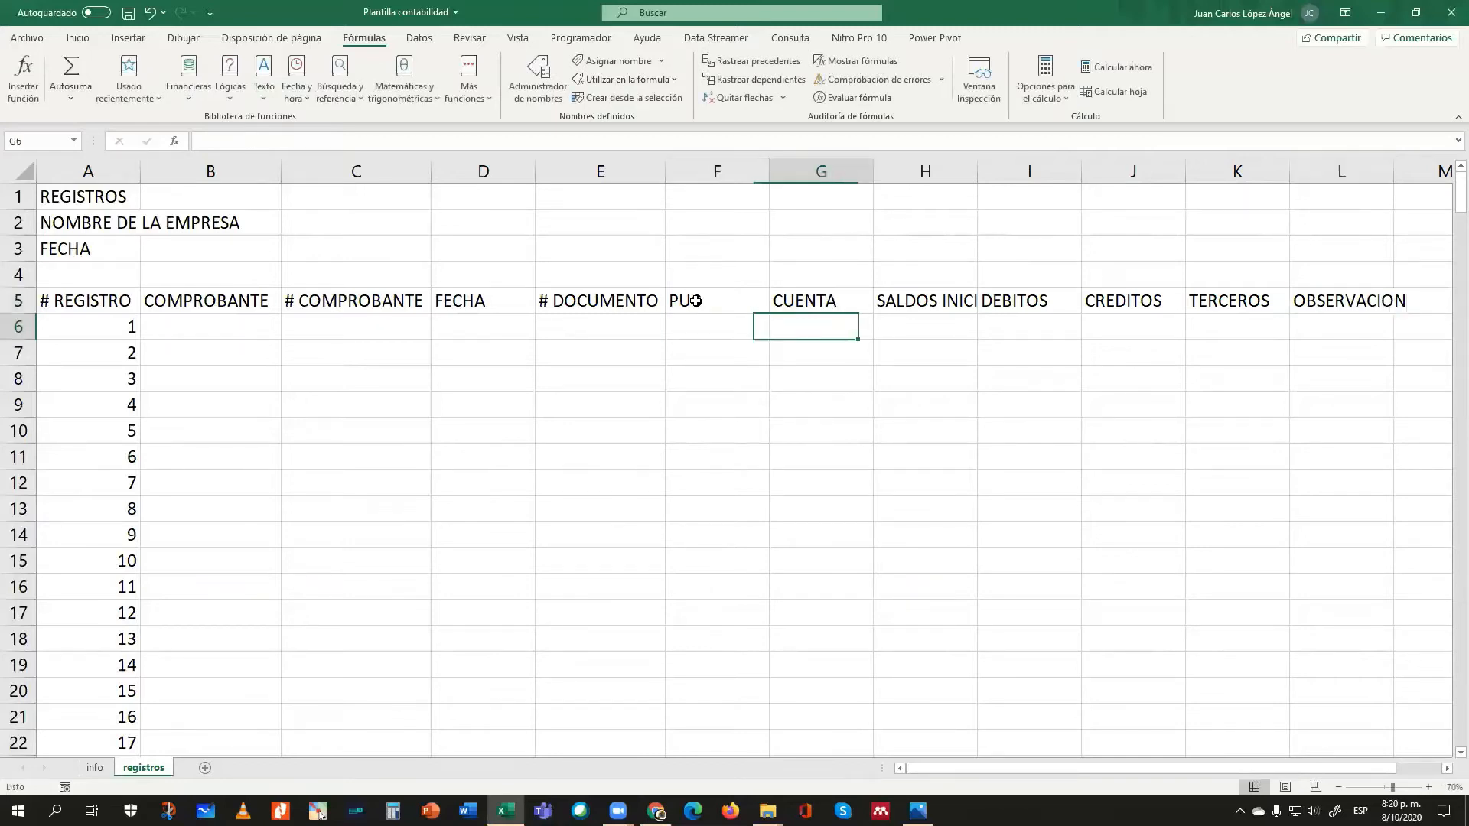
pyautogui.press('Right')
pyautogui.press('Right')
pyautogui.press('Up')
pyautogui.press('Right')
pyautogui.press('Right')
pyautogui.press('Right')
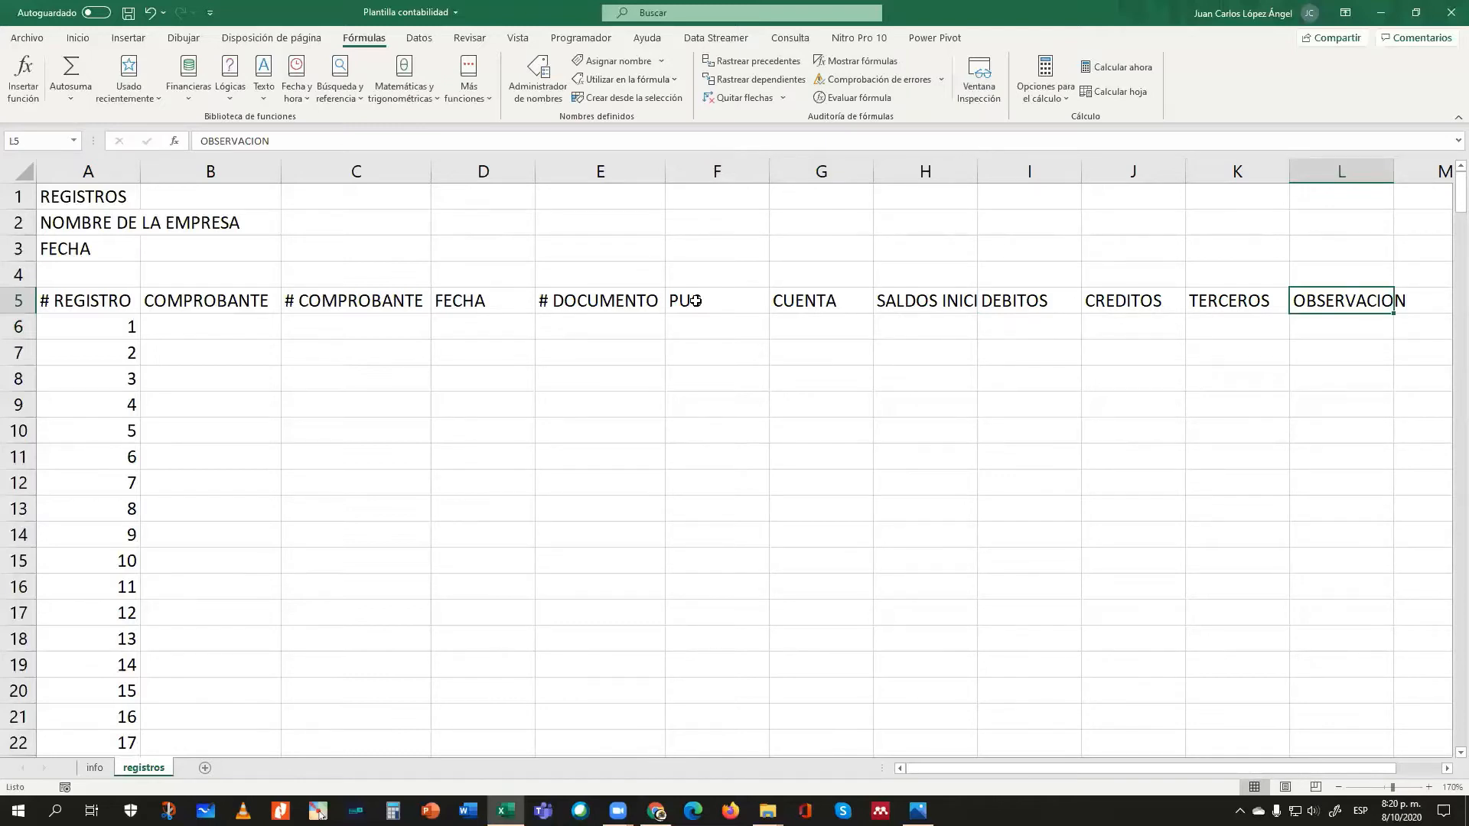
# - Apply the Salida cell style to the column headers in A5:L5
pyautogui.moveTo(61, 306); pyautogui.dragTo(1312, 301)
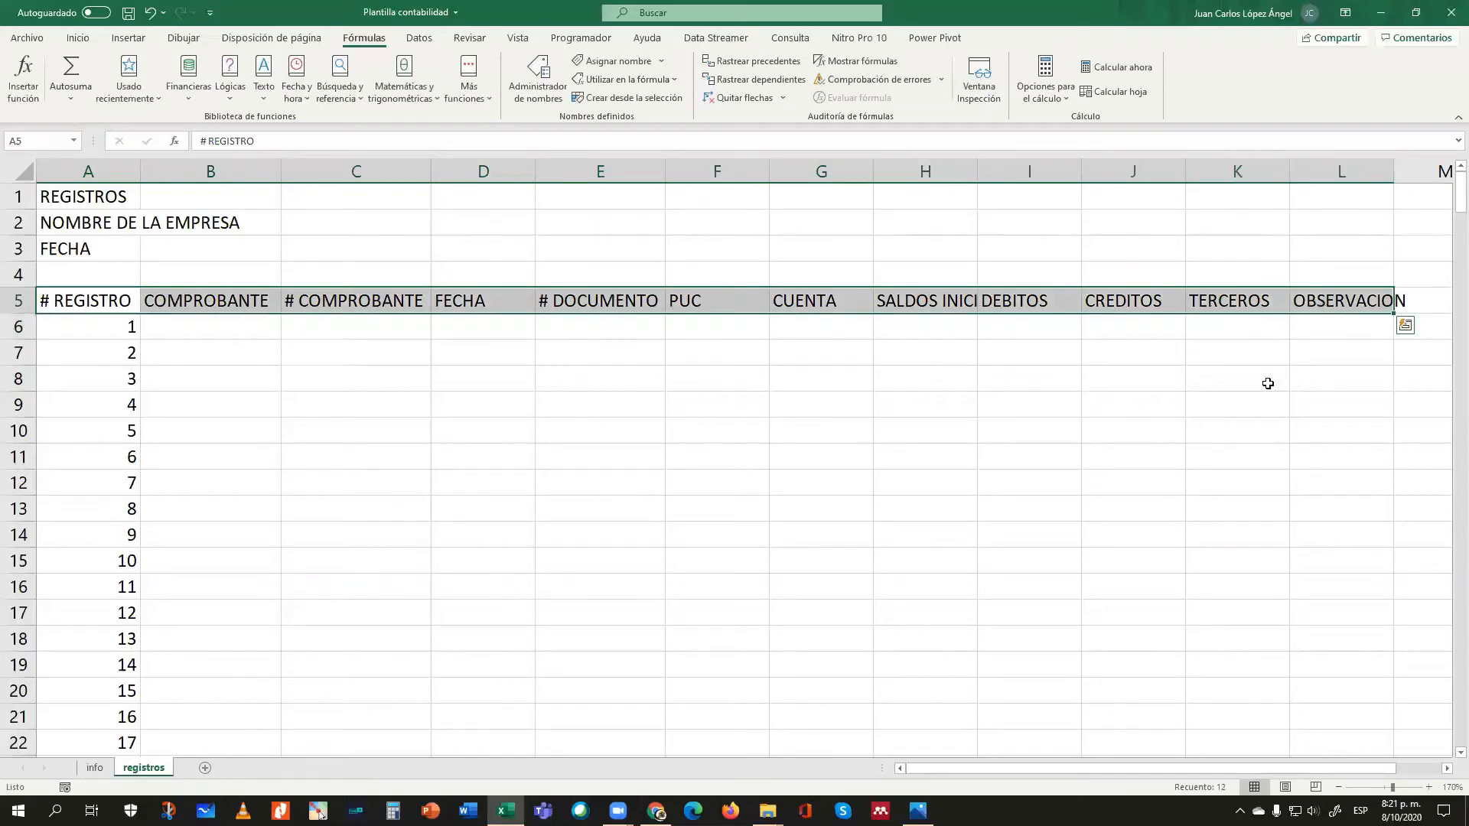
pyautogui.click(106, 298)
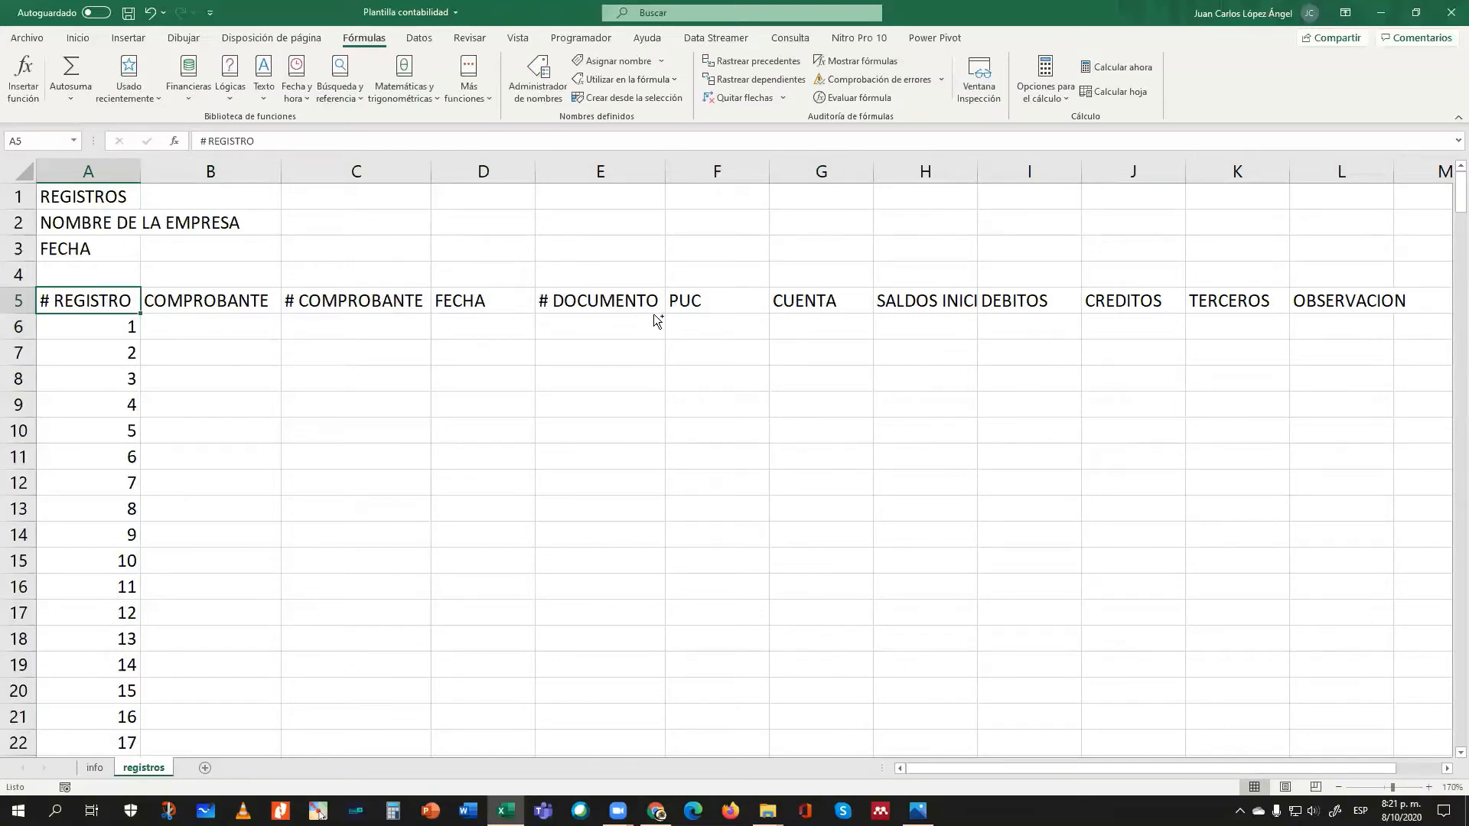
pyautogui.hotkey('ctrl', 'shift', 'Right')
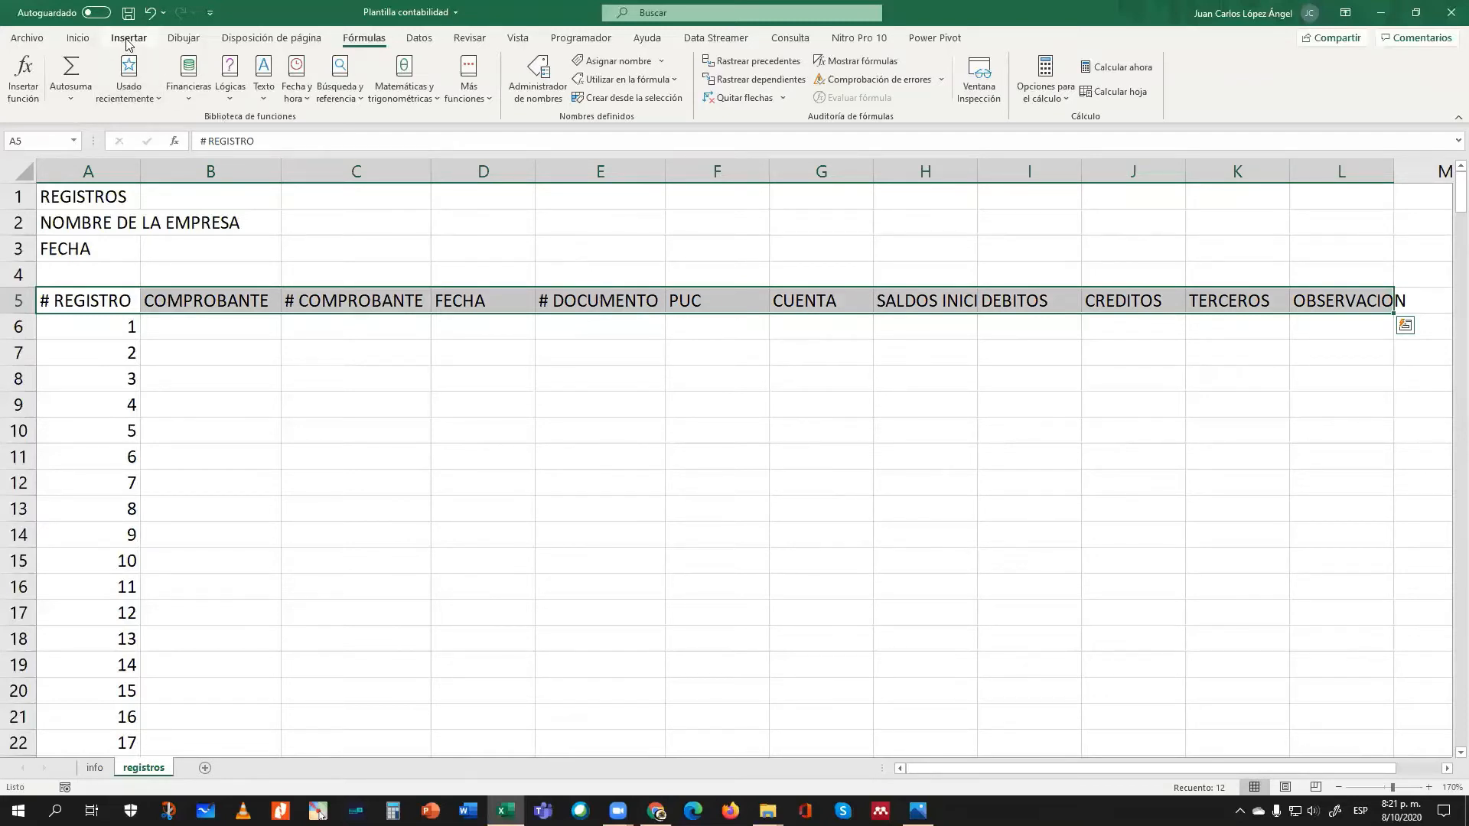
pyautogui.click(81, 42)
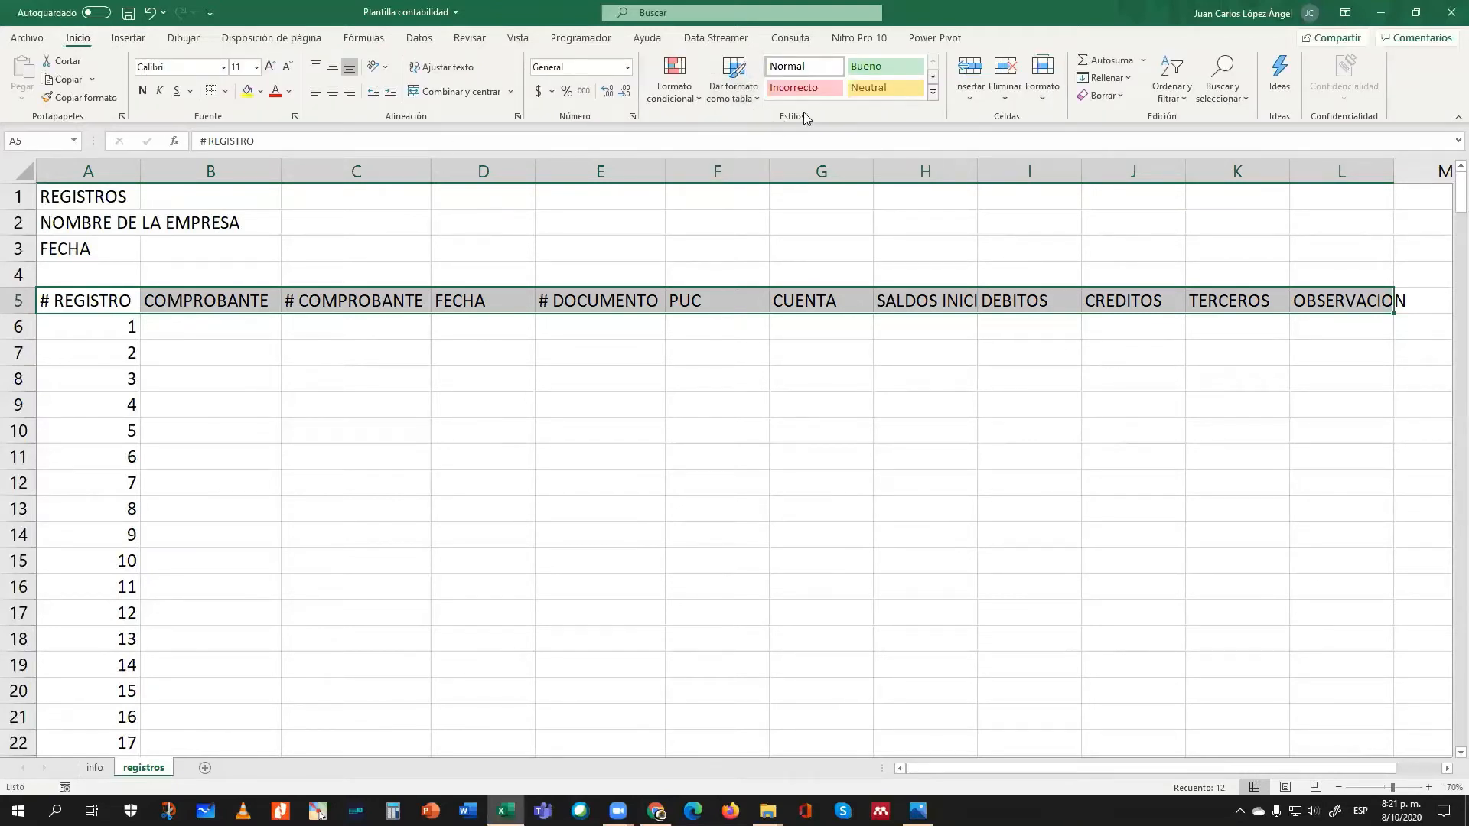
pyautogui.click(934, 96)
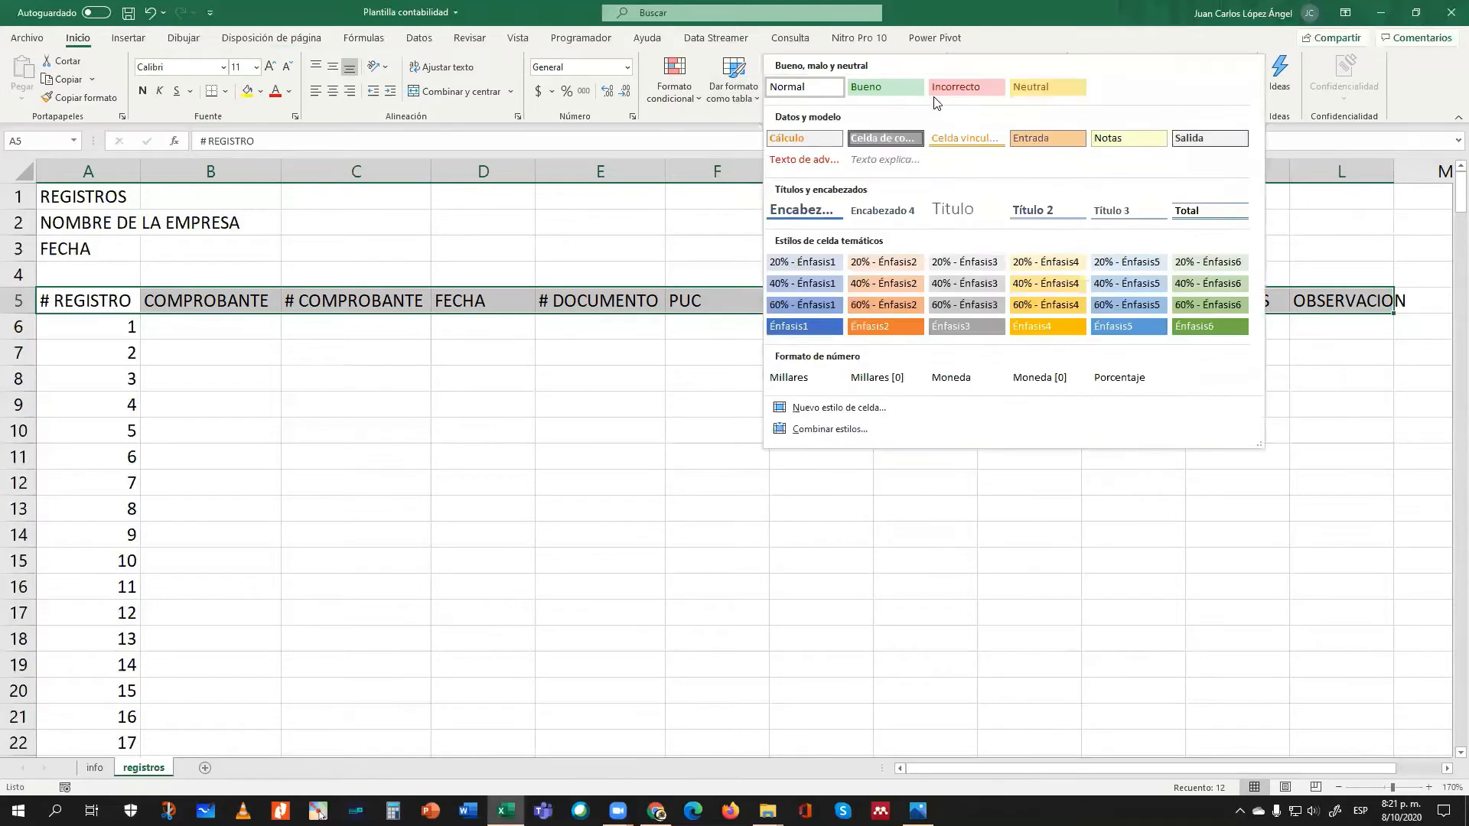
pyautogui.click(1201, 139)
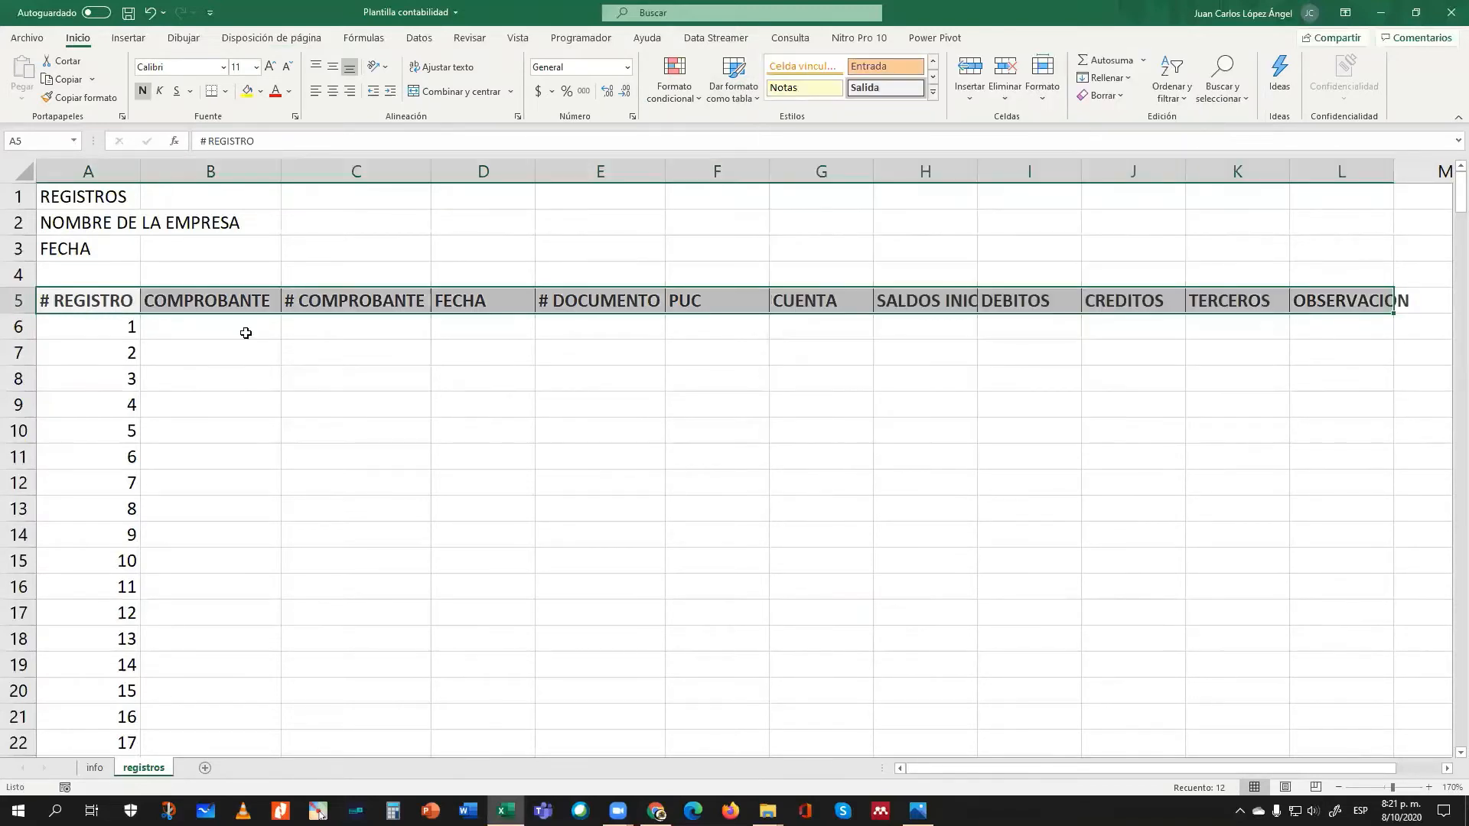
# - Widen columns L and H to fit the headers OBSERVACION and SALDOS INICIALES
pyautogui.doubleClick(1397, 174)
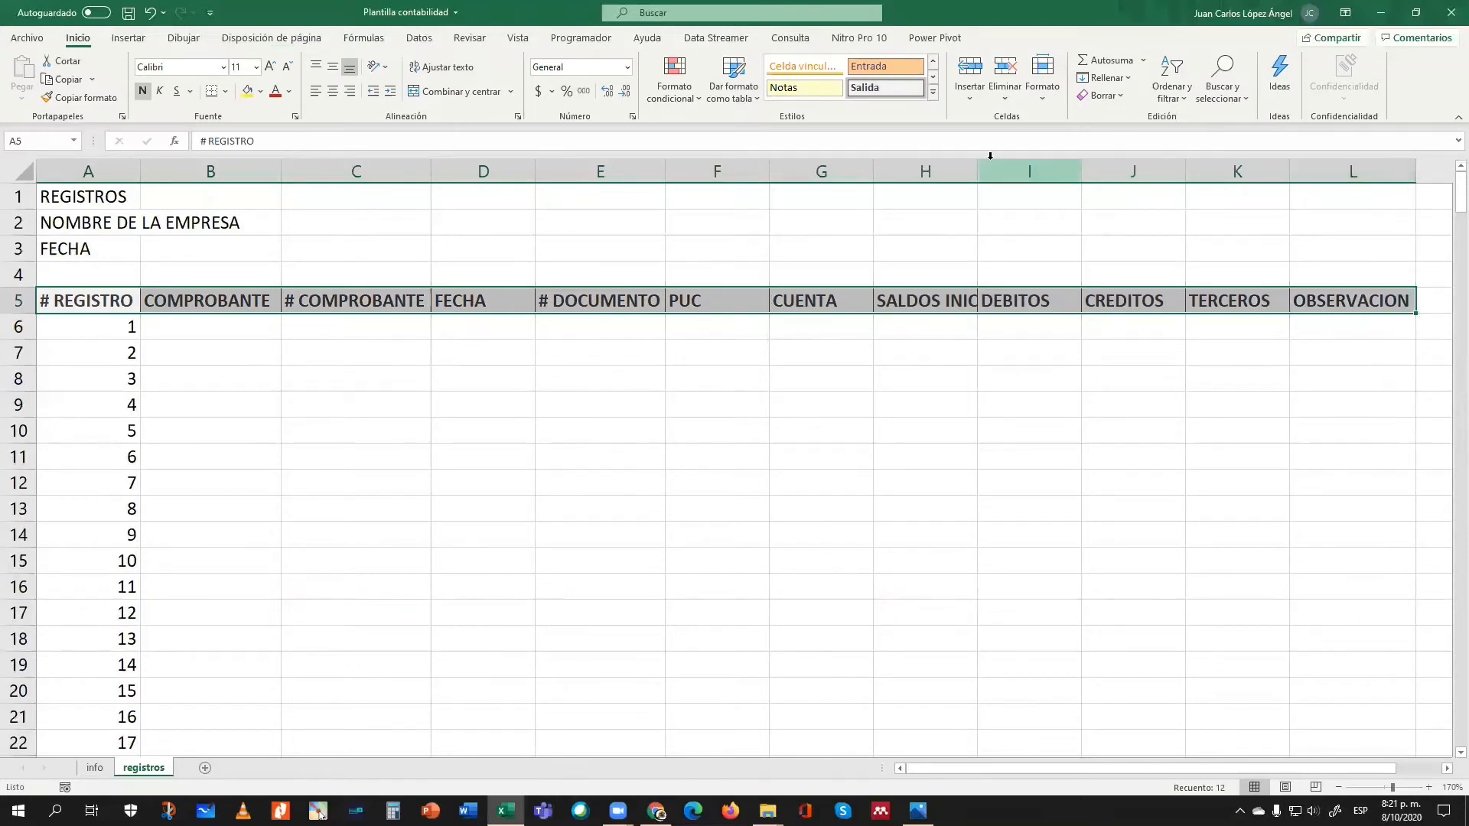
pyautogui.moveTo(978, 170); pyautogui.dragTo(1004, 170)
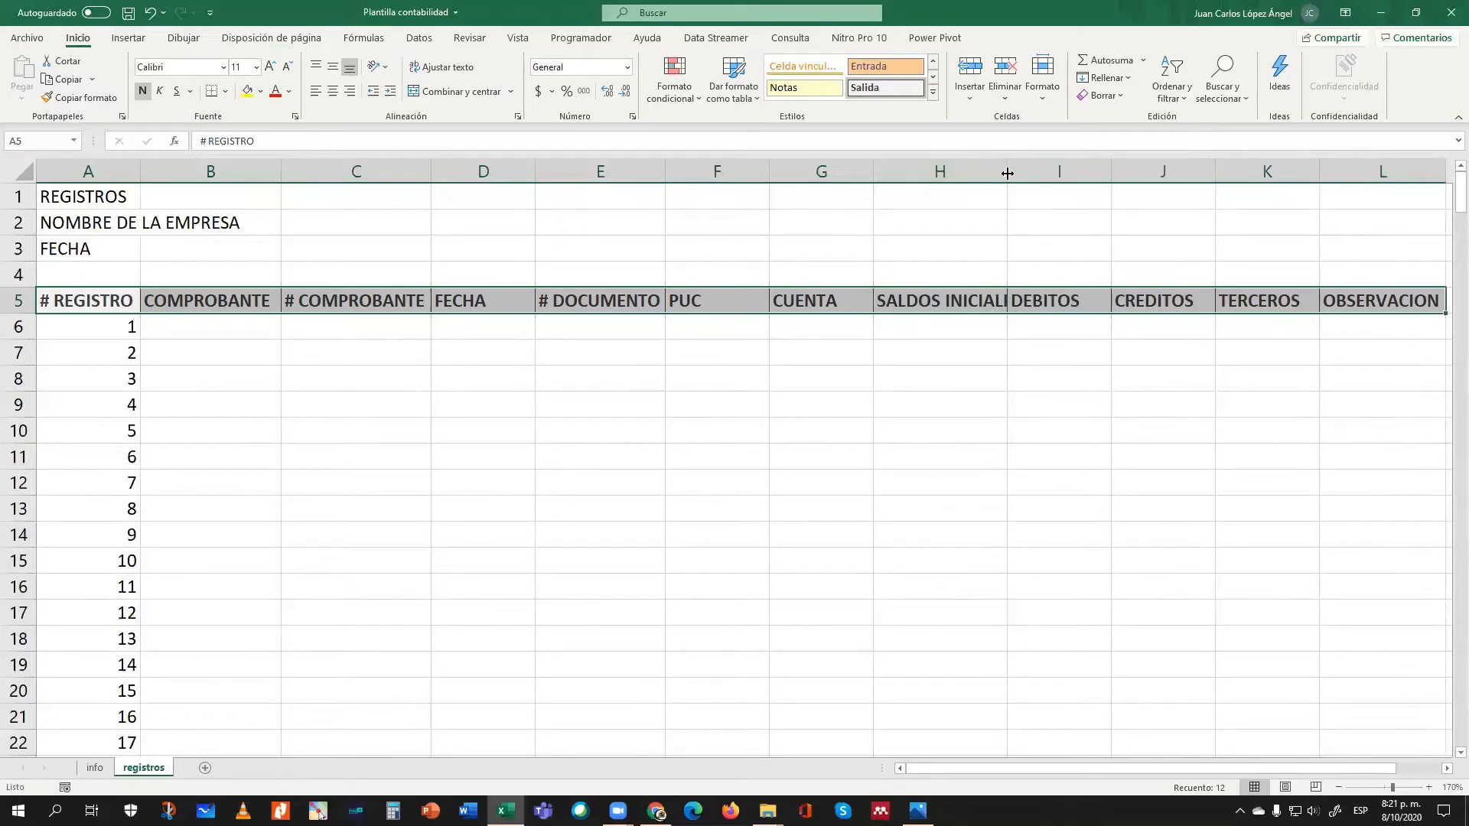
pyautogui.doubleClick(1007, 170)
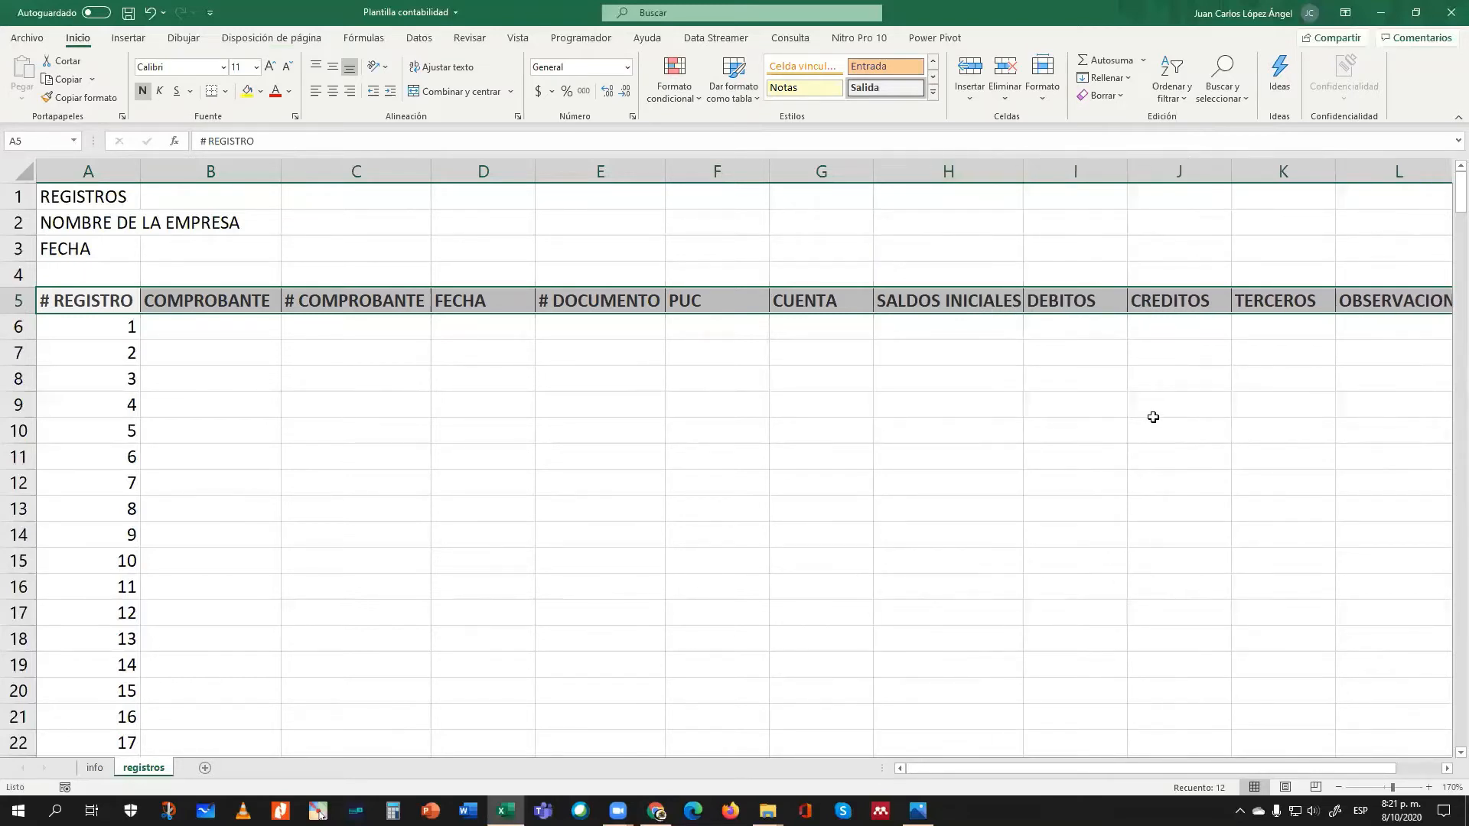
# - Centre the headers in A5:L5 horizontally and vertically and make them italic
pyautogui.click(1338, 787)
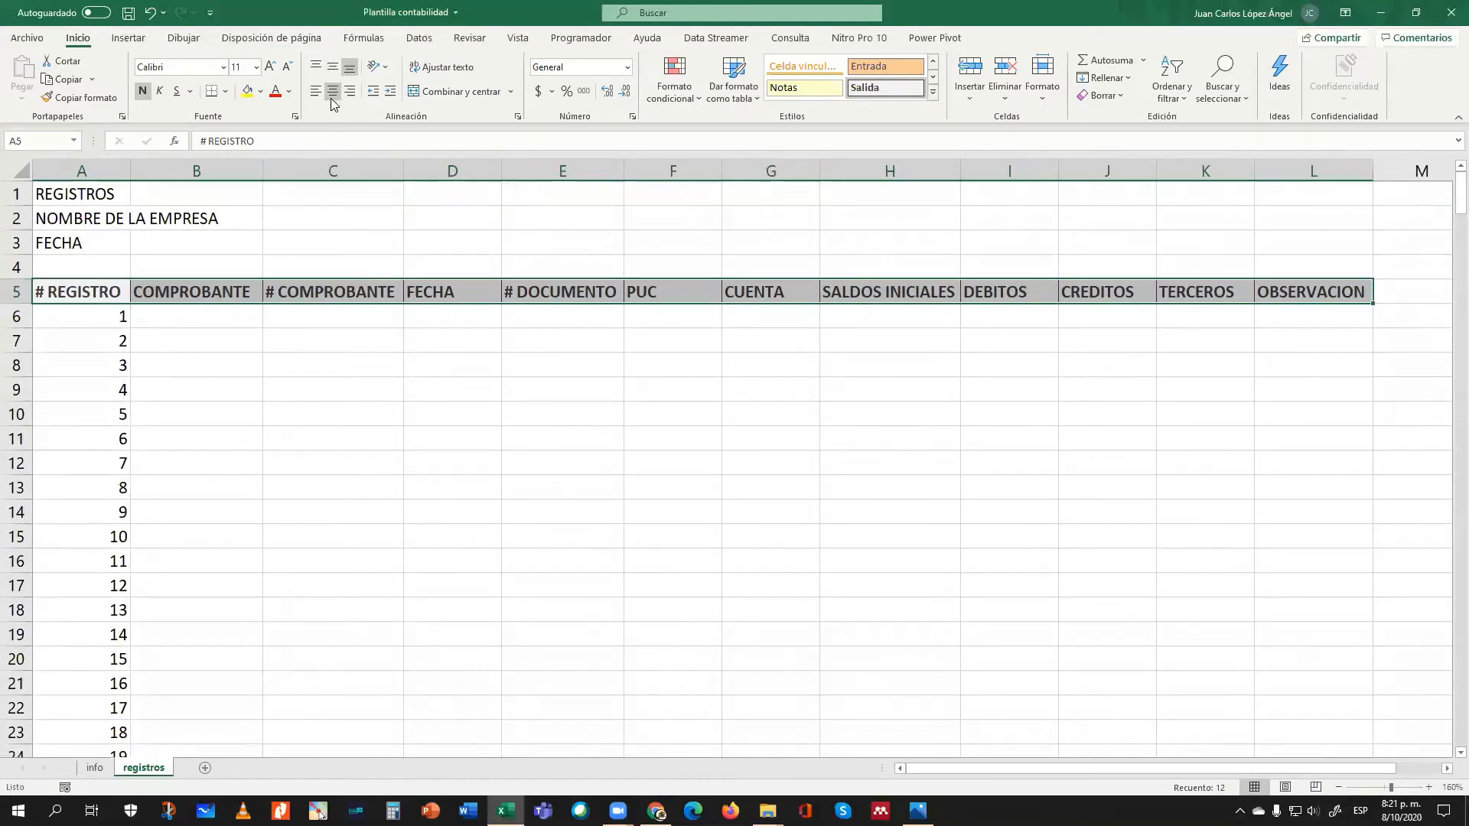
pyautogui.click(333, 67)
pyautogui.click(332, 94)
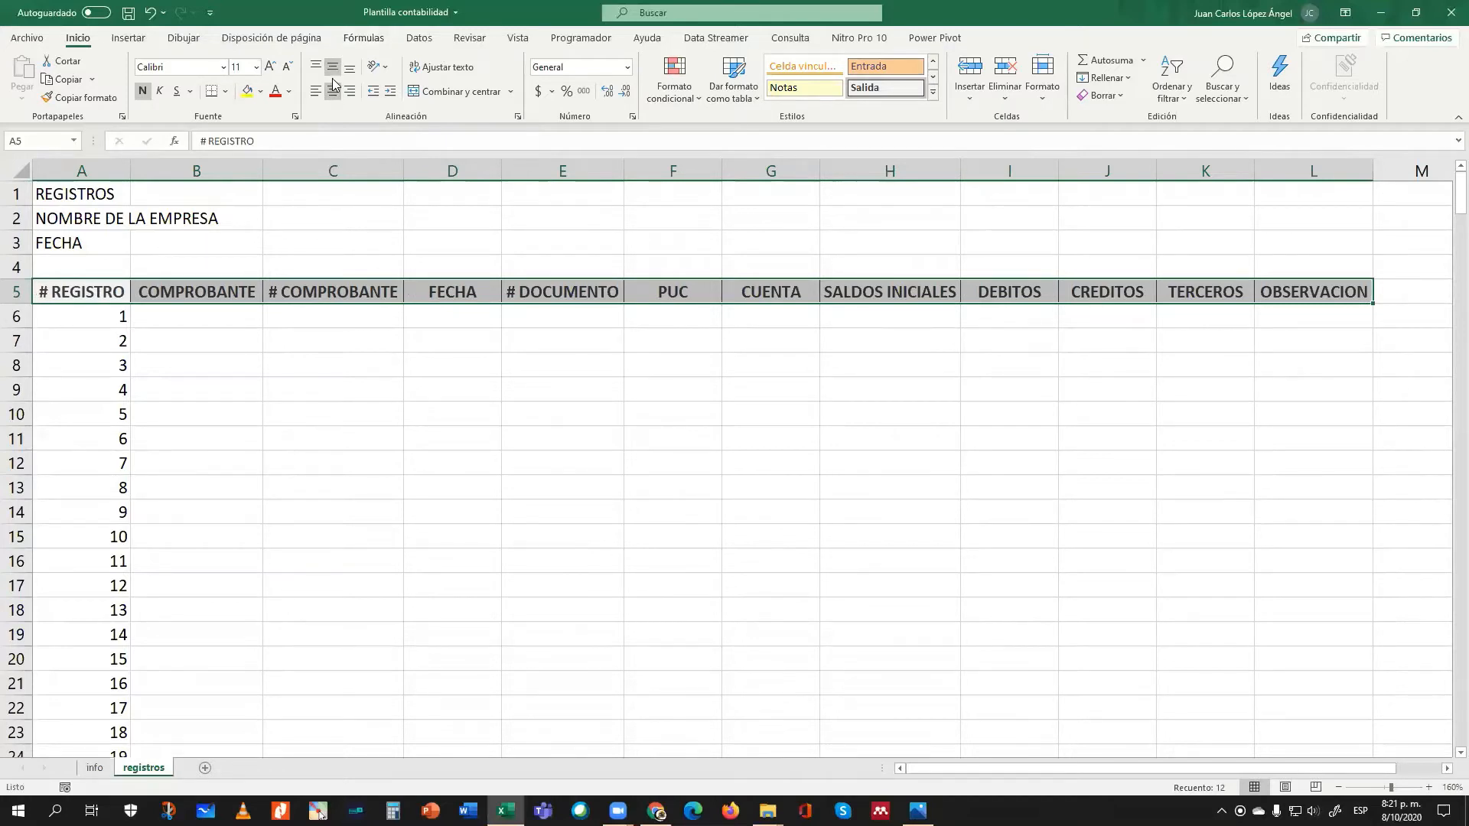
pyautogui.click(161, 93)
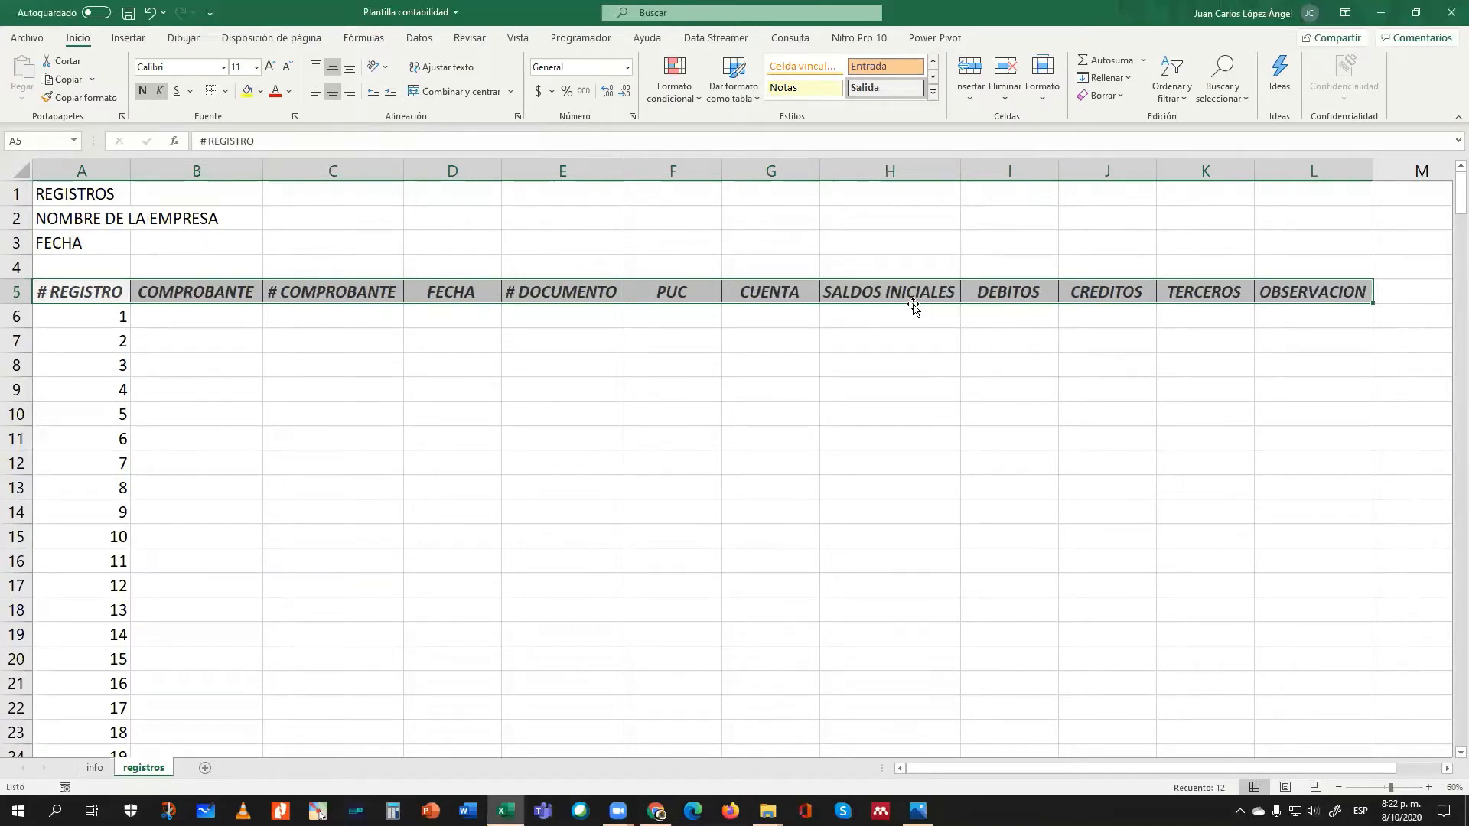
pyautogui.click(606, 317)
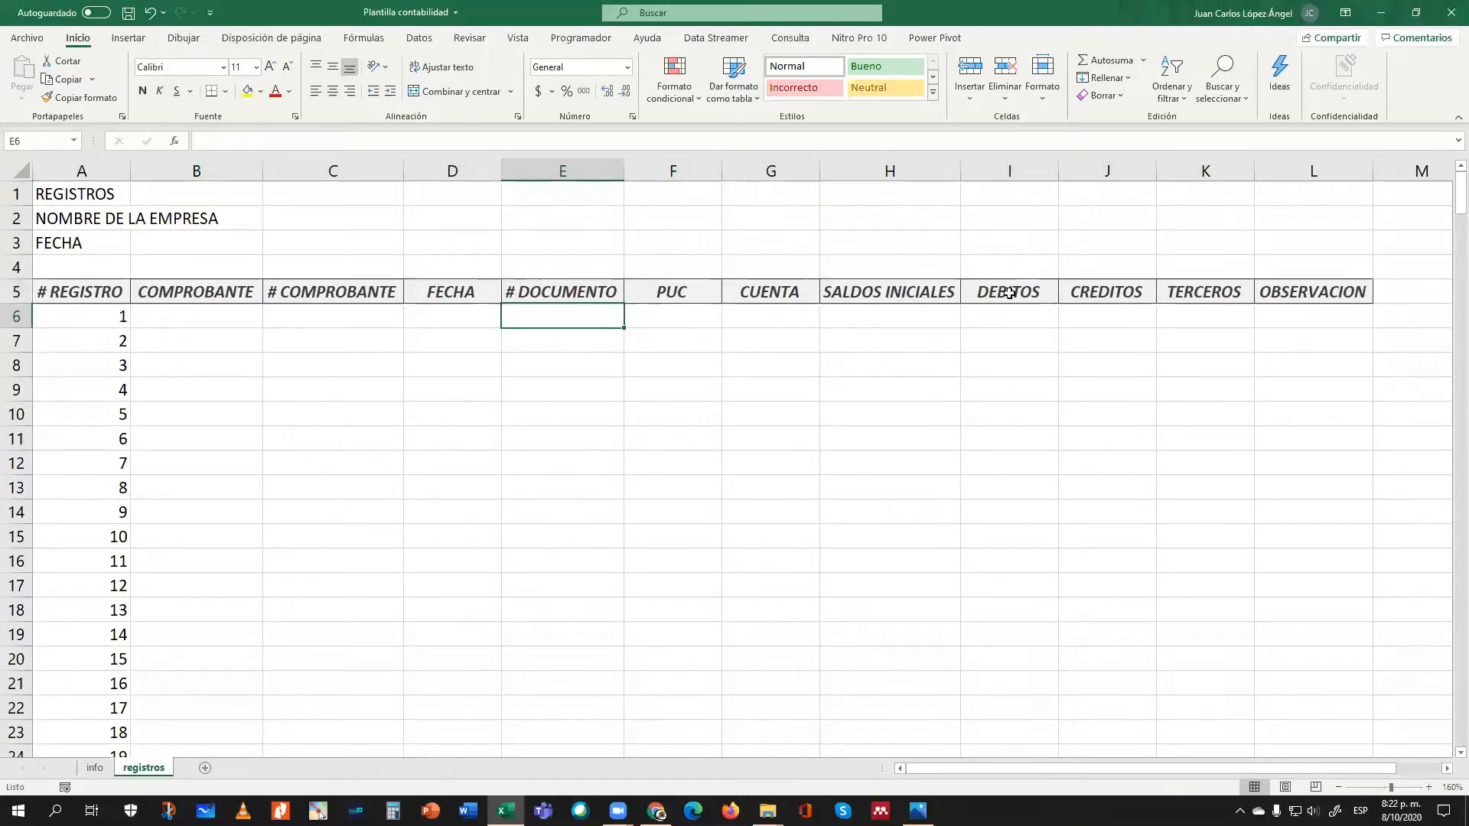
pyautogui.click(1003, 289)
pyautogui.click(1090, 291)
pyautogui.click(1091, 268)
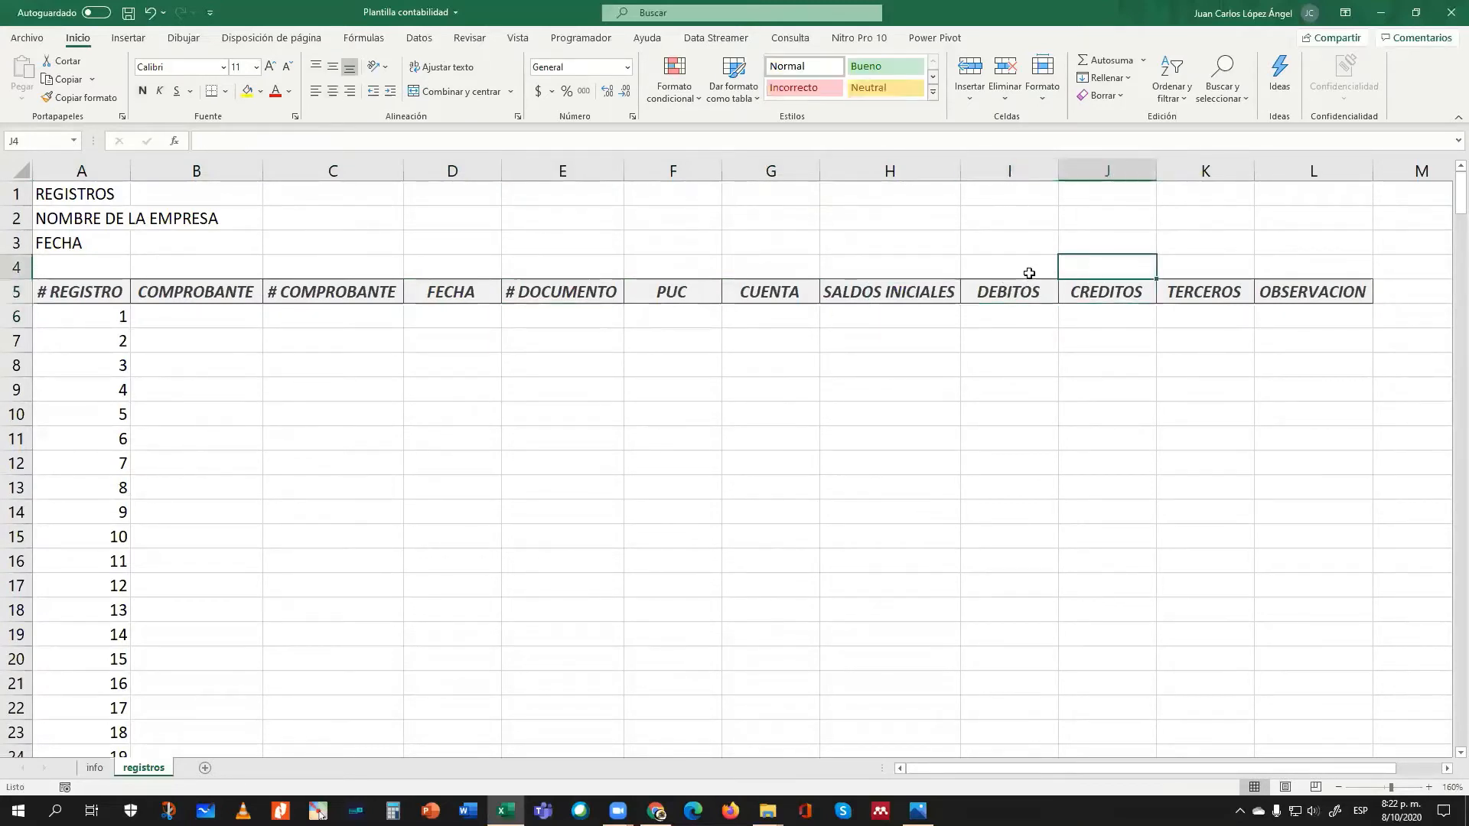
pyautogui.click(1026, 274)
pyautogui.click(1024, 292)
pyautogui.click(1086, 290)
pyautogui.click(1074, 262)
# - Enter the formula =SUMA(I6:I1048576) in I4 above DEBITOS to total the whole column below the header
pyautogui.click(1037, 264)
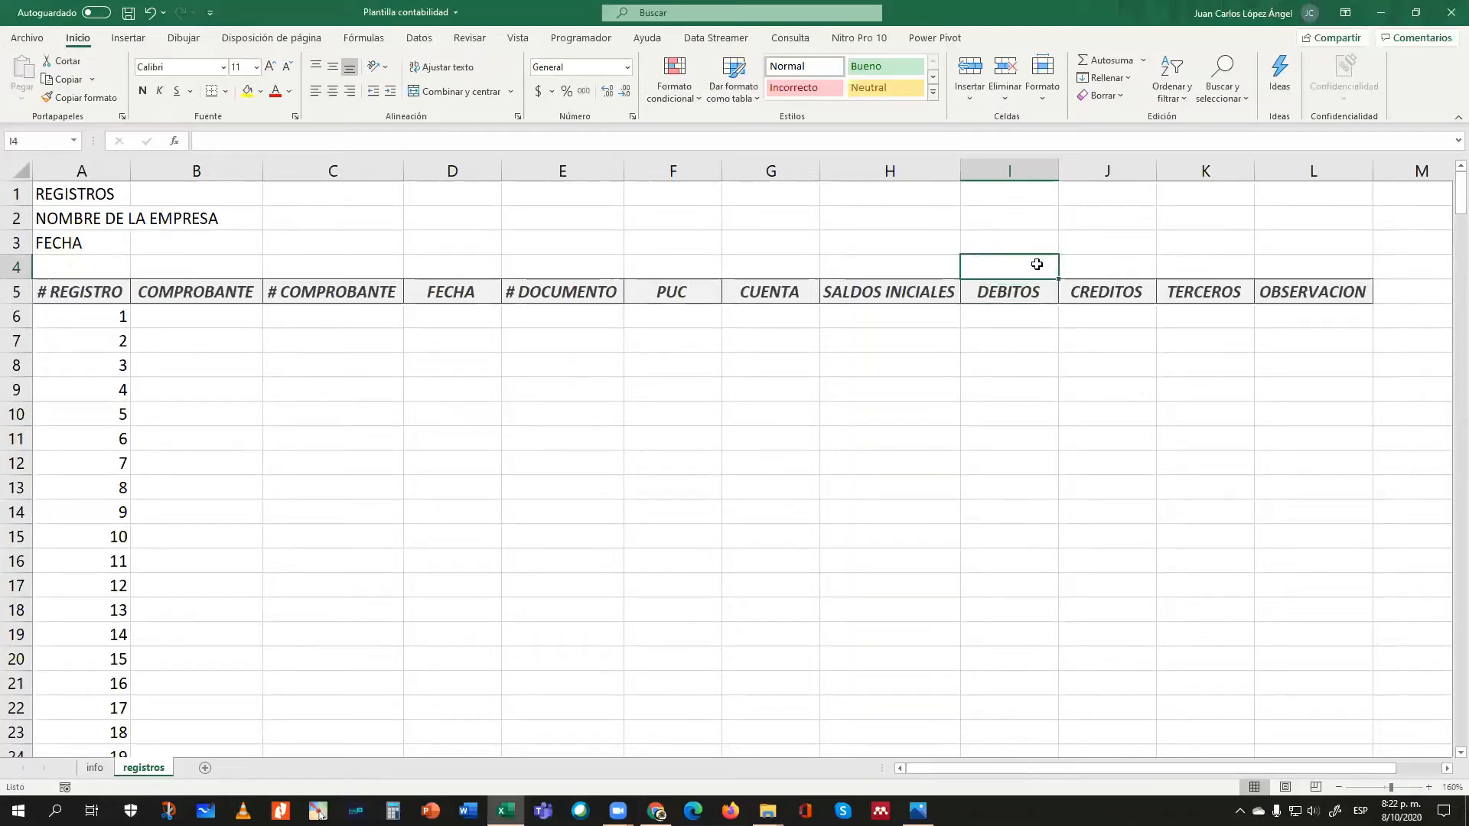
pyautogui.write('=')
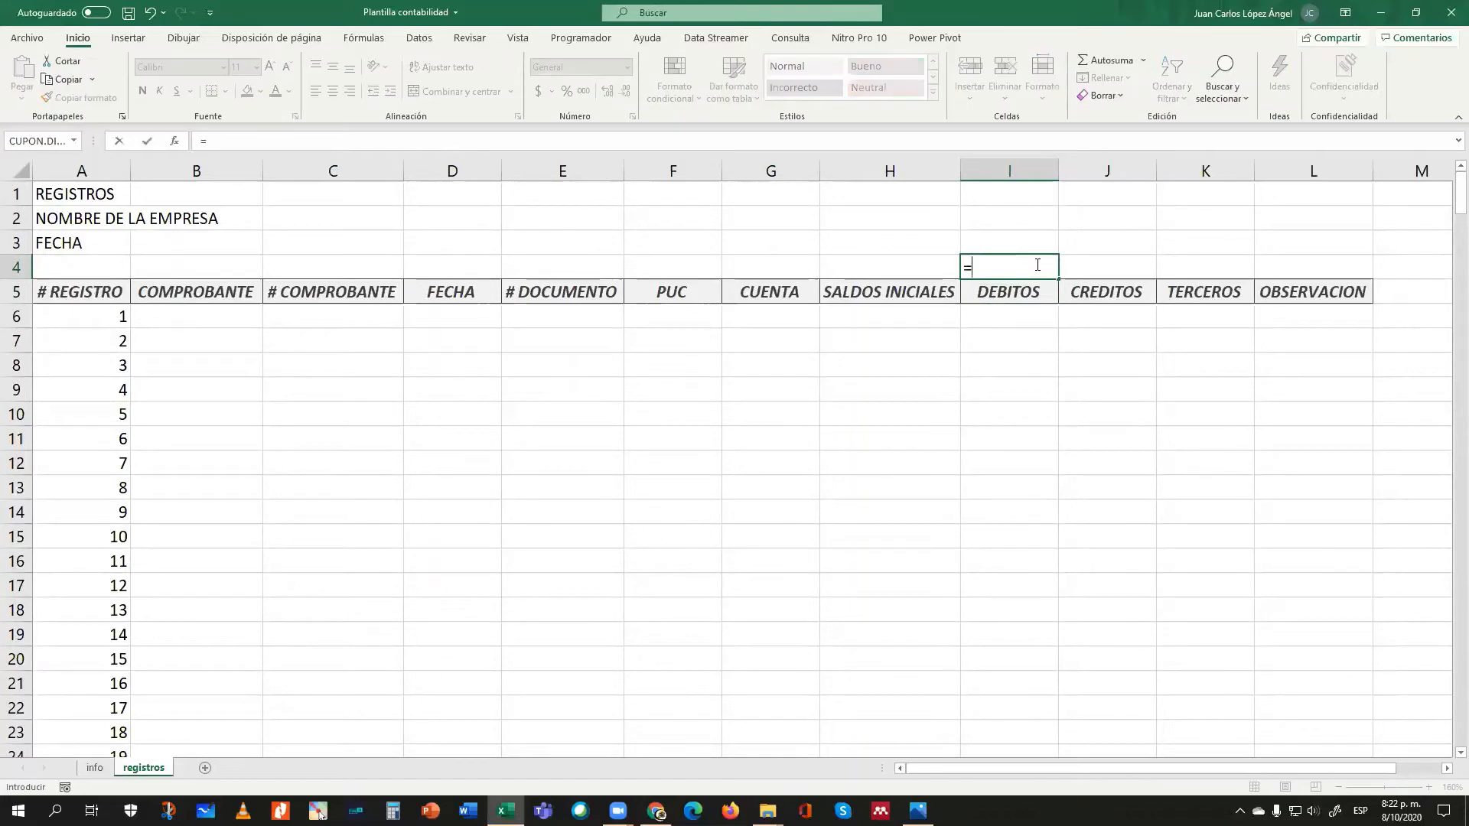
pyautogui.write('SUMA')
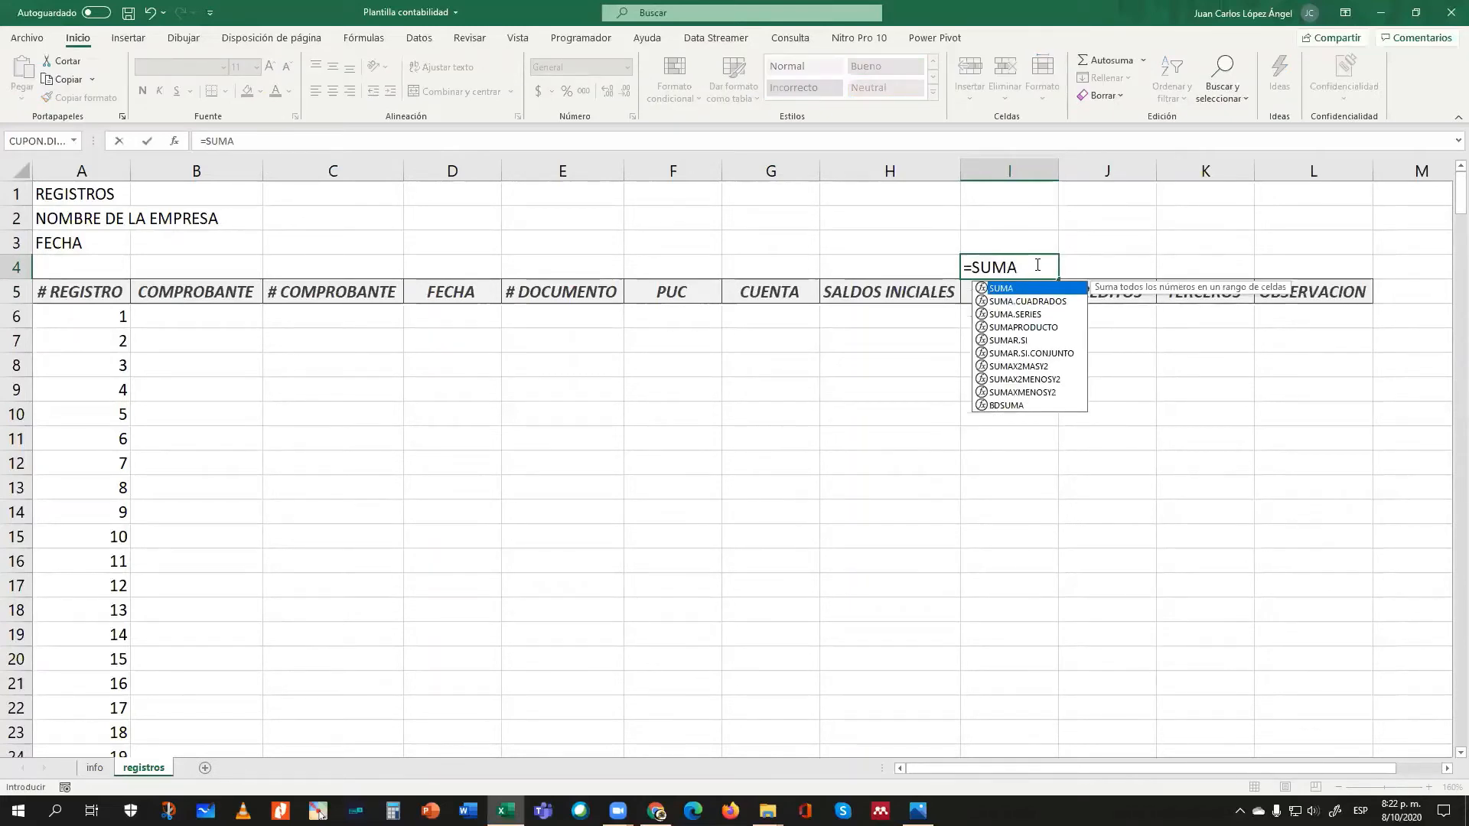
pyautogui.write('(')
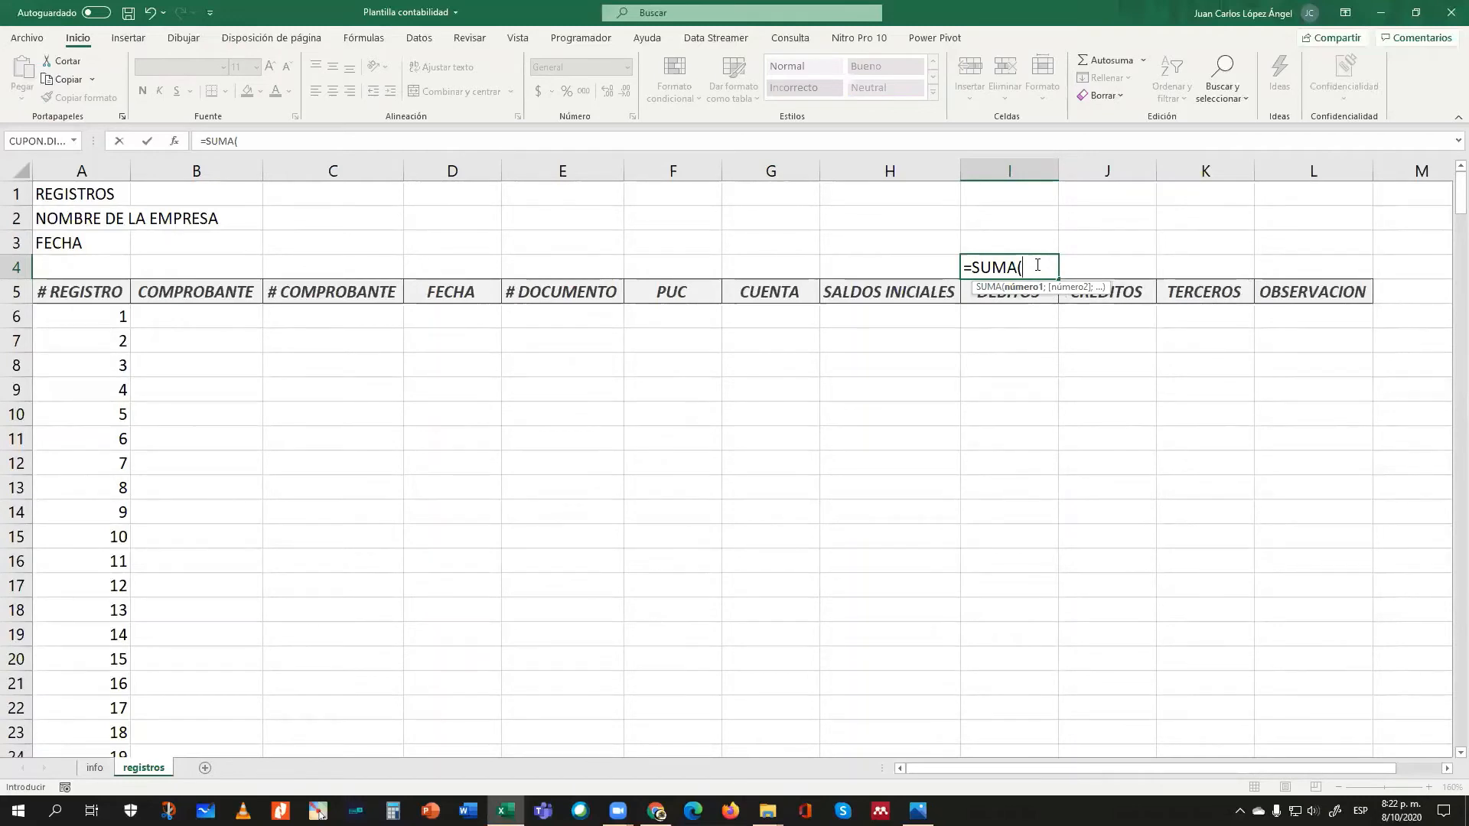
pyautogui.press('Down')
pyautogui.press('Down')
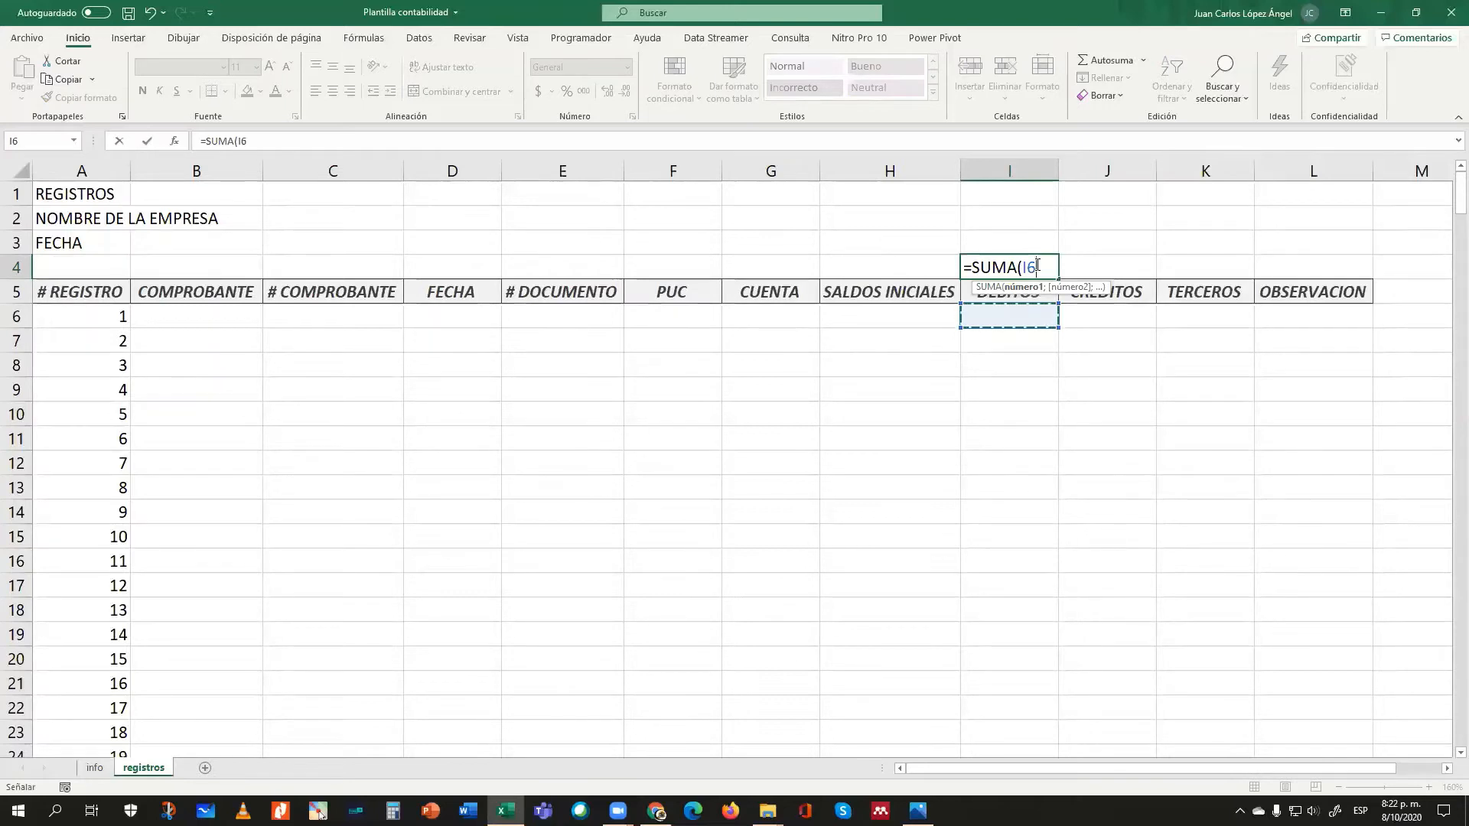
pyautogui.hotkey('shift', 'Down')
pyautogui.hotkey('shift', 'Down')
pyautogui.hotkey('shift', 'Down')
pyautogui.hotkey('shift', 'Down')
pyautogui.hotkey('shift', 'Down')
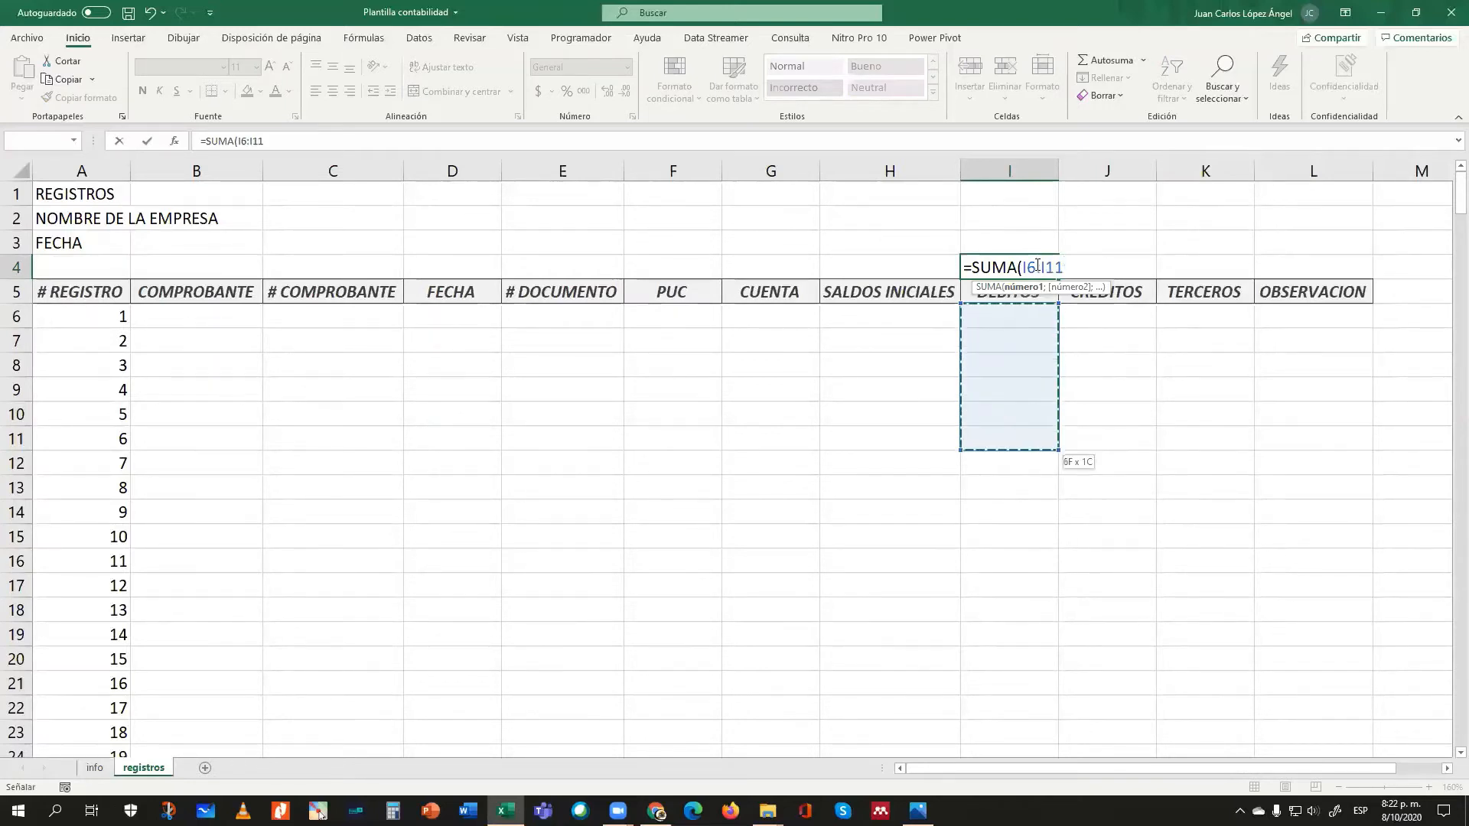
pyautogui.hotkey('shift', 'Down')
pyautogui.hotkey('shift', 'Down')
pyautogui.hotkey('shift', 'Down')
pyautogui.hotkey('shift', 'Down')
pyautogui.hotkey('shift', 'Down')
pyautogui.hotkey('shift', 'Down')
pyautogui.hotkey('shift', 'Down')
pyautogui.hotkey('shift', 'Down')
pyautogui.hotkey('shift', 'Down')
pyautogui.hotkey('shift', 'Down')
pyautogui.hotkey('shift', 'Down')
pyautogui.hotkey('shift', 'Down')
pyautogui.hotkey('shift', 'Down')
pyautogui.hotkey('shift', 'Down')
pyautogui.hotkey('shift', 'Down')
pyautogui.hotkey('shift', 'Down')
pyautogui.hotkey('shift', 'Down')
pyautogui.hotkey('shift', 'Down')
pyautogui.hotkey('shift', 'Down')
pyautogui.hotkey('shift', 'Down')
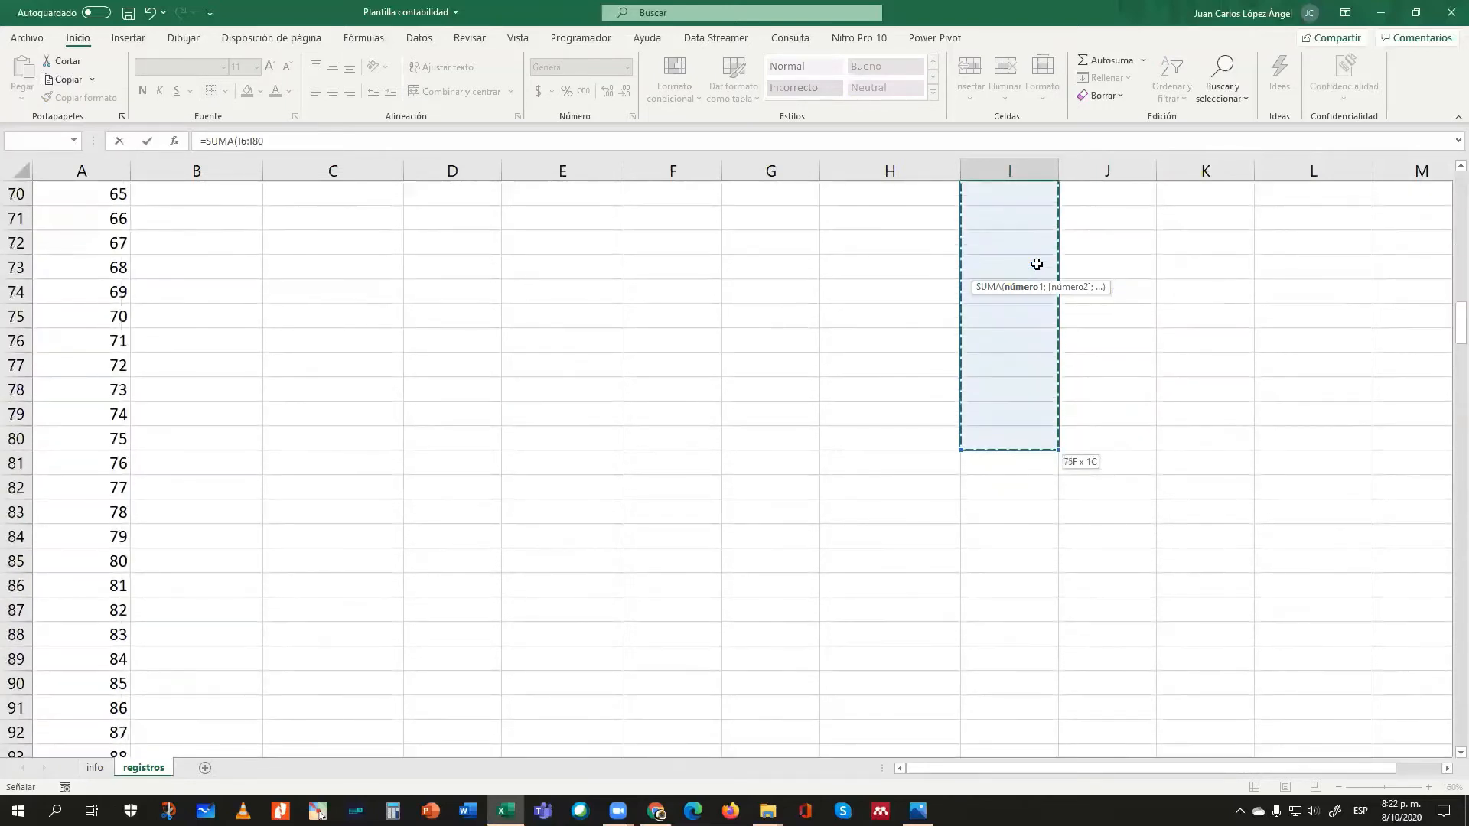
pyautogui.hotkey('shift', 'Down')
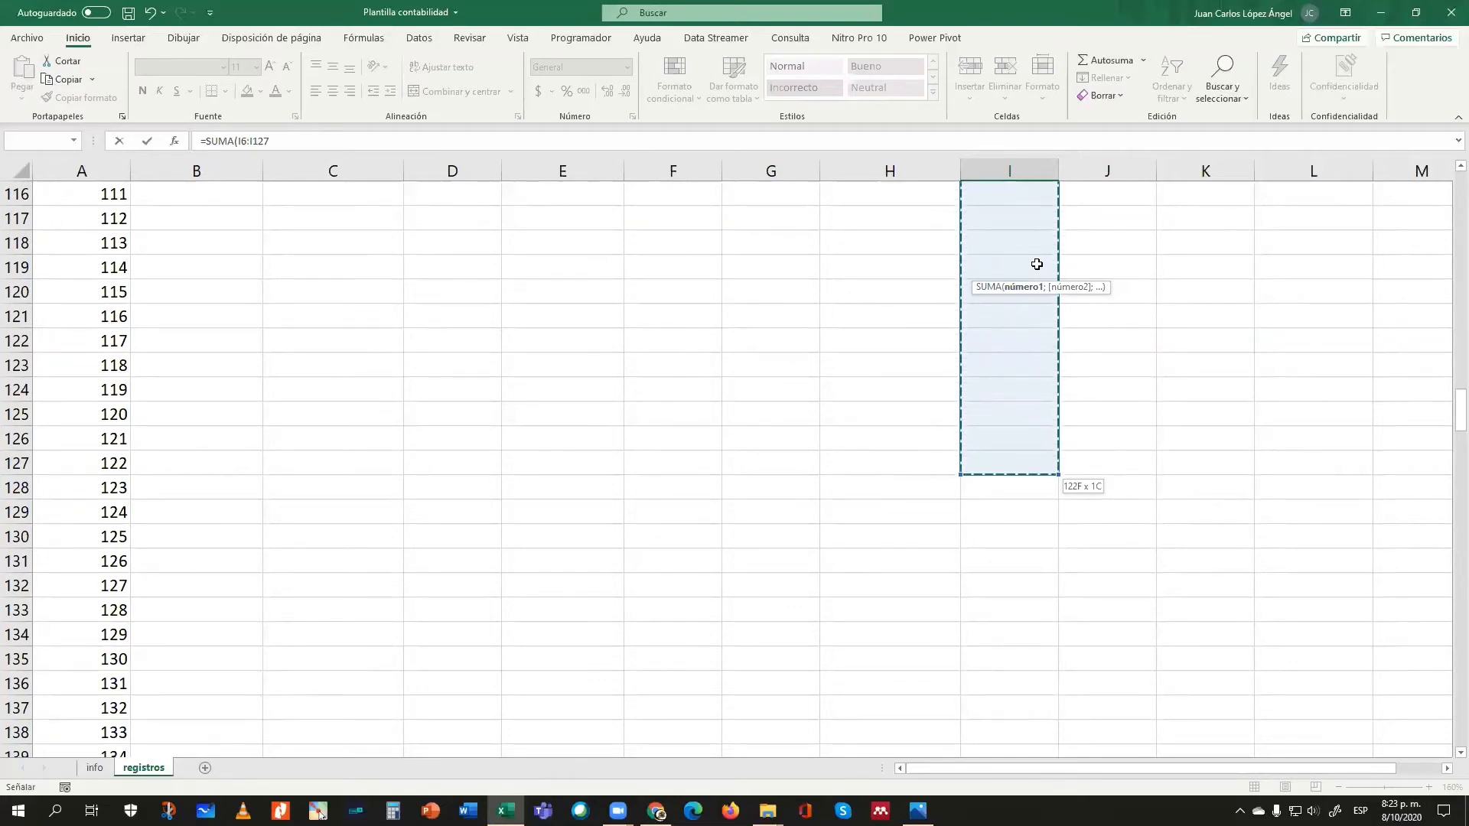
pyautogui.hotkey('ctrl', 'shift', 'Down')
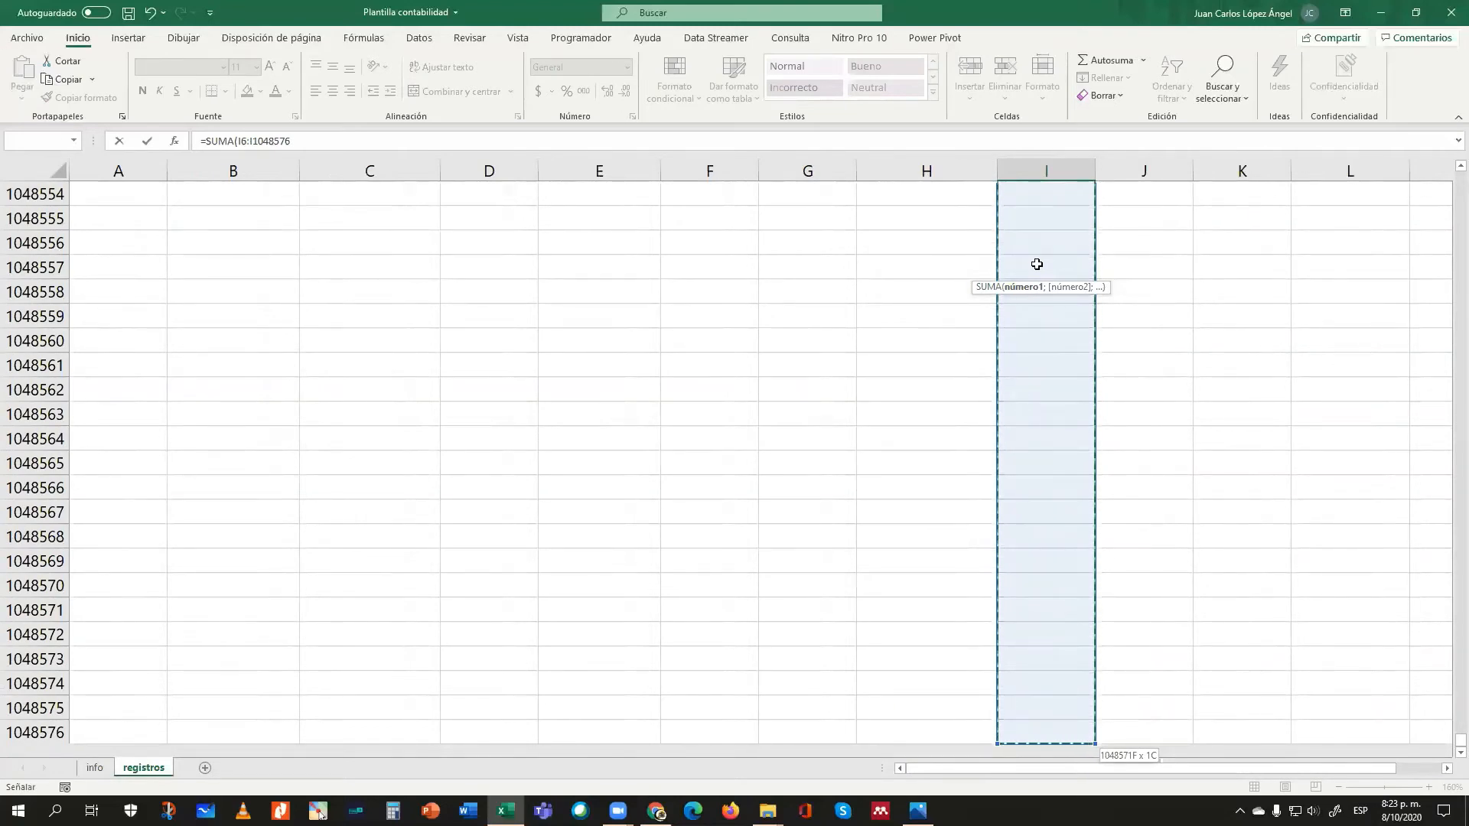
pyautogui.press('Escape')
pyautogui.scroll(2, 1037, 264)
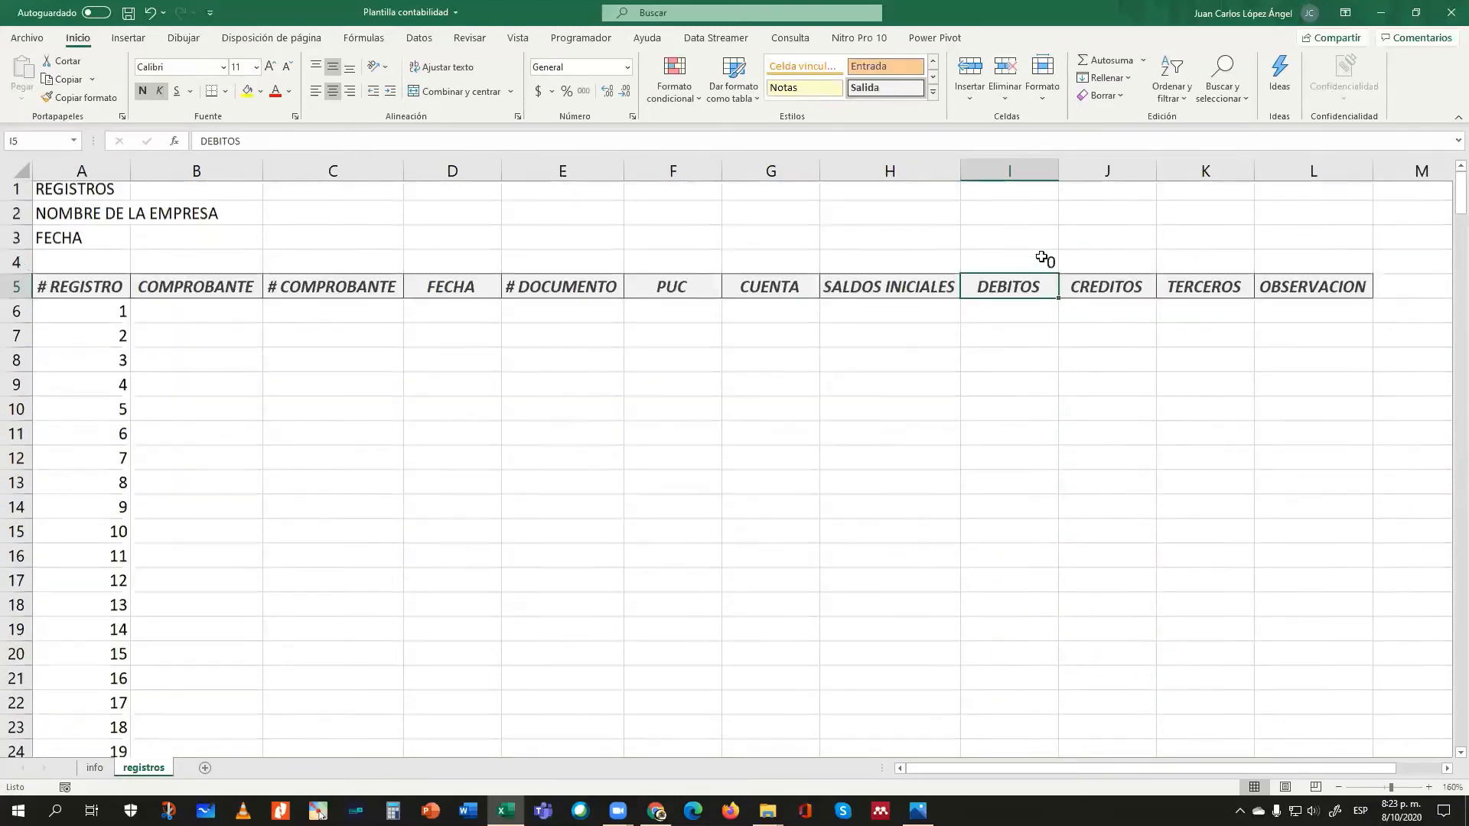
pyautogui.click(1026, 265)
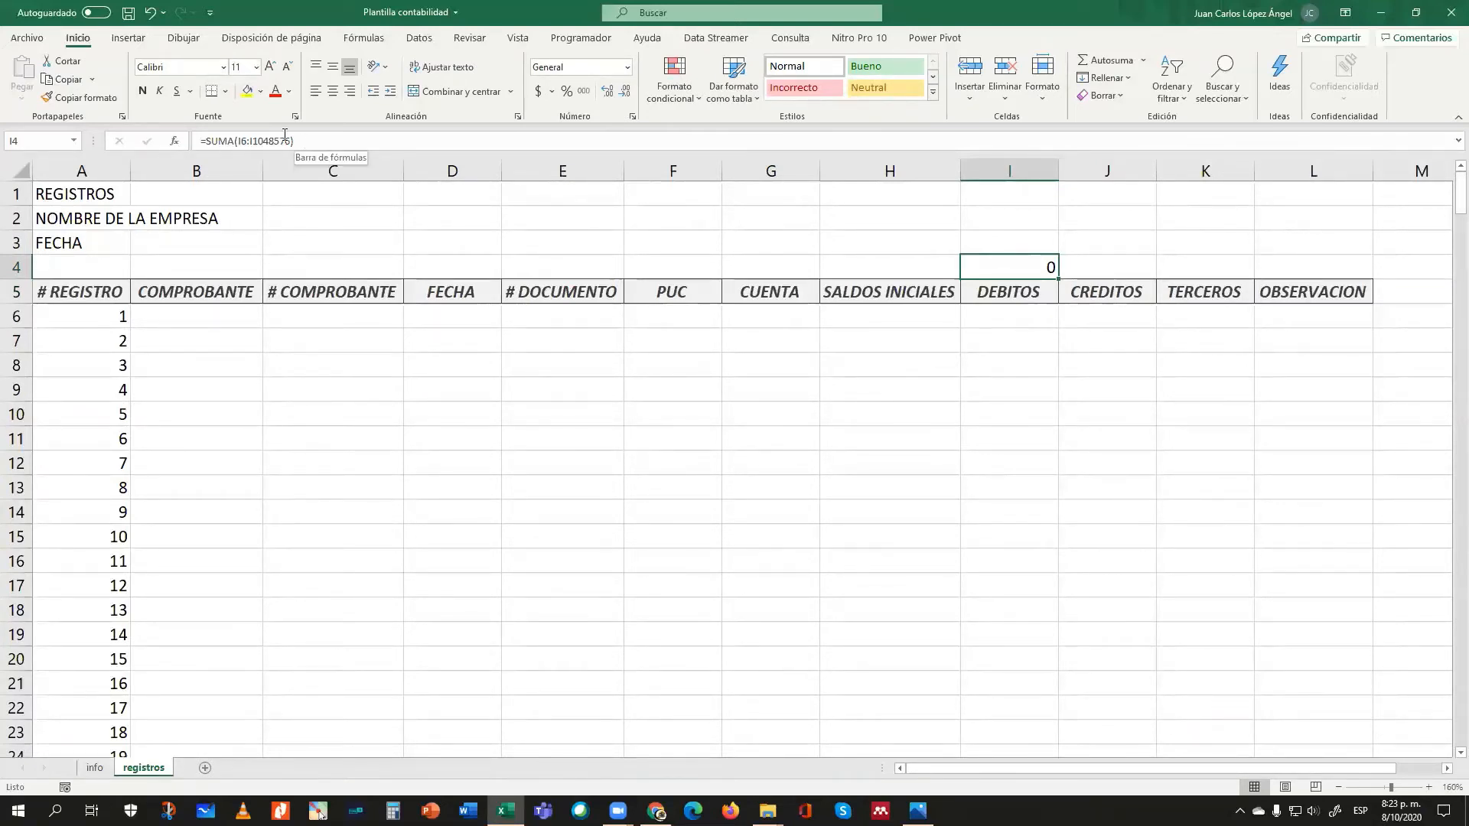
pyautogui.click(325, 141)
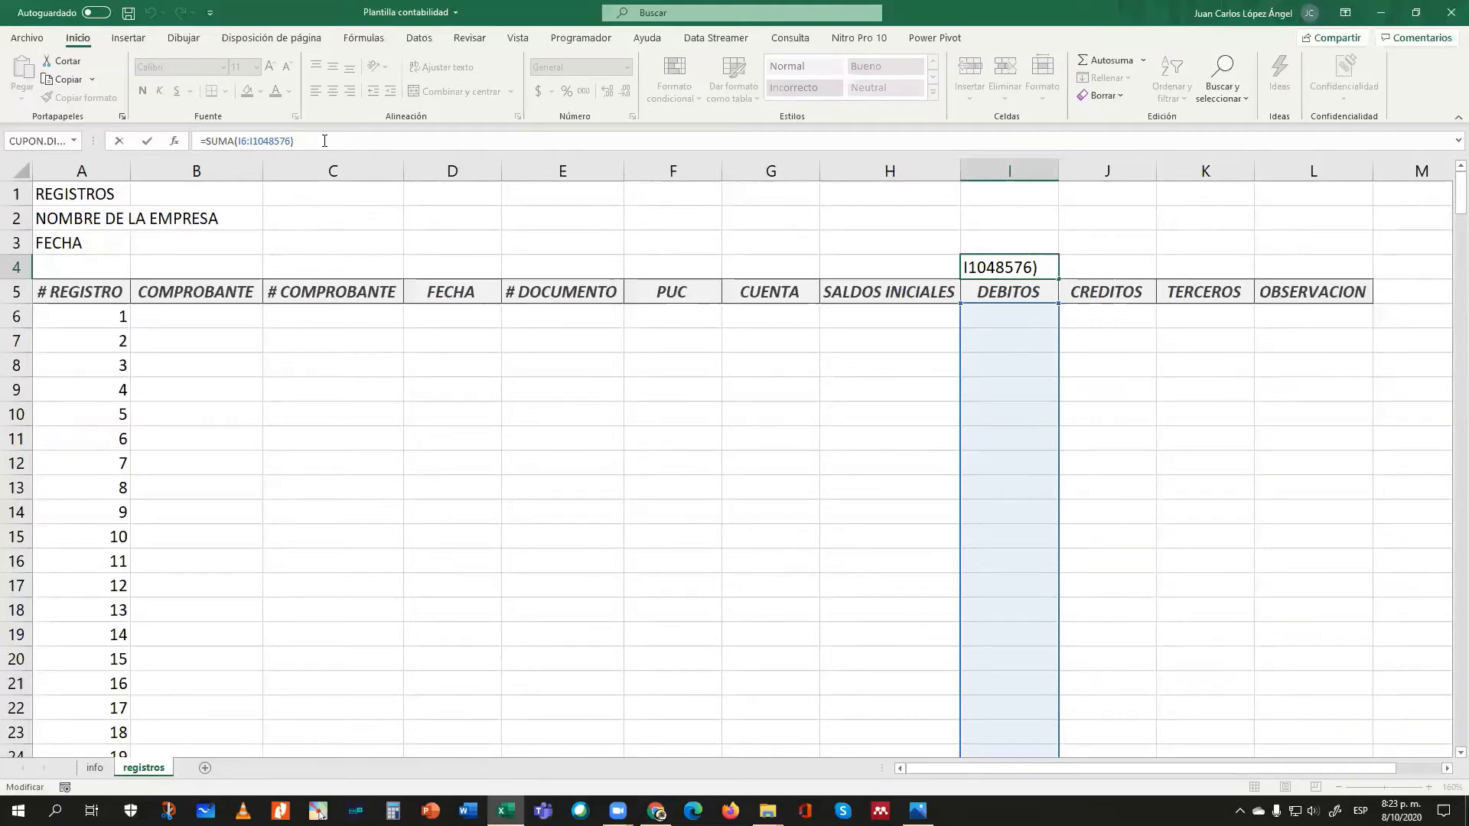
pyautogui.press('Return')
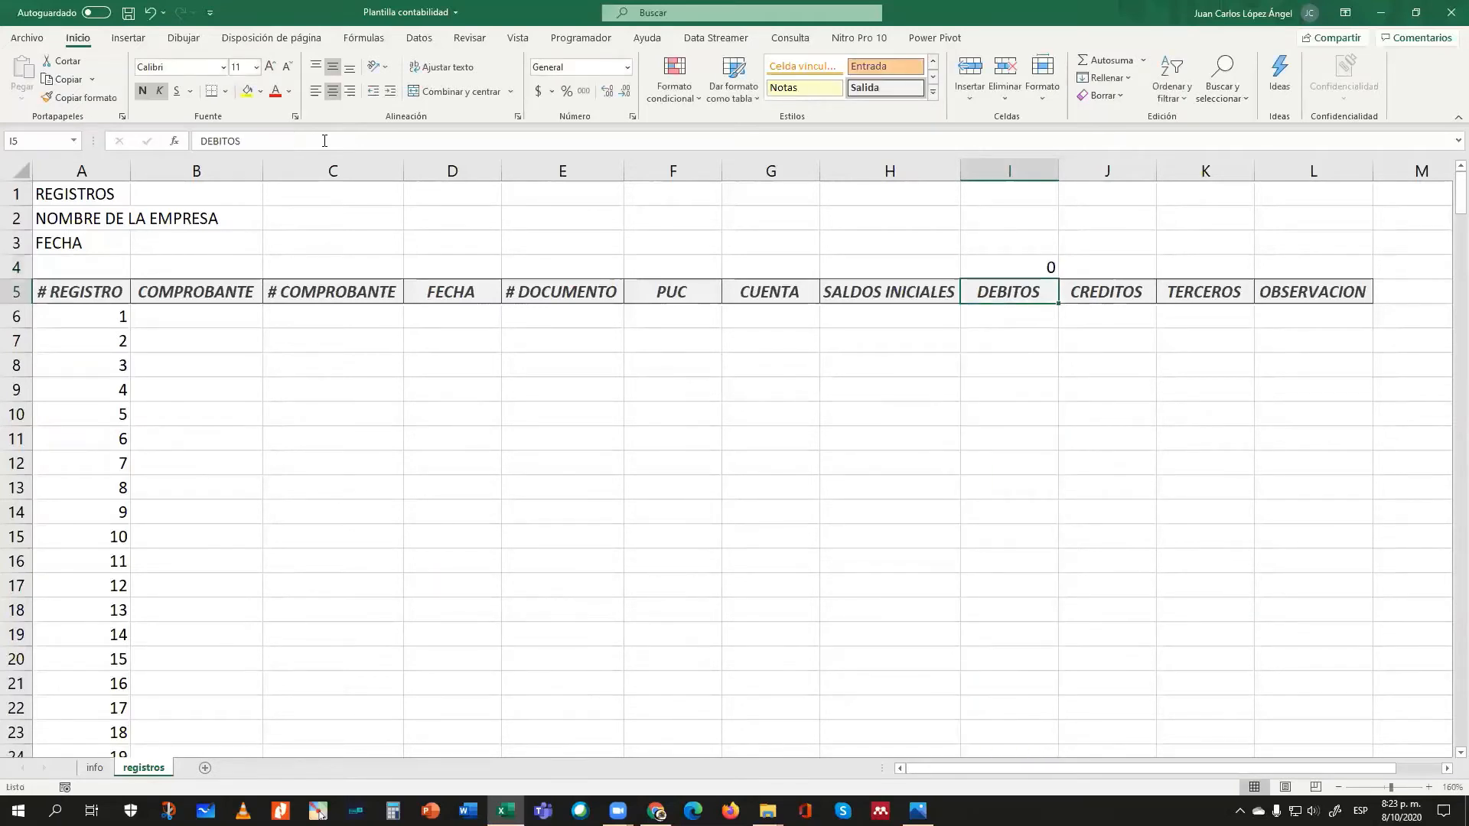
# - Copy the DEBITOS total formula from I4 to J4 above CREDITOS and check its cell range
pyautogui.click(1010, 264)
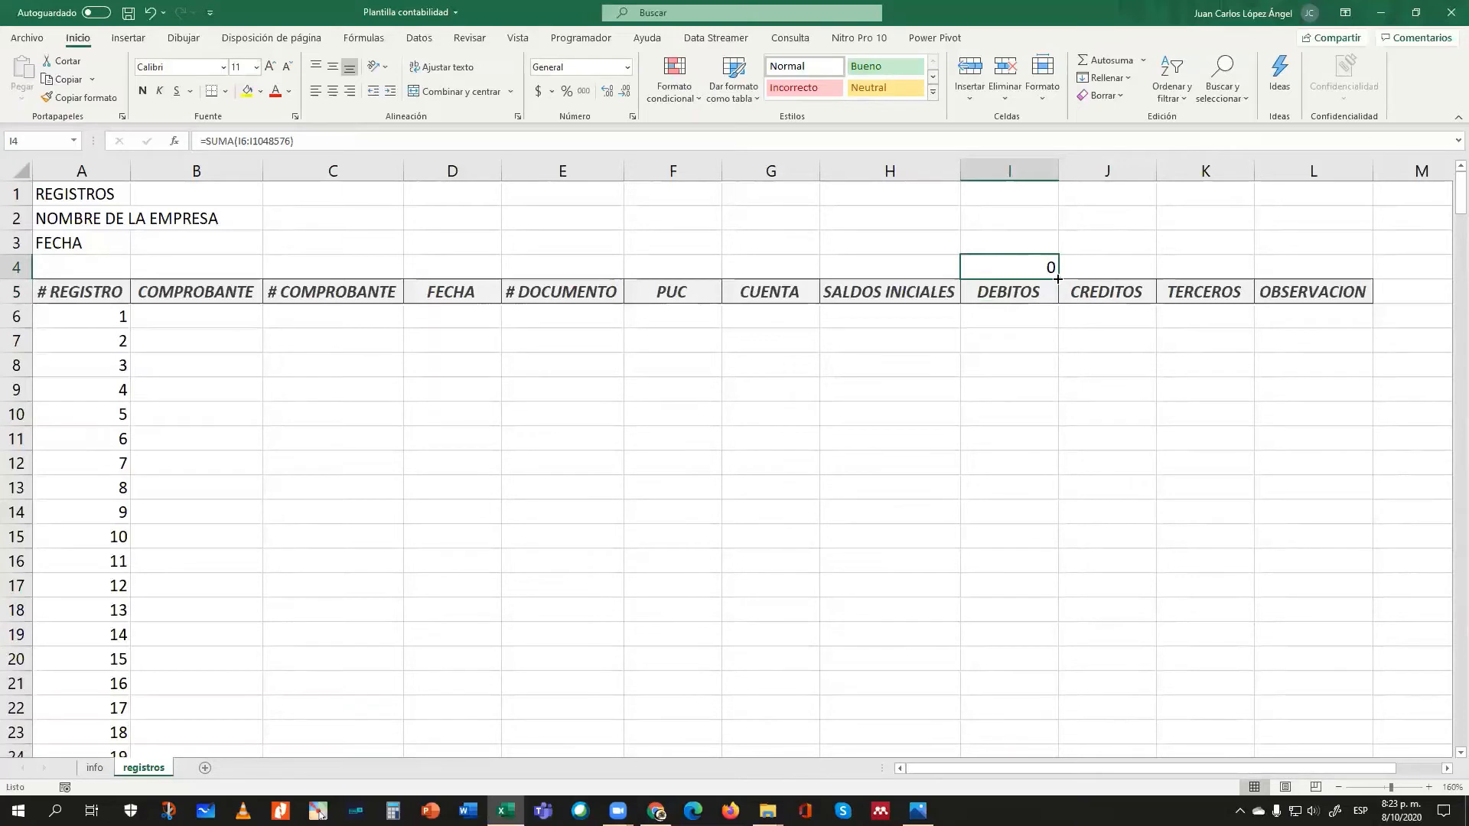
pyautogui.moveTo(1057, 279); pyautogui.dragTo(1128, 273)
pyautogui.click(1132, 263)
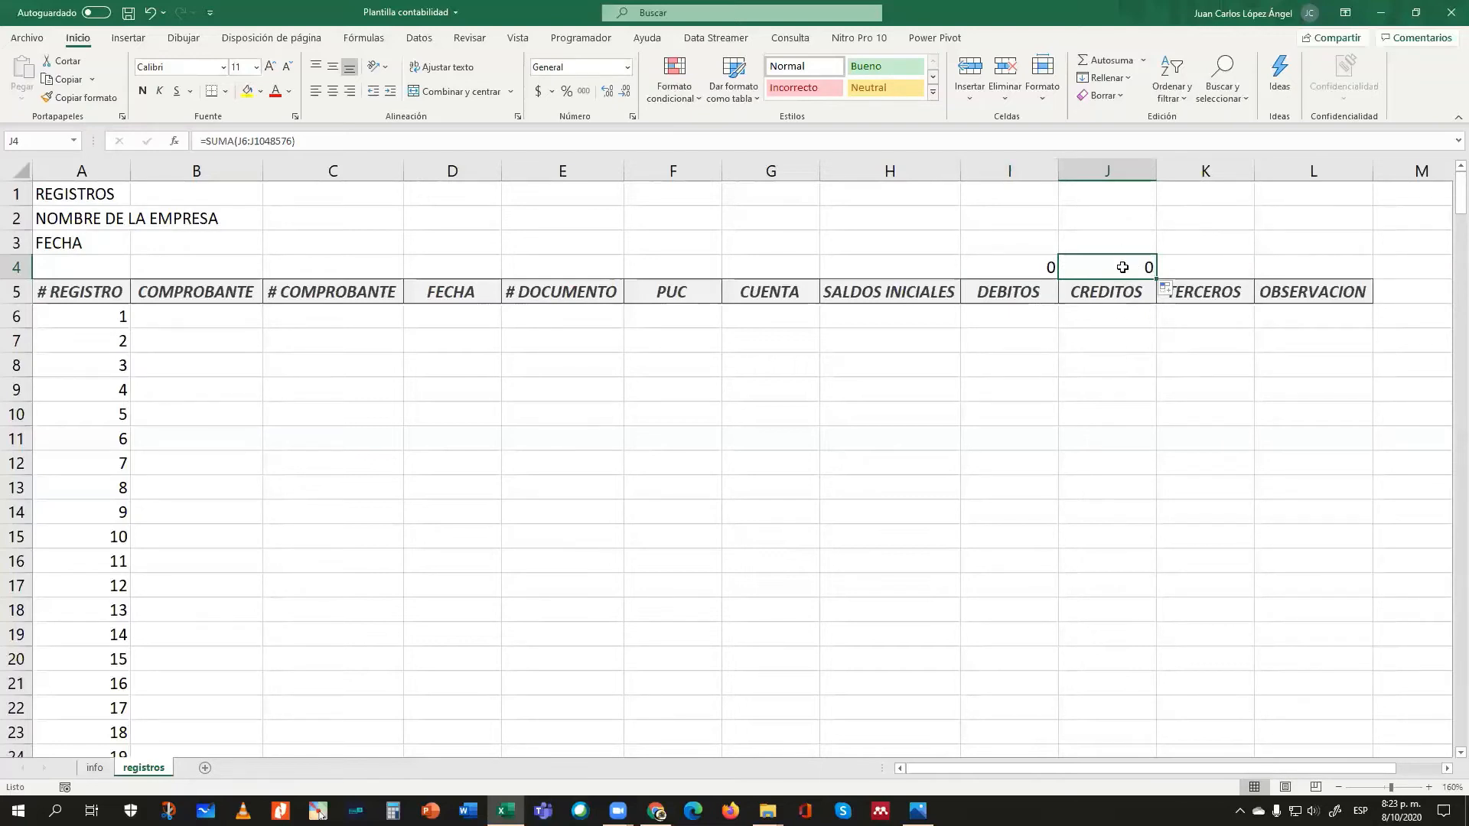
pyautogui.click(308, 140)
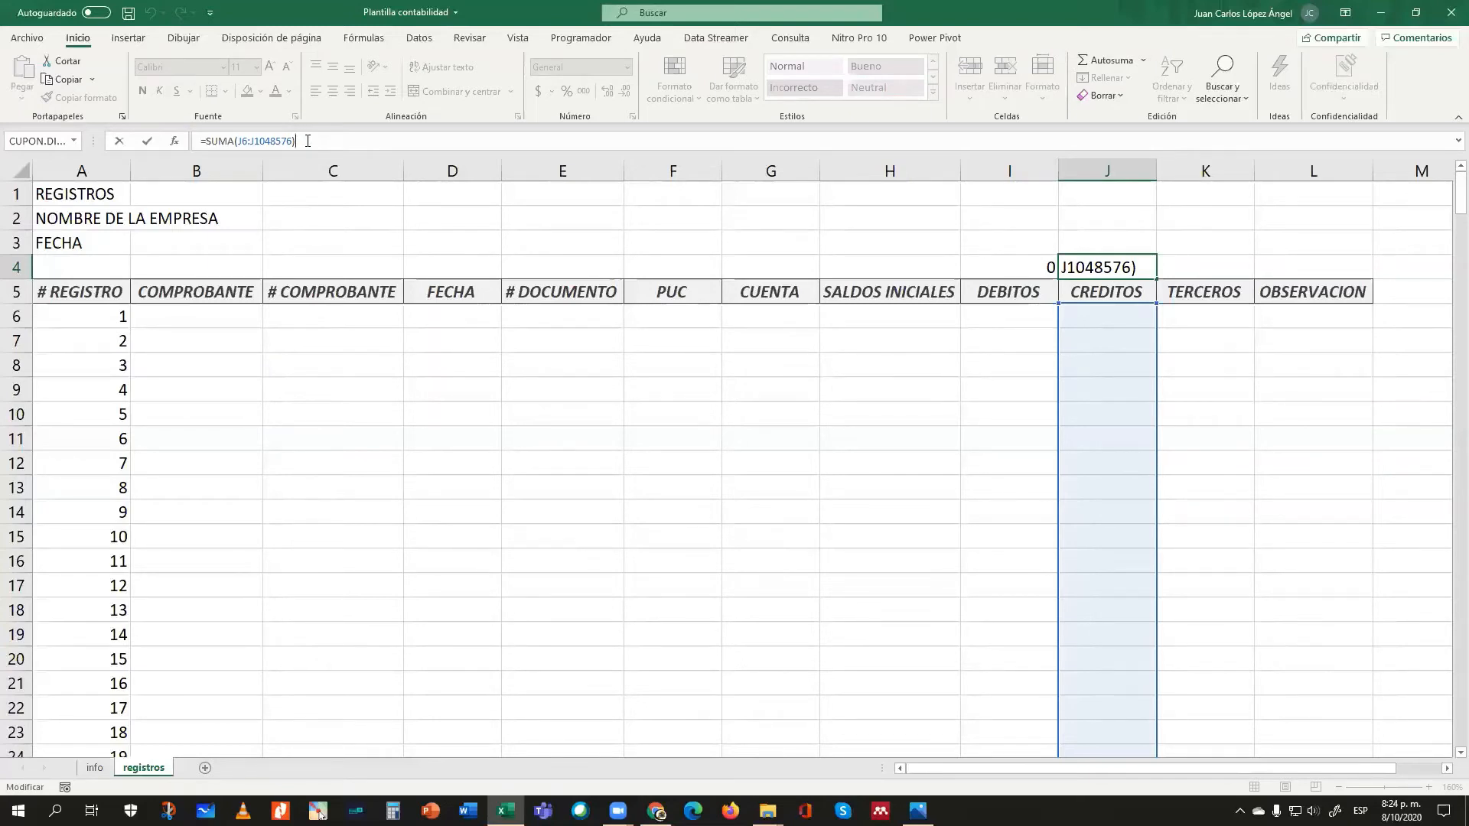
pyautogui.press('Return')
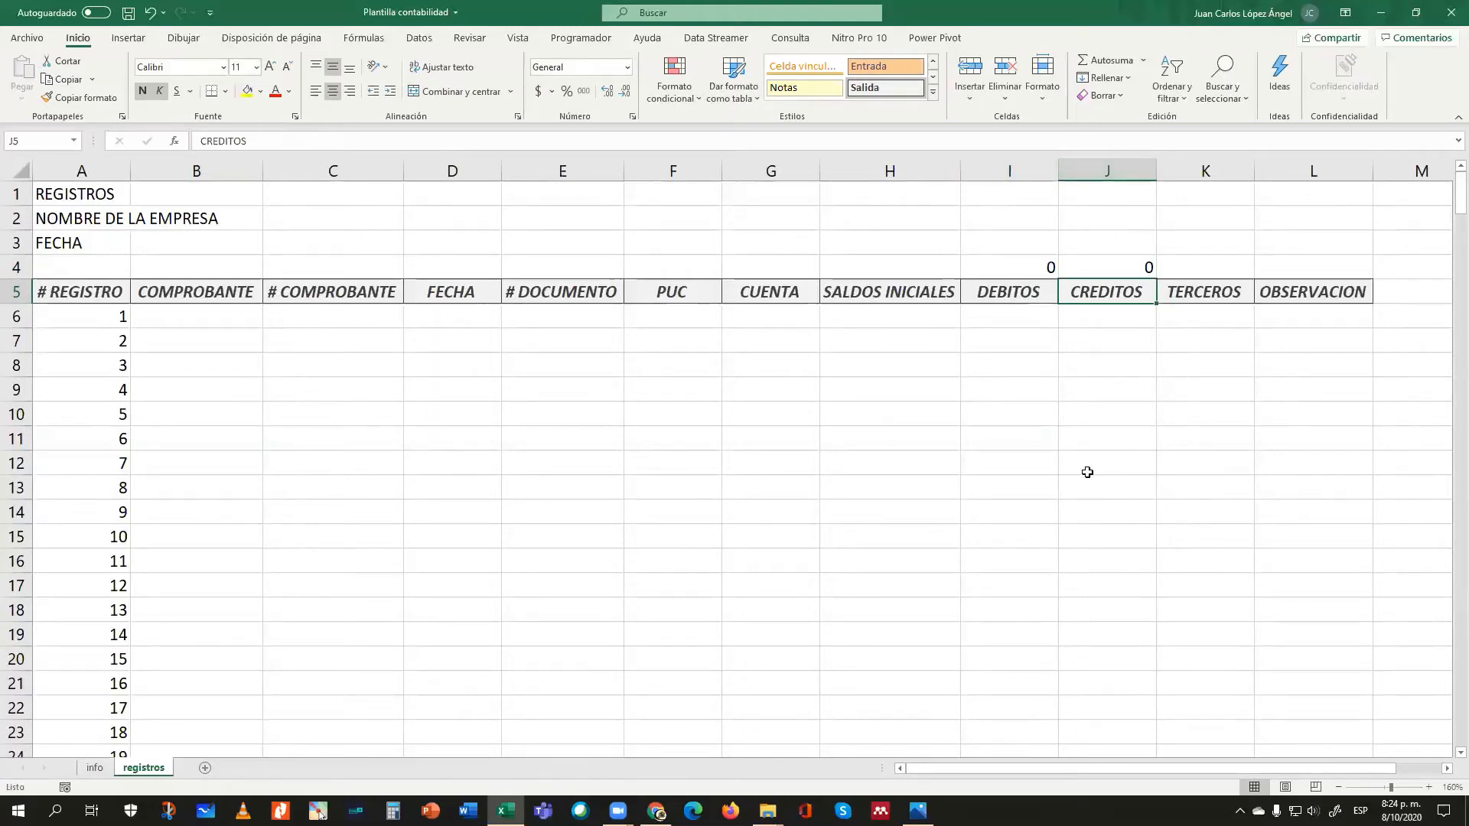
# - Apply the accounting number format with the $ symbol to the entire DEBITOS and CREDITOS columns, I and J
pyautogui.click(1025, 167)
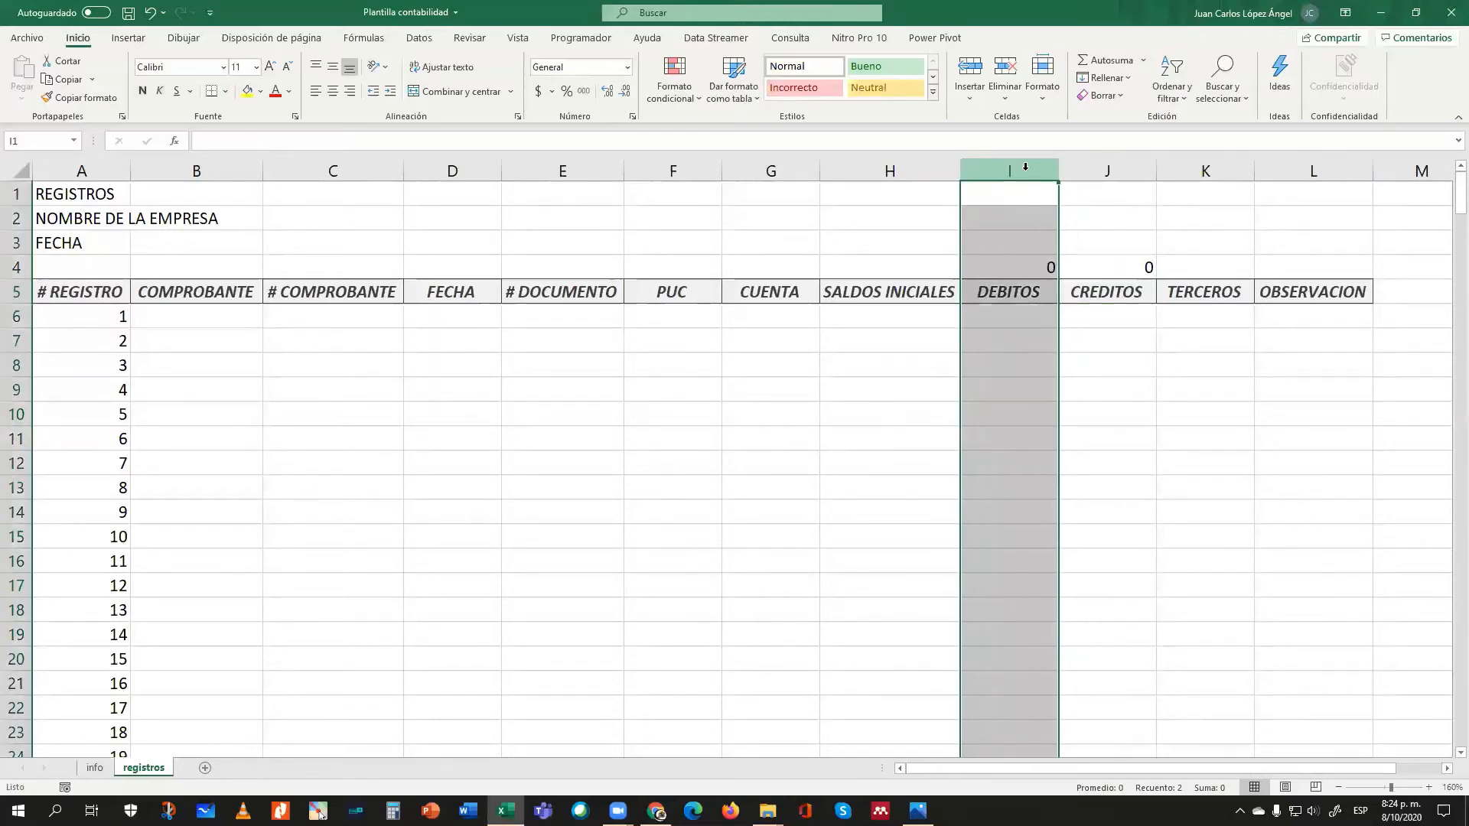
pyautogui.keyDown('ctrl'); pyautogui.click(1105, 169); pyautogui.keyUp('ctrl')
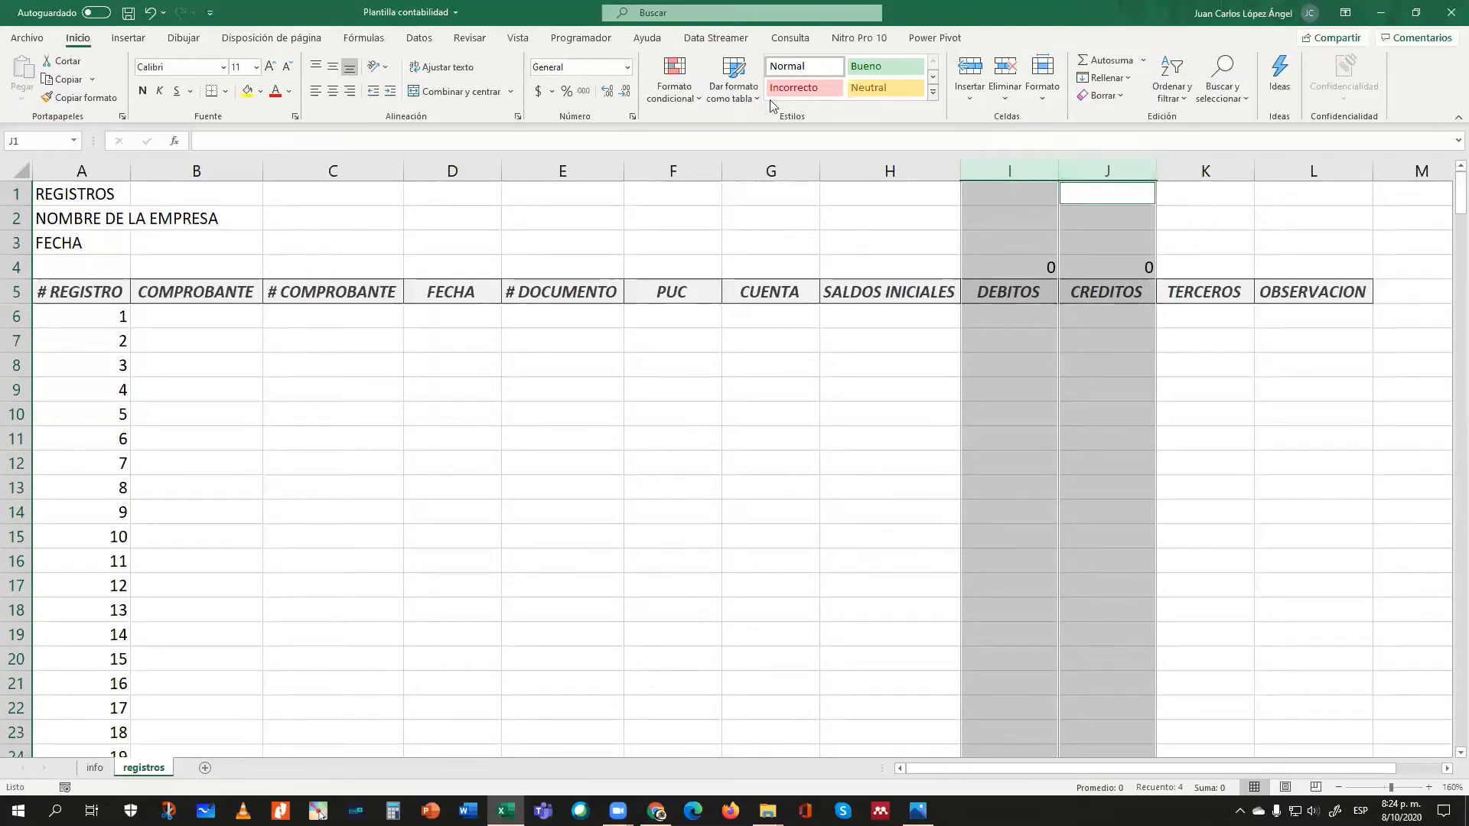
pyautogui.click(538, 93)
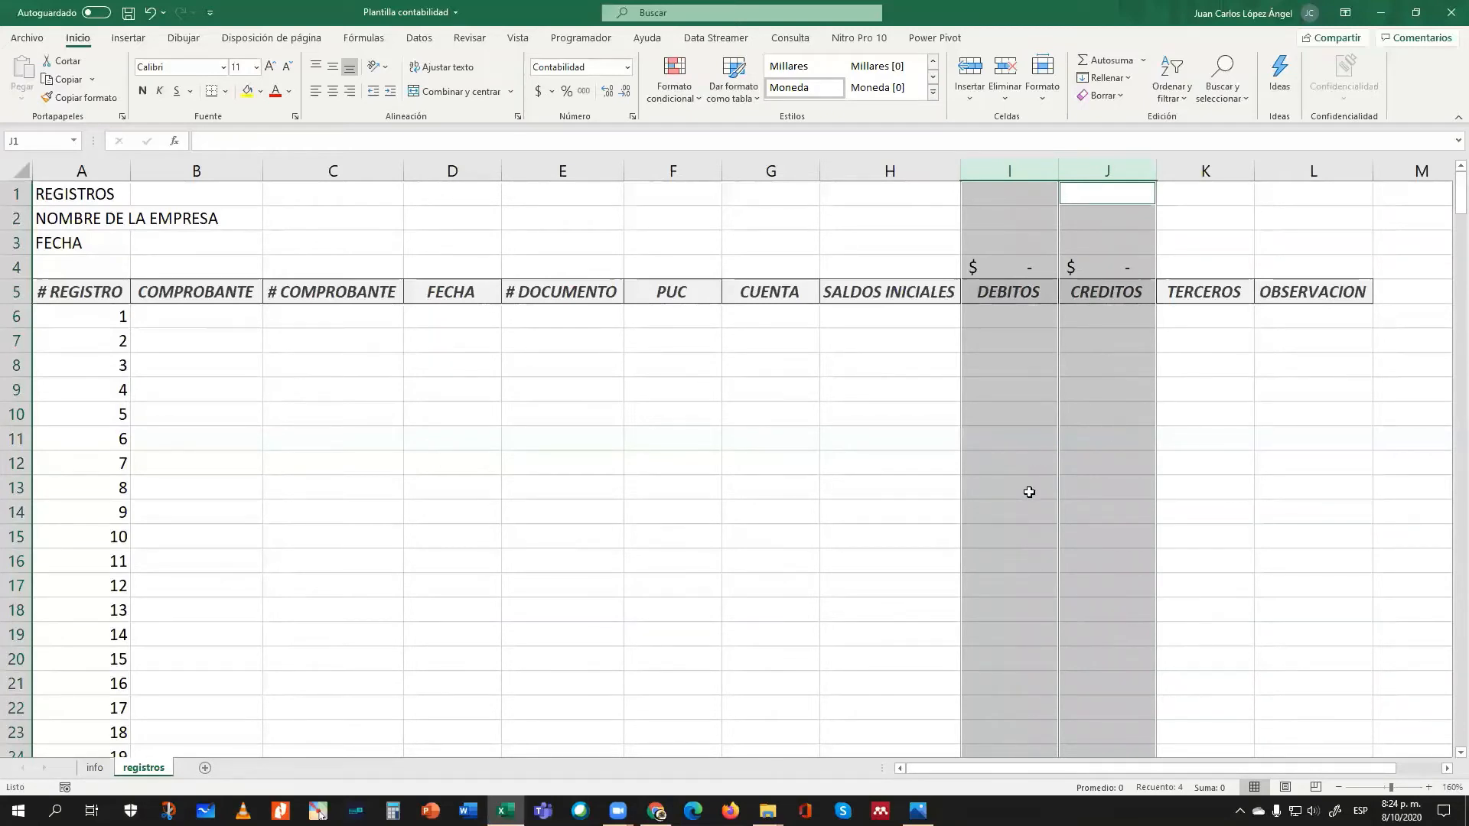
pyautogui.click(1004, 312)
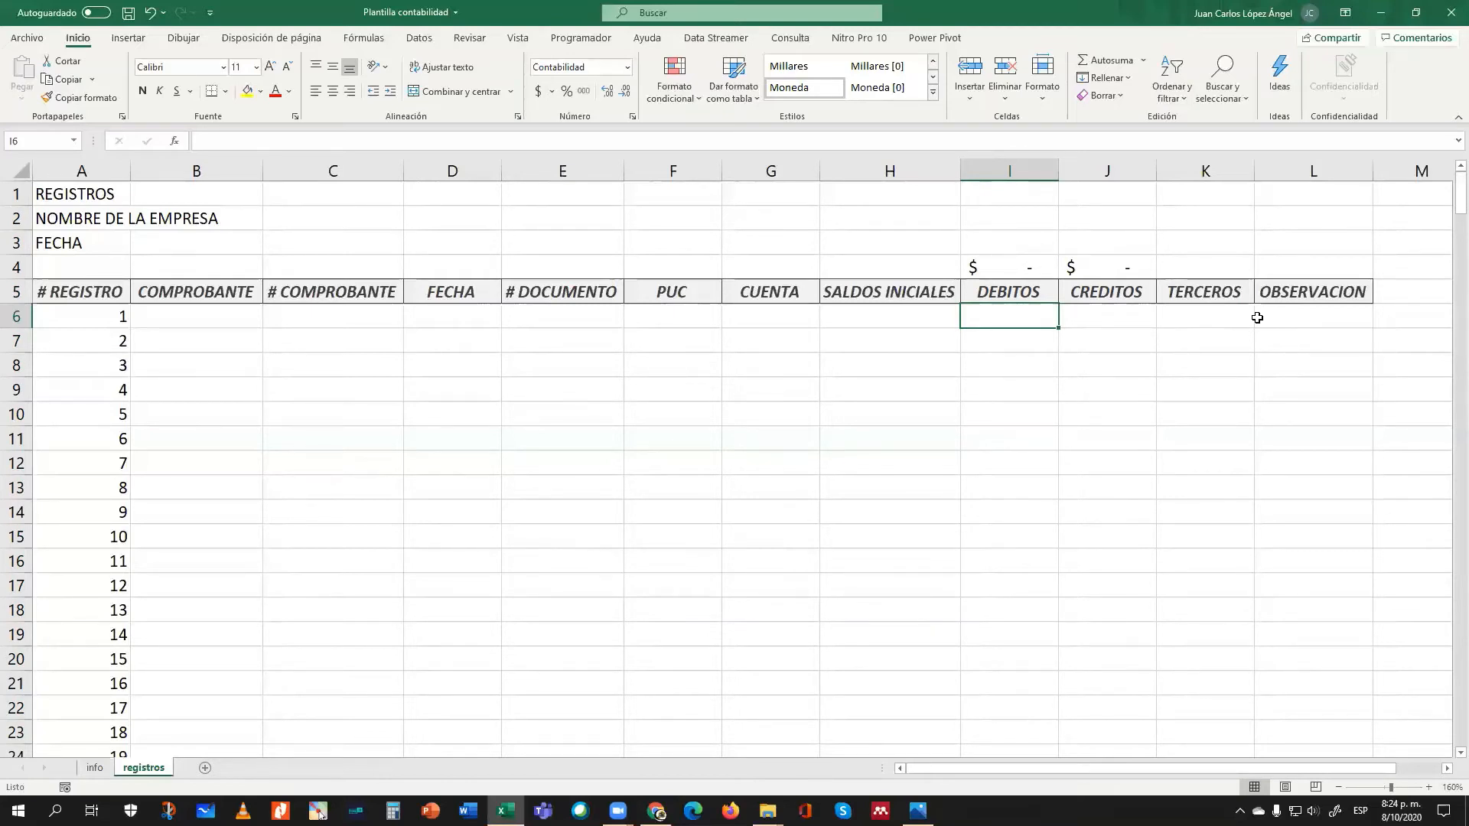
# - Enter sample amounts of 1000000 under DEBITOS in I6 and 800000 under CREDITOS in J7
pyautogui.write('1000')
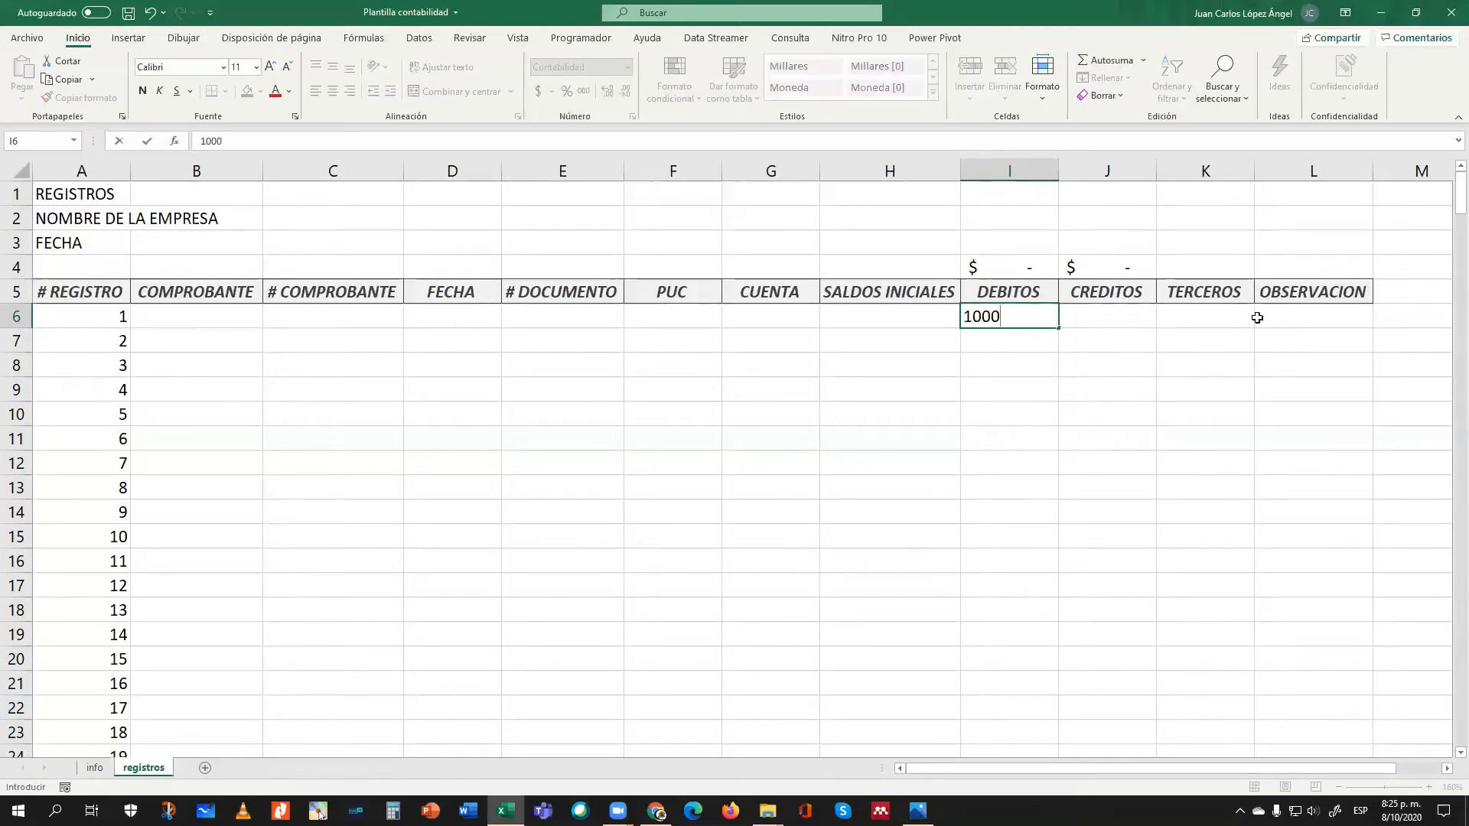
pyautogui.write('000')
pyautogui.press('Return')
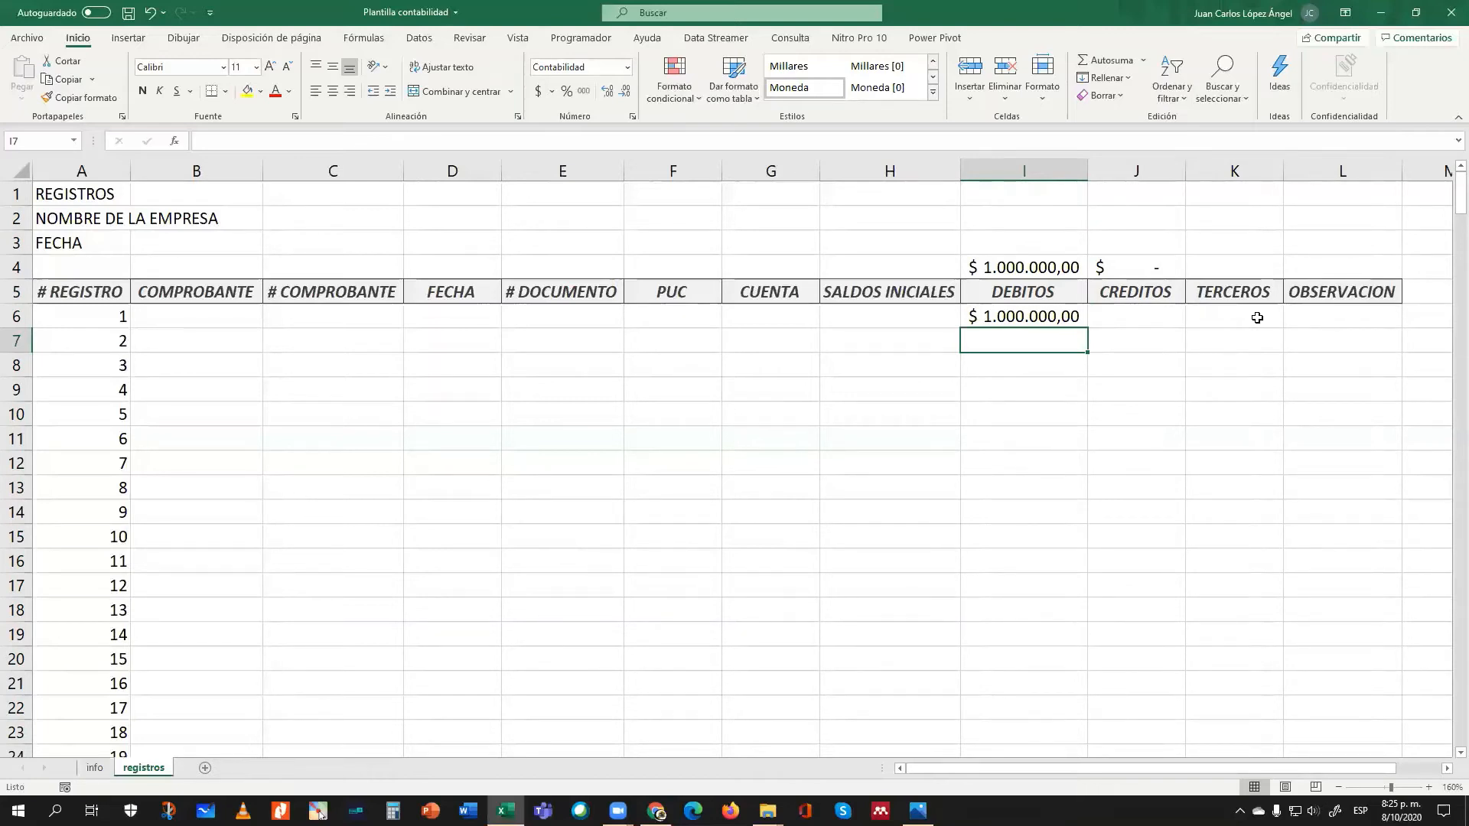
pyautogui.press('Right')
pyautogui.press('Left')
pyautogui.press('Up')
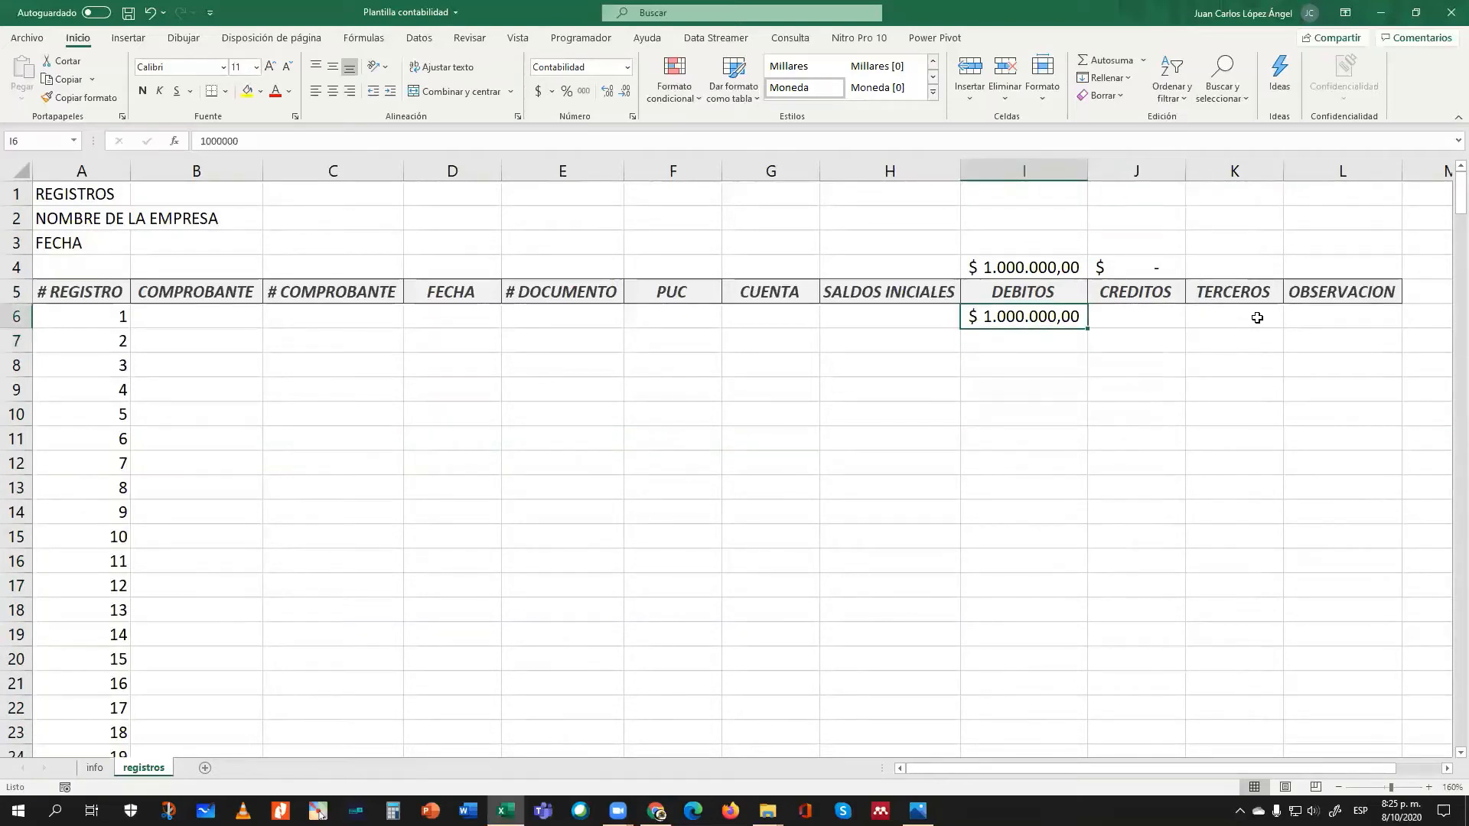
pyautogui.press('Down')
pyautogui.press('Right')
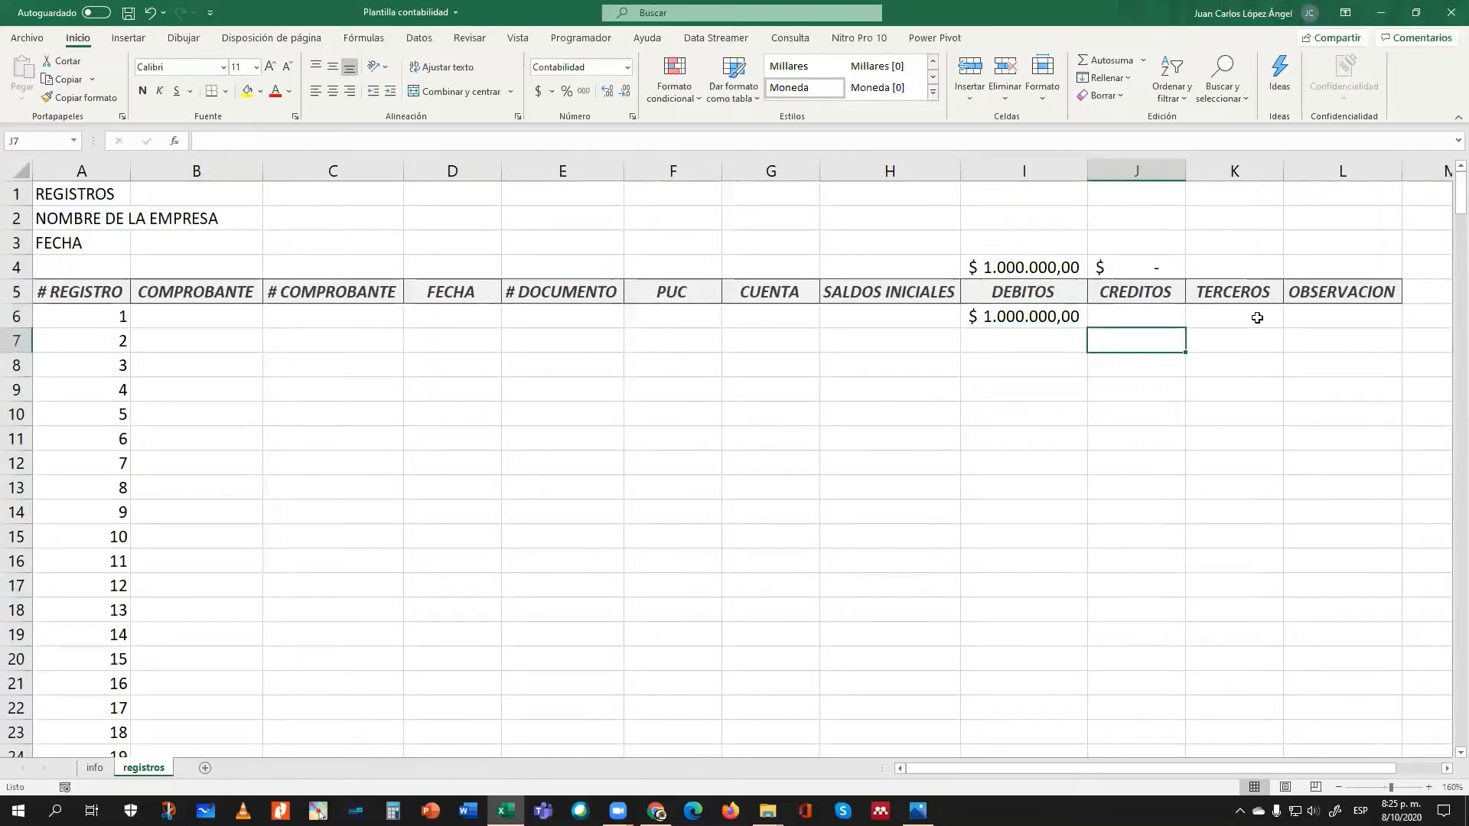
pyautogui.write('800000')
pyautogui.press('Return')
pyautogui.press('Up')
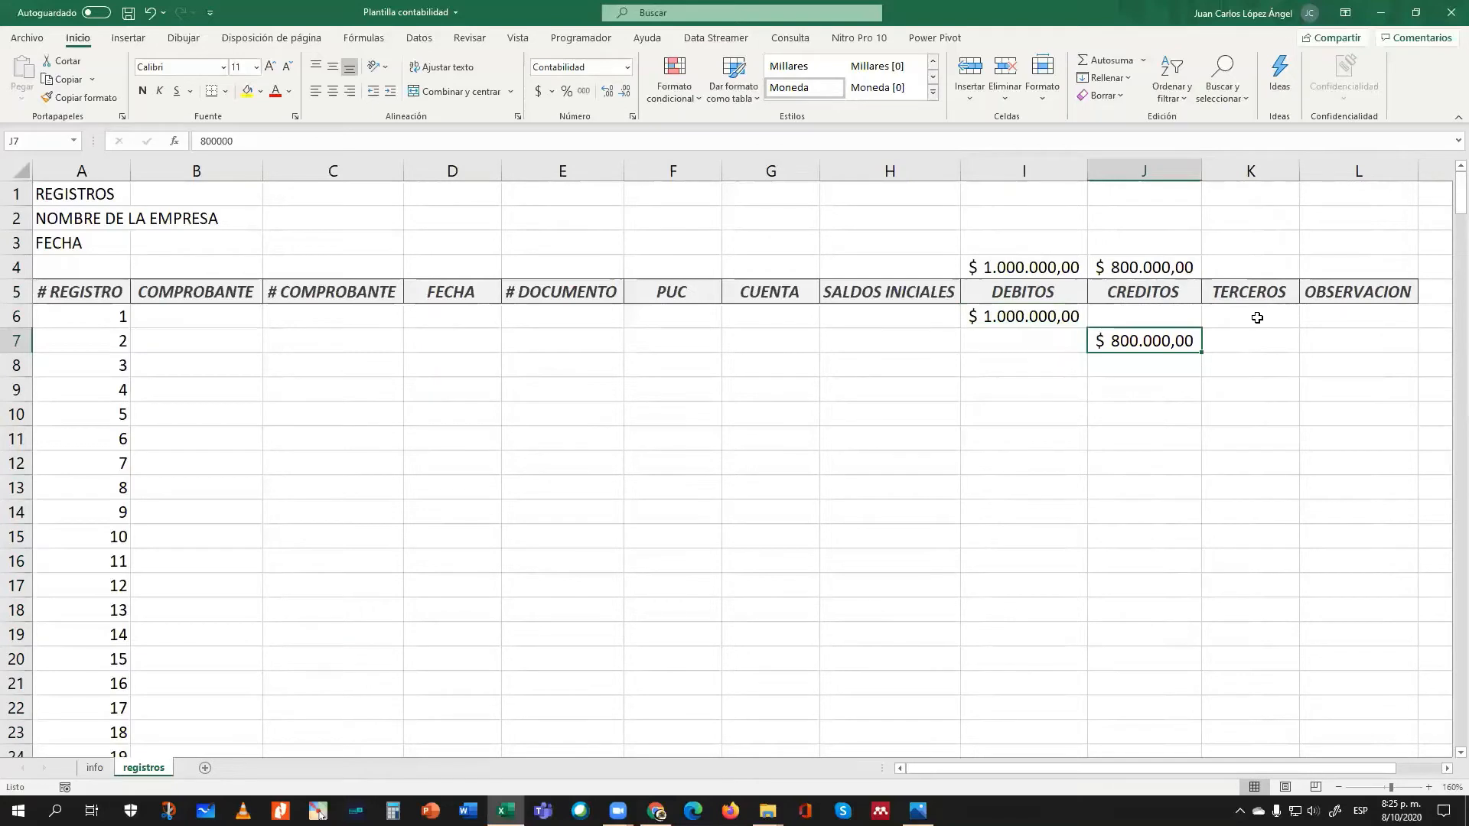
# - Check the DEBITOS and CREDITOS totals in I4 and J4 against the sample amounts
pyautogui.press('Up')
pyautogui.press('Up')
pyautogui.press('Up')
pyautogui.press('Left')
pyautogui.press('Right')
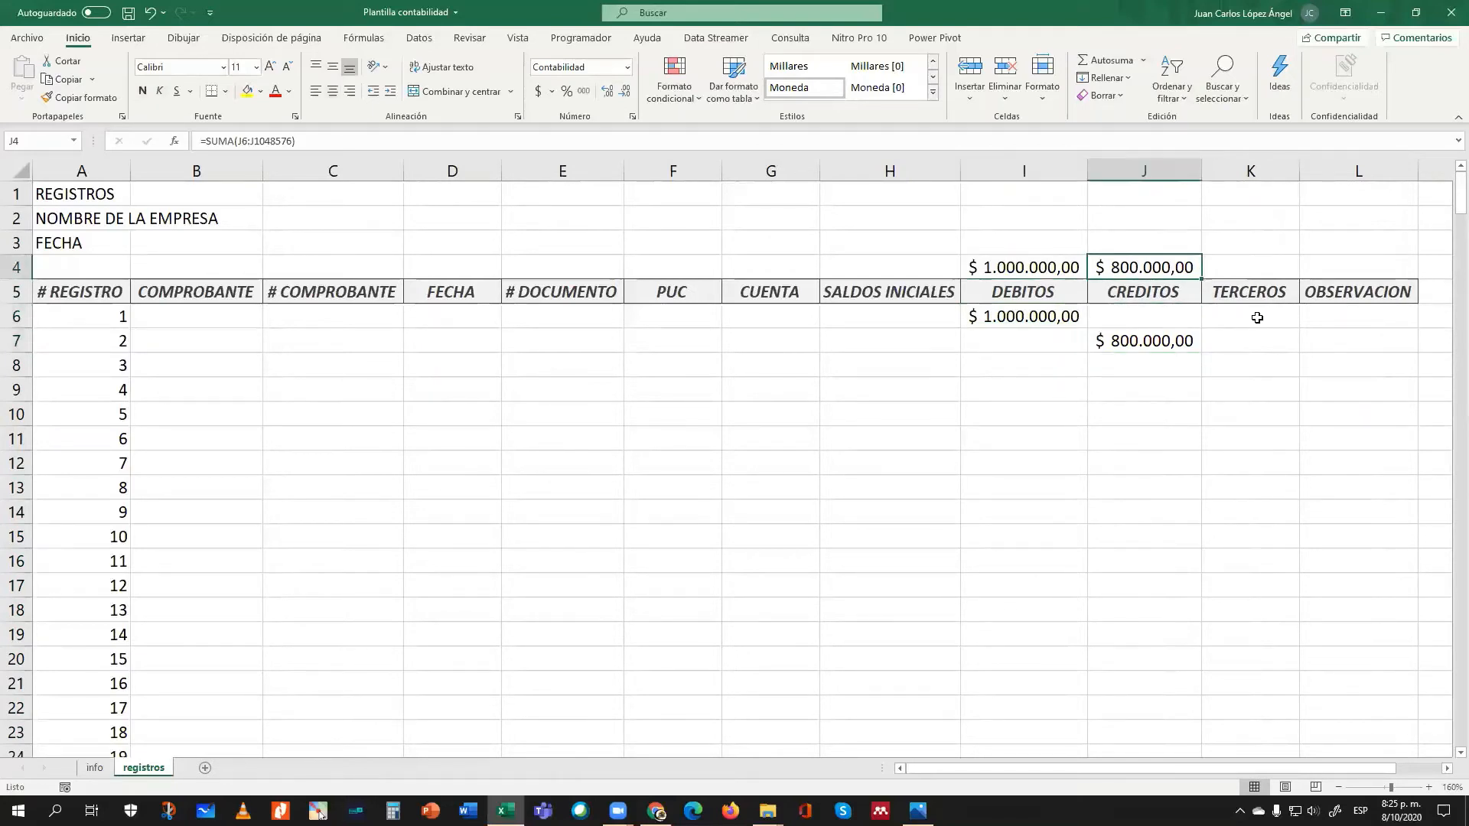
pyautogui.press('Left')
pyautogui.press('Right')
# - Apply the Cálculo cell style to the DEBITOS and CREDITOS totals in I4 and J4
pyautogui.press('Left')
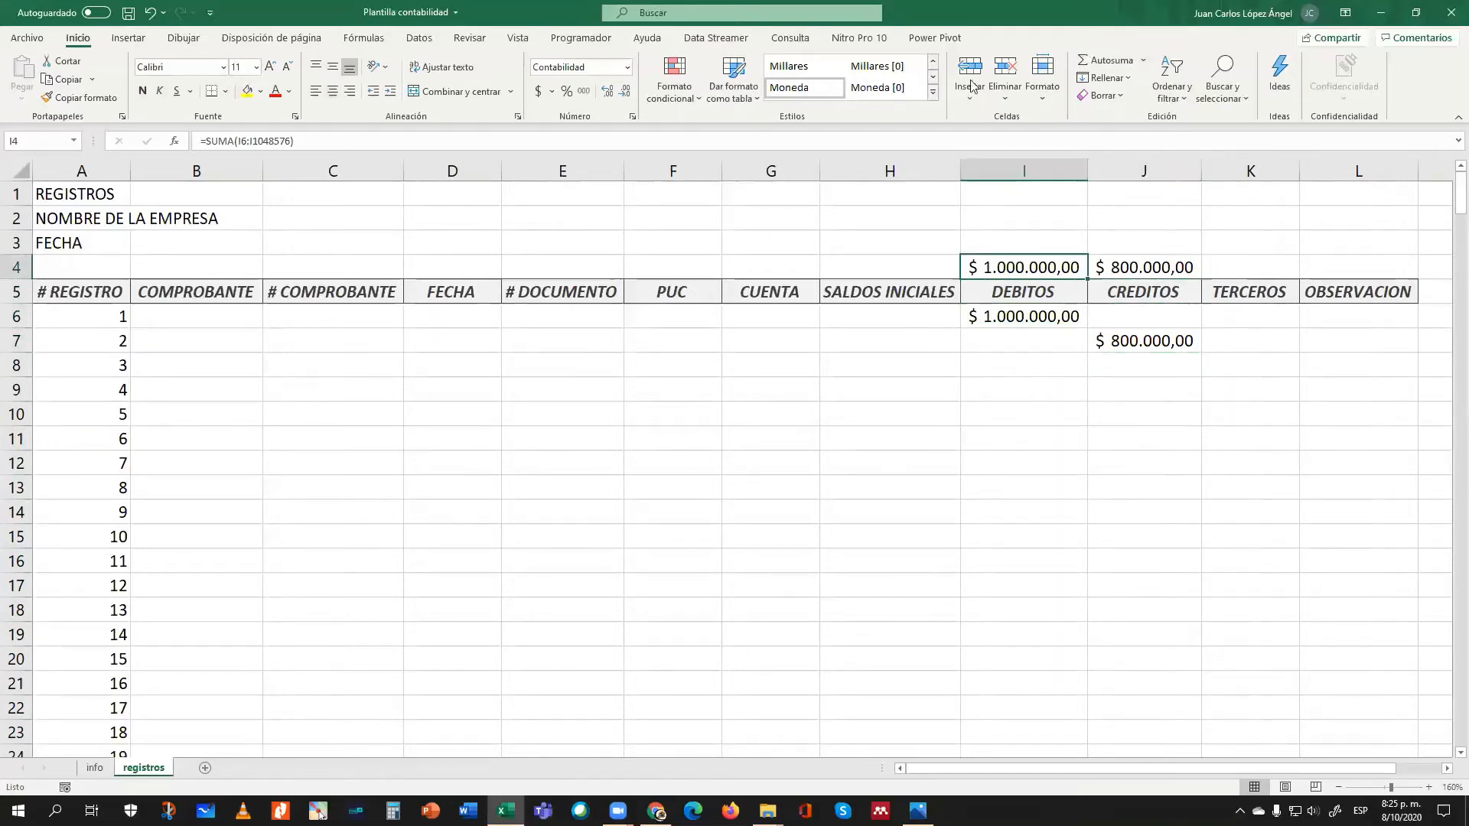
pyautogui.click(933, 92)
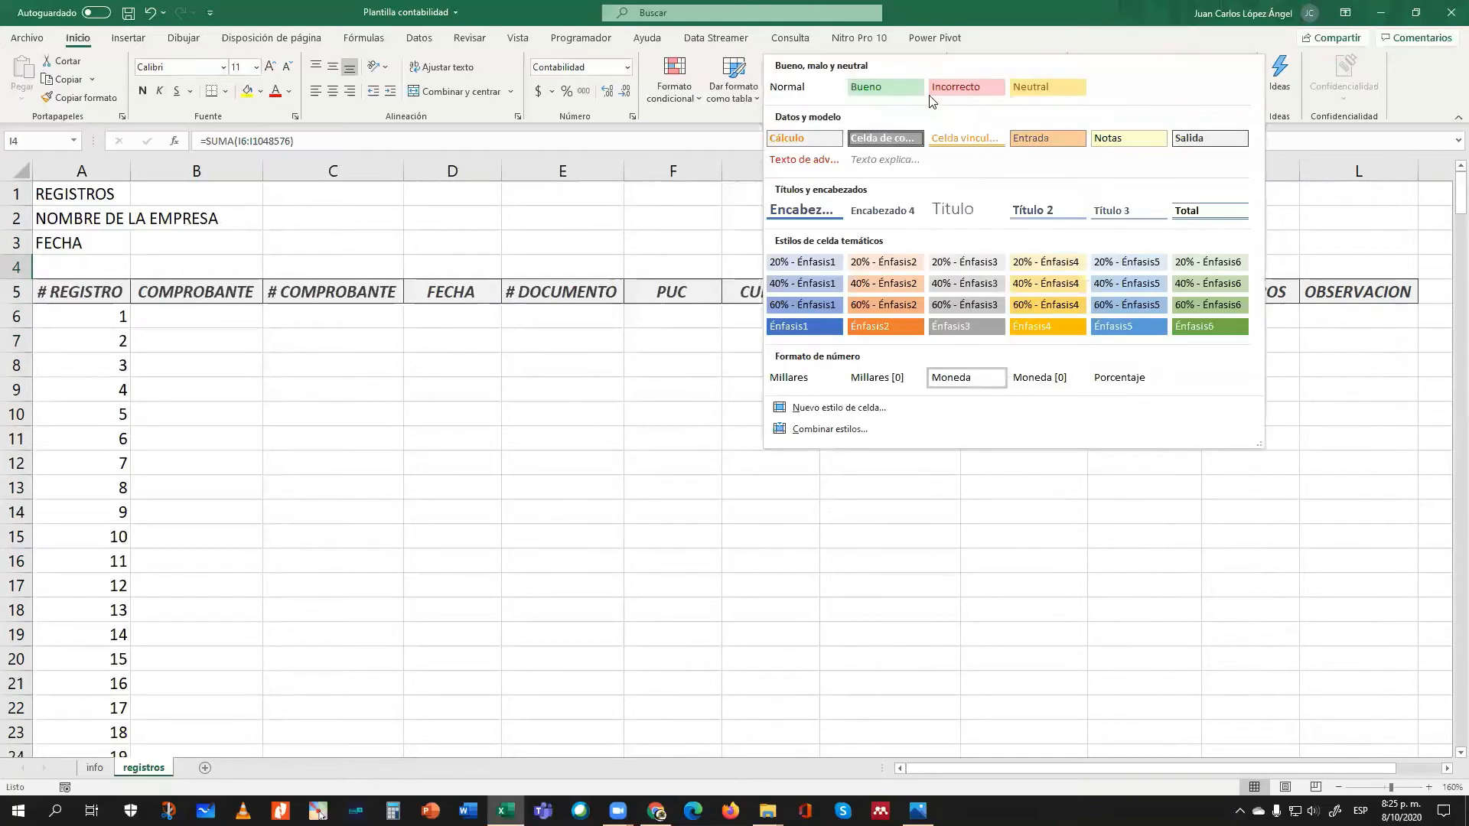
pyautogui.click(809, 141)
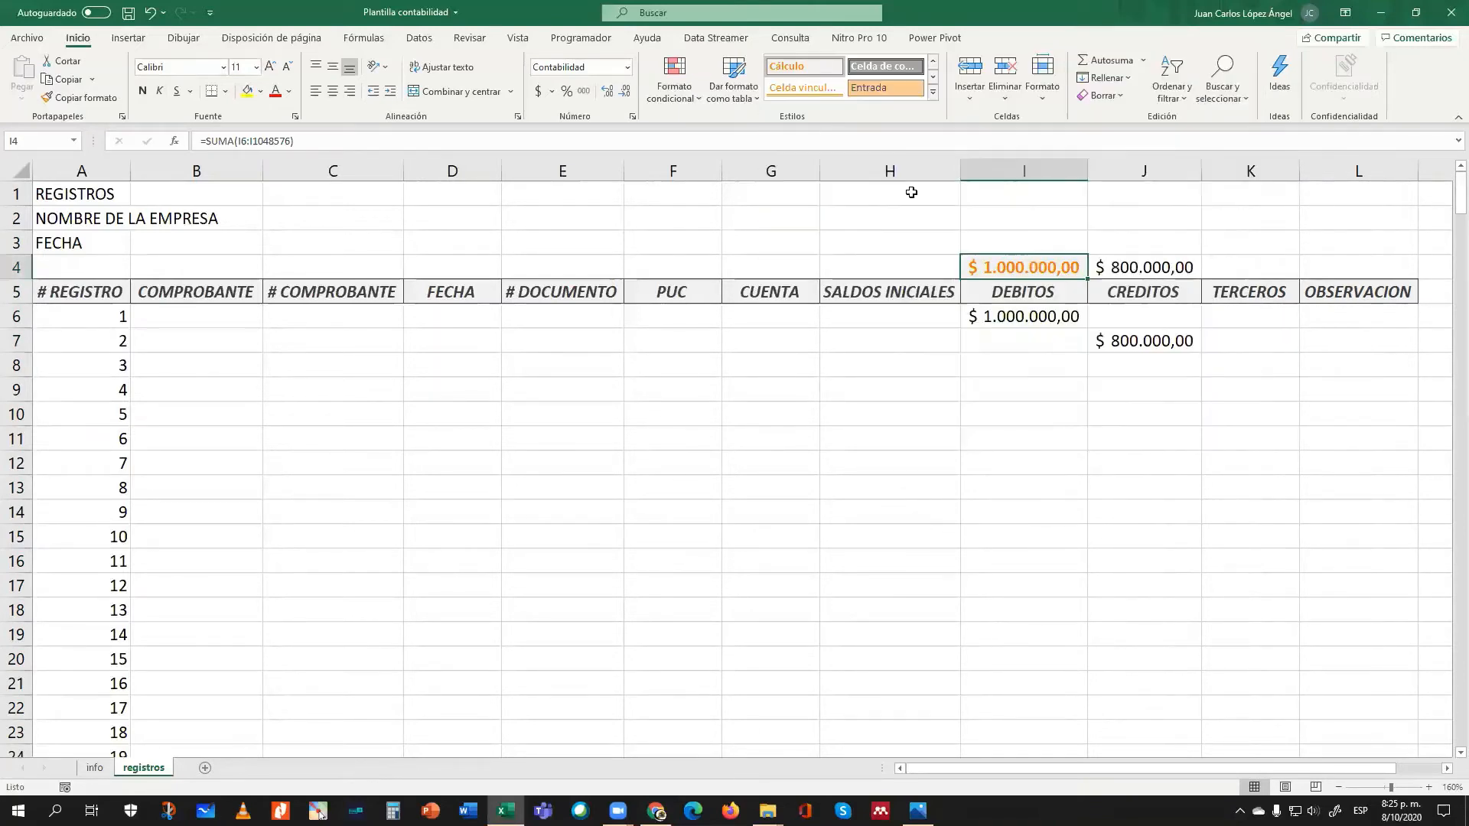
pyautogui.click(1145, 262)
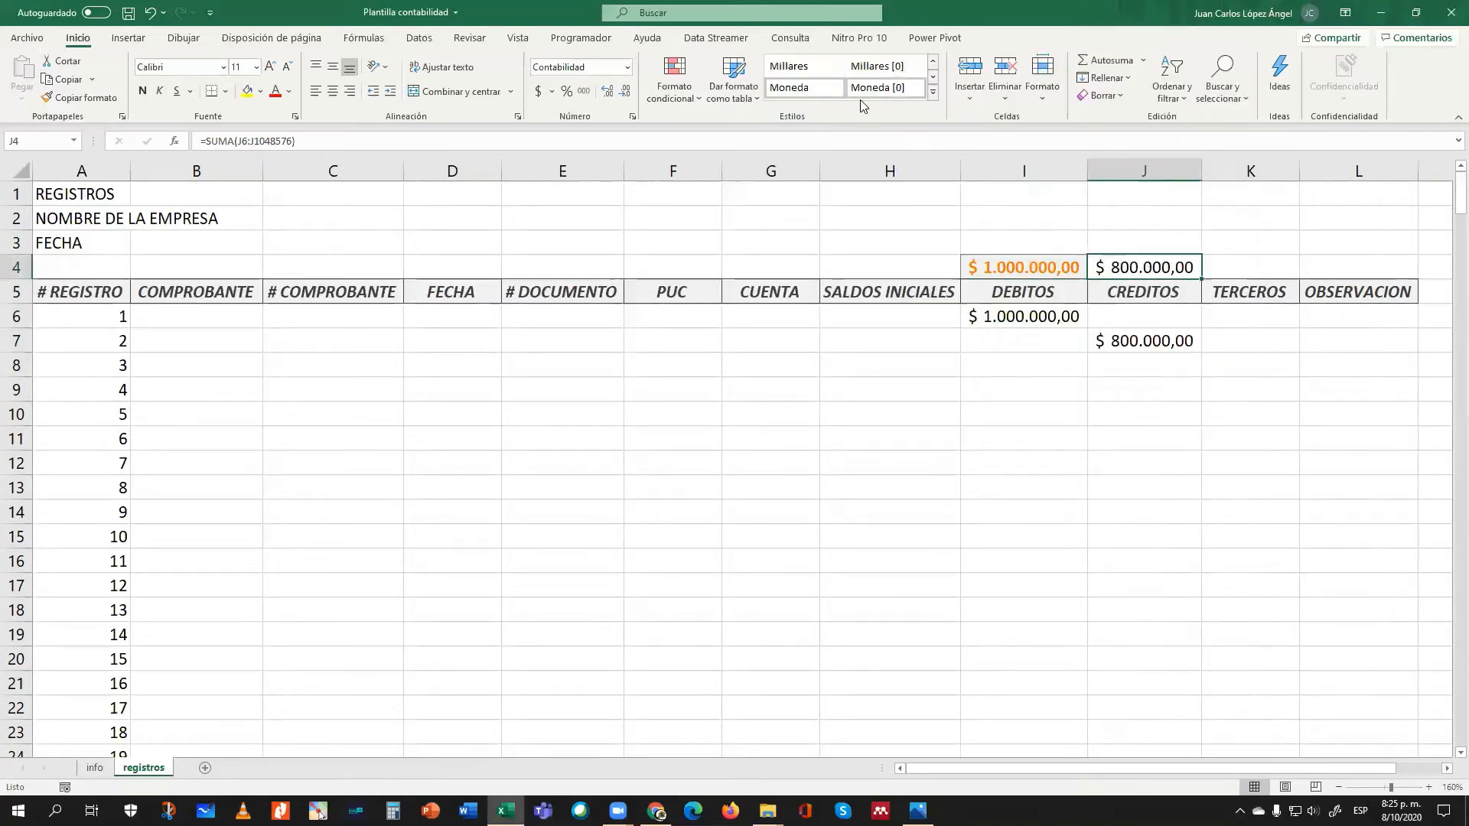
pyautogui.click(933, 93)
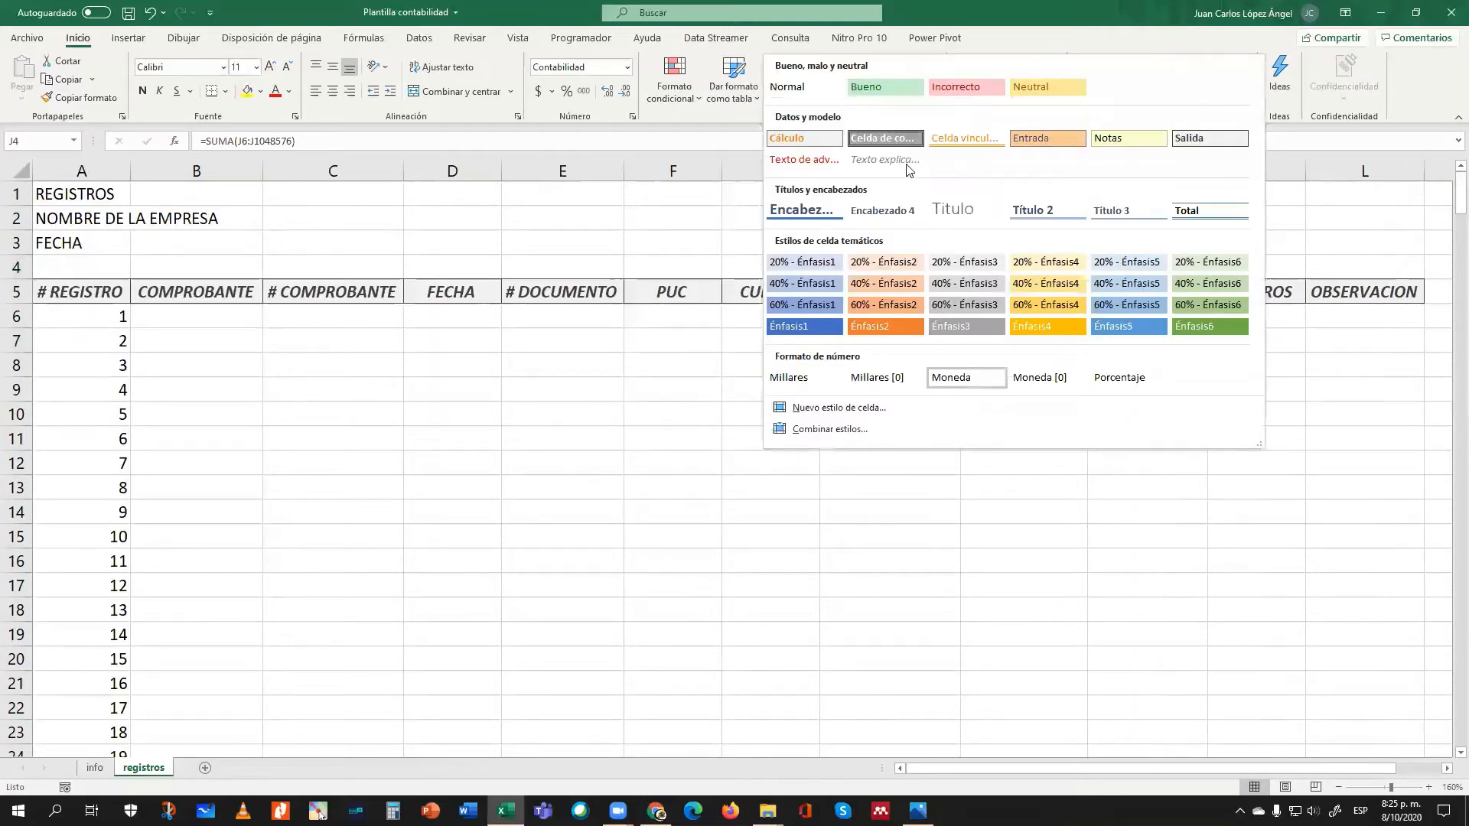
pyautogui.click(829, 144)
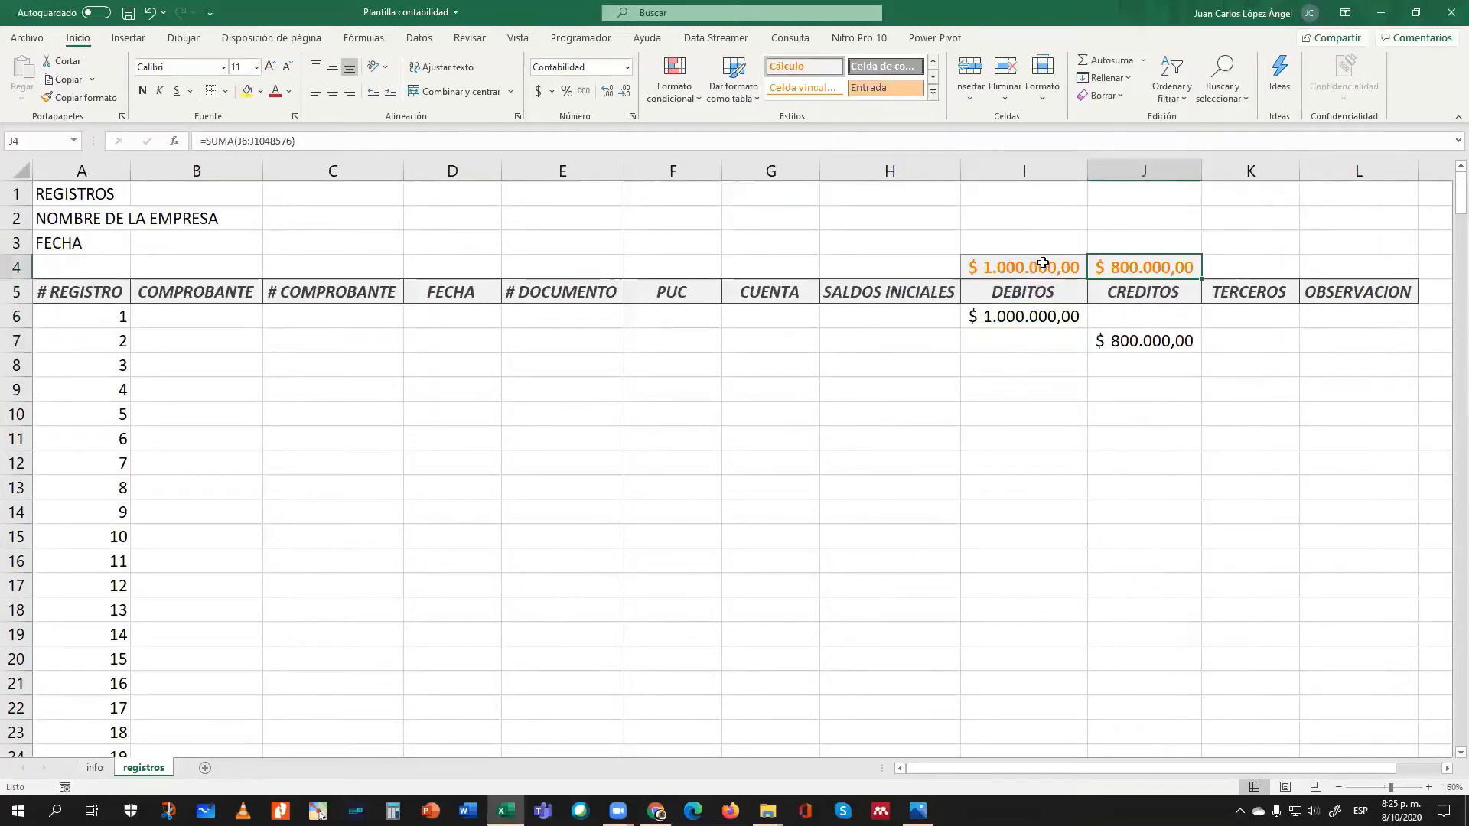
pyautogui.click(1041, 262)
pyautogui.click(1155, 263)
pyautogui.click(1036, 261)
pyautogui.click(1167, 266)
pyautogui.click(1033, 290)
pyautogui.click(1161, 287)
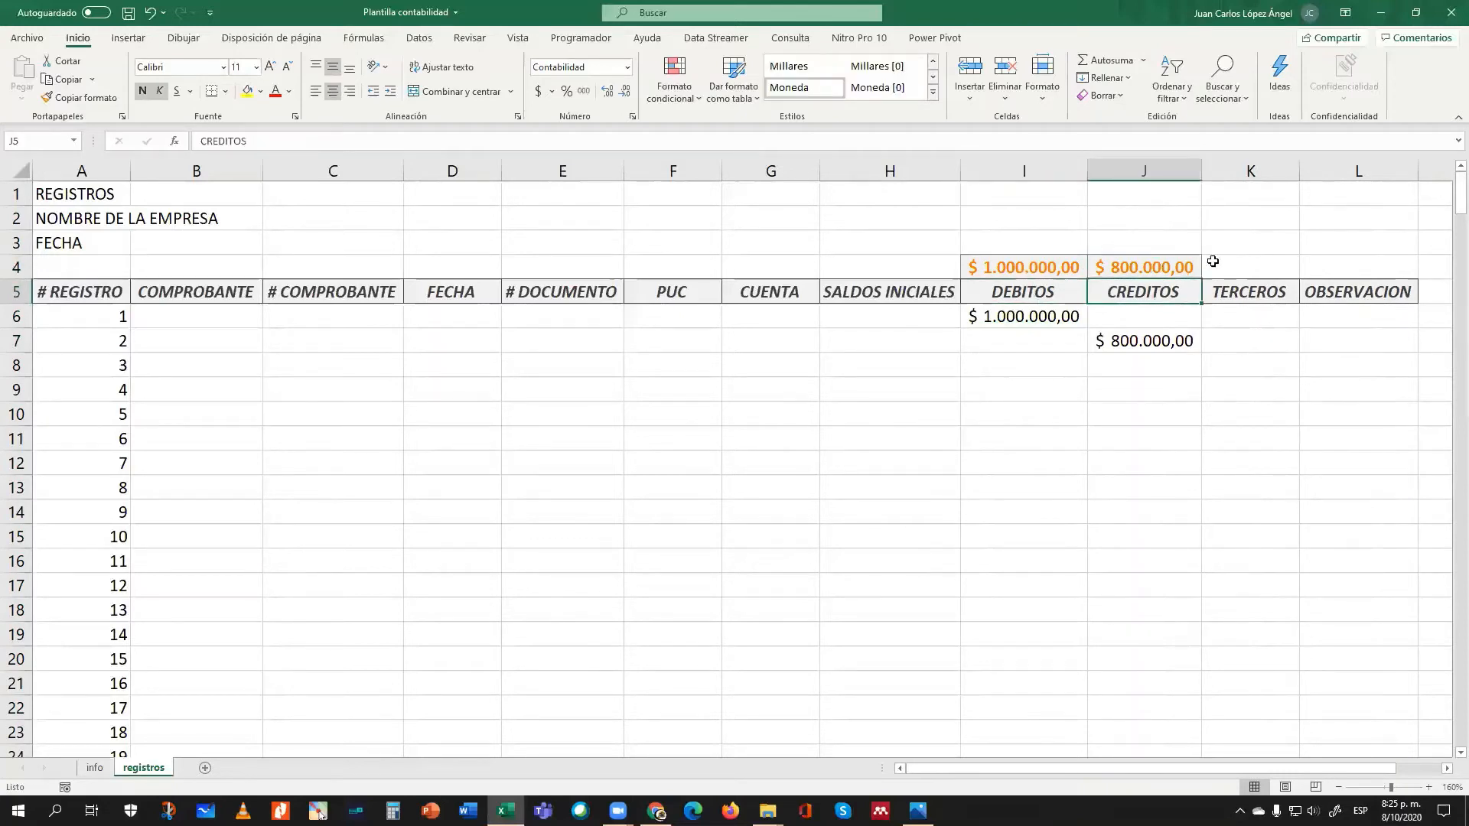
# - Enter the formula =I4-J4 in K4 above TERCEROS to calculate the difference between debits and credits
pyautogui.click(1247, 262)
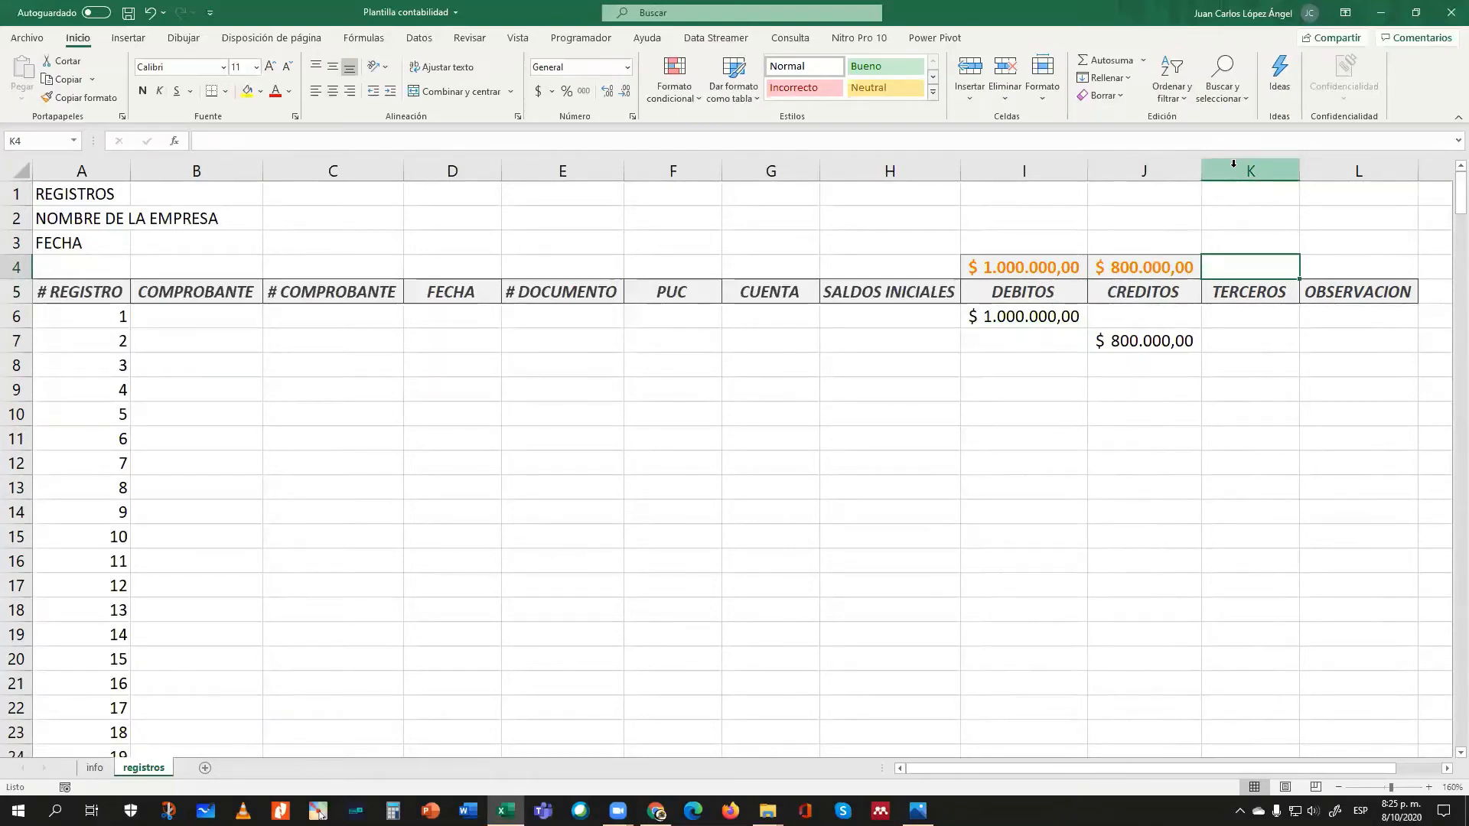
pyautogui.write('=')
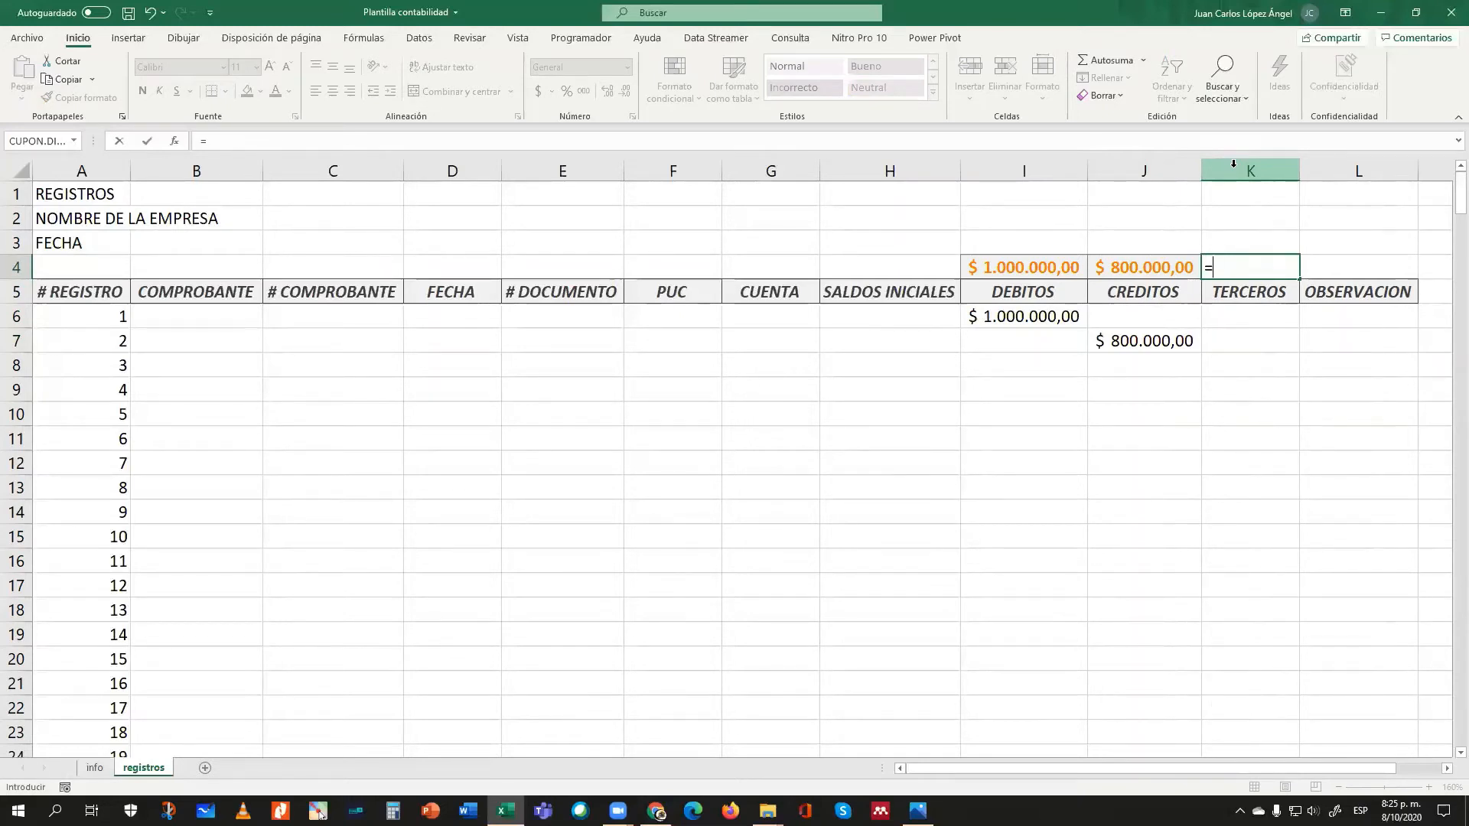
pyautogui.press('Left')
pyautogui.press('Left')
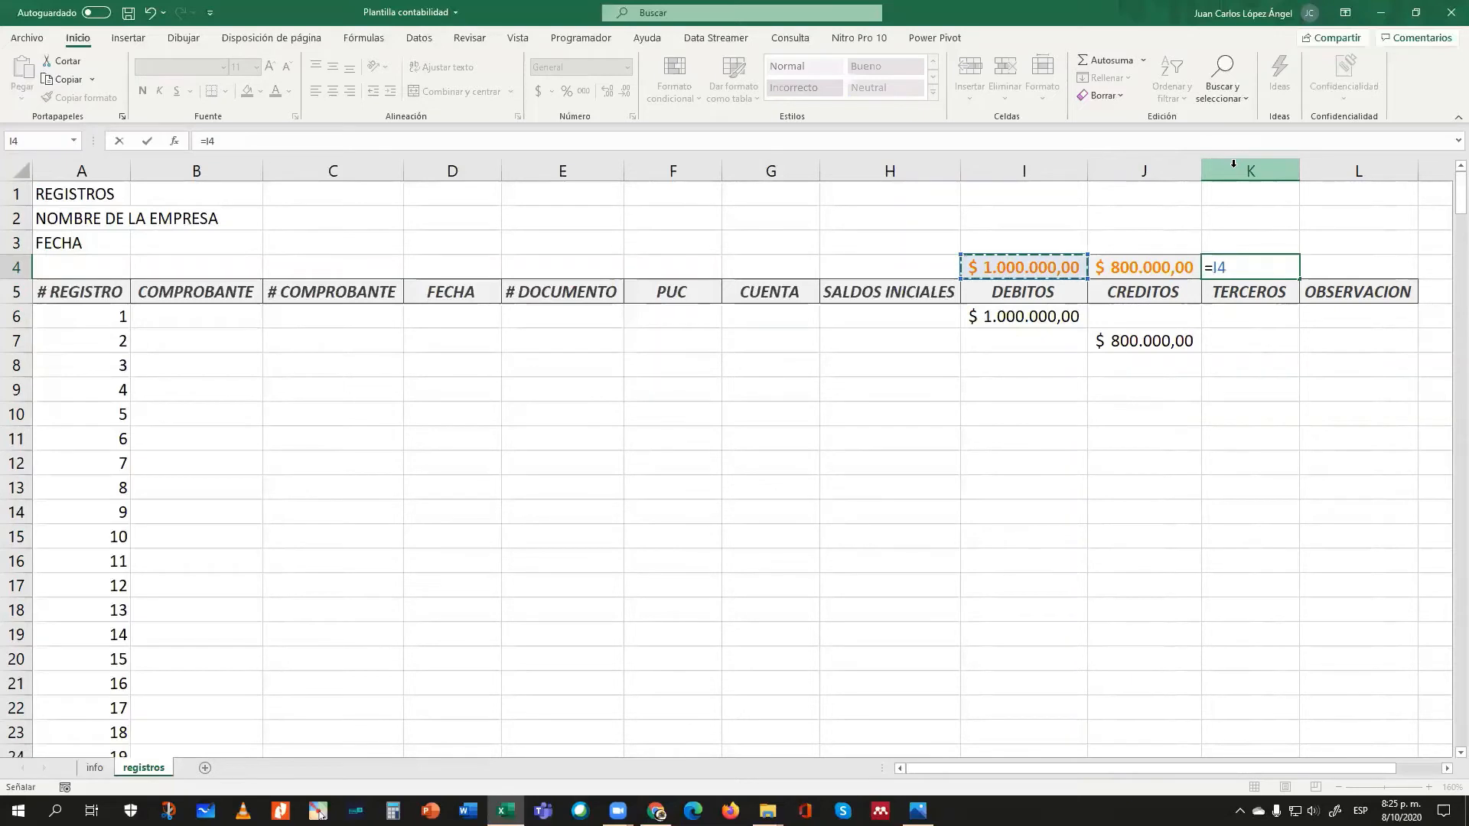
pyautogui.write('-')
pyautogui.press('Left')
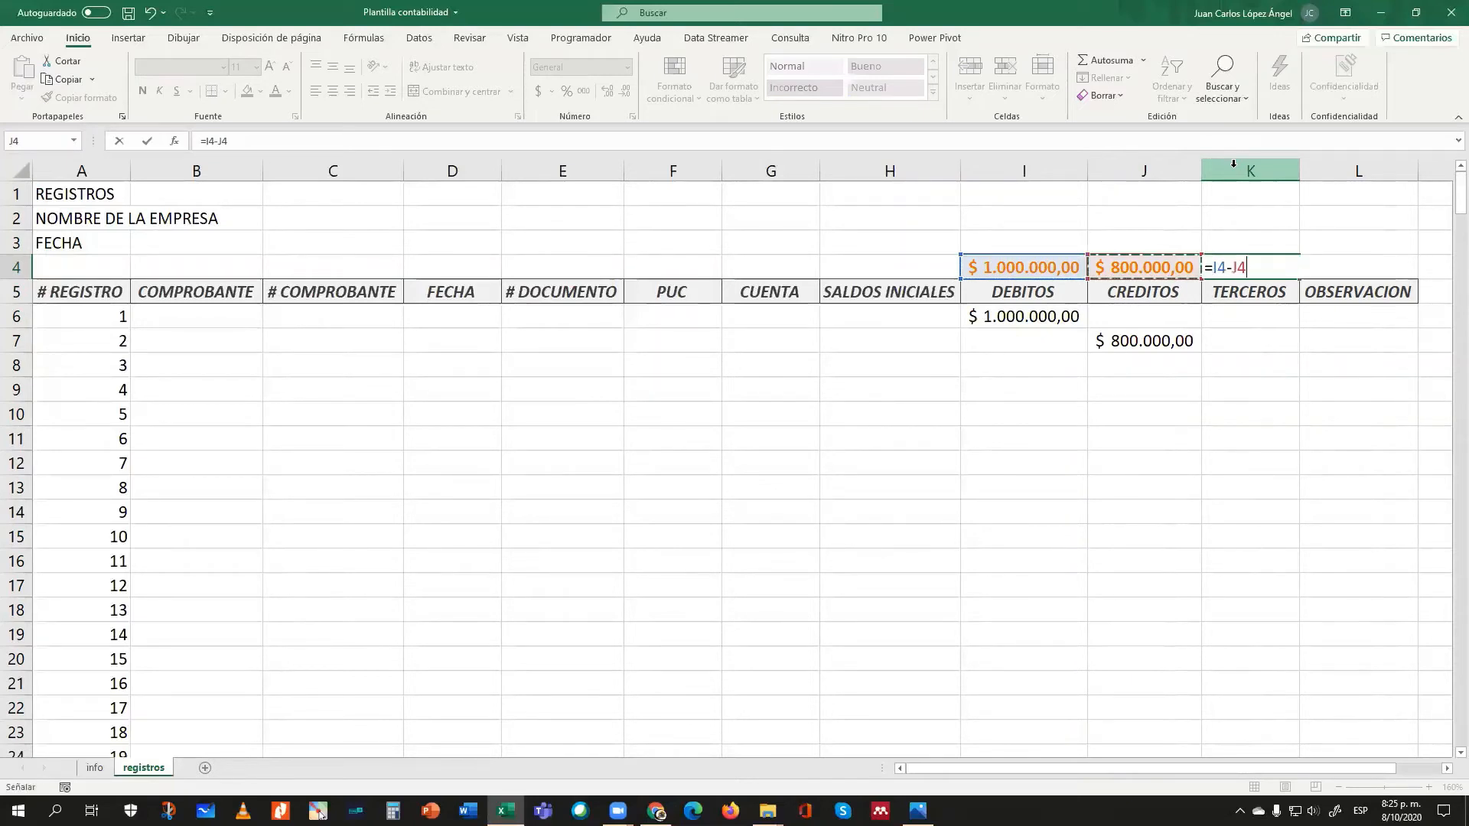
pyautogui.hotkey('ctrl', 'Return')
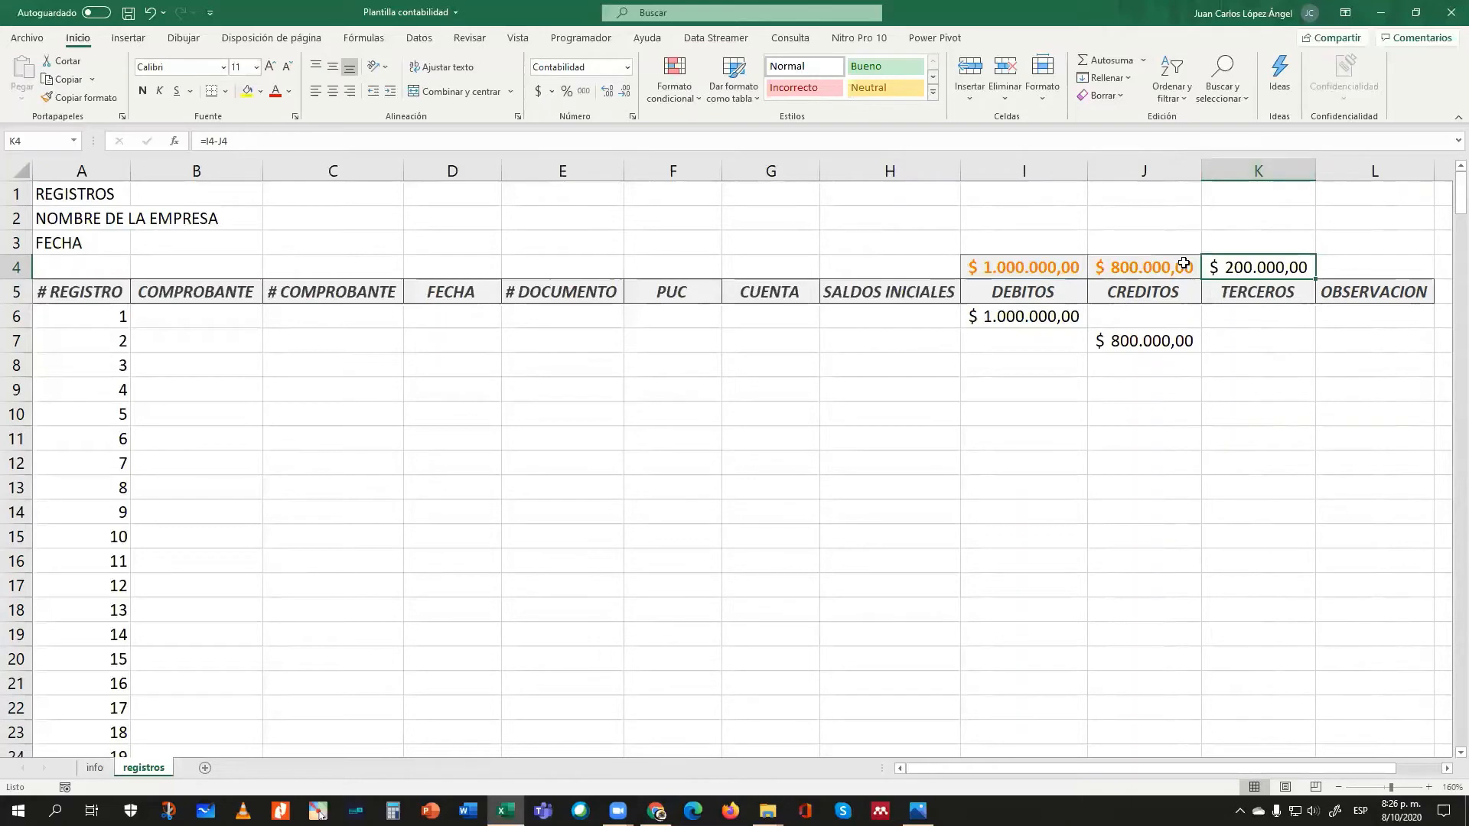
# - Add conditional formatting with green gradient-fill data bars to the difference cell K4
pyautogui.click(691, 94)
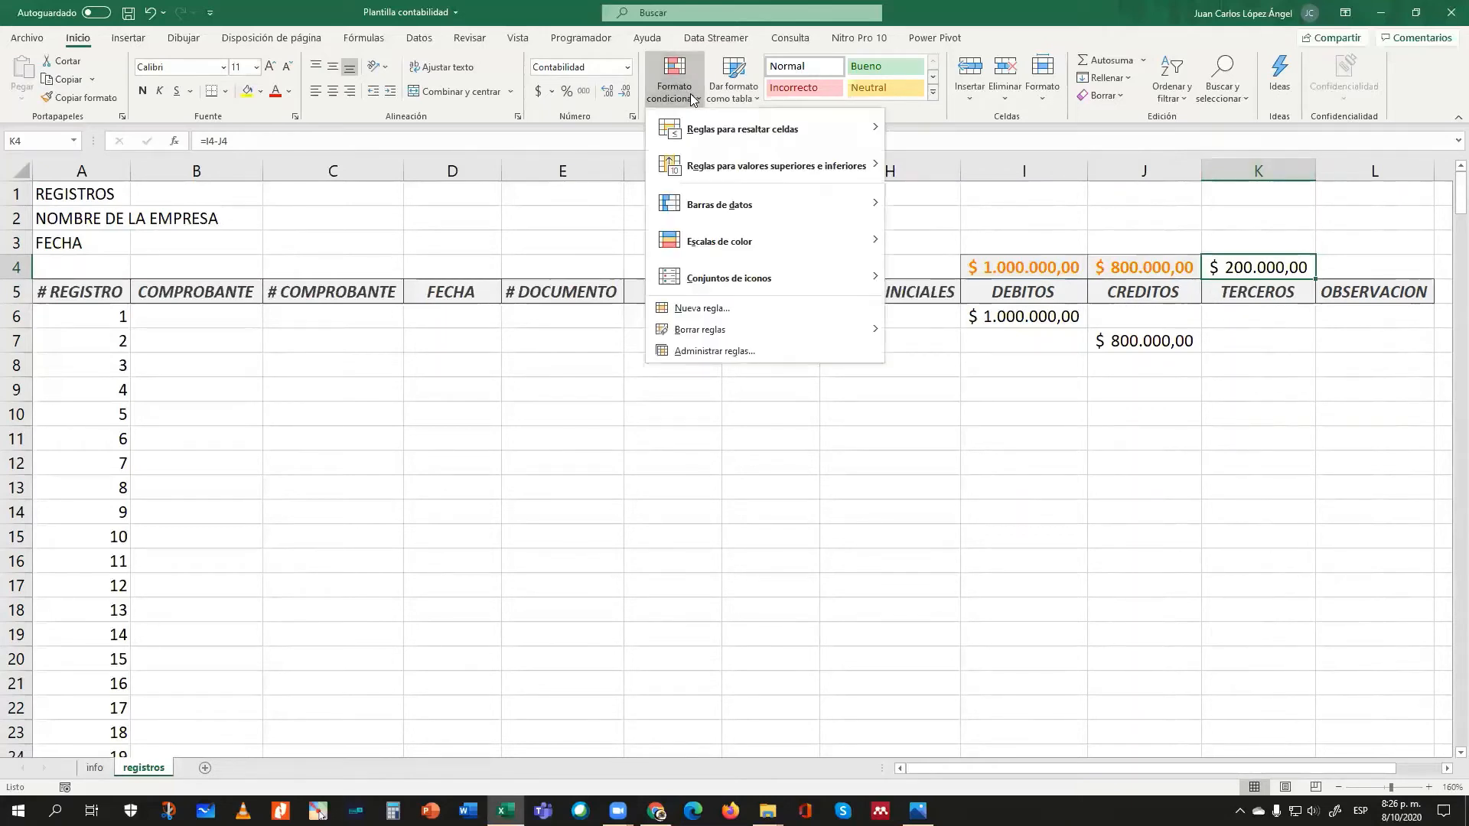
pyautogui.moveTo(716, 208)
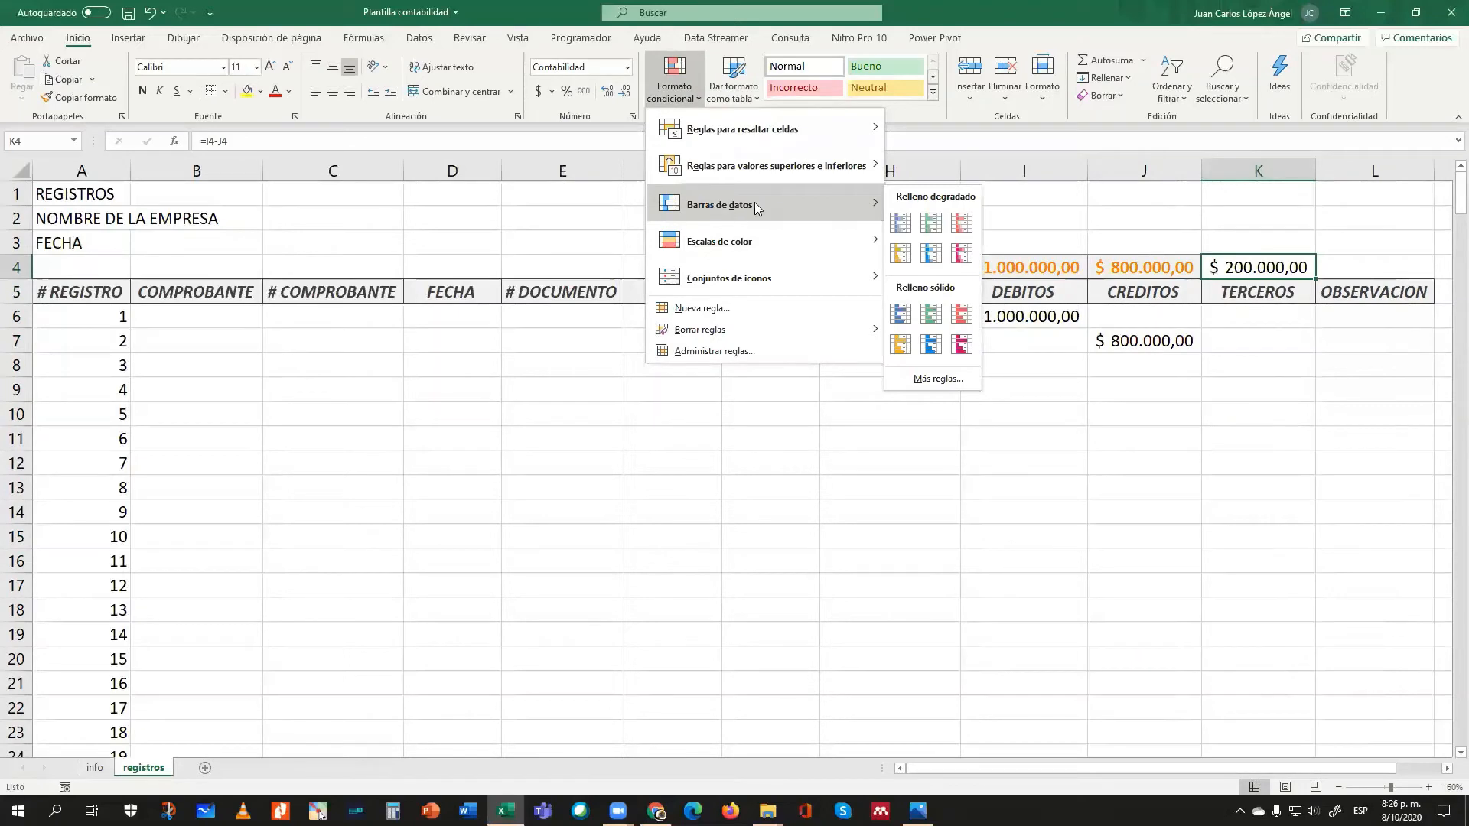
pyautogui.click(934, 232)
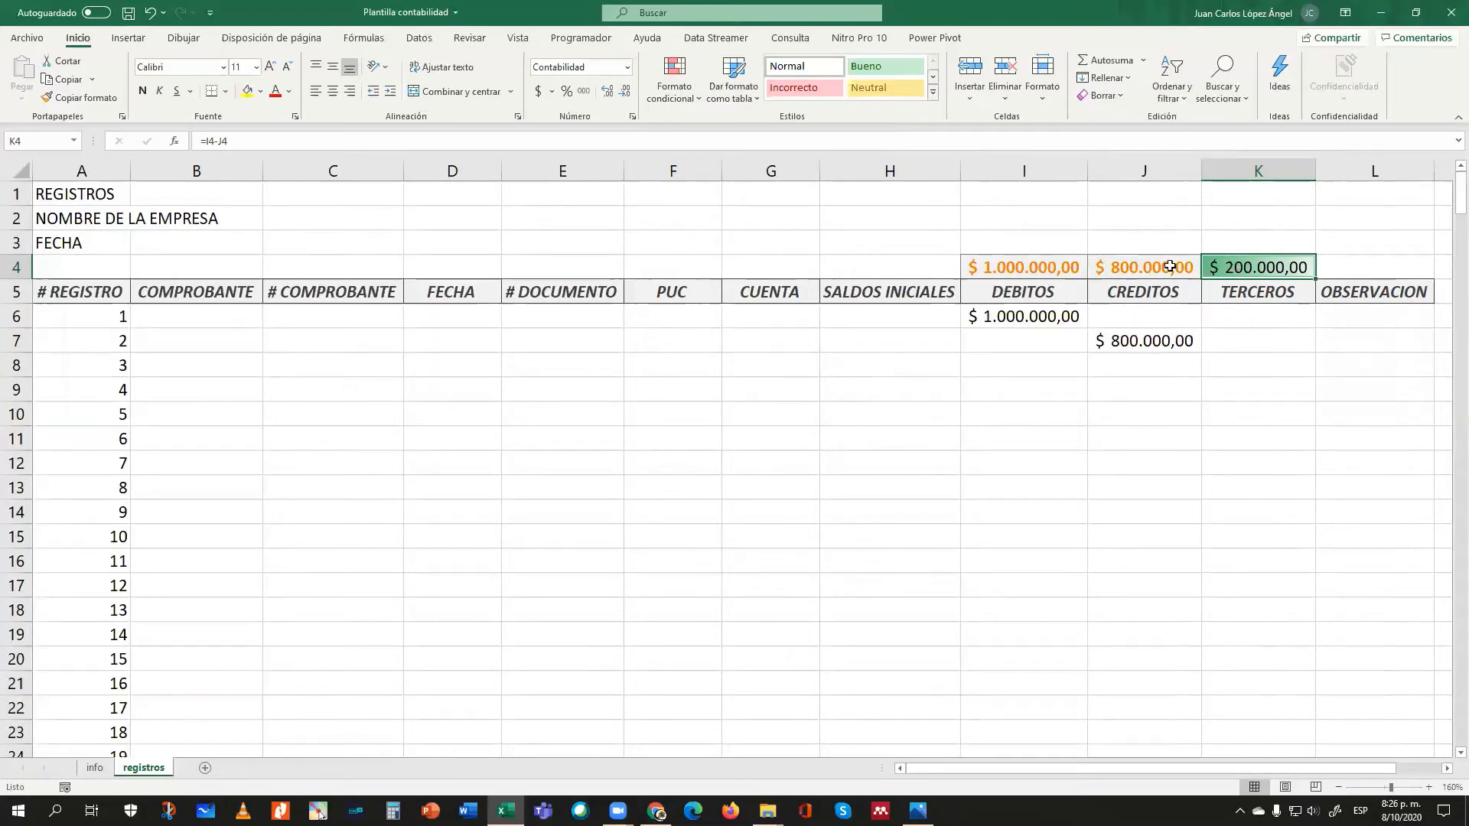
# - Enter a test credit of 250000 in J8 to make the credits exceed the debits
pyautogui.click(1123, 363)
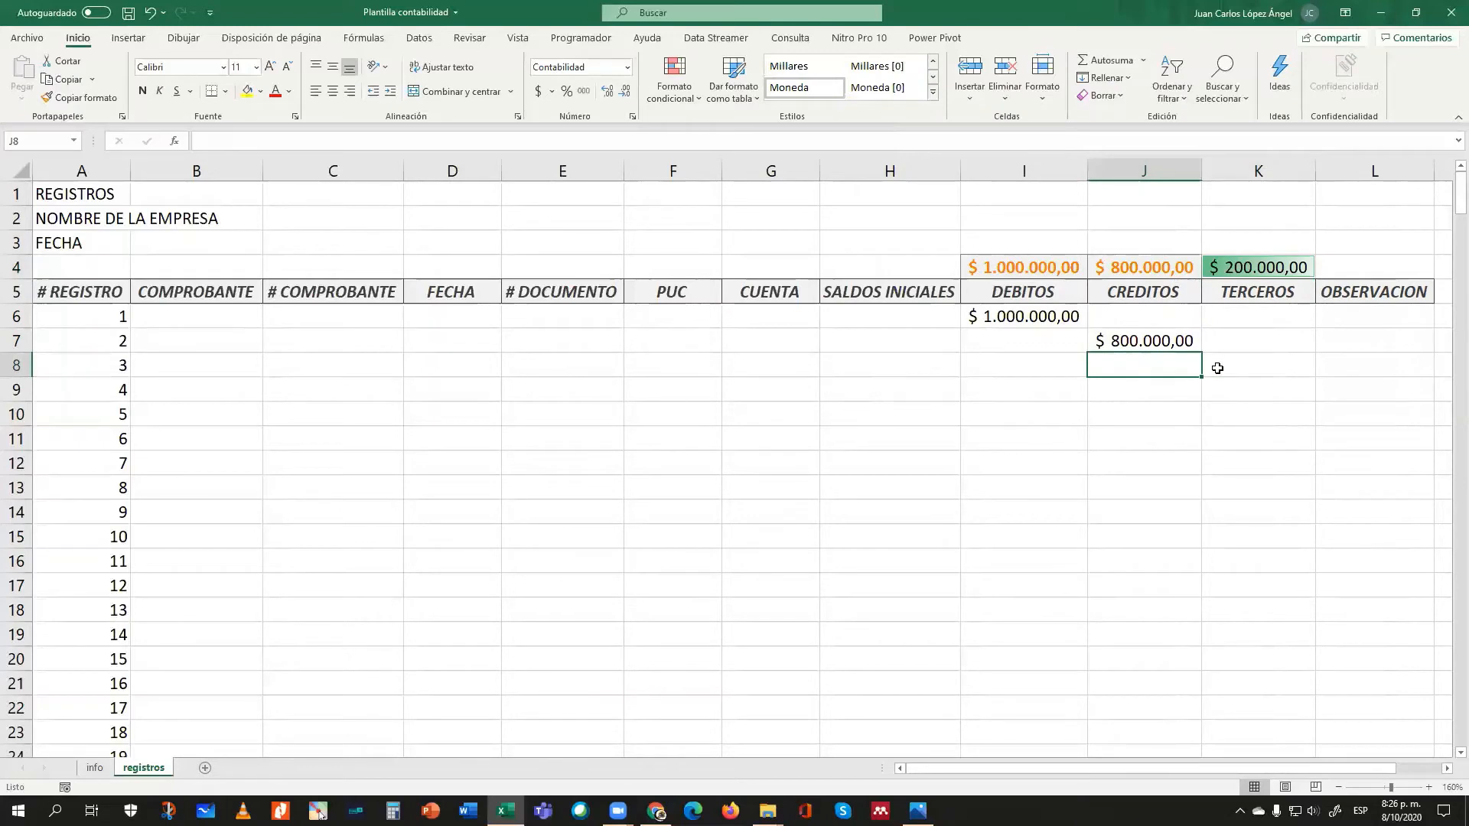
pyautogui.write('250000')
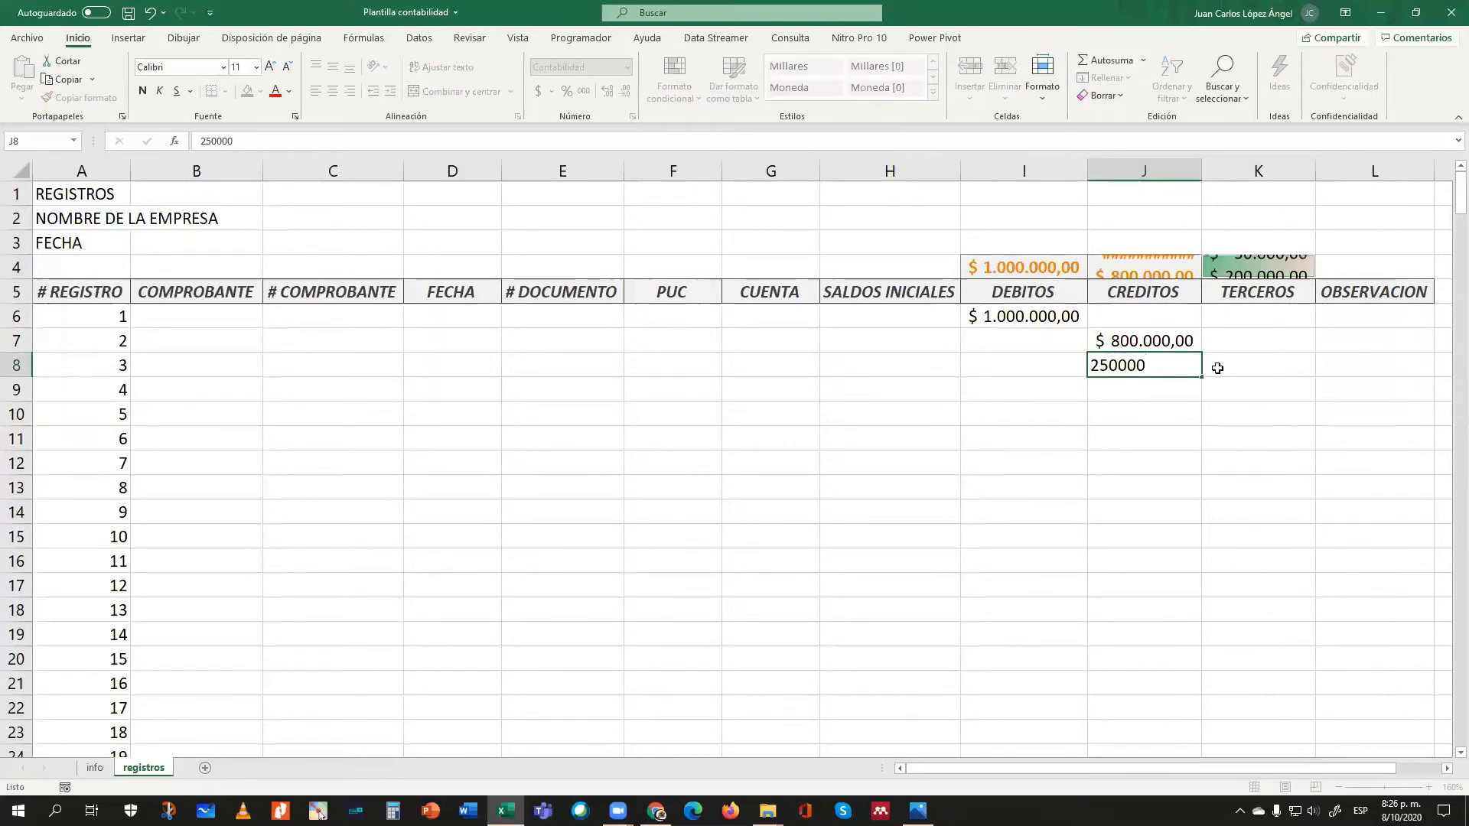
pyautogui.press('Return')
pyautogui.press('Up')
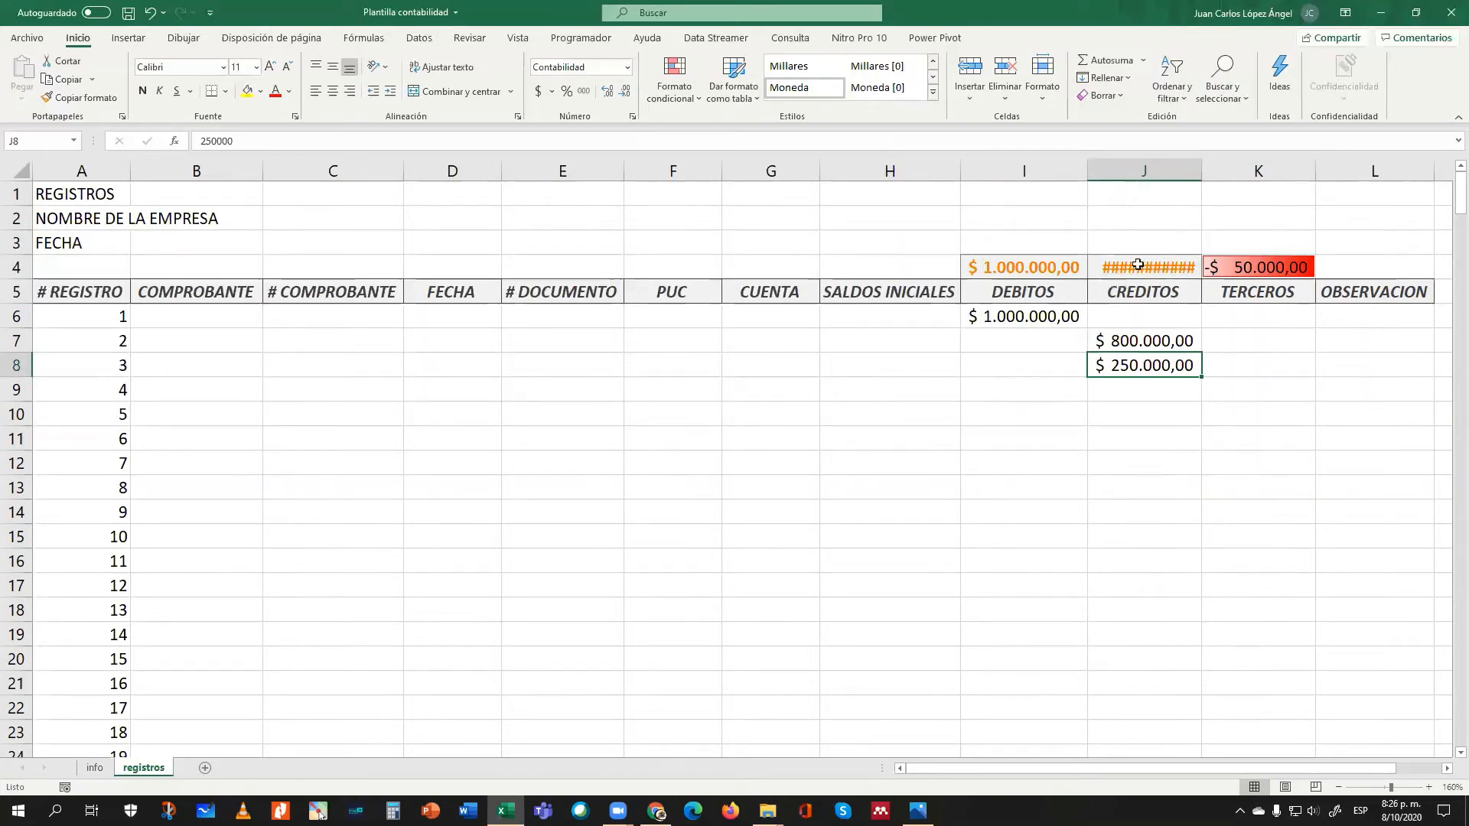
# - Autofit the width of the CREDITOS column and set the credit in J8 to 200000
pyautogui.moveTo(1138, 265)
pyautogui.doubleClick(1201, 165)
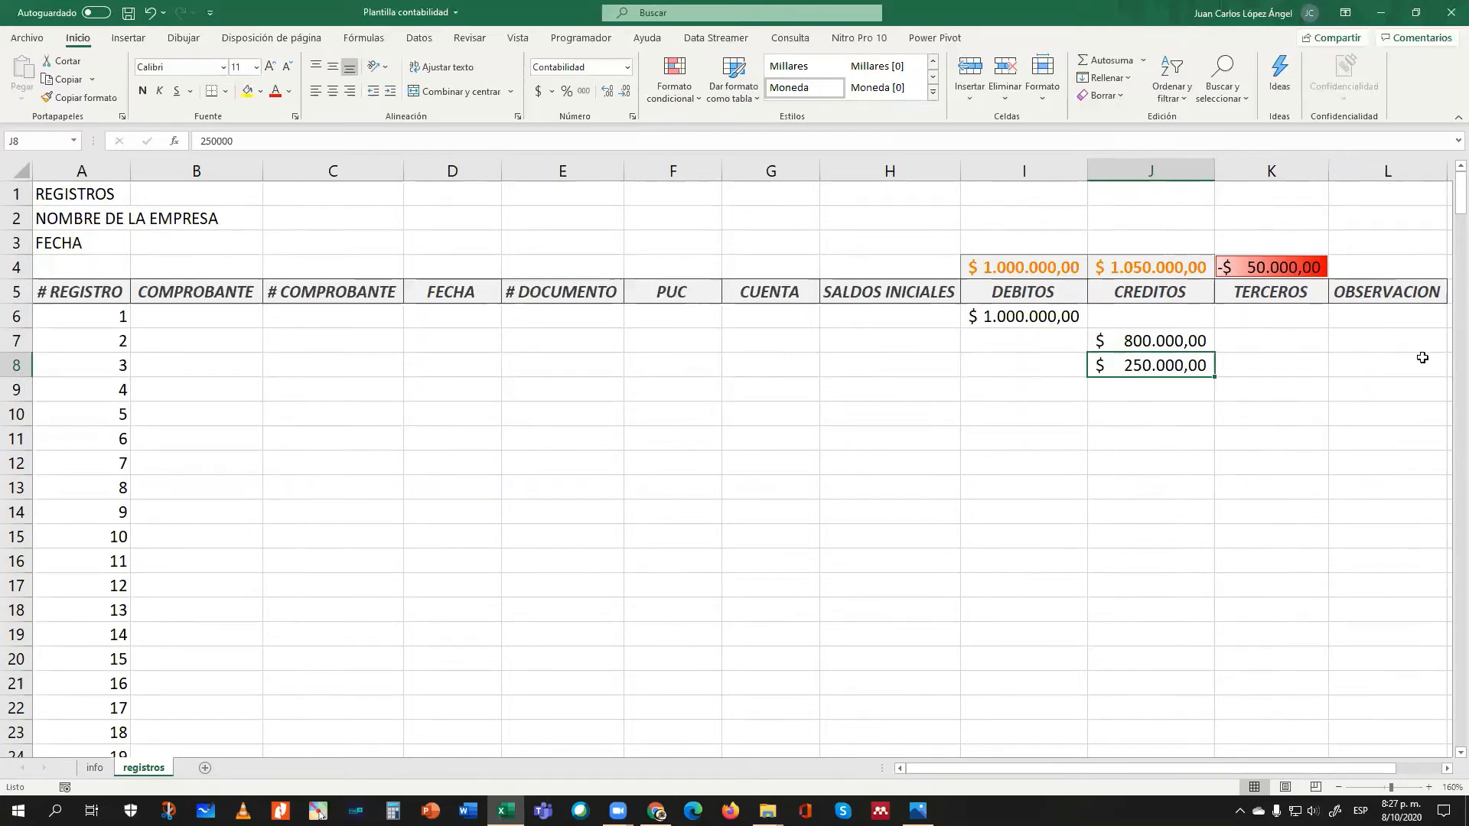
pyautogui.write('200000')
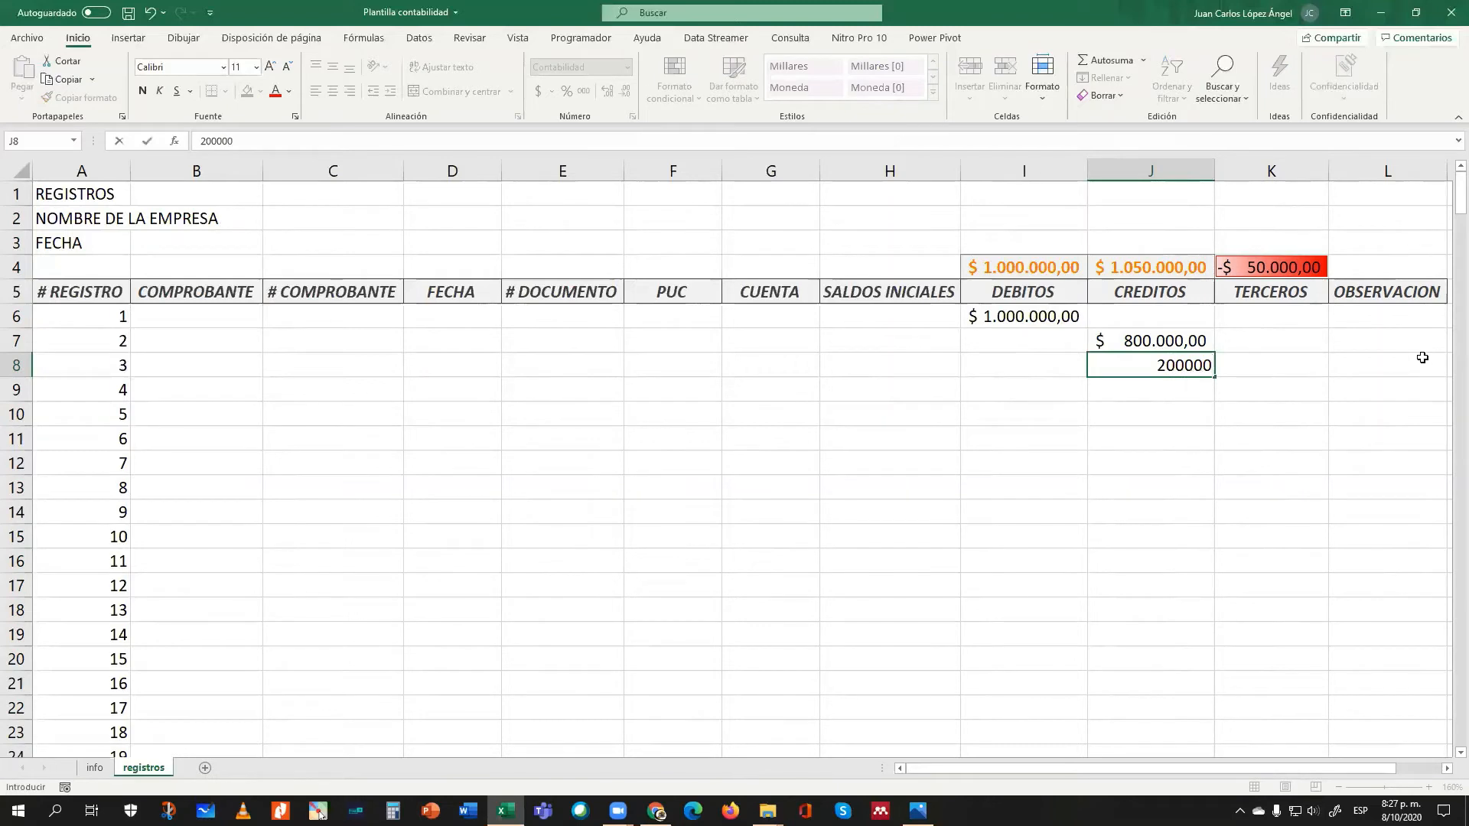
pyautogui.press('Return')
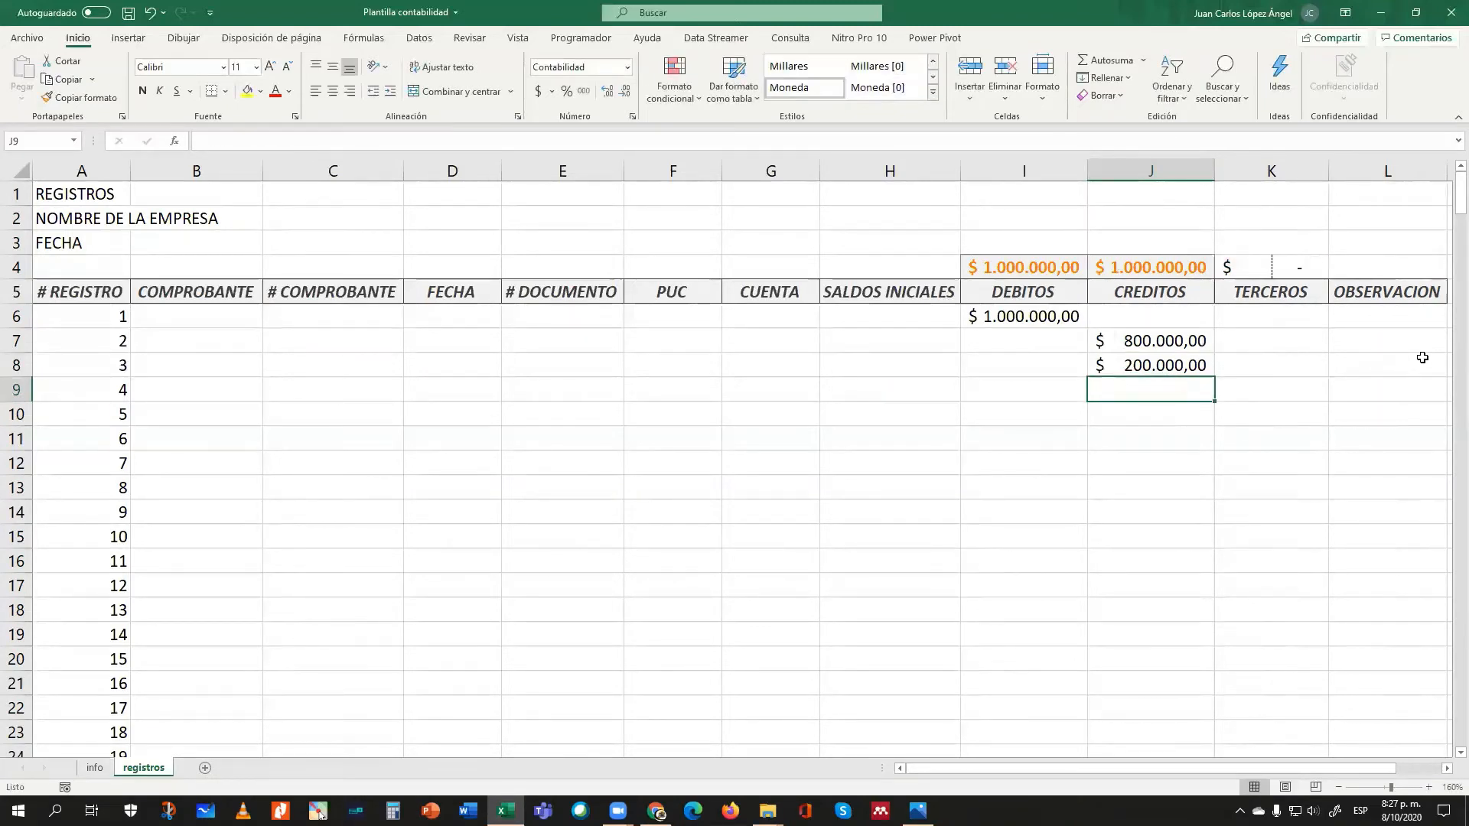
# - Apply a thick outside border to the difference cell K4
pyautogui.click(1259, 266)
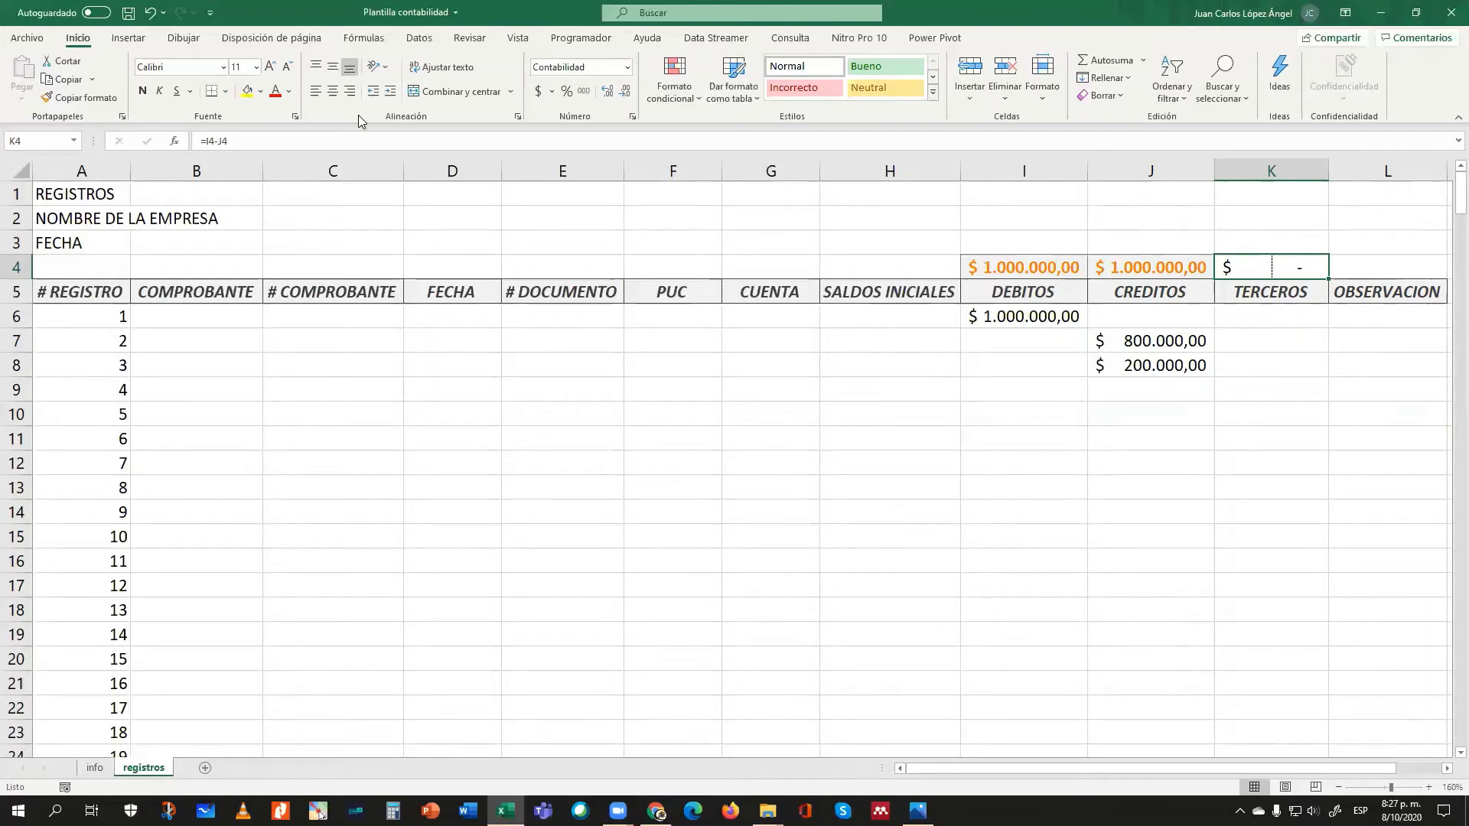
pyautogui.click(226, 91)
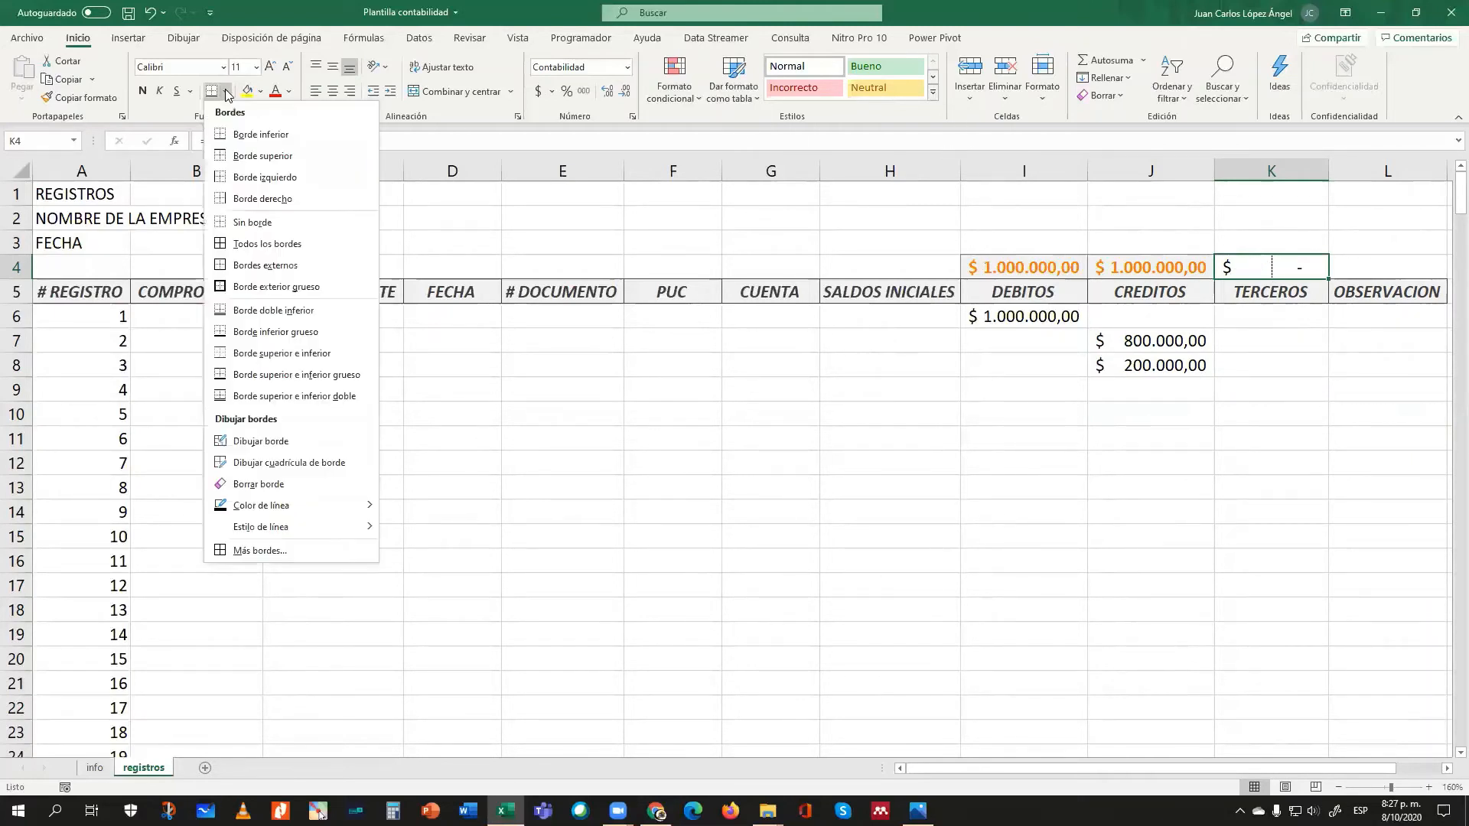
pyautogui.click(253, 287)
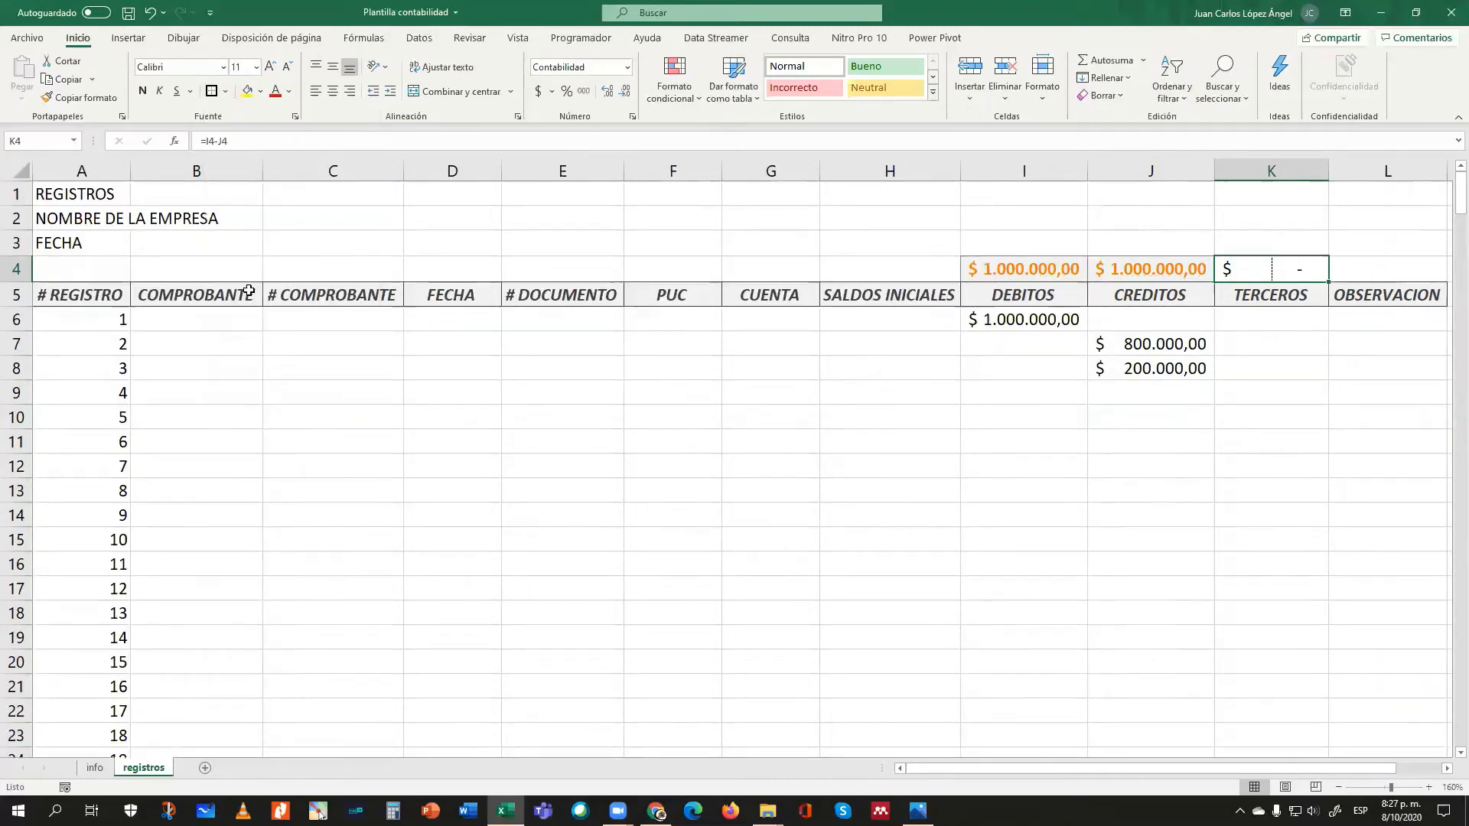
pyautogui.click(1260, 323)
pyautogui.click(1260, 272)
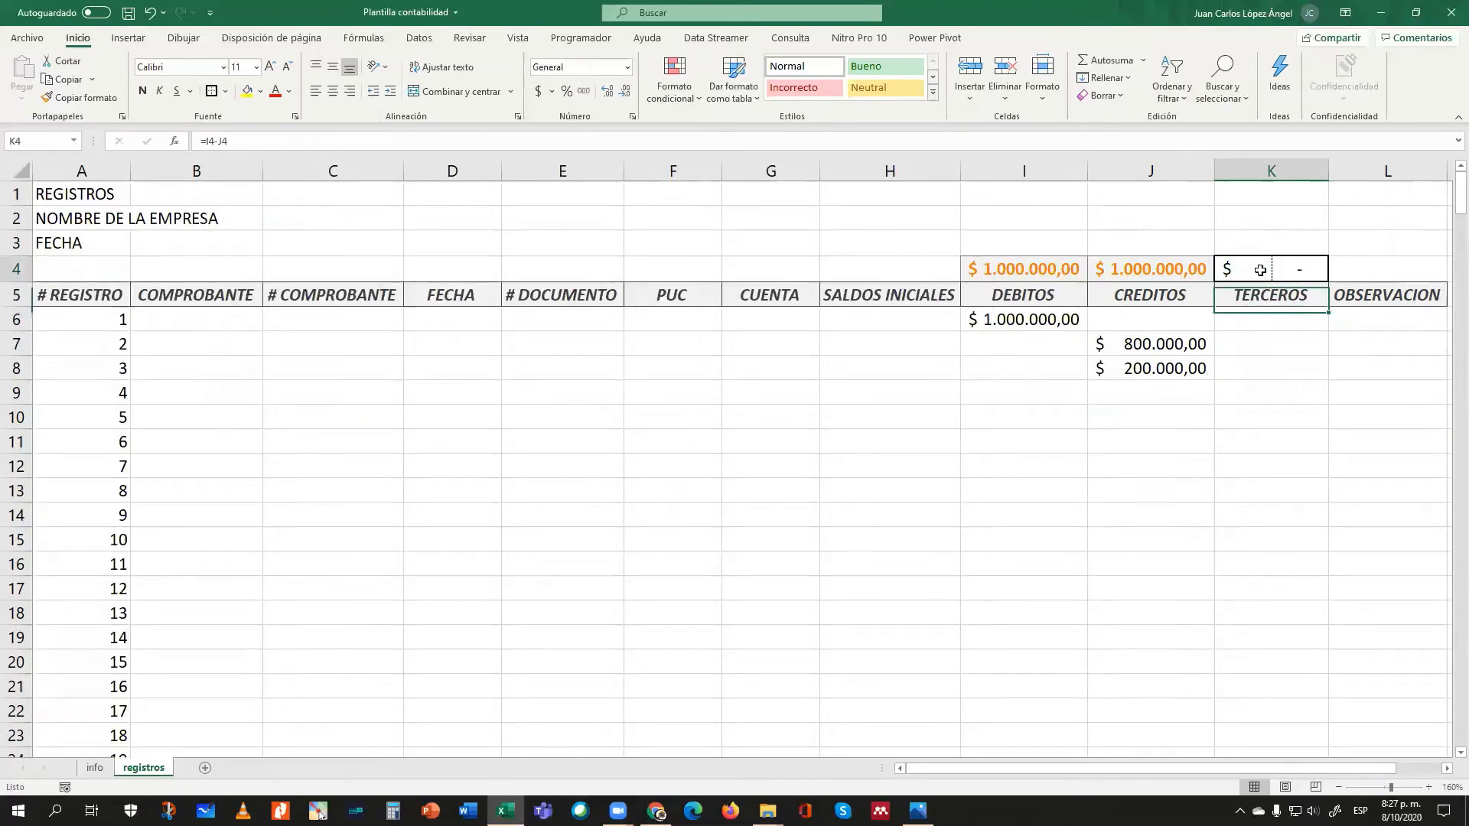
pyautogui.moveTo(1256, 259); pyautogui.dragTo(1225, 261)
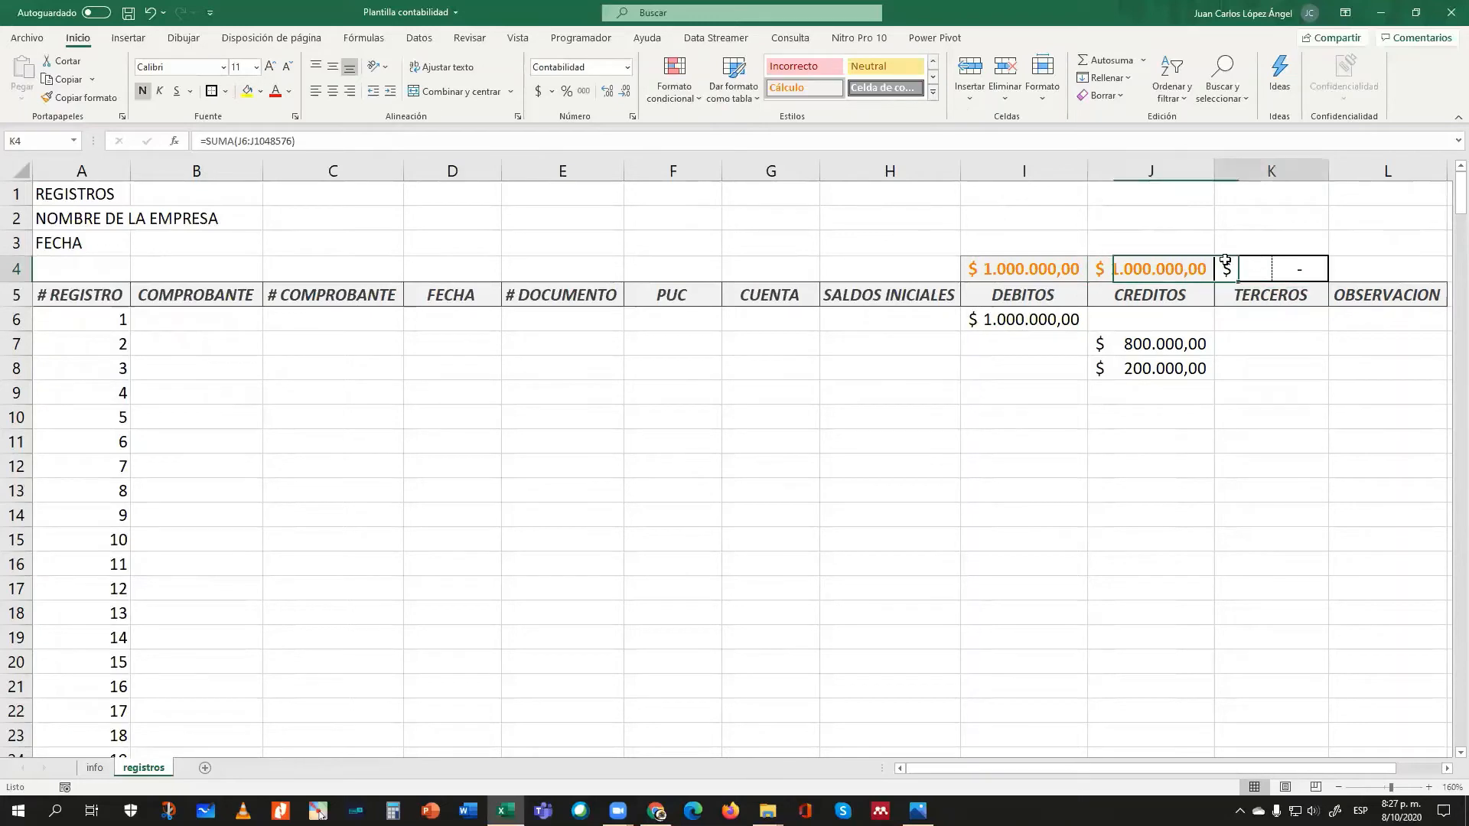
pyautogui.click(1054, 265)
pyautogui.click(1163, 269)
pyautogui.click(1269, 272)
pyautogui.click(1063, 274)
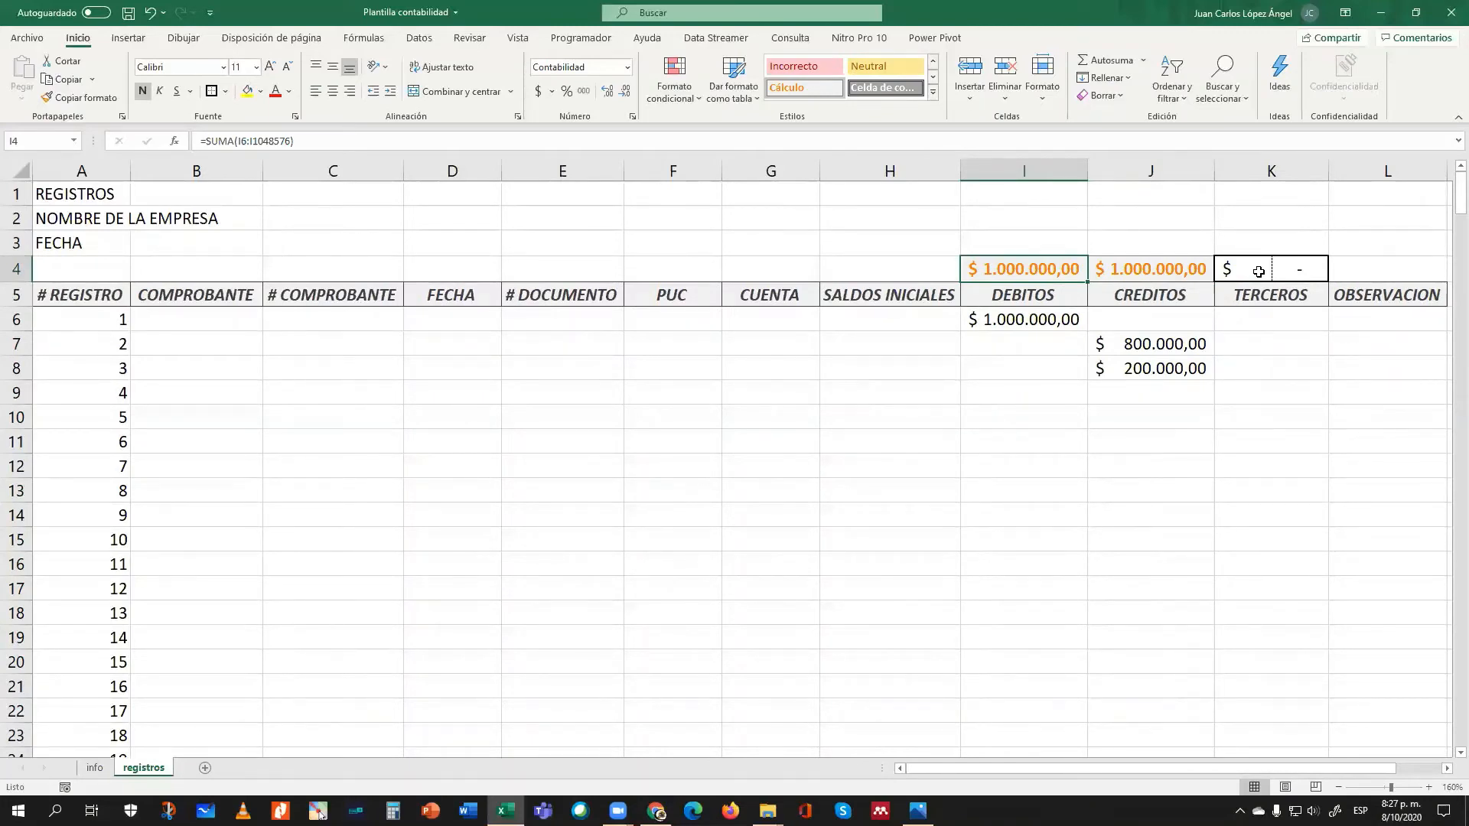
# - Freeze the panes at cell A6 of the registros sheet to keep rows 1 to 5 fixed above the records
pyautogui.click(175, 322)
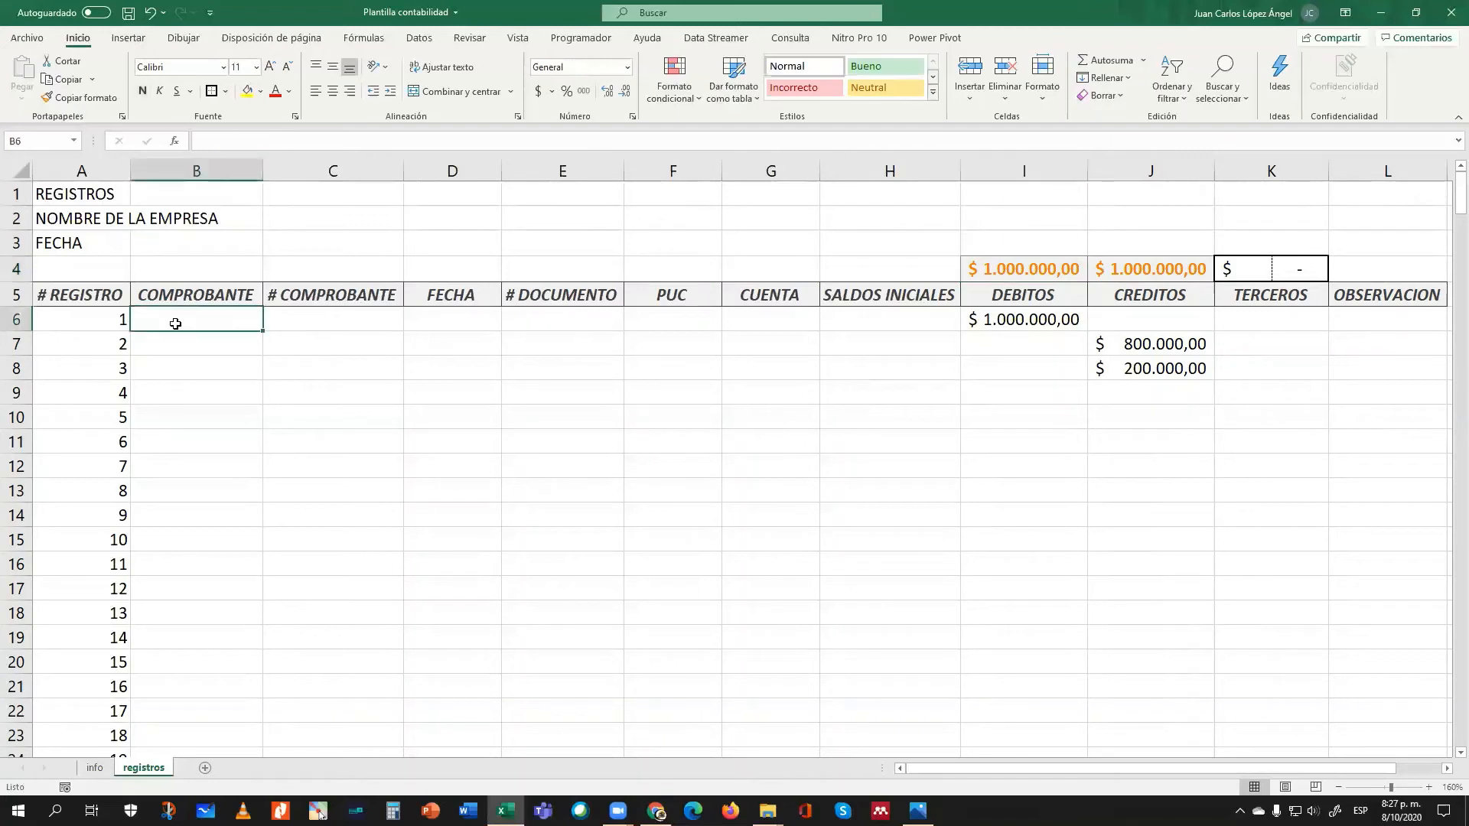
pyautogui.scroll(-1, 175, 323)
pyautogui.scroll(-12, 175, 324)
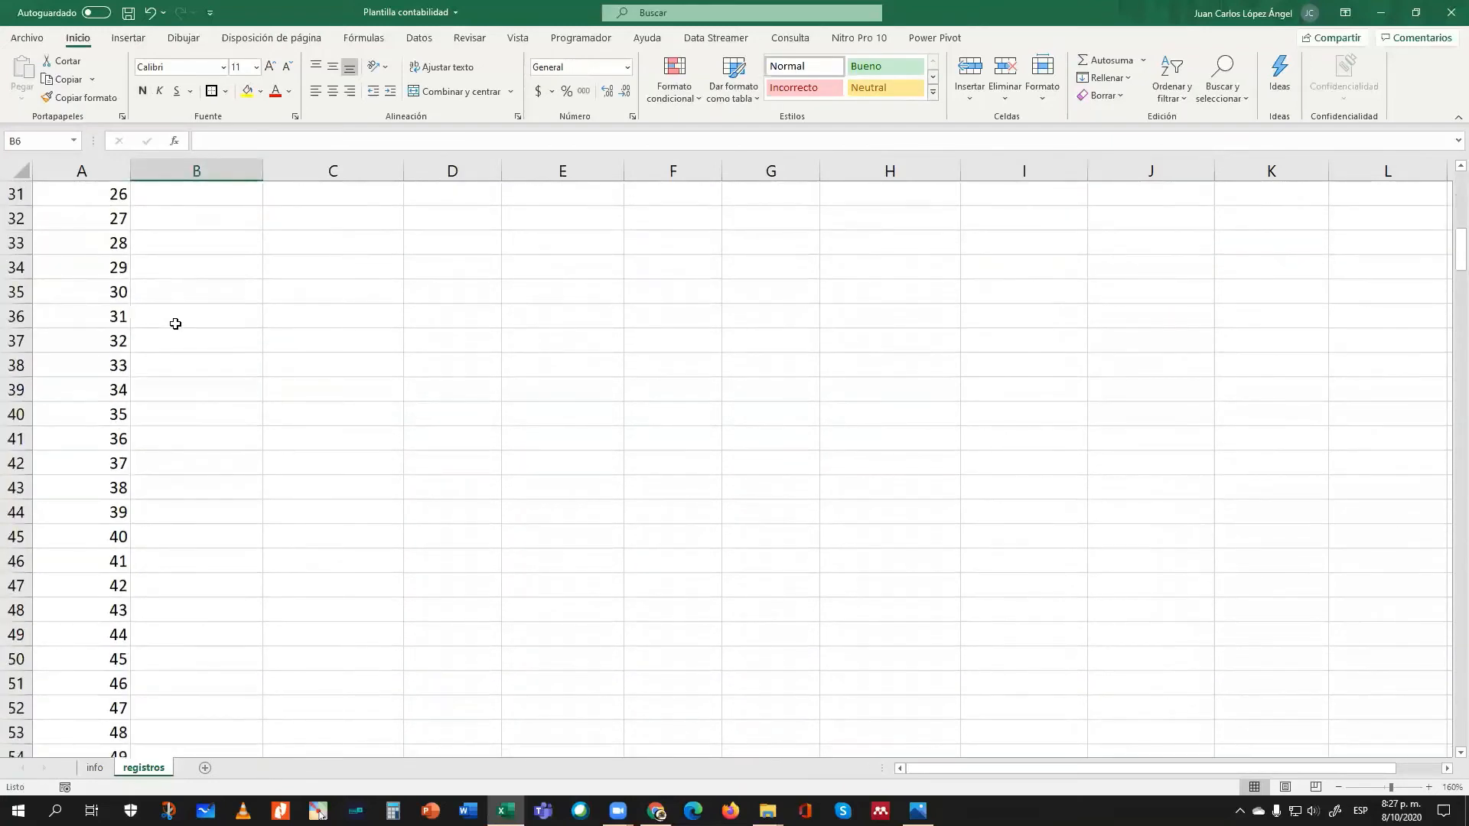
pyautogui.scroll(-3, 175, 324)
pyautogui.scroll(11, 175, 324)
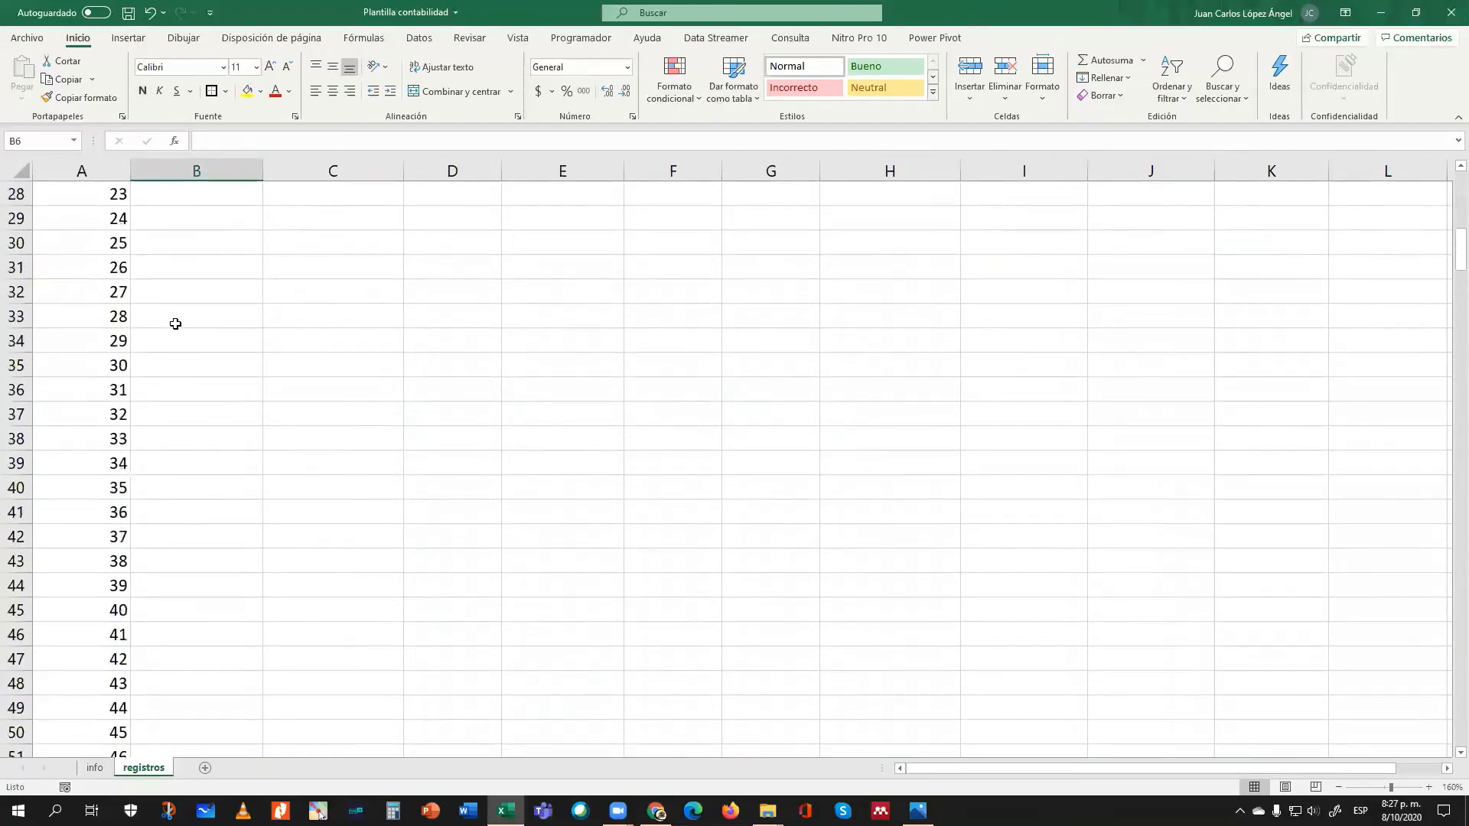
pyautogui.scroll(4, 175, 324)
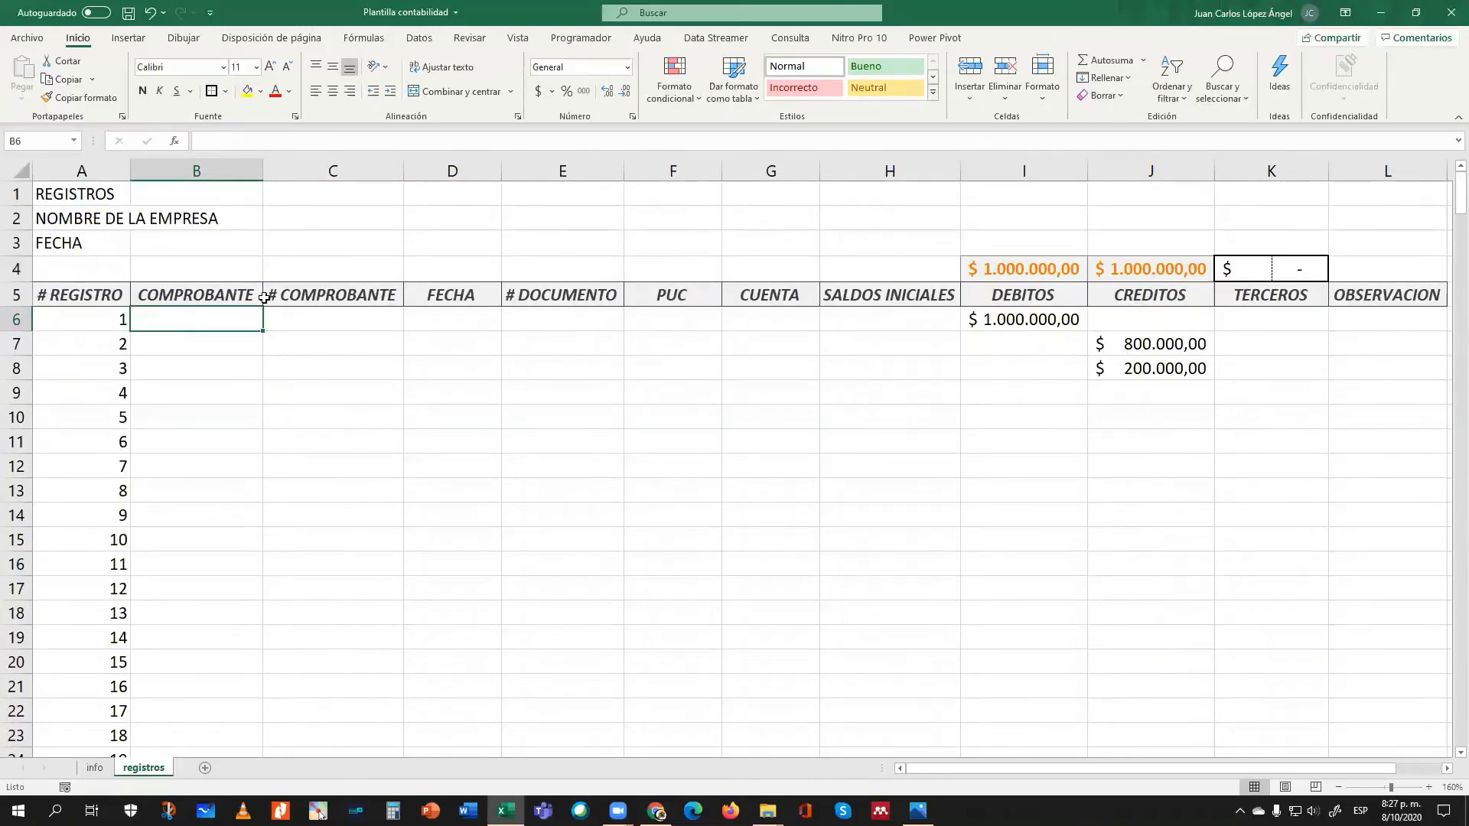
pyautogui.click(67, 294)
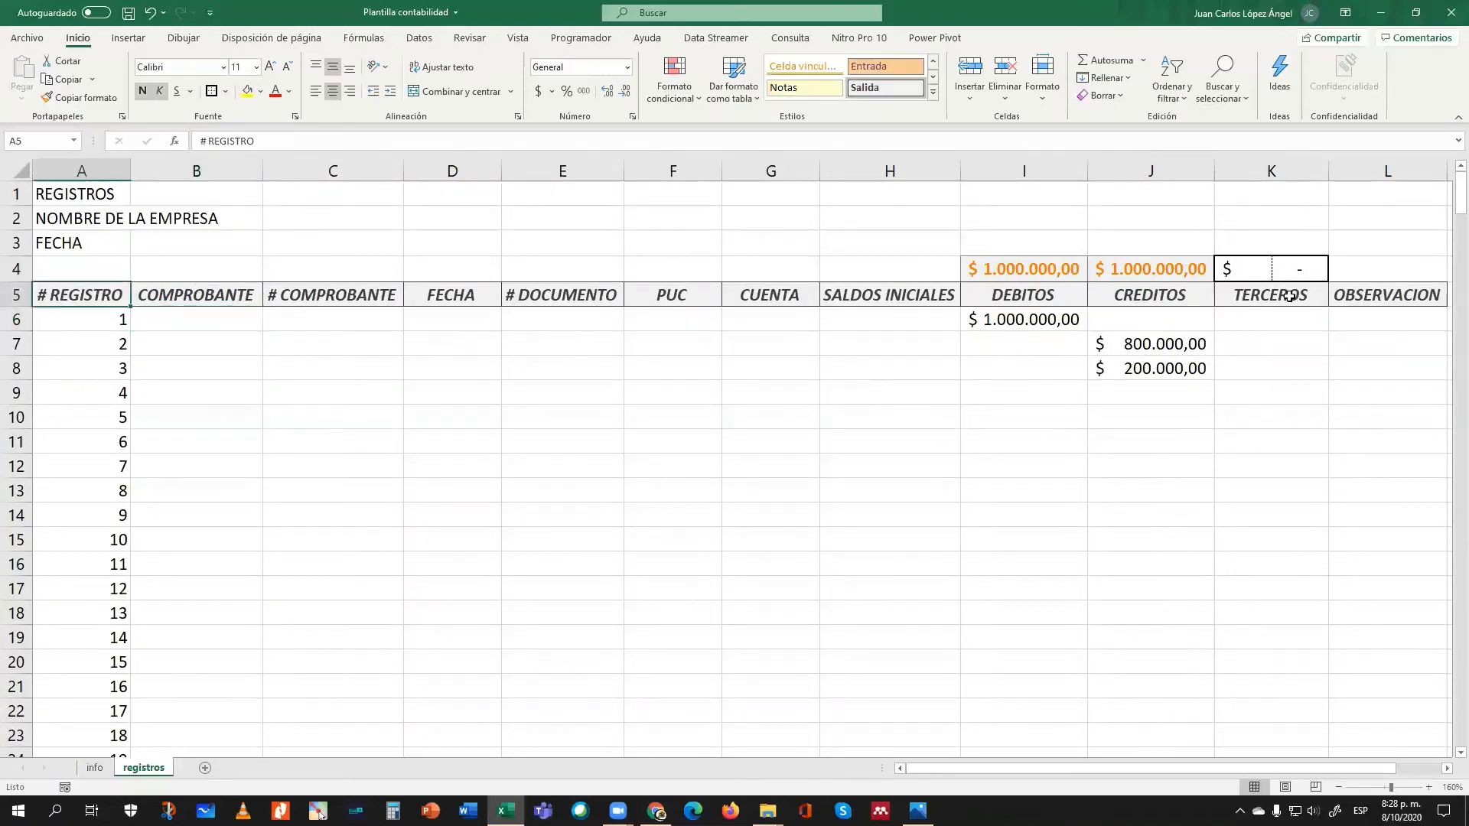
pyautogui.click(66, 321)
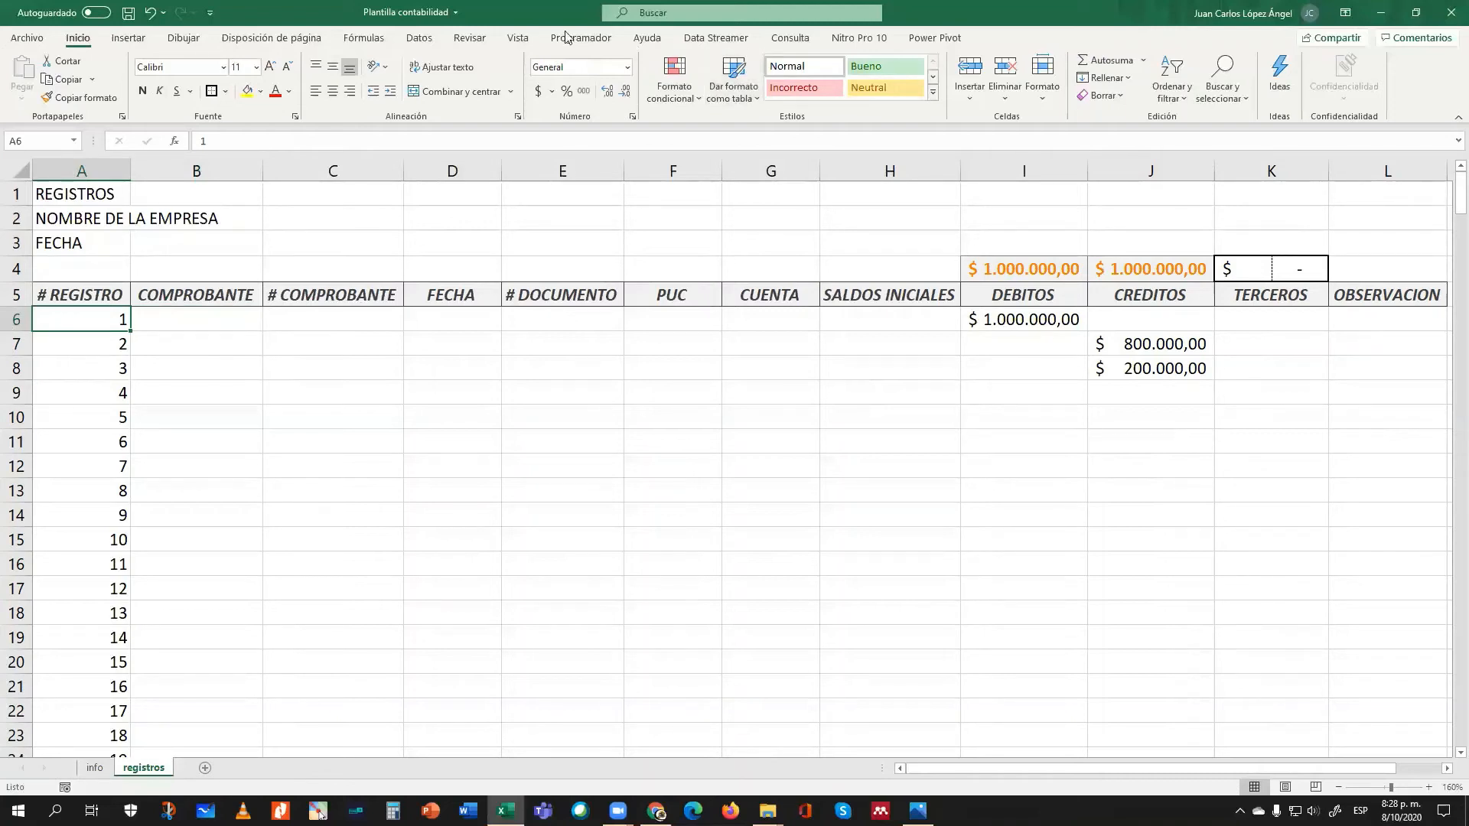
pyautogui.click(518, 39)
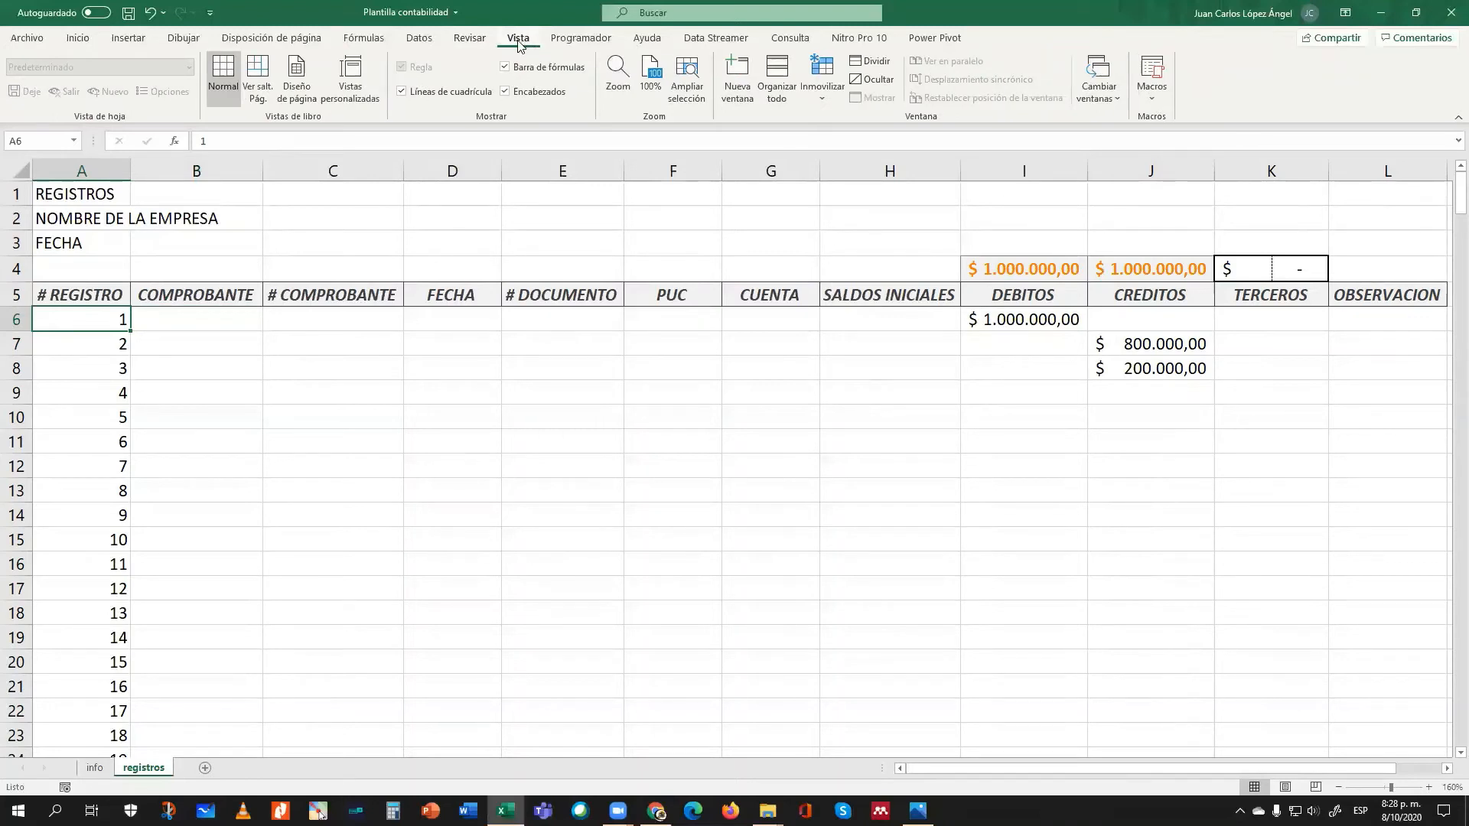
pyautogui.click(823, 102)
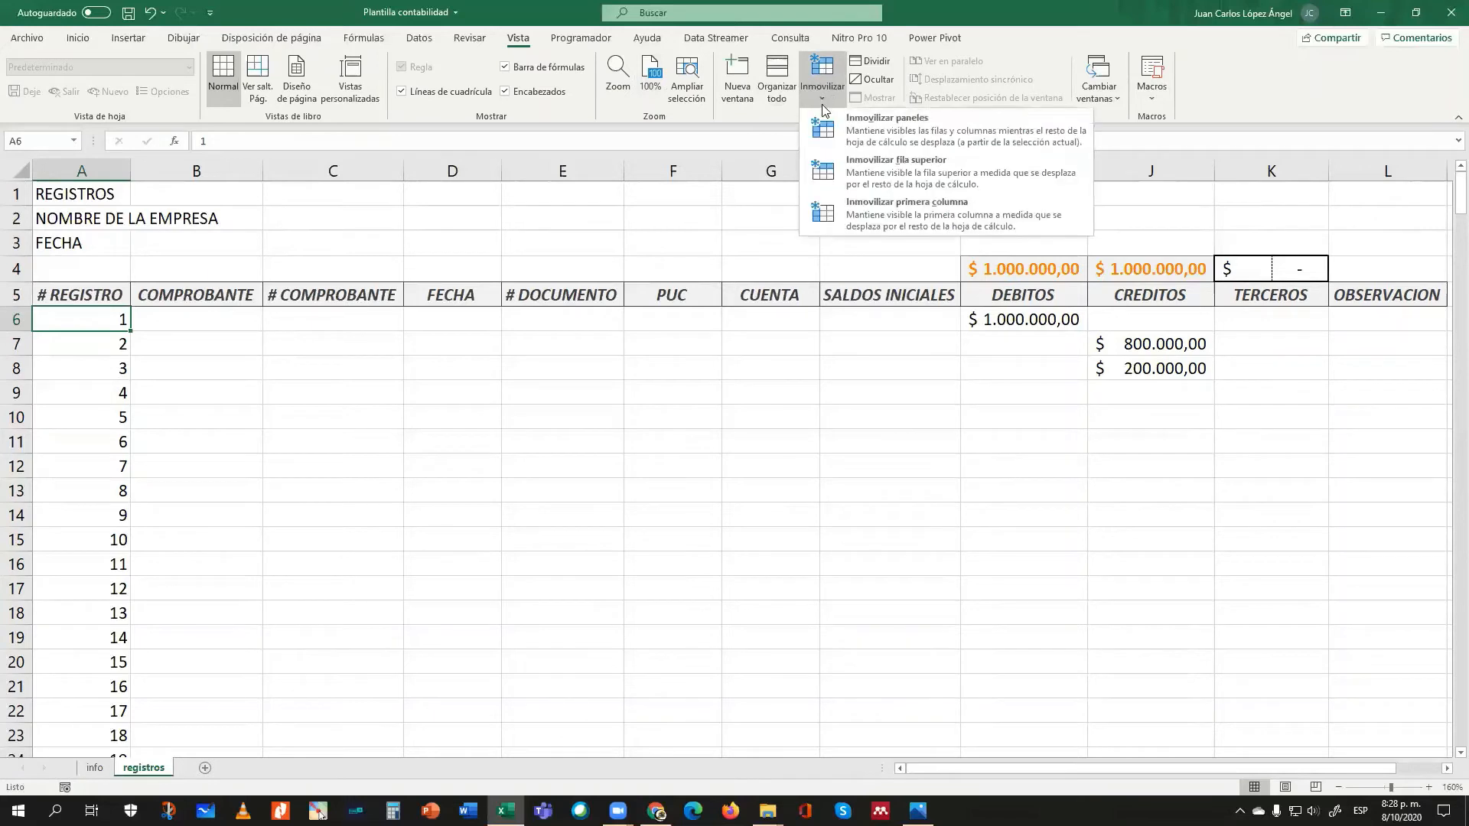
pyautogui.click(869, 126)
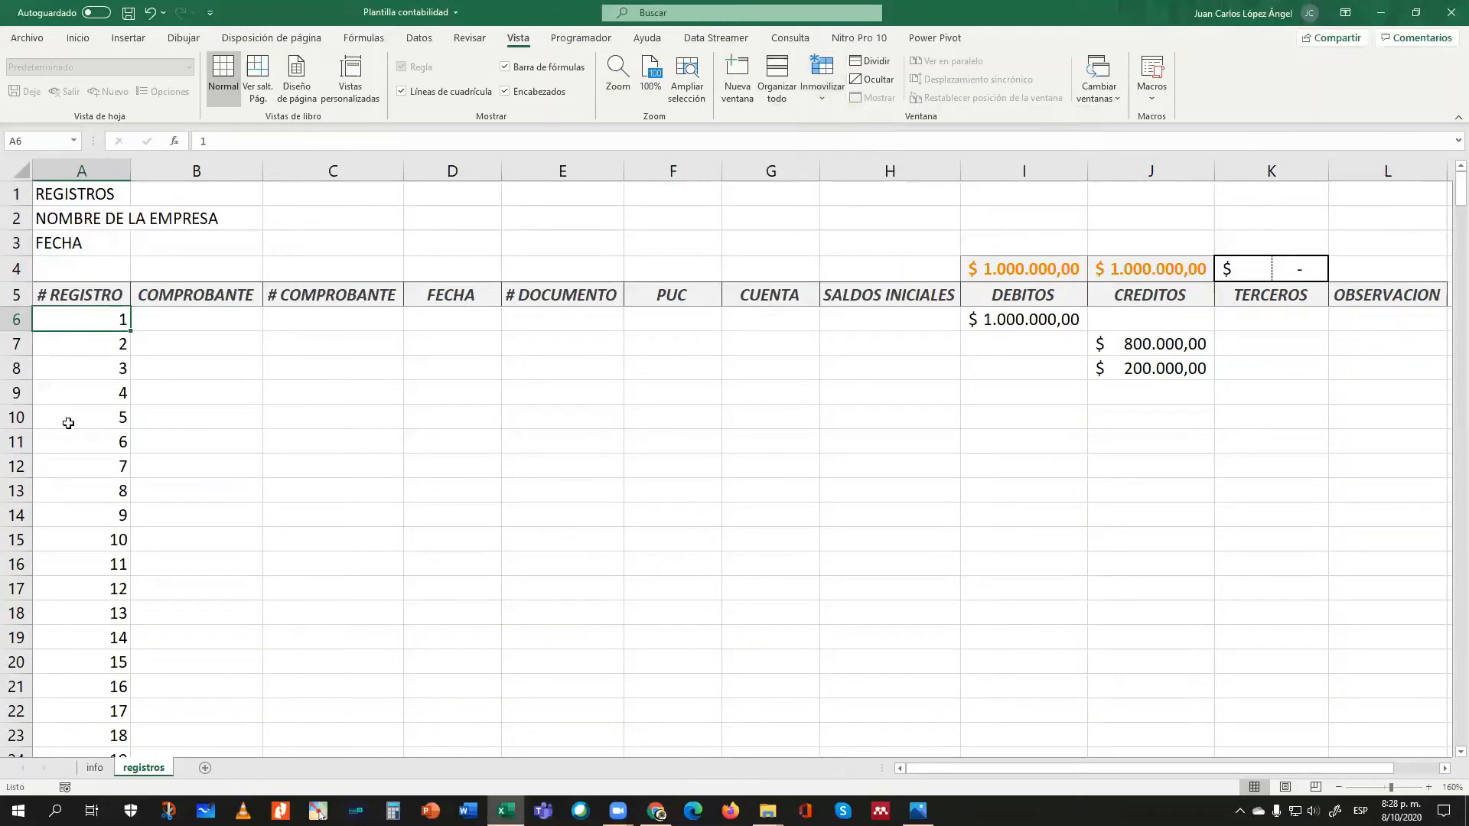
# - Check the frozen header rows while browsing down the numbered records, and return to the first record
pyautogui.scroll(-4, 59, 368)
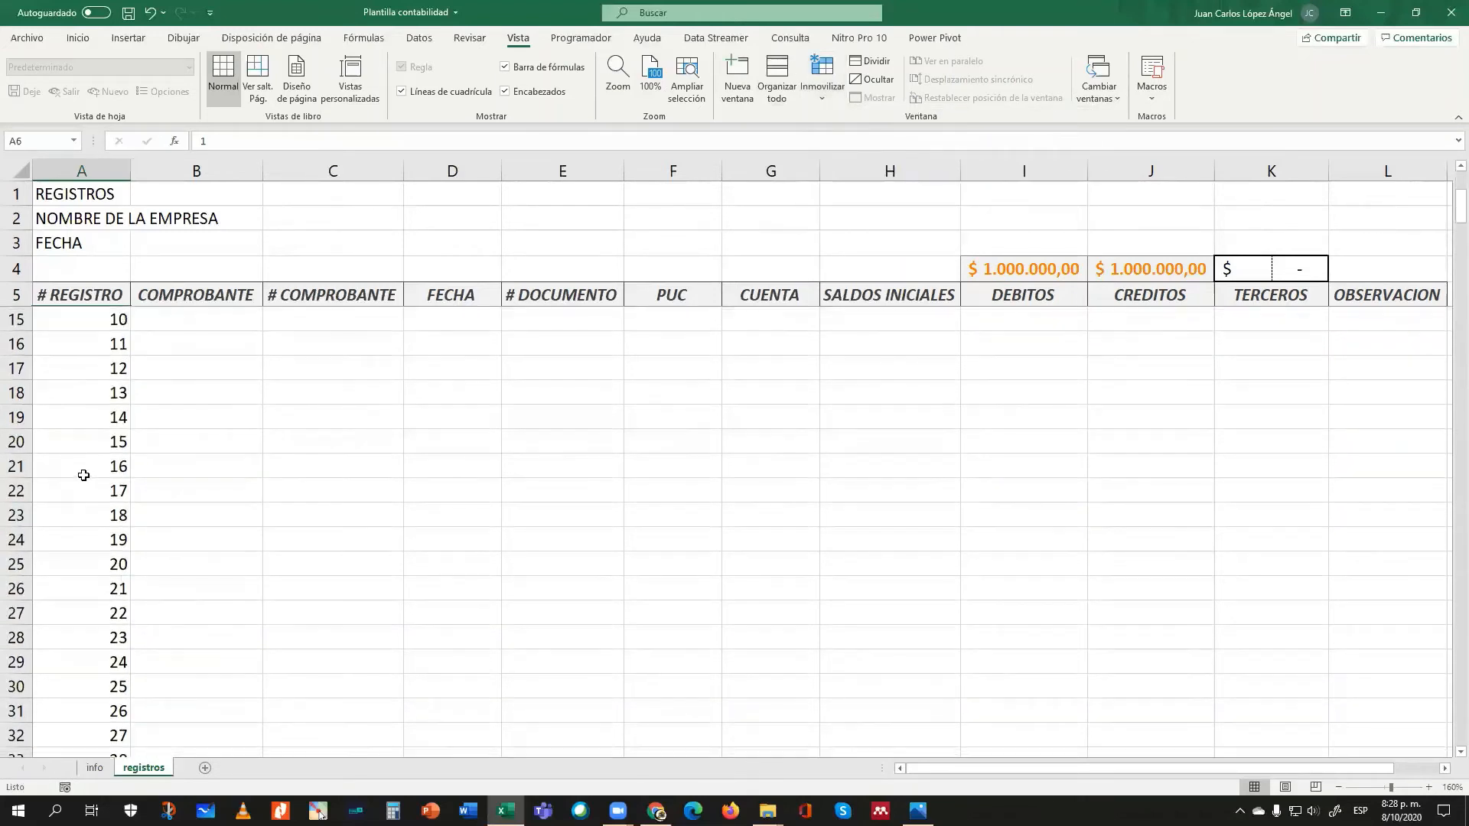
pyautogui.click(243, 425)
pyautogui.scroll(-5, 345, 447)
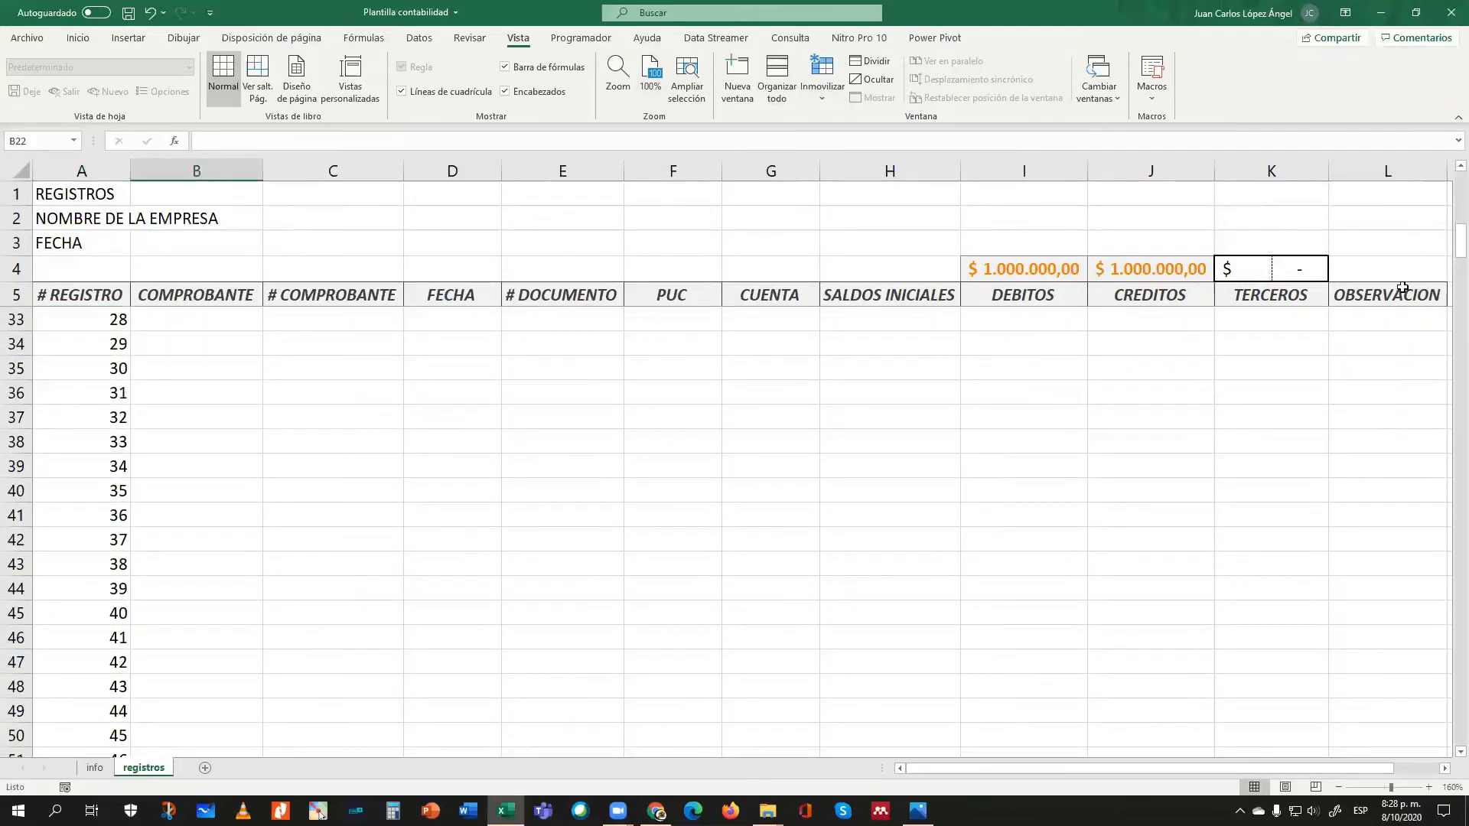
pyautogui.click(310, 431)
pyautogui.scroll(9, 309, 431)
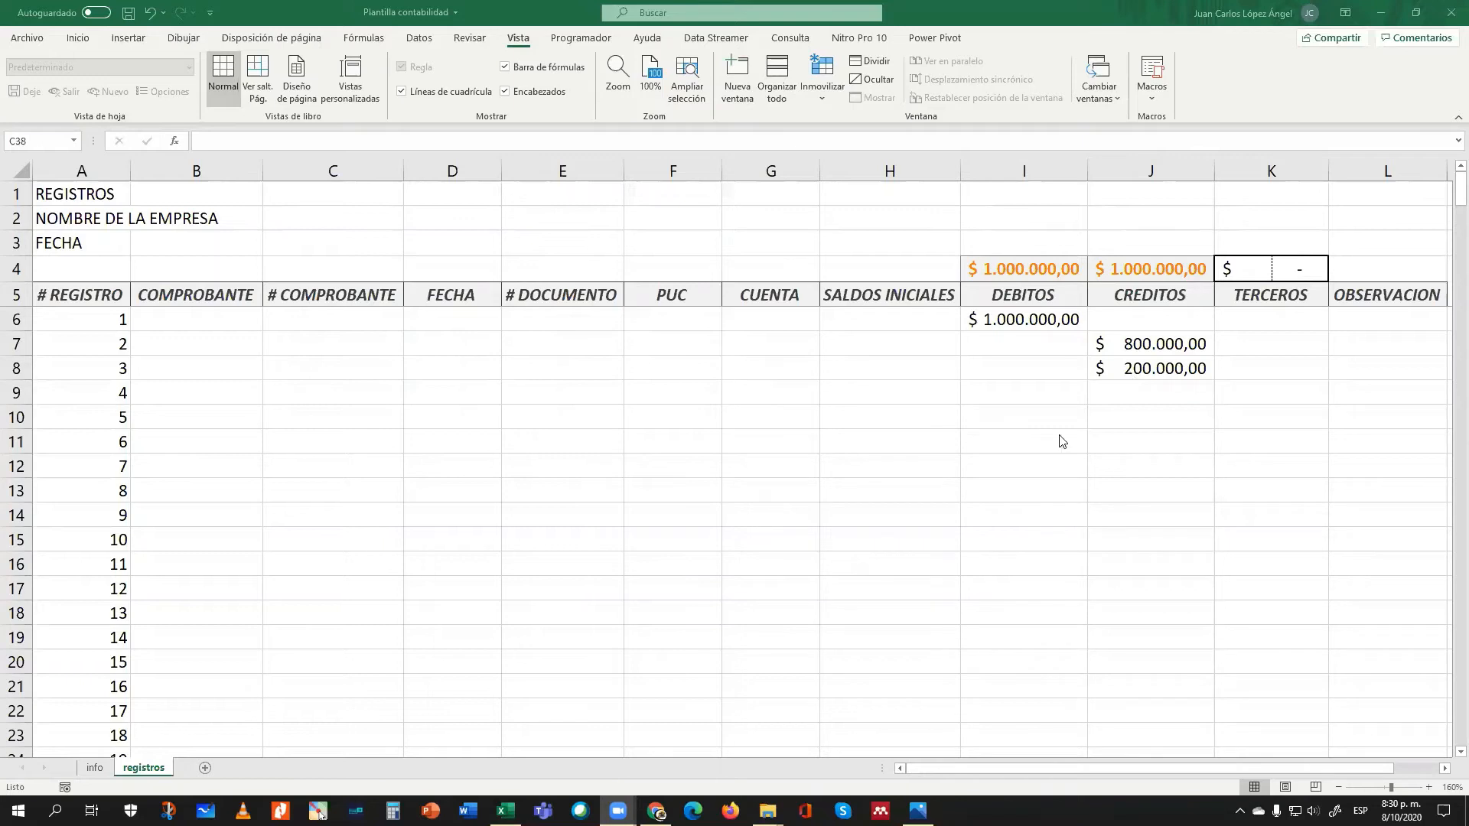
# - Clear the test debit and credit amounts from I6:J8
pyautogui.click(1025, 325)
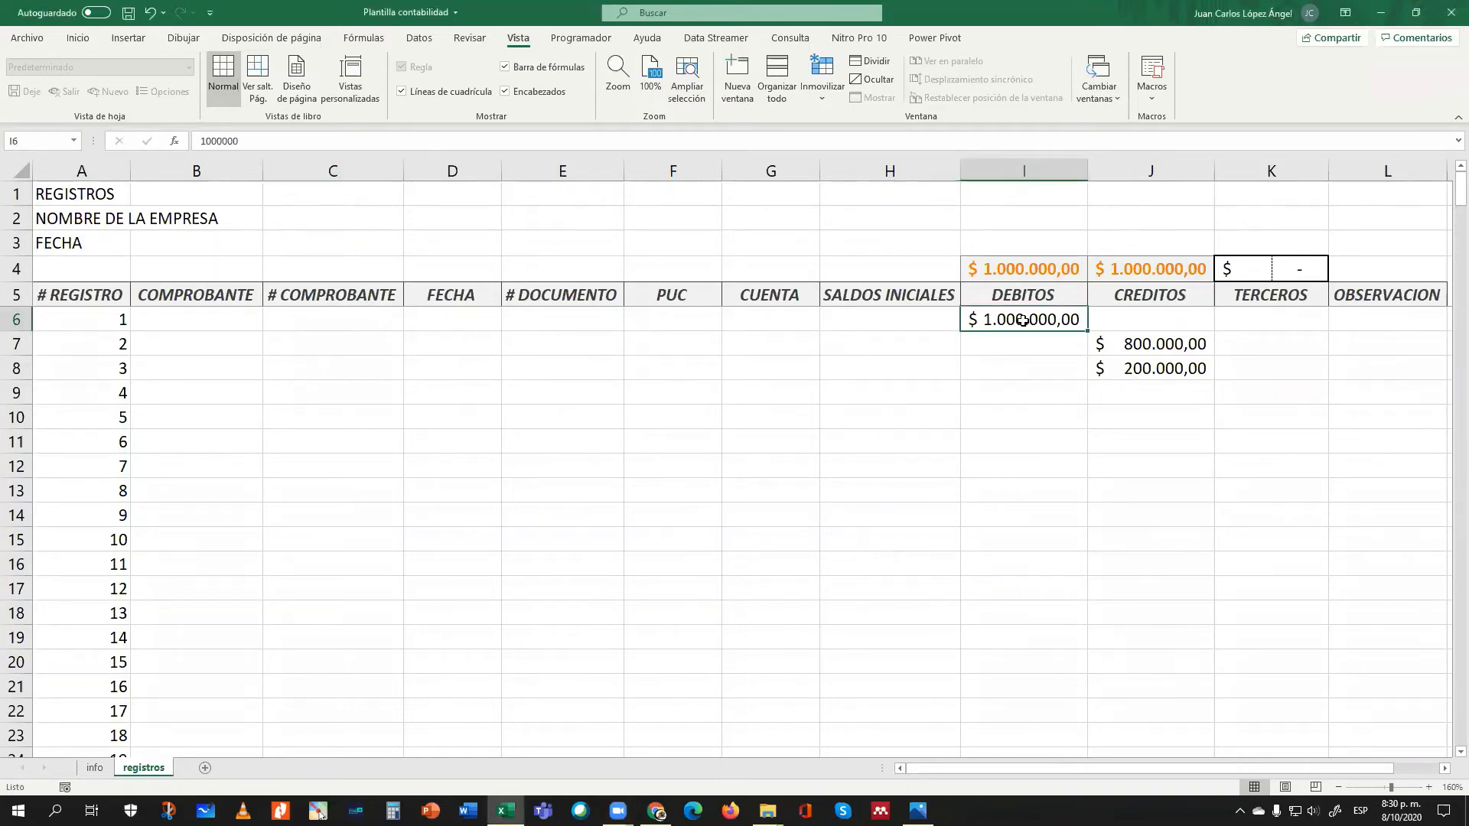
pyautogui.moveTo(1024, 322); pyautogui.dragTo(1023, 321)
pyautogui.hotkey('shift', 'Right')
pyautogui.hotkey('shift', 'Down')
pyautogui.press('Delete')
pyautogui.press('Down')
pyautogui.press('Down')
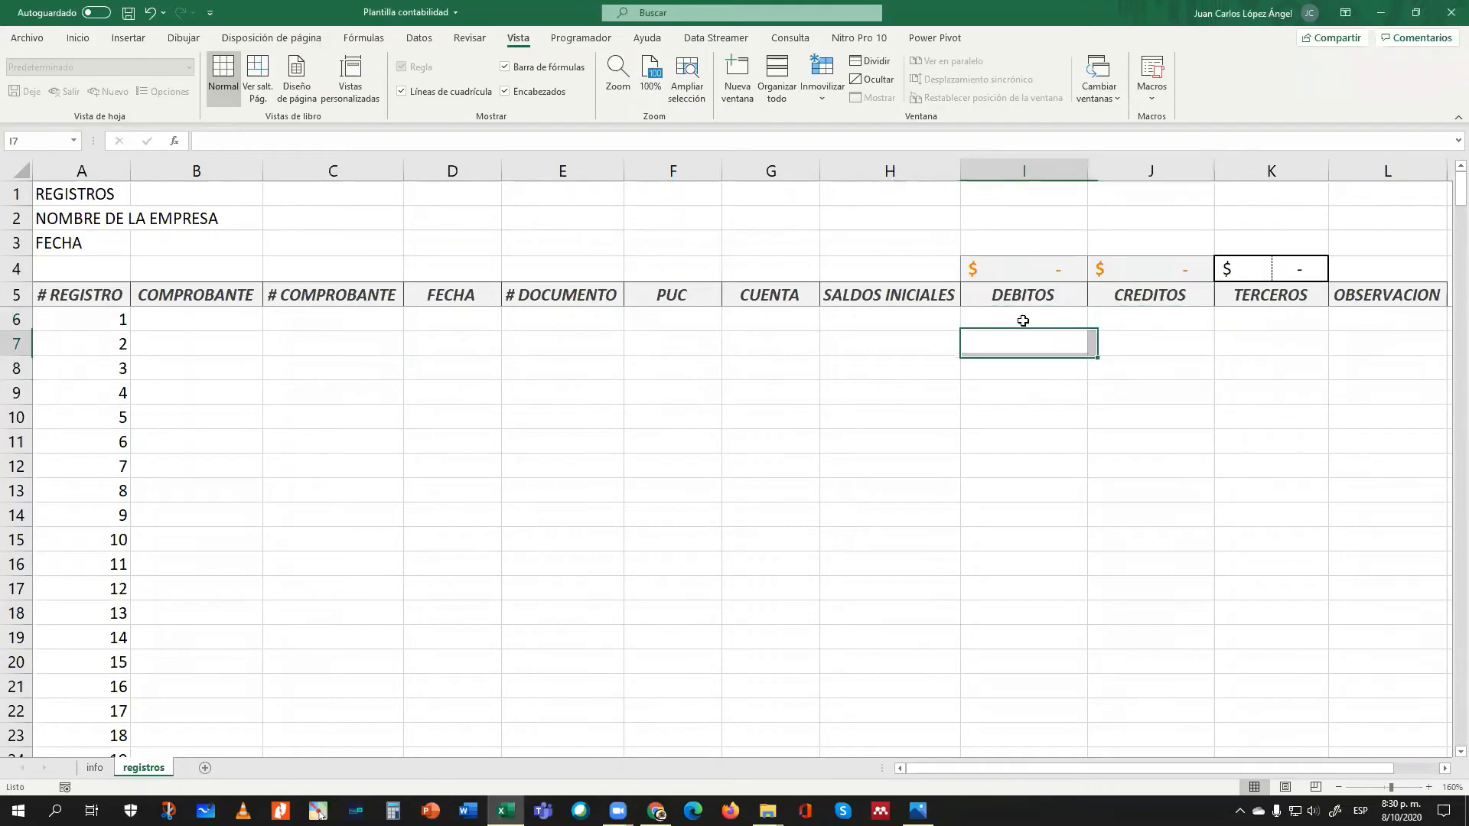
pyautogui.press('Down')
pyautogui.press('Down')
pyautogui.press('Down')
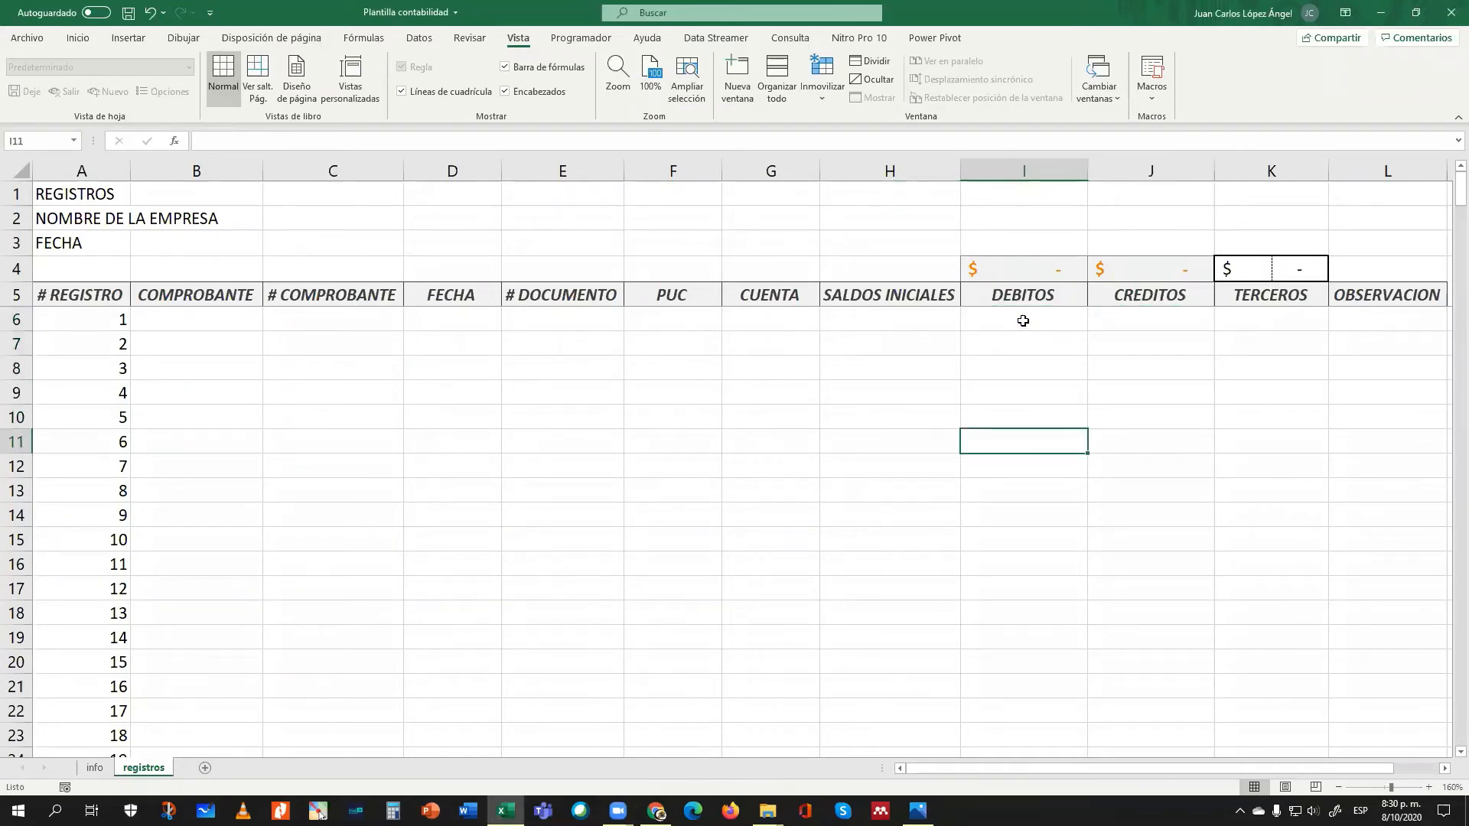
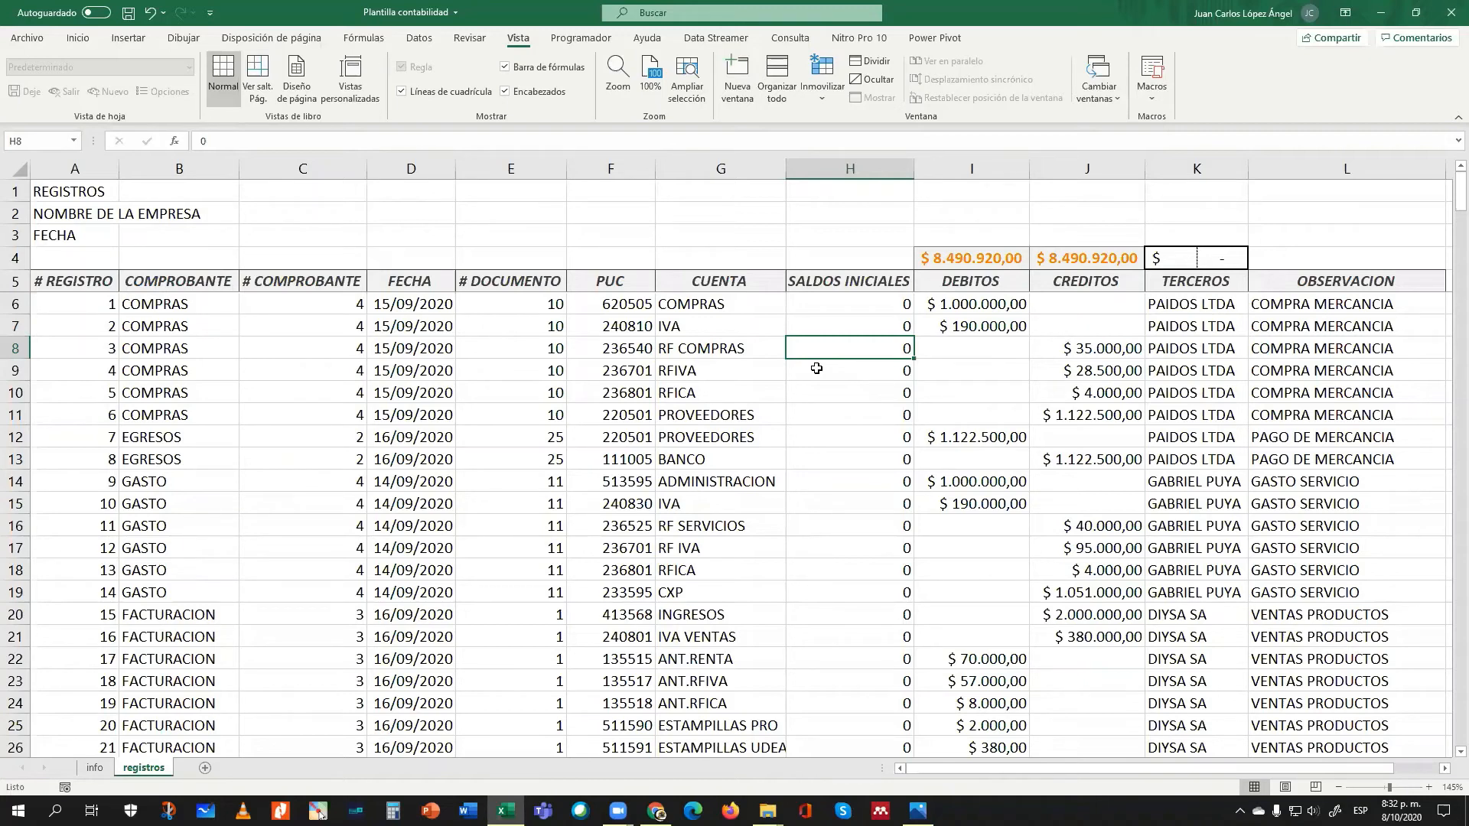
# - Review the filled-in accounting records by COMPROBANTE type and their PUC account codes, from the first record to the last filled row
pyautogui.scroll(-3, 723, 408)
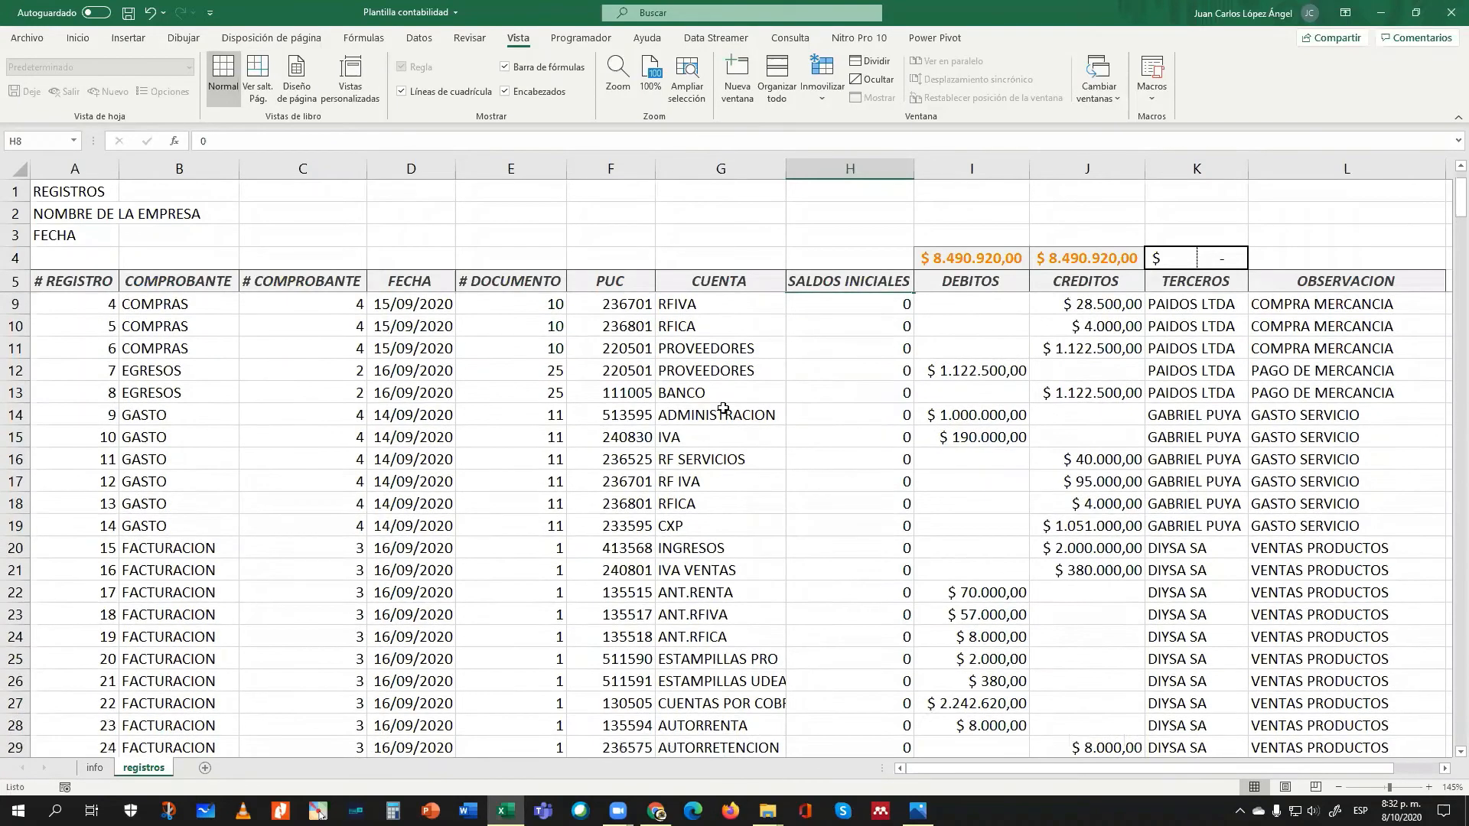
pyautogui.scroll(-4, 723, 408)
pyautogui.scroll(7, 723, 408)
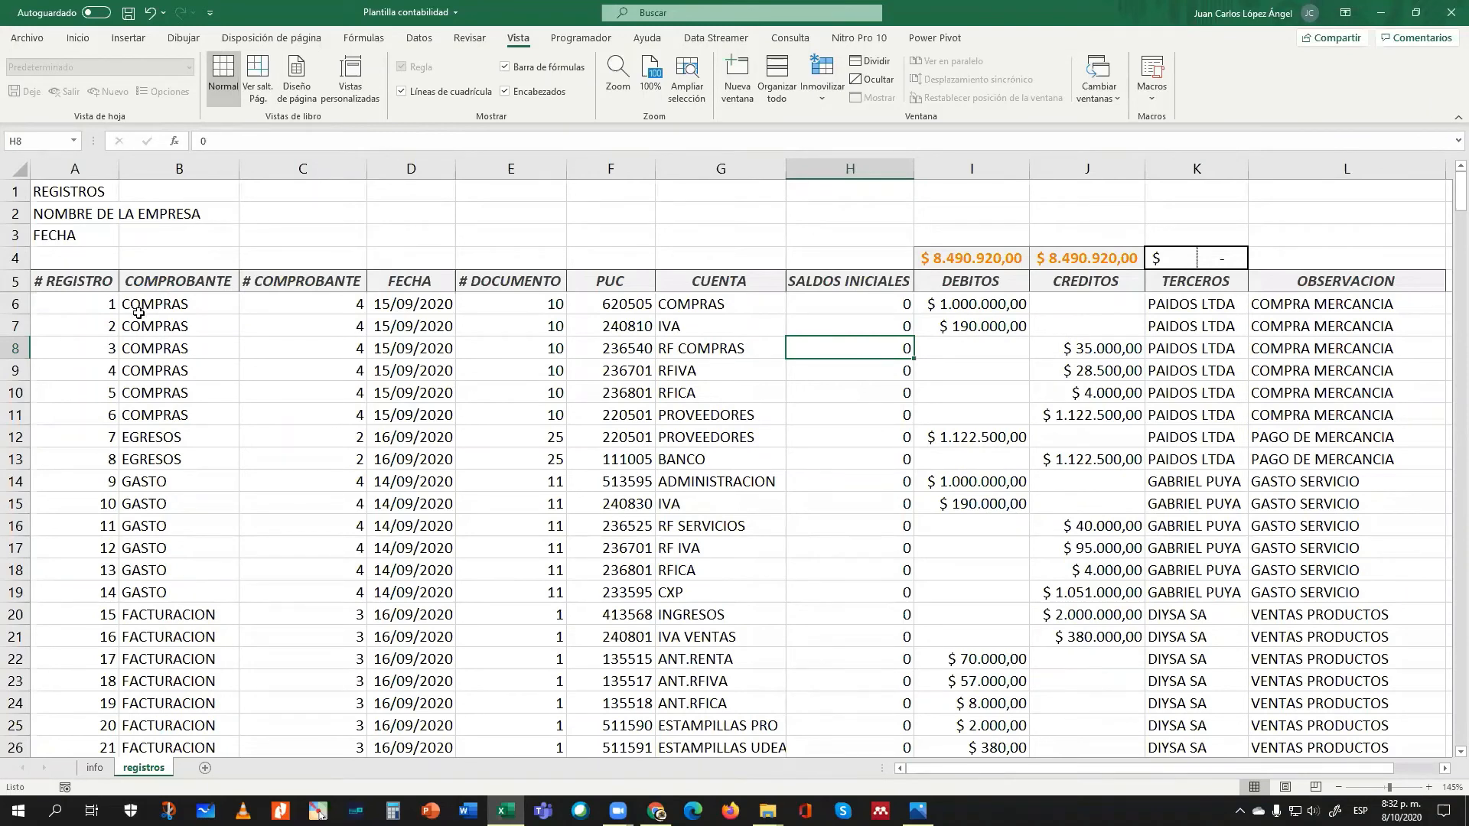
pyautogui.moveTo(157, 304); pyautogui.dragTo(165, 417)
pyautogui.moveTo(635, 302); pyautogui.dragTo(643, 420)
pyautogui.moveTo(145, 434); pyautogui.dragTo(146, 459)
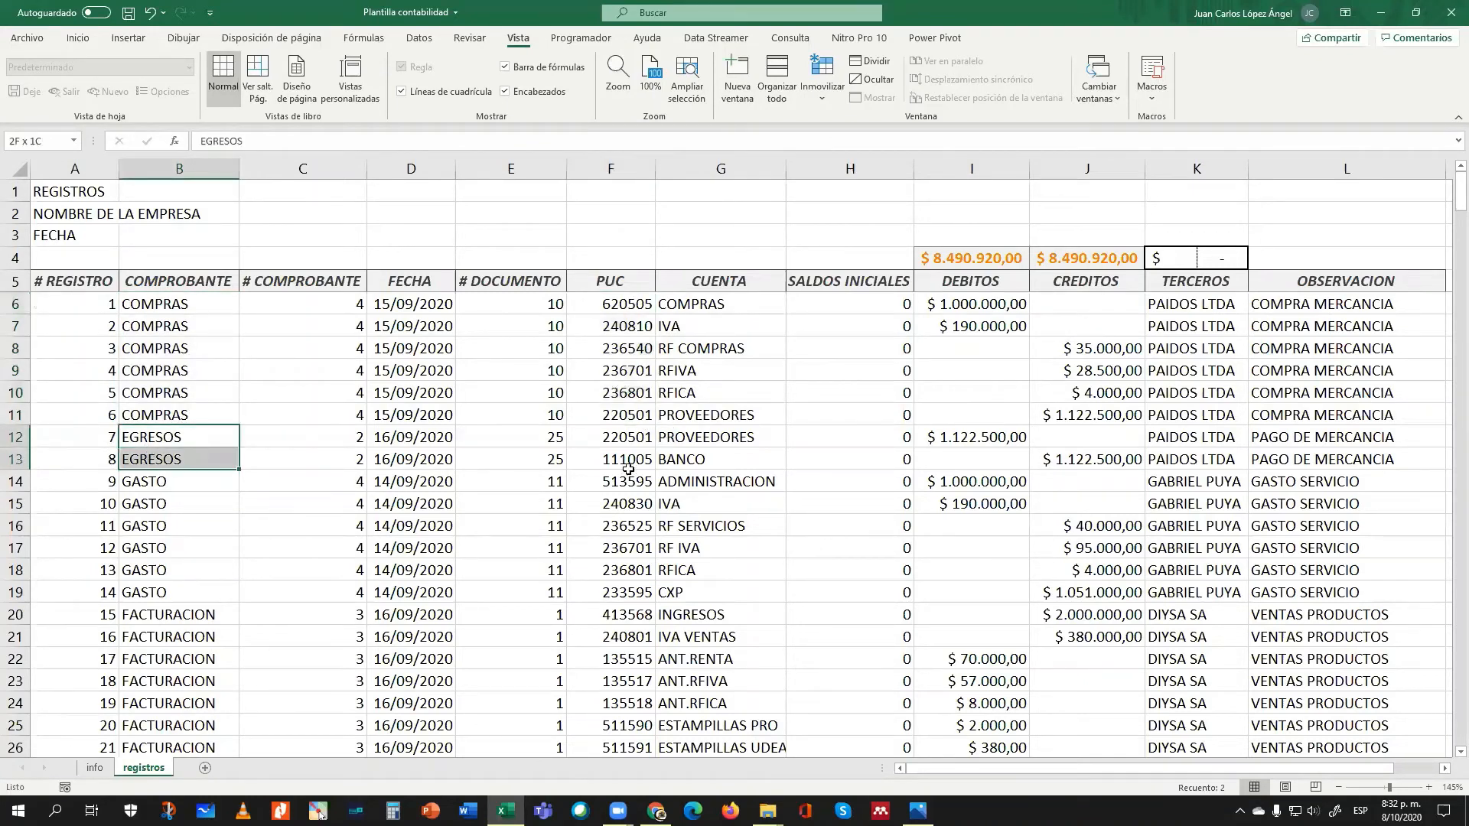
pyautogui.moveTo(633, 442); pyautogui.dragTo(633, 463)
pyautogui.click(205, 482)
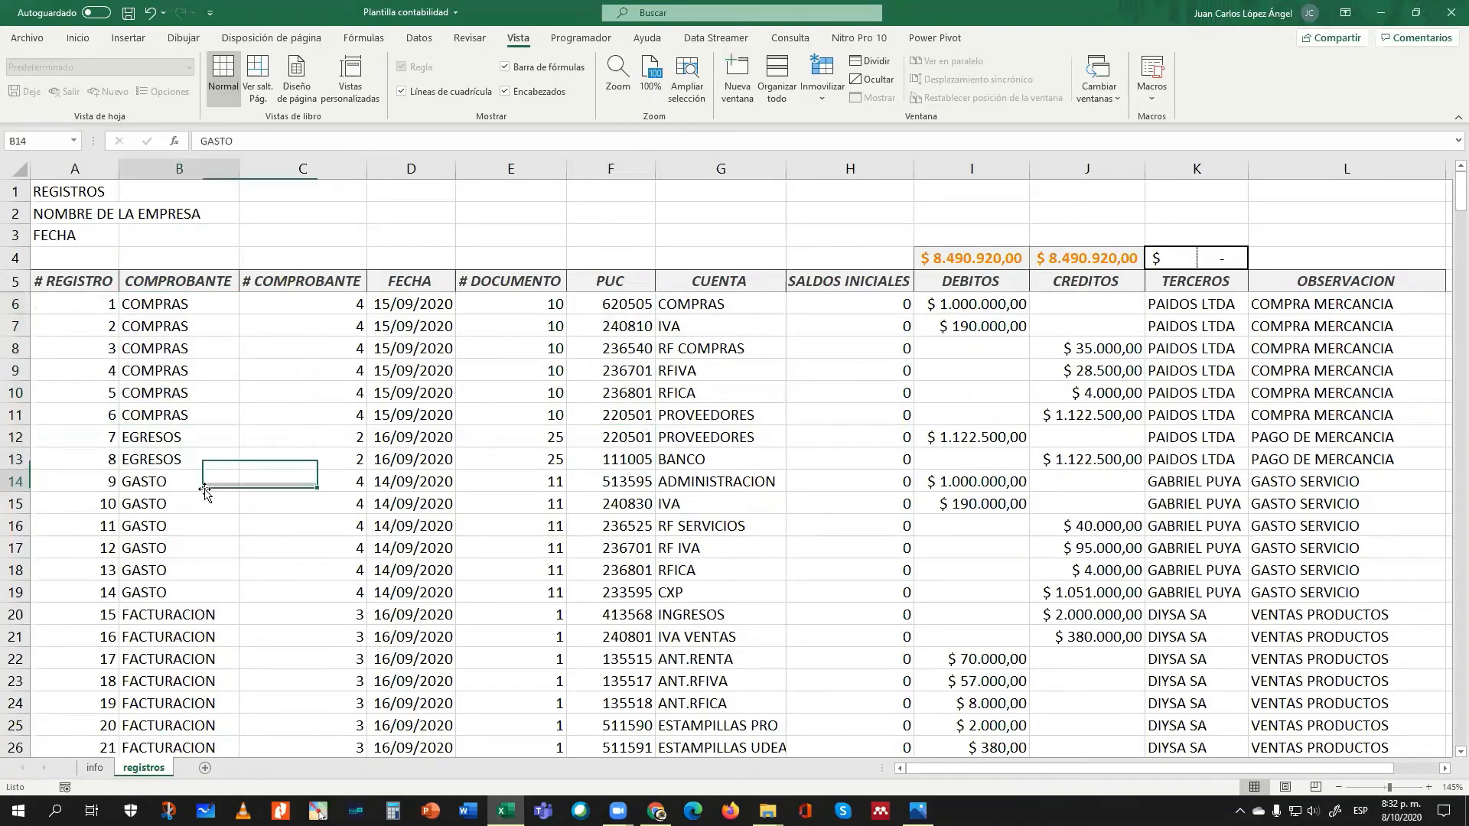
pyautogui.scroll(-3, 310, 552)
pyautogui.scroll(-4, 310, 552)
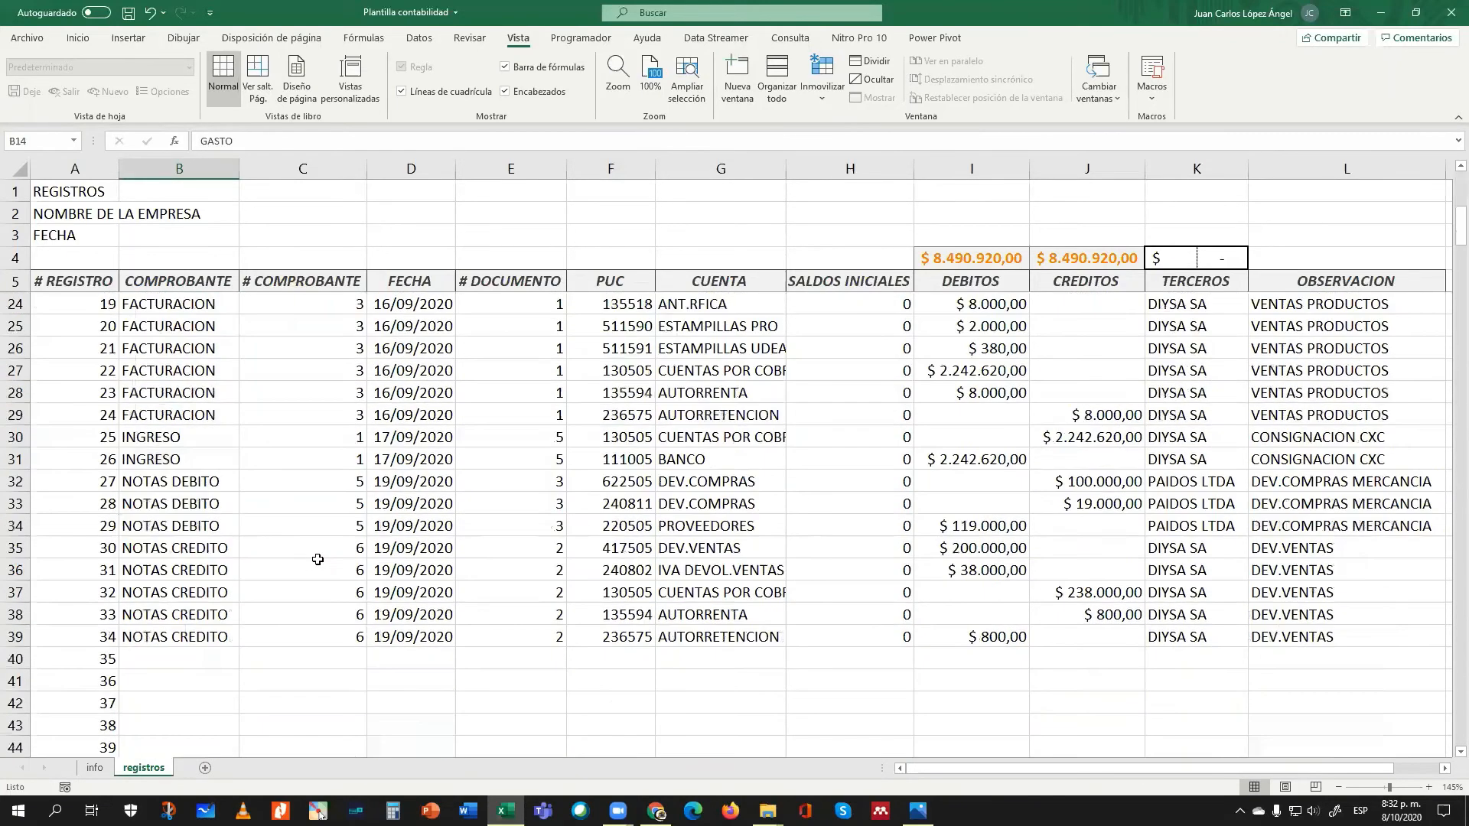
pyautogui.scroll(6, 317, 559)
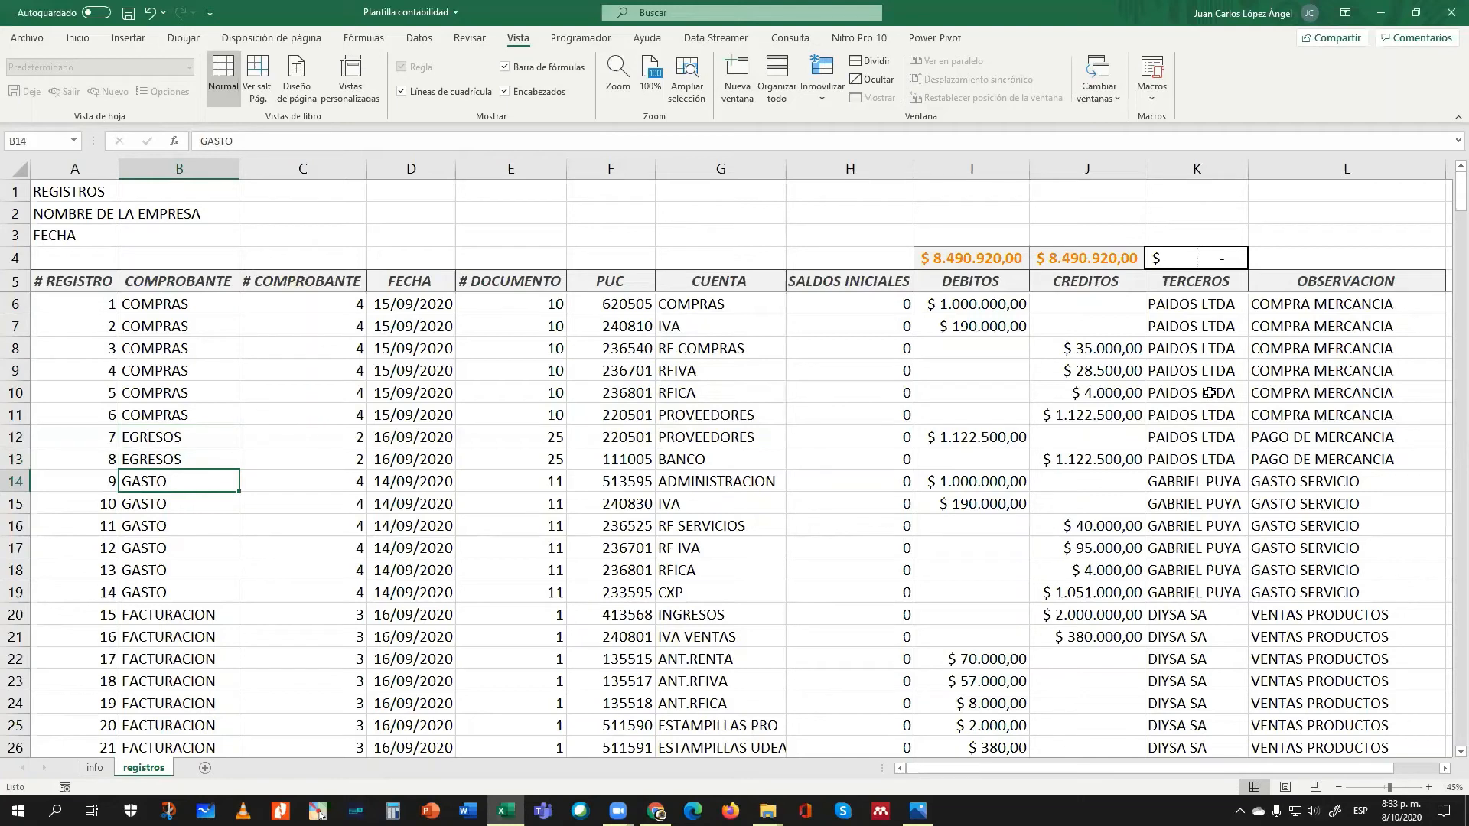
pyautogui.scroll(-3, 572, 340)
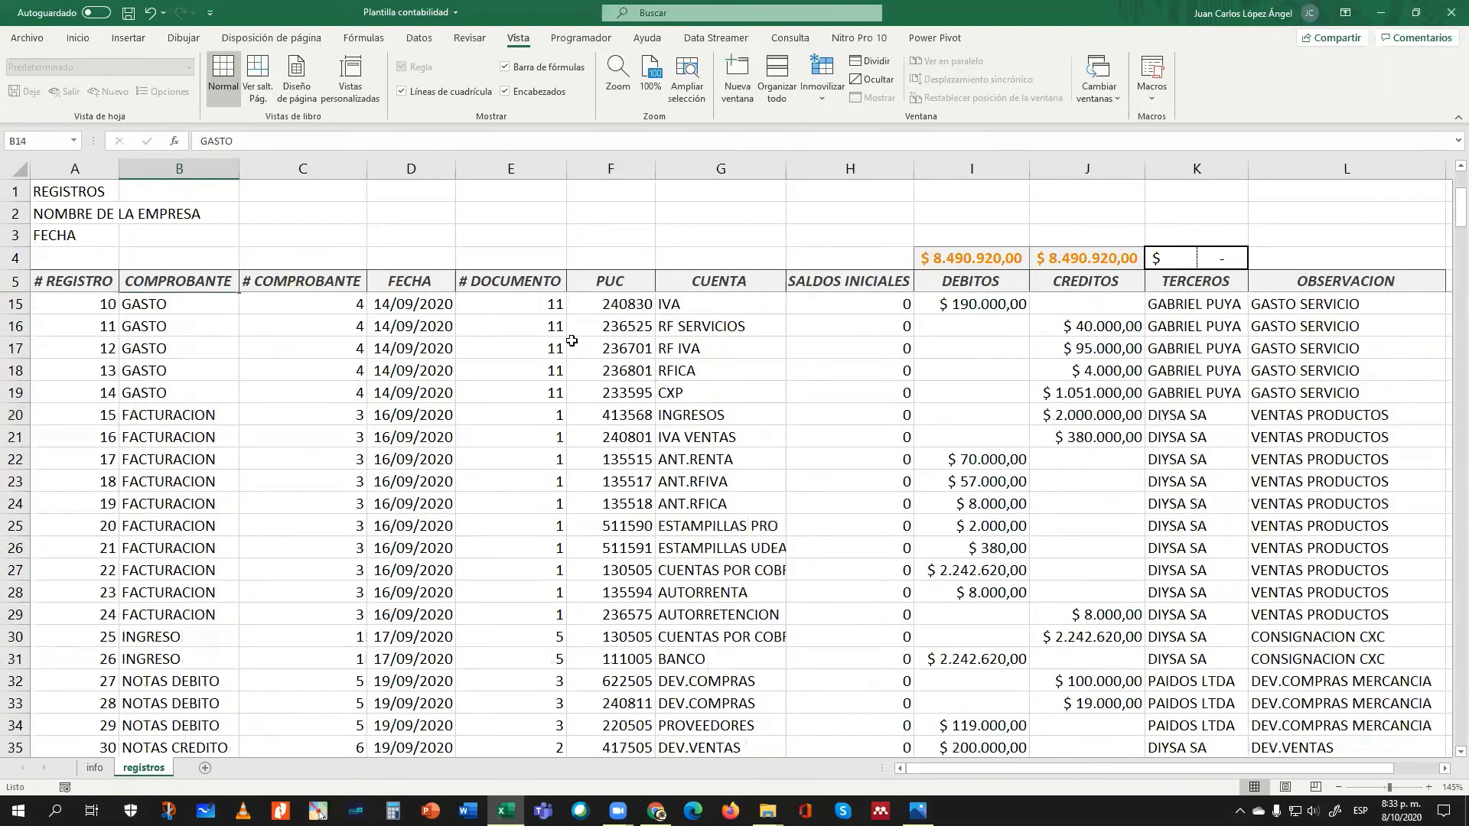
pyautogui.scroll(-7, 572, 340)
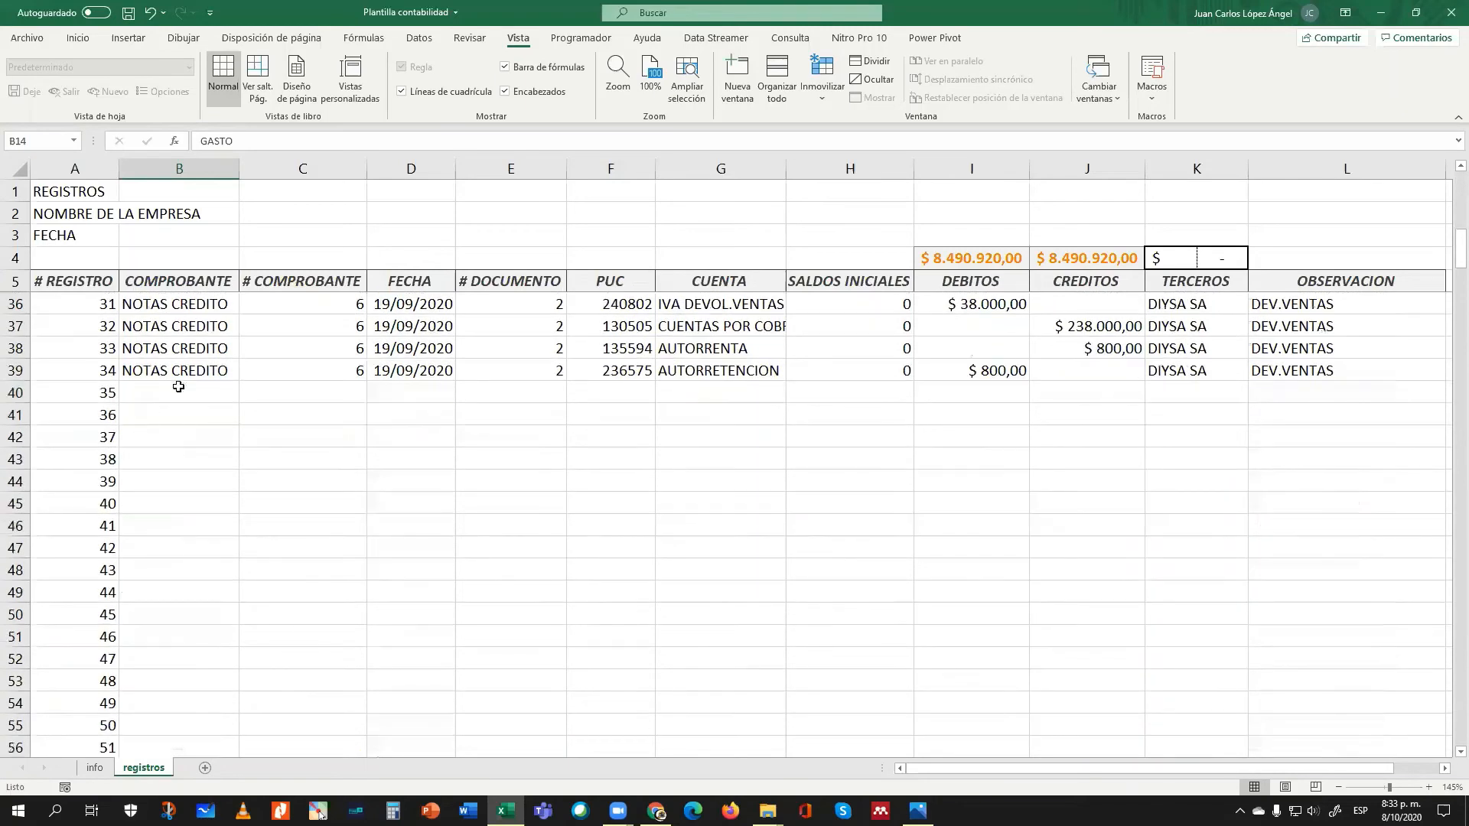
# - Locate the next empty record row and inspect the debit total, credit total and difference formulas in I4, J4 and K4
pyautogui.click(179, 387)
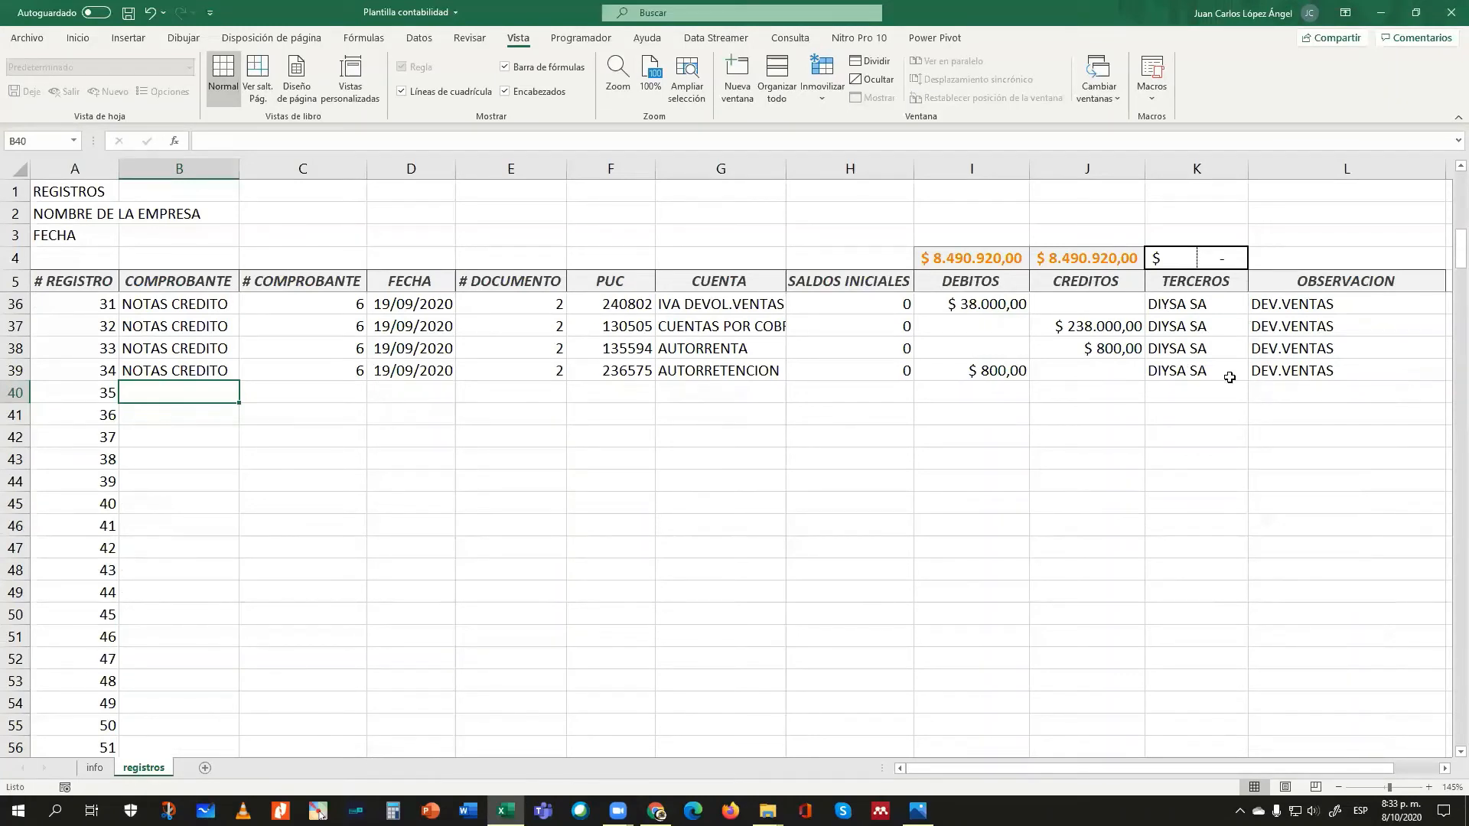
pyautogui.click(972, 259)
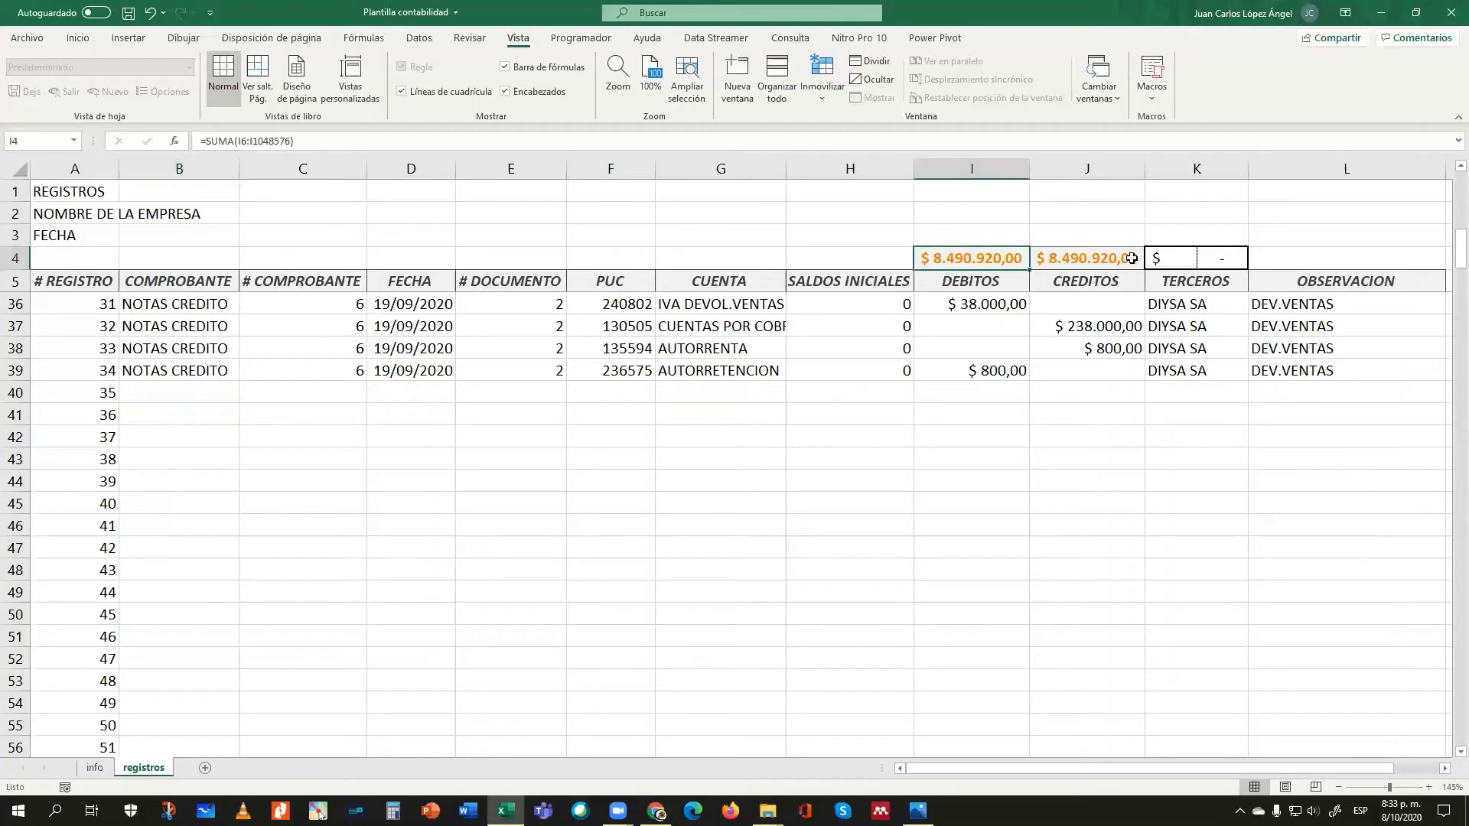
pyautogui.click(1083, 259)
pyautogui.click(985, 259)
pyautogui.click(1068, 258)
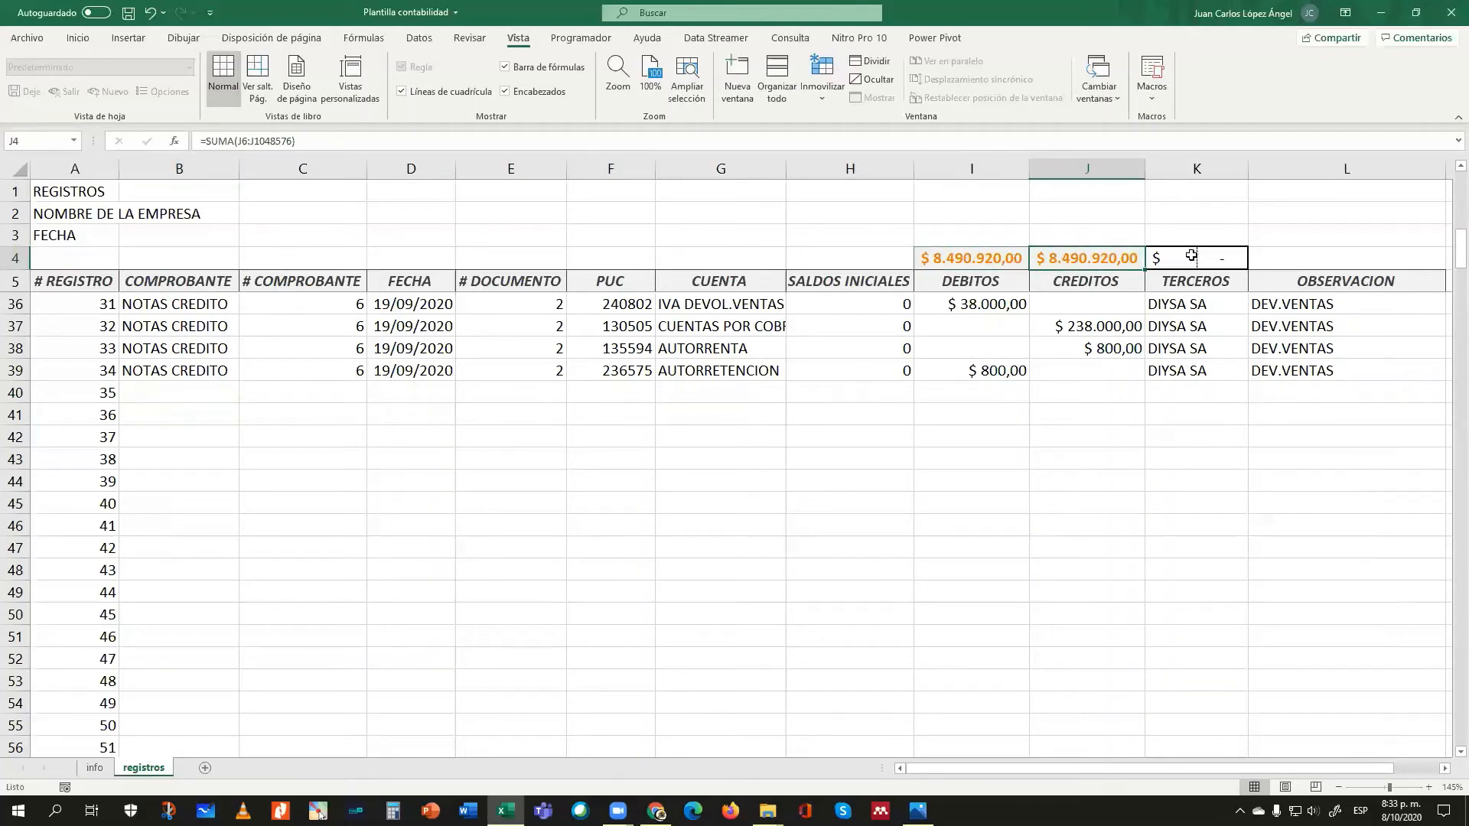
pyautogui.click(1191, 255)
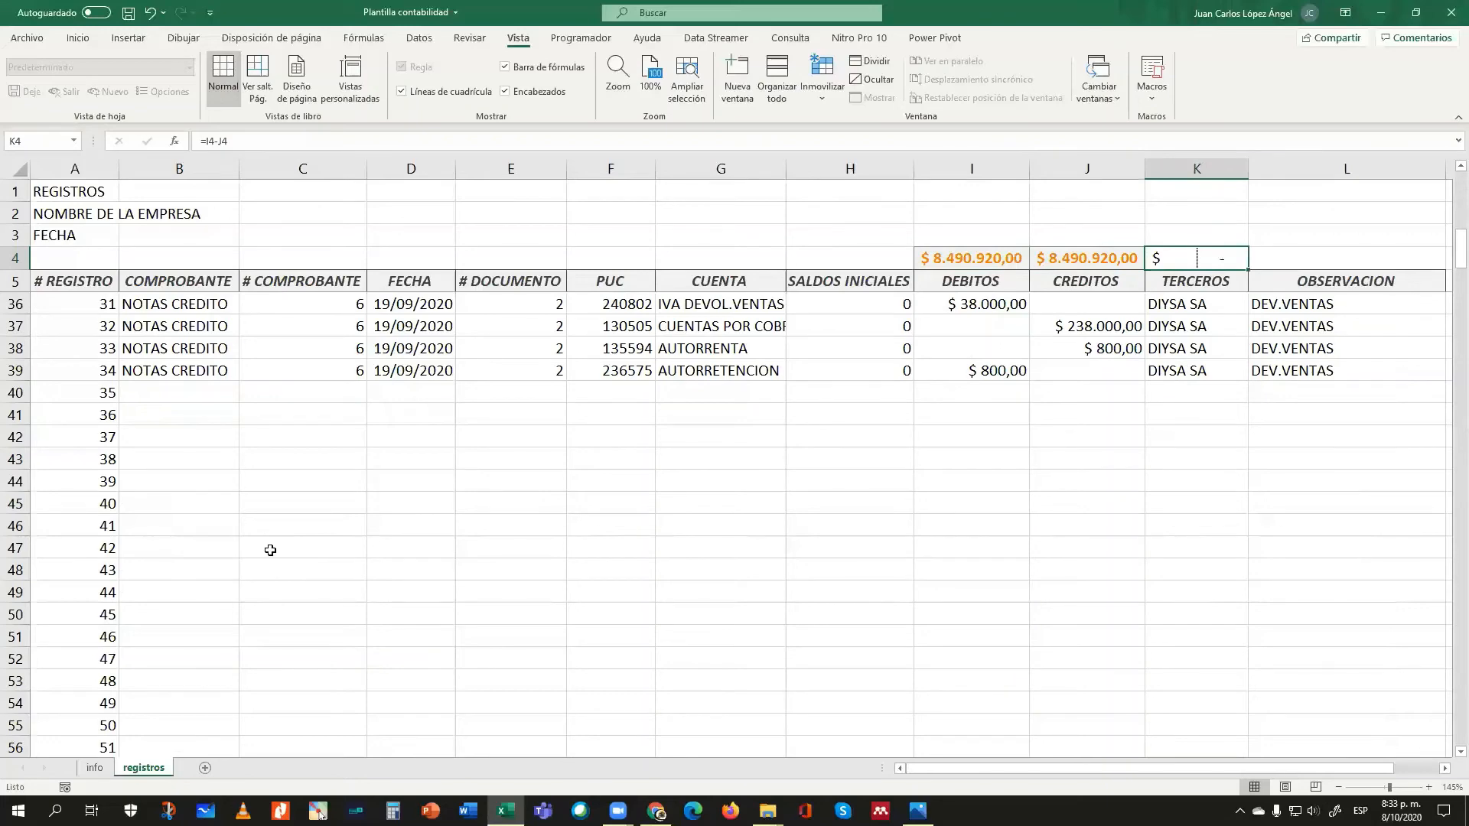
pyautogui.scroll(10, 271, 550)
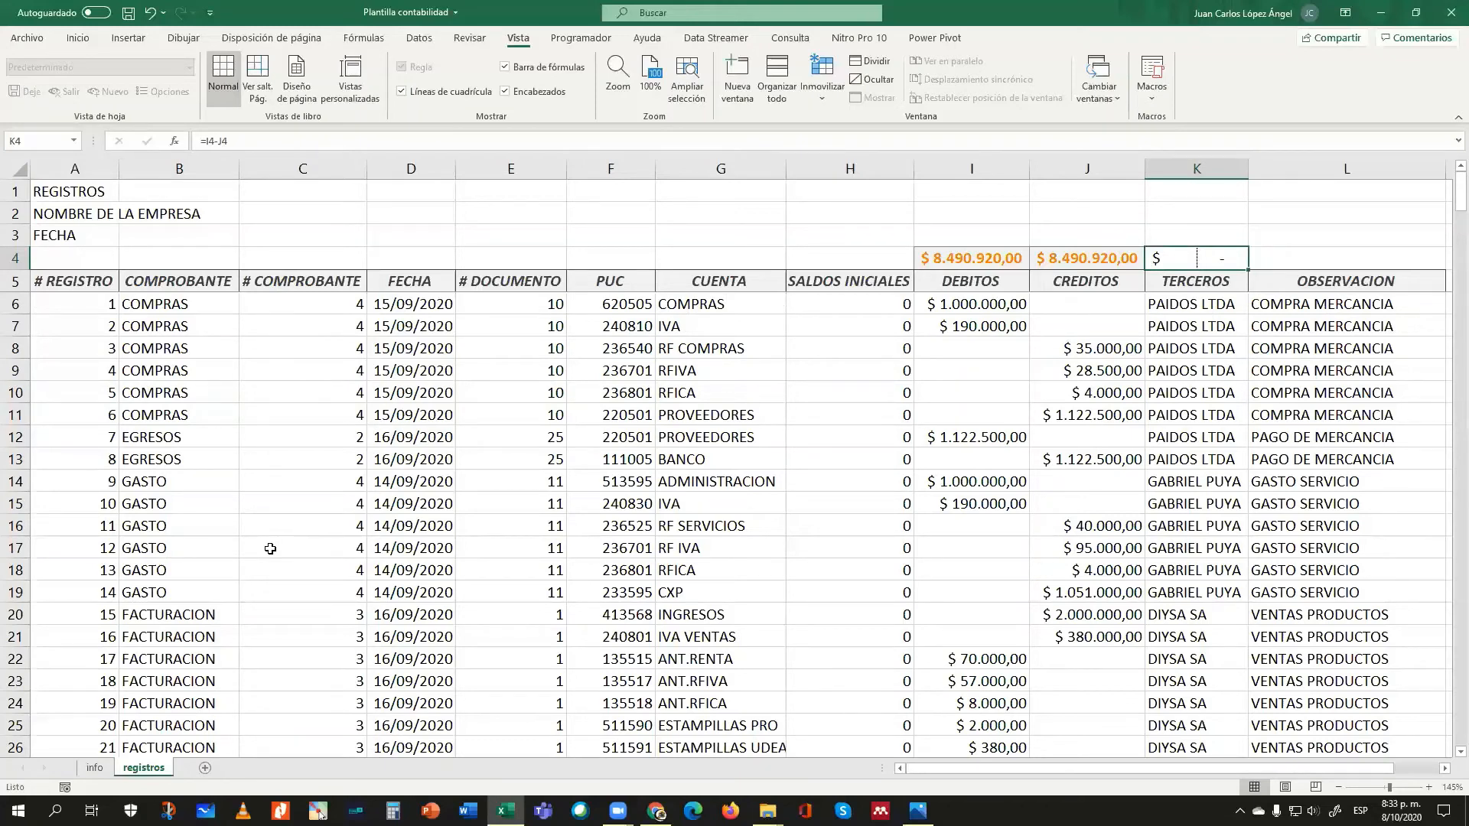
# - Check the full extent of the records range from header A5 across to OBSERVACION and down to record 300, ending back at A5
pyautogui.click(128, 40)
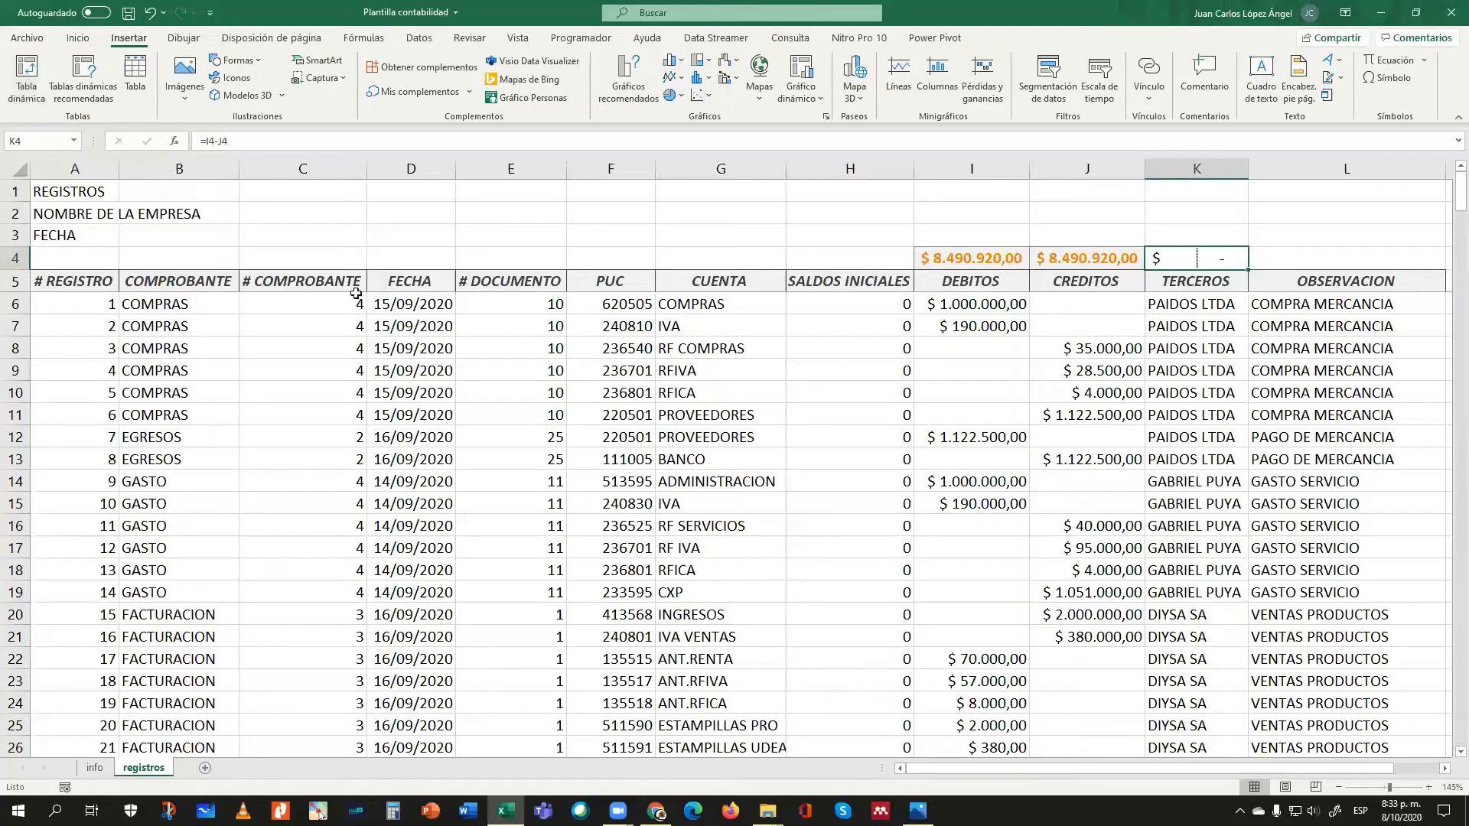
pyautogui.click(206, 292)
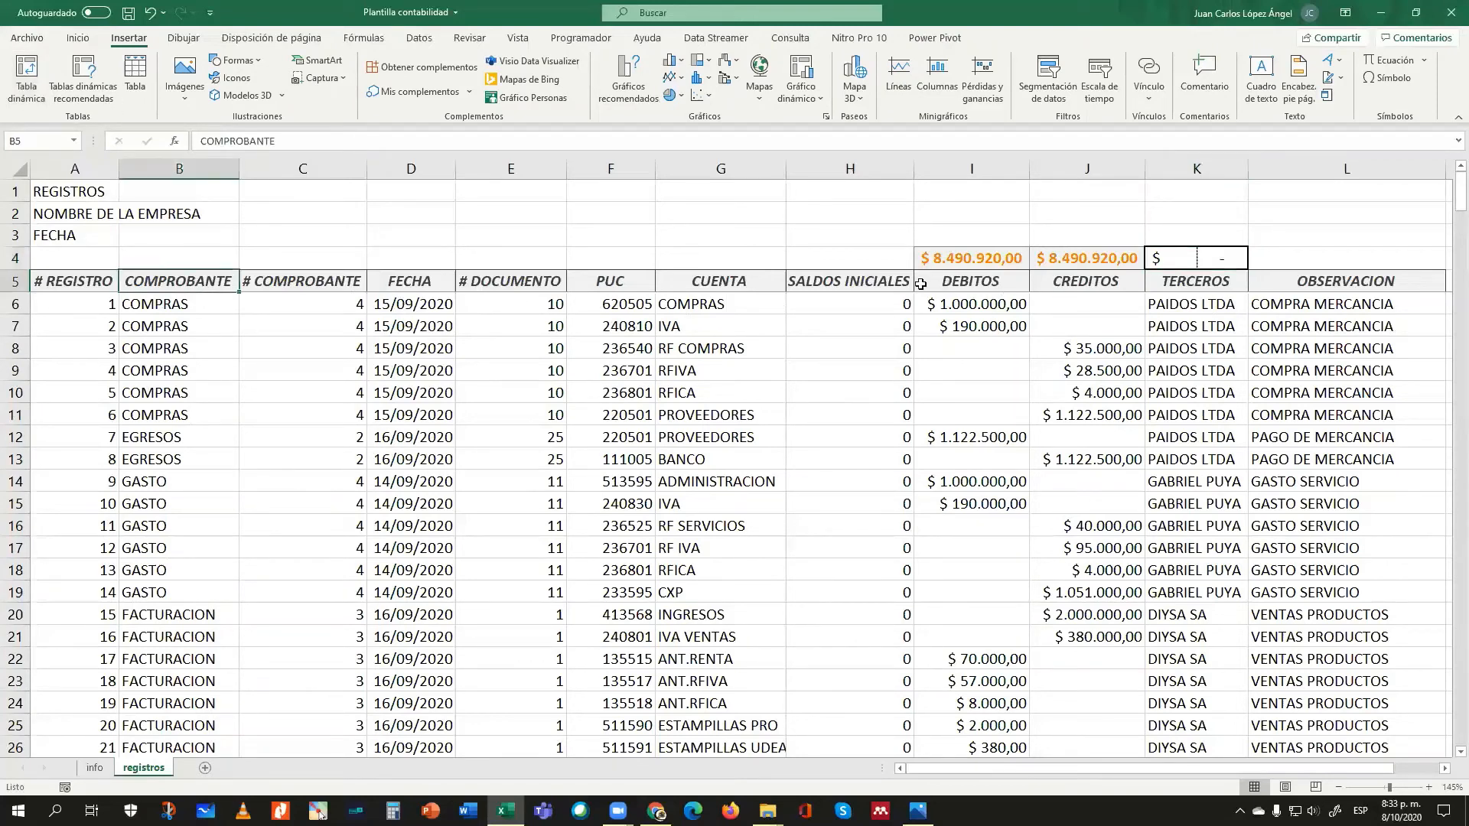
pyautogui.click(62, 282)
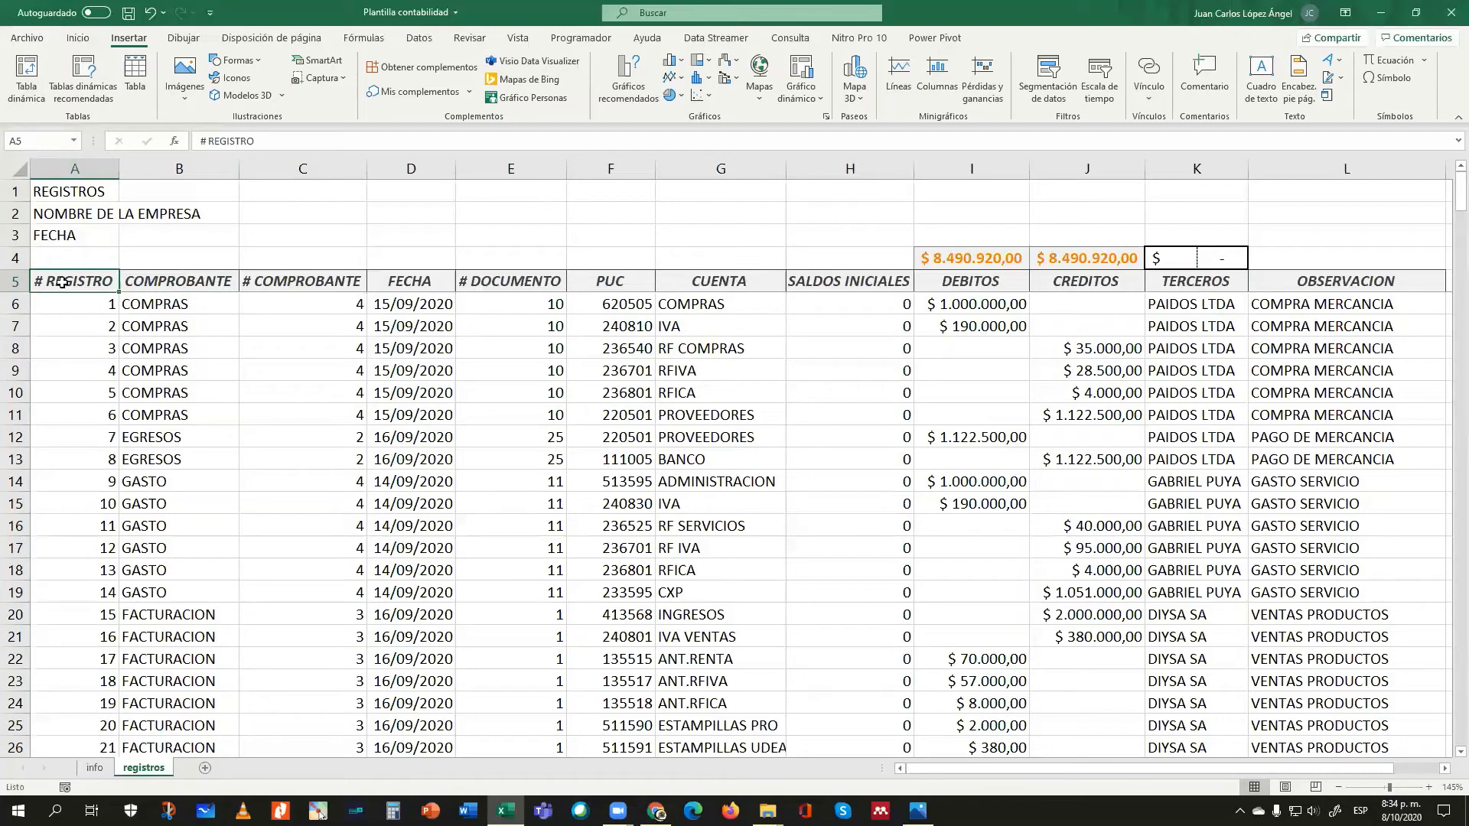
pyautogui.hotkey('ctrl', 'shift', 'Right')
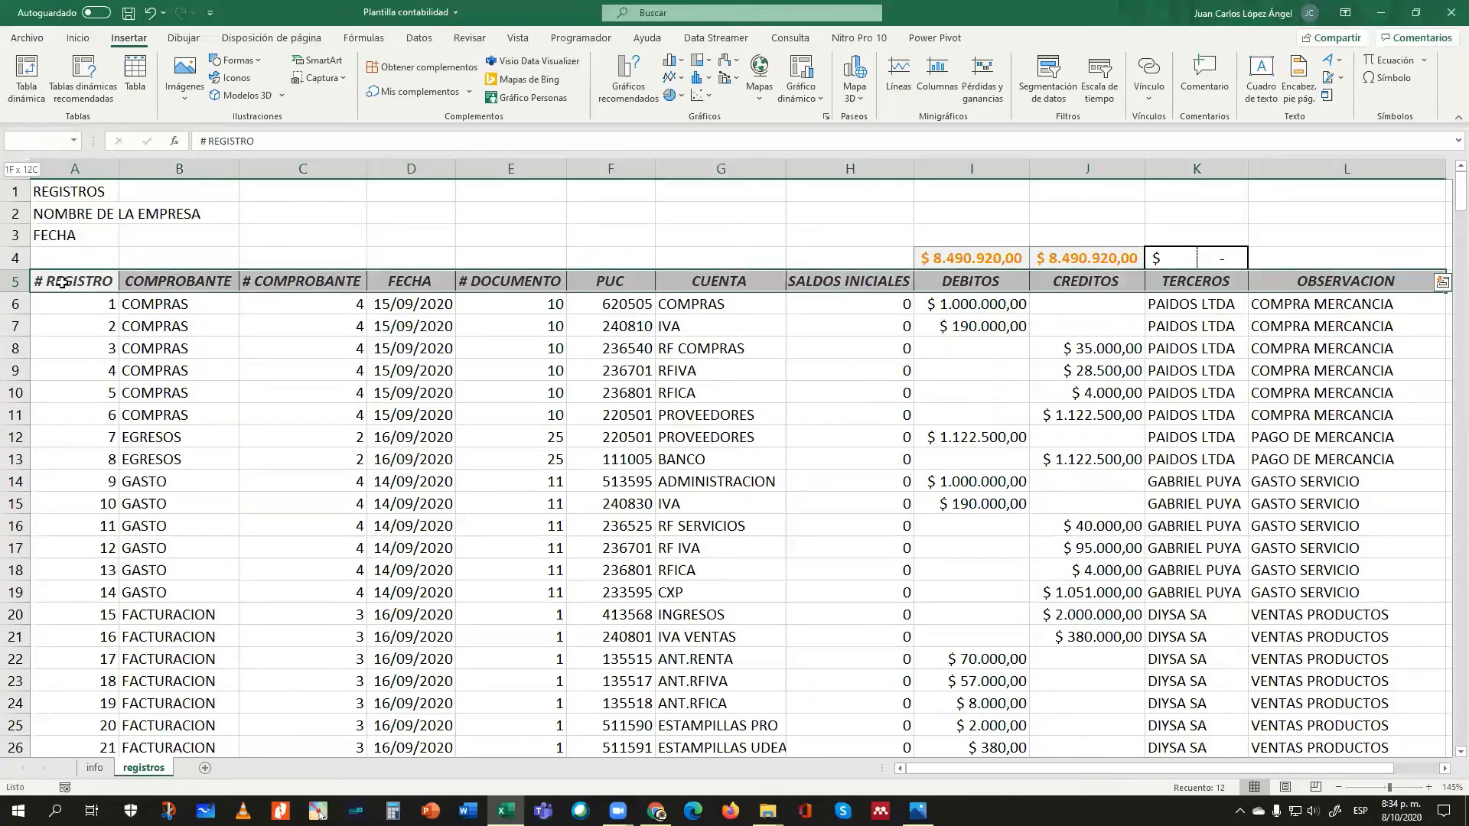
pyautogui.hotkey('ctrl', 'shift', 'Down')
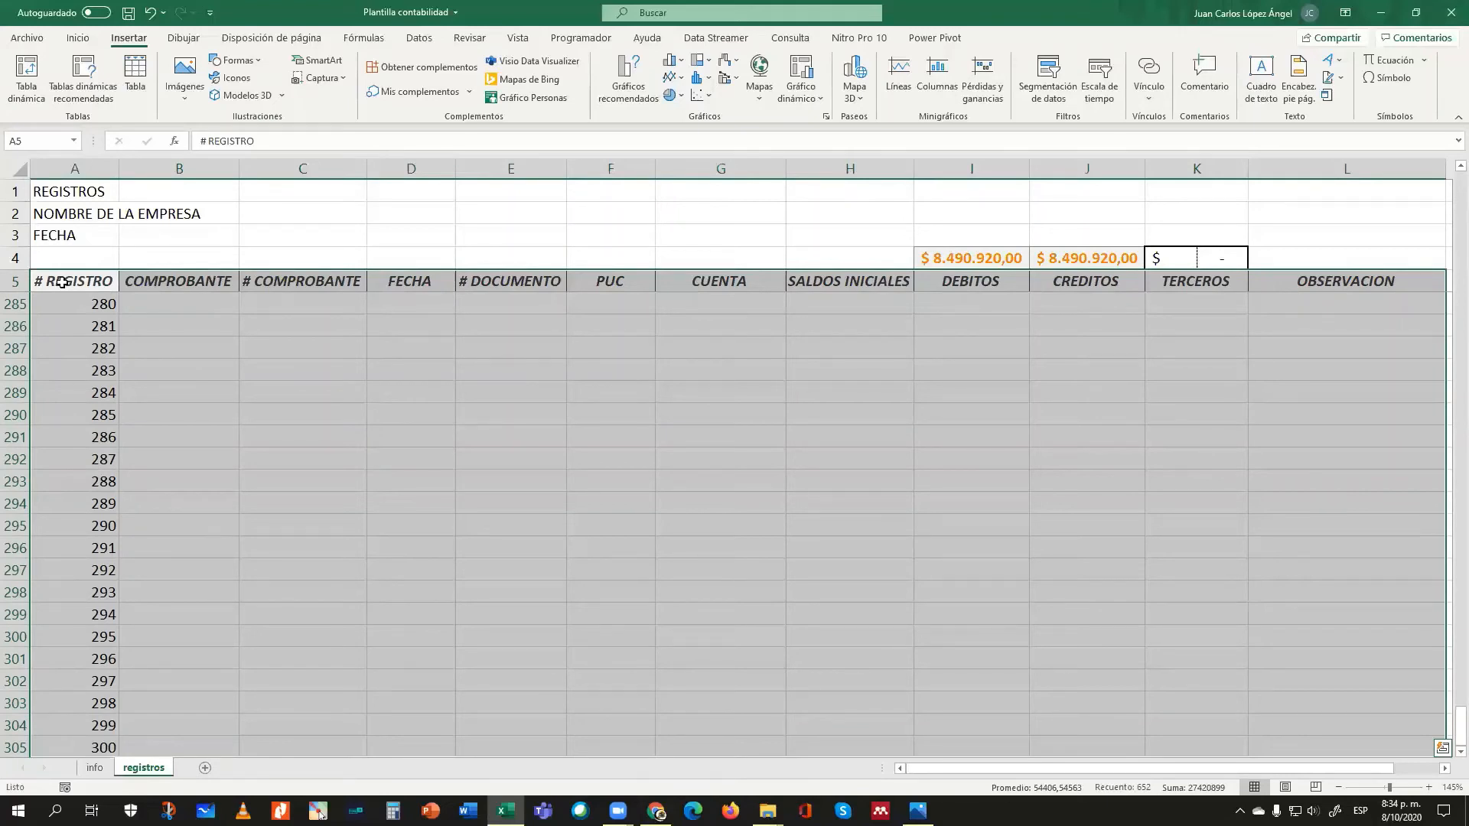
pyautogui.click(78, 449)
pyautogui.hotkey('ctrl', 'Up')
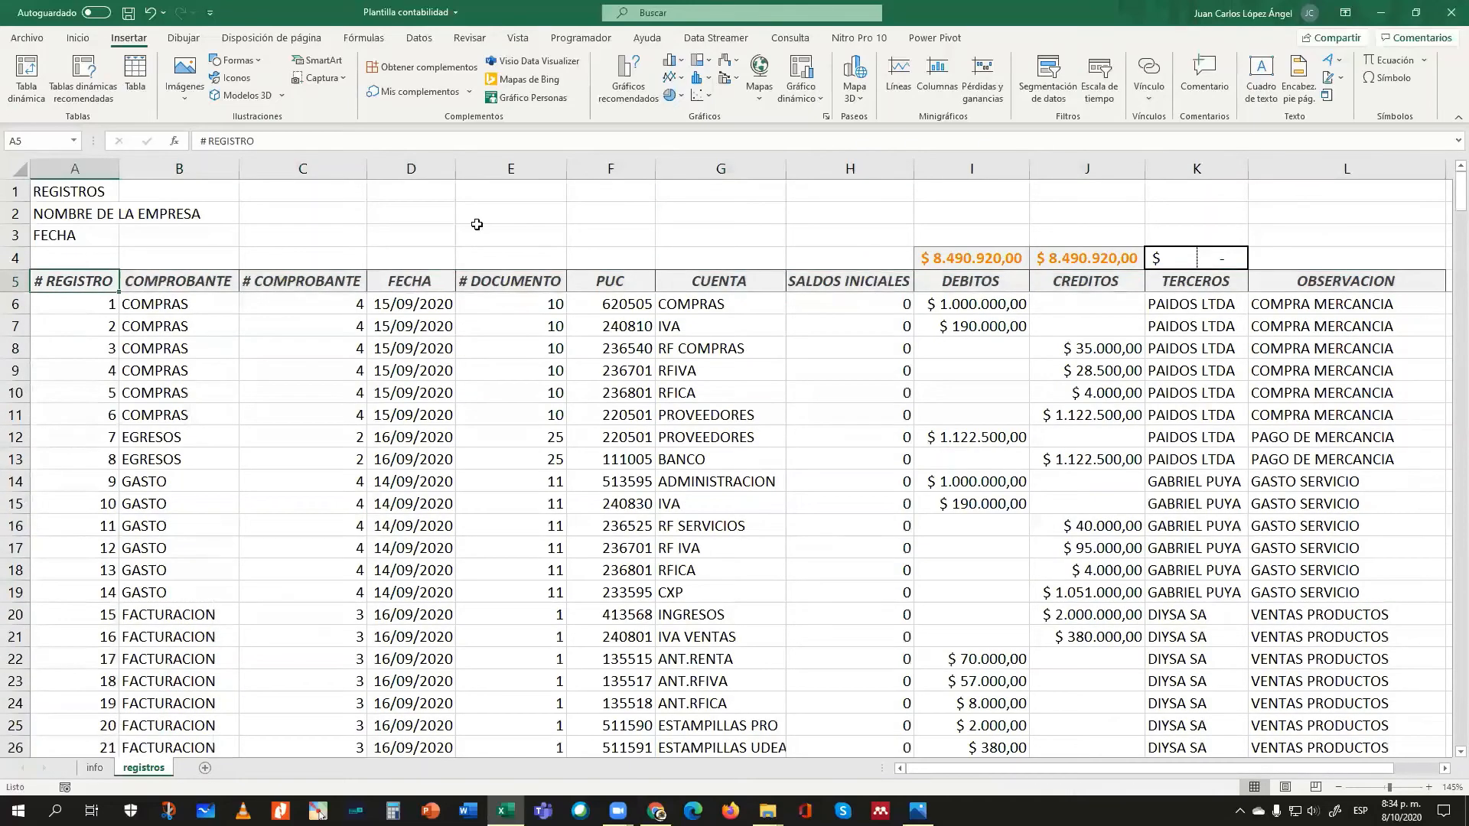
# - Create a pivot table from the registros range A5:L305 on a new worksheet
pyautogui.moveTo(71, 282); pyautogui.dragTo(1391, 695)
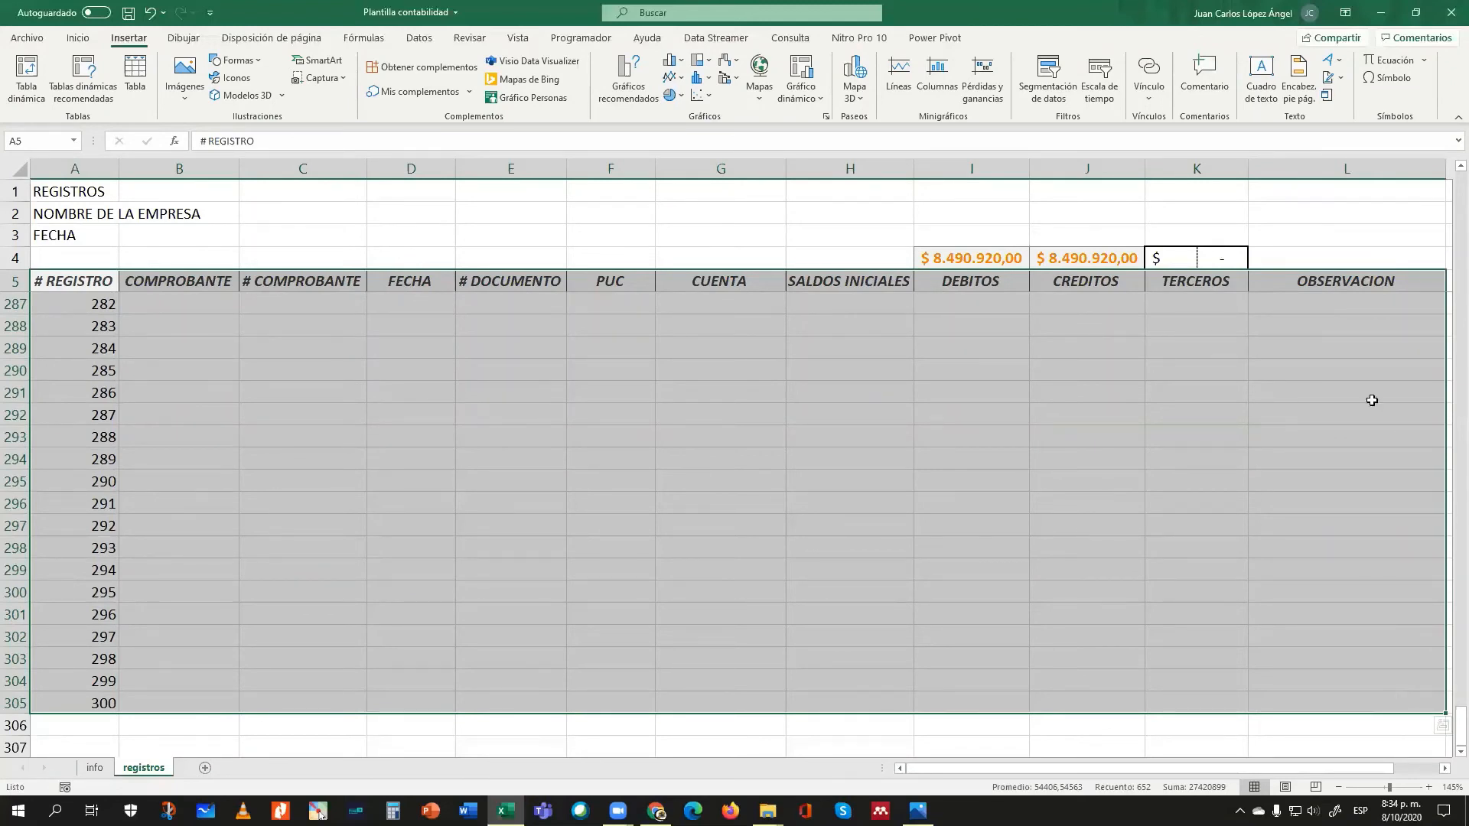
pyautogui.click(25, 88)
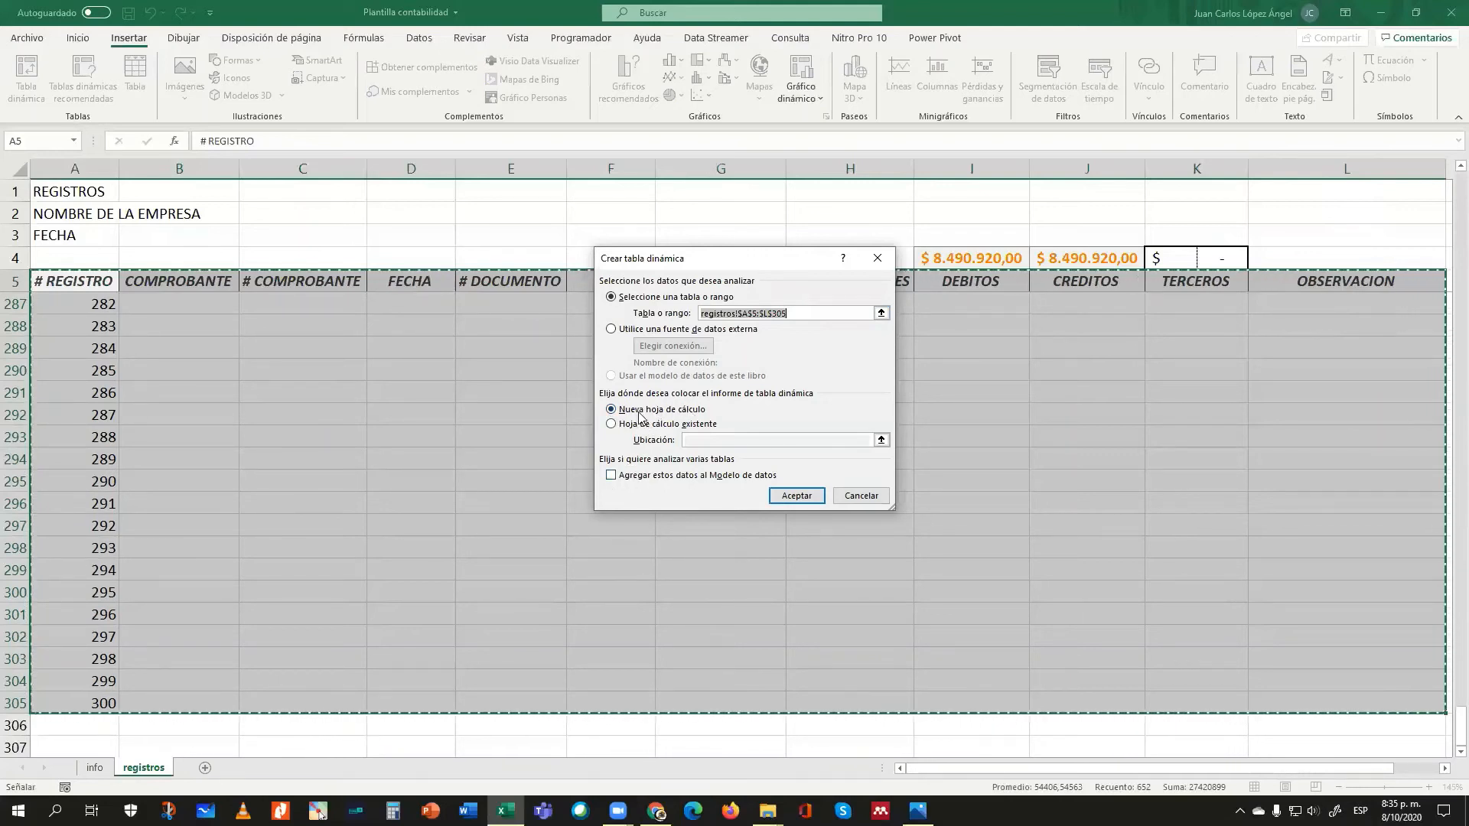
pyautogui.click(796, 496)
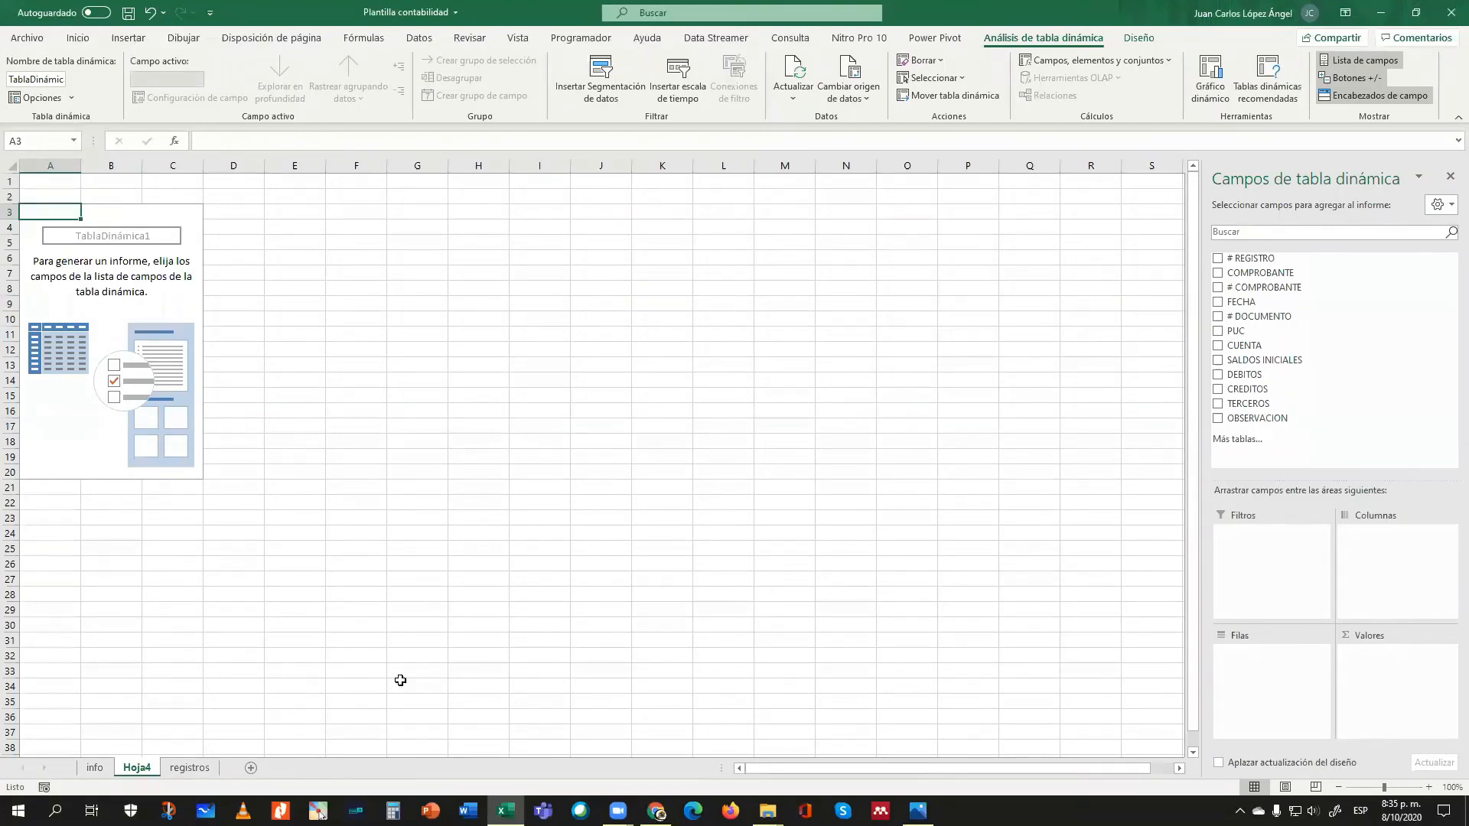
# - Rename the new pivot table sheet as BP
pyautogui.doubleClick(137, 768)
pyautogui.write('BP')
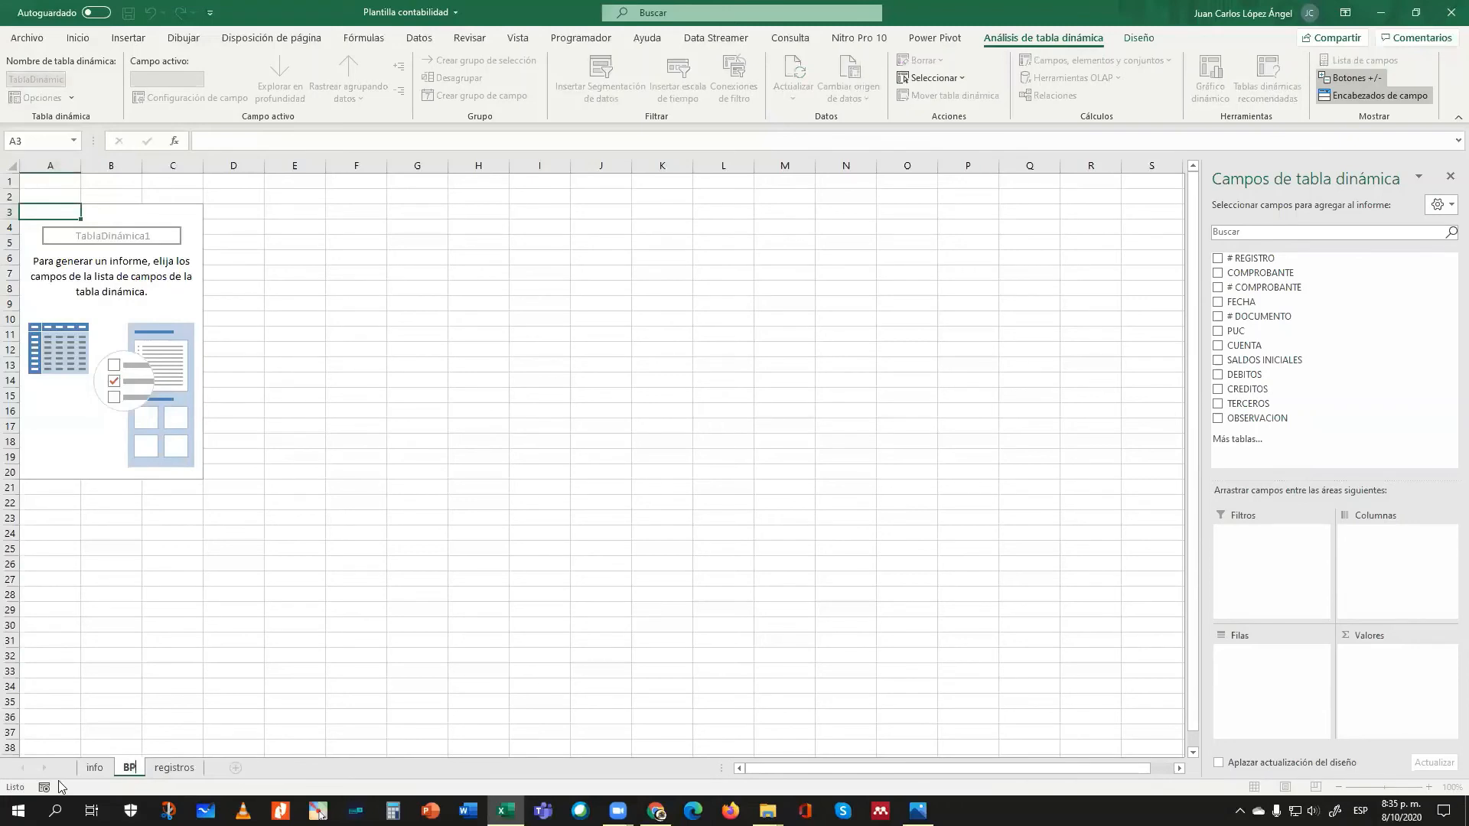
pyautogui.press('Return')
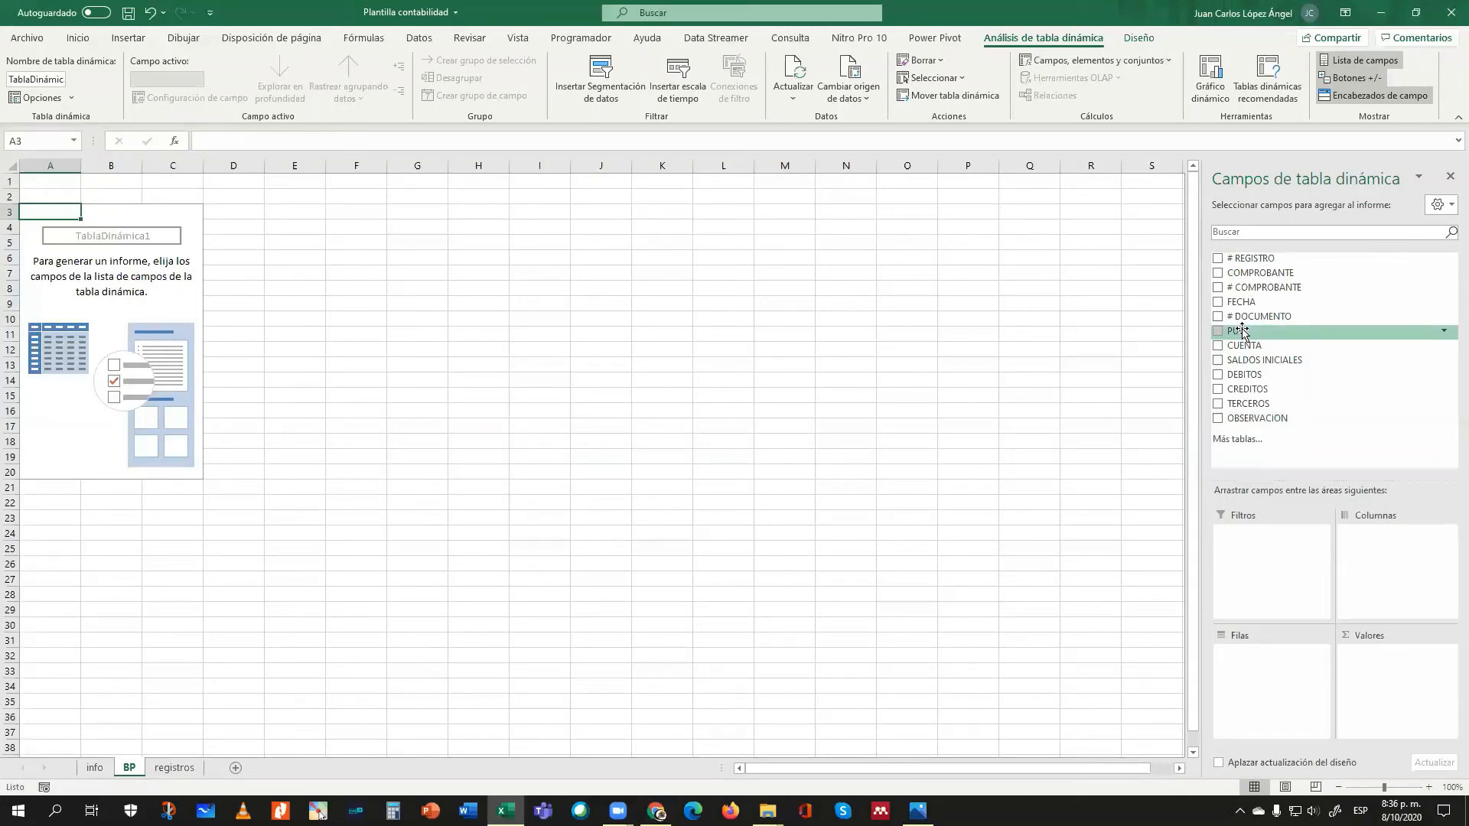
# - Lay out the pivot table with PUC as rows and SALDOS INICIALES, DEBITOS and CREDITOS as values, in that order
pyautogui.moveTo(1241, 331); pyautogui.dragTo(1274, 665)
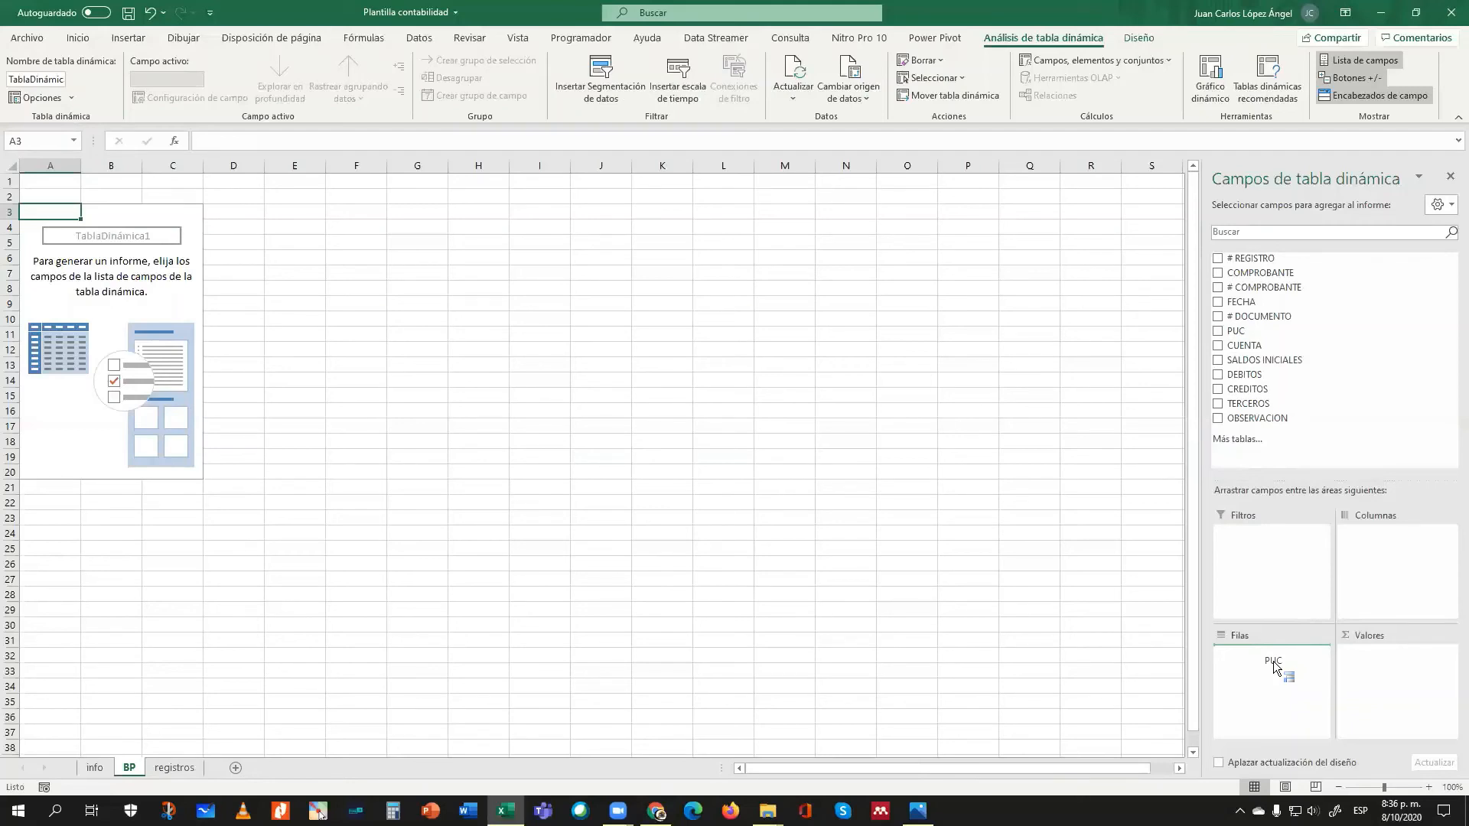
pyautogui.moveTo(1273, 661); pyautogui.dragTo(1273, 660)
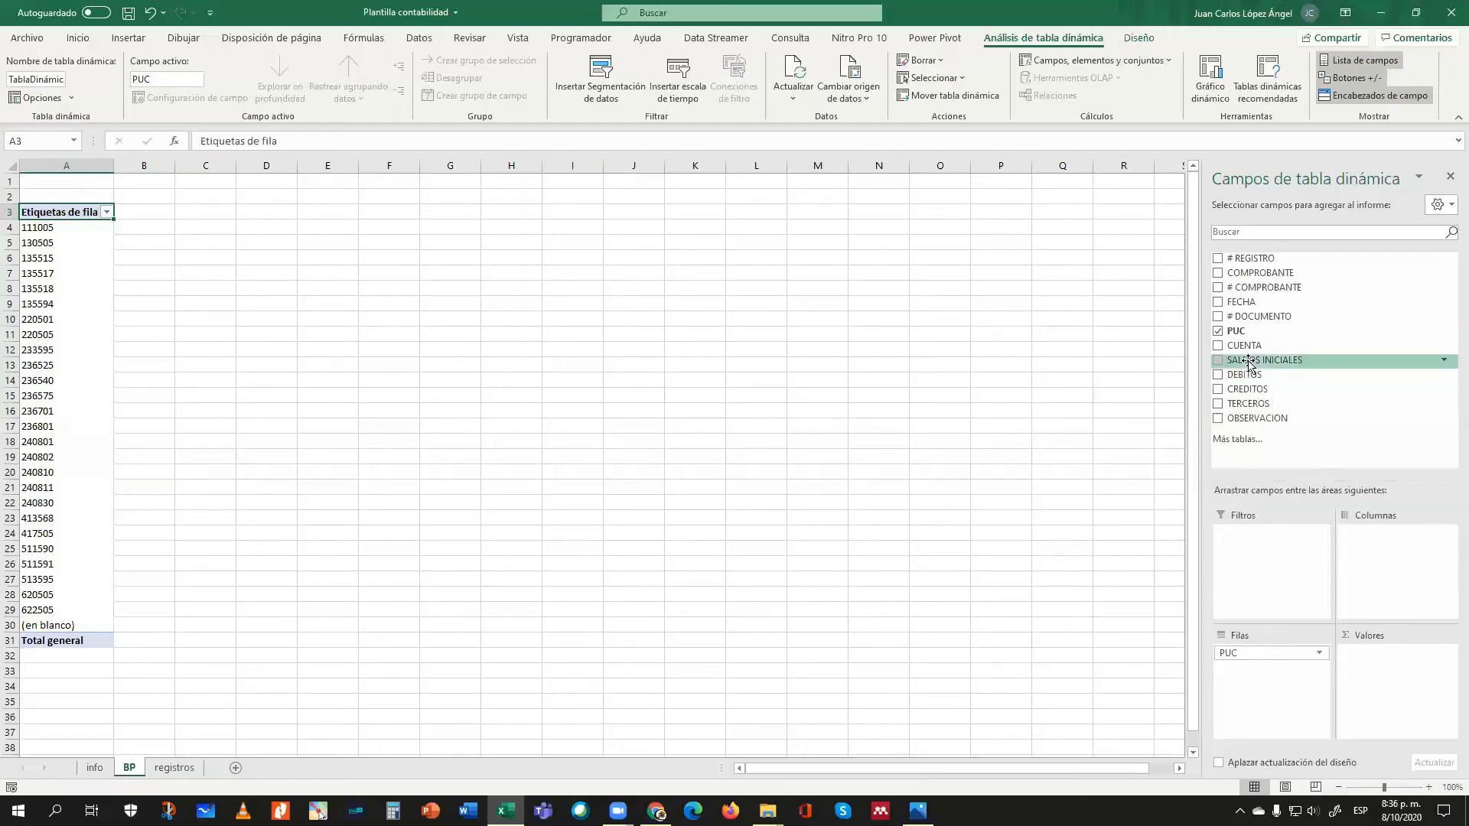
pyautogui.moveTo(1247, 362); pyautogui.dragTo(1393, 673)
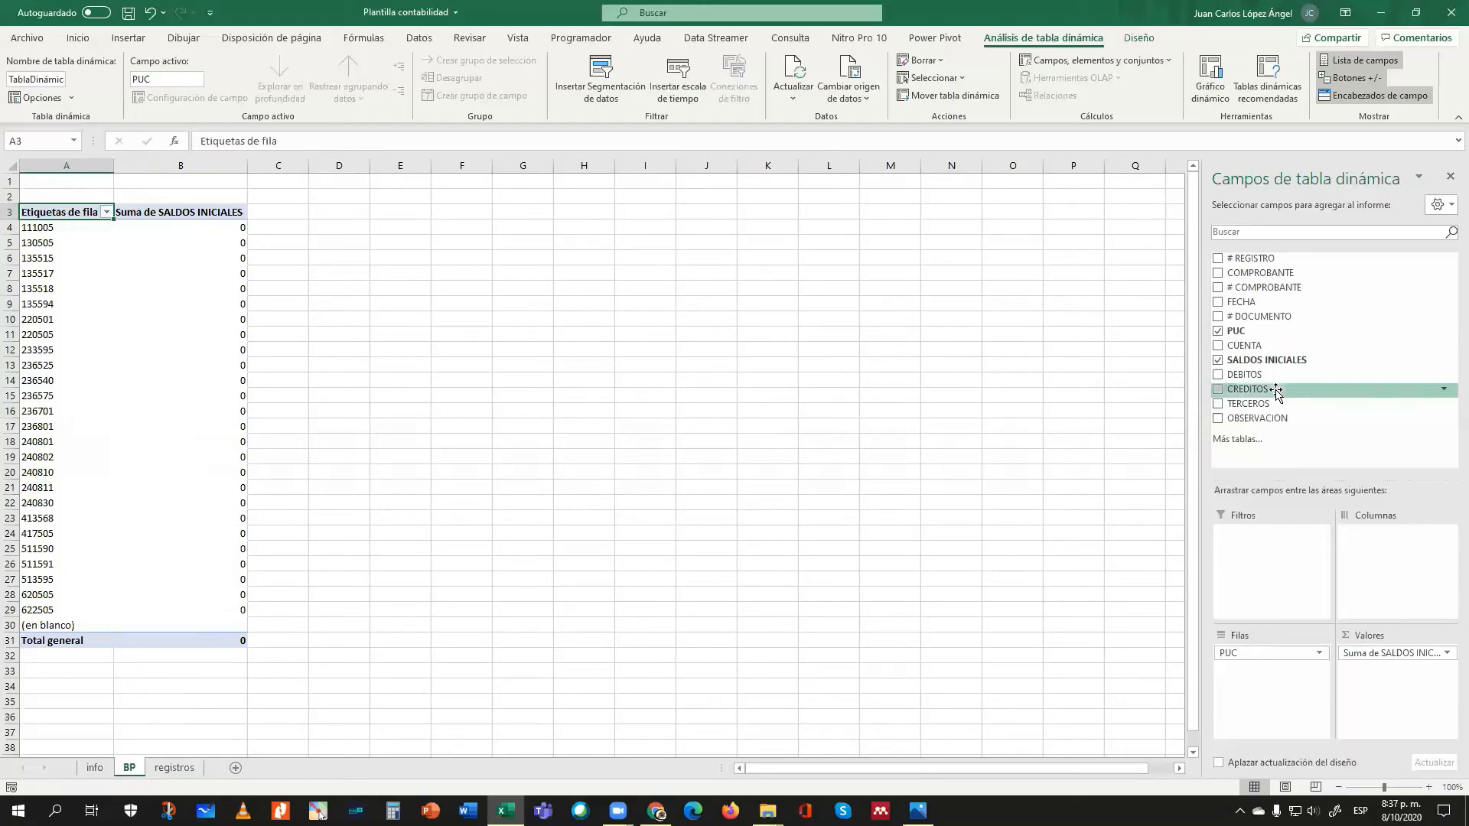
pyautogui.moveTo(1245, 374); pyautogui.dragTo(1384, 674)
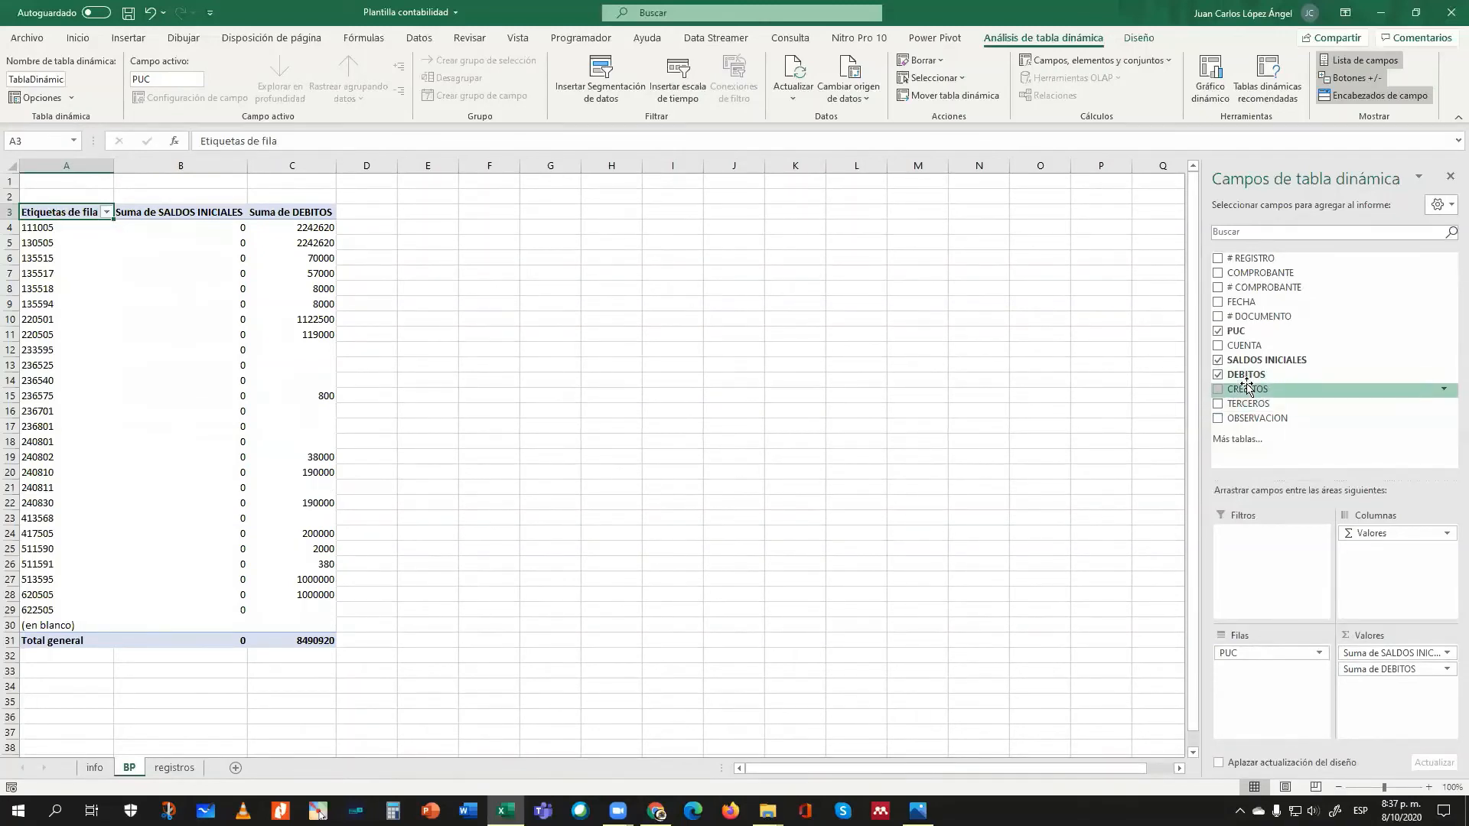
pyautogui.moveTo(1247, 387); pyautogui.dragTo(1279, 449)
pyautogui.moveTo(1361, 643); pyautogui.dragTo(1374, 692)
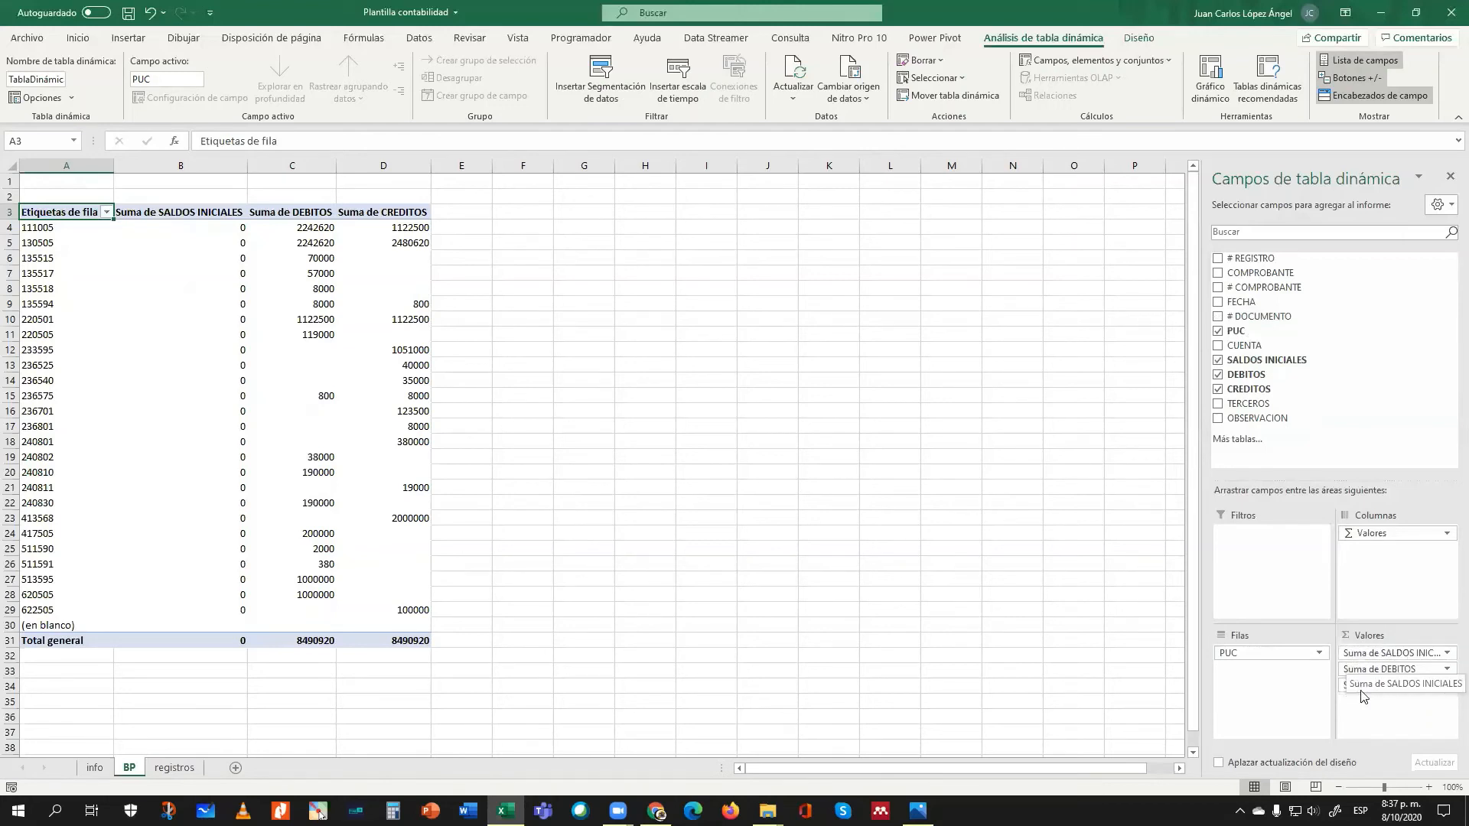
# - Compare the Recuento and Suma summary functions for the SALDOS INICIALES value field, keeping Suma
pyautogui.click(1448, 654)
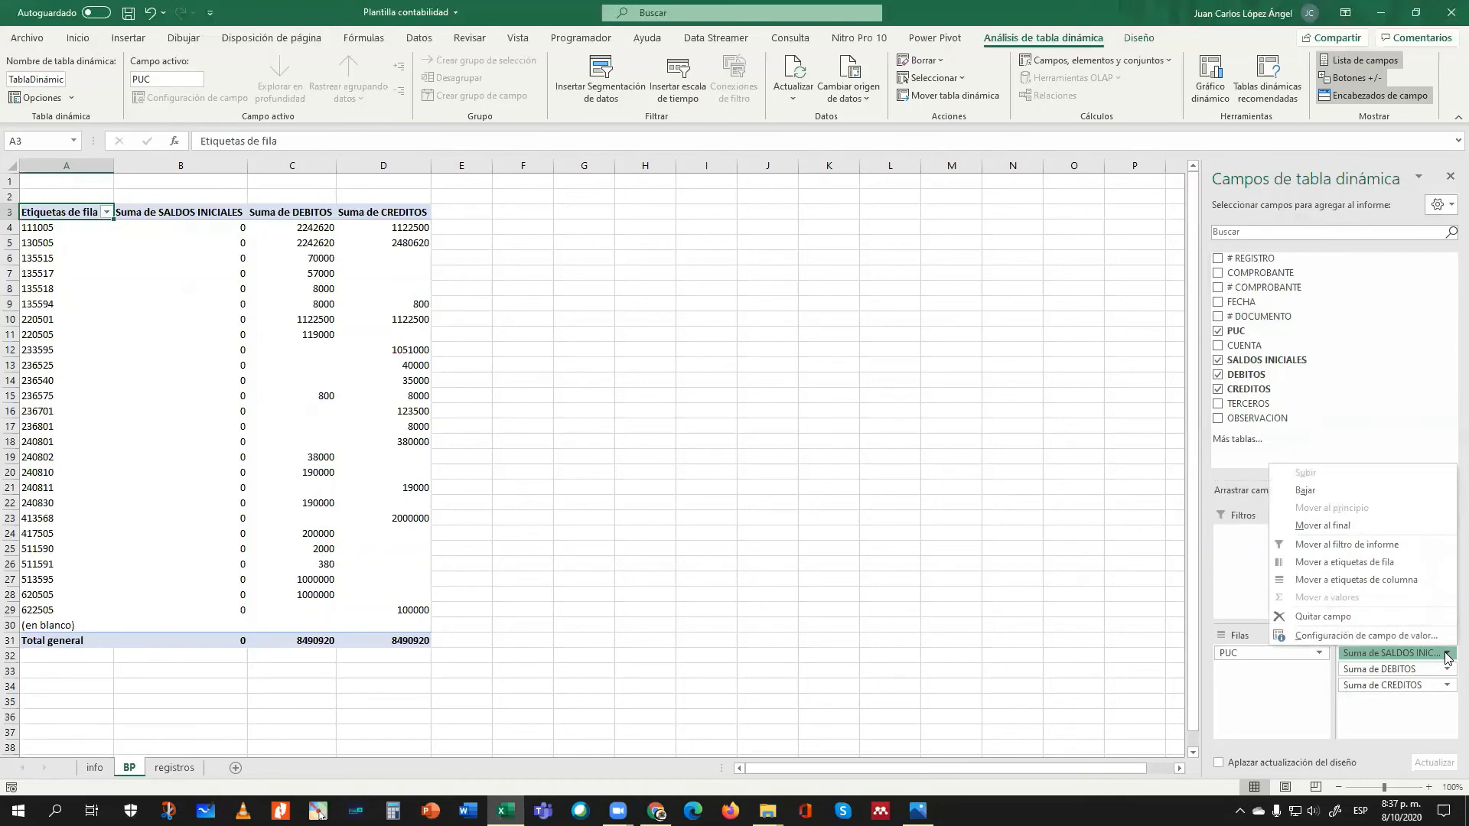
pyautogui.click(1366, 635)
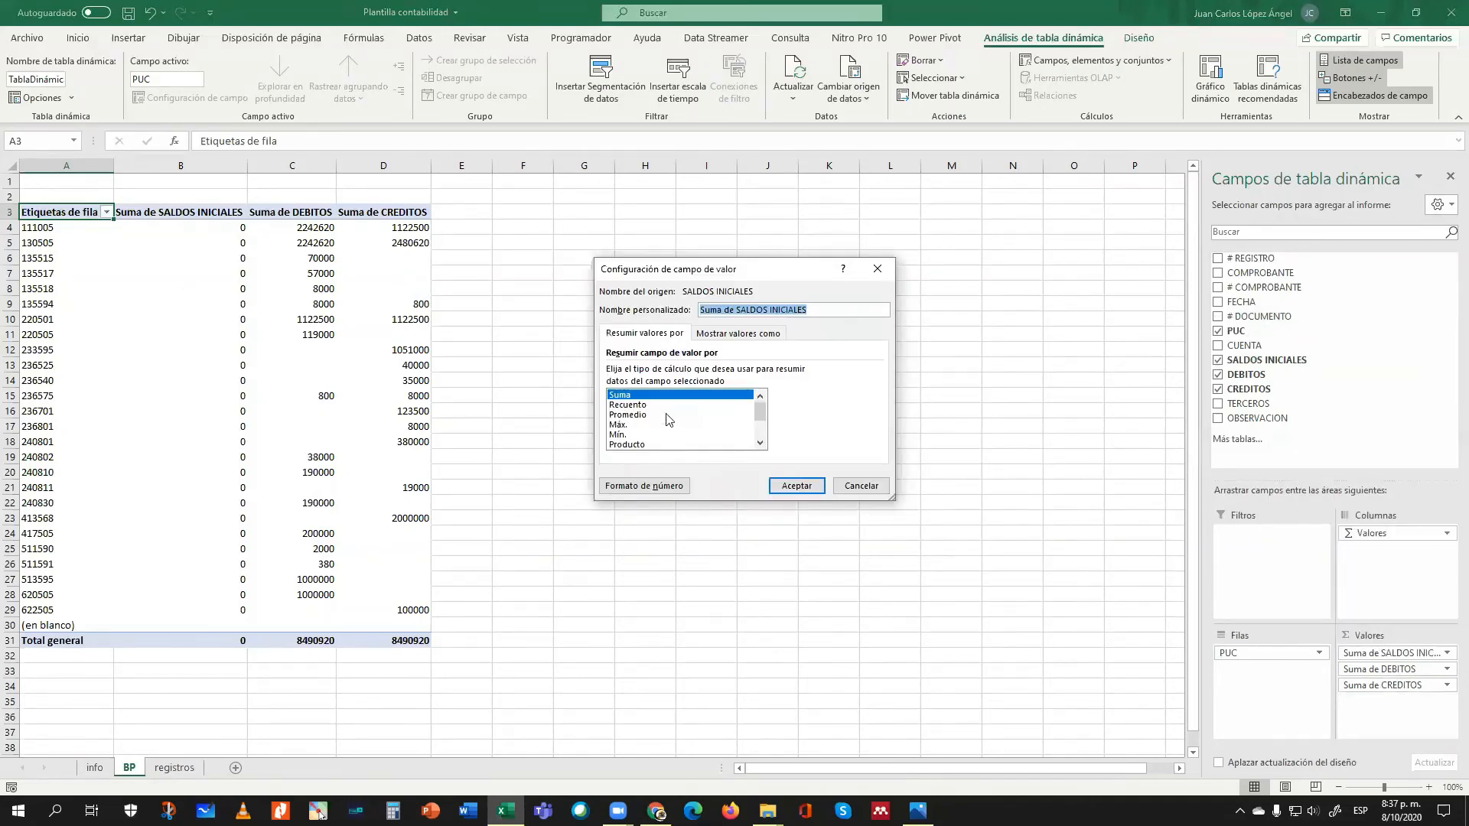
pyautogui.click(628, 404)
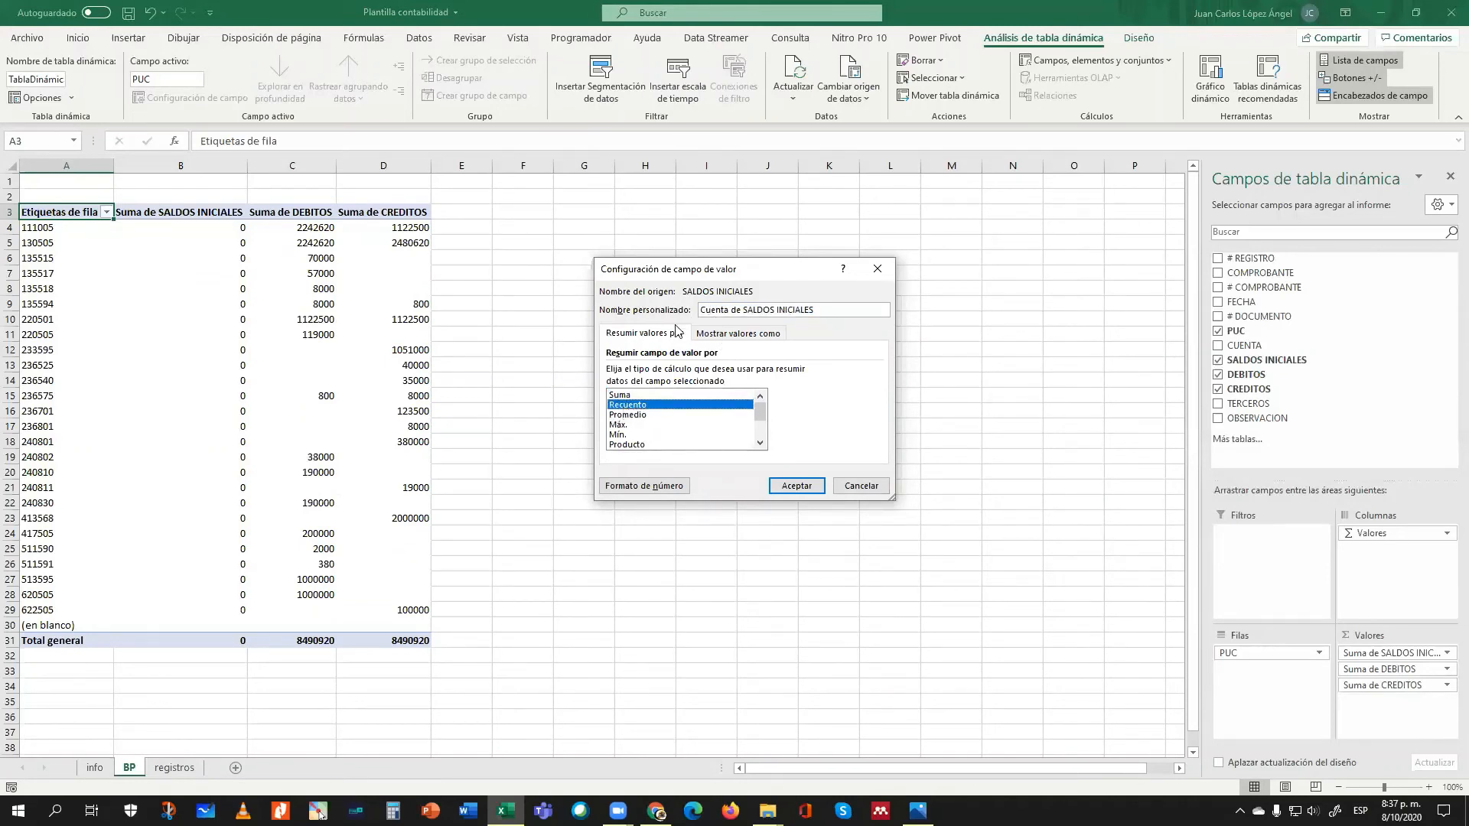
pyautogui.click(630, 395)
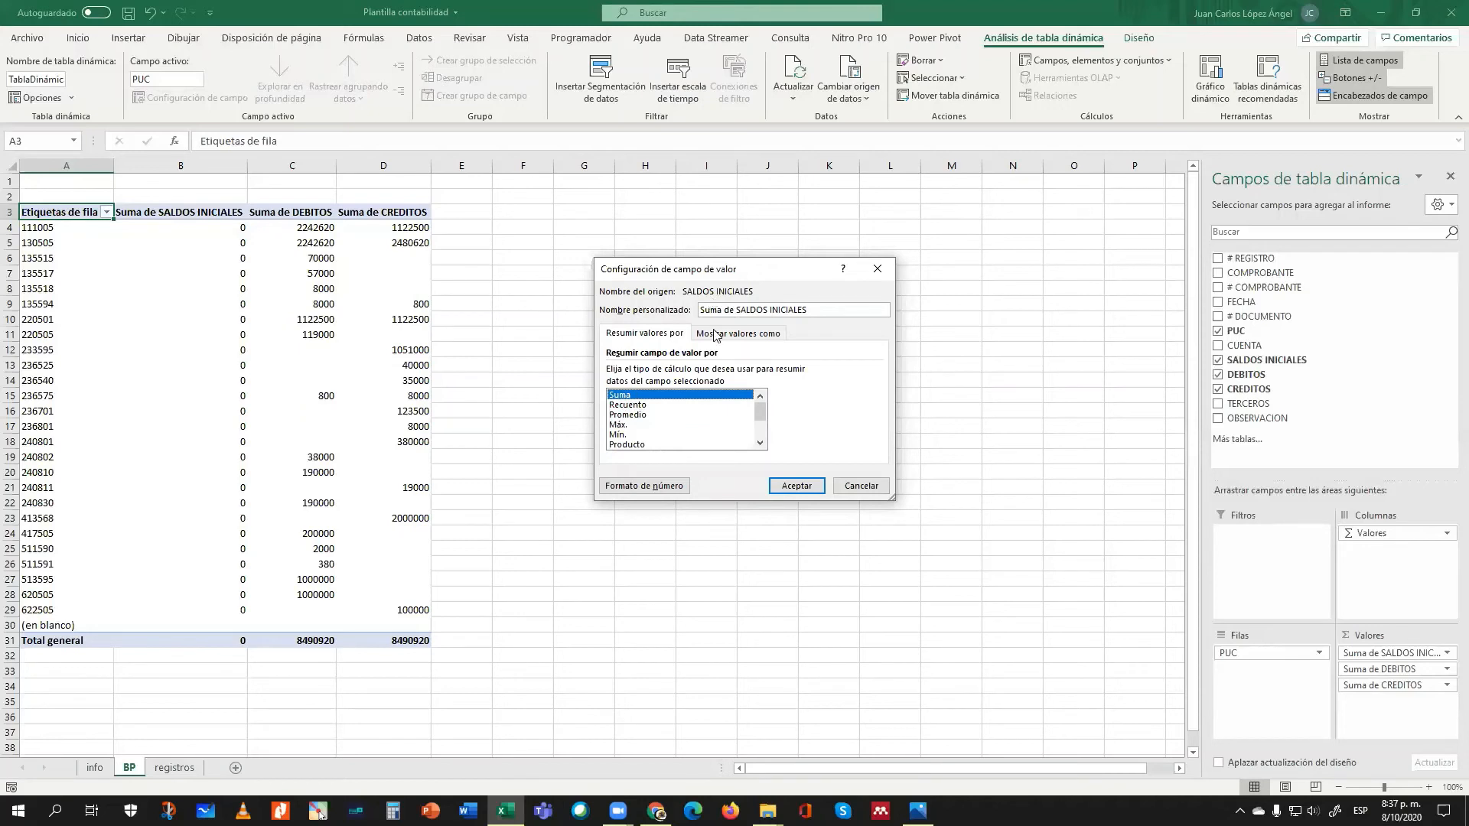
pyautogui.click(642, 405)
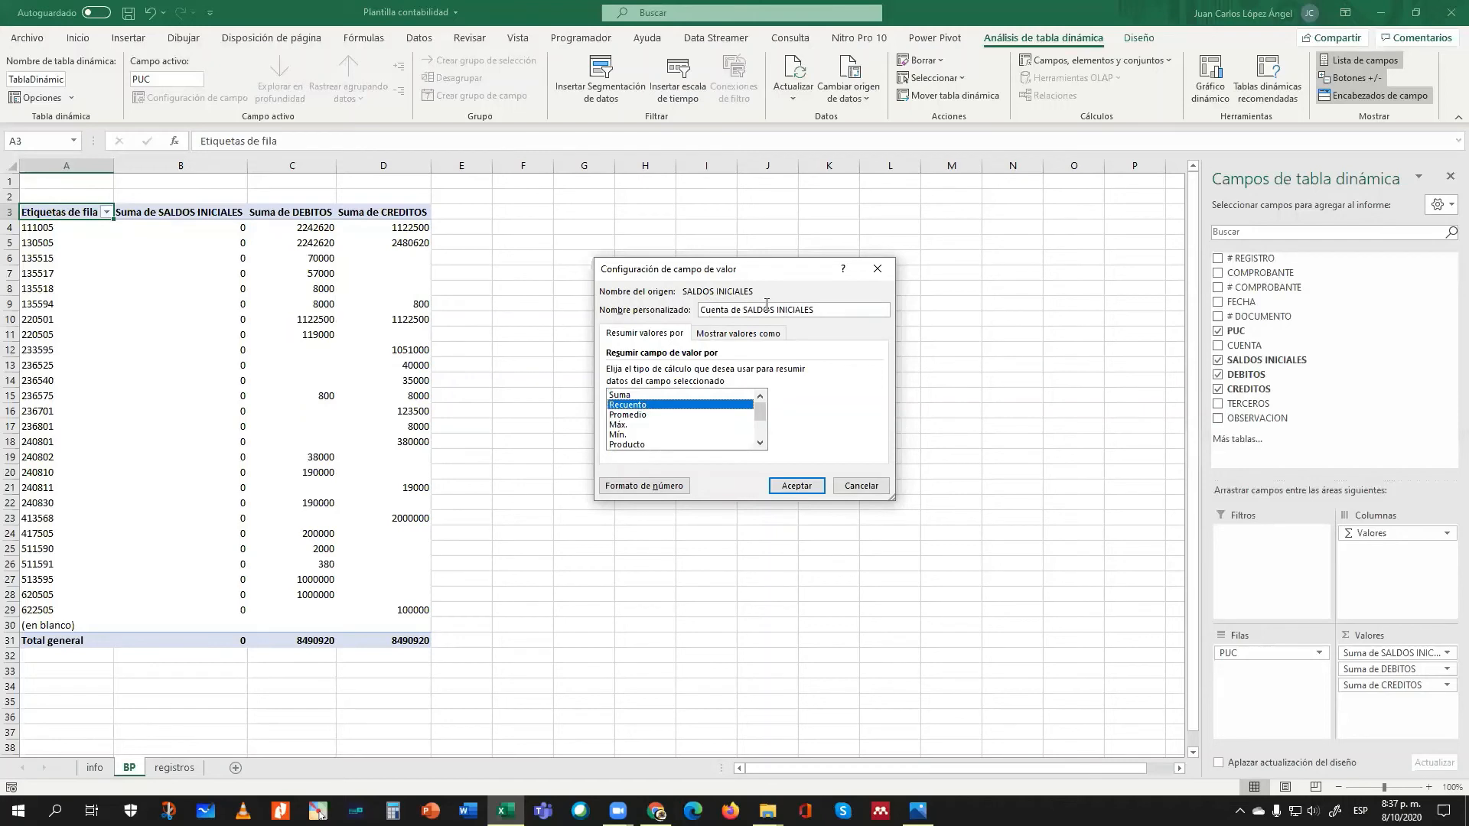
pyautogui.click(632, 395)
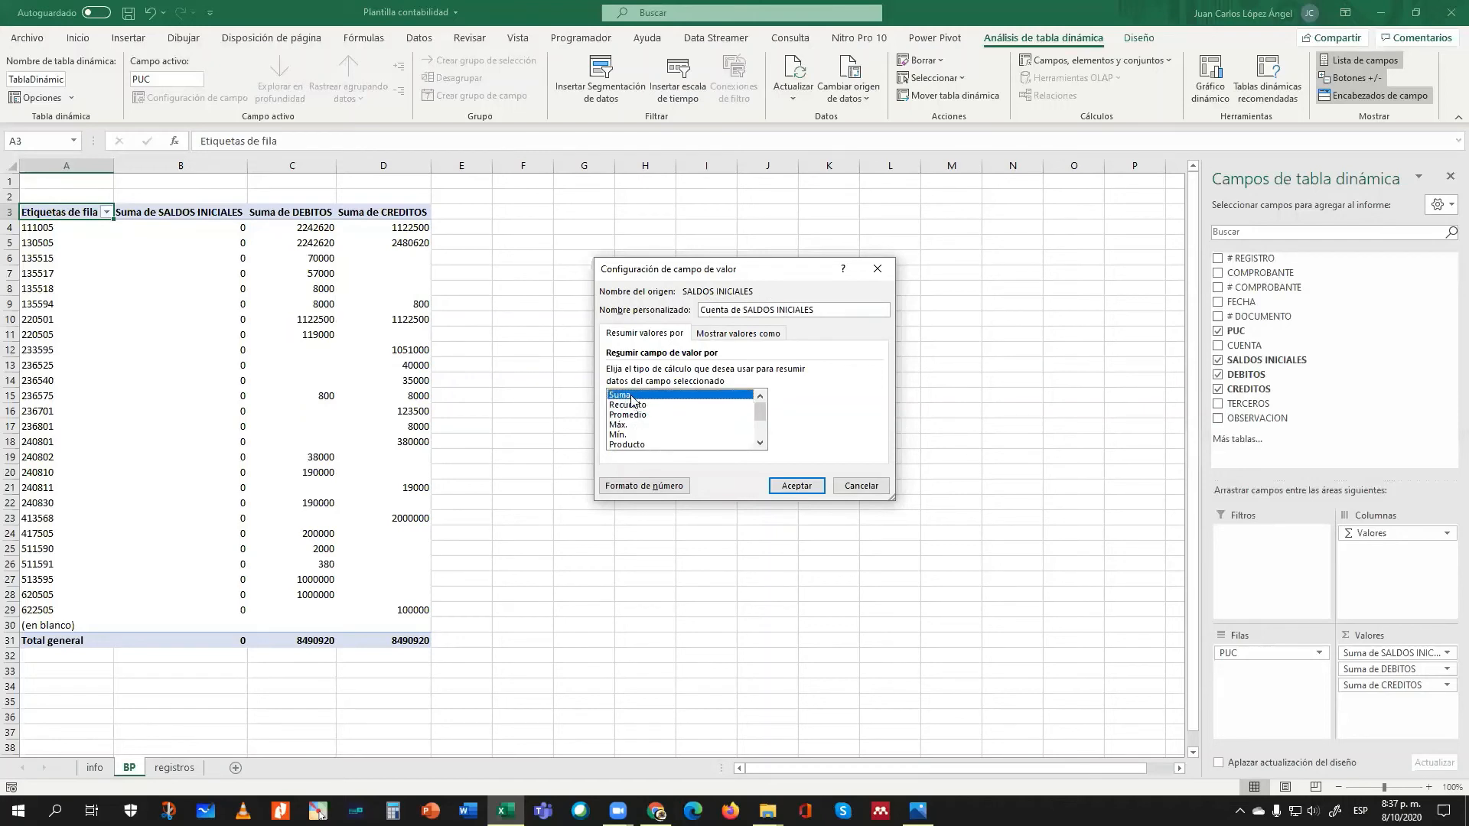
pyautogui.click(796, 487)
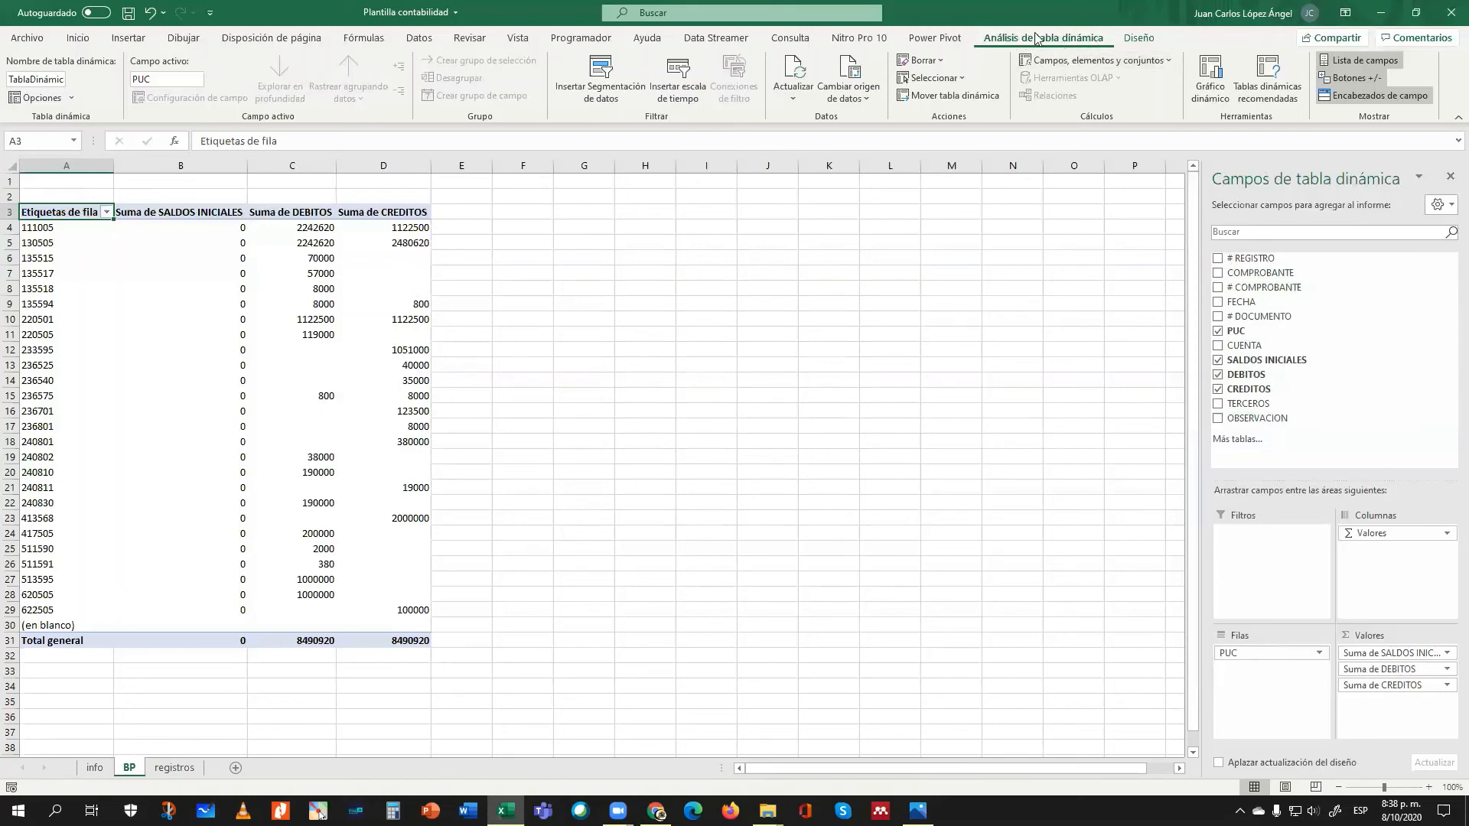
# - Compare the tools available with a cell outside and cells inside the pivot table selected, ending on the first PUC label in A4
pyautogui.click(469, 224)
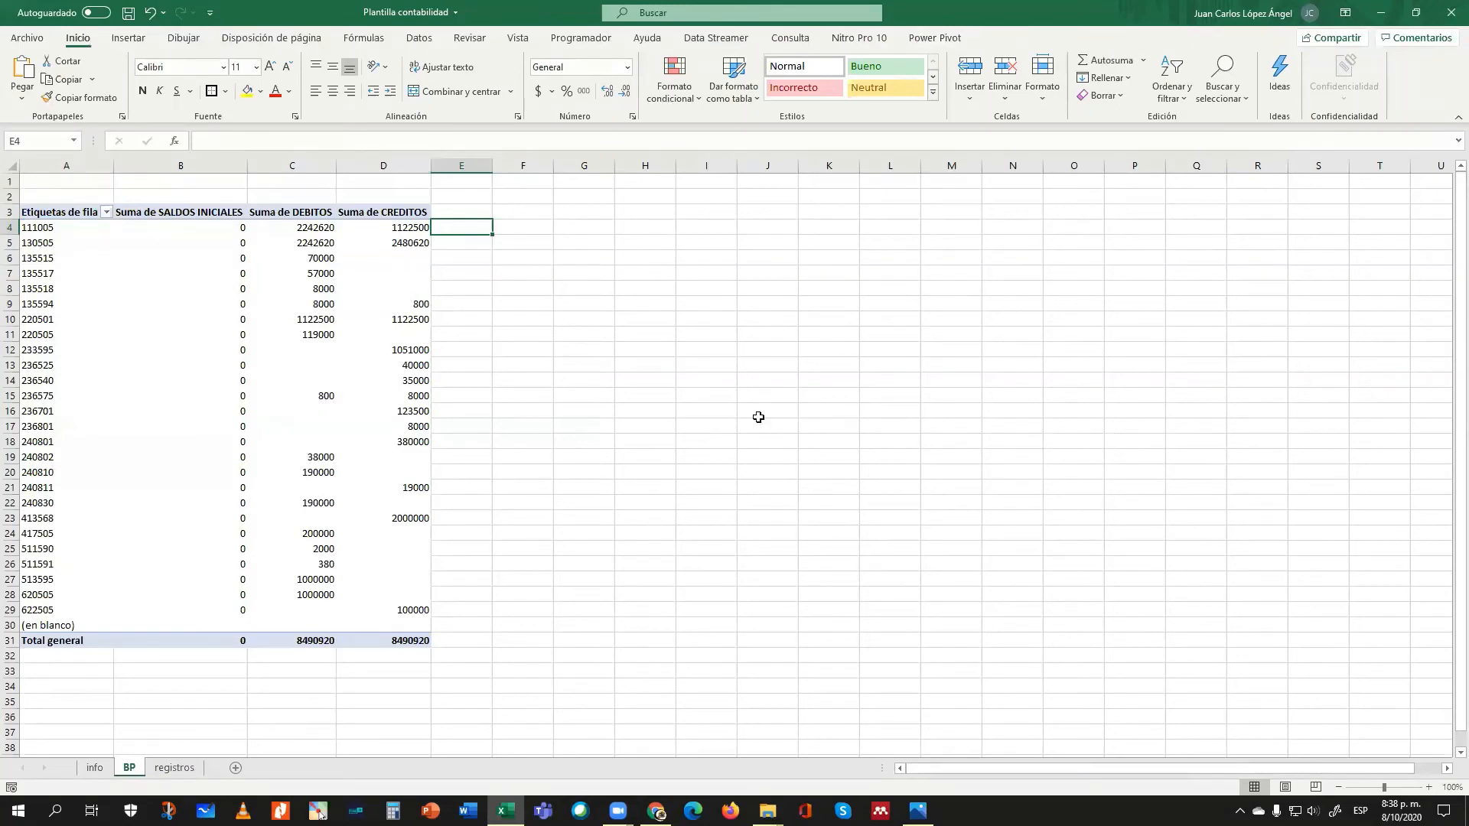
pyautogui.click(81, 227)
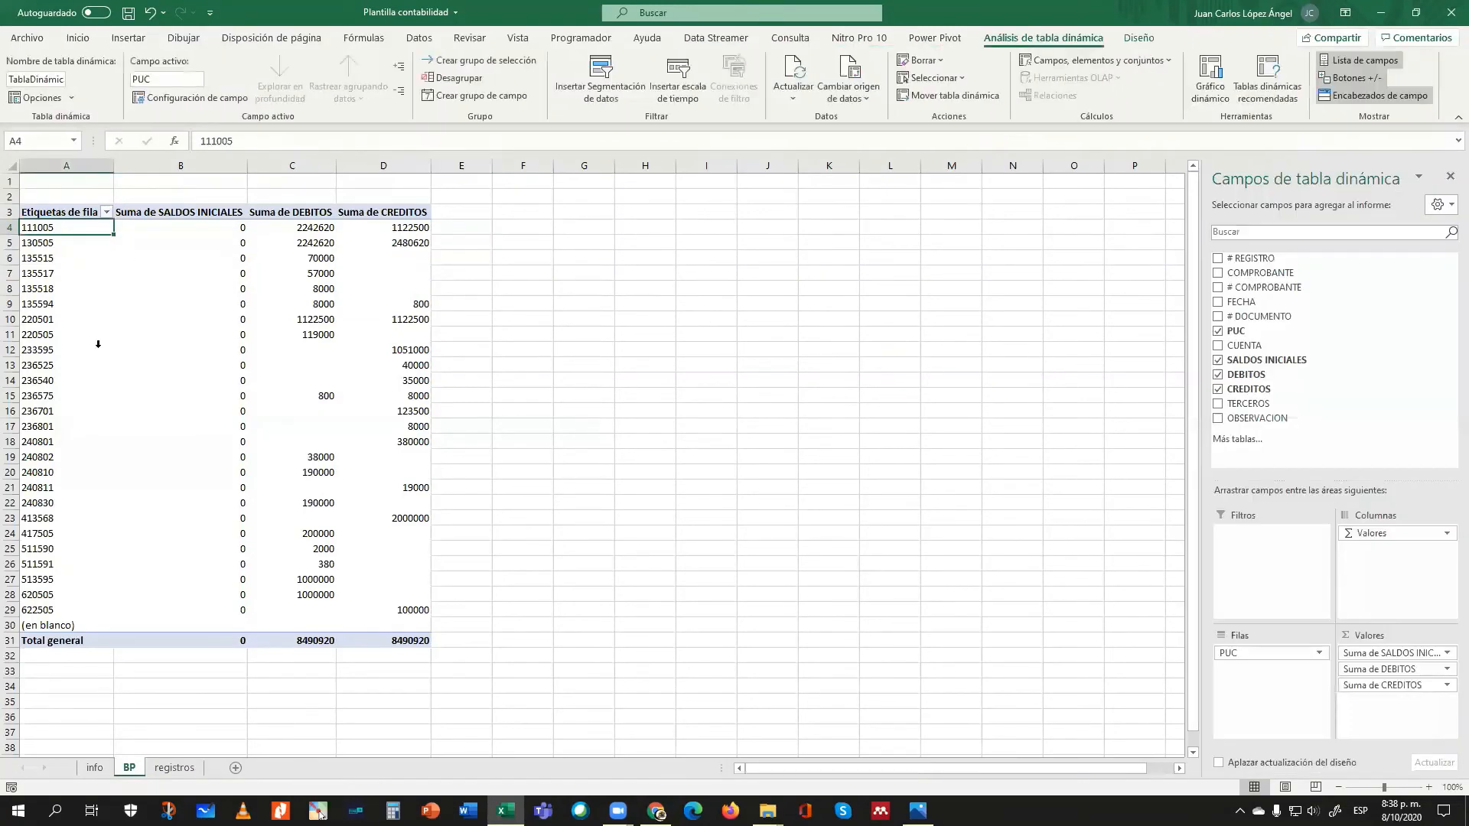
pyautogui.click(282, 444)
pyautogui.click(393, 485)
pyautogui.click(391, 307)
pyautogui.click(299, 307)
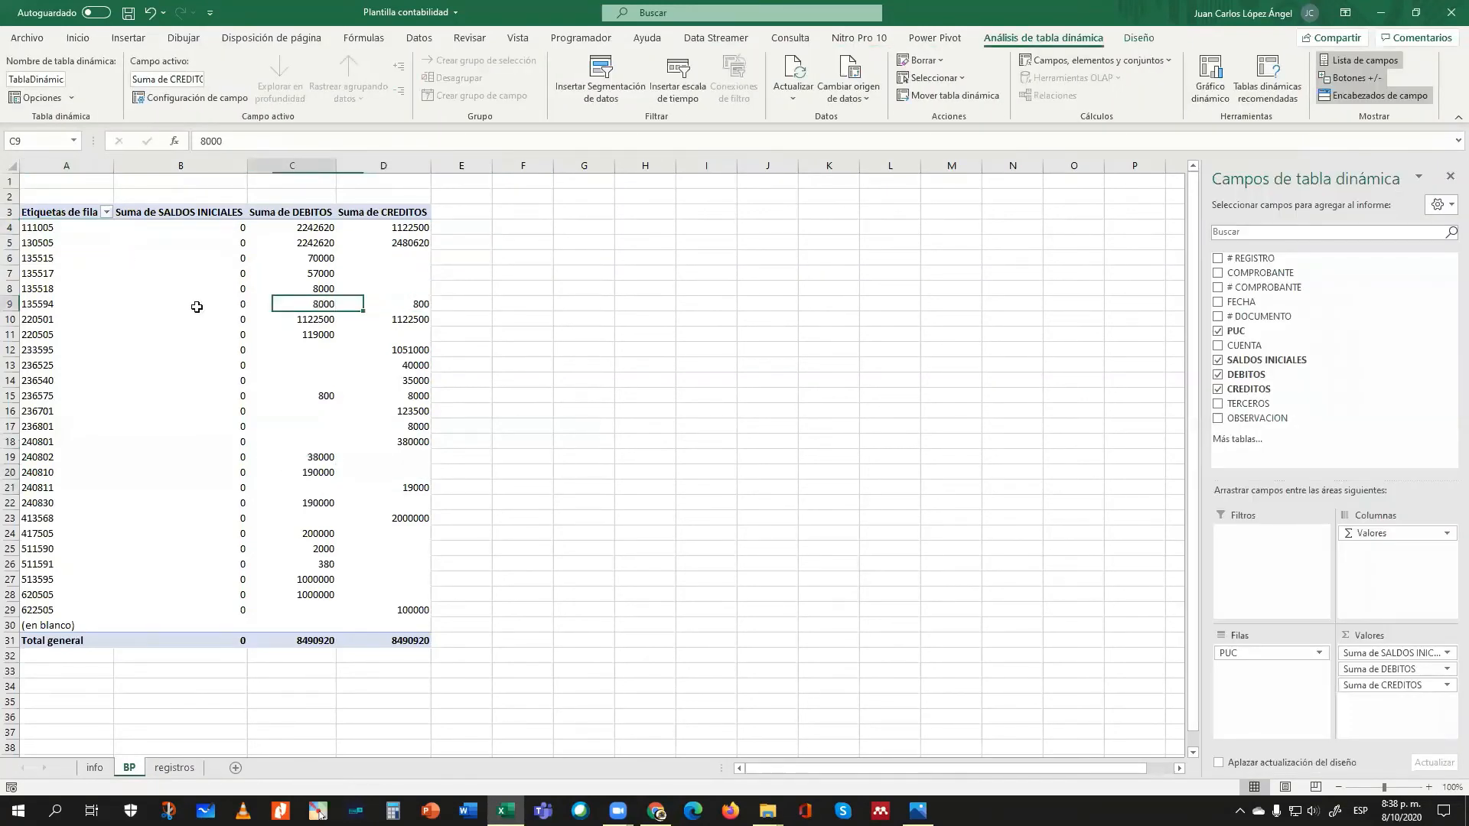
pyautogui.click(65, 426)
pyautogui.click(51, 227)
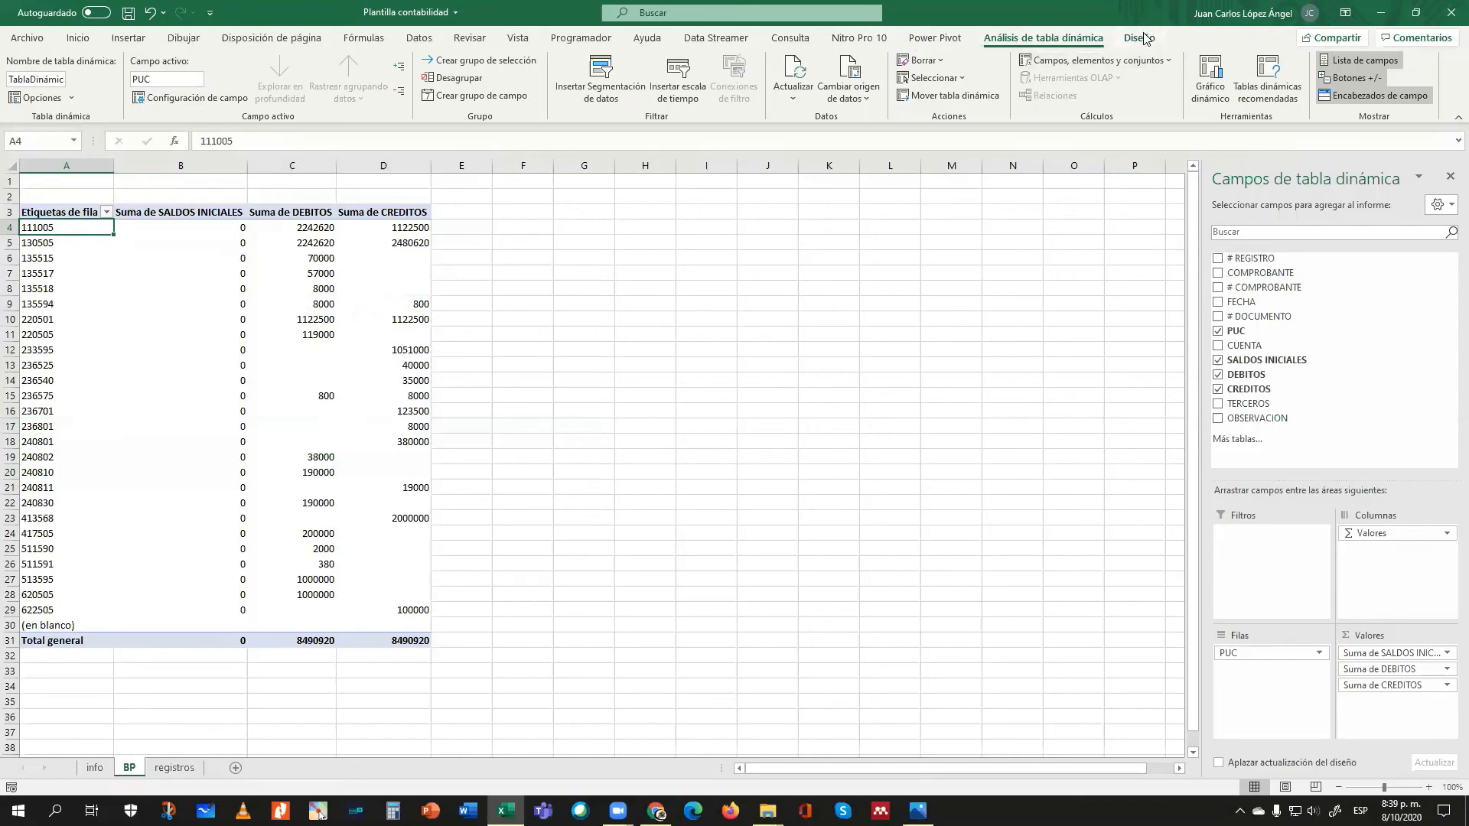
# - Start a new calculated field for the pivot table and name it SALDO FINAL
pyautogui.click(1090, 58)
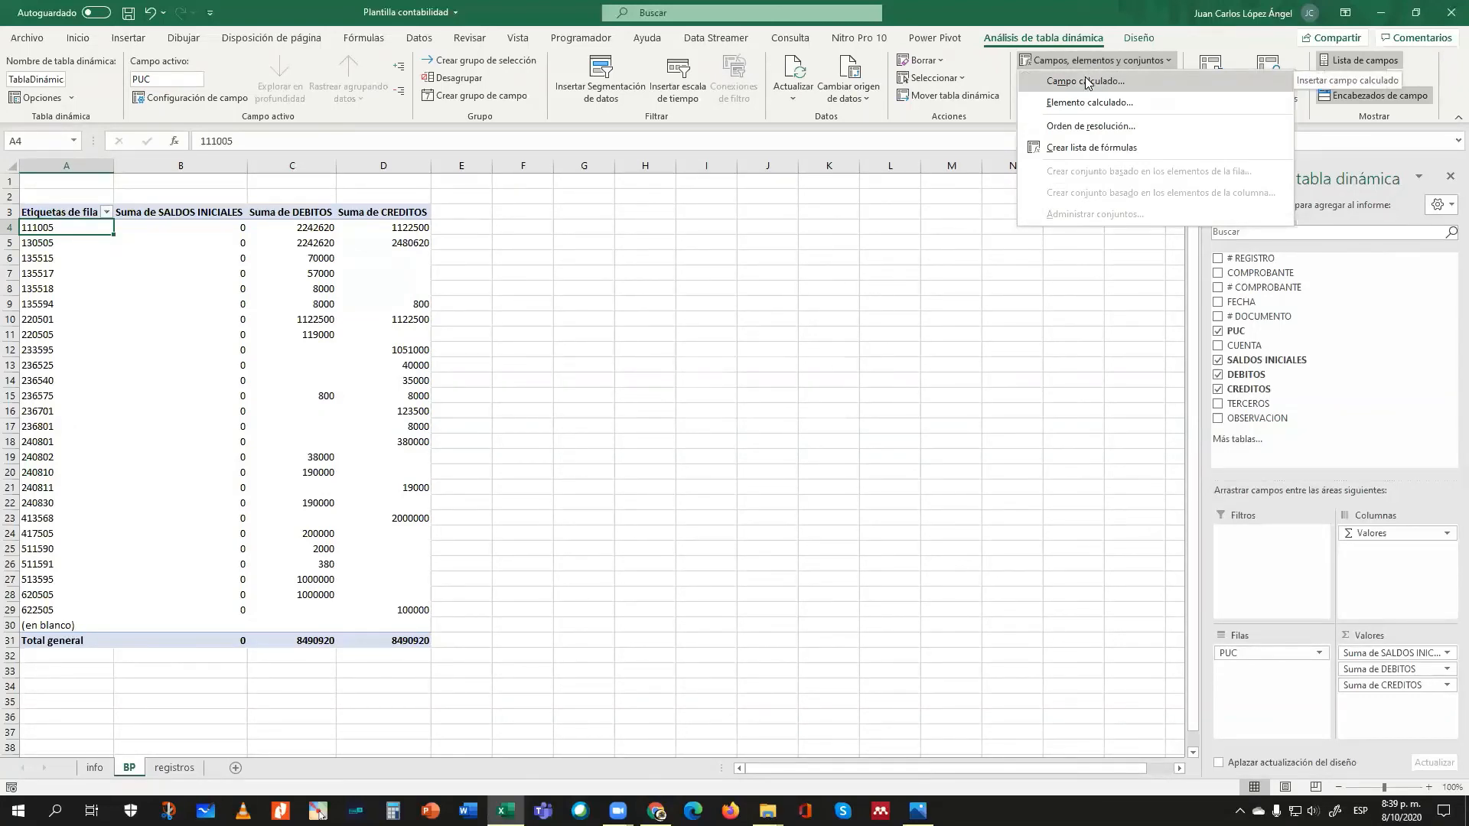
pyautogui.click(1087, 82)
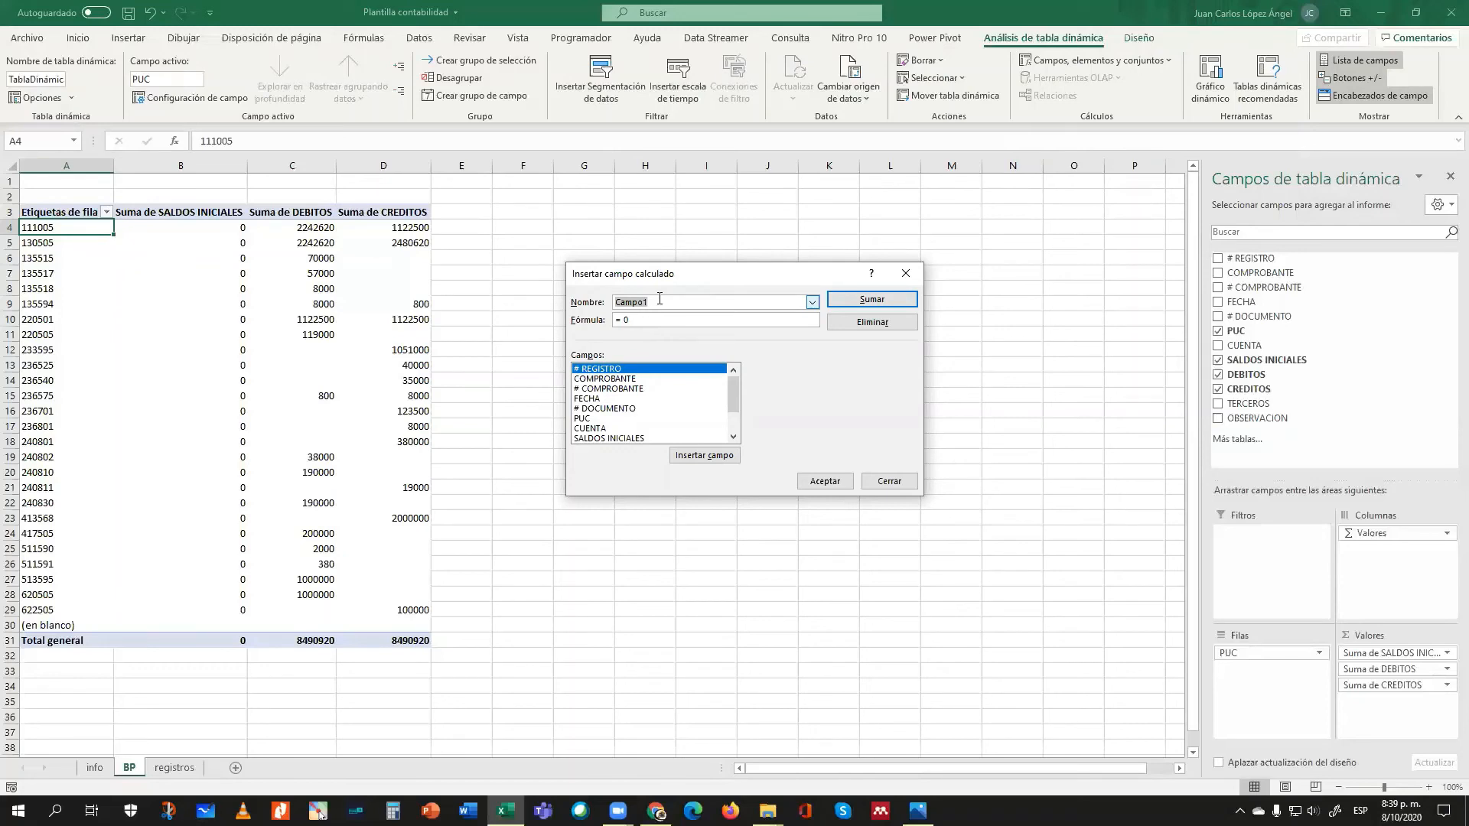
pyautogui.press('BackSpace')
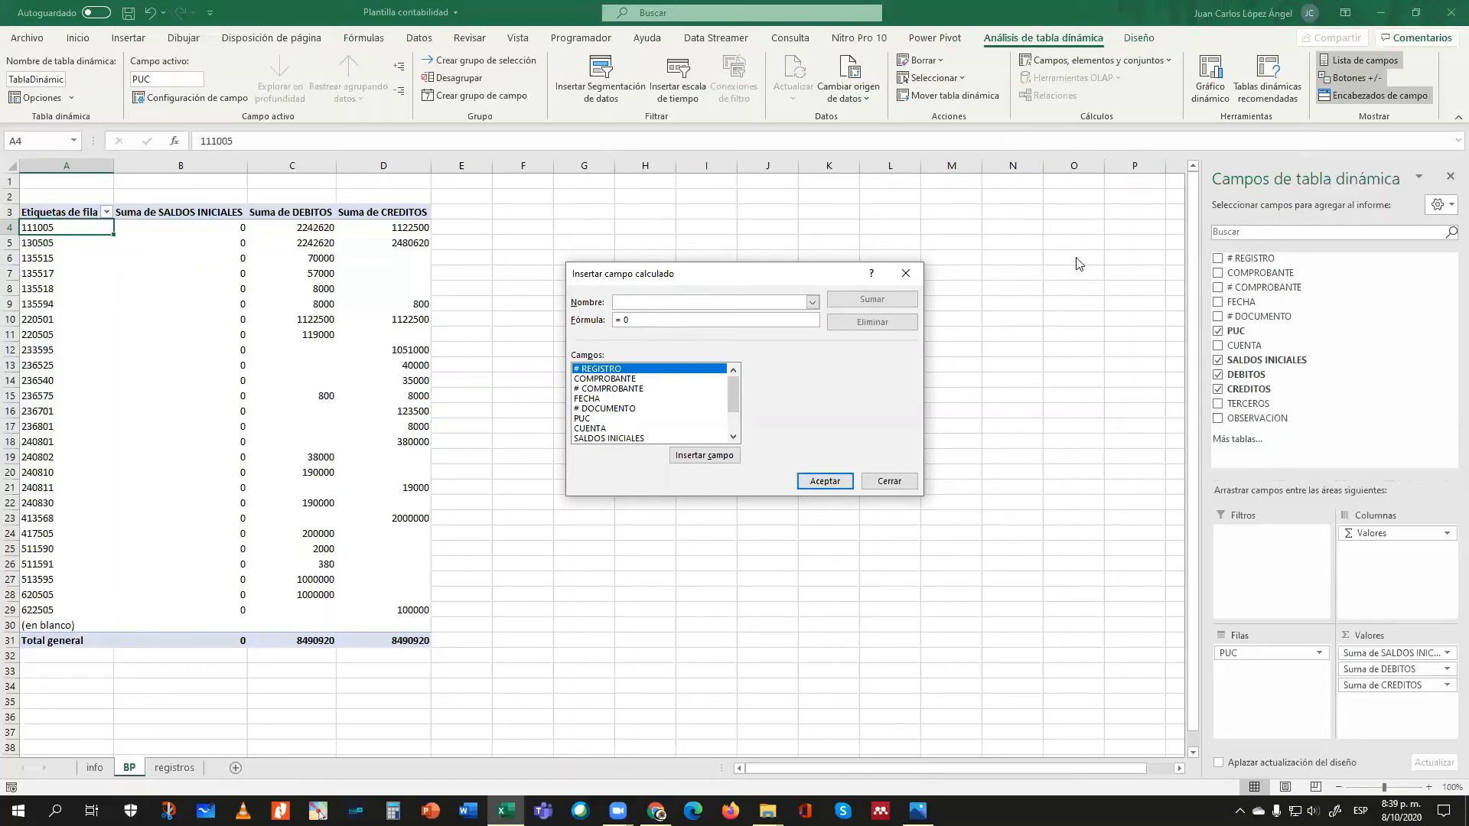
pyautogui.write('S')
pyautogui.press('BackSpace')
pyautogui.write('SAL')
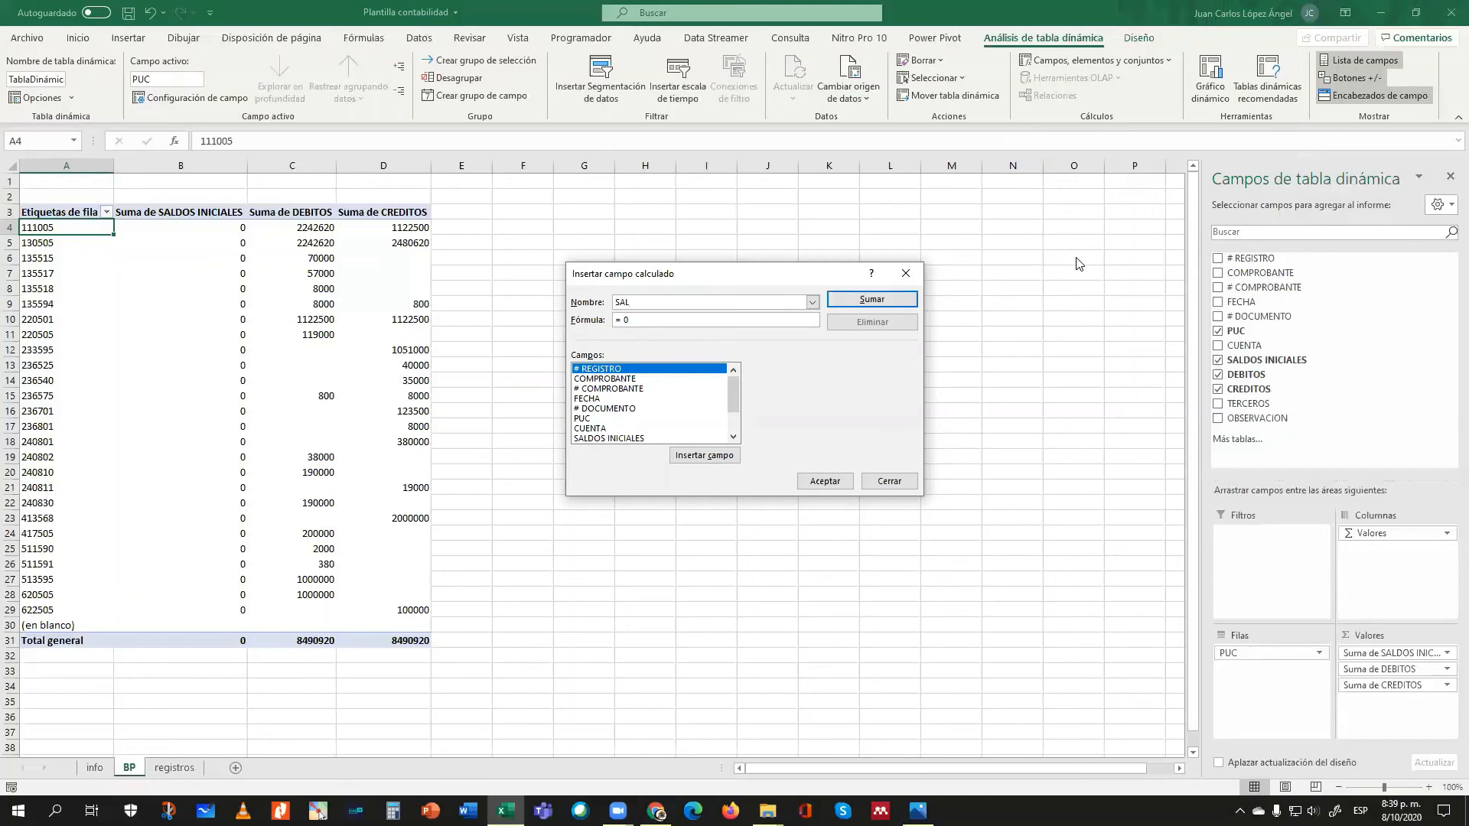
pyautogui.write('DO FINAL')
# - Define the SALDO FINAL formula as = 'SALDOS INICIALES' + DEBITOS - CREDITOS and add the field to the pivot table
pyautogui.click(734, 437)
pyautogui.click(733, 438)
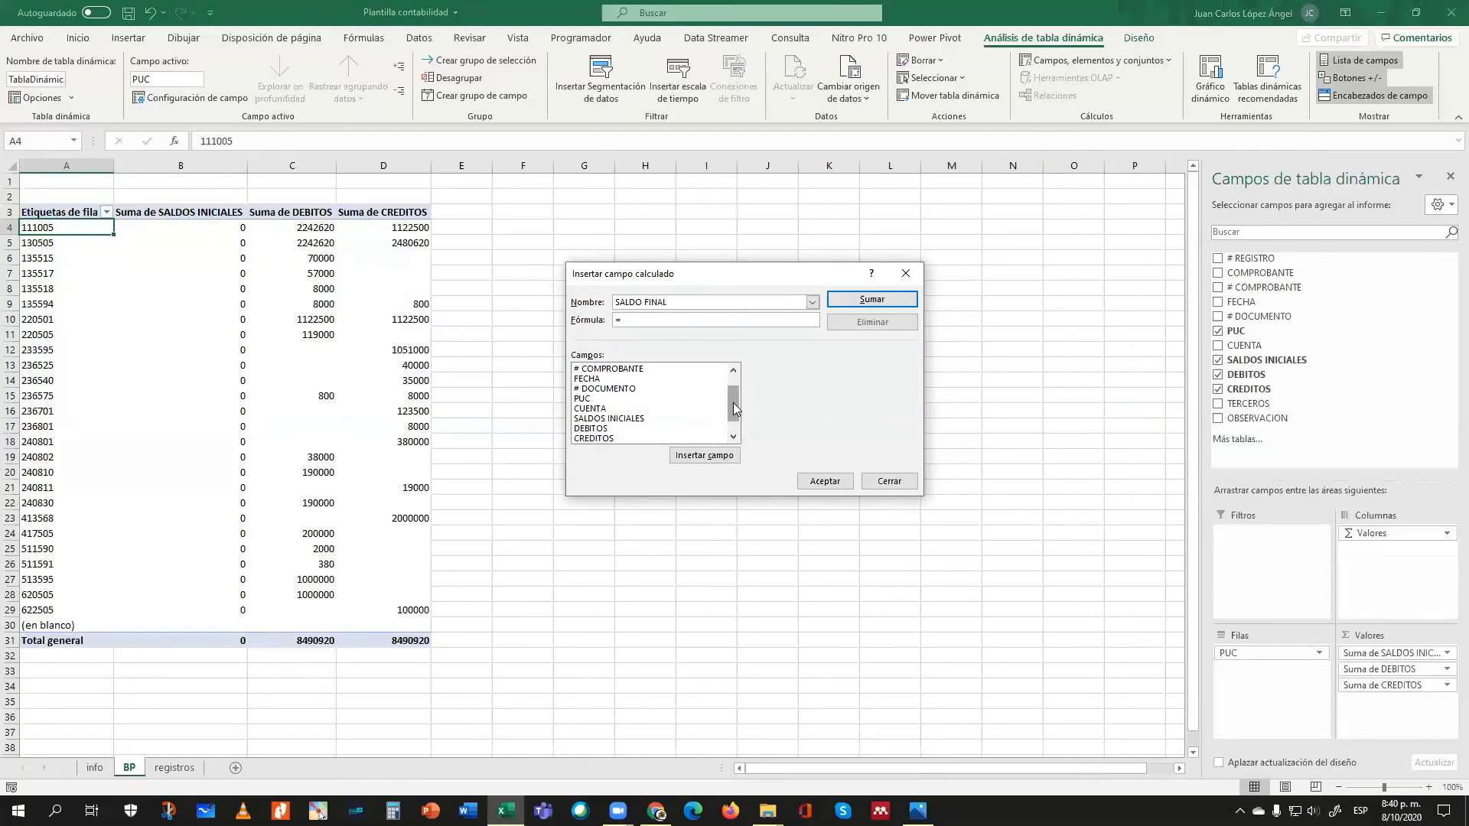
pyautogui.moveTo(733, 403); pyautogui.dragTo(732, 417)
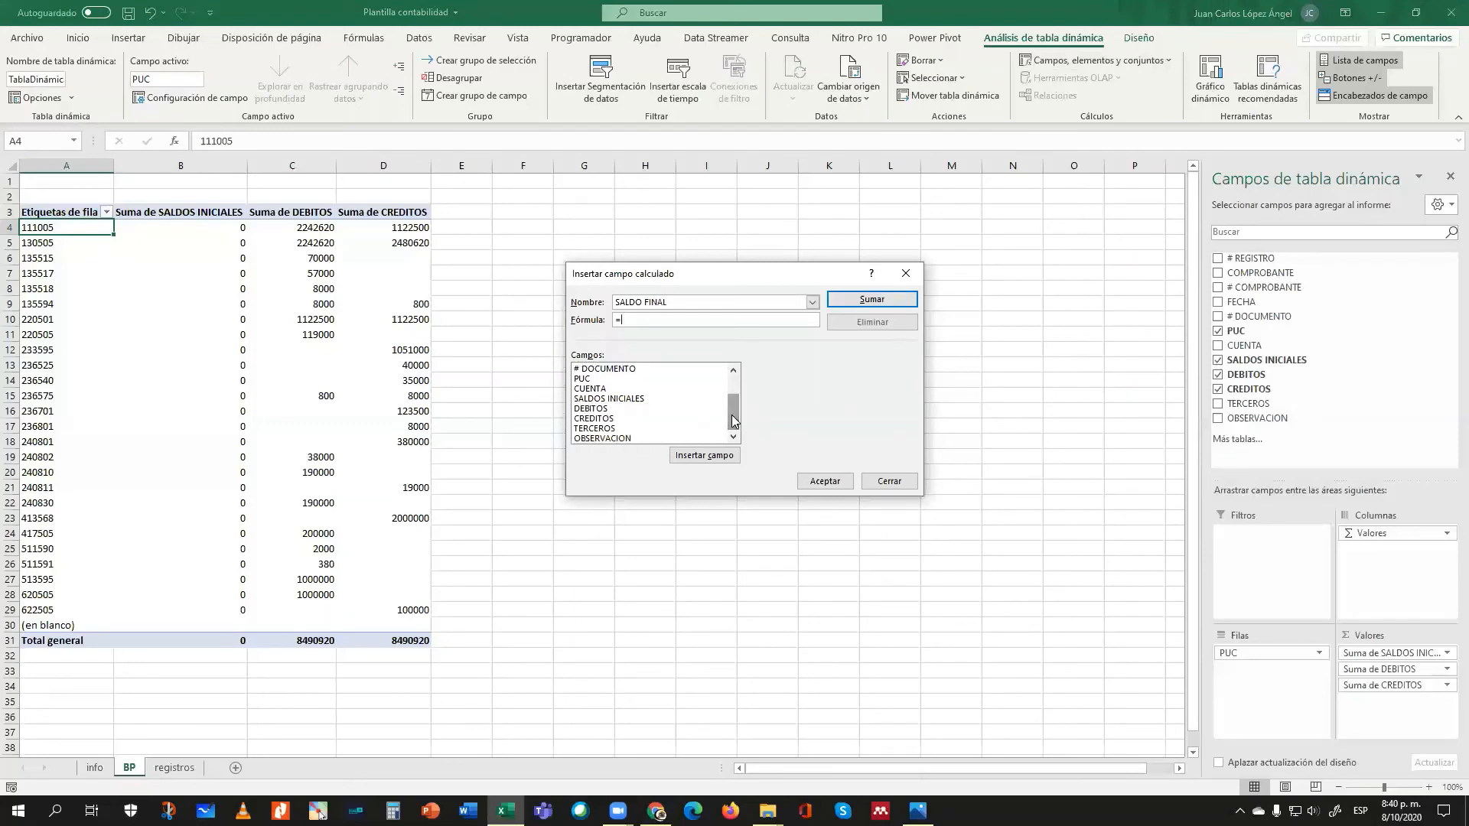
pyautogui.click(603, 398)
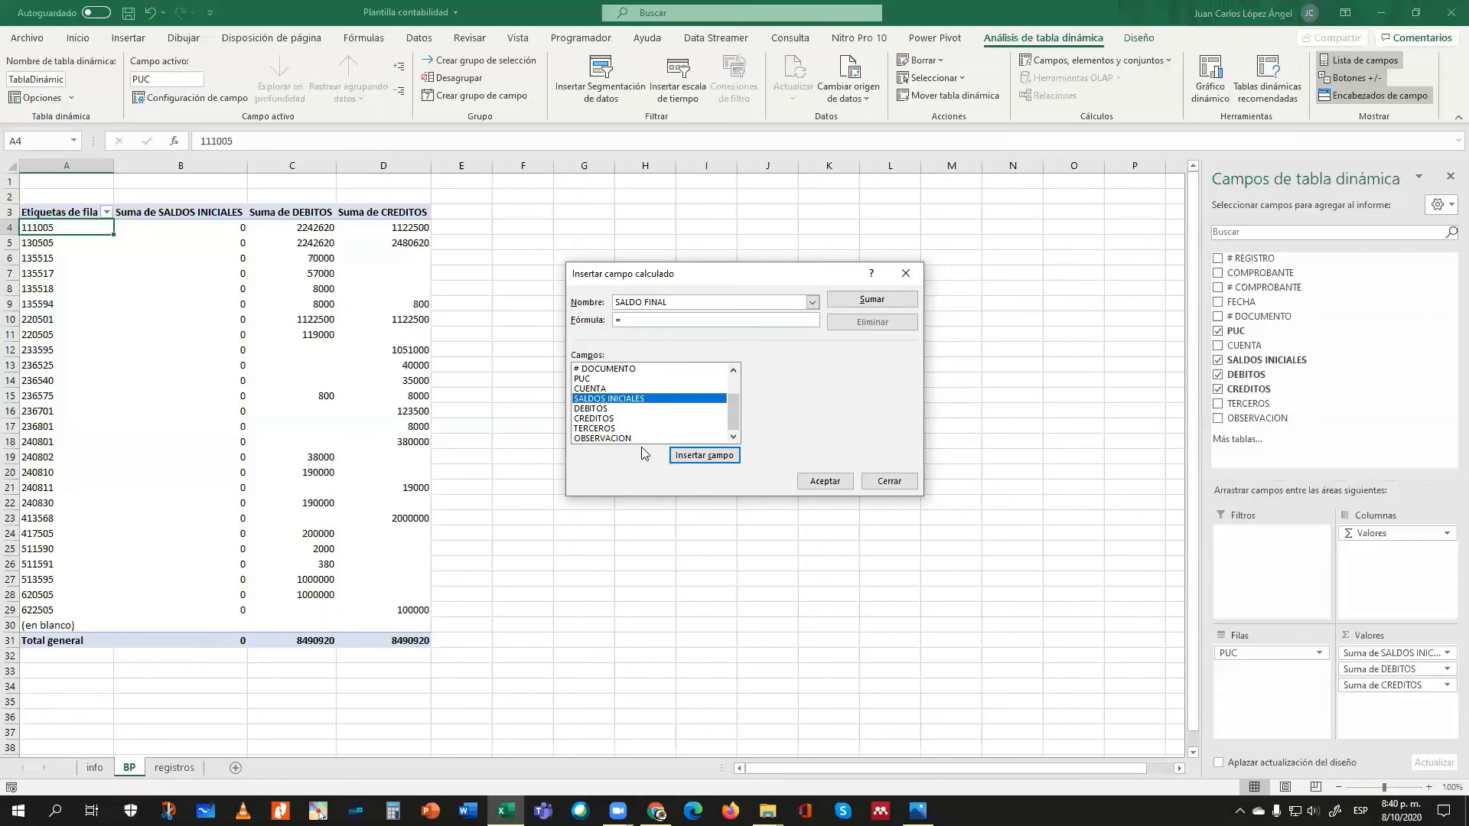
pyautogui.click(704, 456)
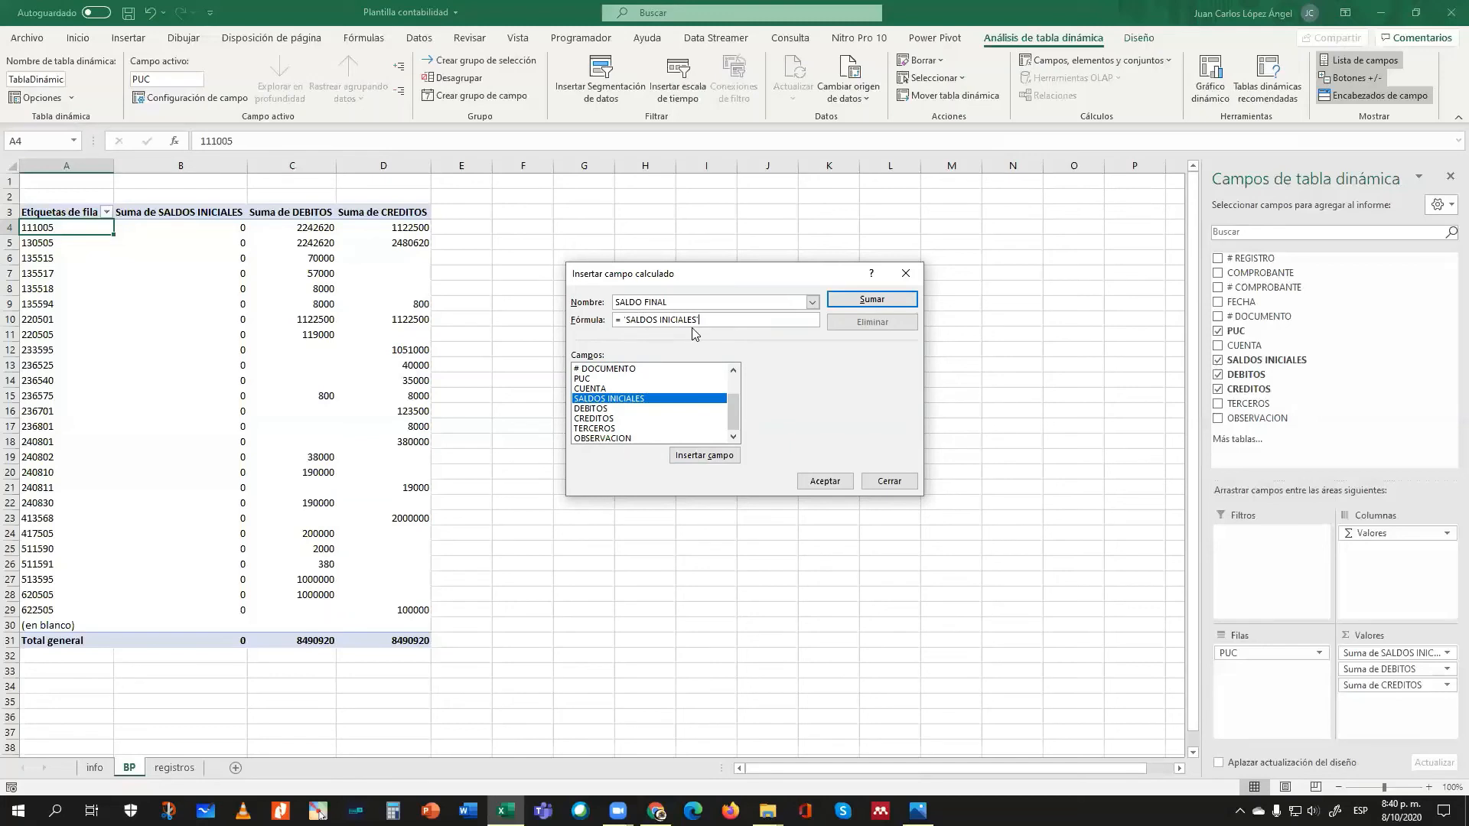
pyautogui.click(609, 410)
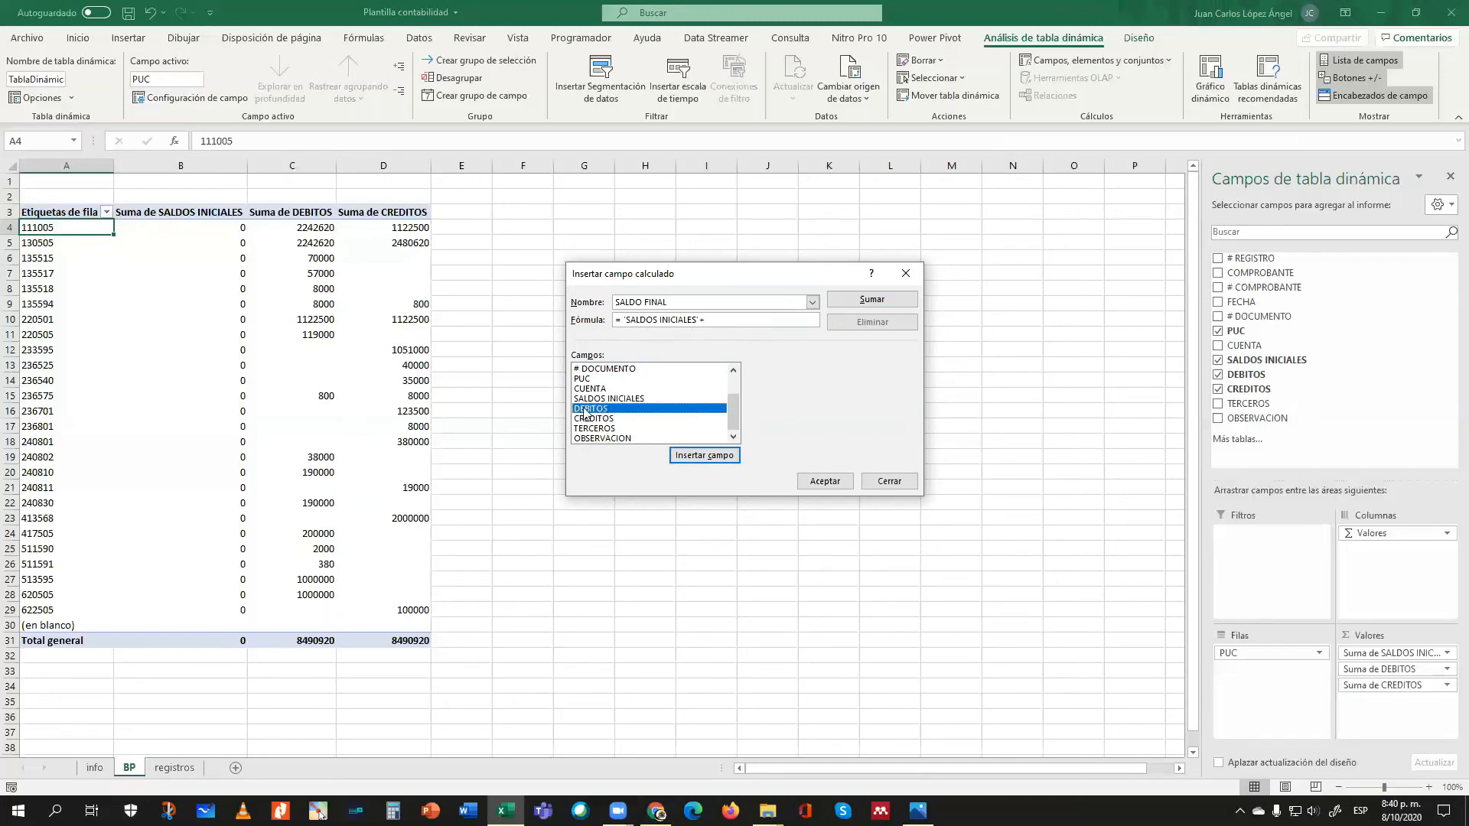
pyautogui.click(698, 457)
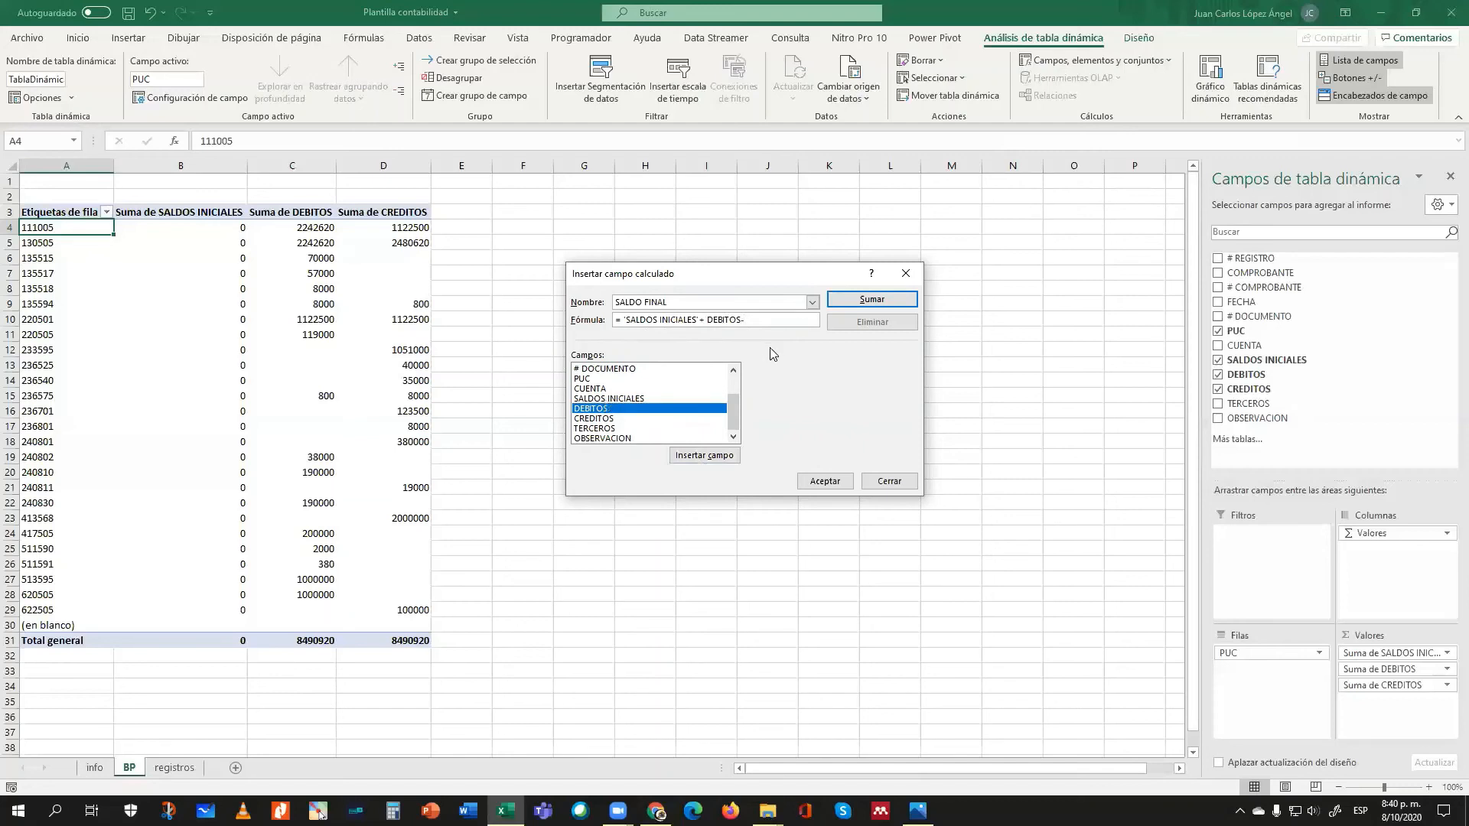
pyautogui.click(598, 420)
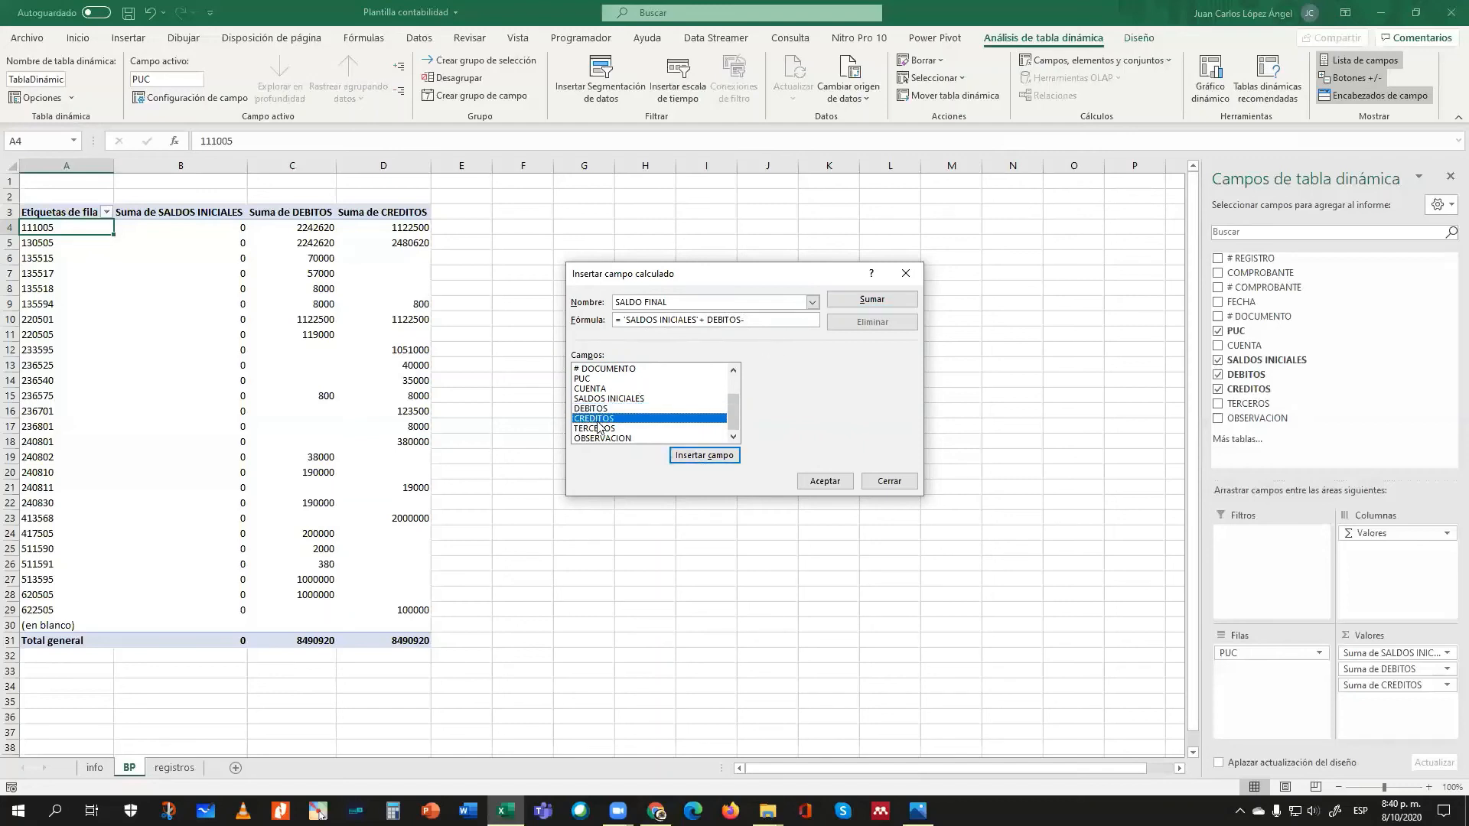
pyautogui.click(692, 459)
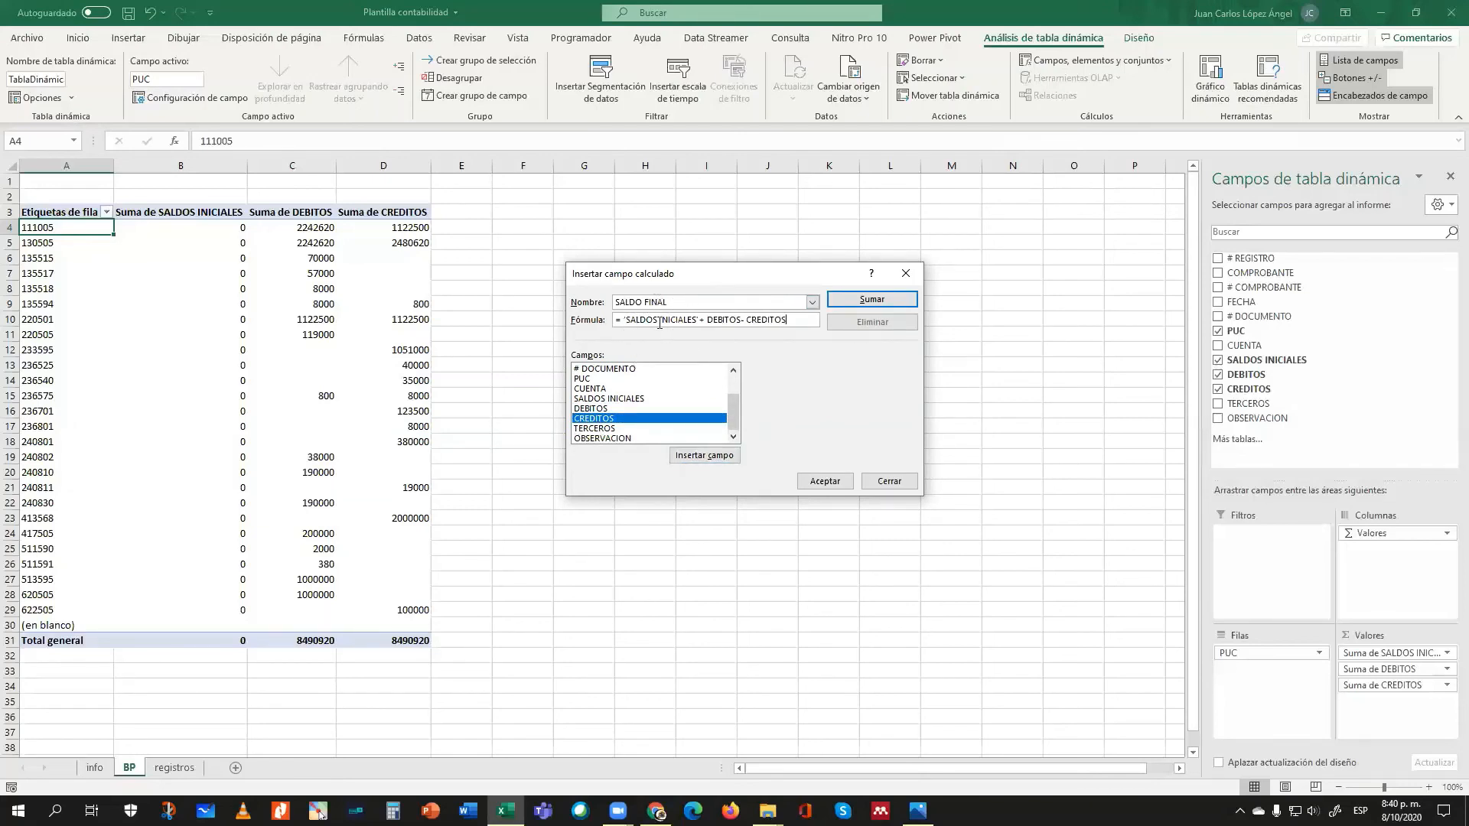
pyautogui.click(744, 318)
pyautogui.click(824, 481)
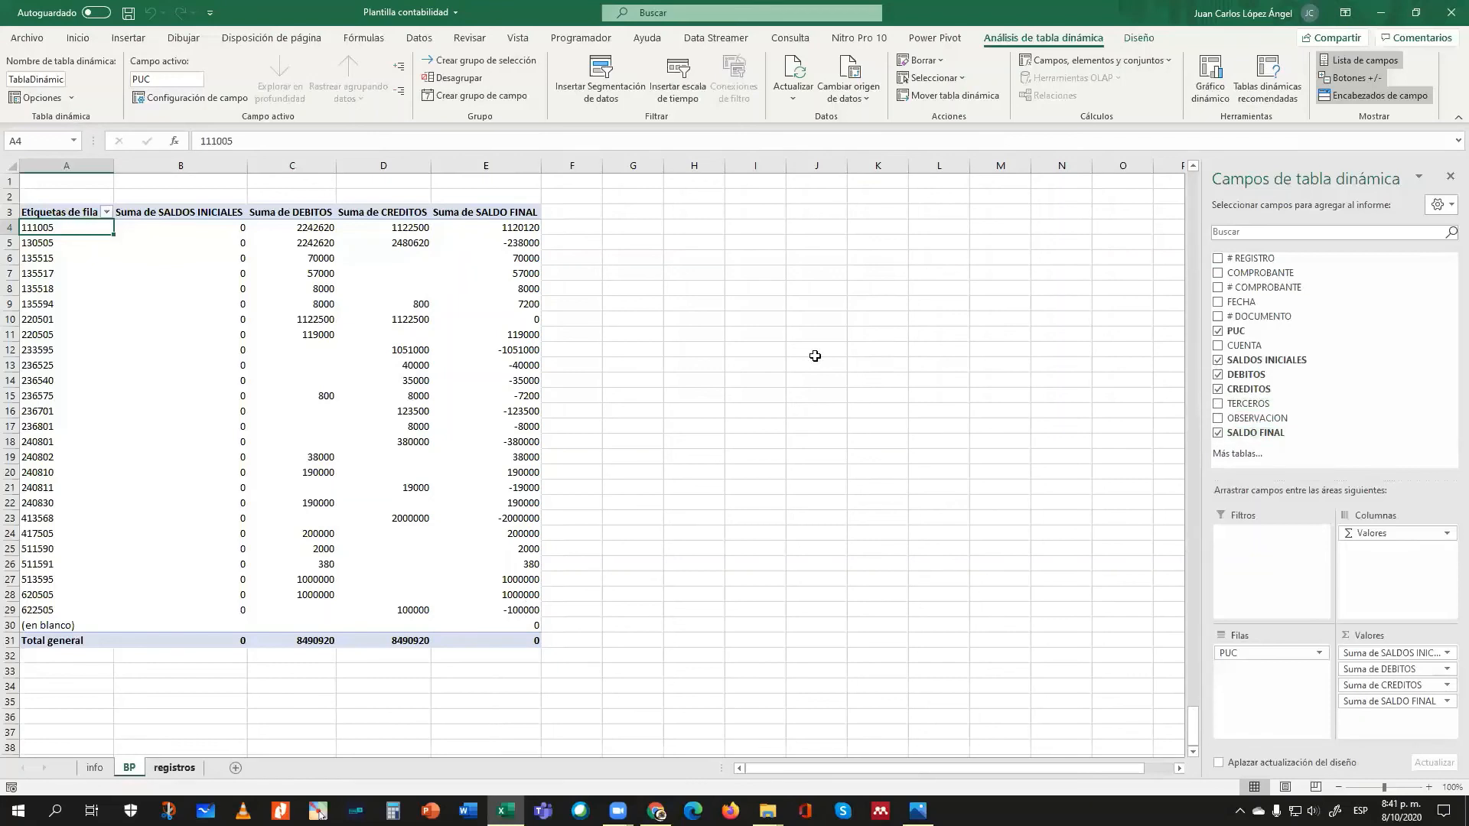
pyautogui.hotkey('ctrl', 'pagedown')
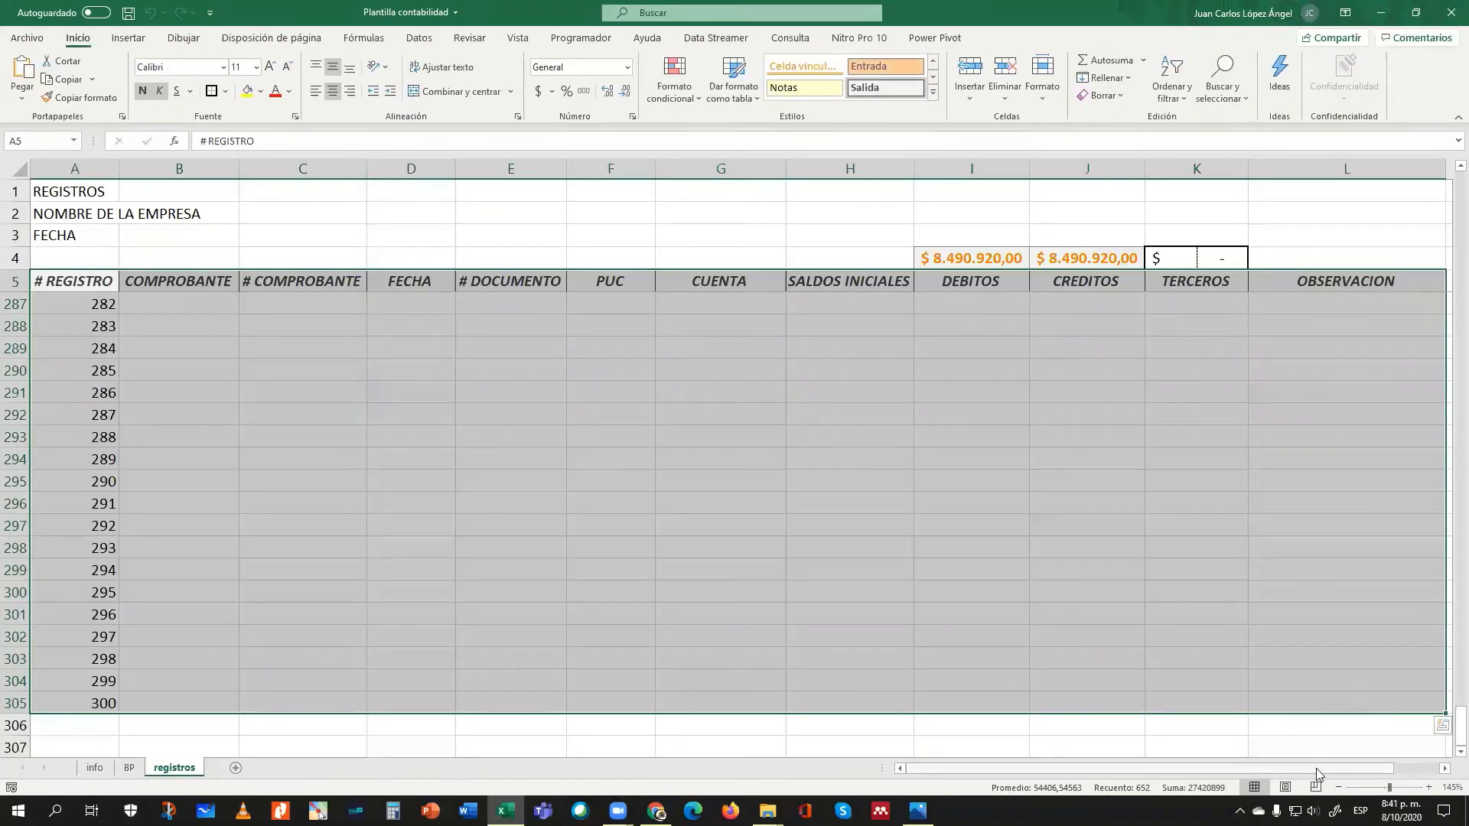
pyautogui.moveTo(1317, 768); pyautogui.dragTo(1245, 749)
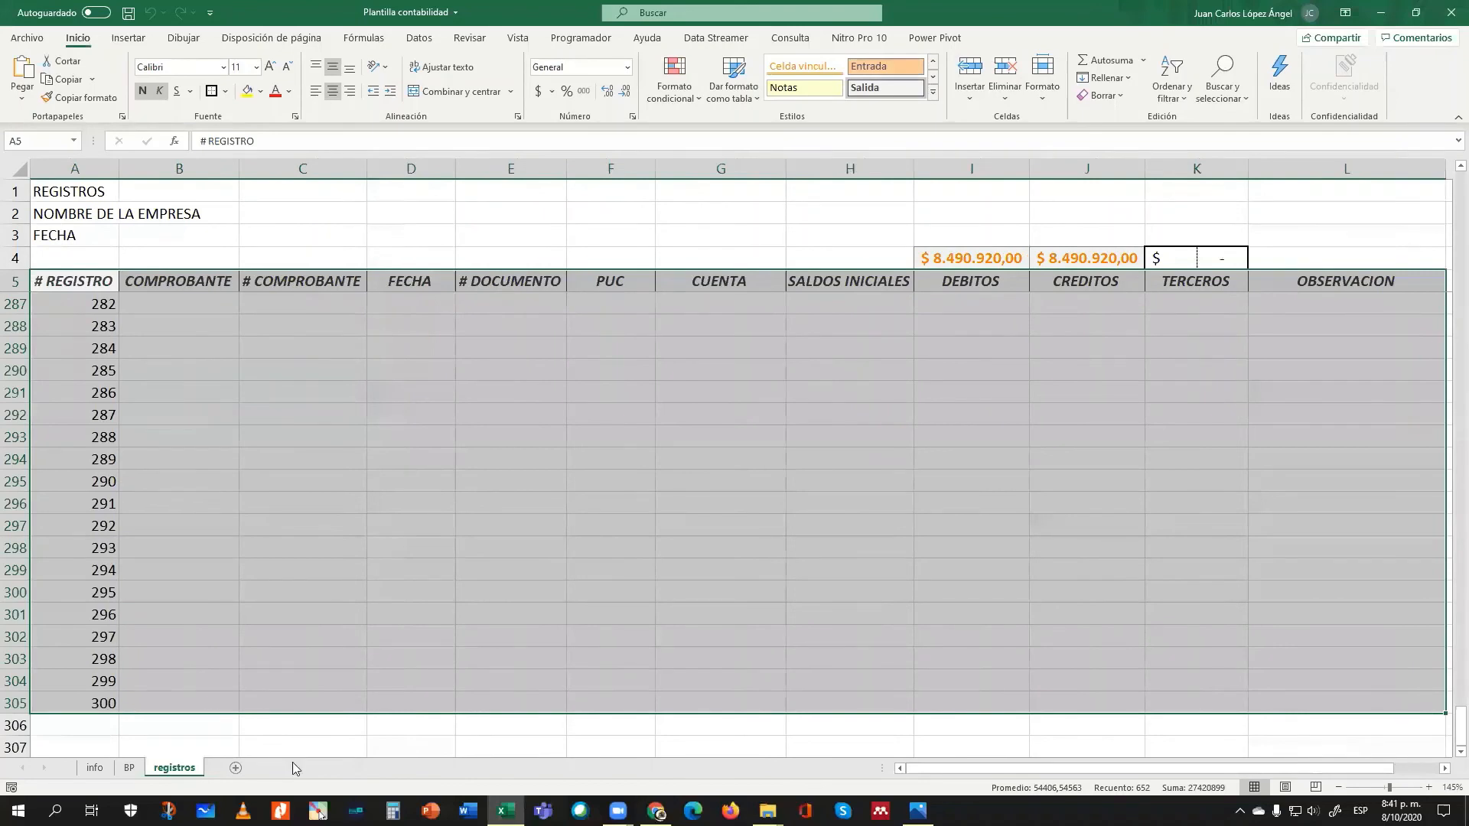
pyautogui.click(129, 768)
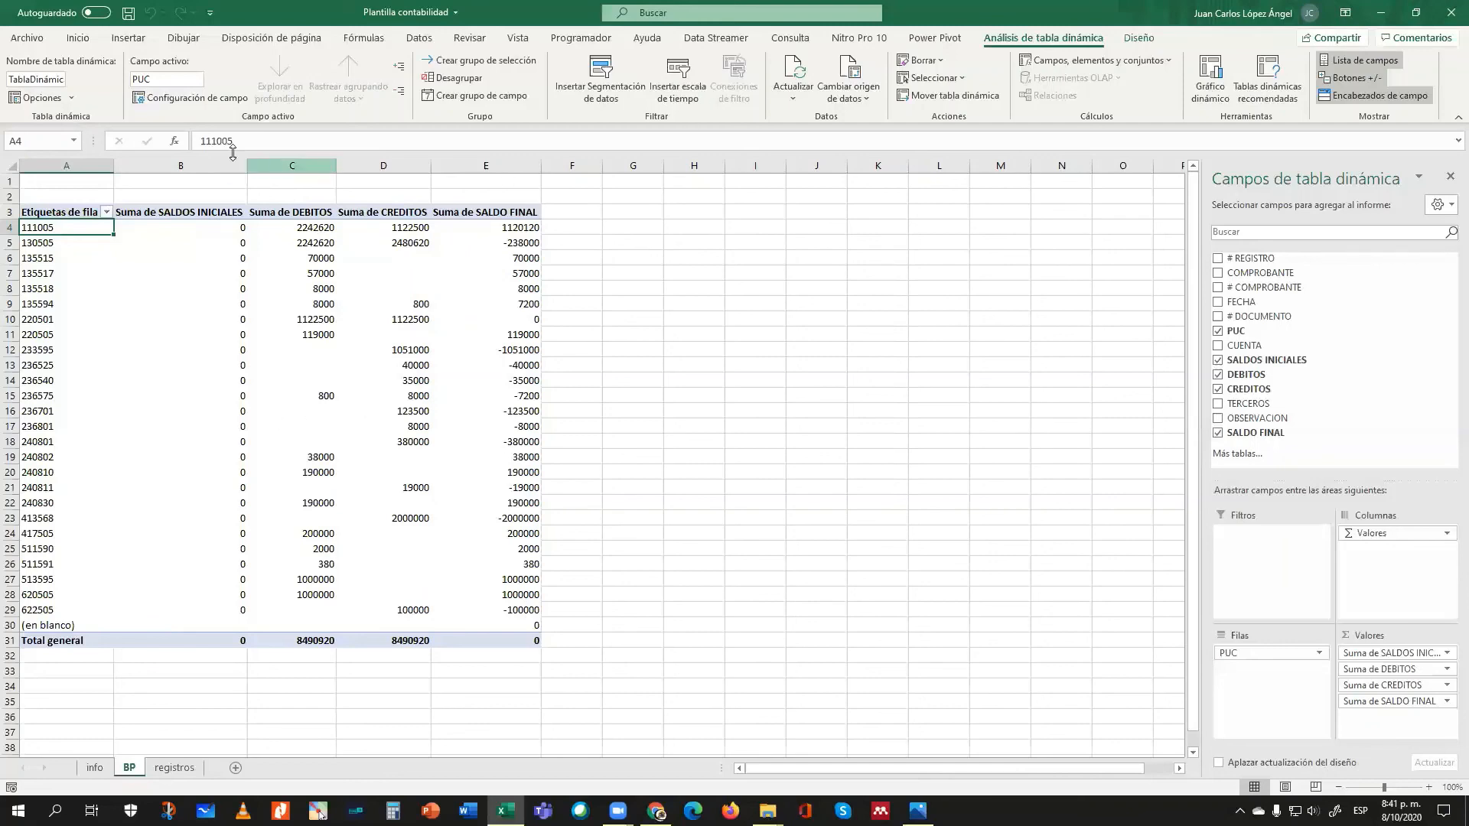
# - Apply the accounting number format with the $ symbol to columns B through E of the BP sheet
pyautogui.moveTo(191, 162); pyautogui.dragTo(496, 177)
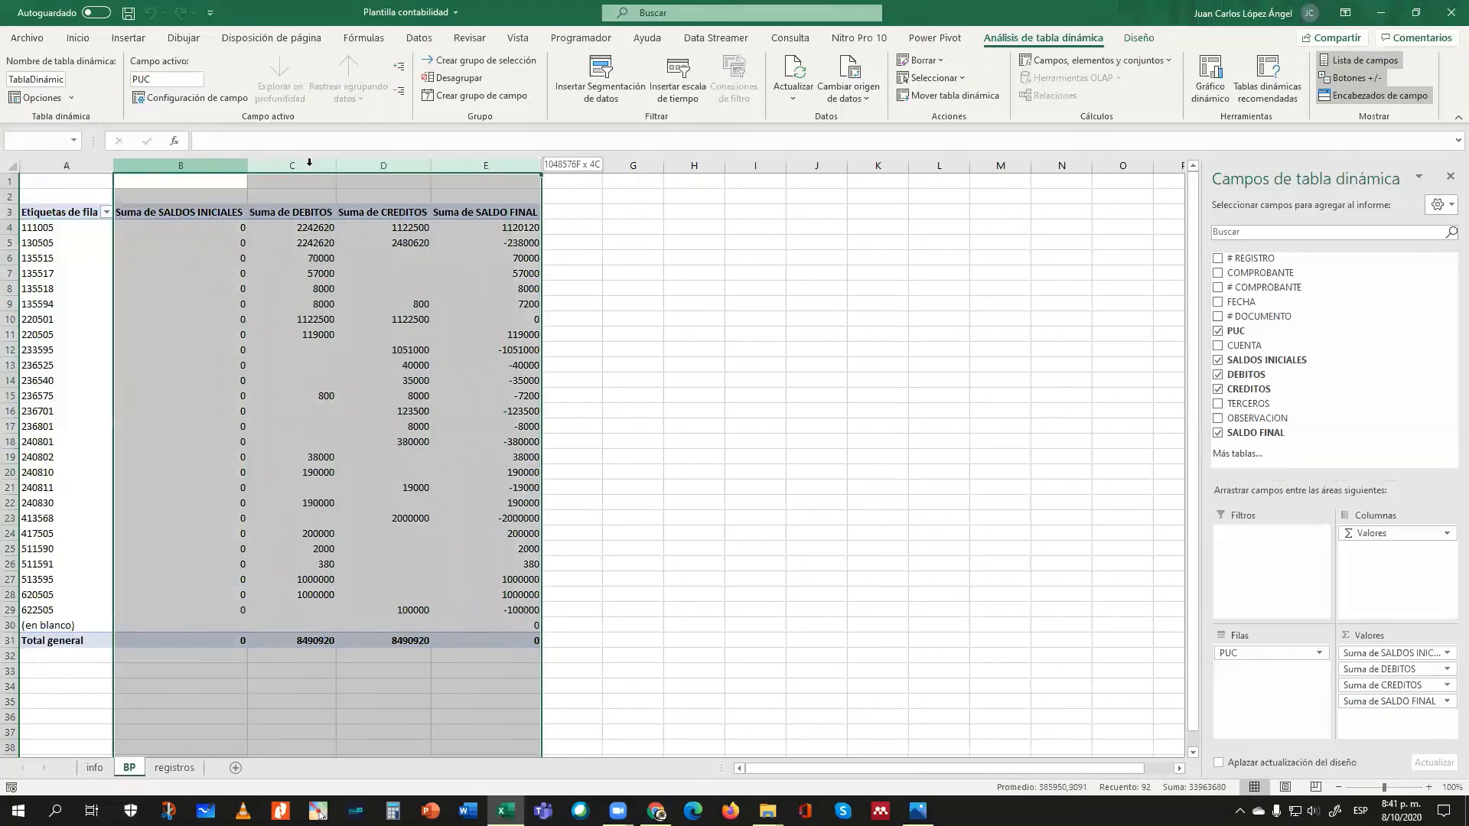
pyautogui.moveTo(309, 162); pyautogui.dragTo(206, 166)
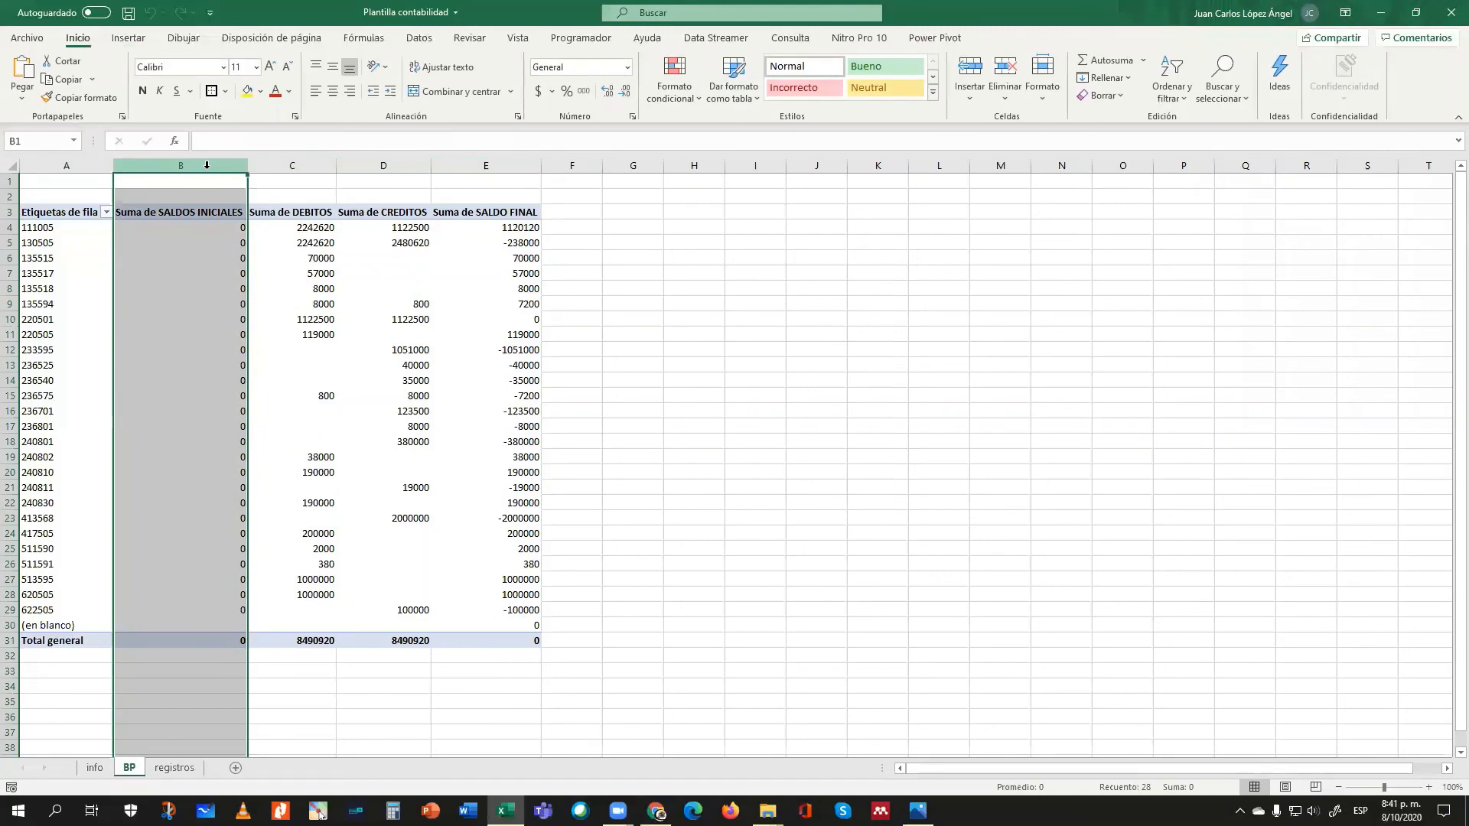
pyautogui.keyDown('ctrl'); pyautogui.click(293, 163); pyautogui.keyUp('ctrl')
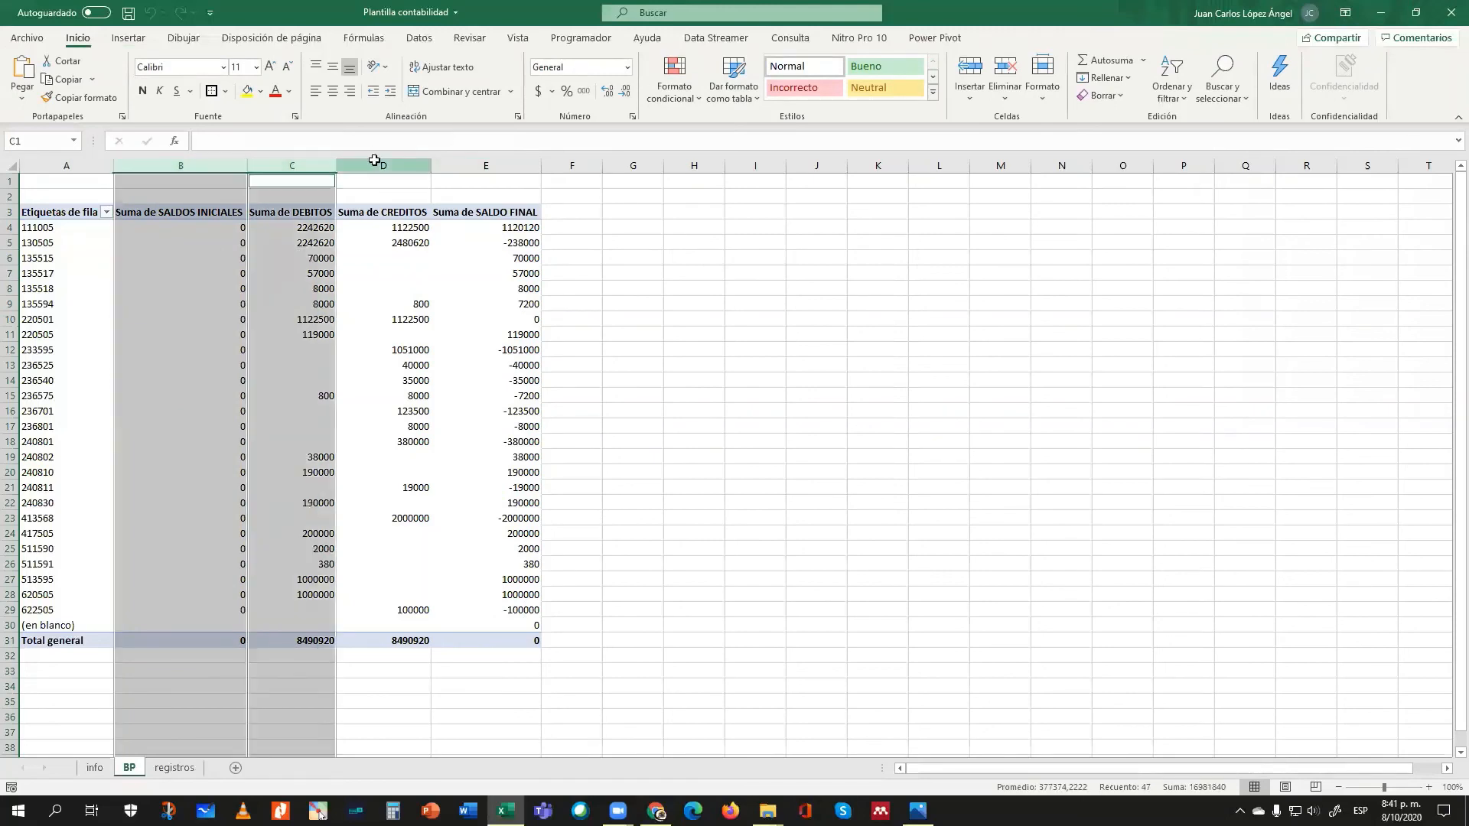
pyautogui.keyDown('ctrl'); pyautogui.click(377, 162); pyautogui.keyUp('ctrl')
pyautogui.keyDown('ctrl'); pyautogui.click(491, 168); pyautogui.keyUp('ctrl')
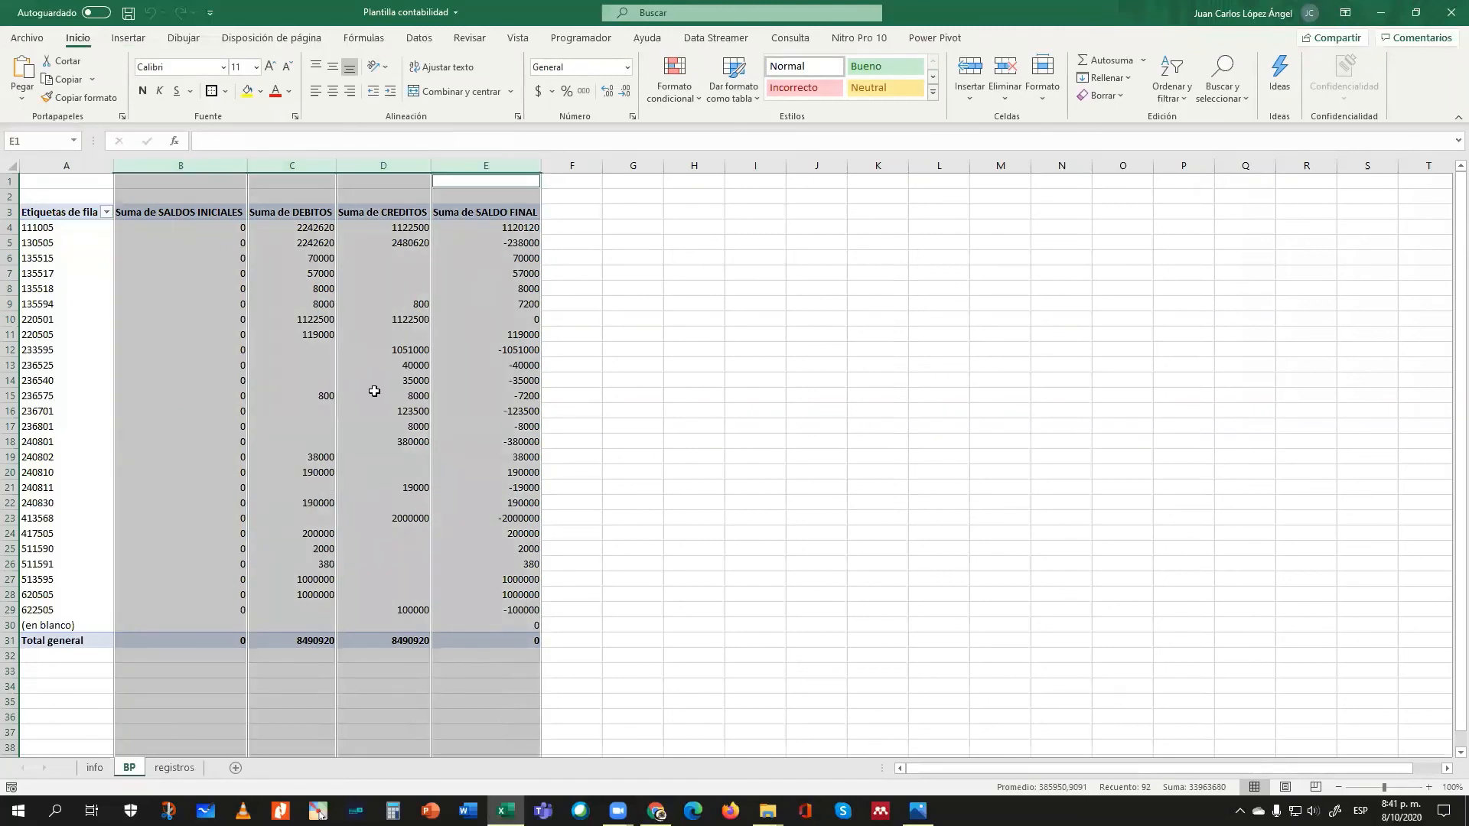
pyautogui.click(540, 92)
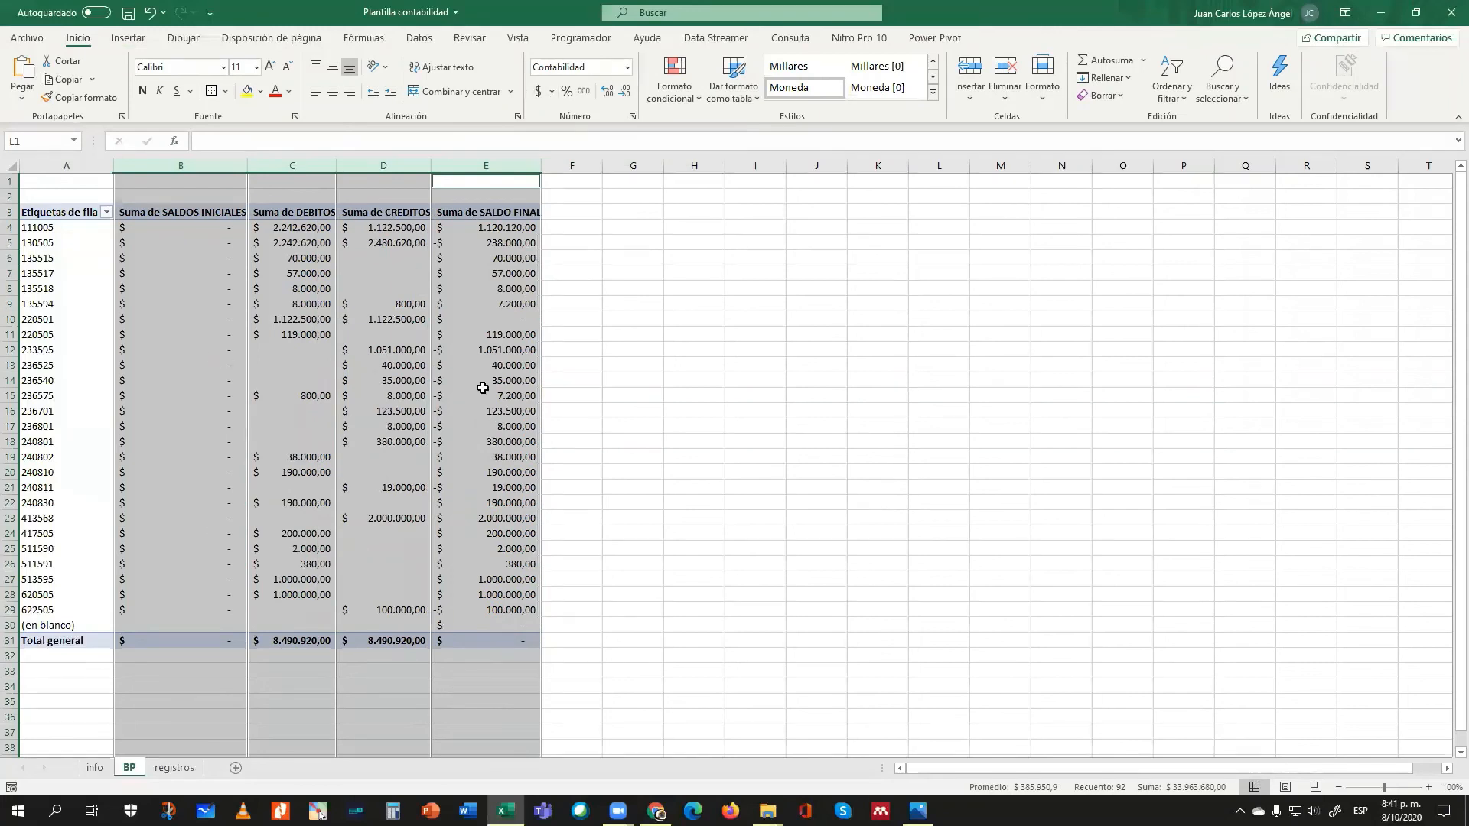
# - Format columns B through E as Moneda with the $ symbol, 0 decimals and negative numbers in red with a minus sign
pyautogui.moveTo(482, 389)
pyautogui.click(633, 117)
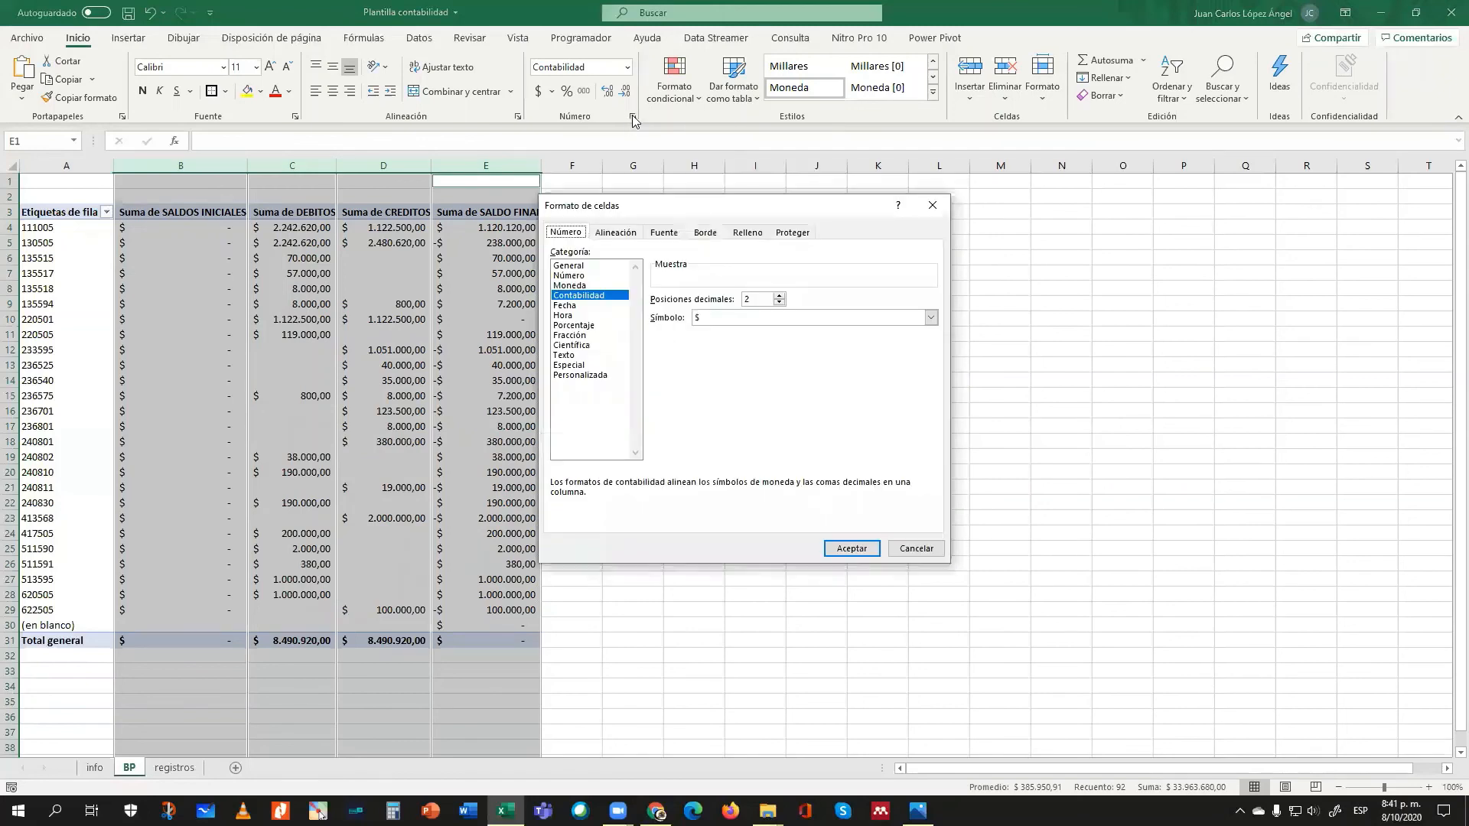
pyautogui.click(915, 549)
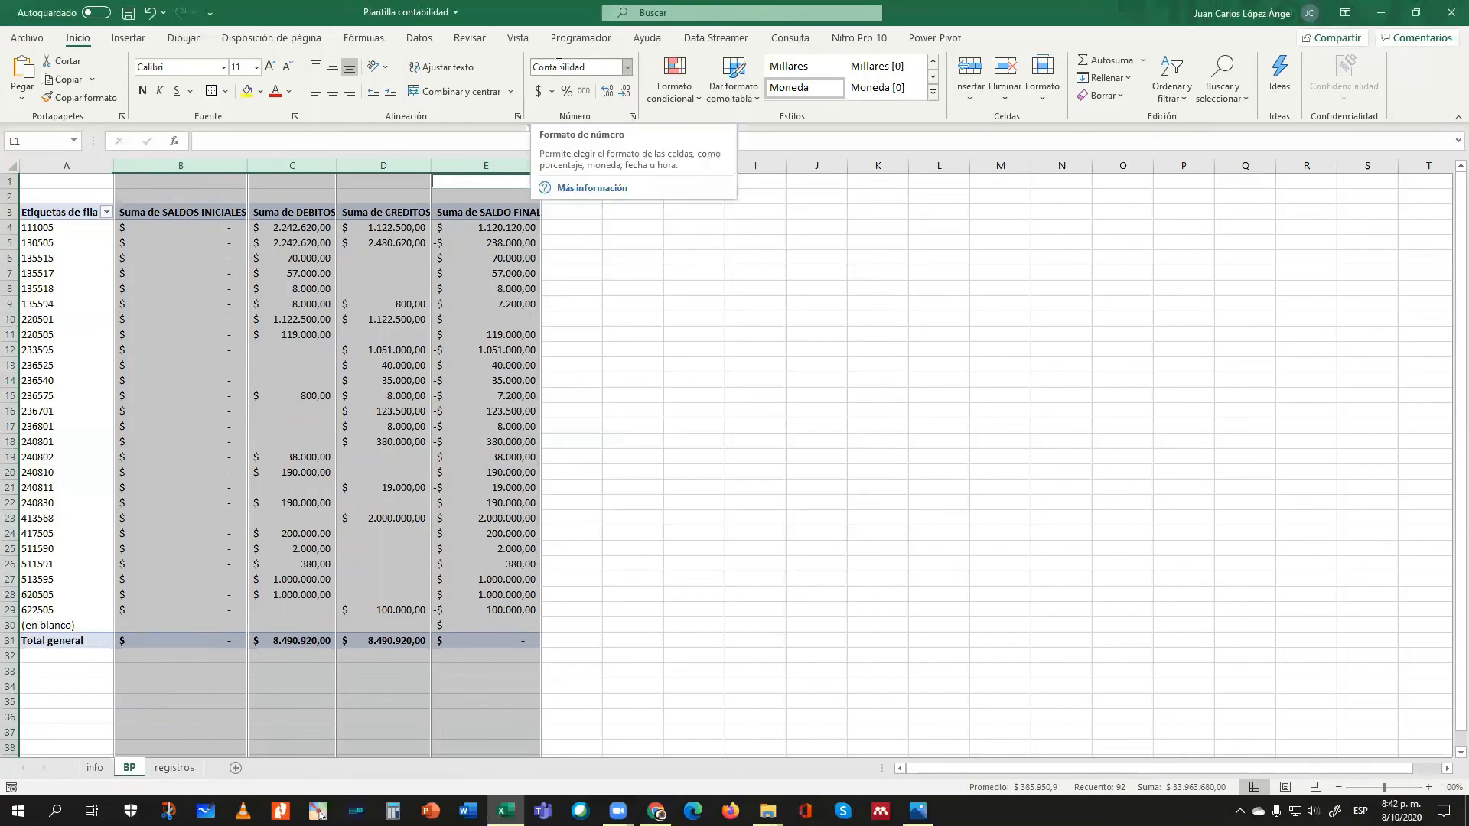
pyautogui.click(626, 68)
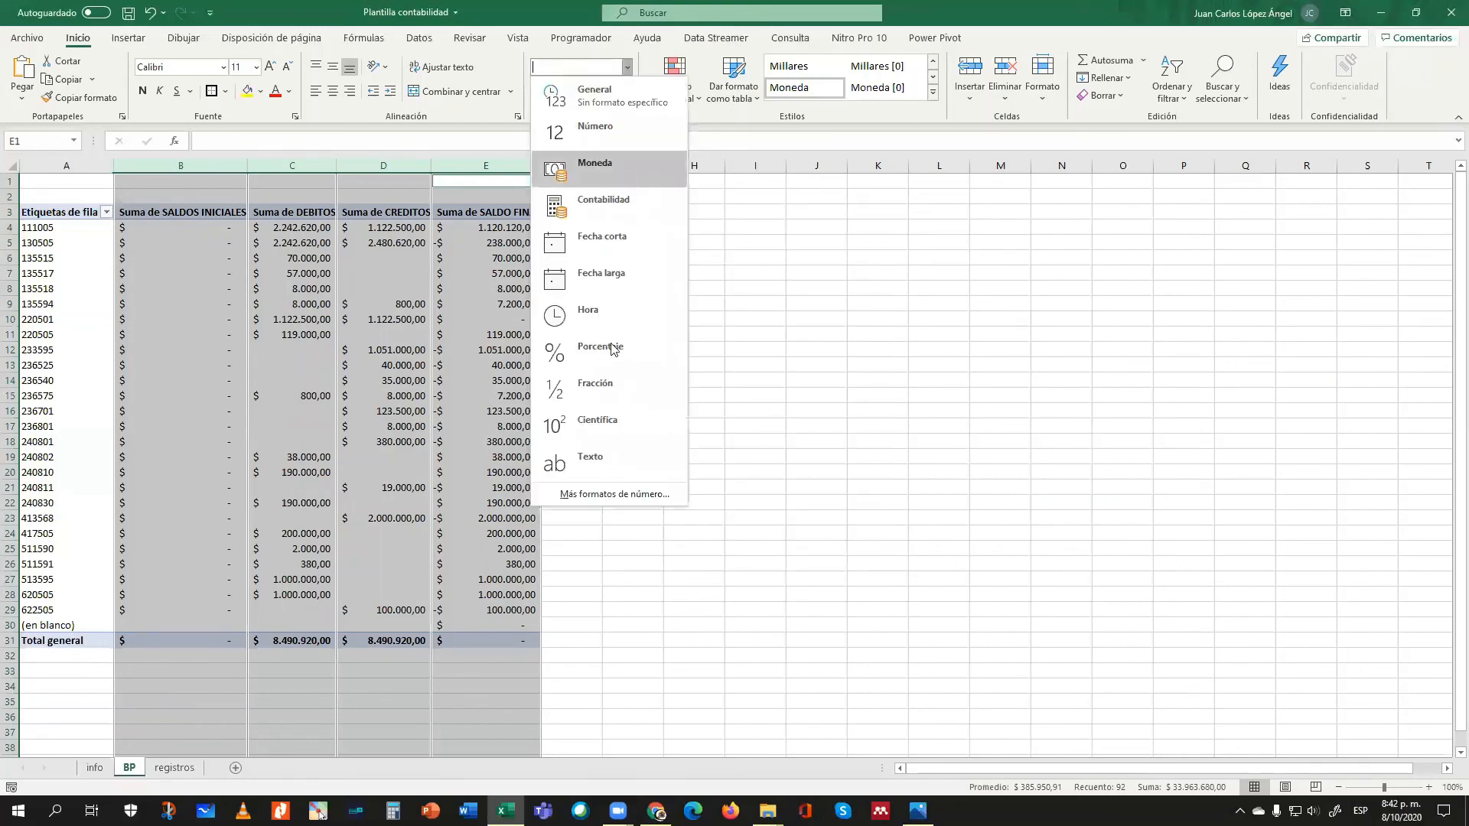
pyautogui.click(612, 494)
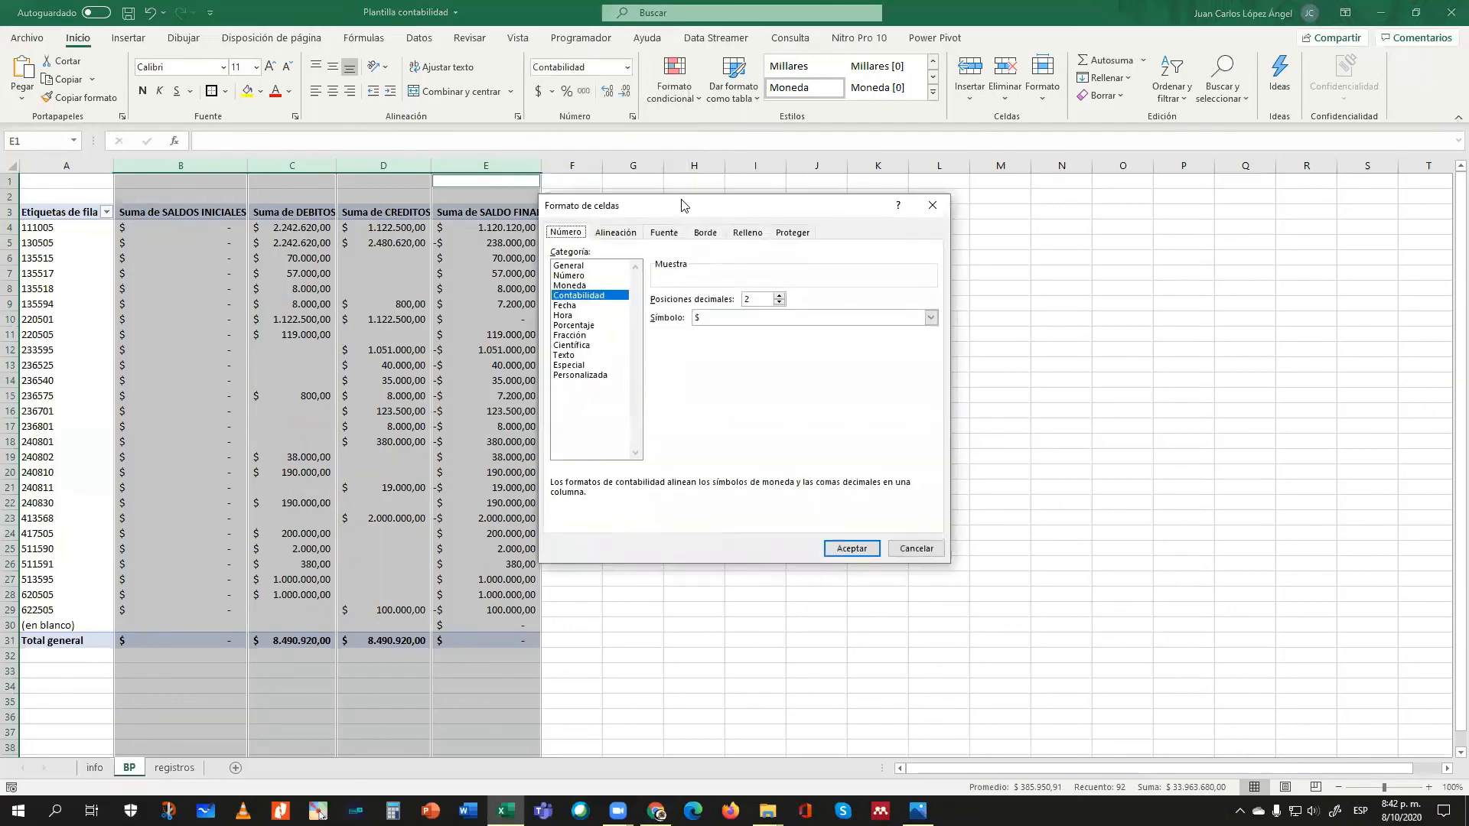
pyautogui.moveTo(687, 206); pyautogui.dragTo(789, 204)
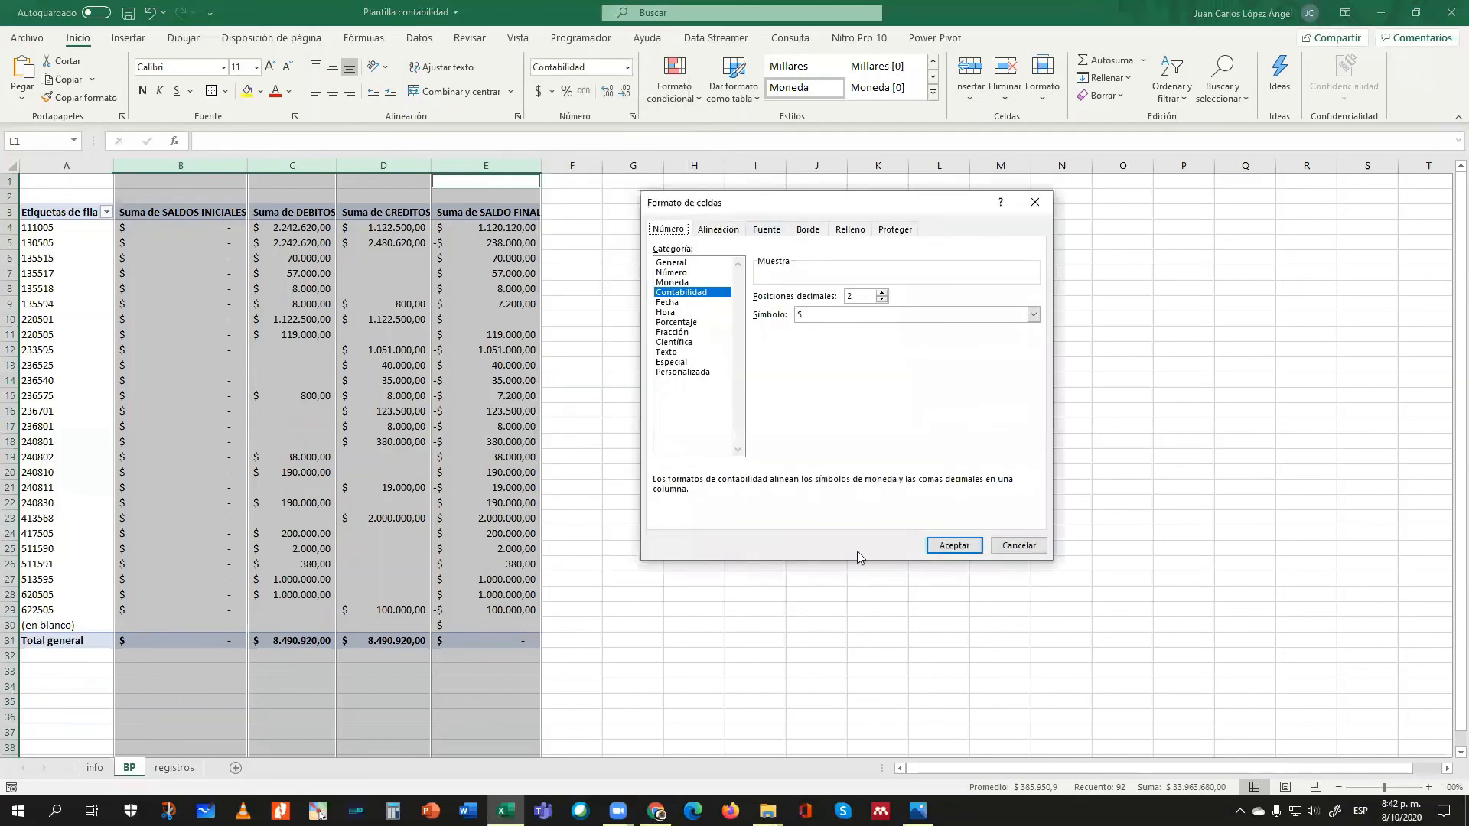
pyautogui.click(677, 283)
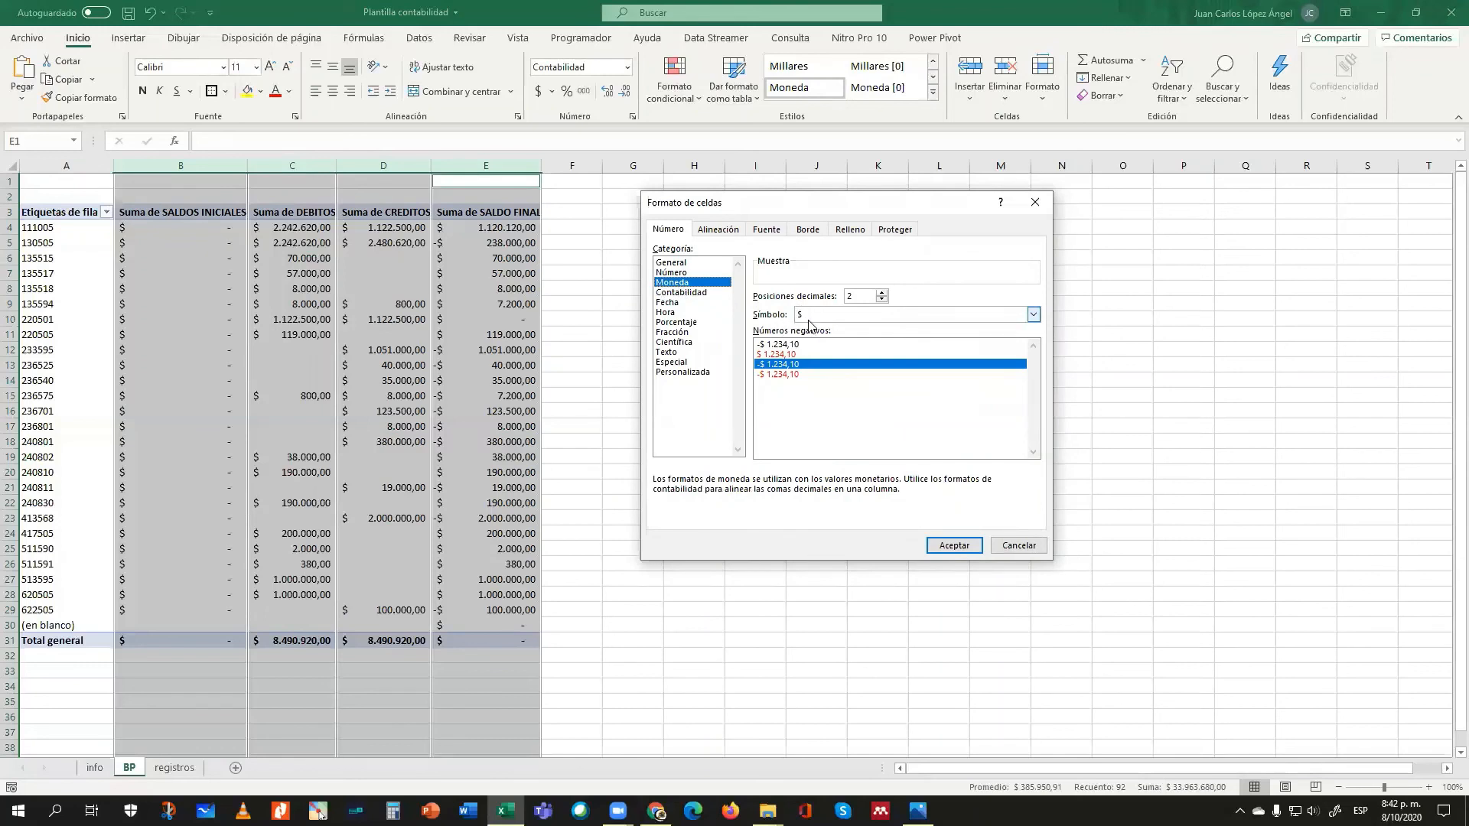
pyautogui.click(778, 374)
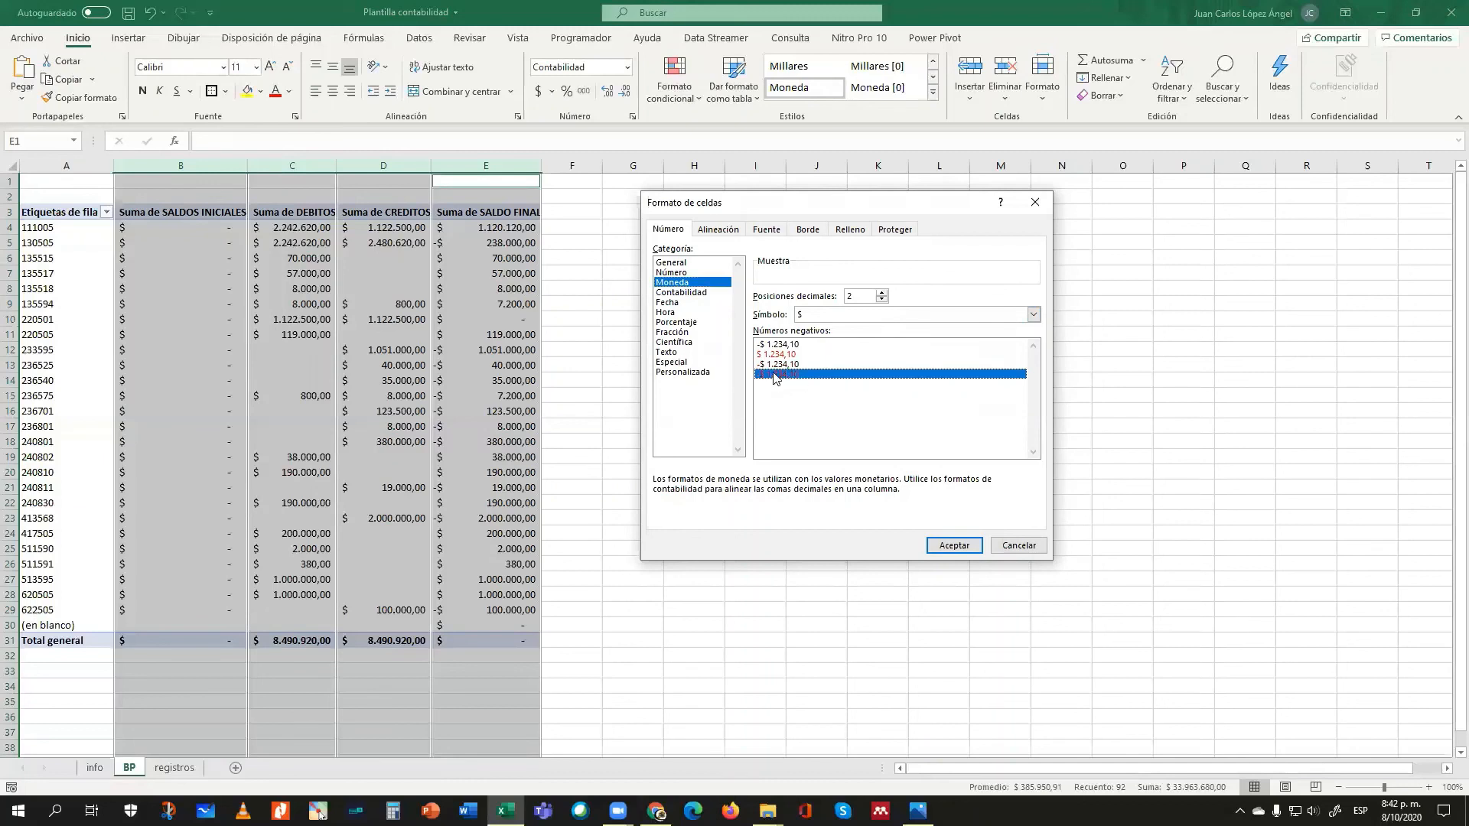
pyautogui.click(884, 302)
pyautogui.click(882, 301)
pyautogui.click(882, 301)
pyautogui.click(952, 548)
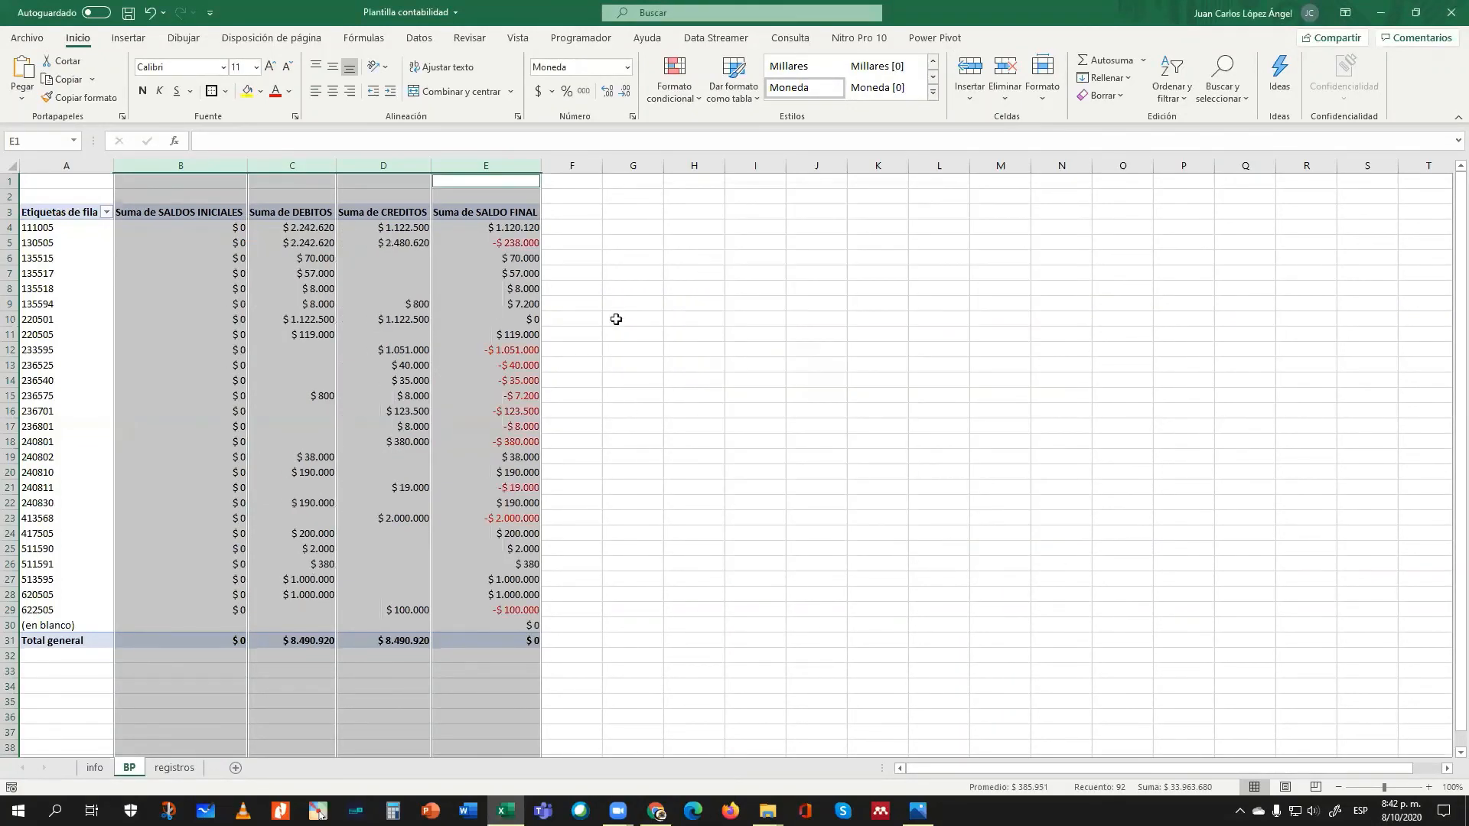
pyautogui.click(616, 320)
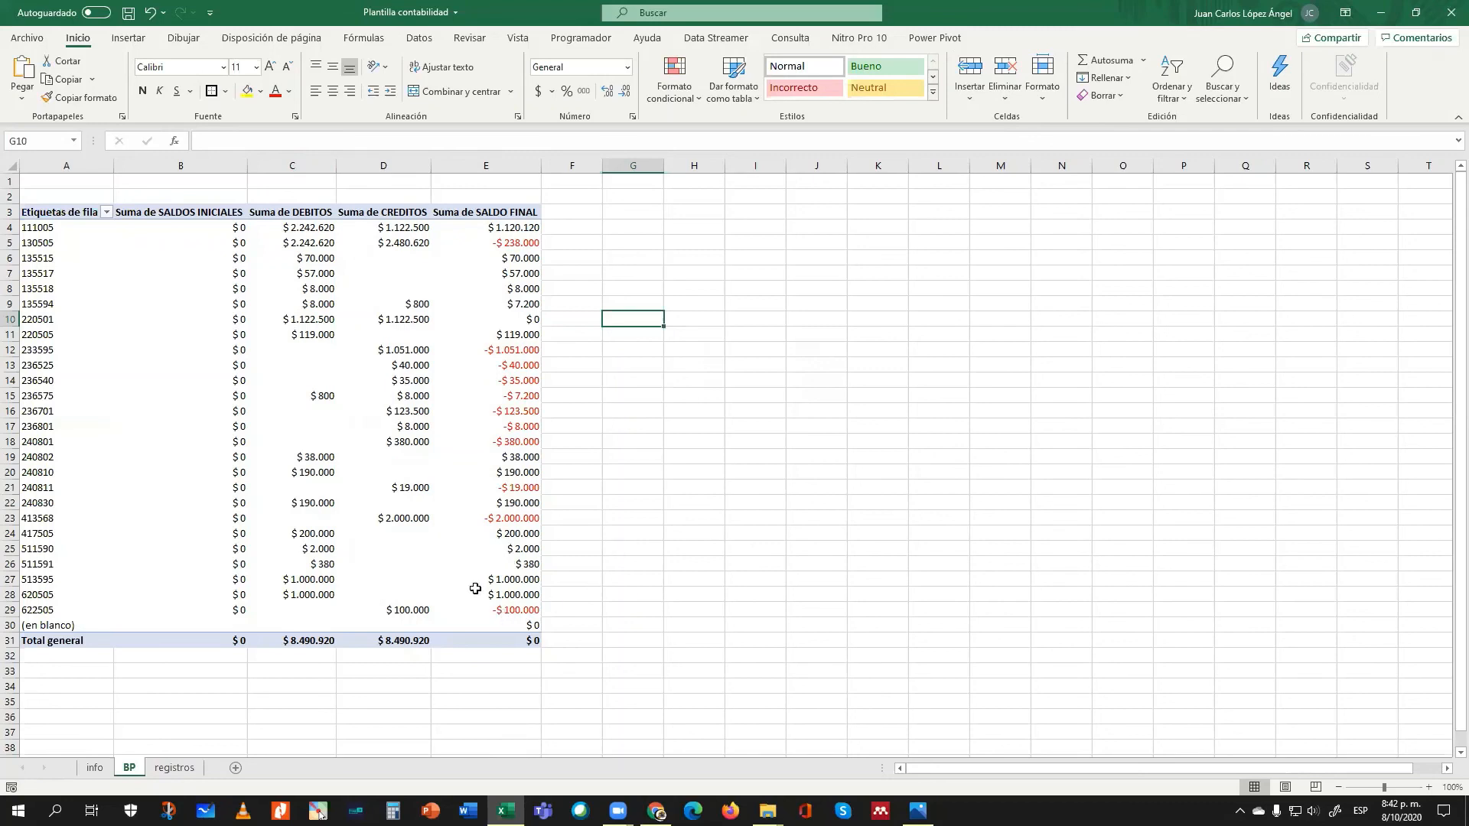
# - Compare the pivot table's grand totals for debits and credits with the DEBITOS and CREDITOS totals in row 4 of the registros sheet
pyautogui.click(486, 642)
pyautogui.click(290, 641)
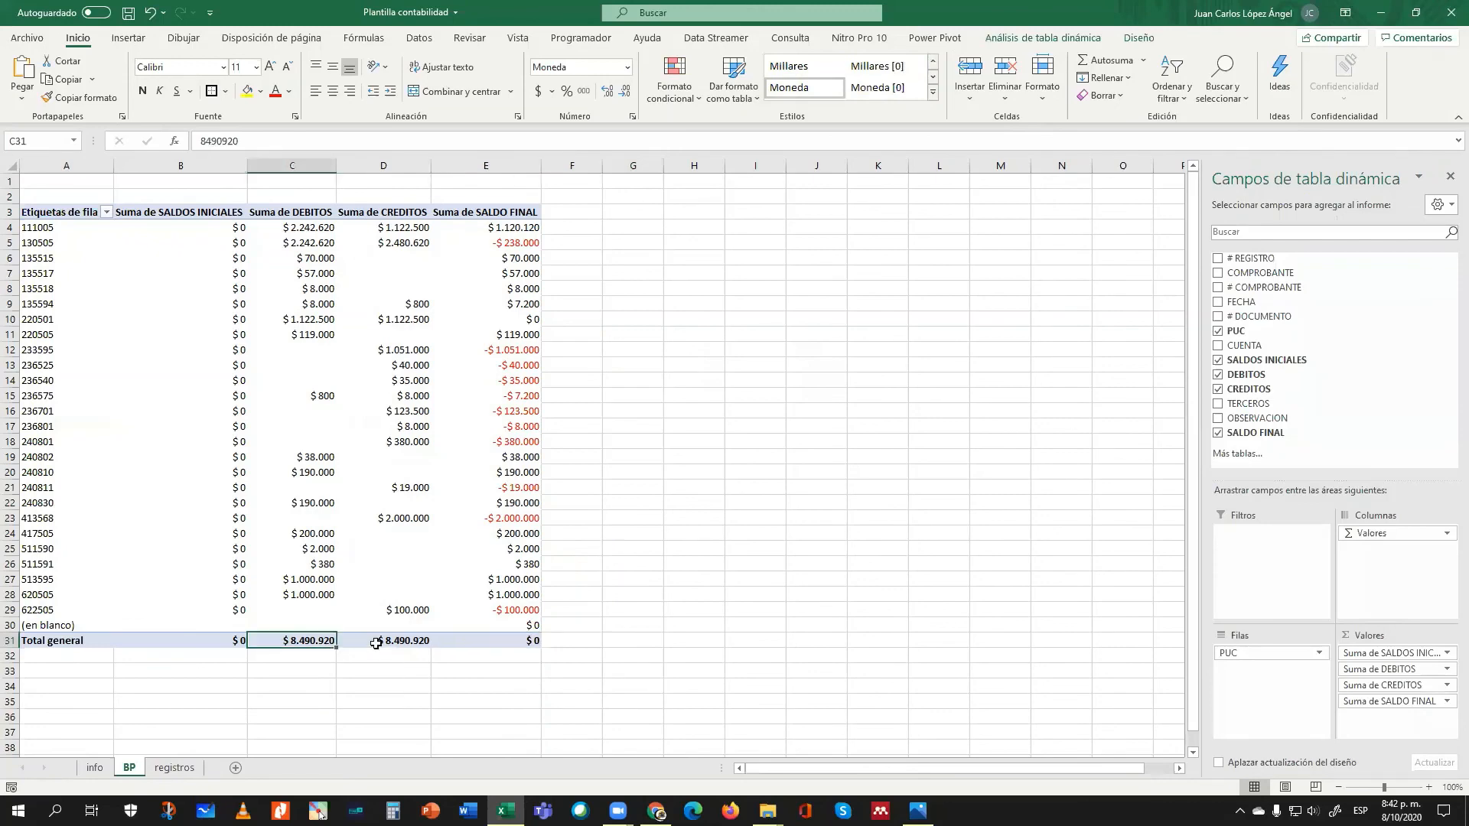
pyautogui.click(375, 644)
pyautogui.click(174, 767)
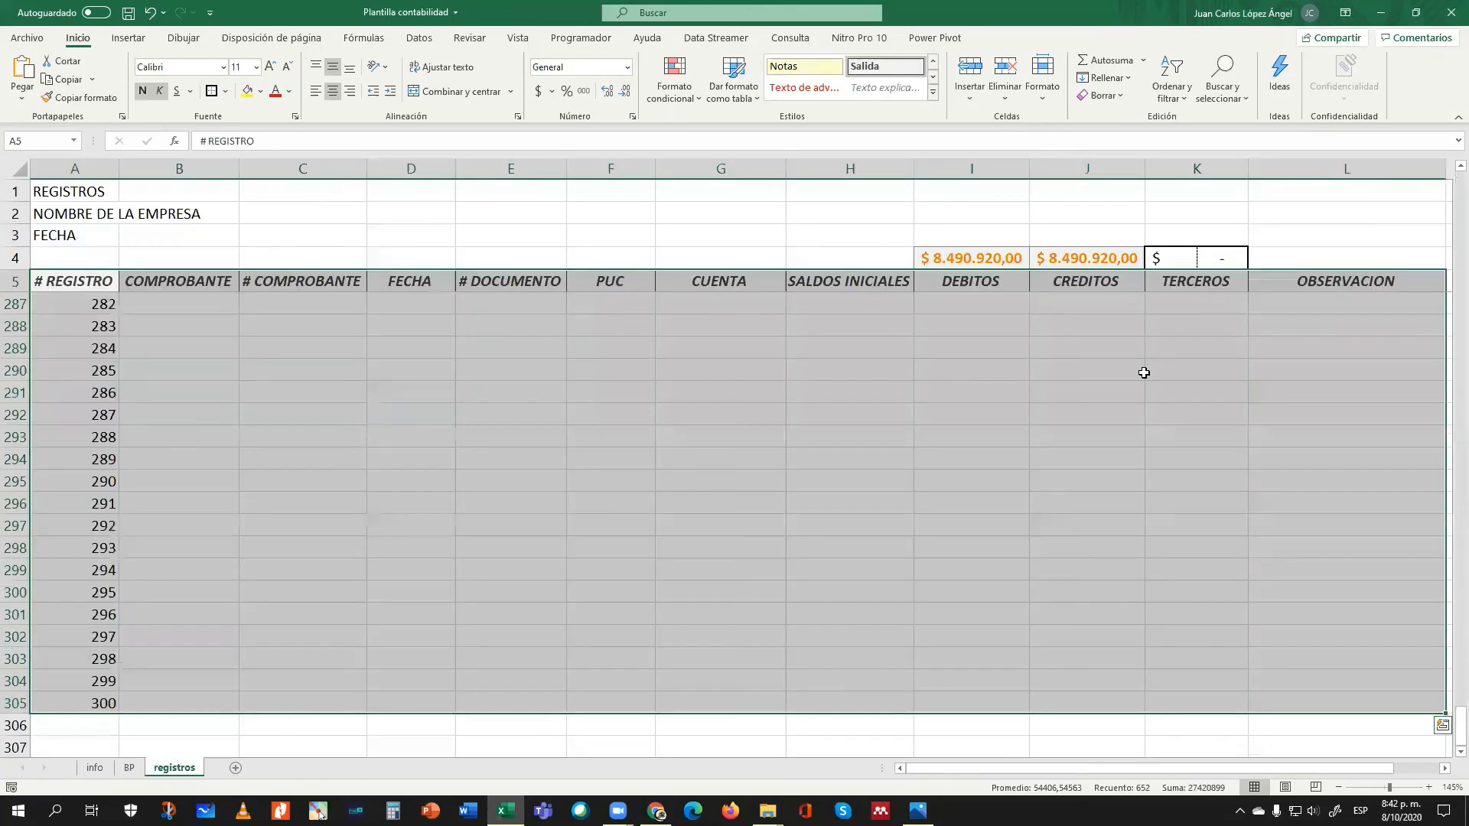
pyautogui.click(987, 260)
pyautogui.click(1074, 258)
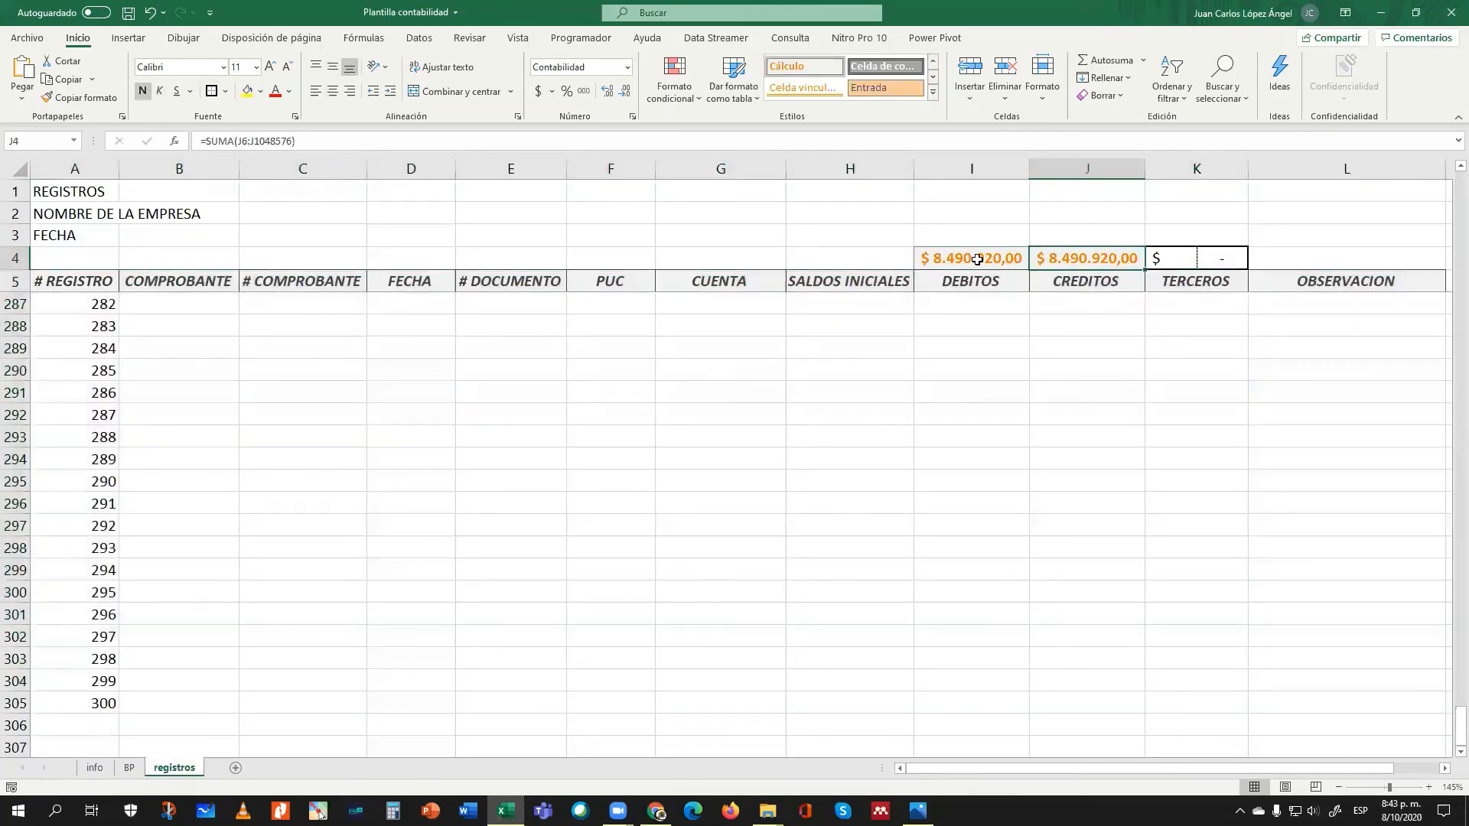
pyautogui.click(978, 259)
pyautogui.click(1062, 258)
pyautogui.click(992, 258)
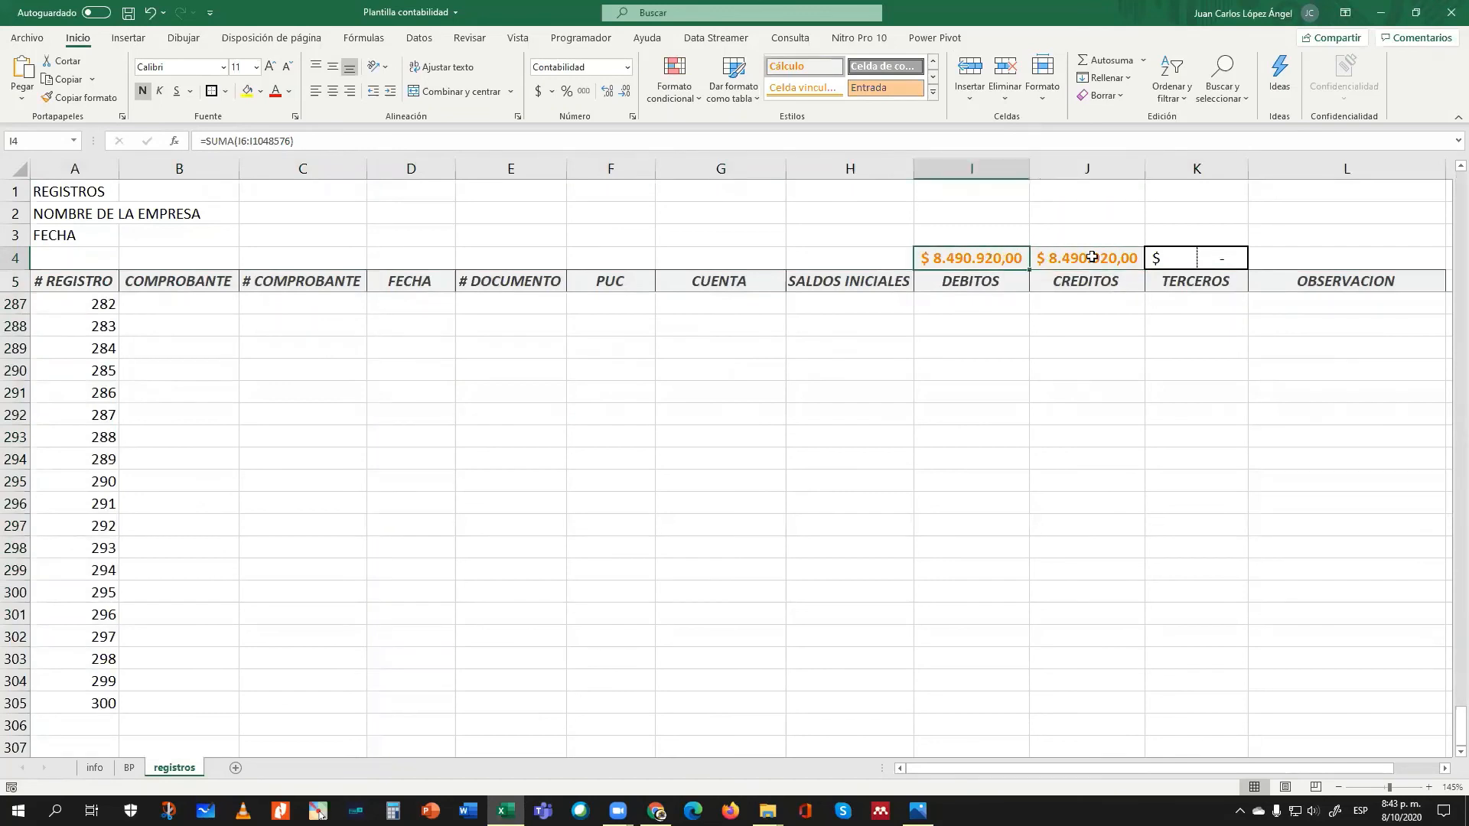
pyautogui.click(1093, 258)
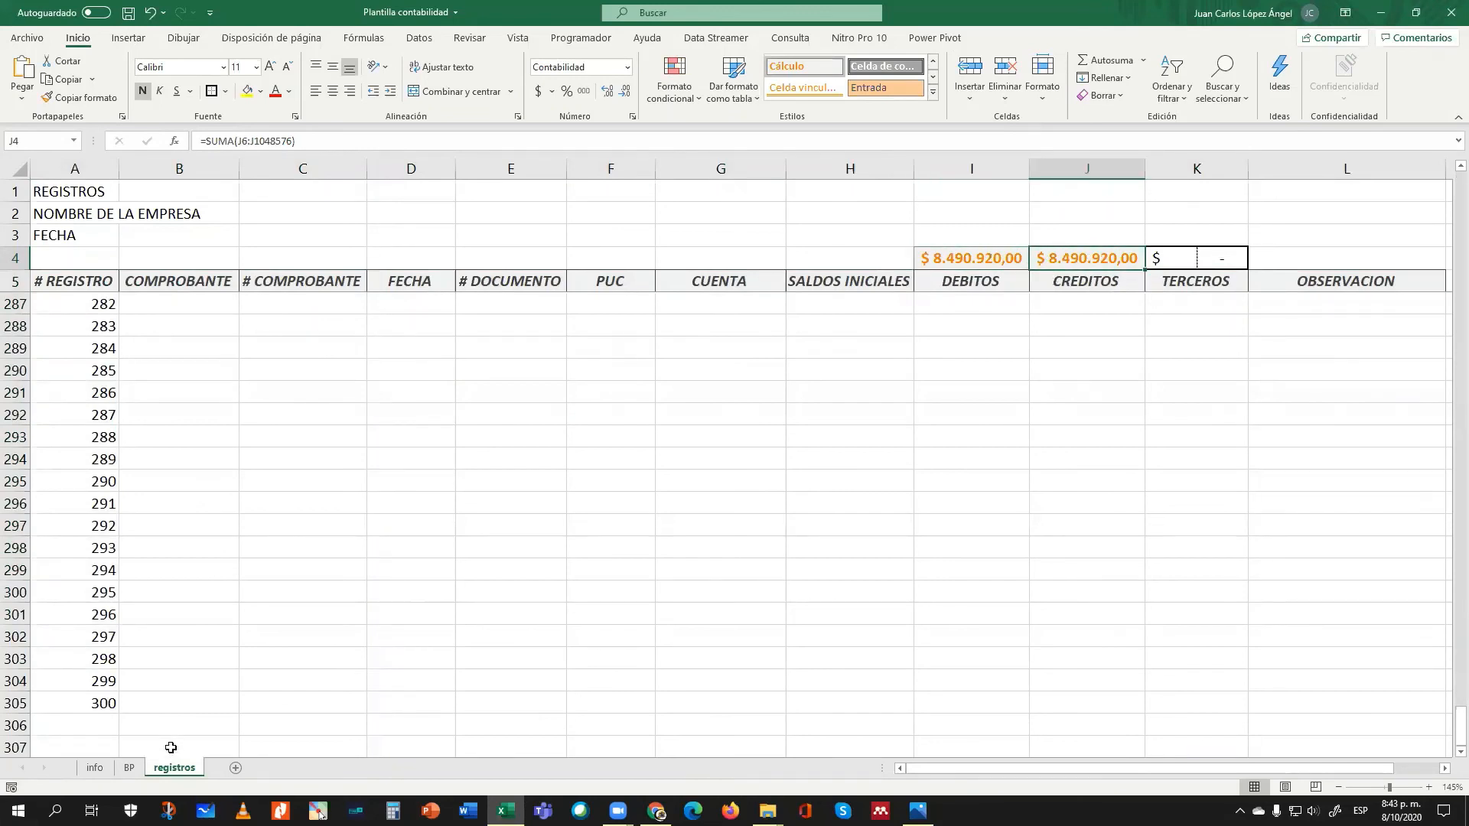
# - Enter the title BALANCE DE PRUEBA O BALANCE DE COMPROBACIÓN in cell A1 of the BP sheet
pyautogui.click(127, 769)
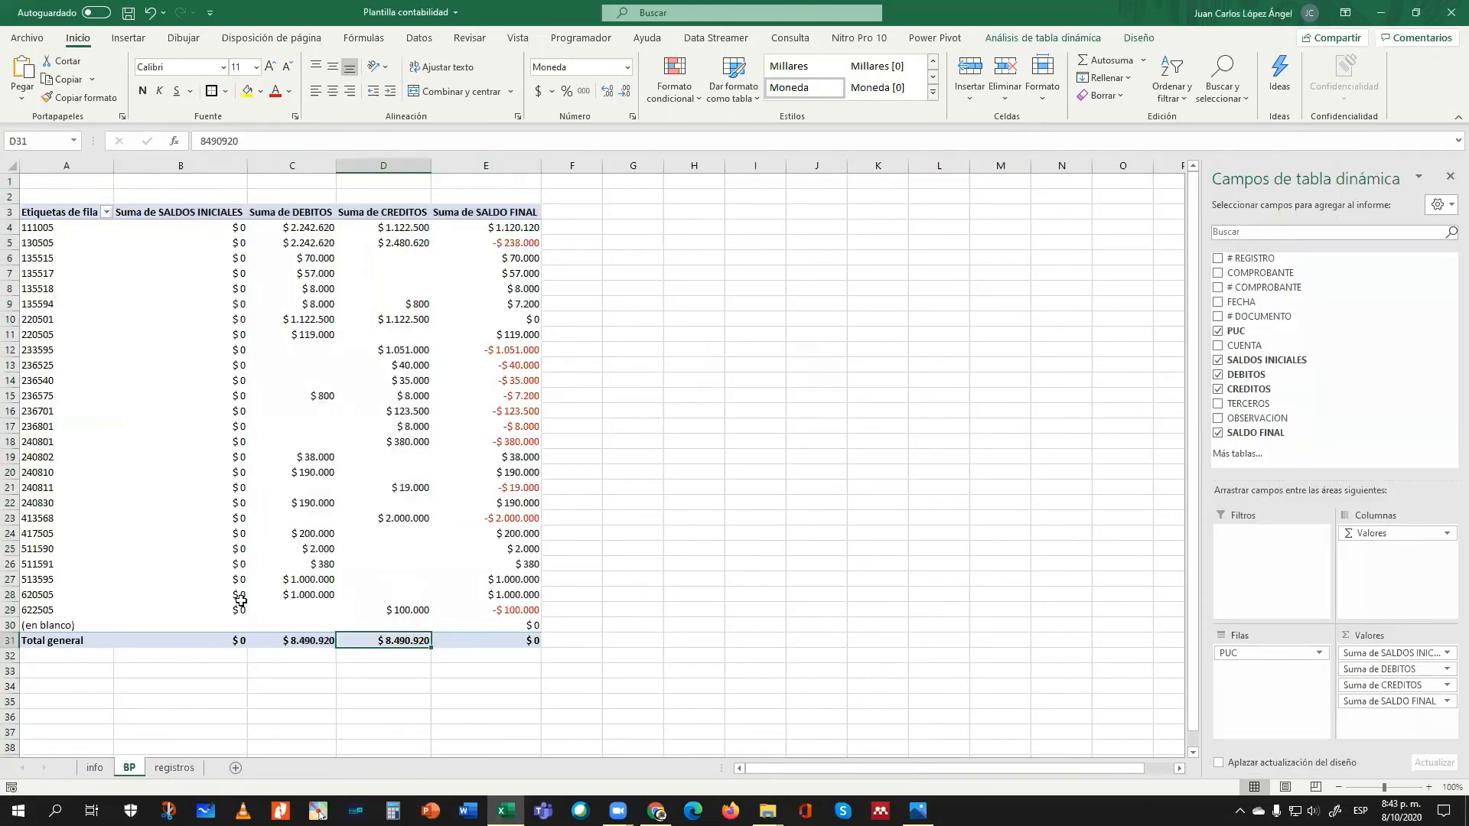
pyautogui.click(74, 184)
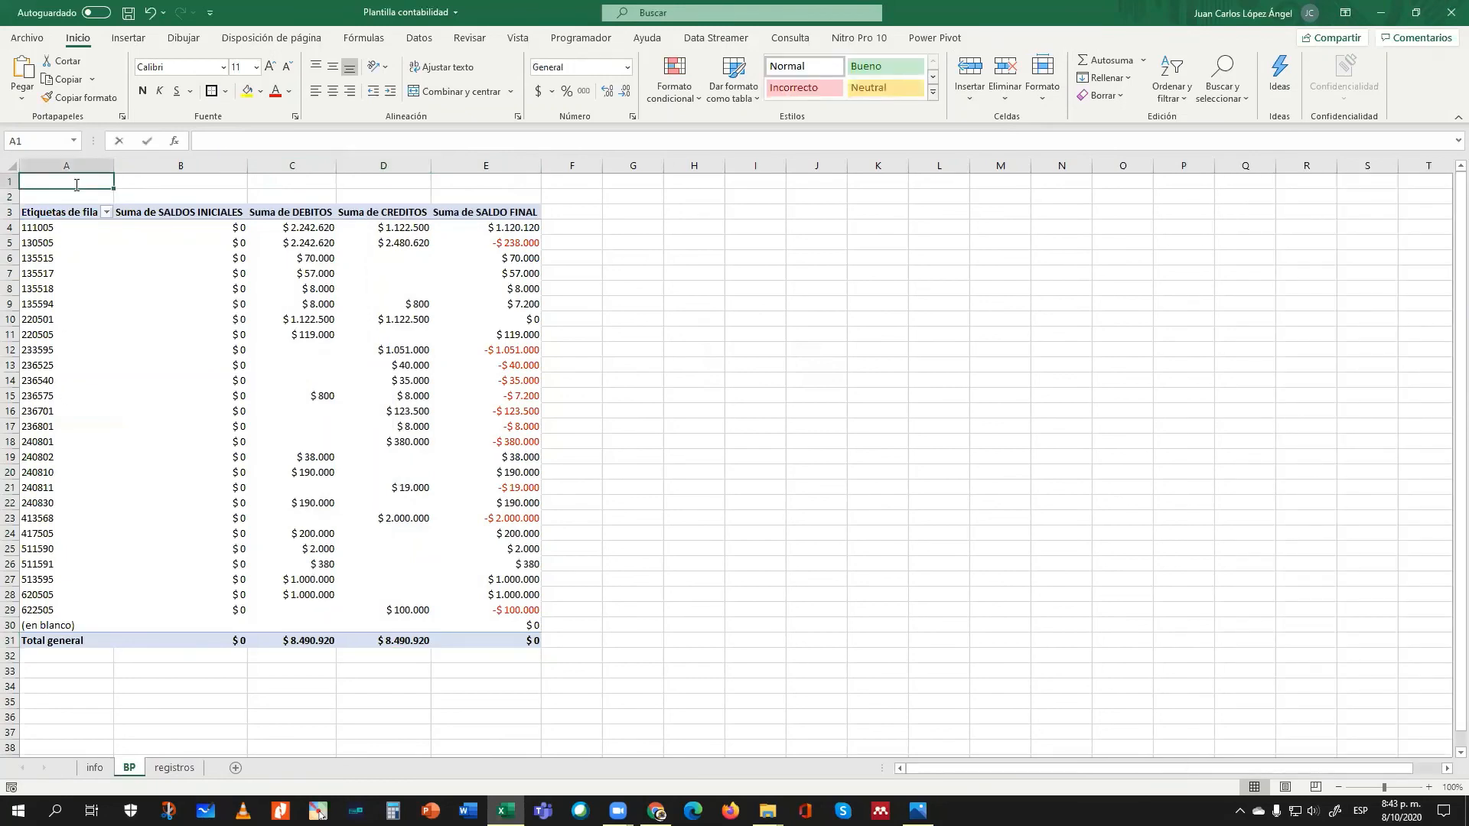
pyautogui.write('bala')
pyautogui.press('BackSpace')
pyautogui.press('BackSpace')
pyautogui.press('BackSpace')
pyautogui.press('BackSpace')
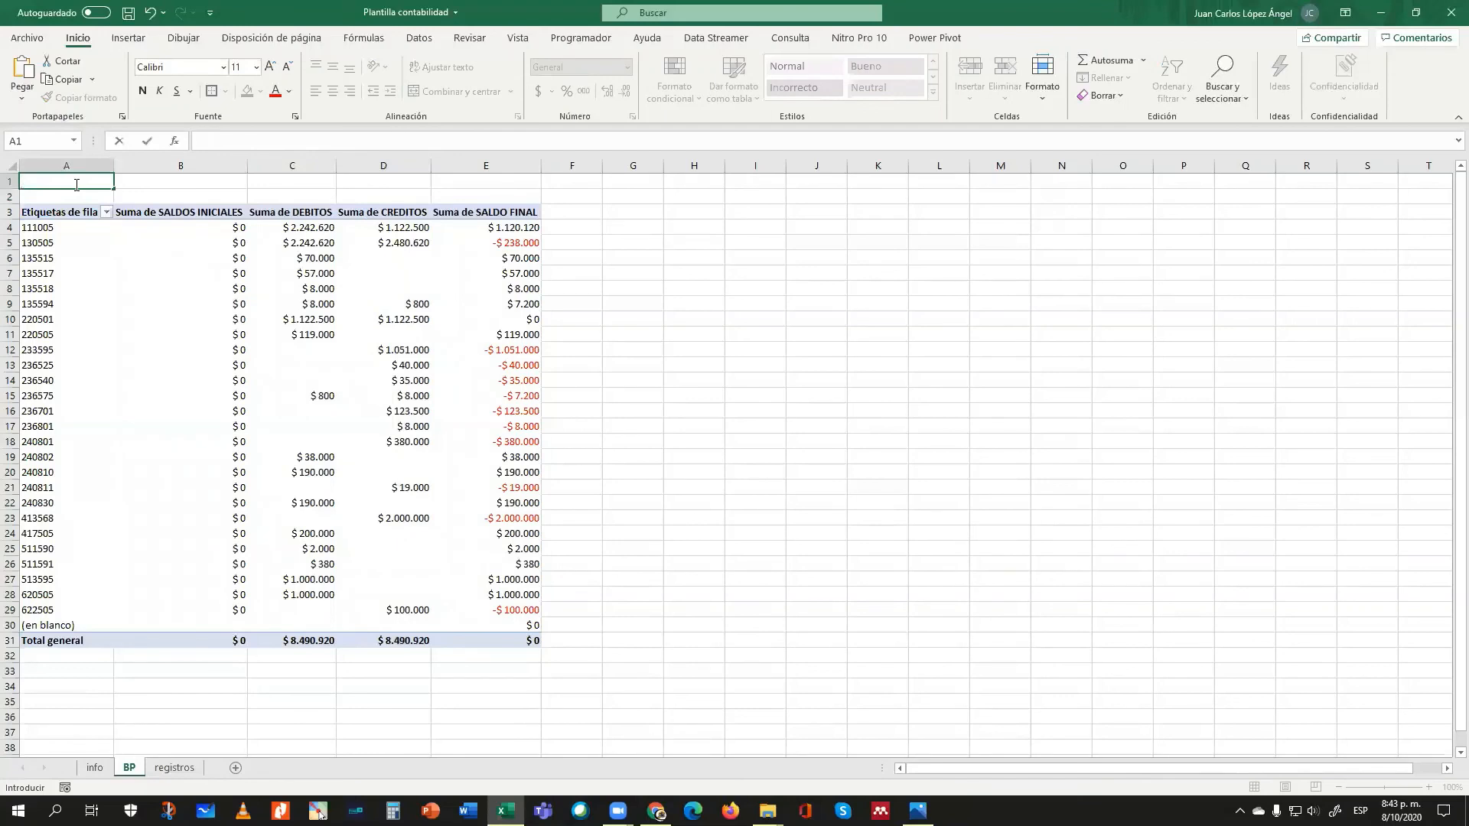
pyautogui.write('BALANCE DE PRUEBA O BALA')
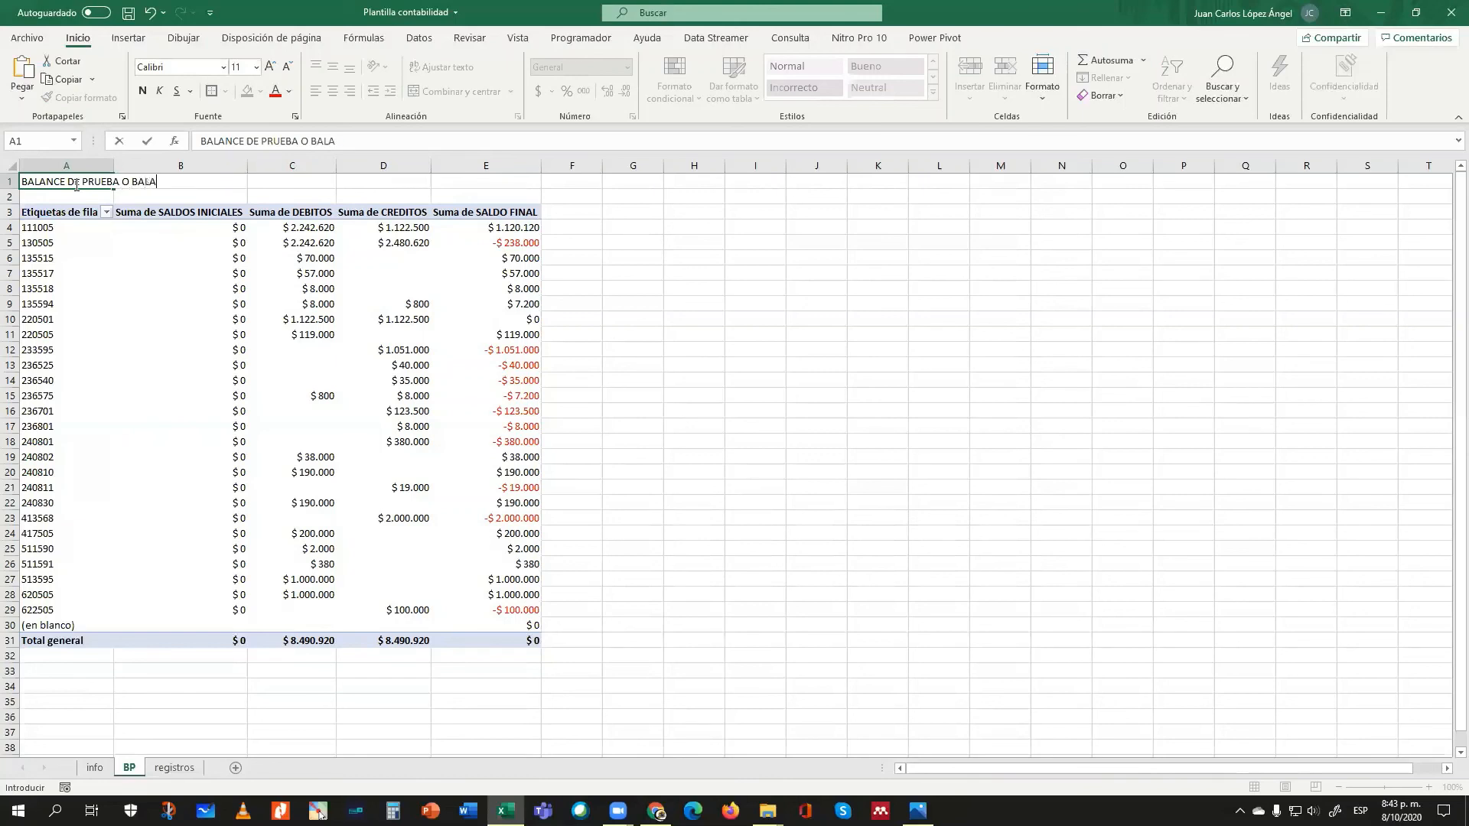
pyautogui.write('NCE DE COMPROBACIÓ')
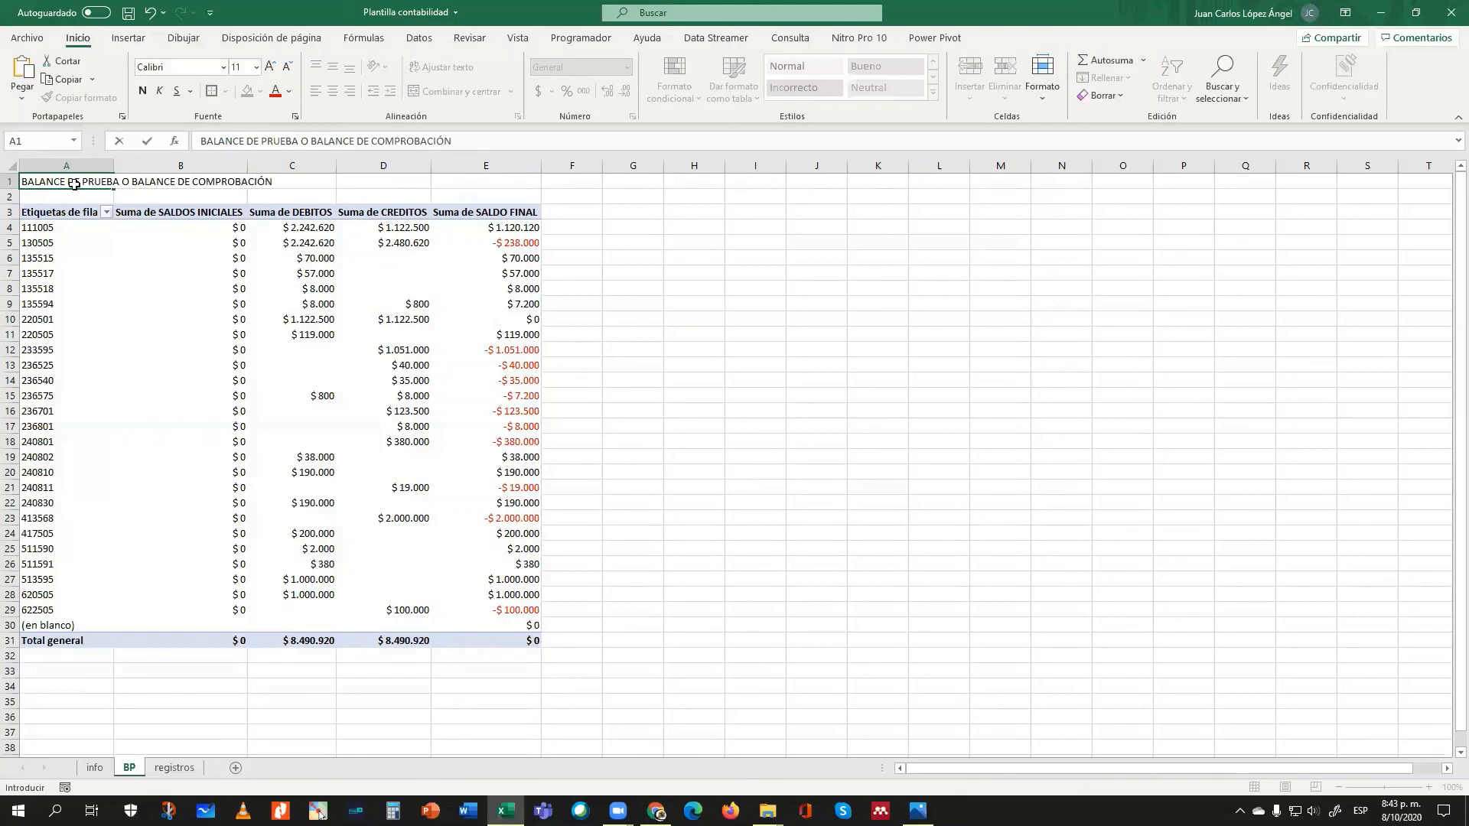
pyautogui.write('N')
pyautogui.hotkey('ctrl', 'Return')
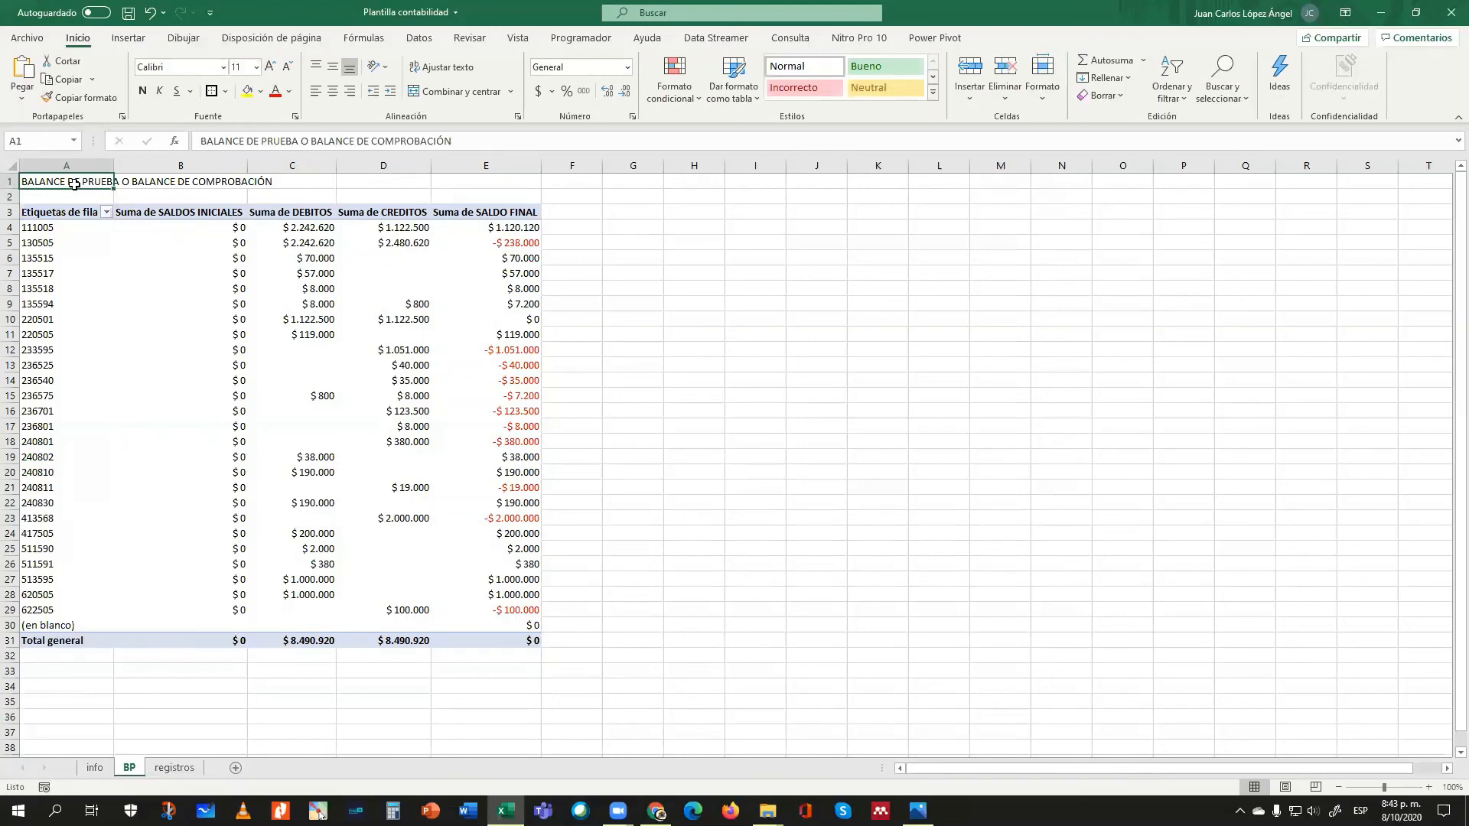
# - Enter NOMBRE DE LA EMPRESA in cell A2, below the title
pyautogui.press('Down')
pyautogui.write('NOMBRE')
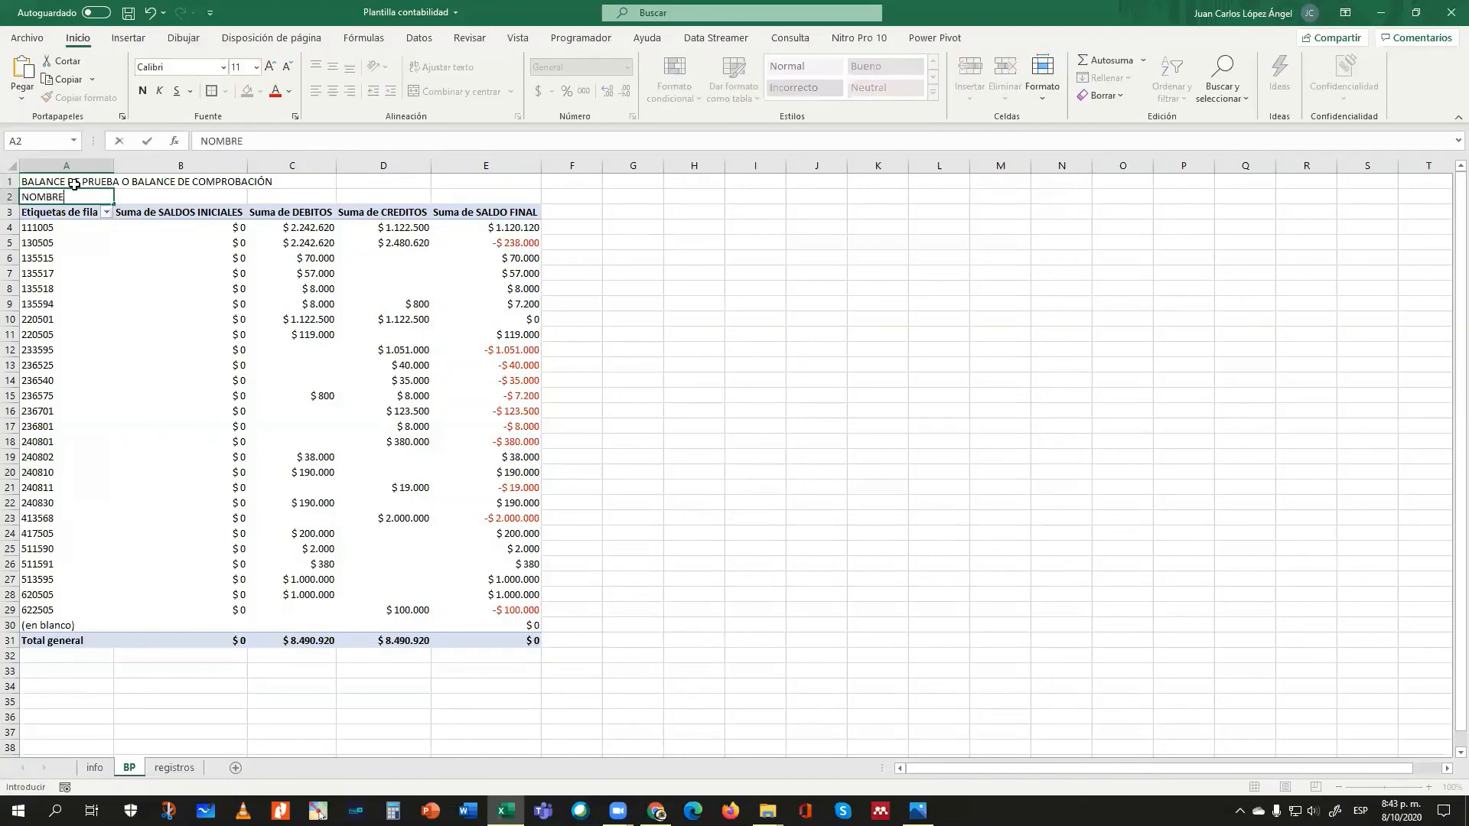
pyautogui.write(' DE LA EMPRESA')
pyautogui.press('Return')
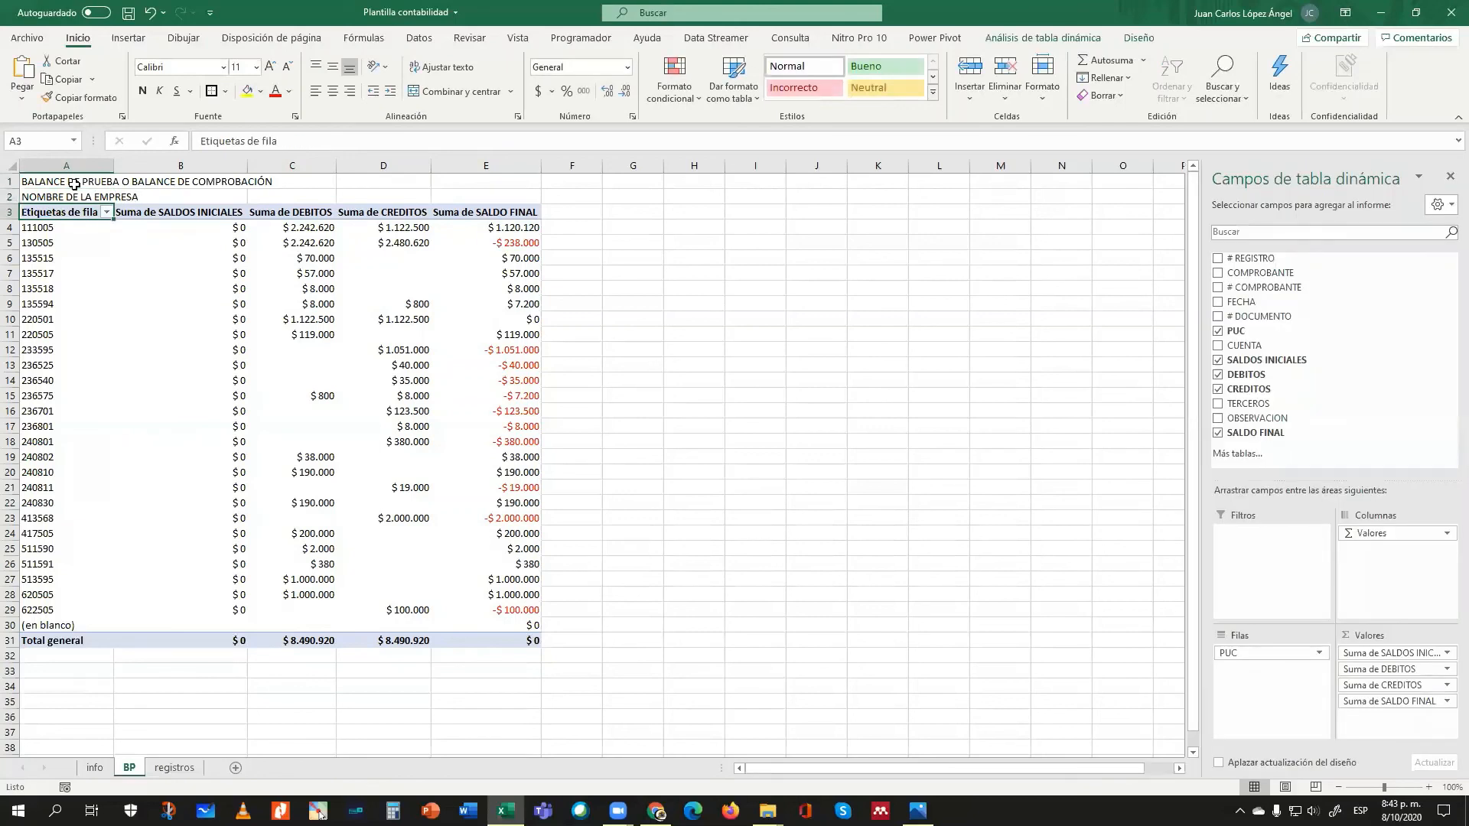
# - Insert an empty row above the pivot table's header row, at row 3
pyautogui.click(9, 211)
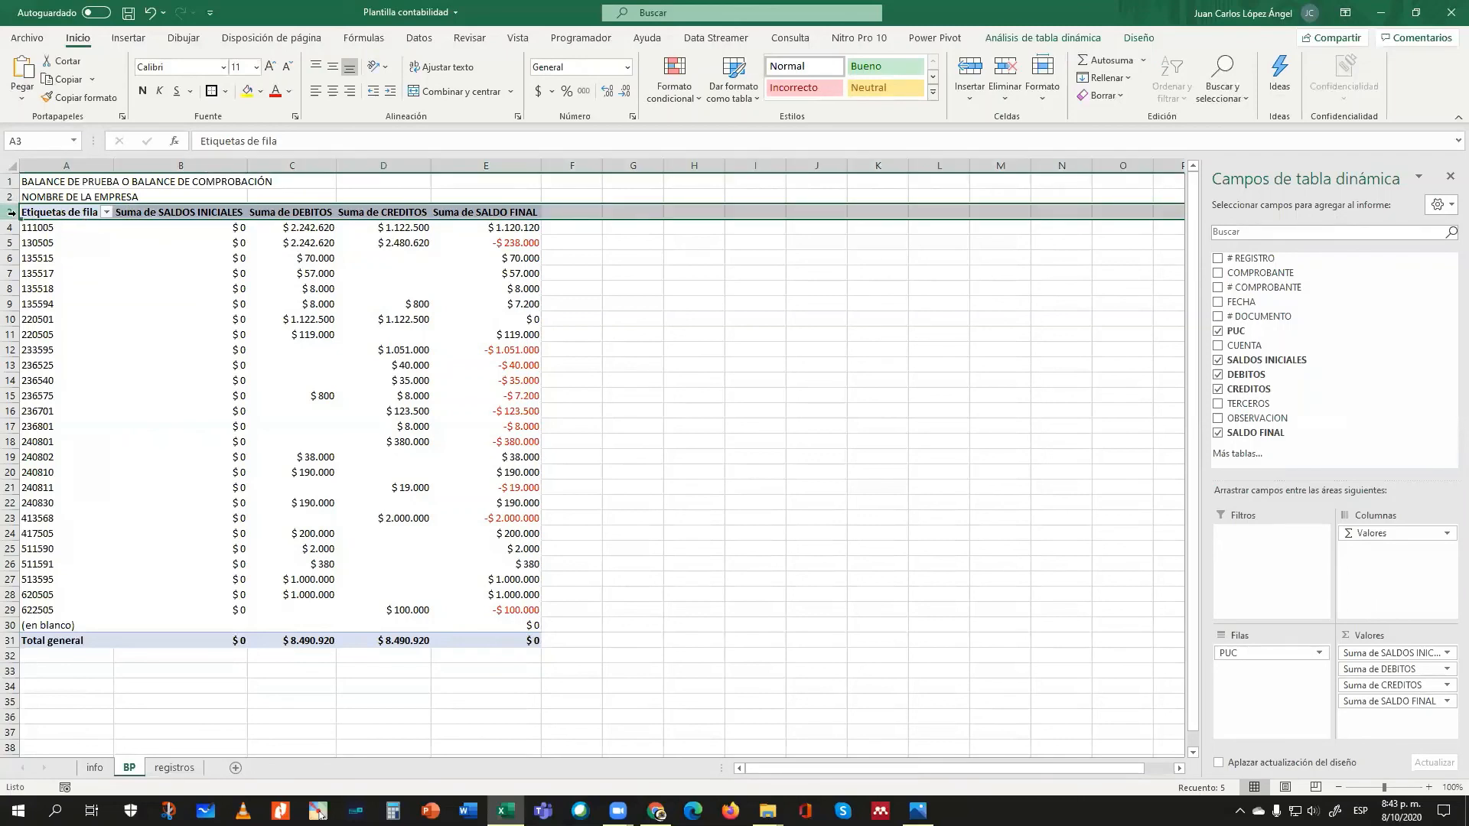
pyautogui.click(127, 40)
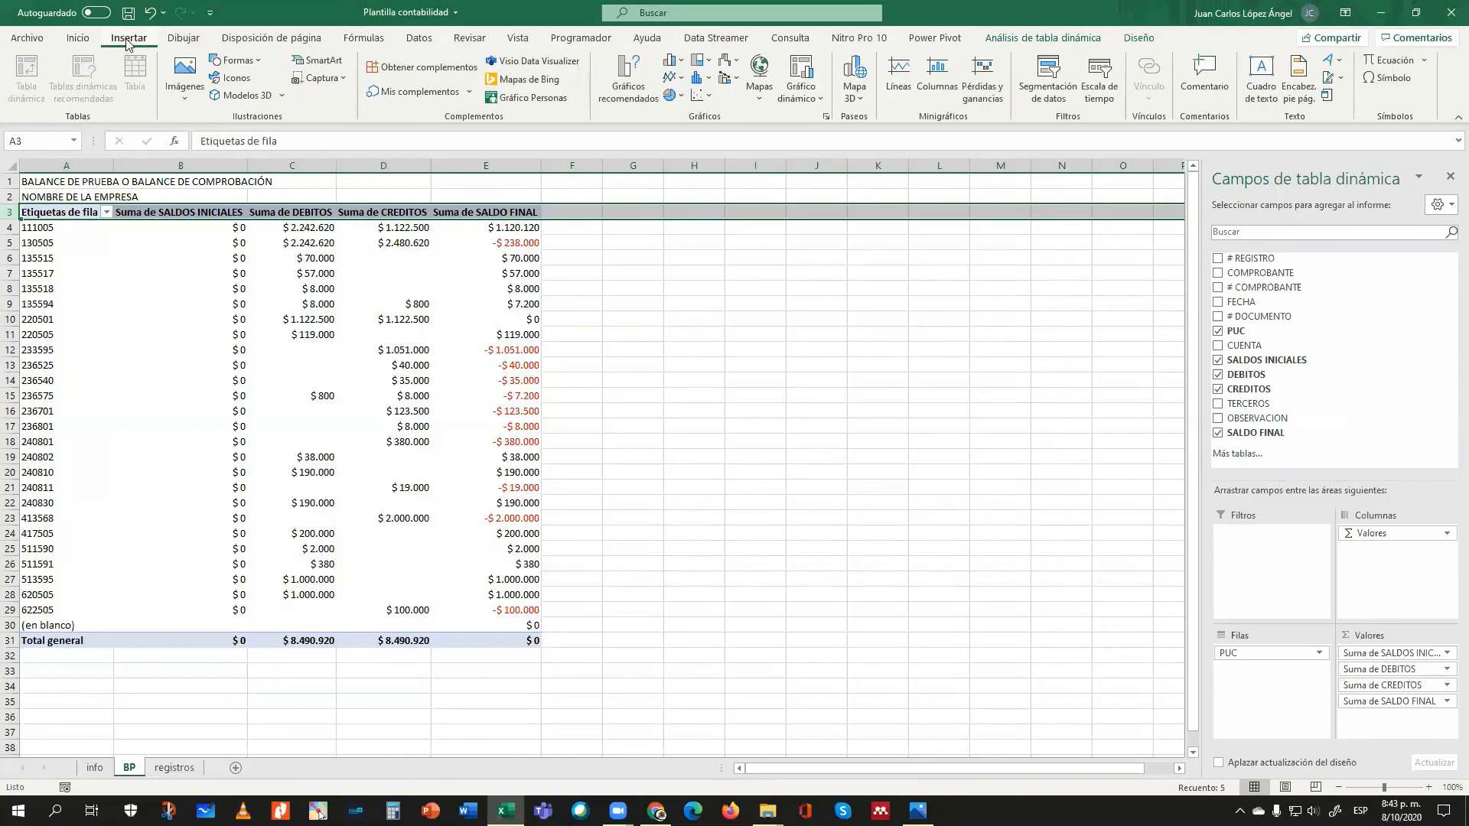
pyautogui.click(79, 40)
pyautogui.click(144, 41)
pyautogui.click(80, 42)
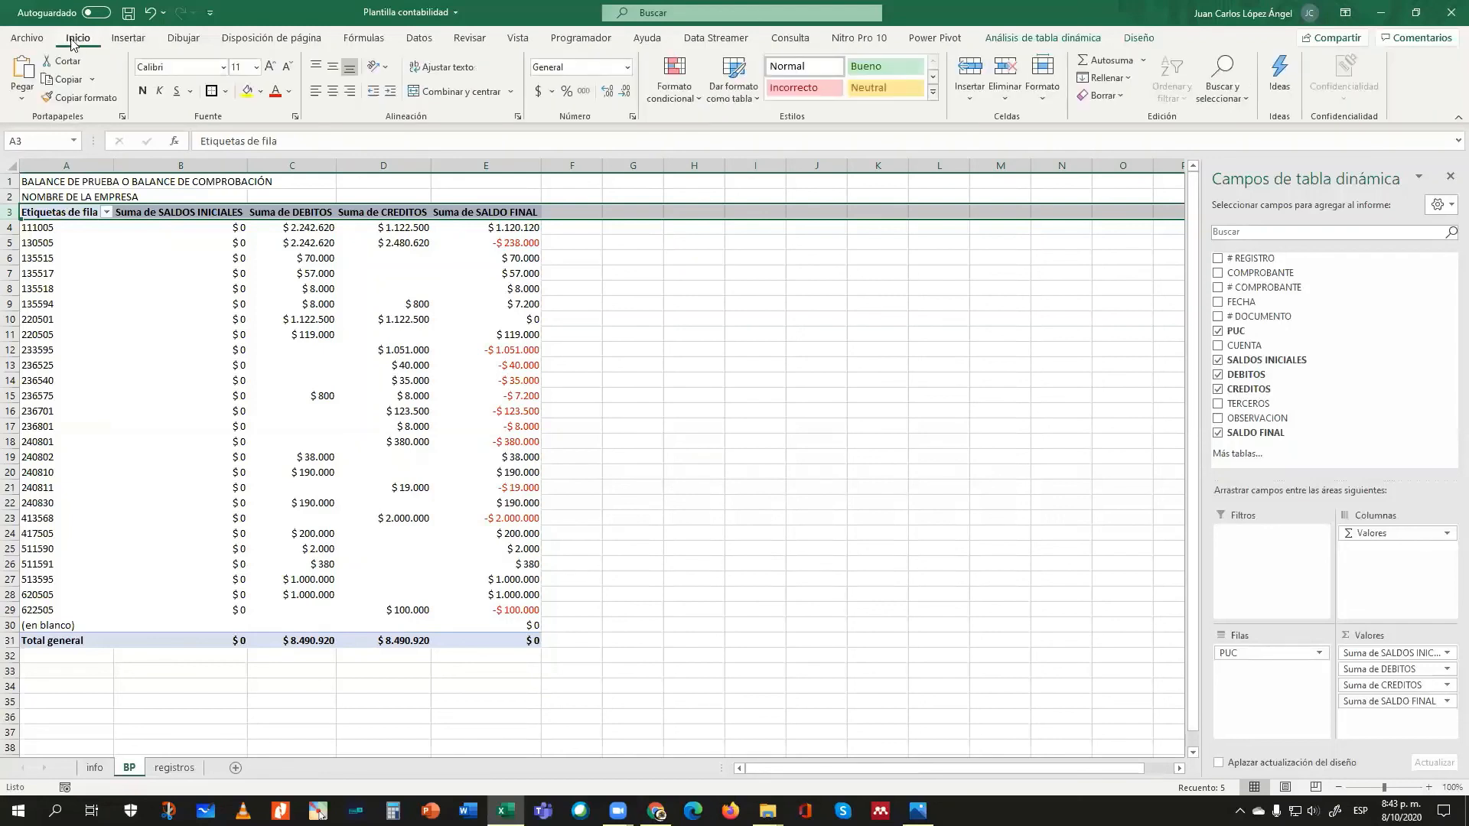
pyautogui.click(973, 105)
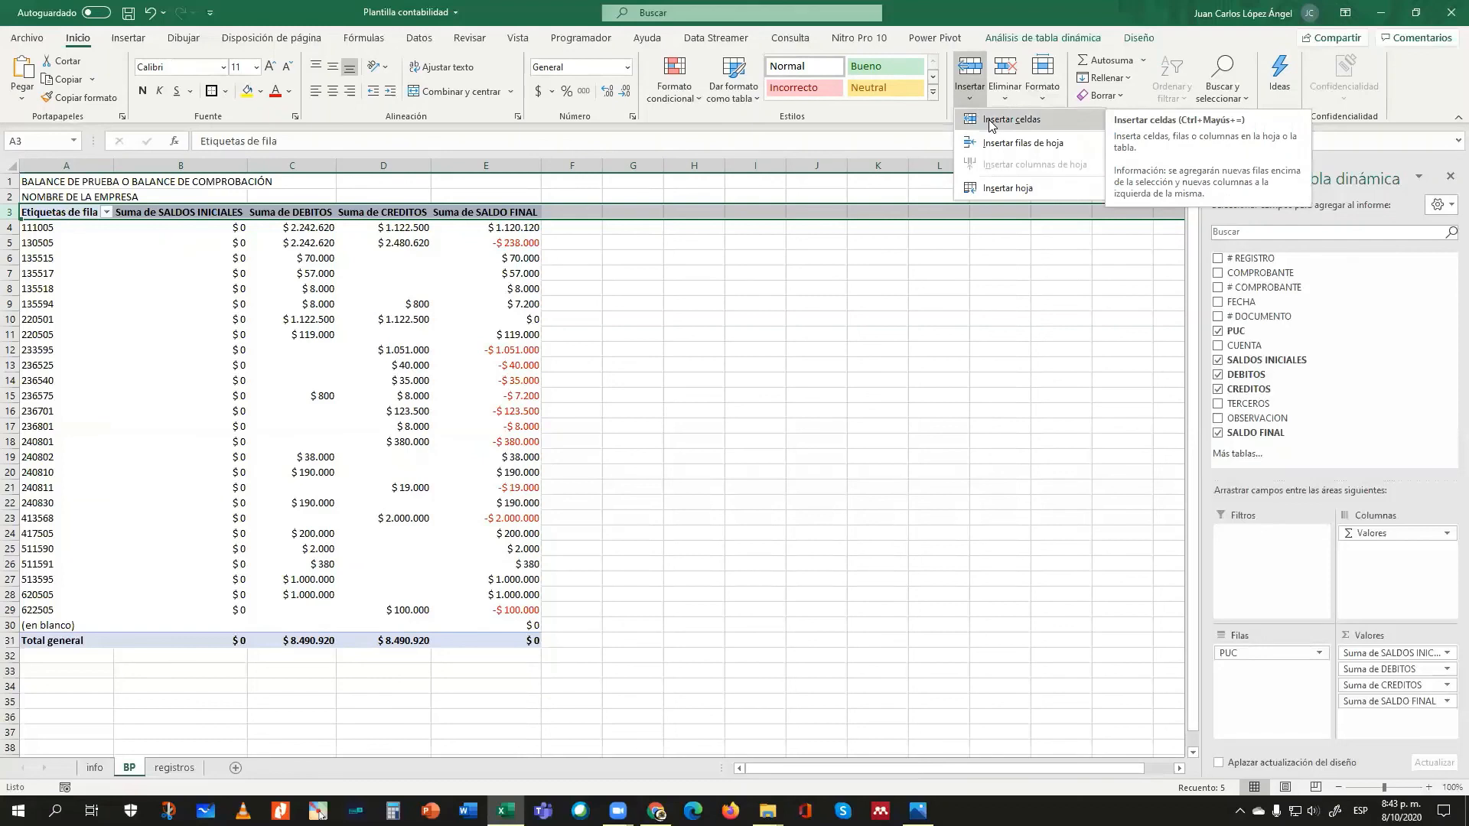
pyautogui.click(989, 121)
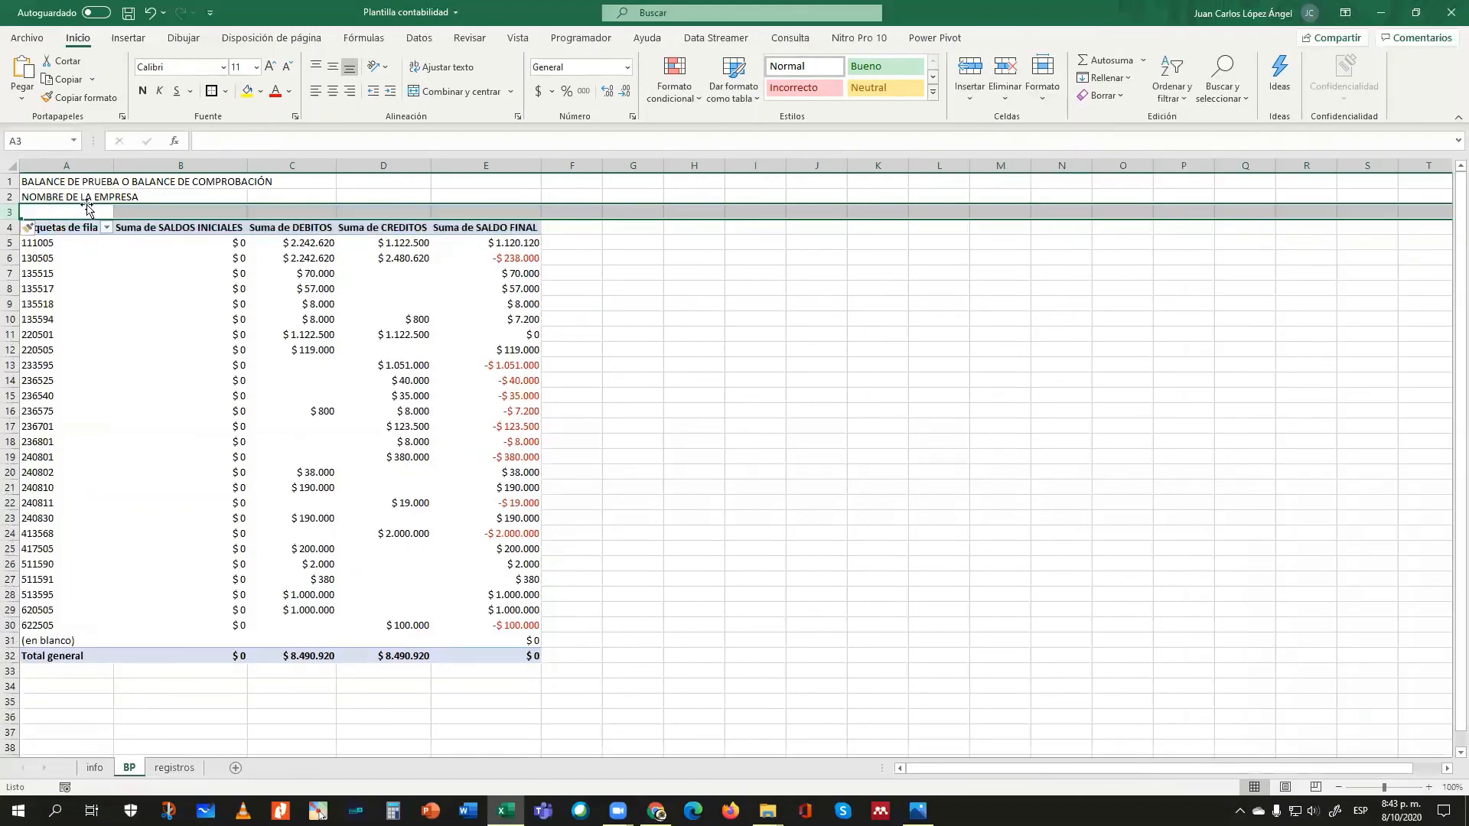
# - Enter FECHA in cell A3 and return to the title in A1
pyautogui.click(47, 211)
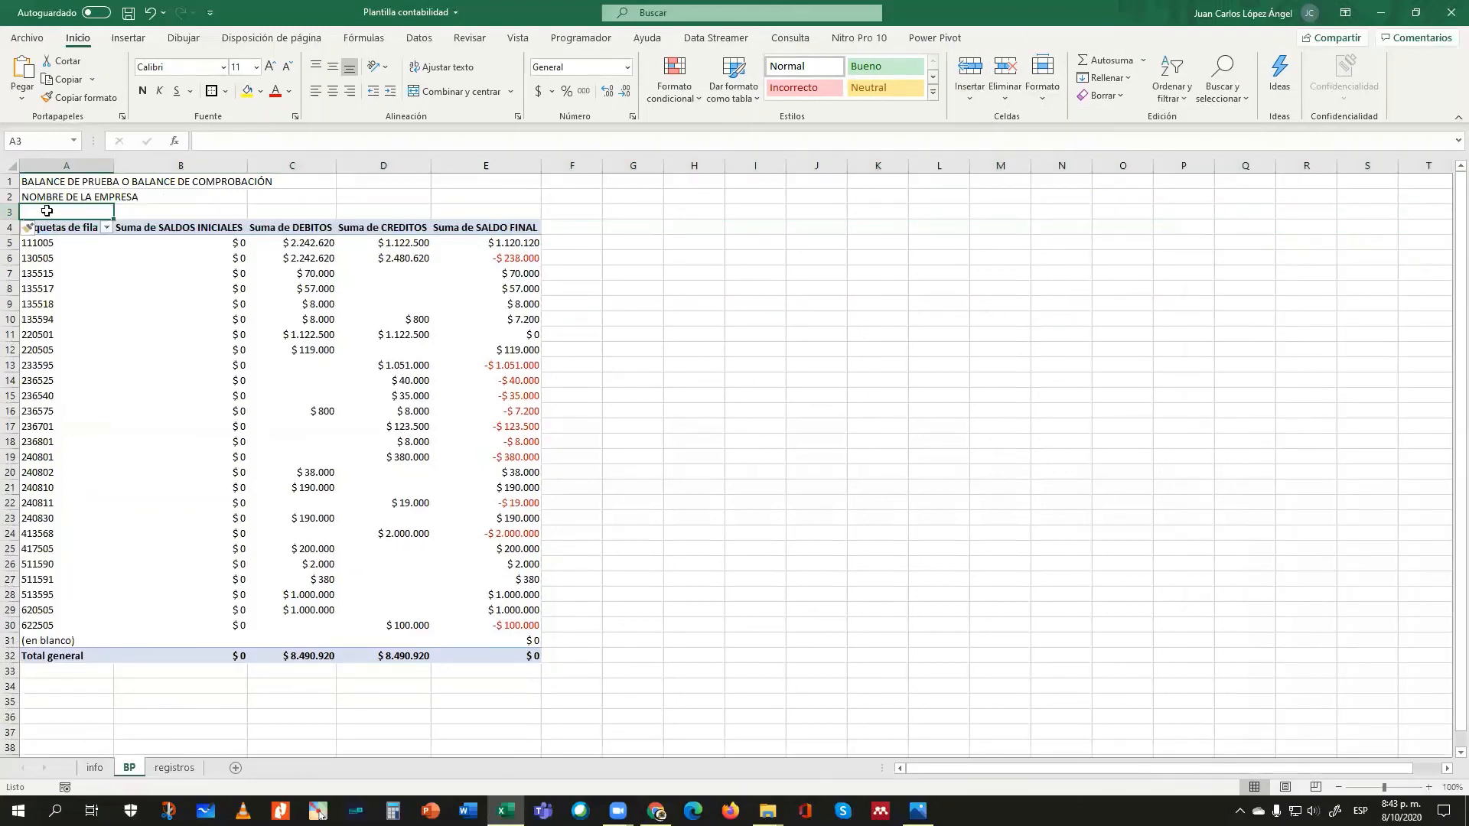
pyautogui.write('FEC')
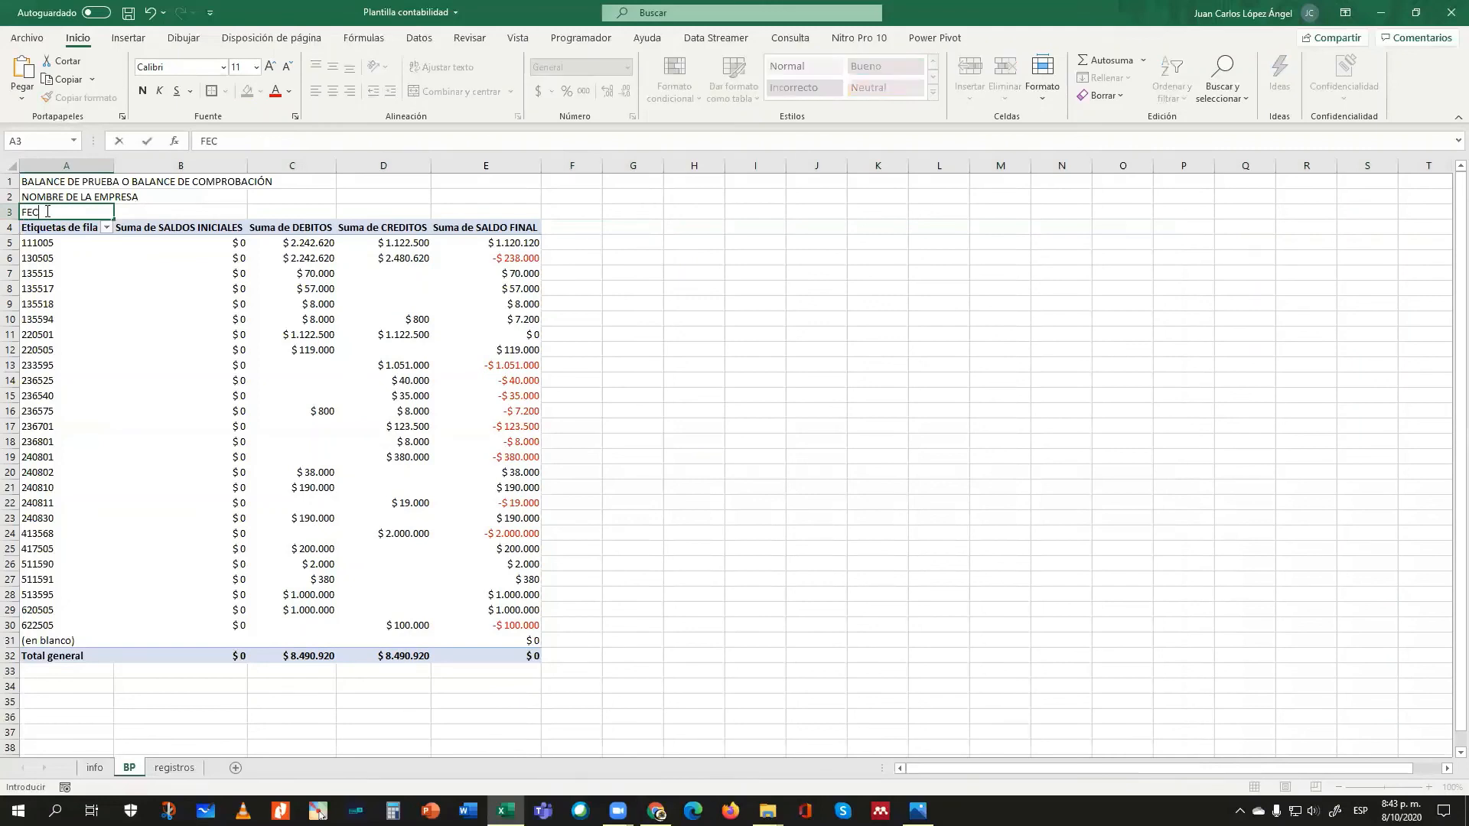
pyautogui.write('H')
pyautogui.press('Return')
pyautogui.press('Up')
pyautogui.press('Up')
pyautogui.press('Up')
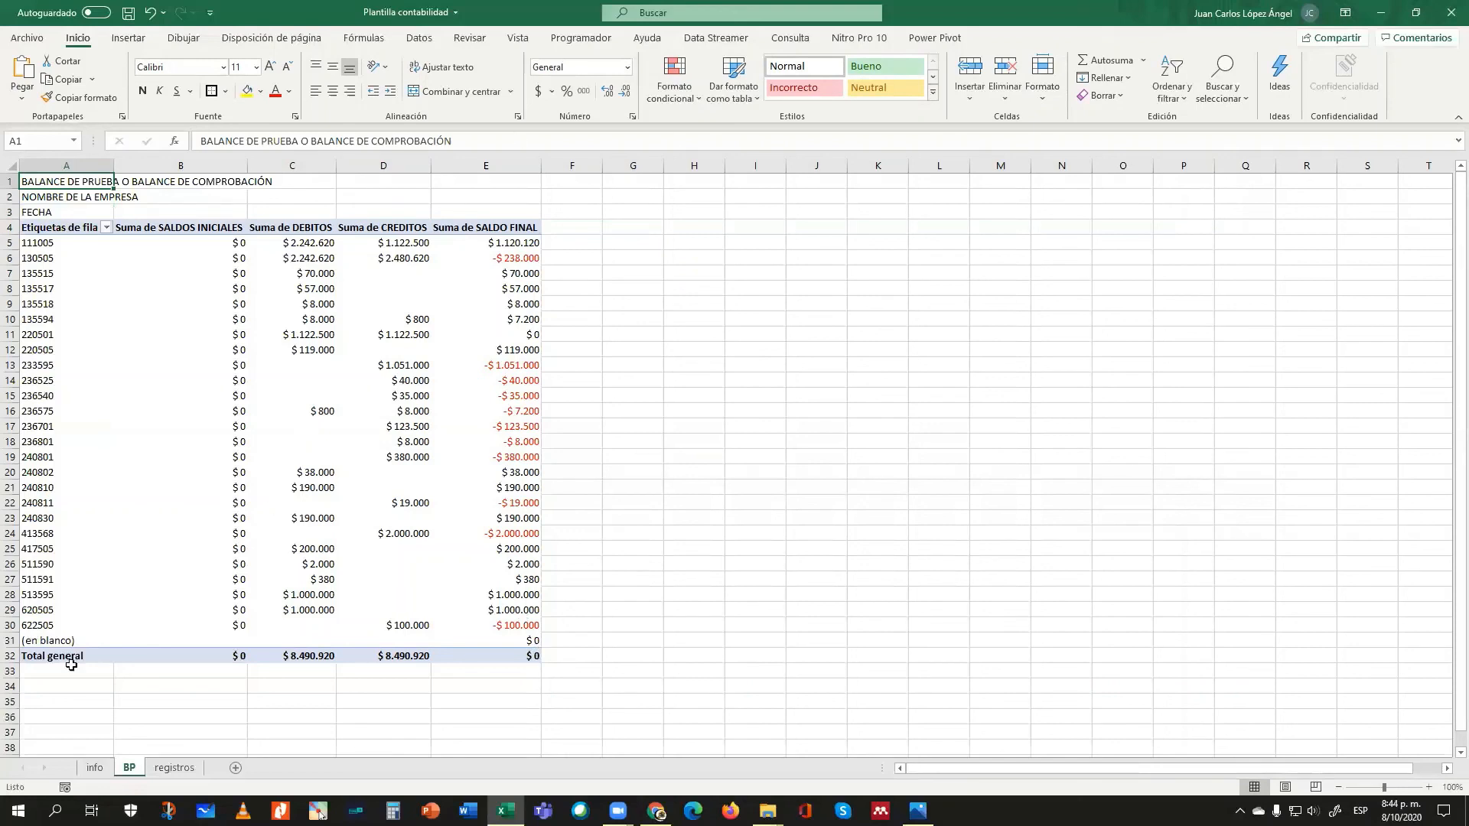
pyautogui.moveTo(461, 659)
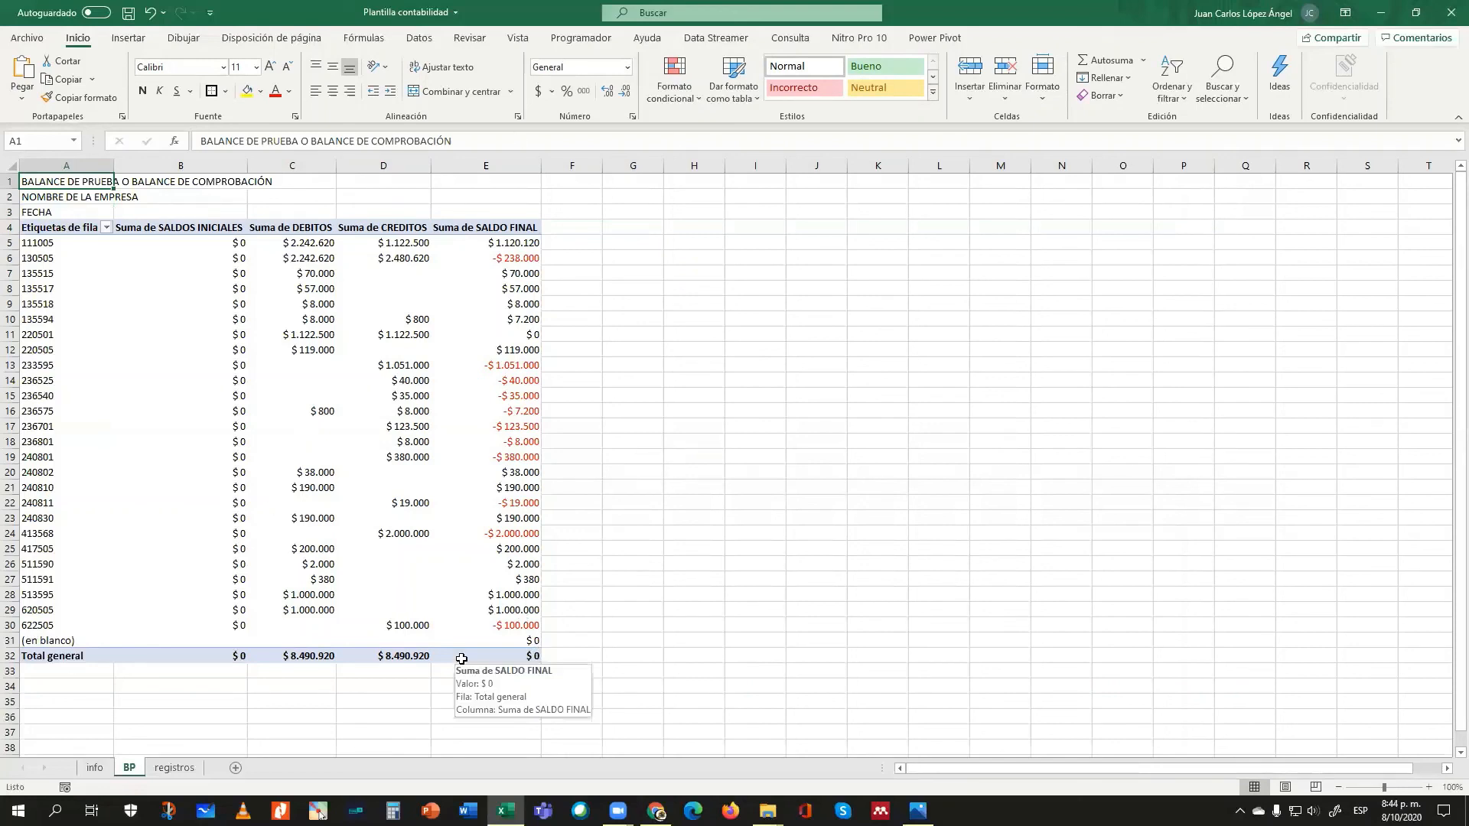